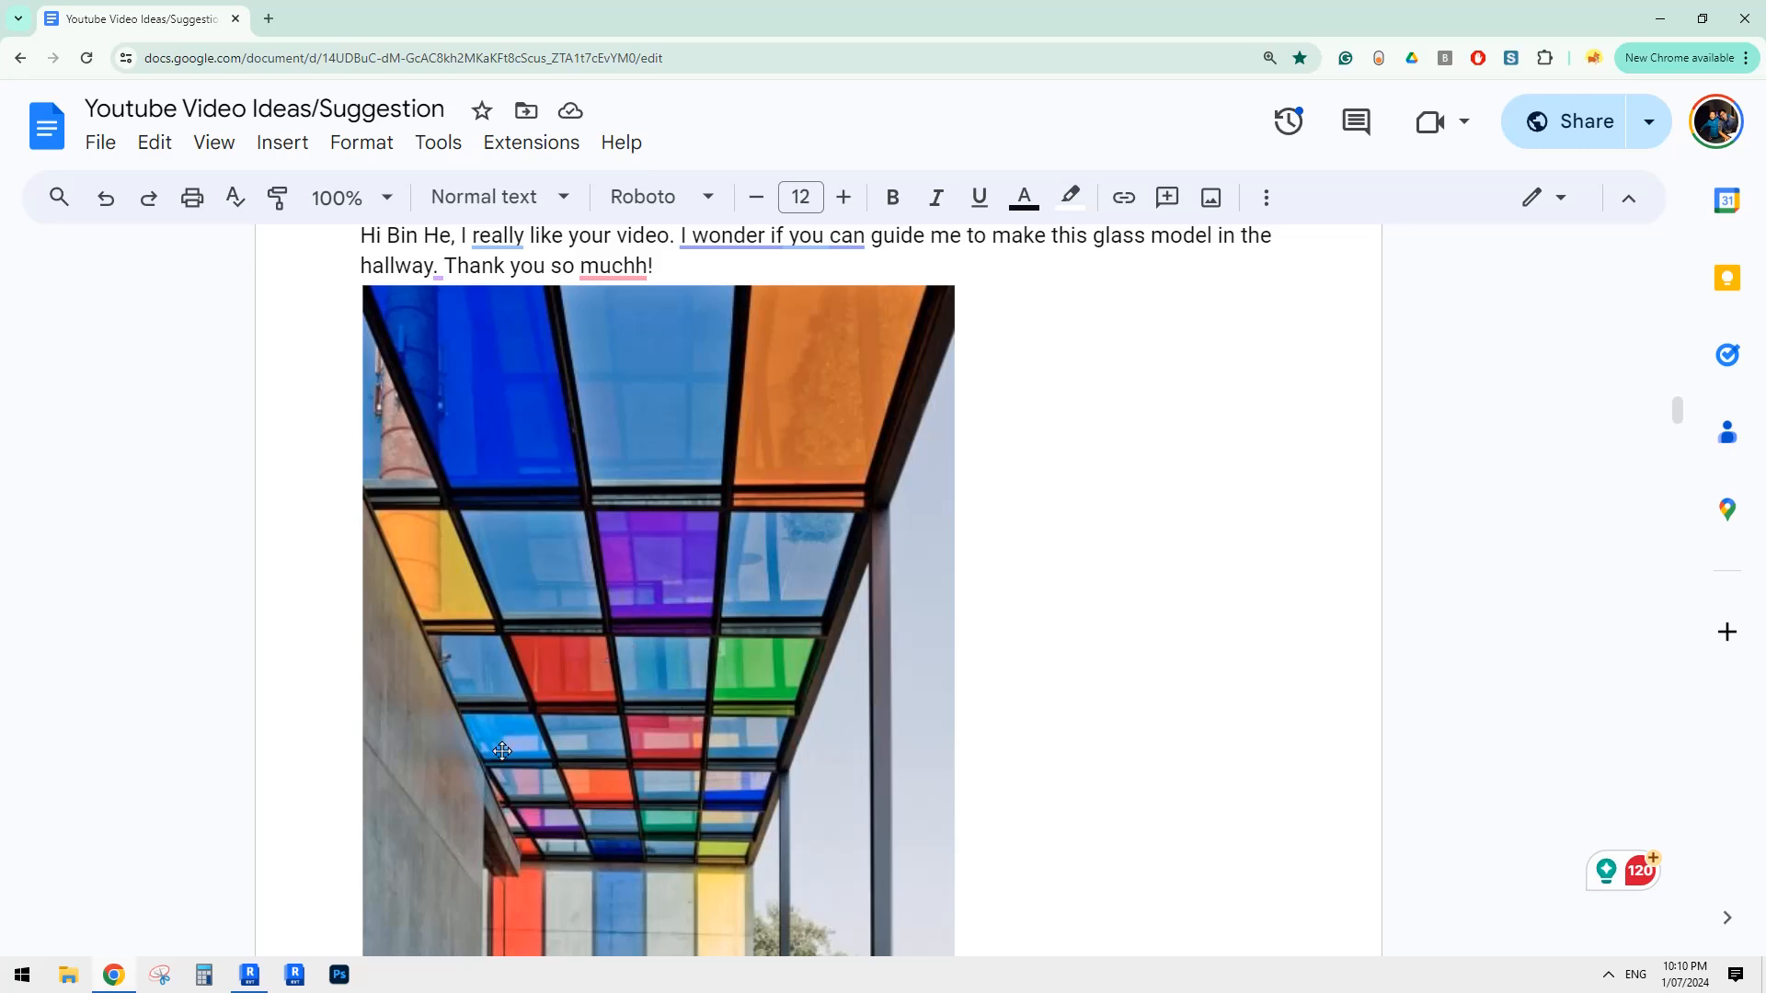
- Switch to Revit and create a new model project
left_click(254, 981)
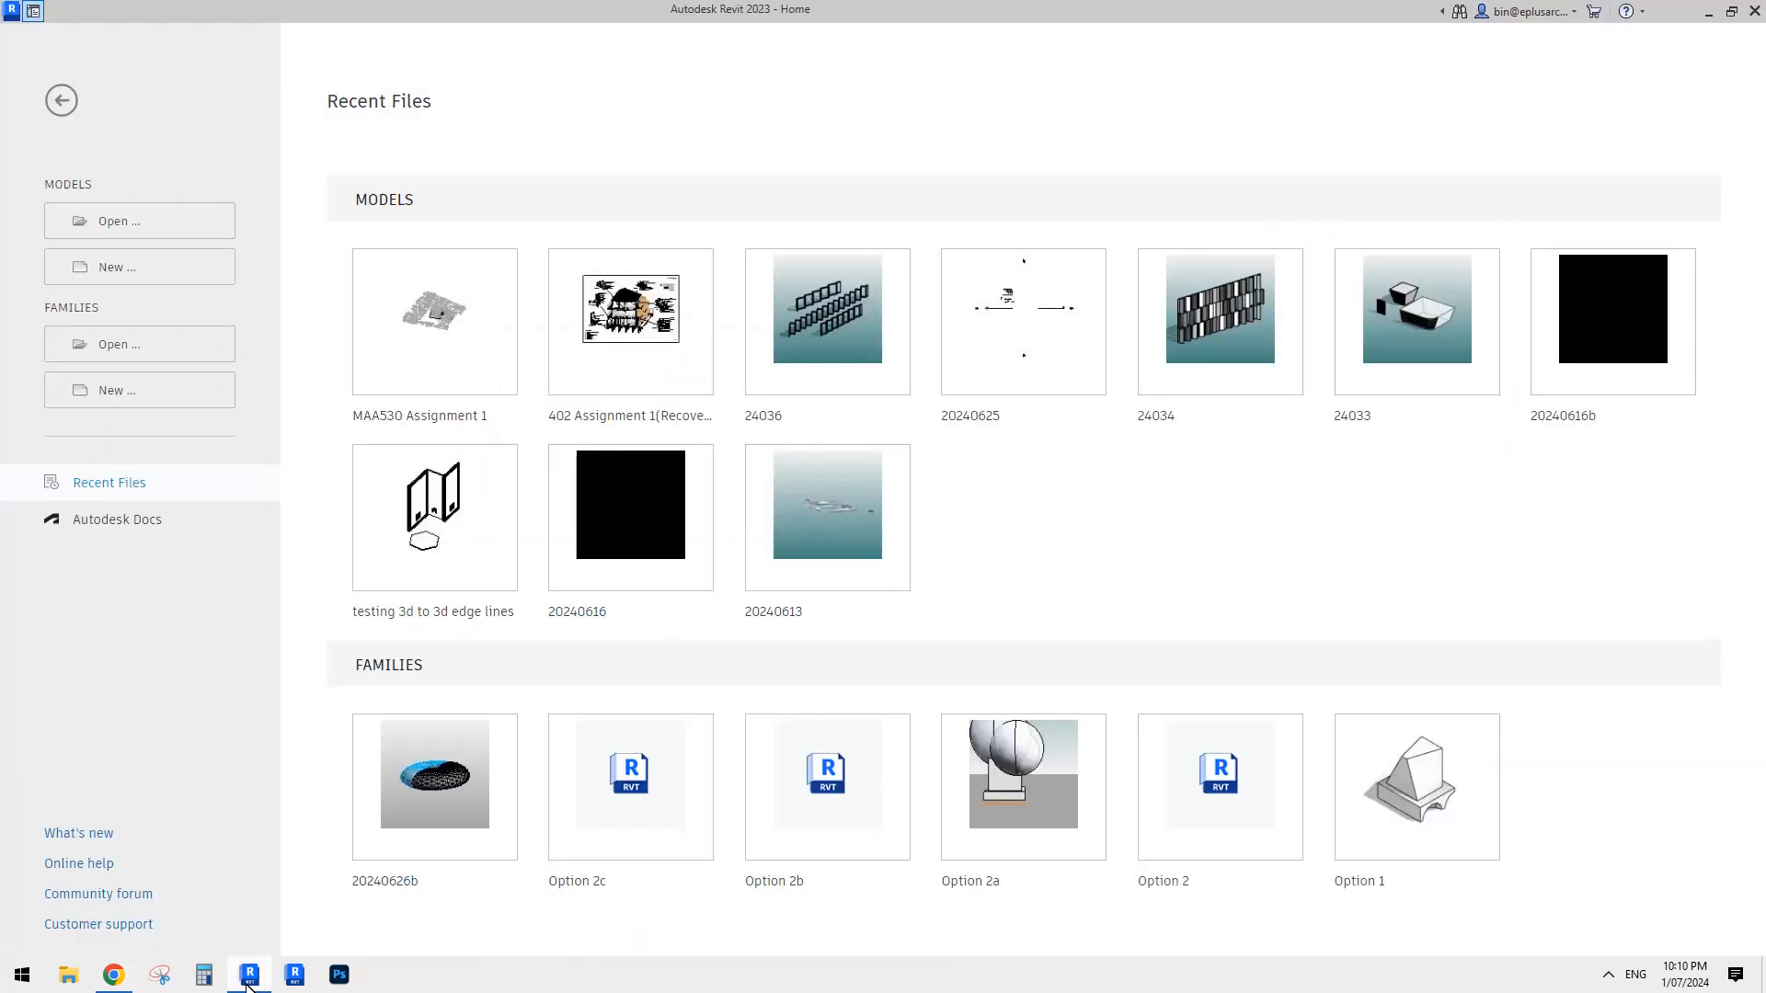
left_click(248, 980)
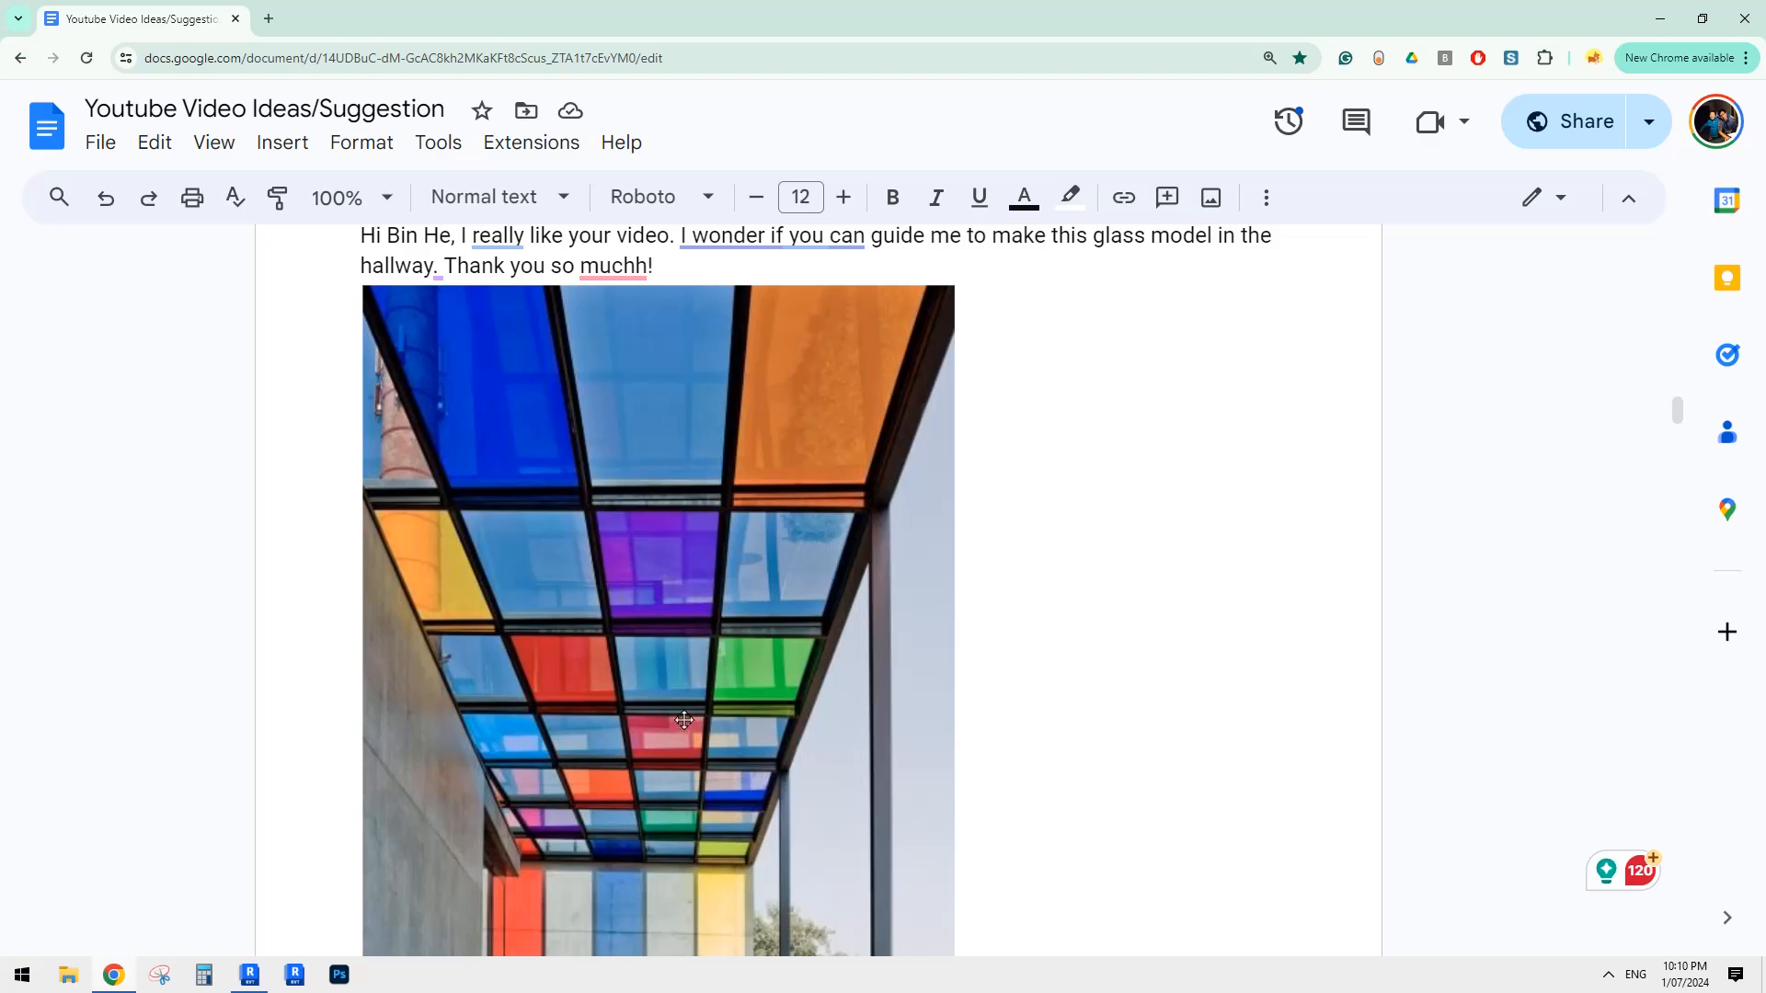
left_click(249, 974)
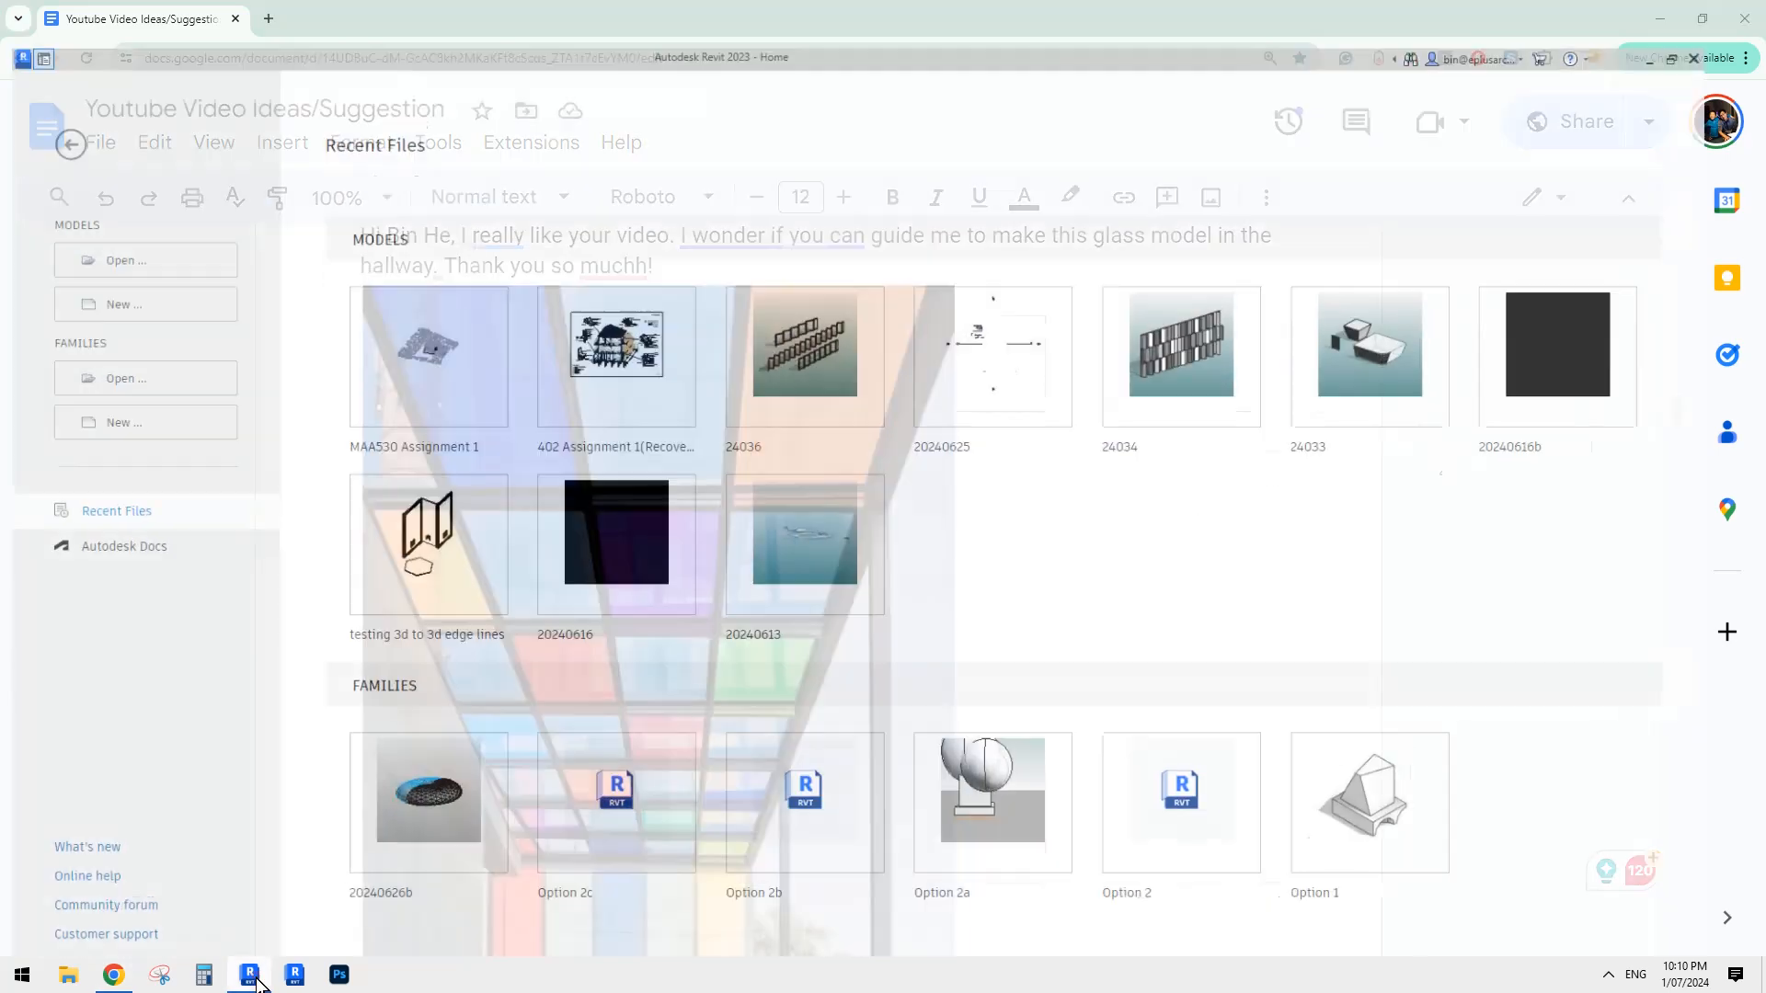
left_click(249, 975)
left_click(242, 968)
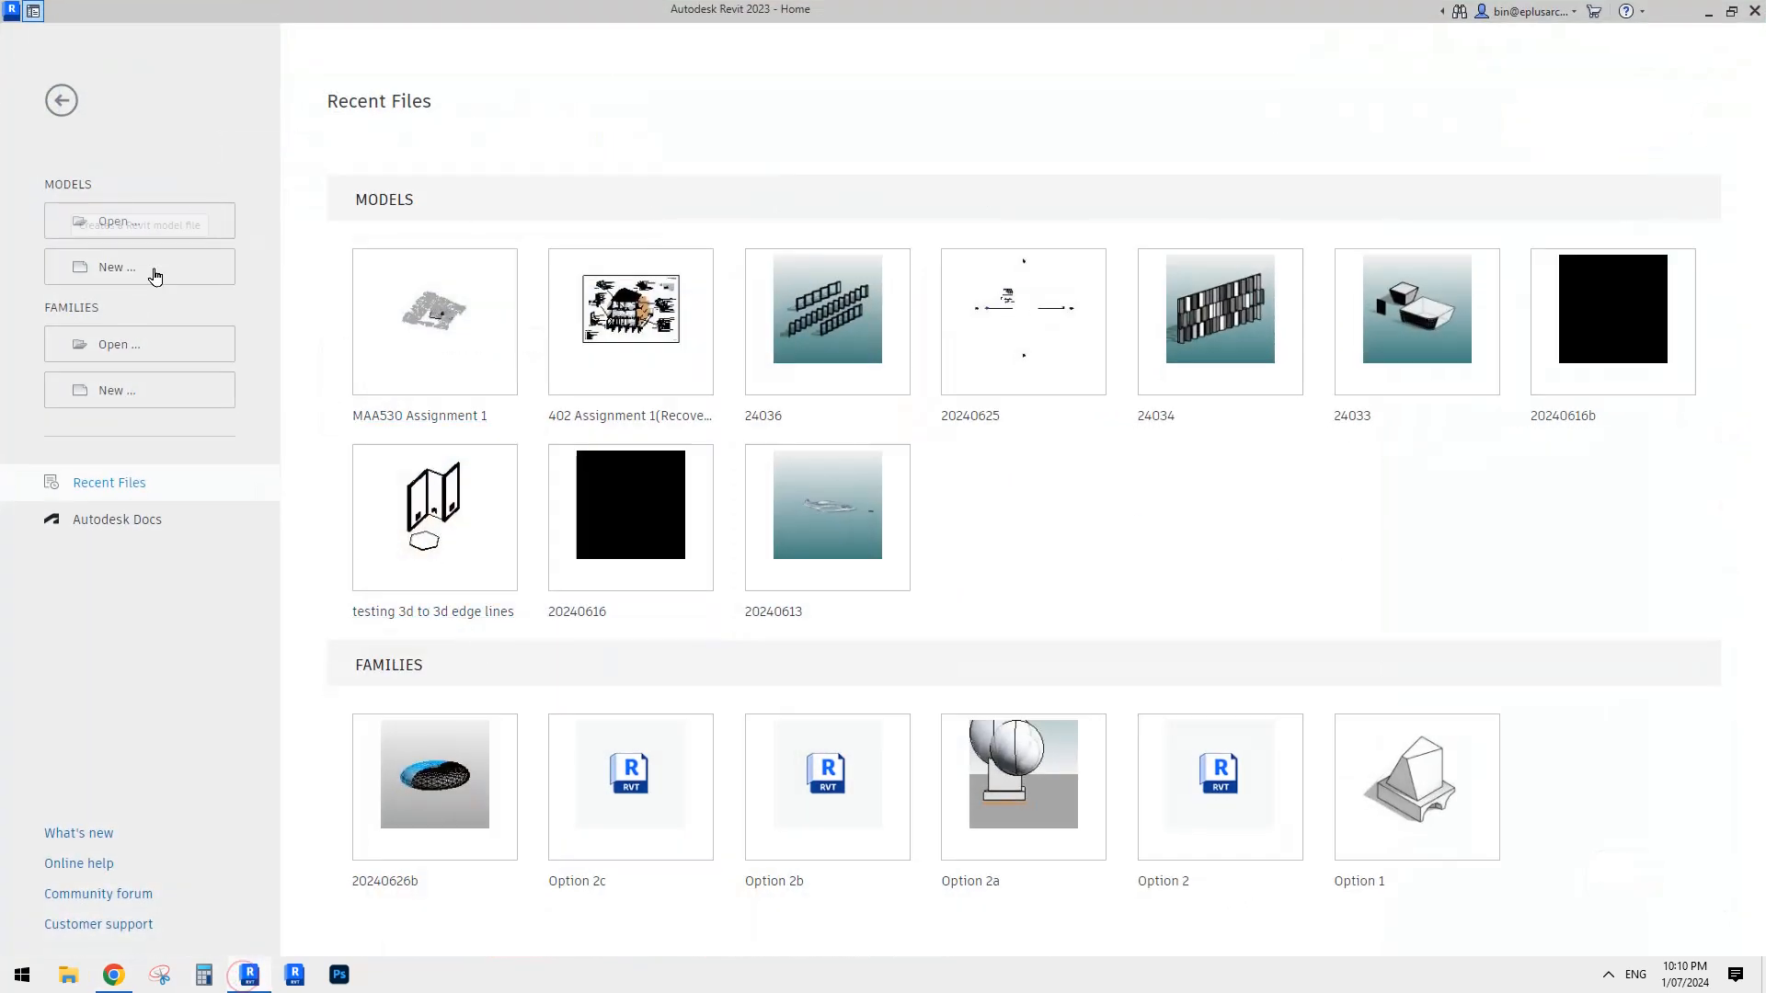
left_click(126, 267)
left_click(647, 401)
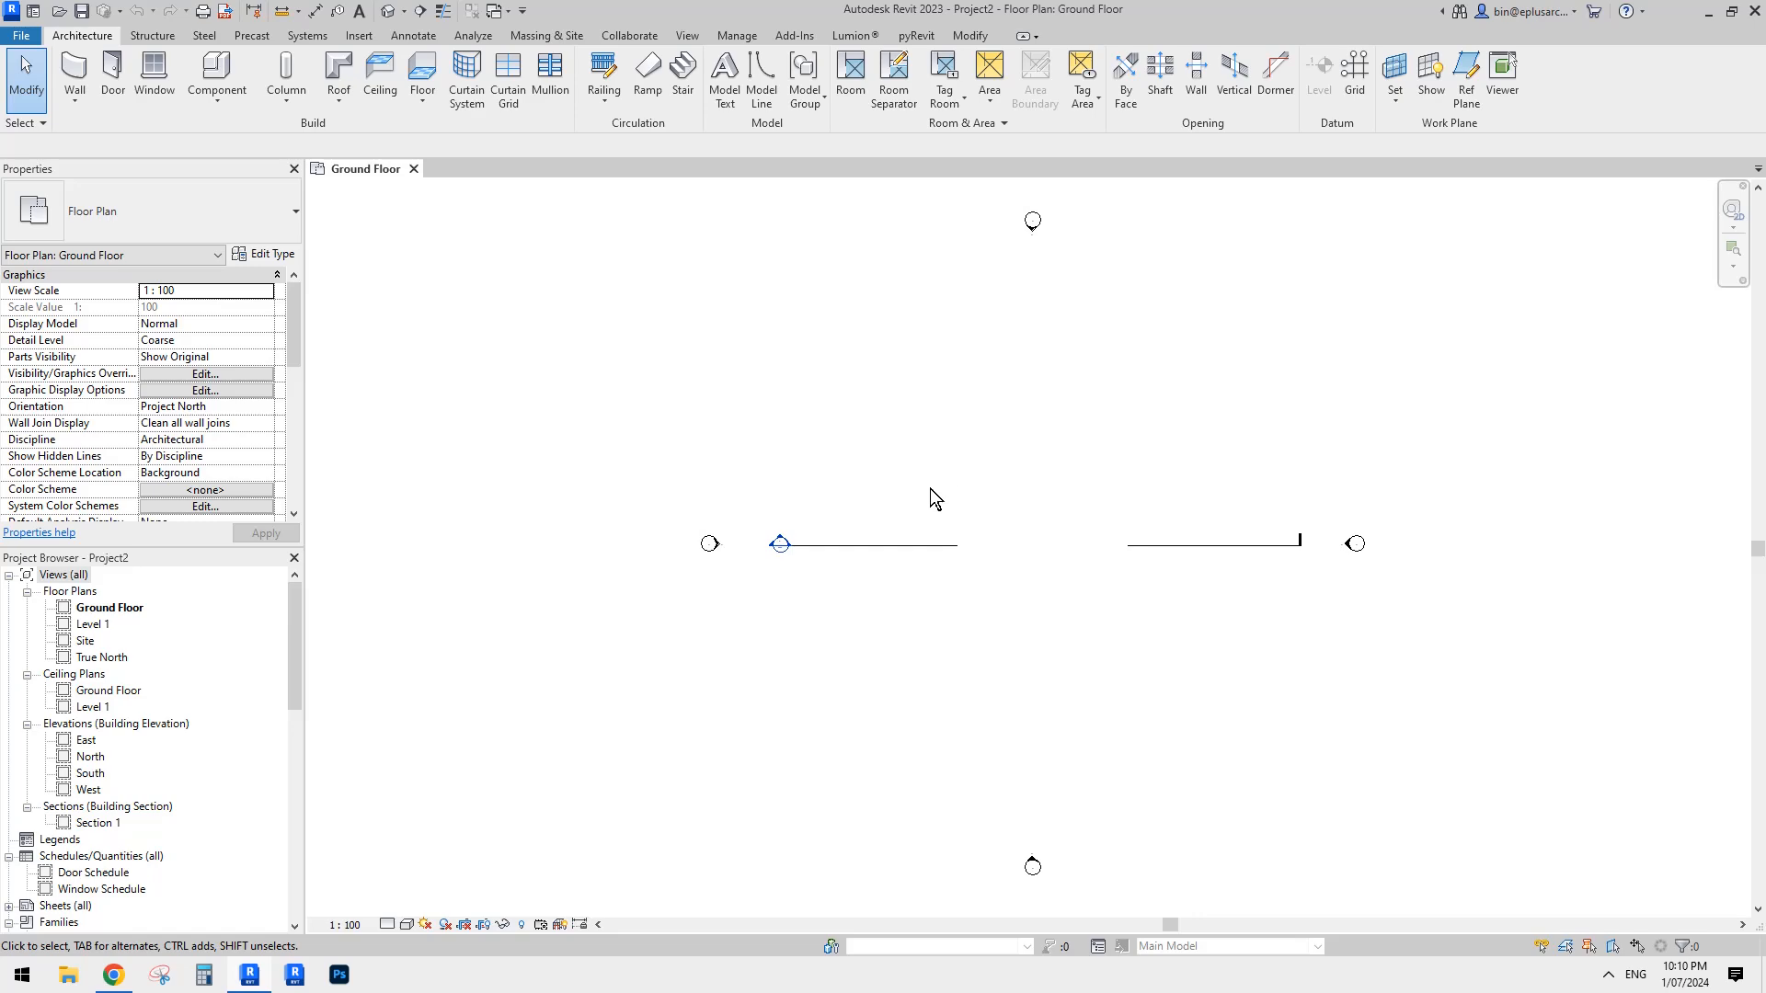
- Start a footprint roof on Level 1 and sketch a rectangular boundary about 14000 mm deep in the middle of the plan
middle_click_drag(986, 488, 938, 481)
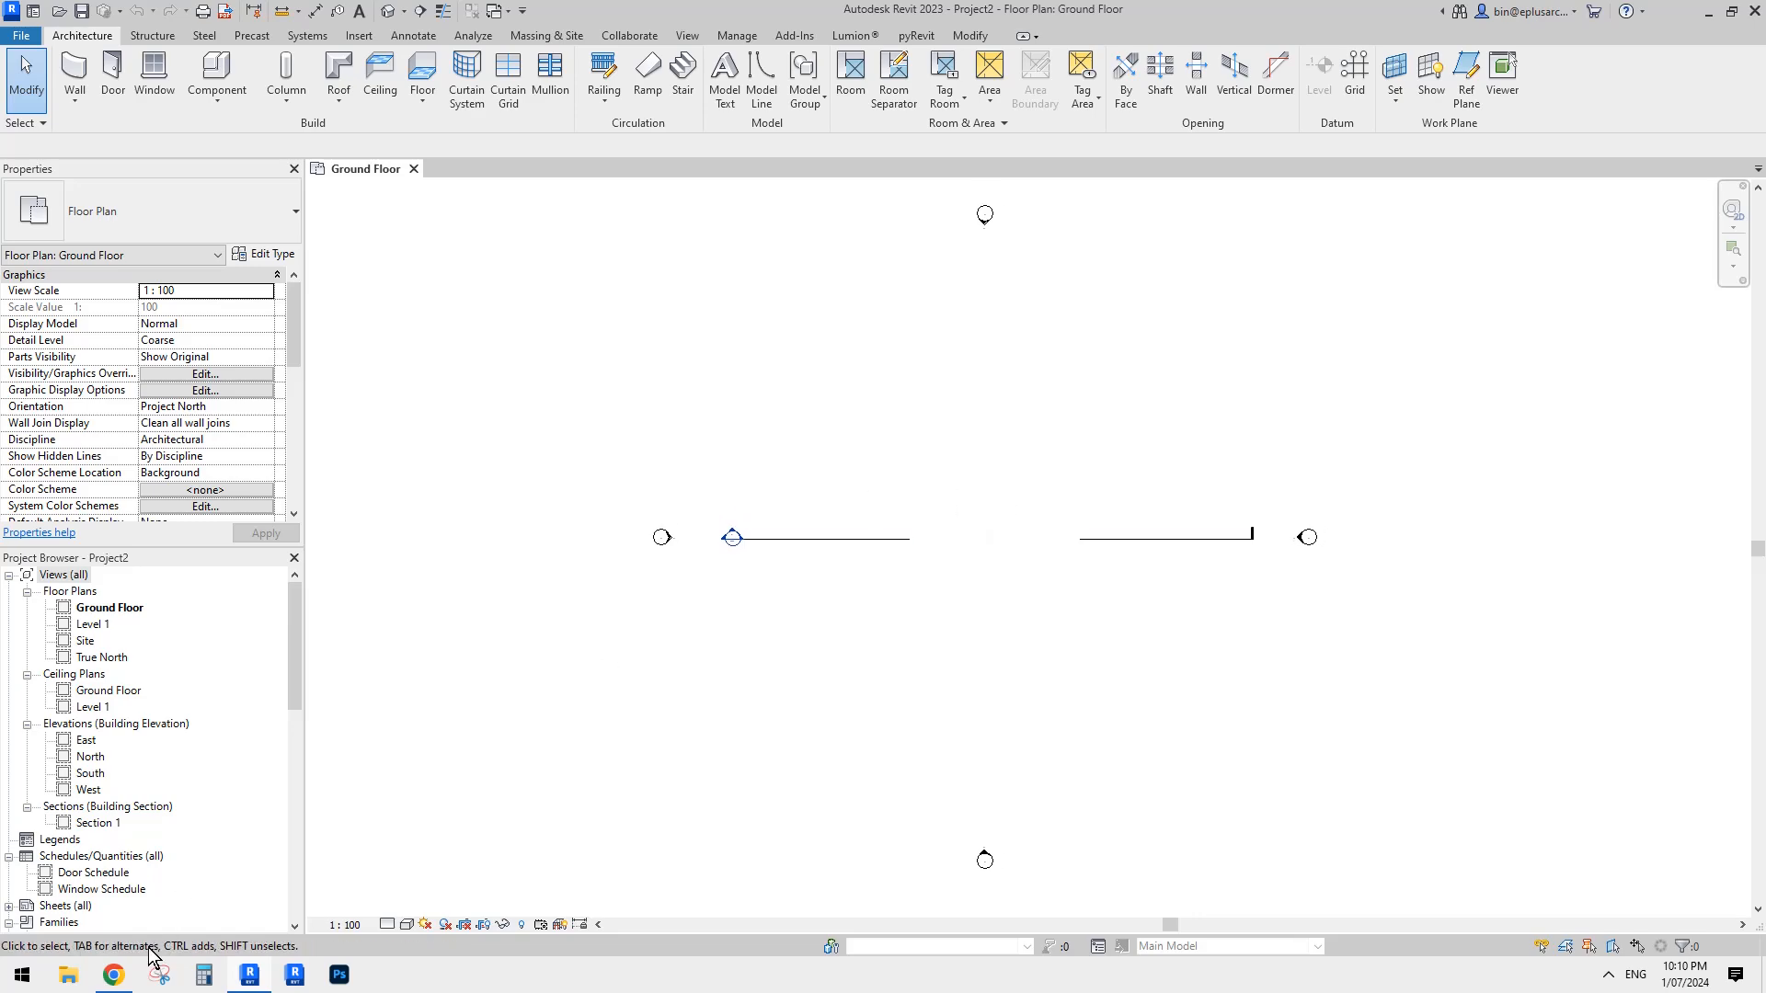
left_click(115, 973)
left_click(276, 977)
left_click(338, 69)
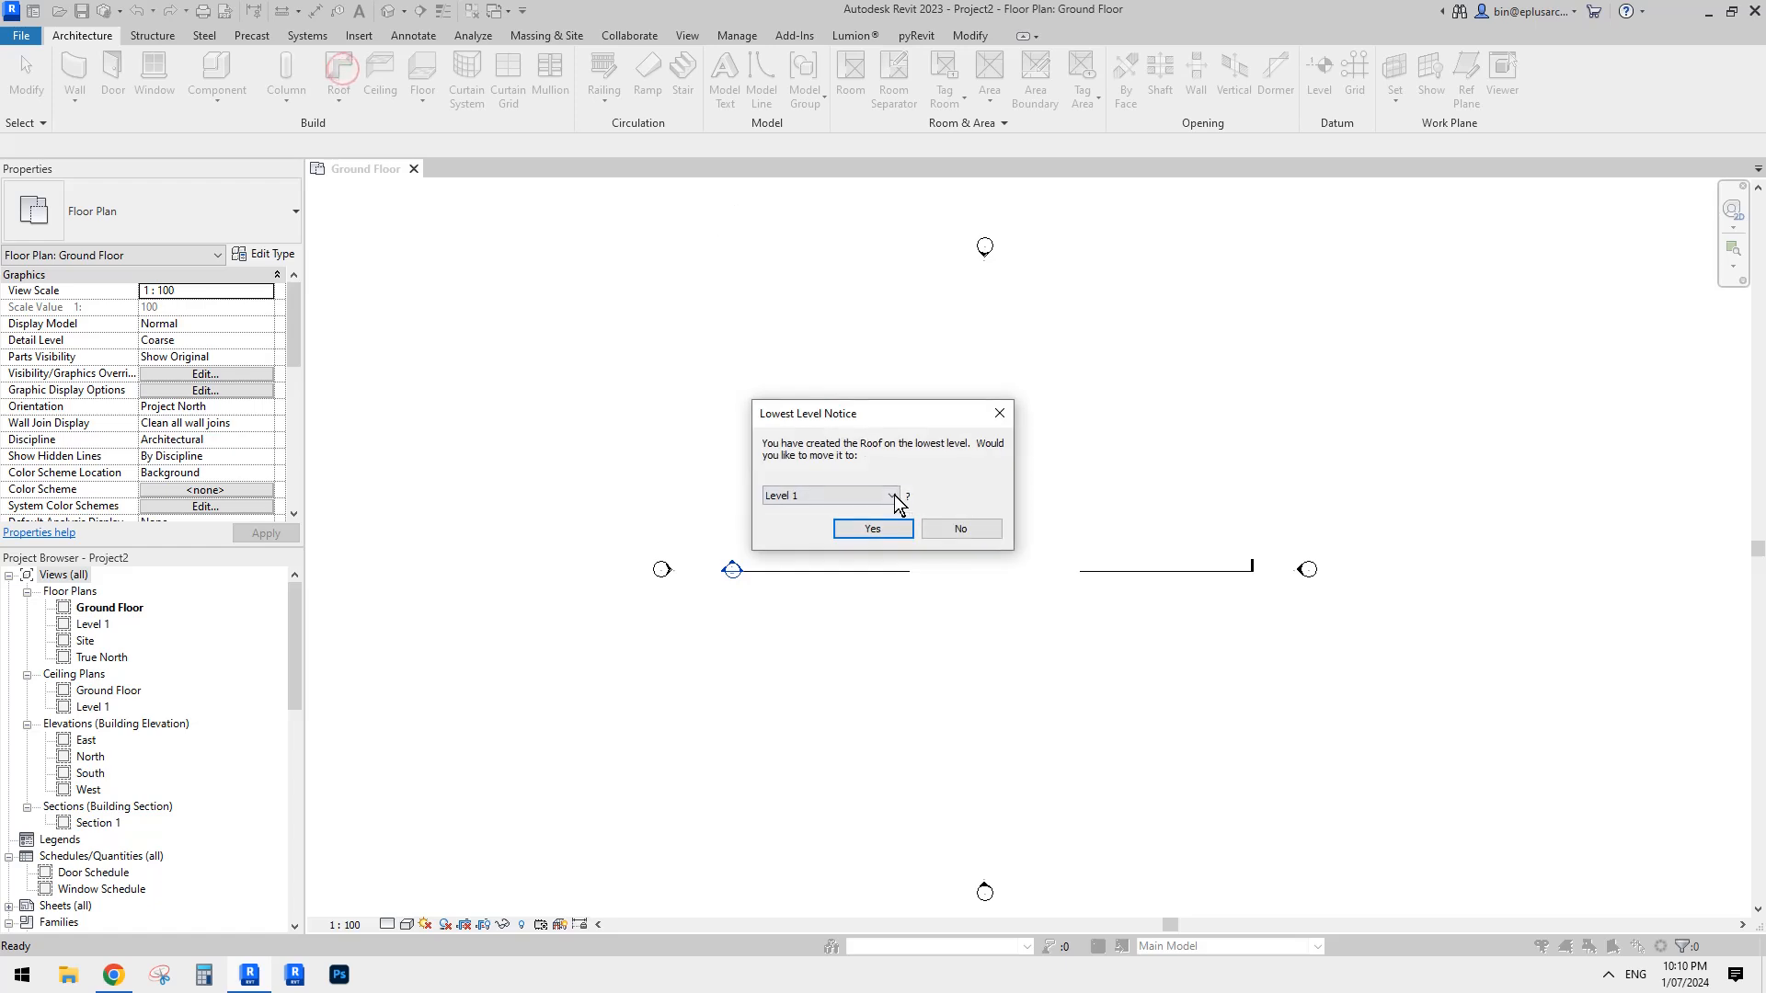
left_click(874, 527)
left_click(950, 60)
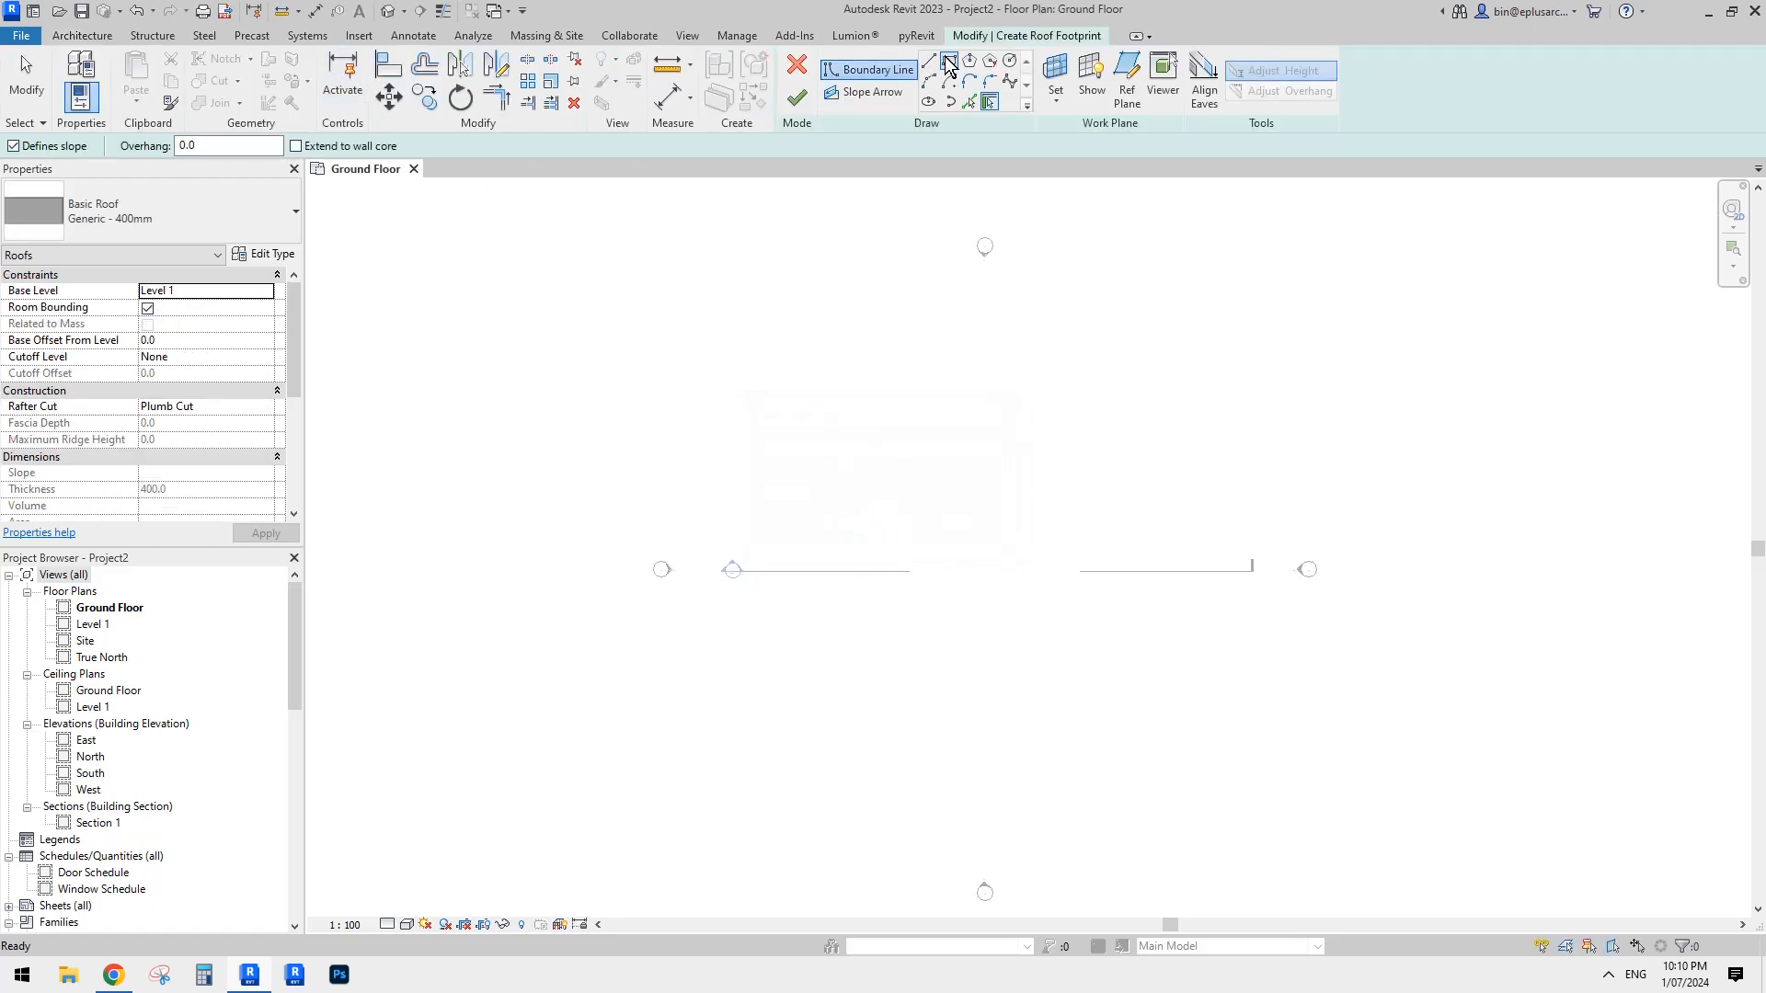
left_click(849, 492)
left_click(1084, 671)
key("Escape")
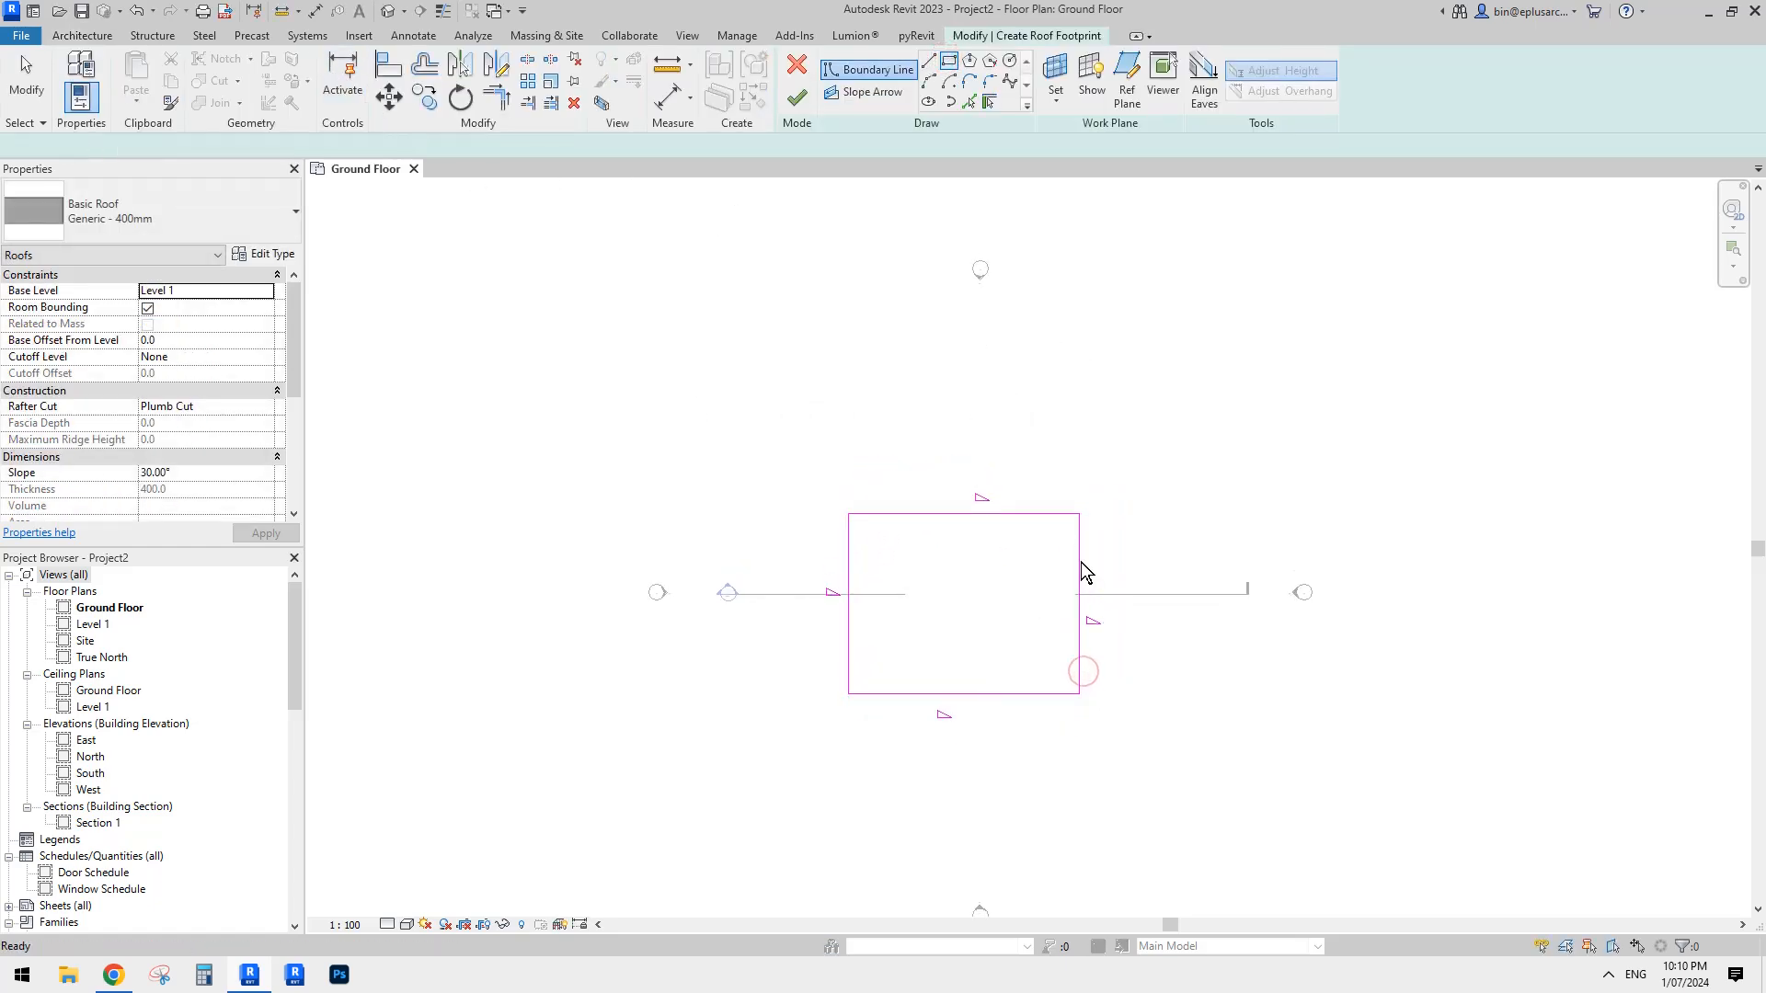
- Remove the slope definition from the upper and both side edges of the roof boundary
scroll(1049, 552, "up", 2)
middle_click_drag(1058, 598, 1058, 576)
left_click_drag(1165, 435, 640, 637)
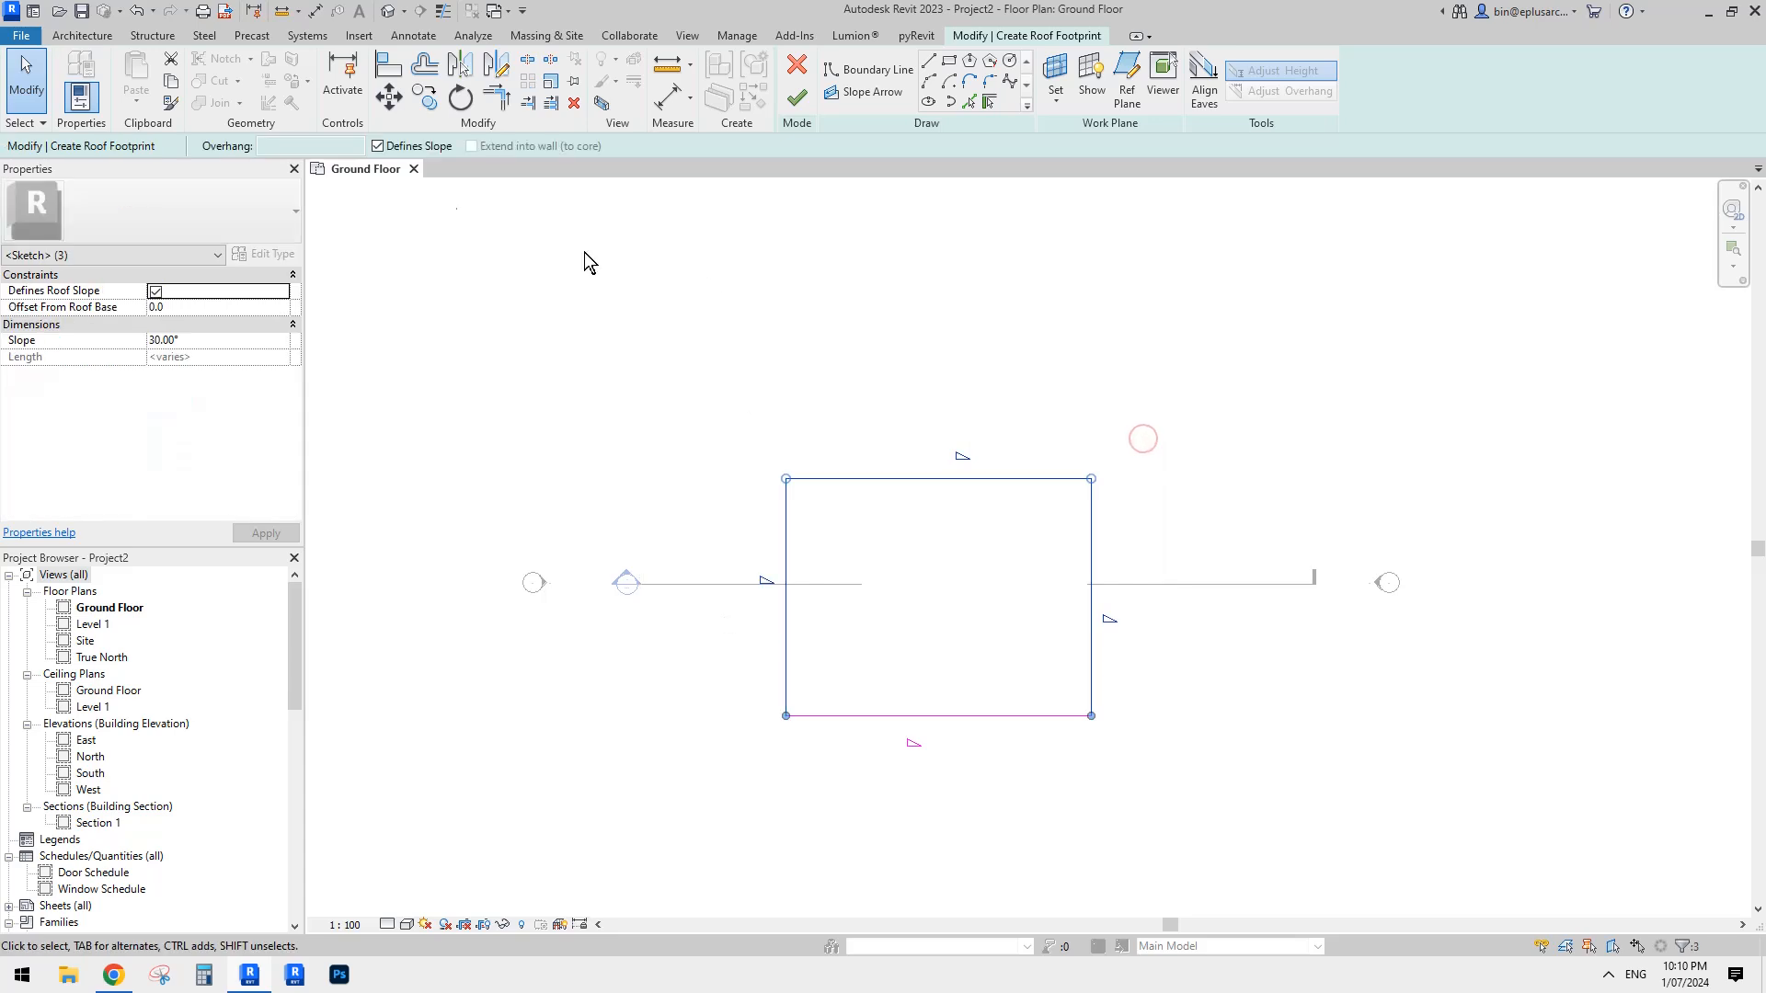
left_click(383, 146)
left_click(872, 337)
- Set the slope of the roof's lower boundary edge to 3° and finish the roof footprint
left_click(947, 715)
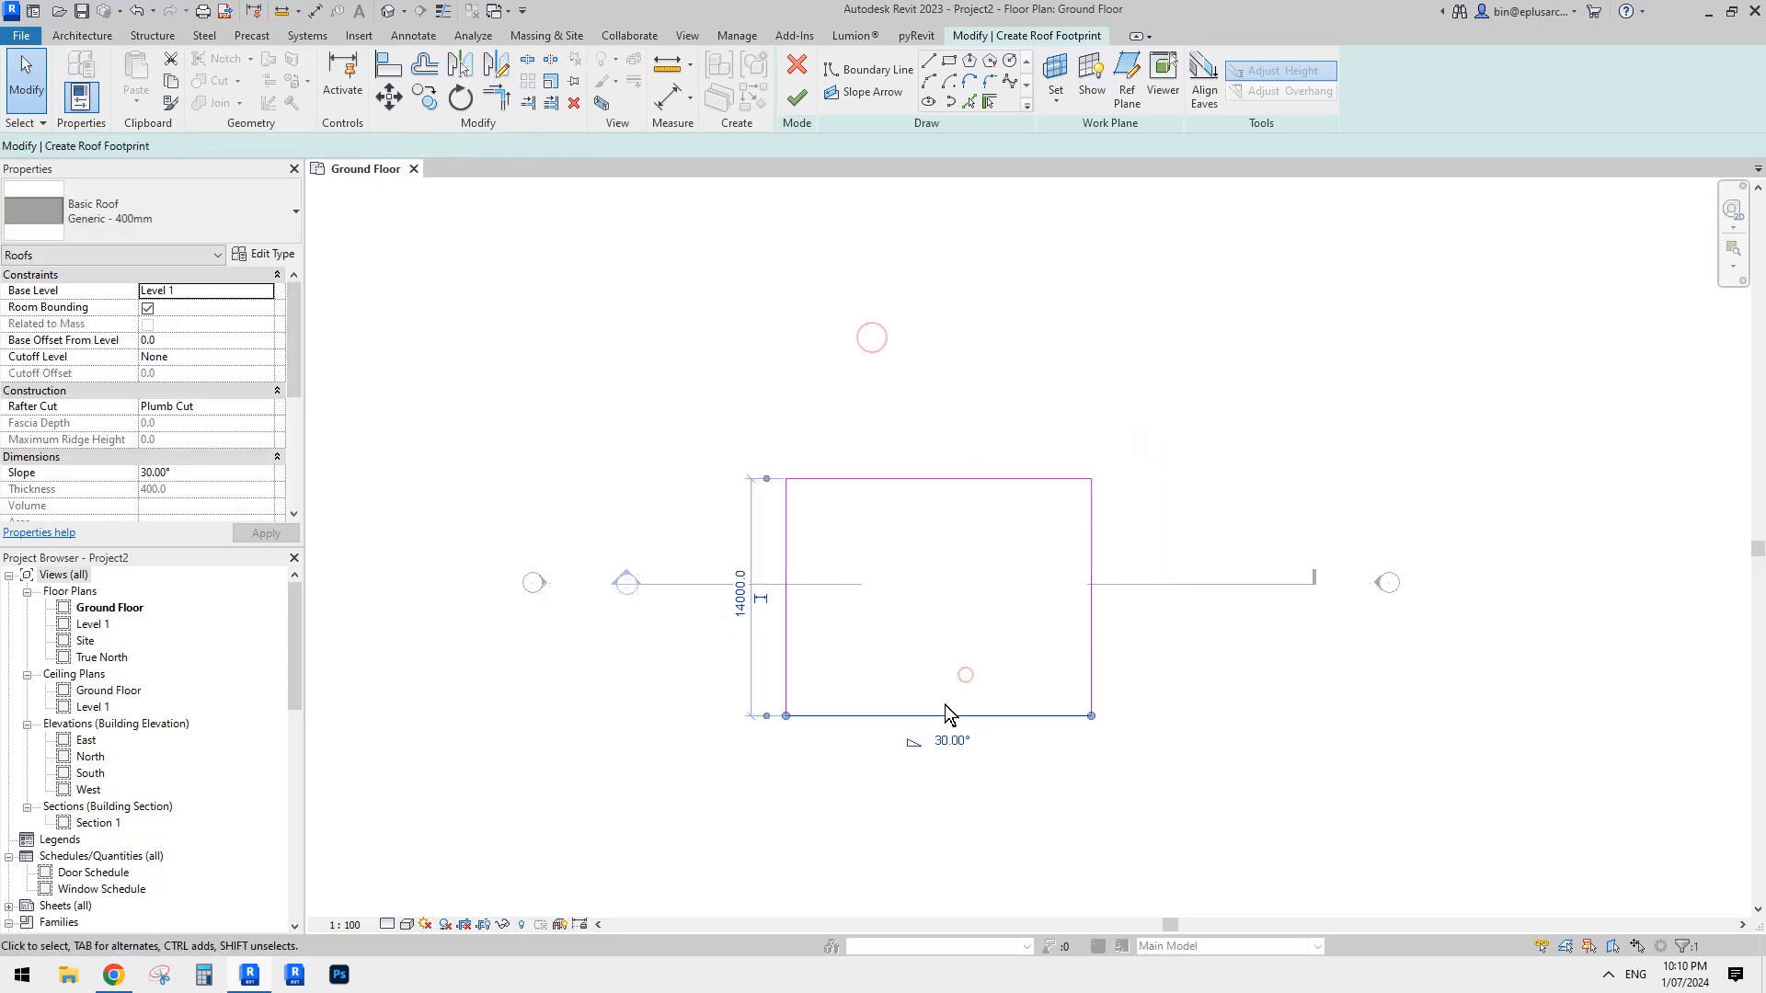
left_click(210, 341)
type("3")
left_click(382, 307)
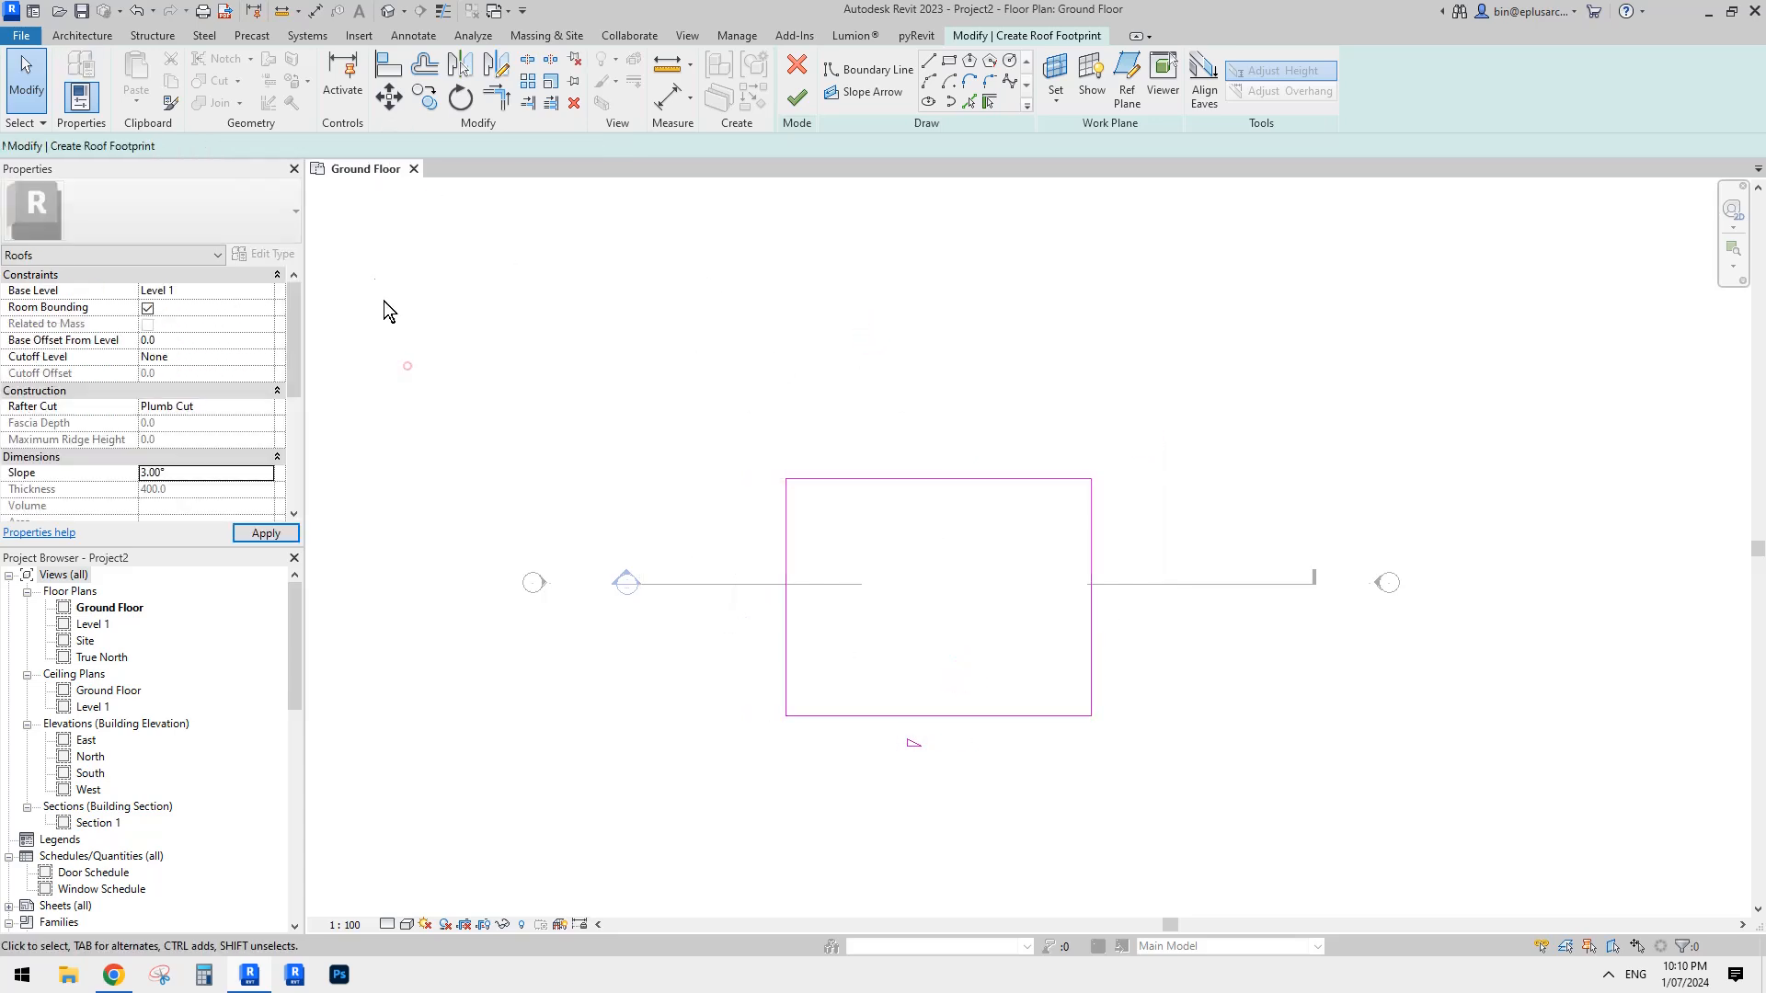
left_click(800, 101)
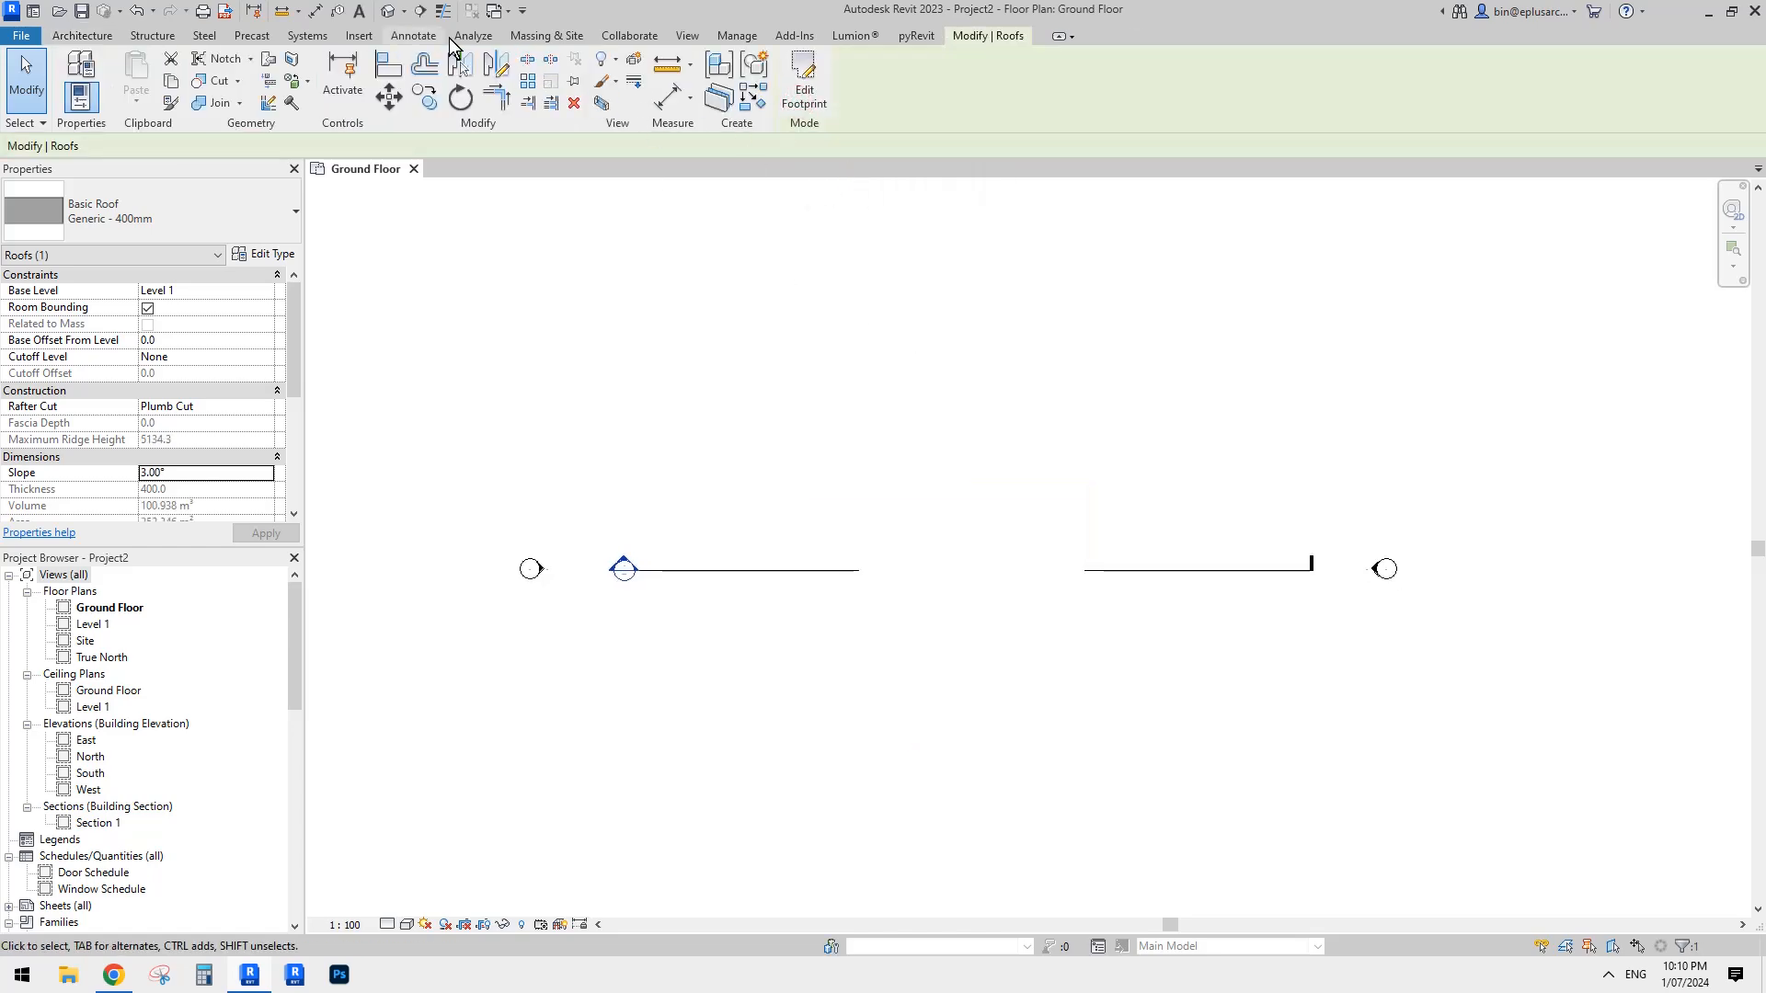
- Open the default 3D view and change the roof's type to Sloped Glazing
left_click(387, 11)
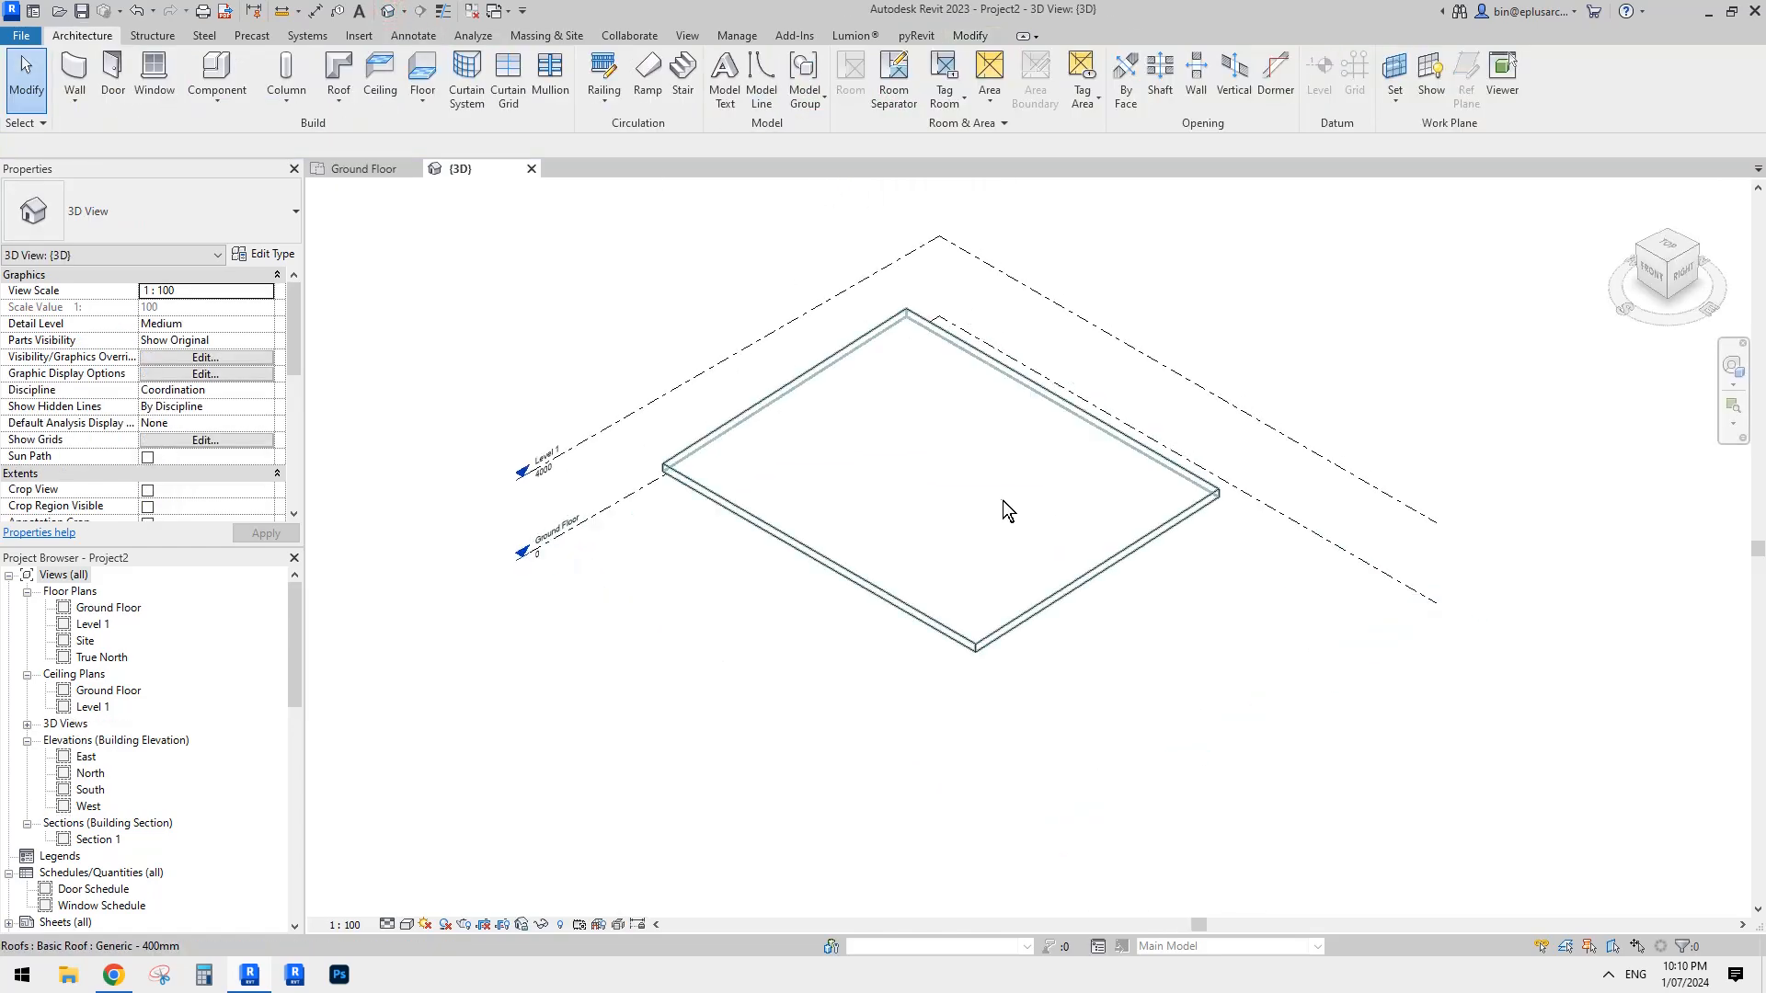
left_click(1005, 509)
middle_click_drag(1005, 501, 1195, 405, "shift")
left_click(164, 218)
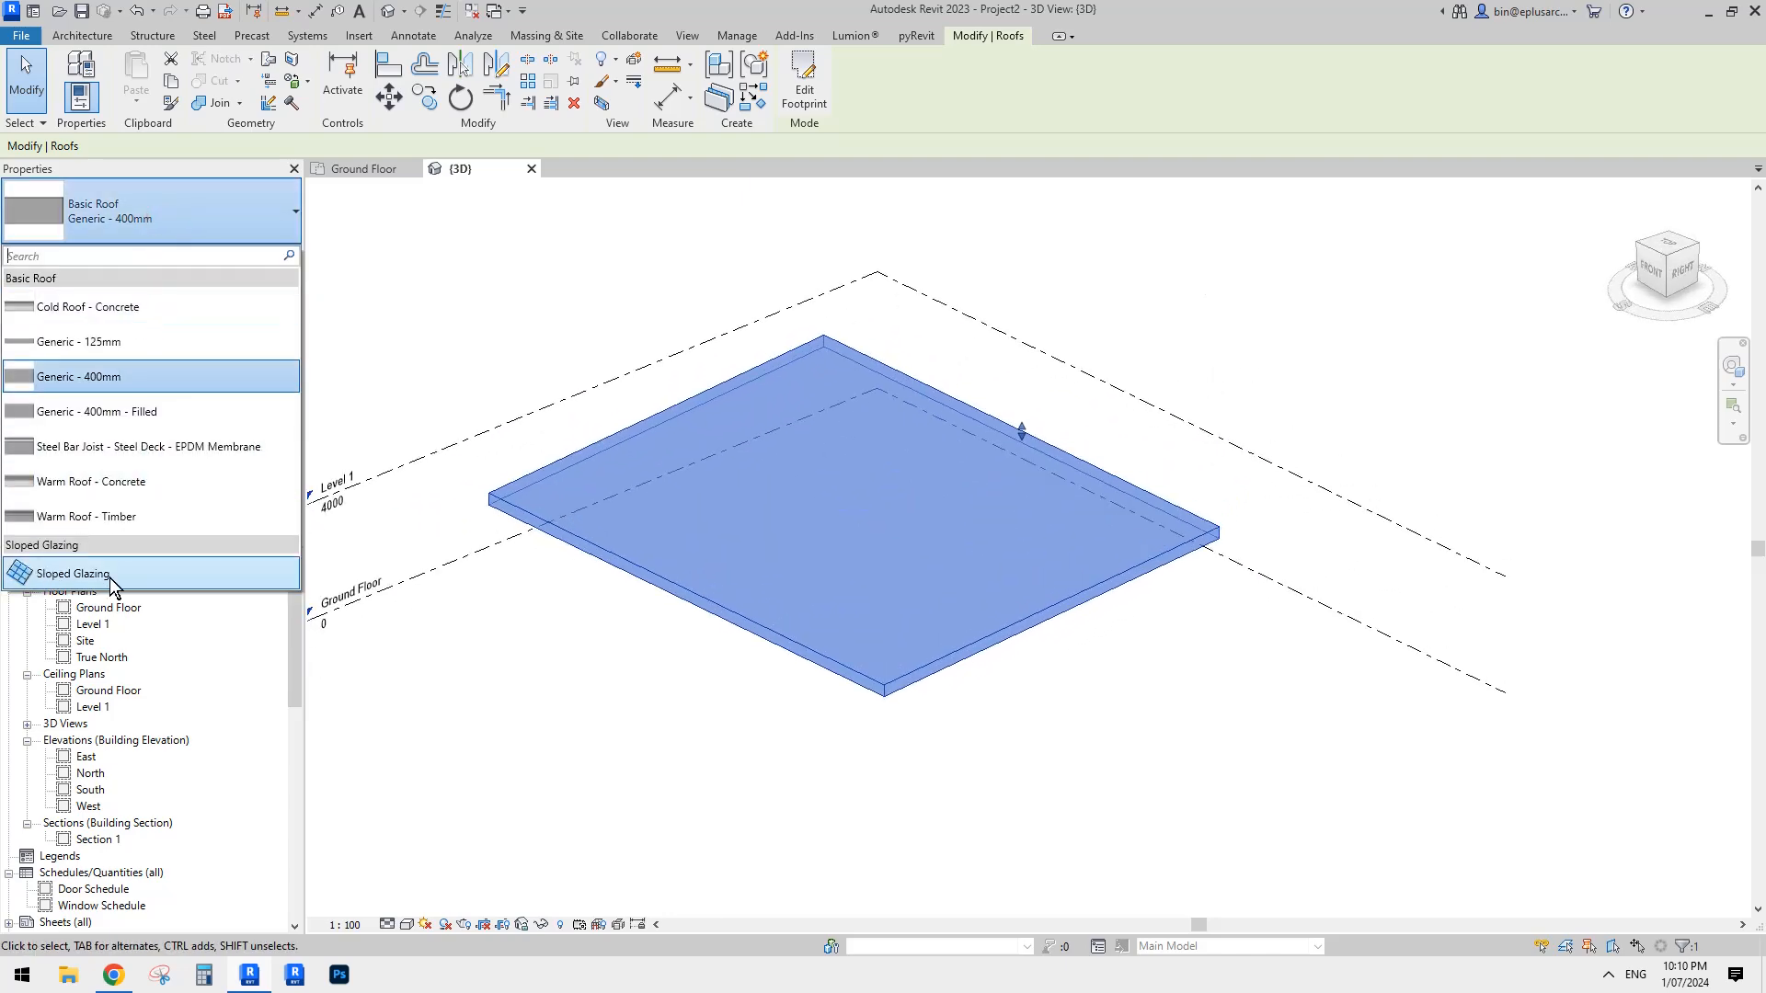
left_click(88, 576)
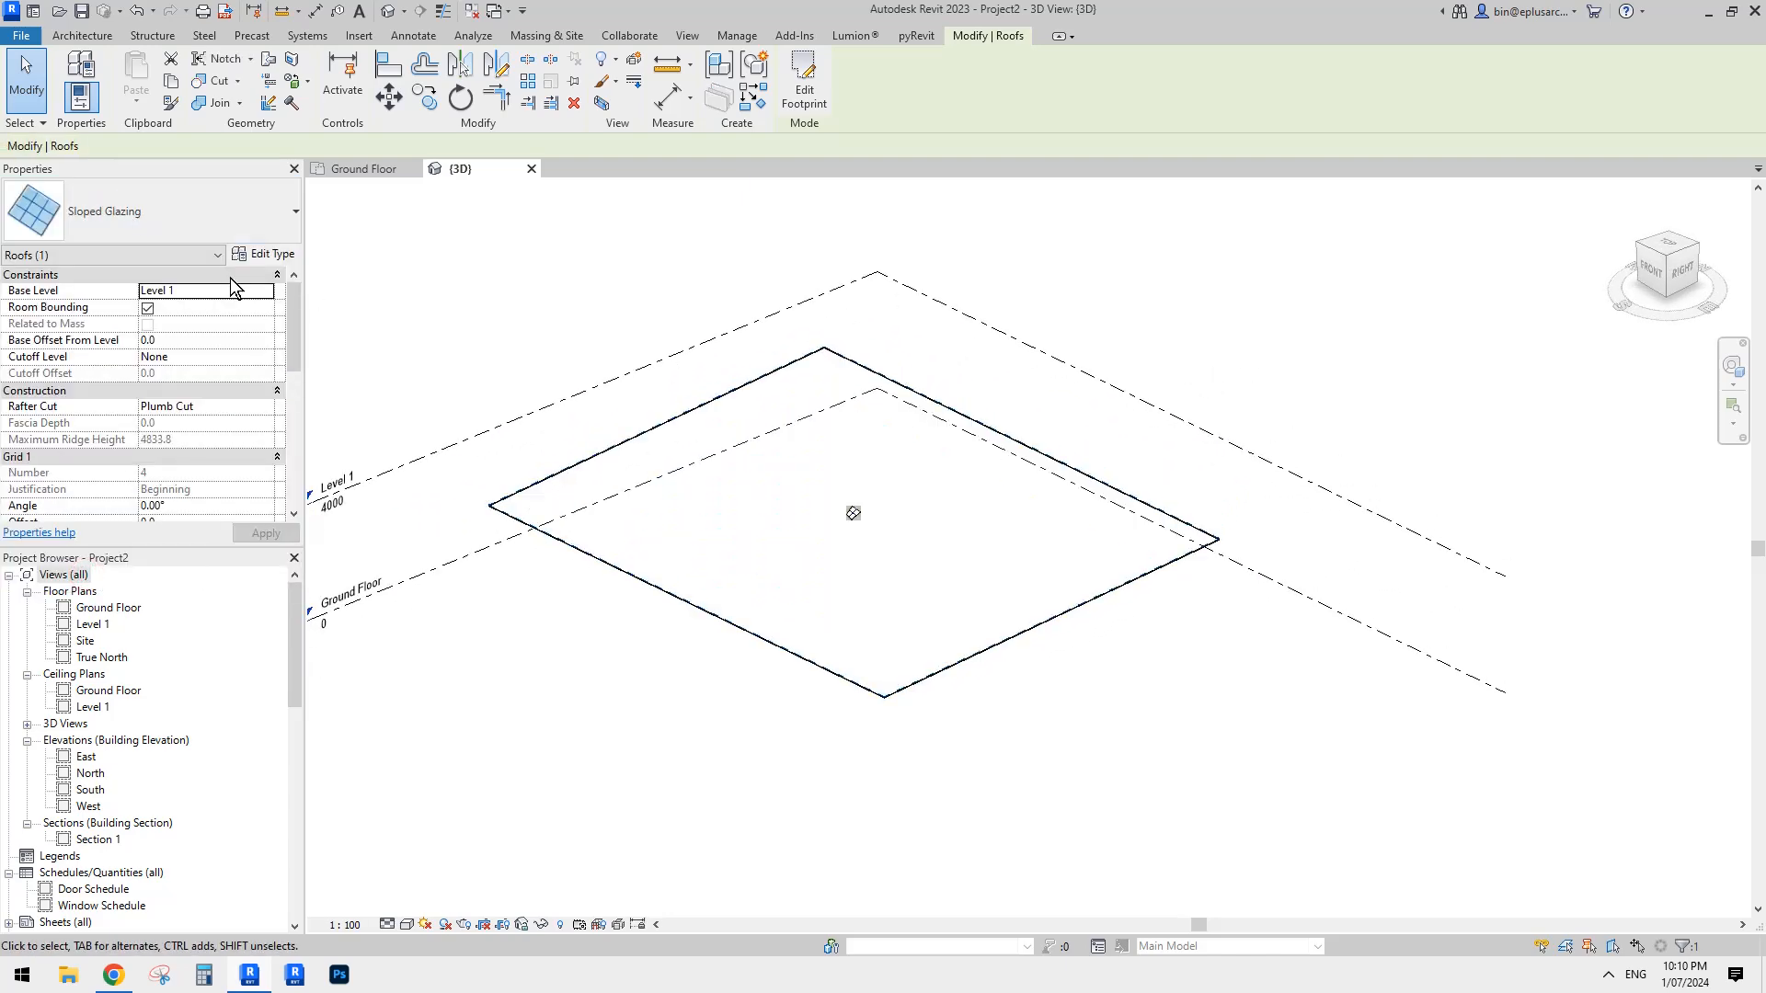
- In the Sloped Glazing type properties, set the Grid 1 and Grid 2 layouts to Maximum Spacing
left_click(265, 255)
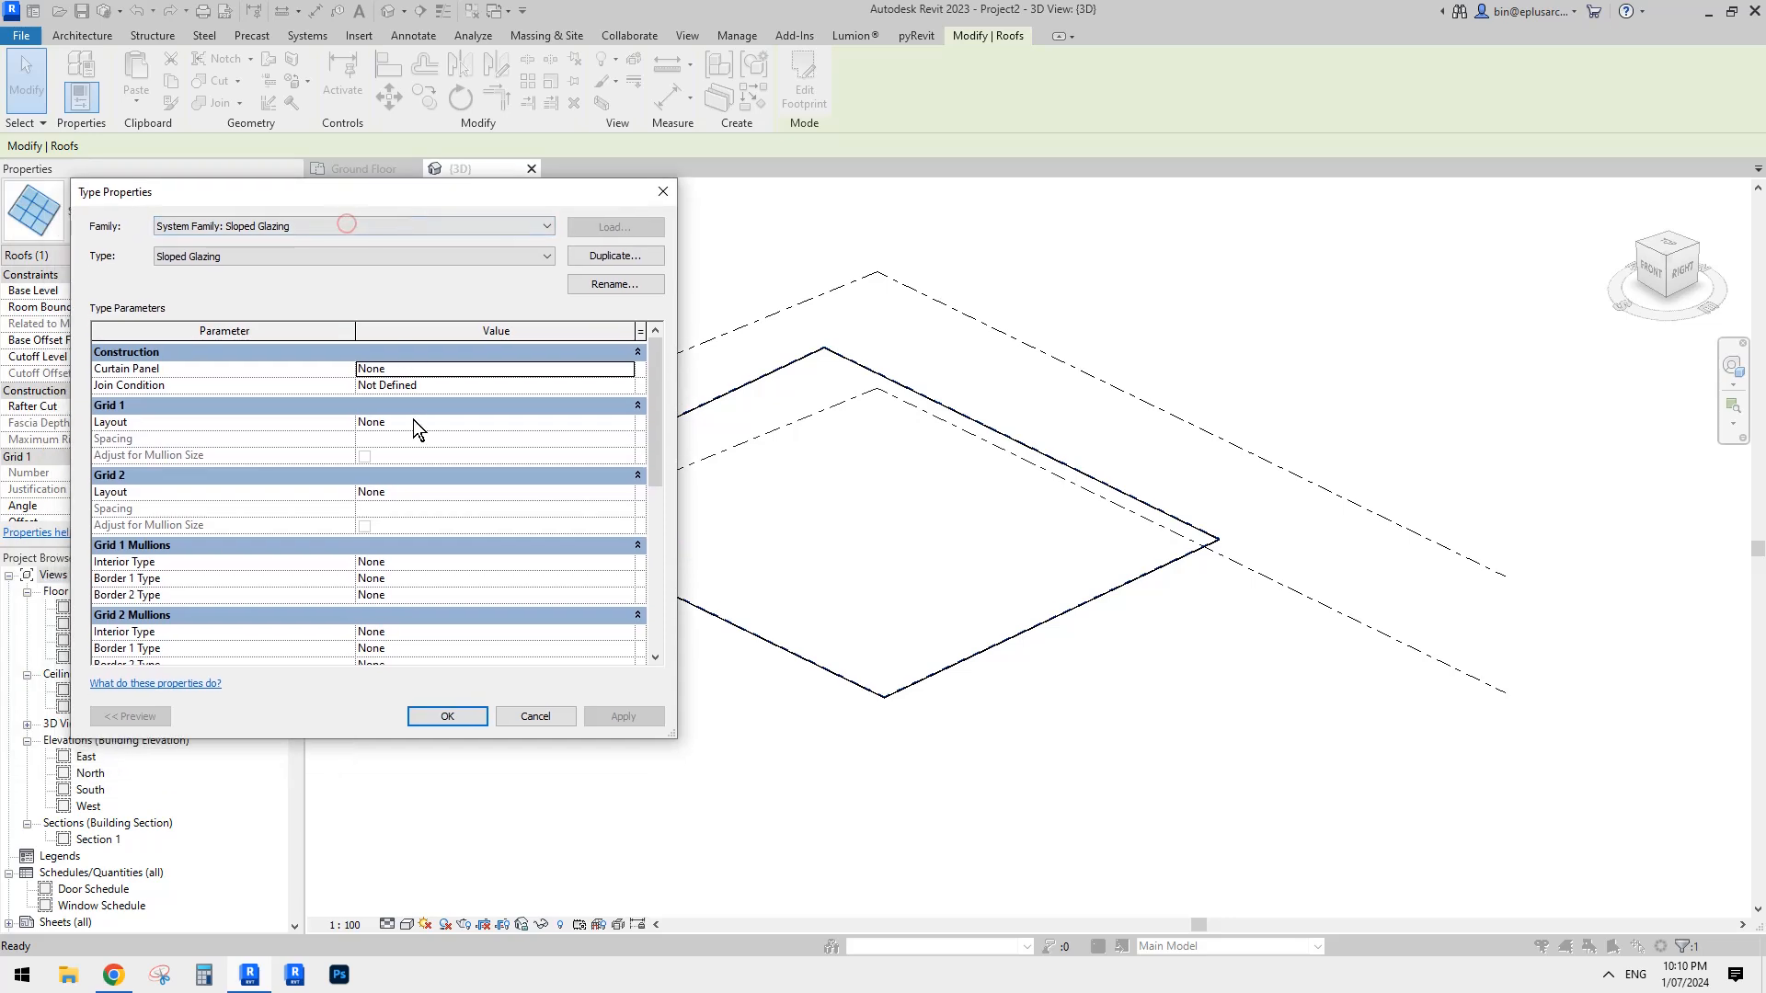
left_click(405, 418)
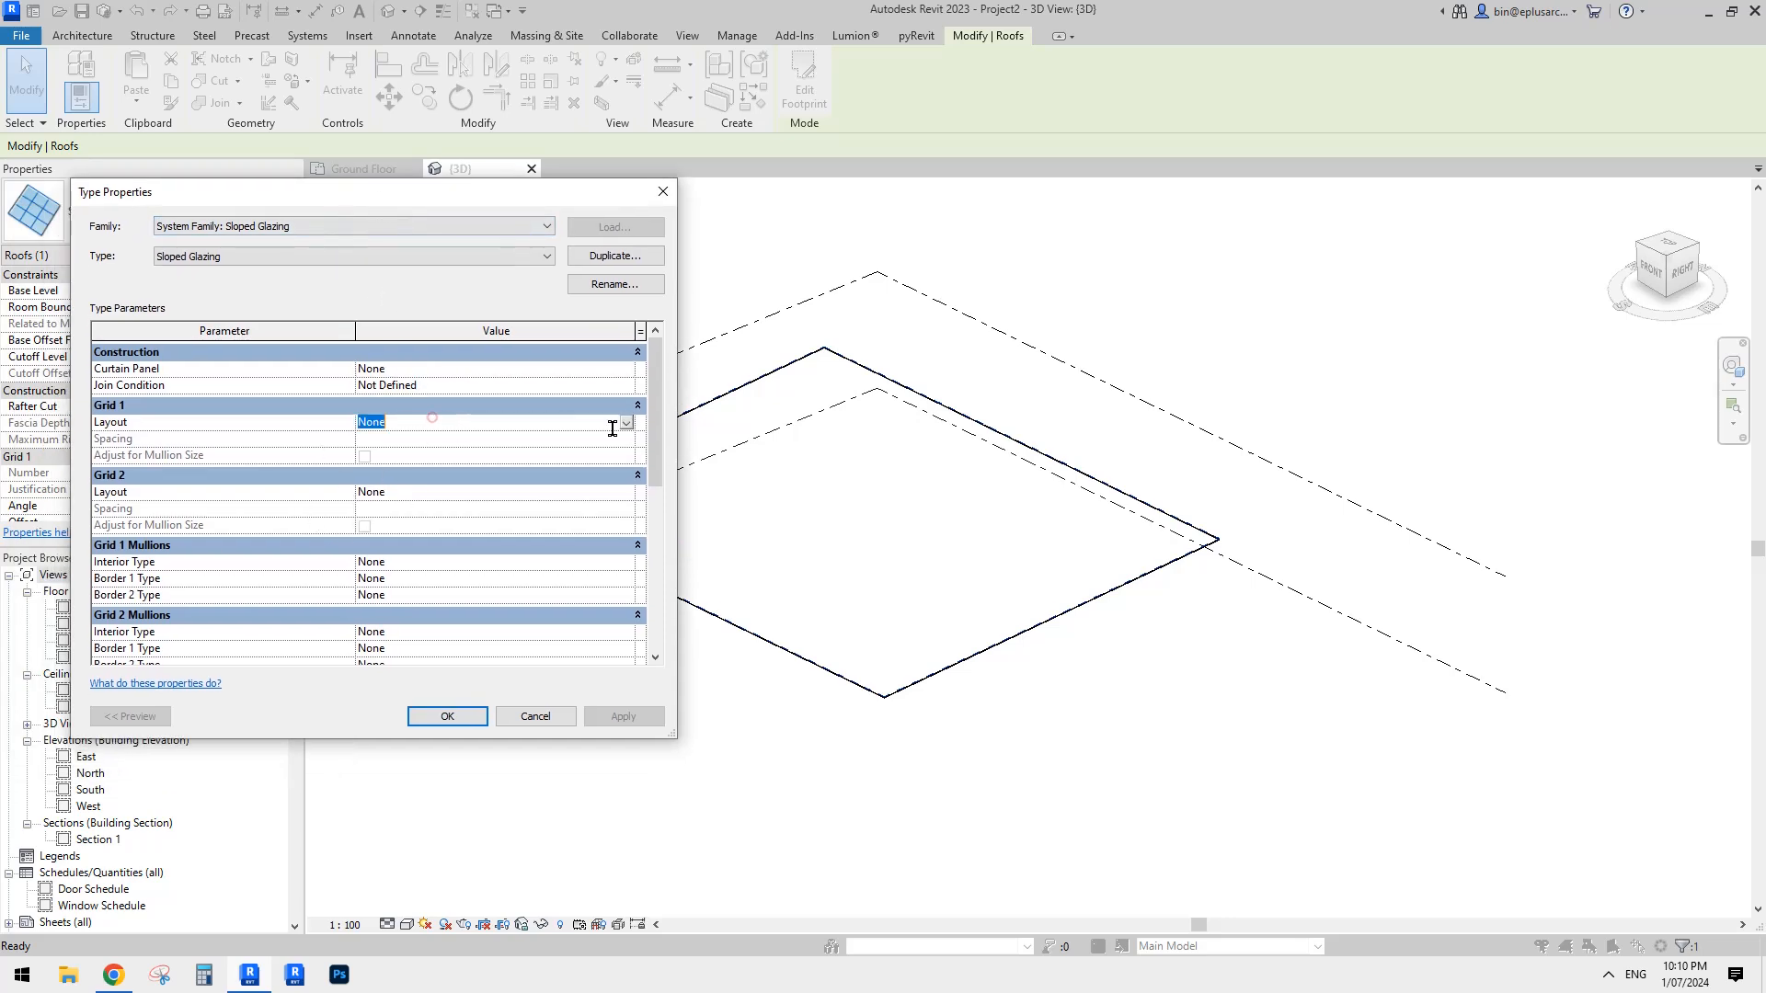
left_click(432, 421)
left_click(420, 481)
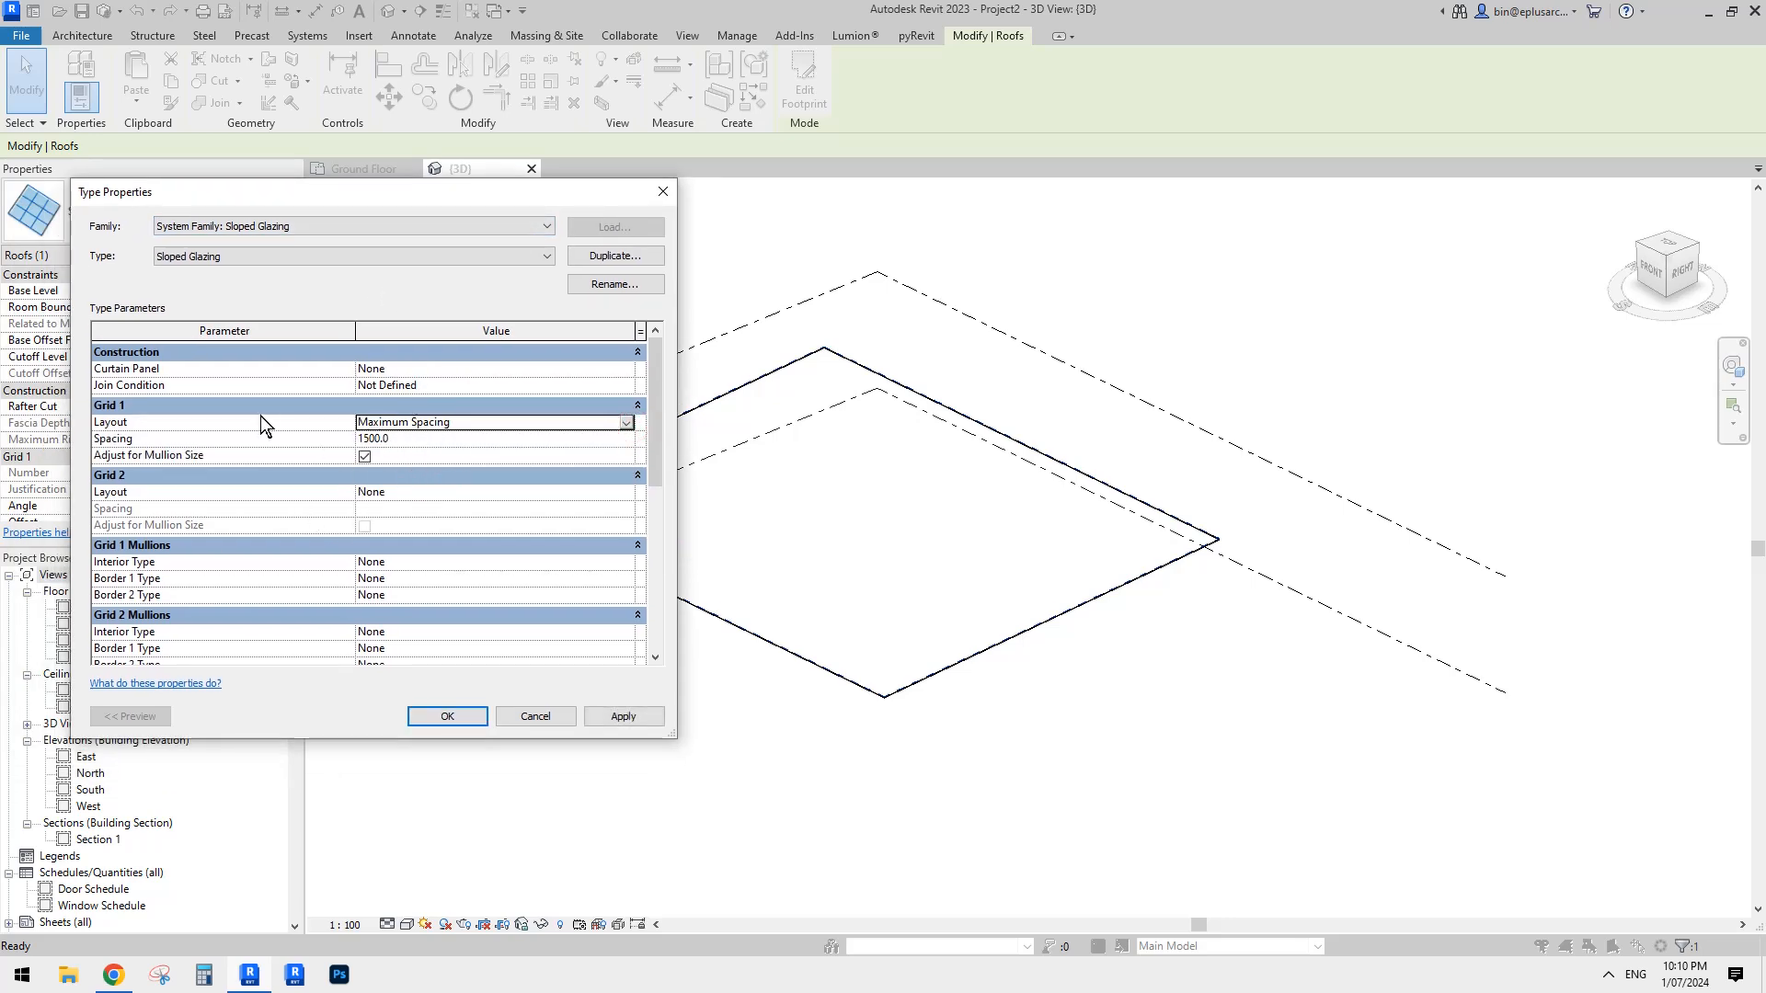
left_click(487, 426)
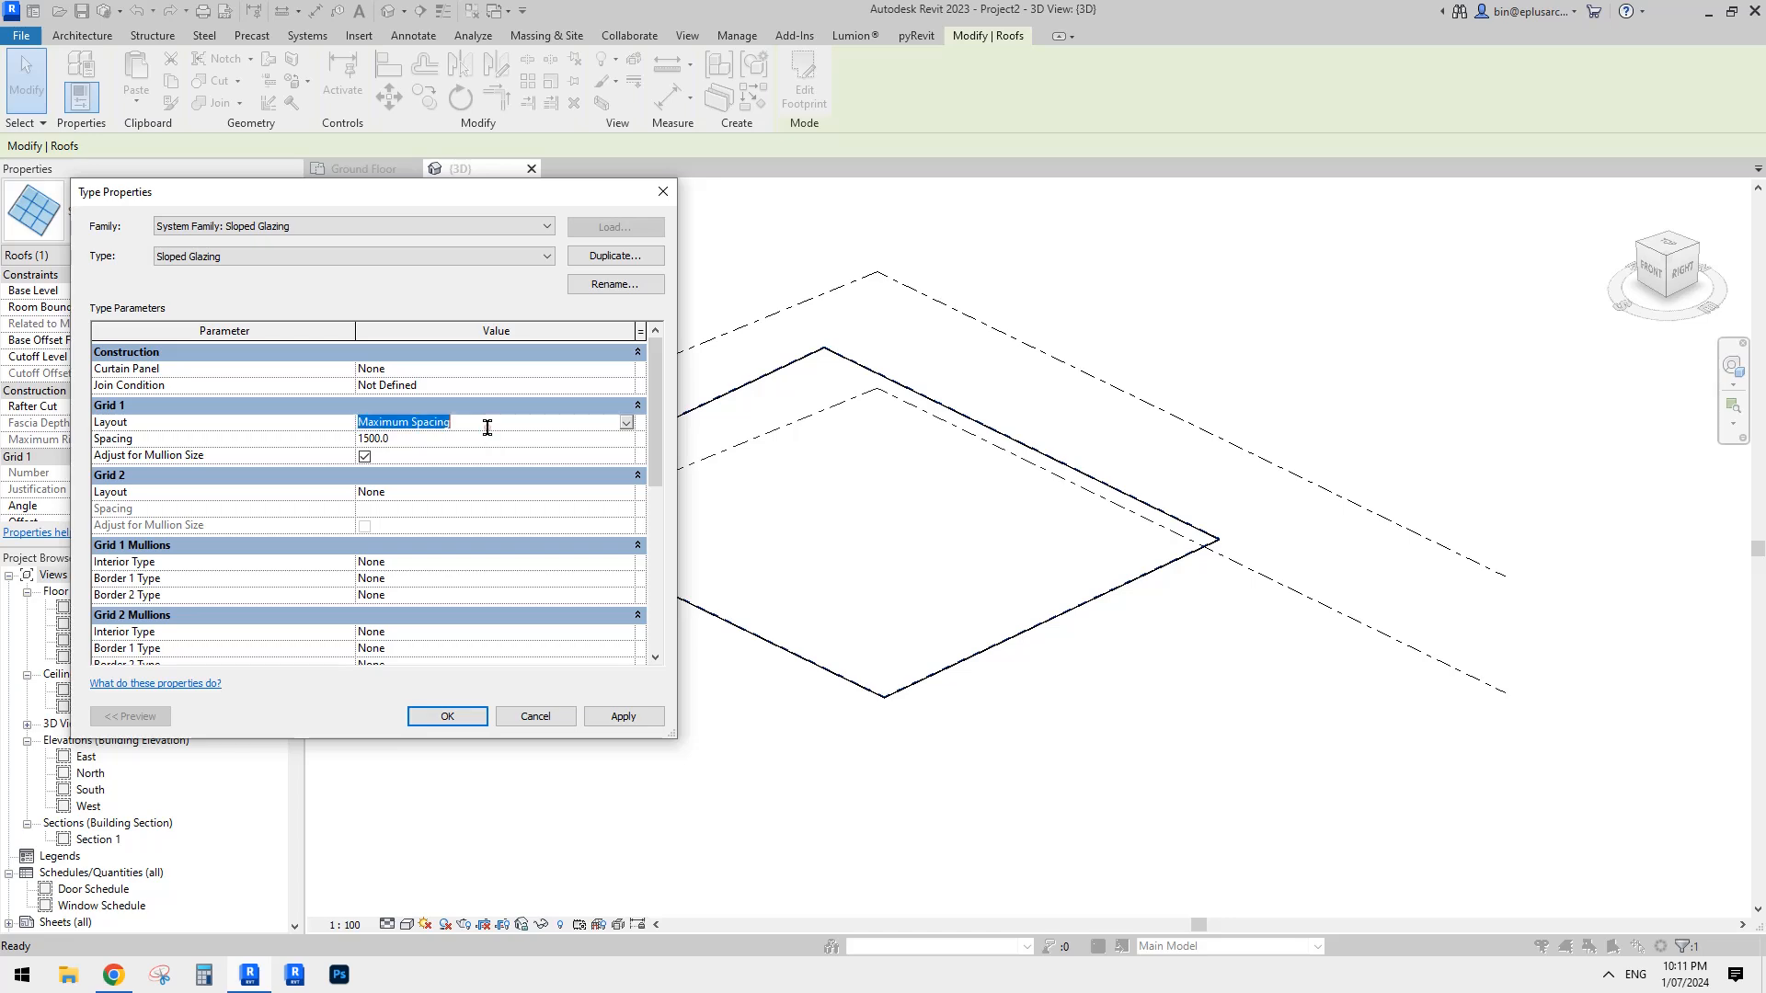
key("ctrl+c")
left_click(473, 493)
key("ctrl+v")
left_click(521, 544)
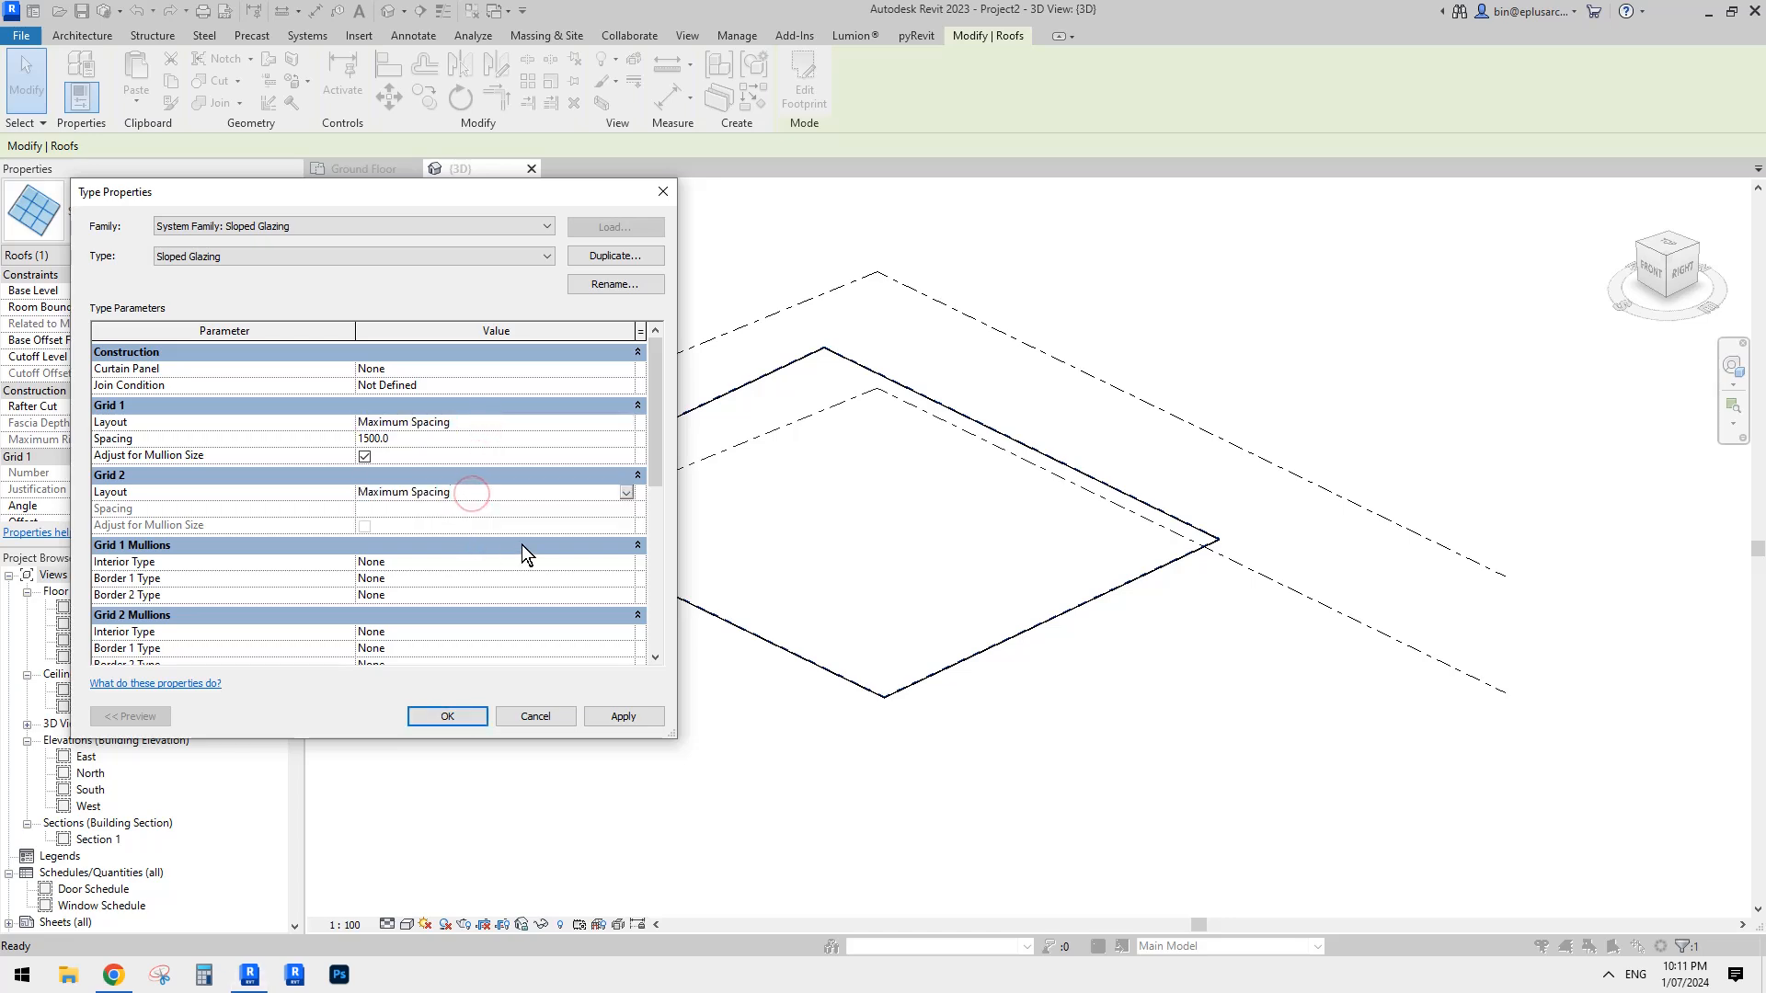
left_click(494, 511)
left_click(473, 494)
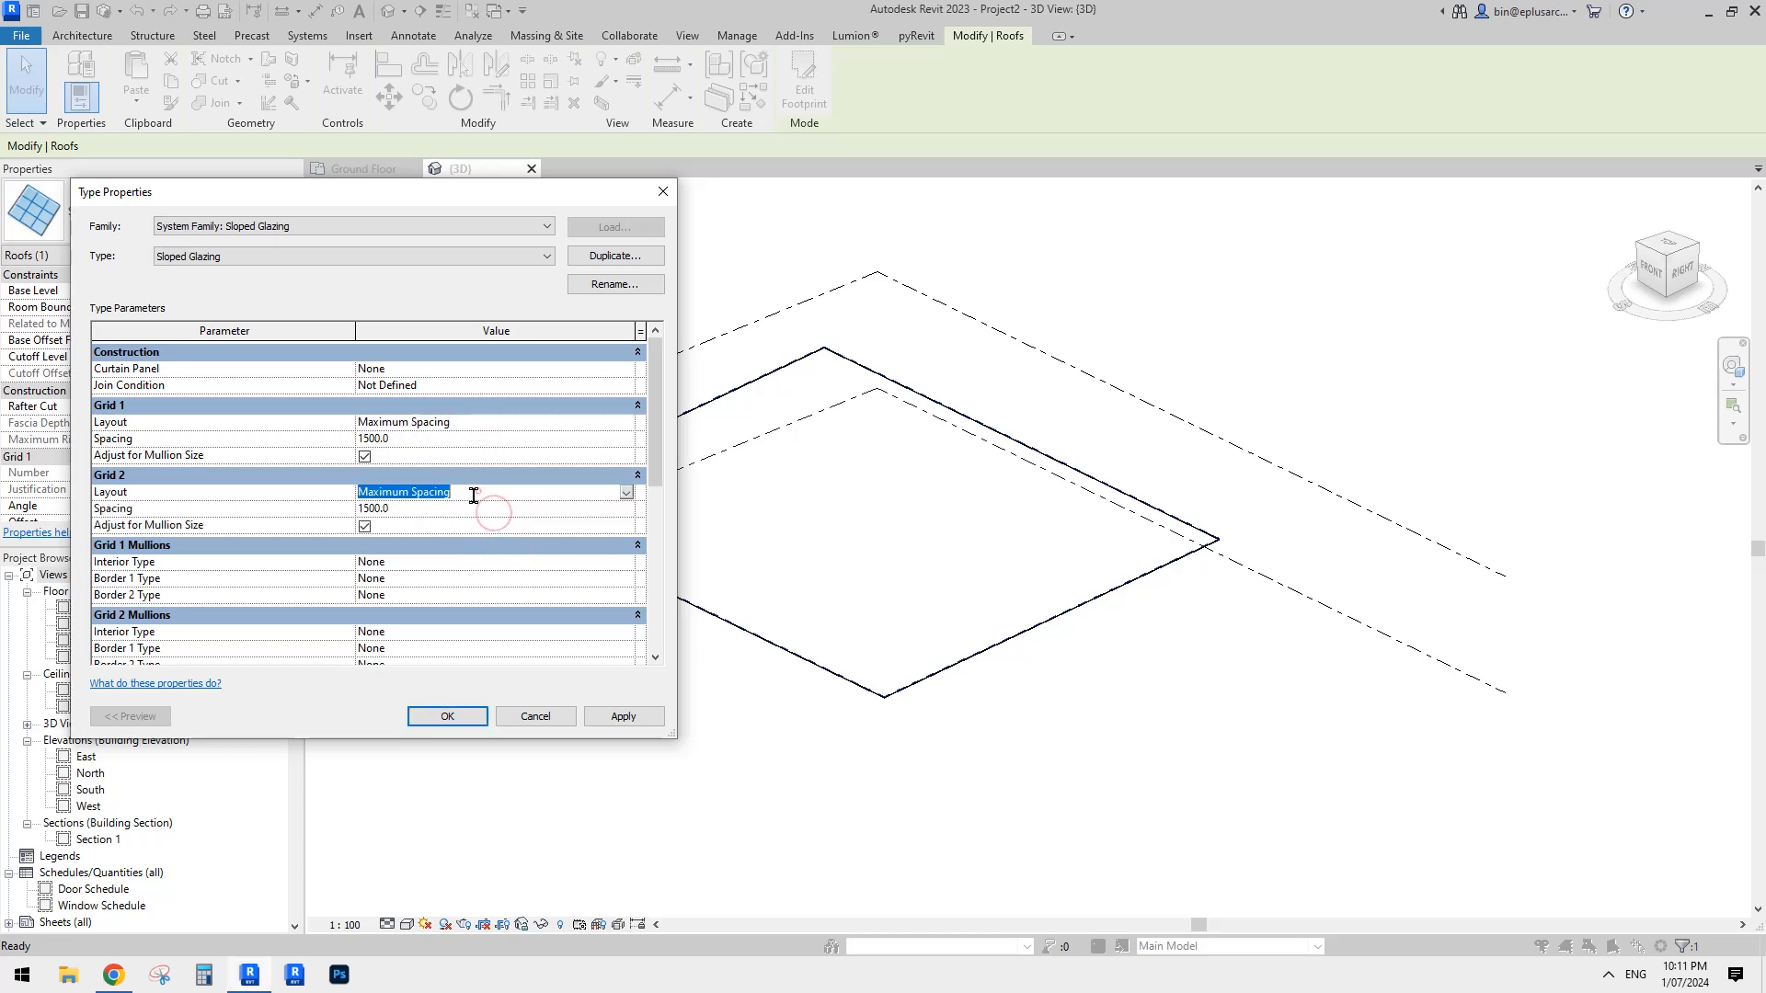
- Set the Grid 1 interior, Border 1 and Border 2 mullions to Rectangular Mullion : 50 x 150mm
left_click(474, 562)
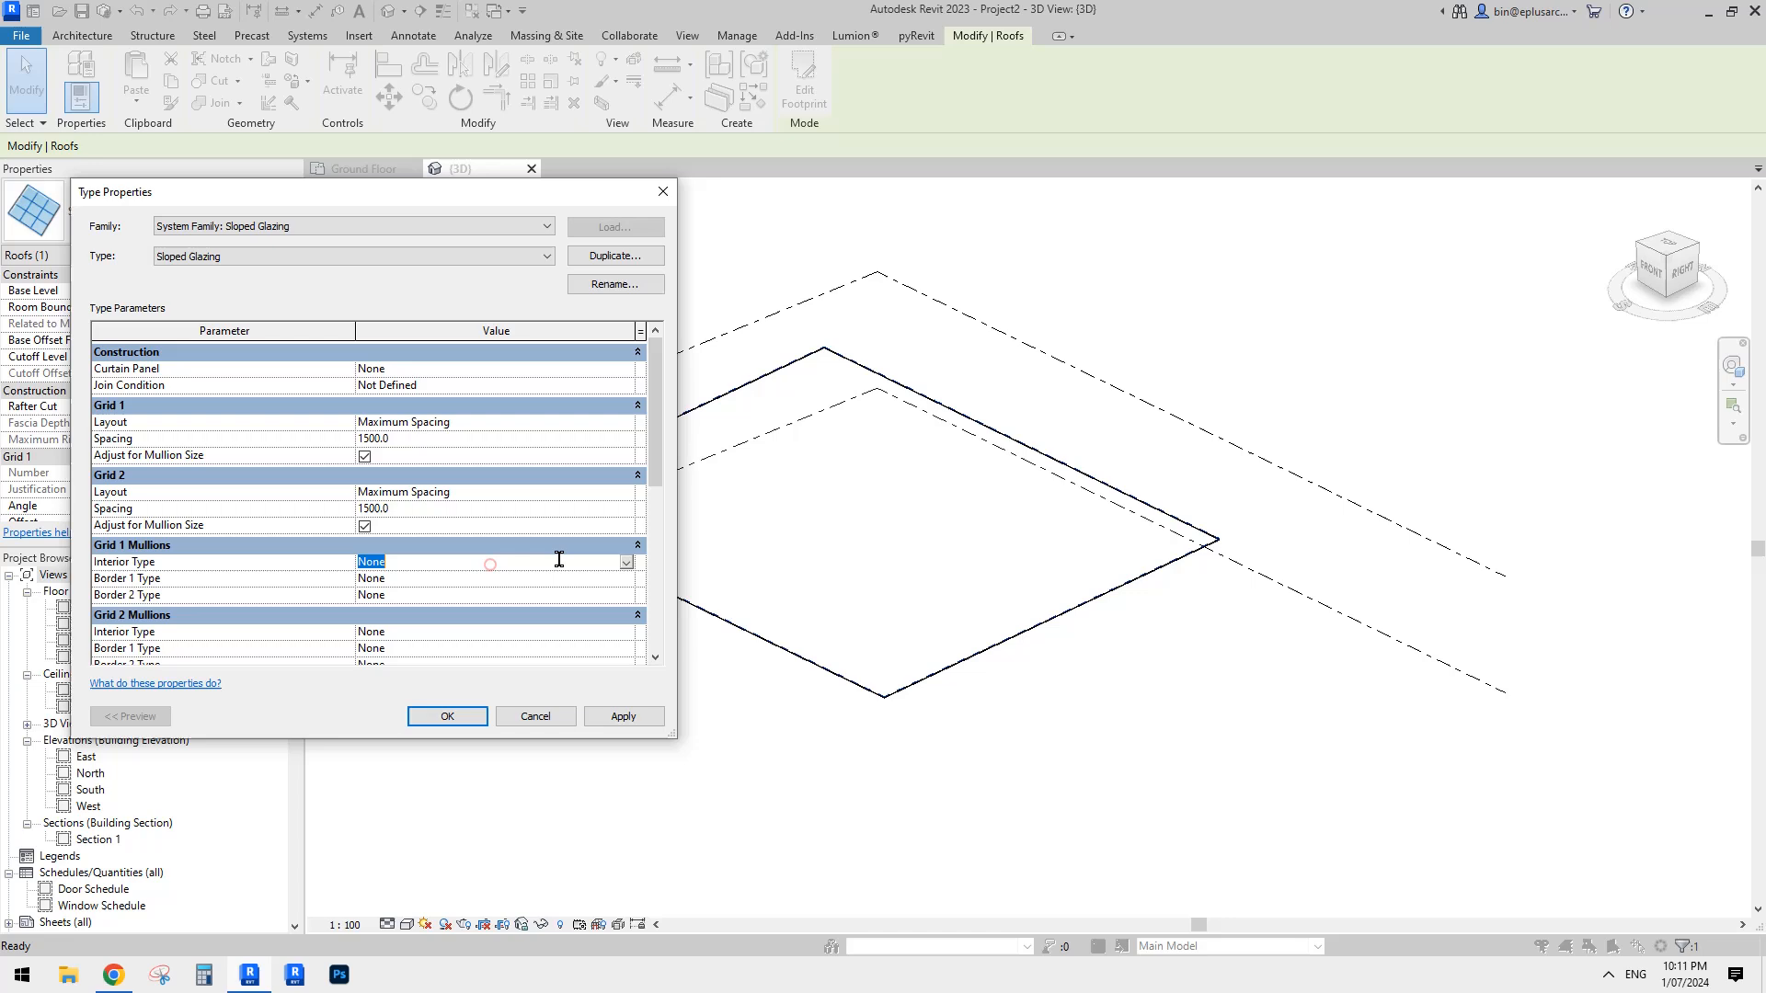
left_click(625, 562)
left_click(482, 634)
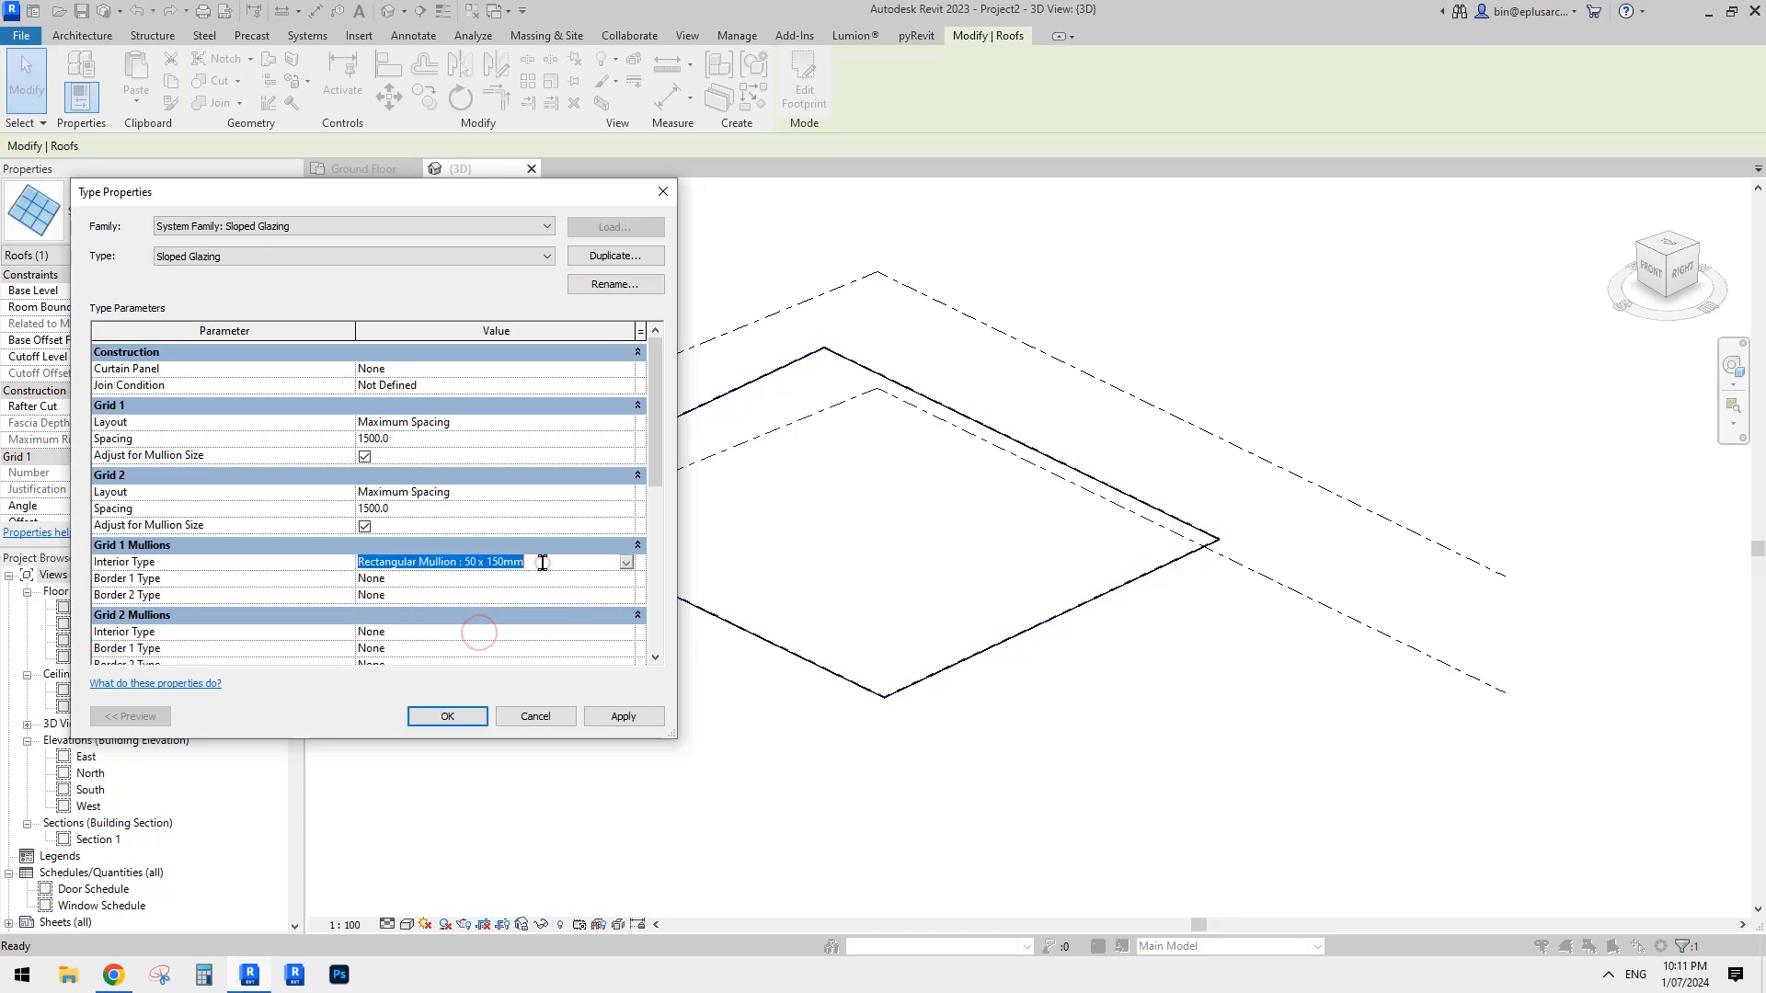
left_click(533, 578)
key("ctrl+v")
left_click(563, 562)
left_click(565, 594)
key("ctrl+v")
left_click(566, 571)
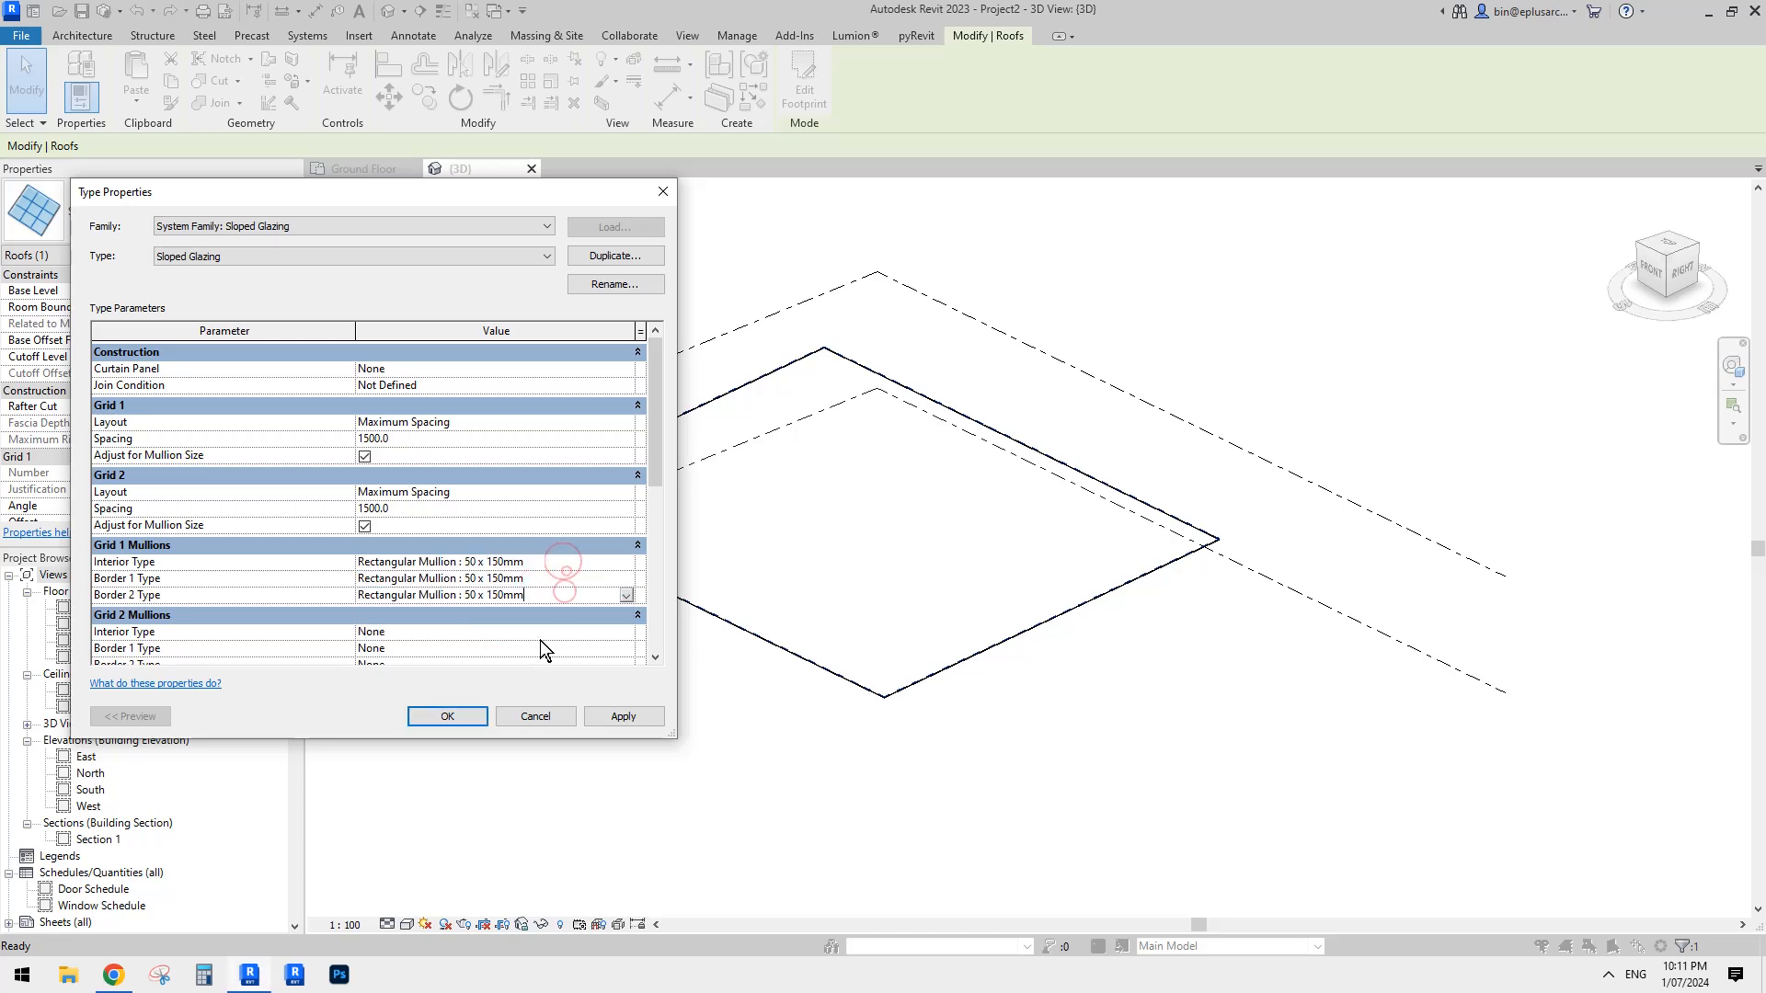
- Set the Grid 2 interior and both border mullions to Rectangular Mullion : 50 x 150mm and apply the type changes
left_click(534, 631)
key("ctrl+v")
left_click(544, 644)
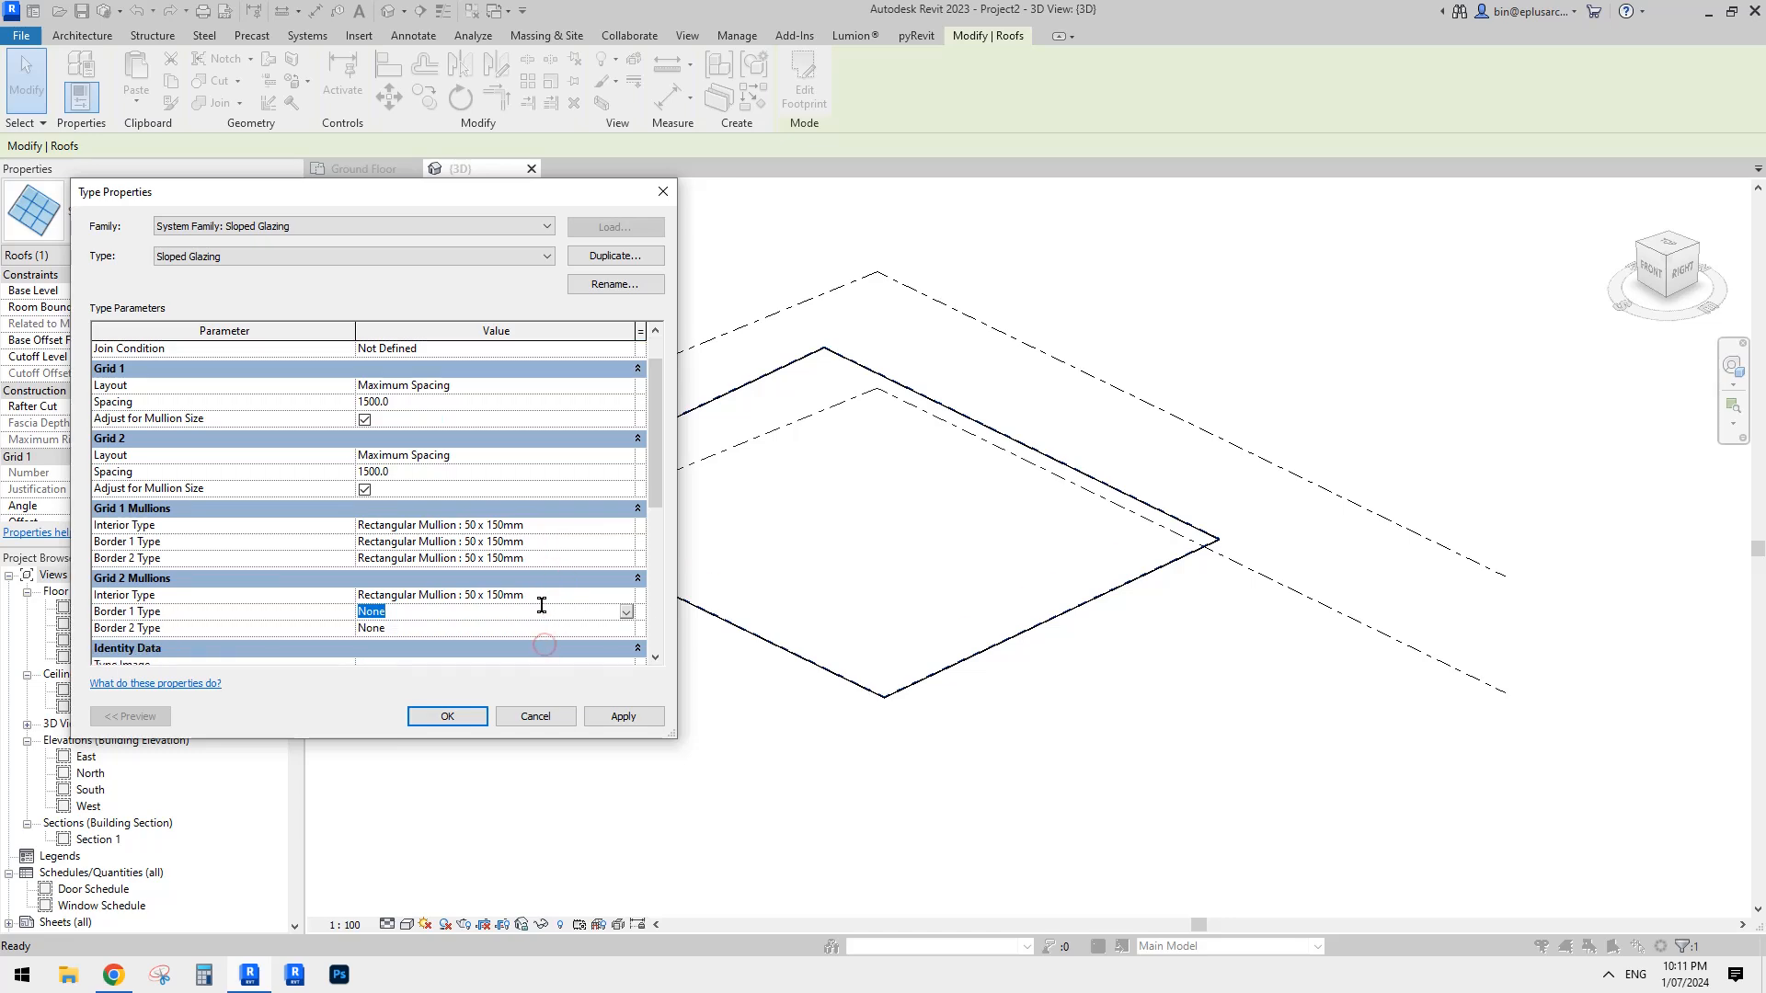
key("ctrl+v")
left_click(541, 628)
key("ctrl+v")
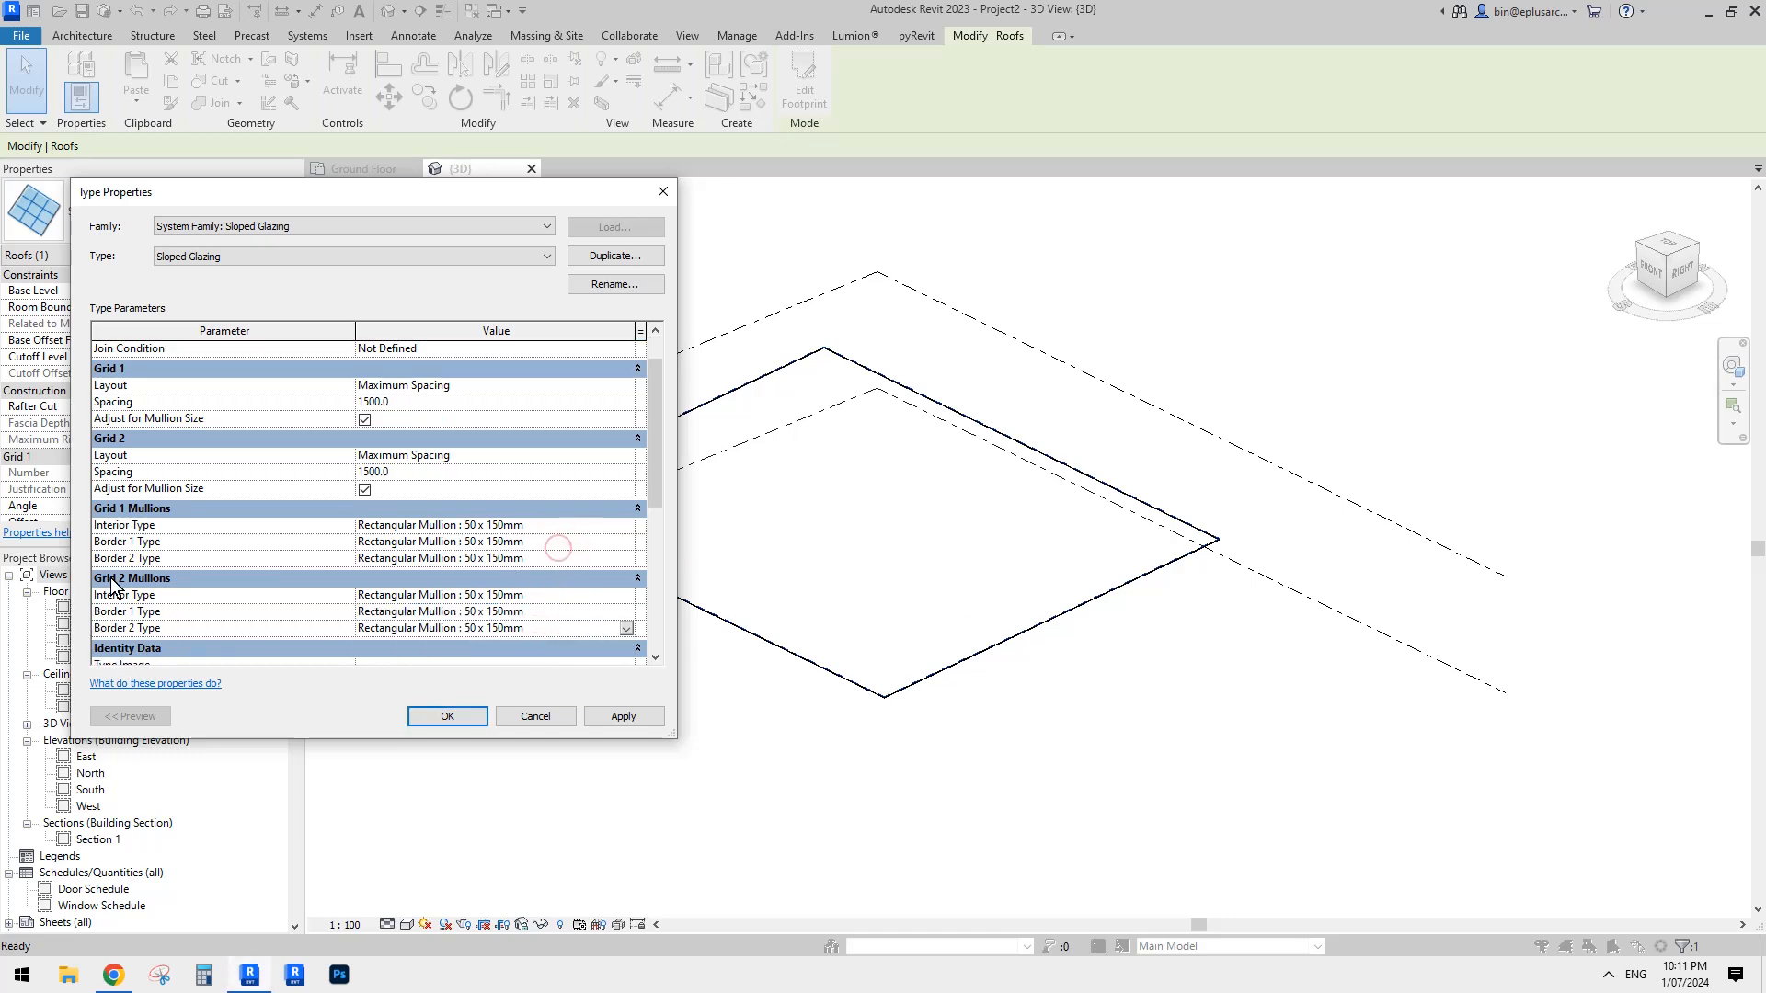
left_click(551, 546)
left_click(555, 601)
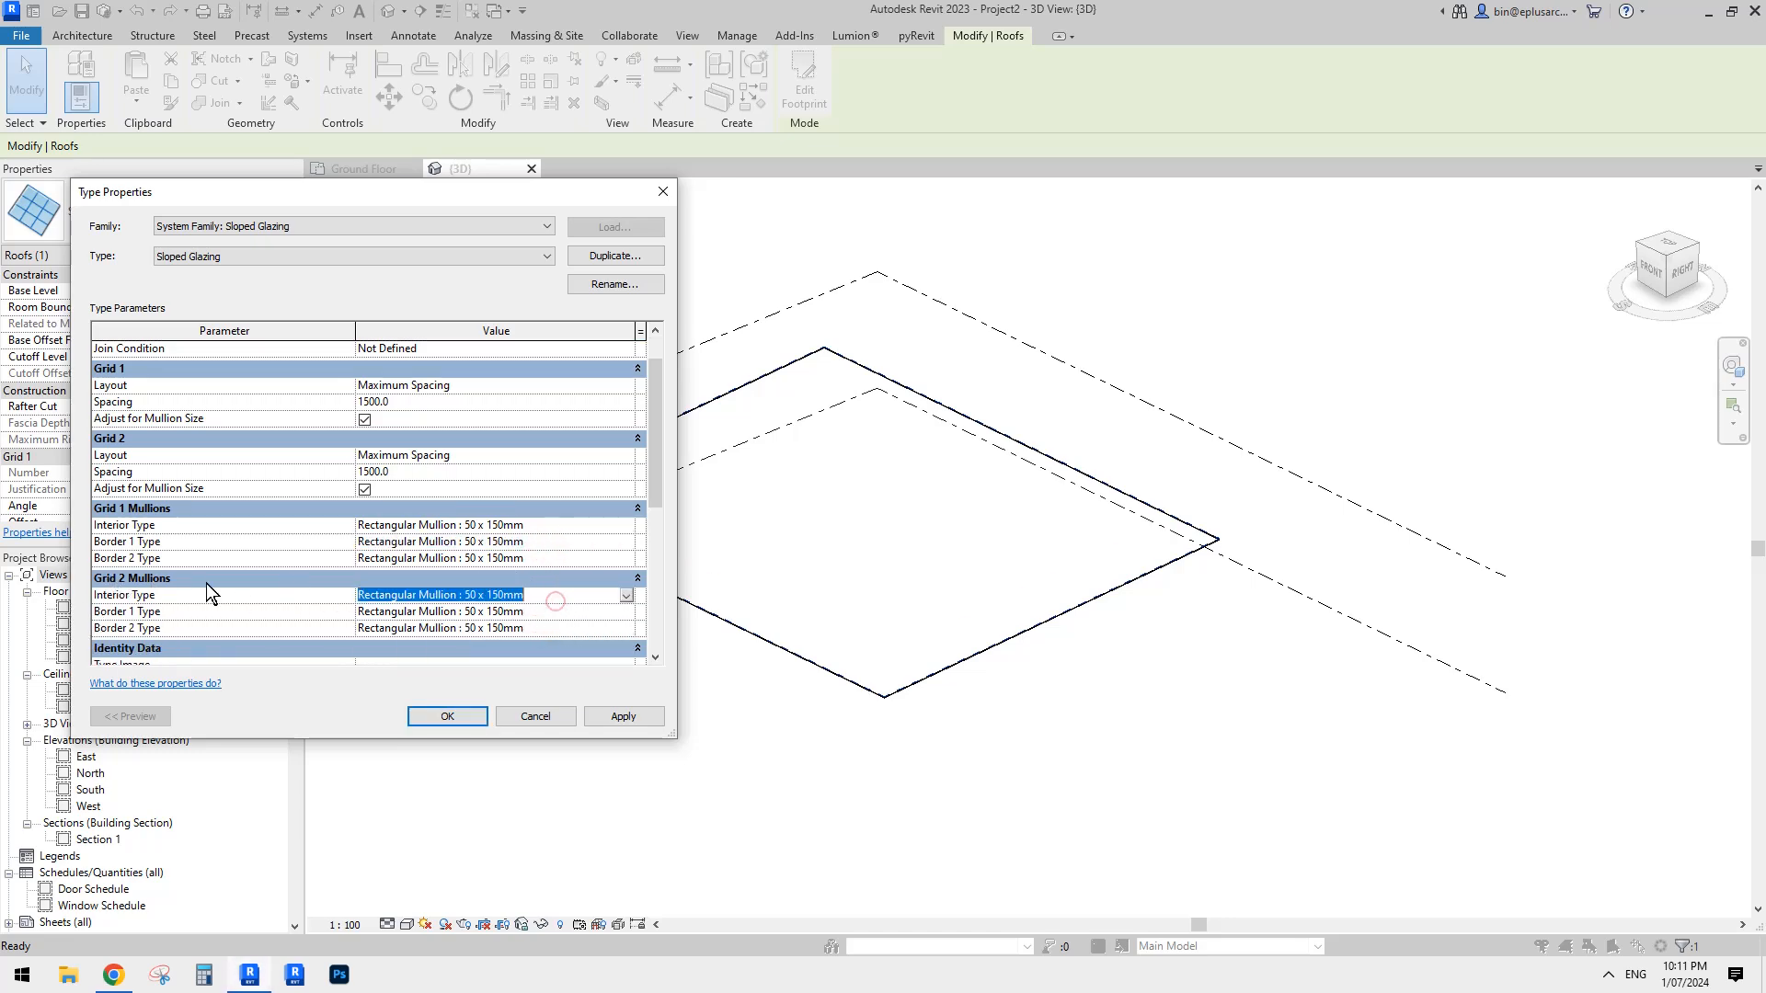
scroll(433, 549, "up", 1)
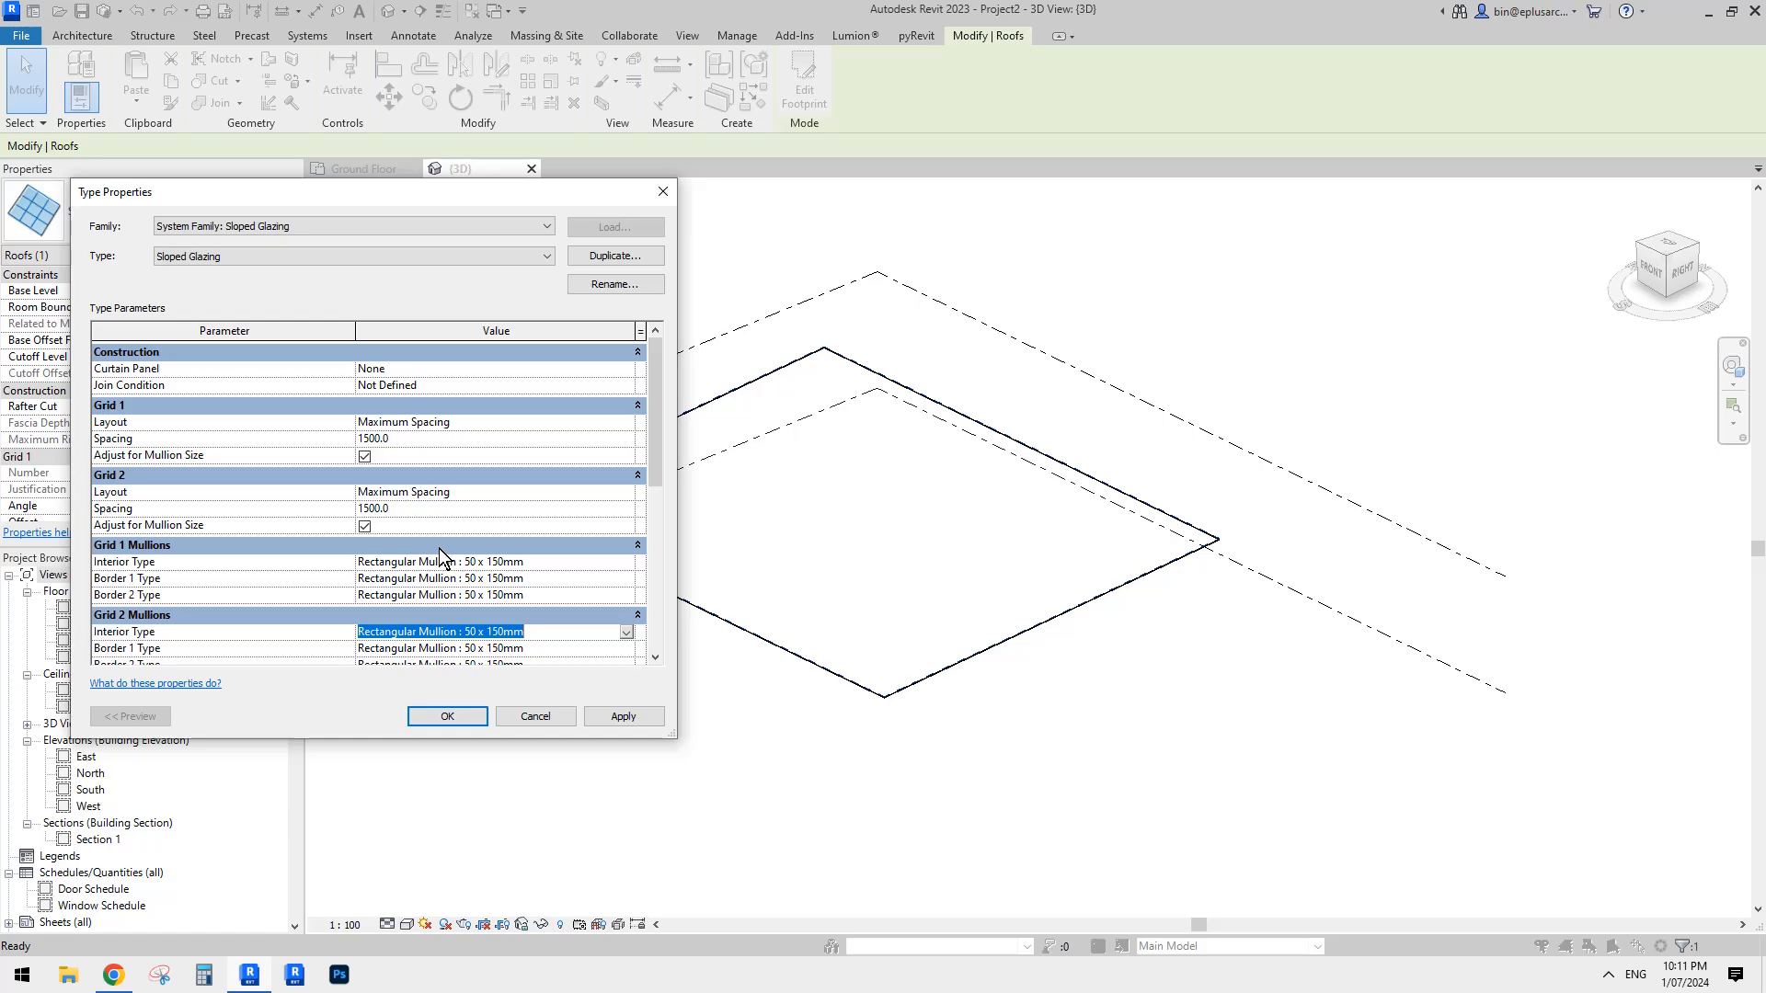
left_click(624, 716)
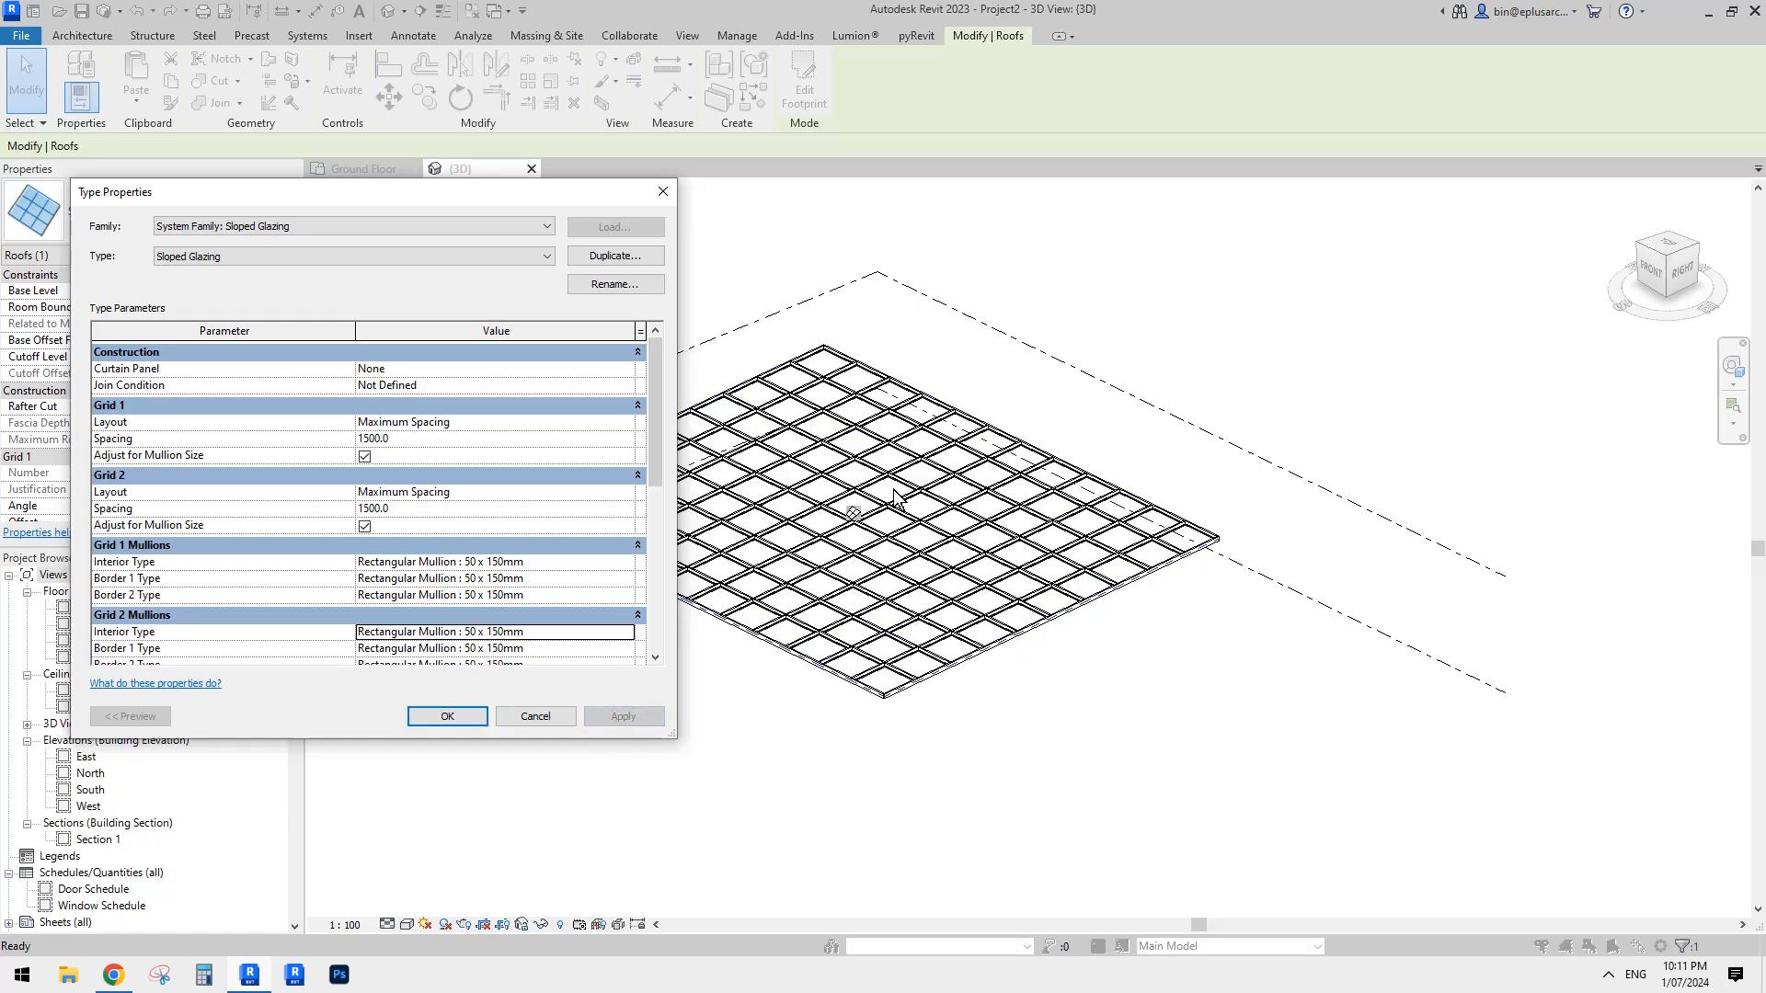
left_click(449, 715)
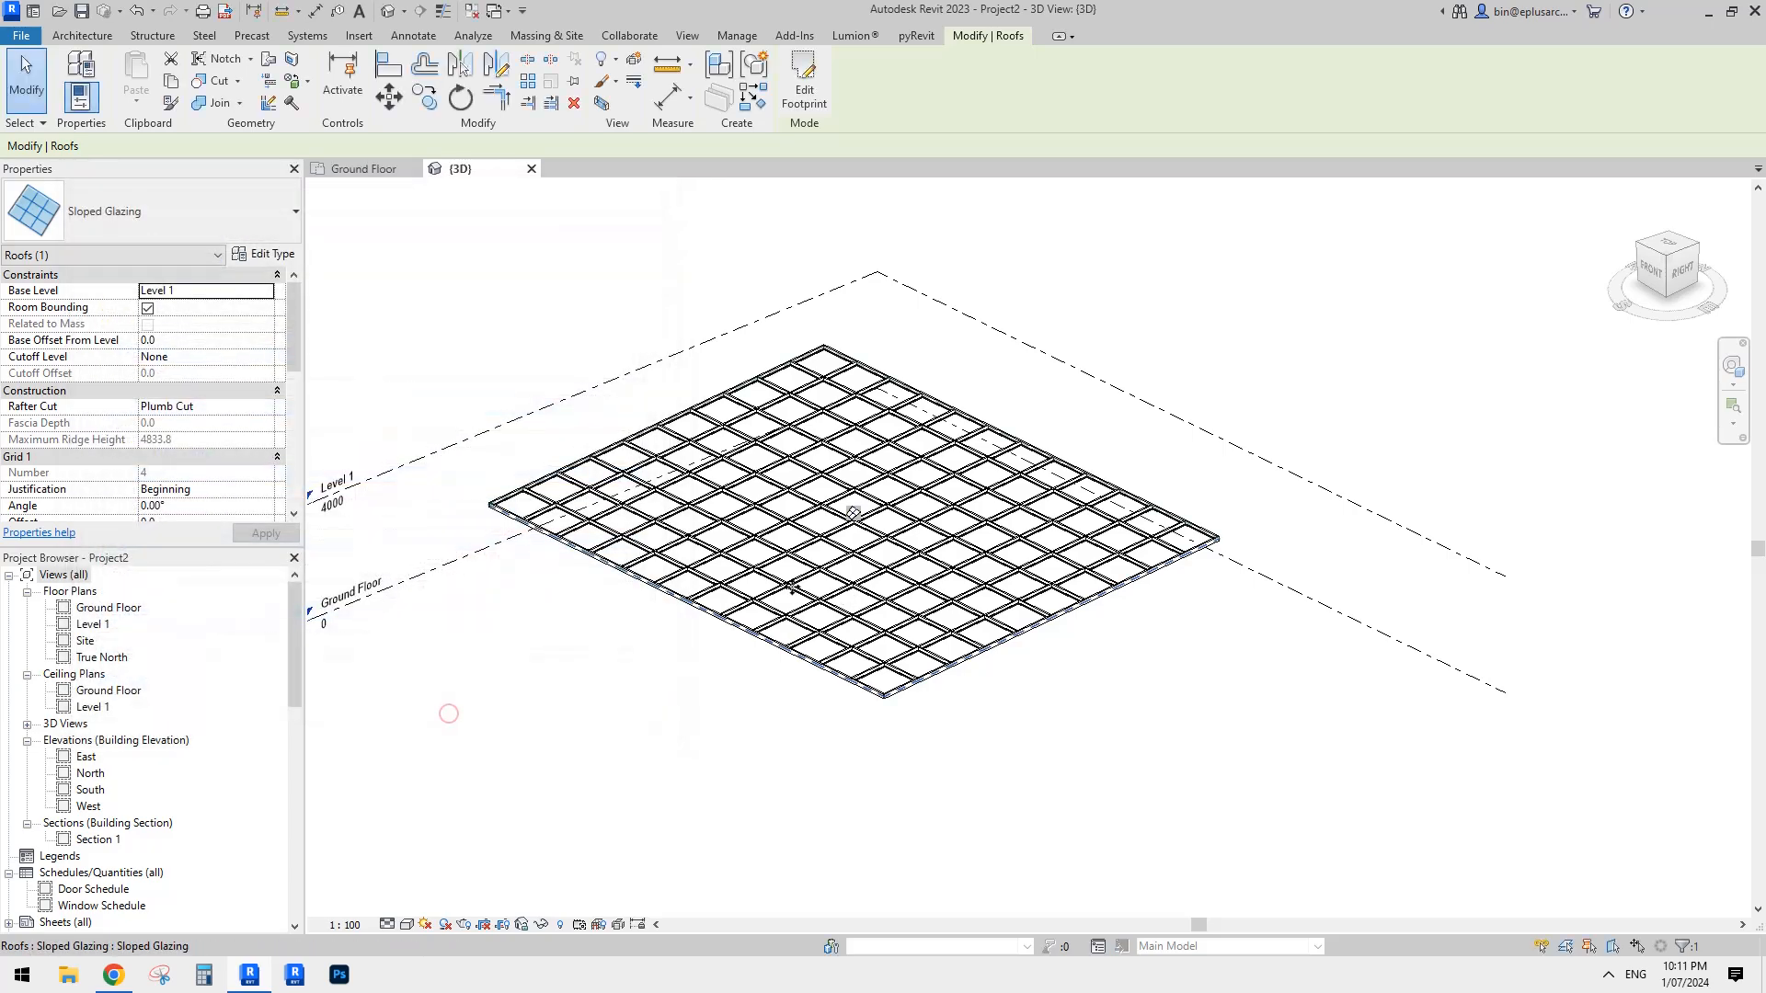
- Examine the mullions and the openings between them on the glazed roof in the 3D view
scroll(845, 550, "up", 3)
scroll(855, 588, "up", 4)
key("Escape")
scroll(866, 604, "down", 3)
scroll(870, 602, "up", 3)
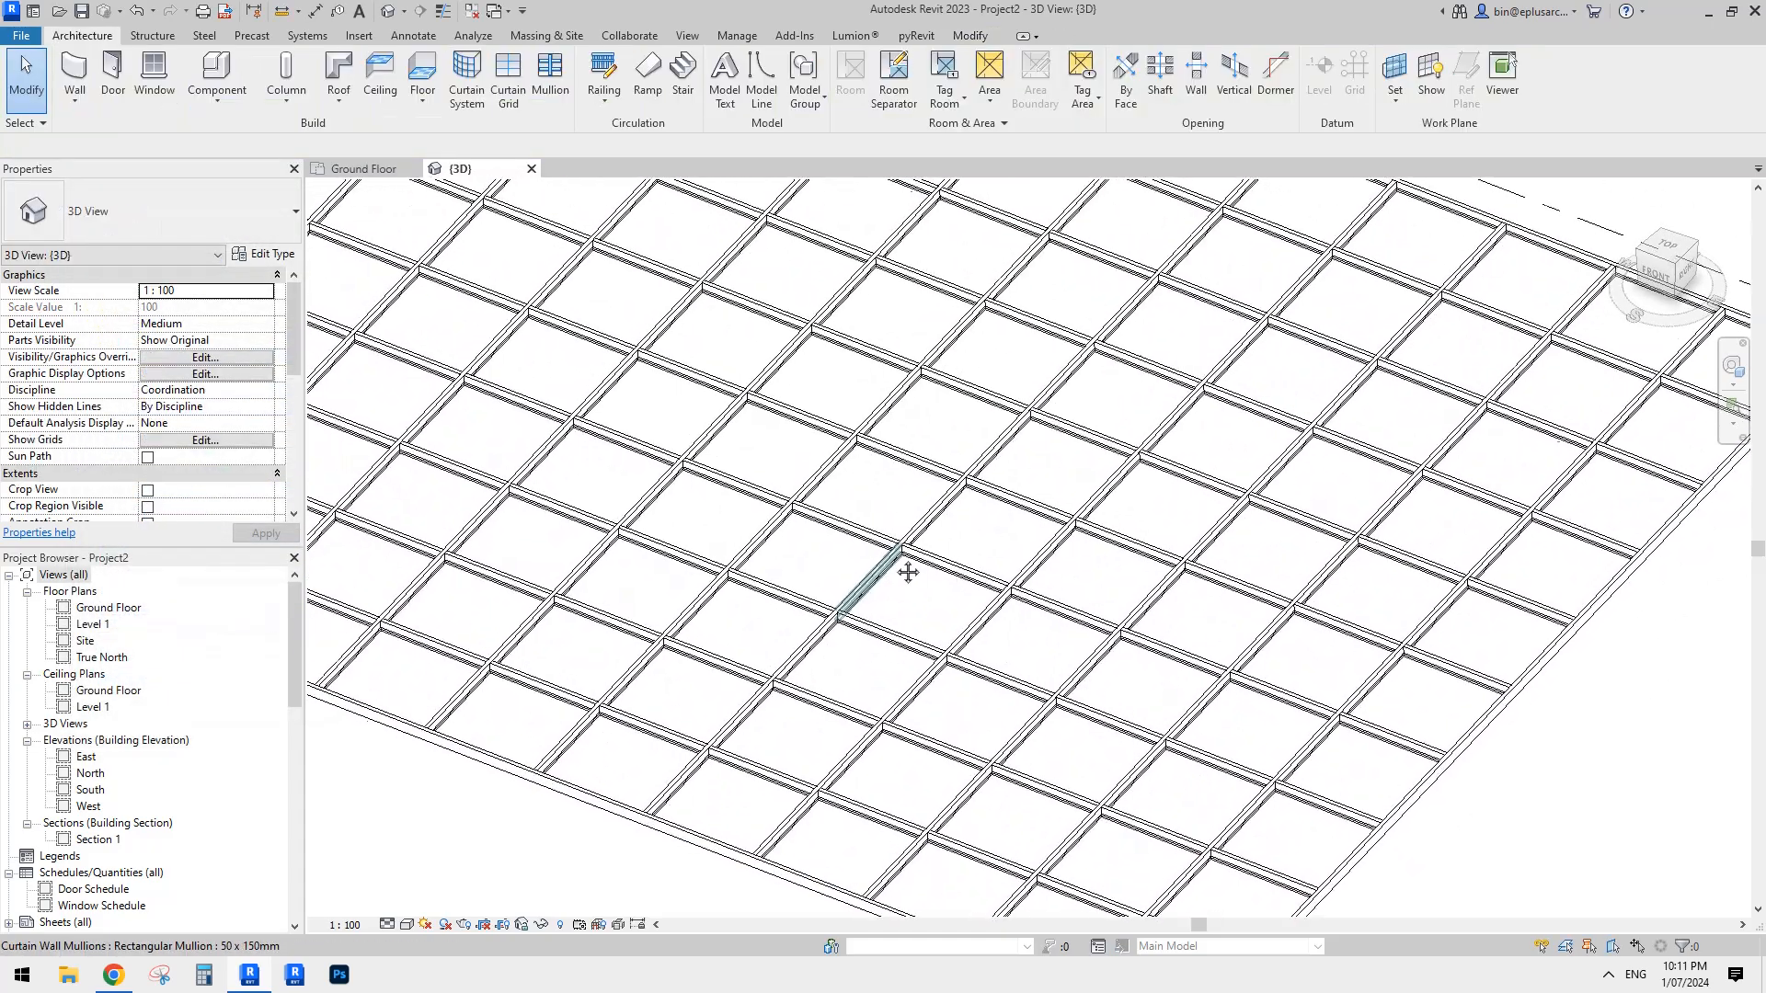
middle_click_drag(929, 610, 885, 567)
left_click(885, 567)
key("Escape")
scroll(1011, 561, "down", 1)
middle_click_drag(1051, 613, 974, 612)
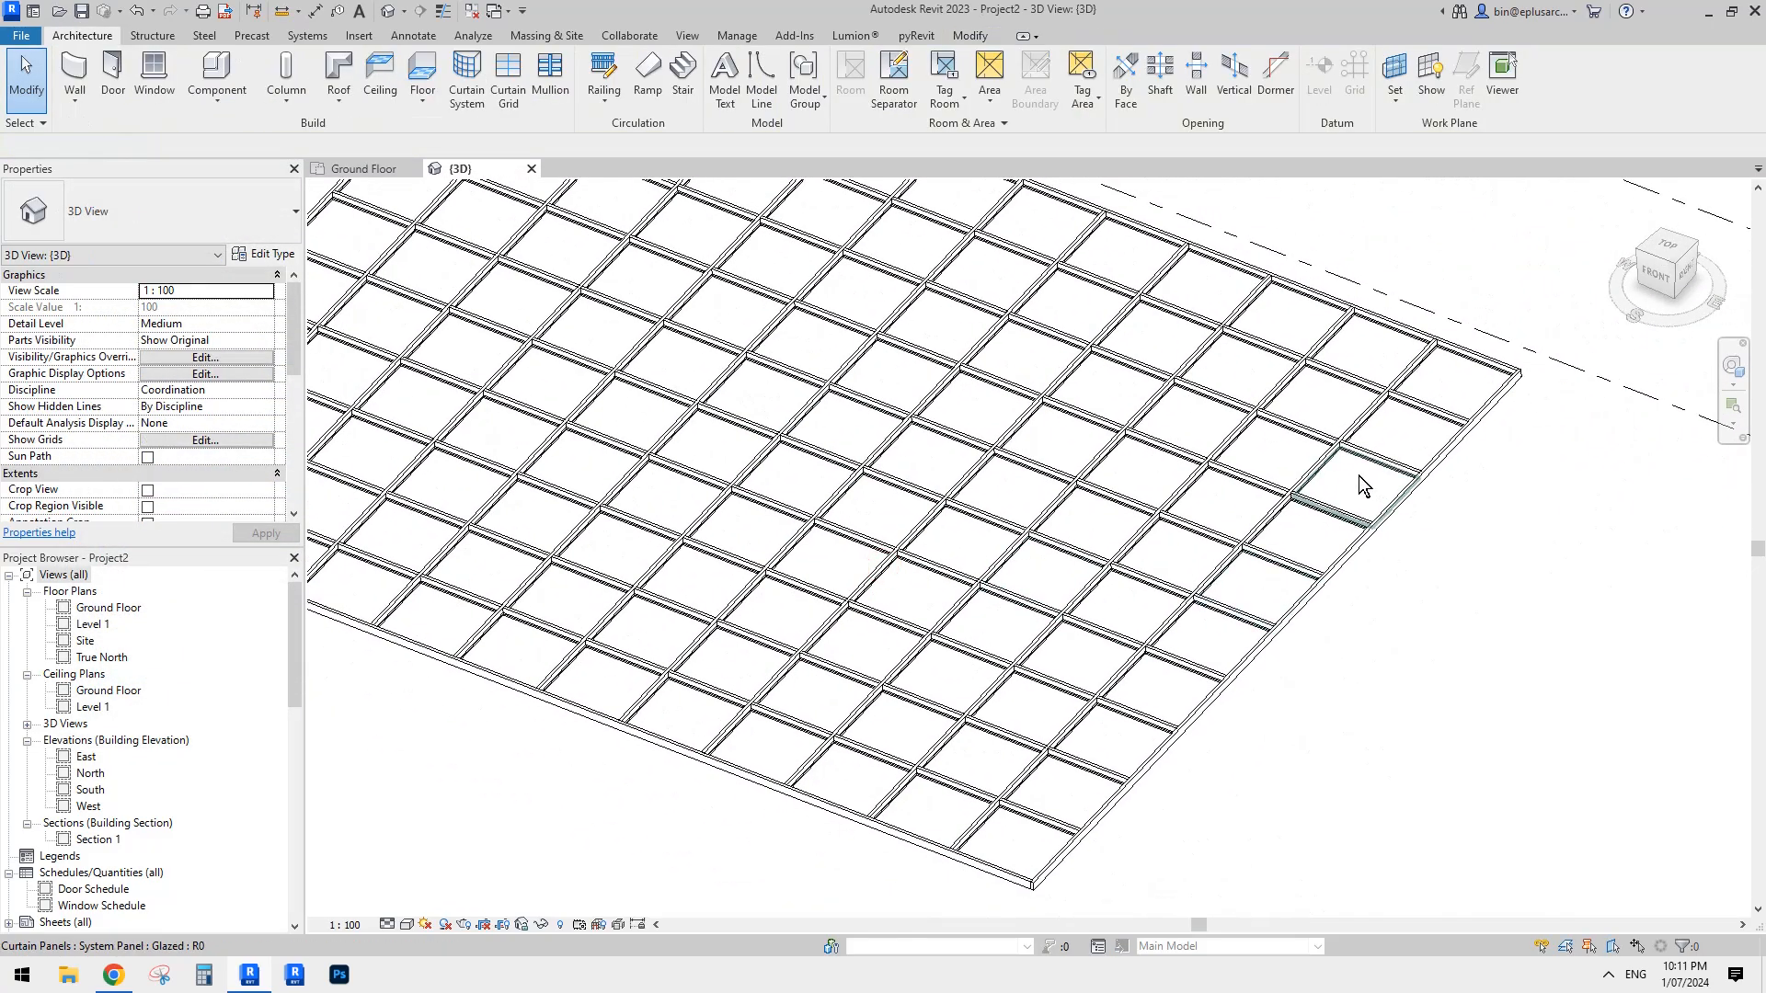
- Check the Curtain Panel options in the sloped glazing roof's type properties and cancel without changes
key("Tab")
left_click(1516, 379)
middle_click_drag(1313, 600, 1371, 614)
left_click(261, 249)
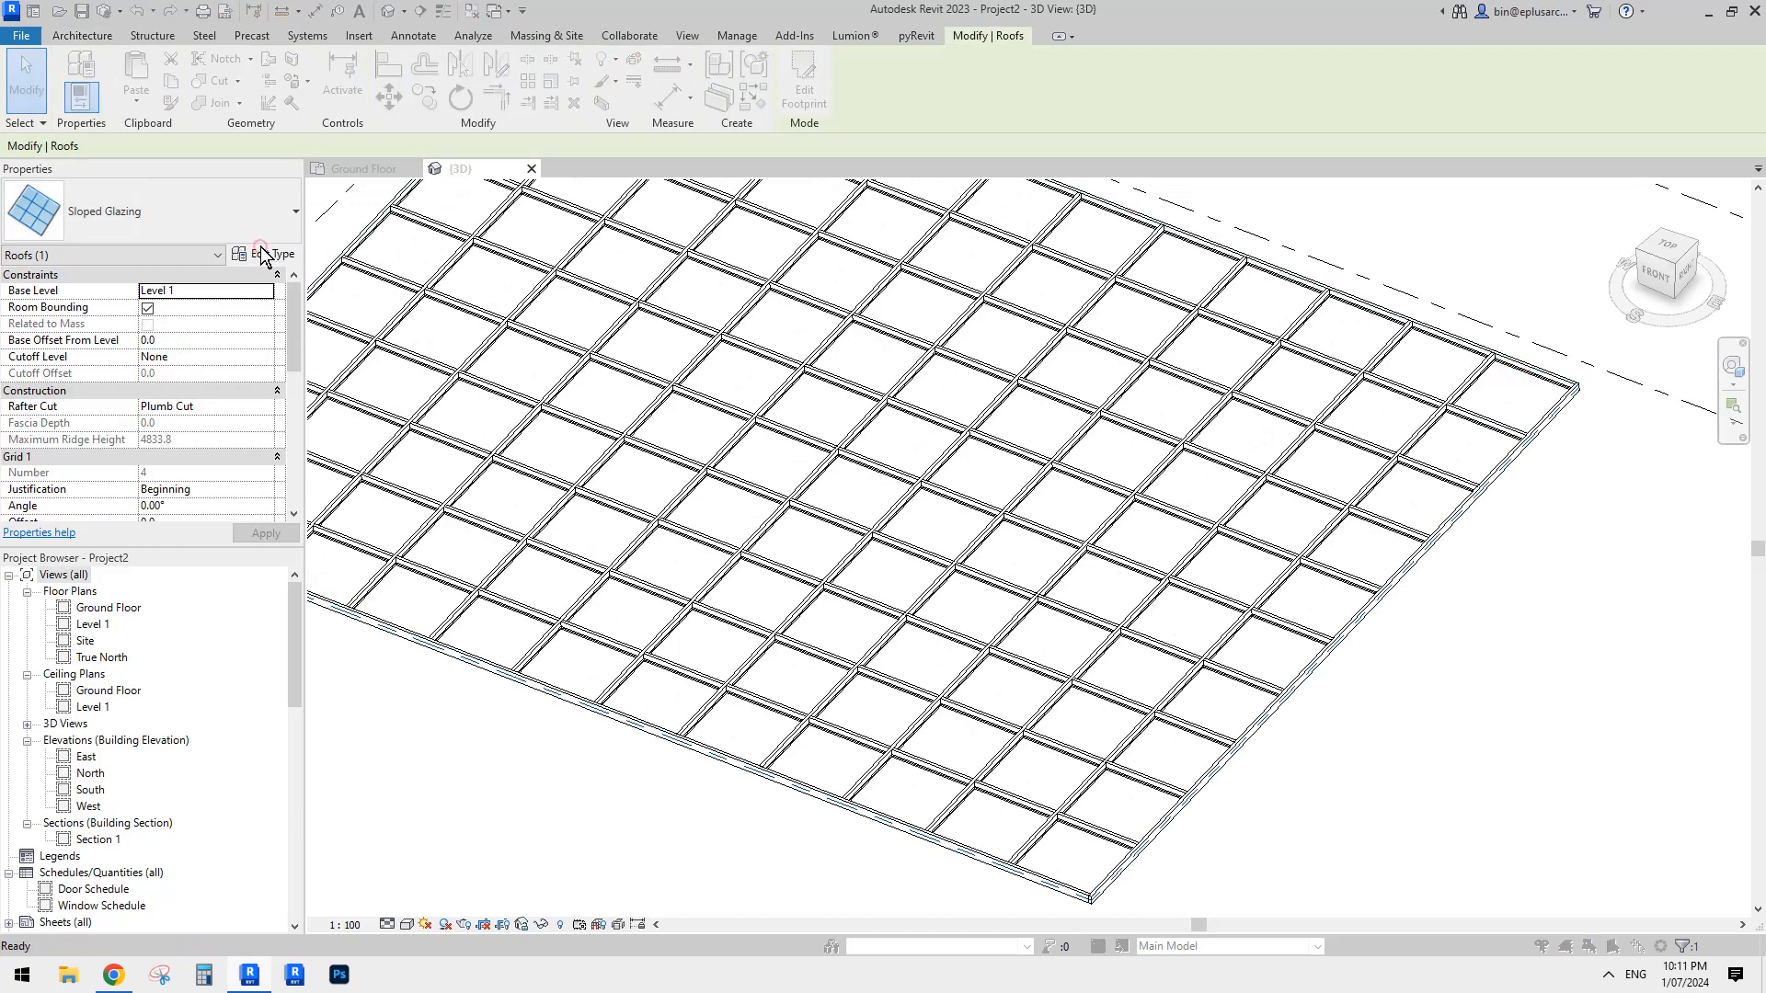
left_click_drag(546, 200, 664, 227)
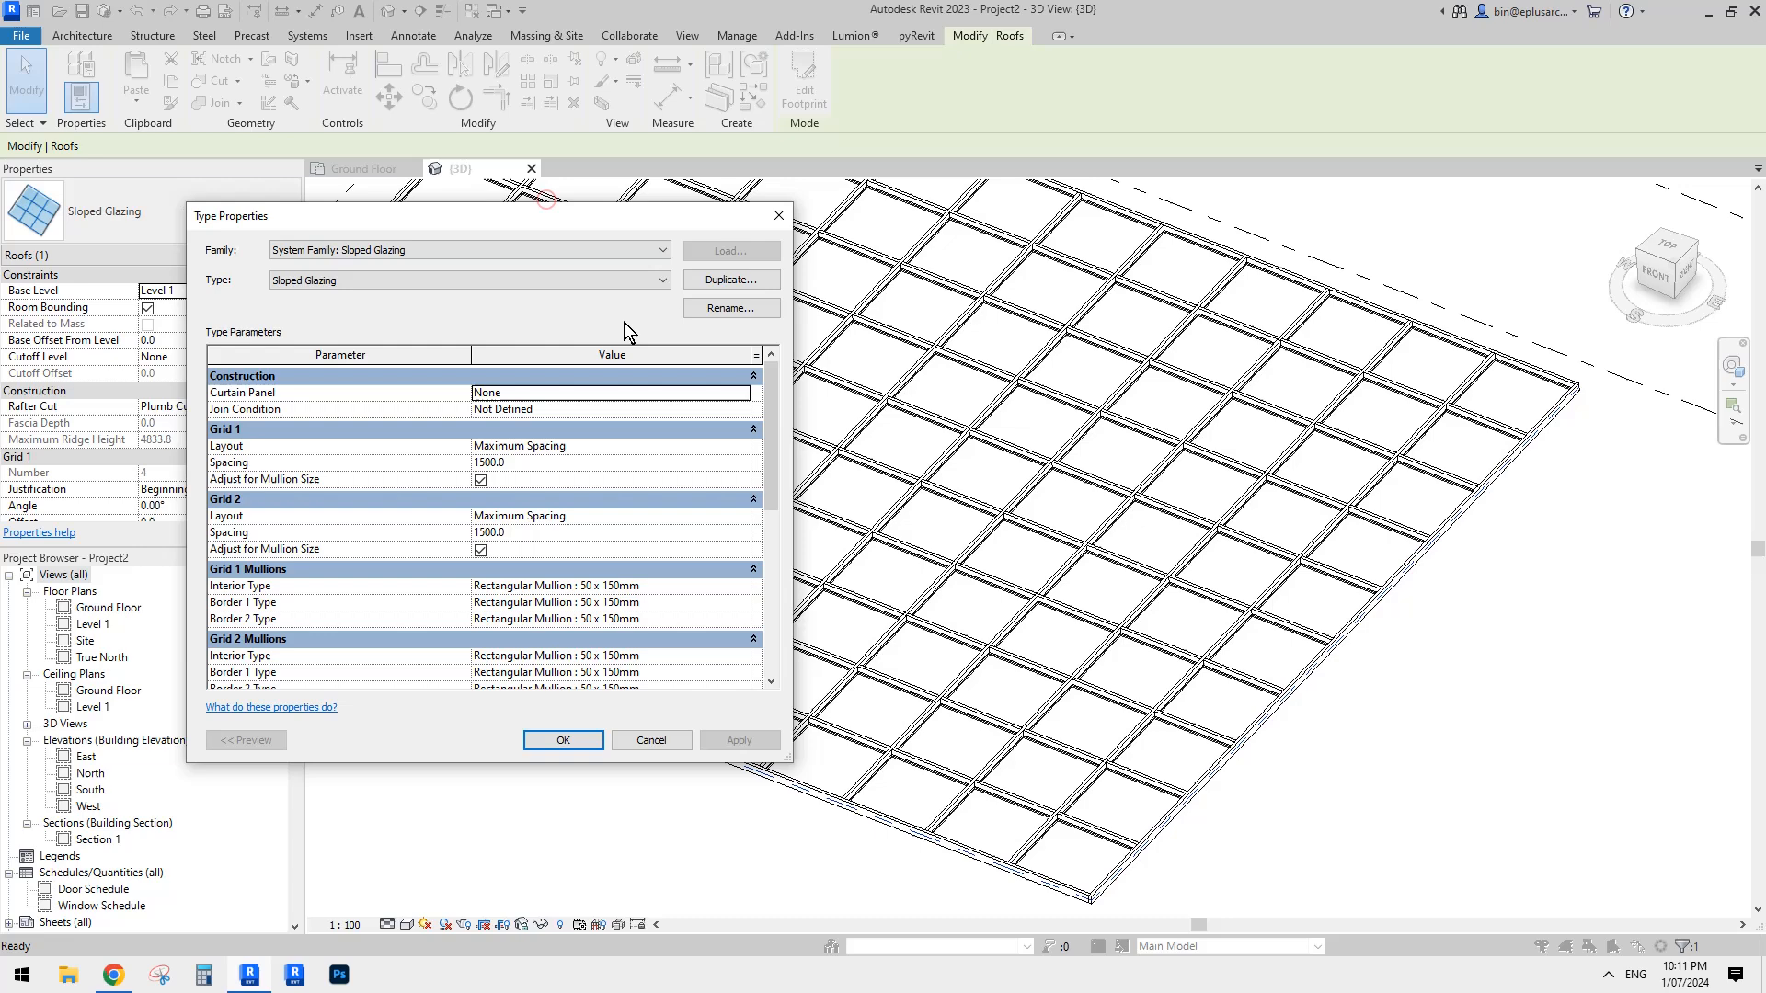
left_click(267, 398)
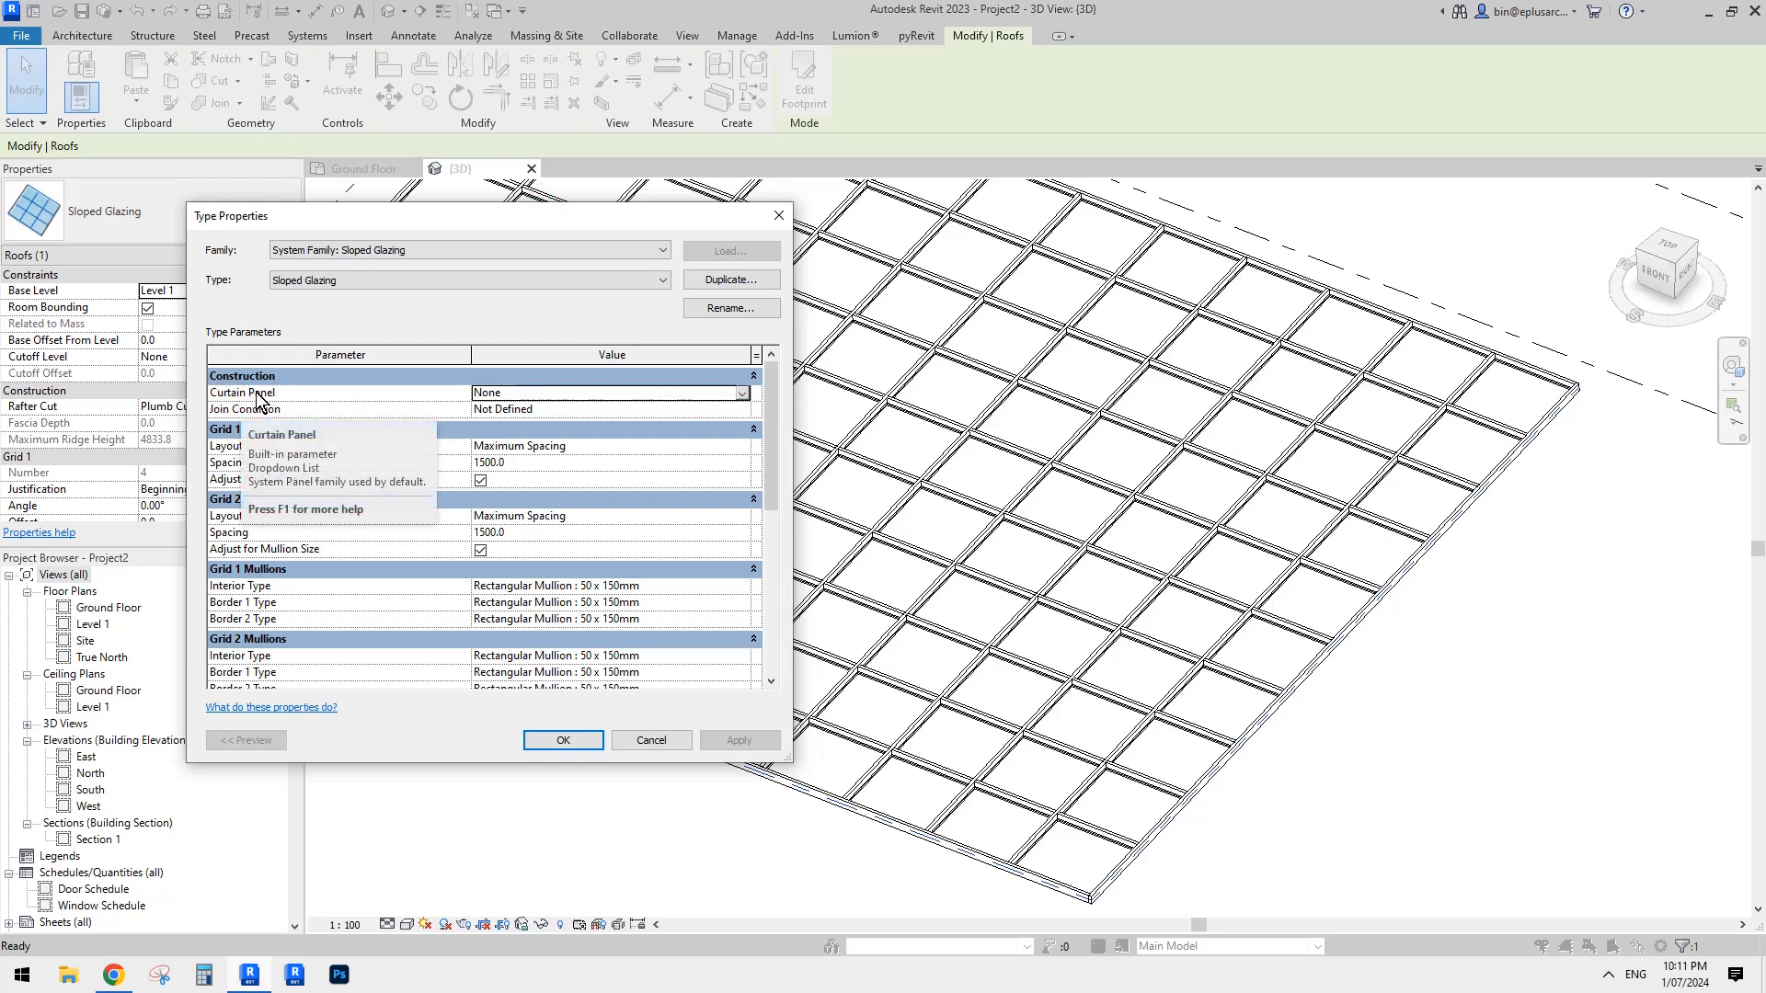
left_click(544, 394)
left_click(741, 392)
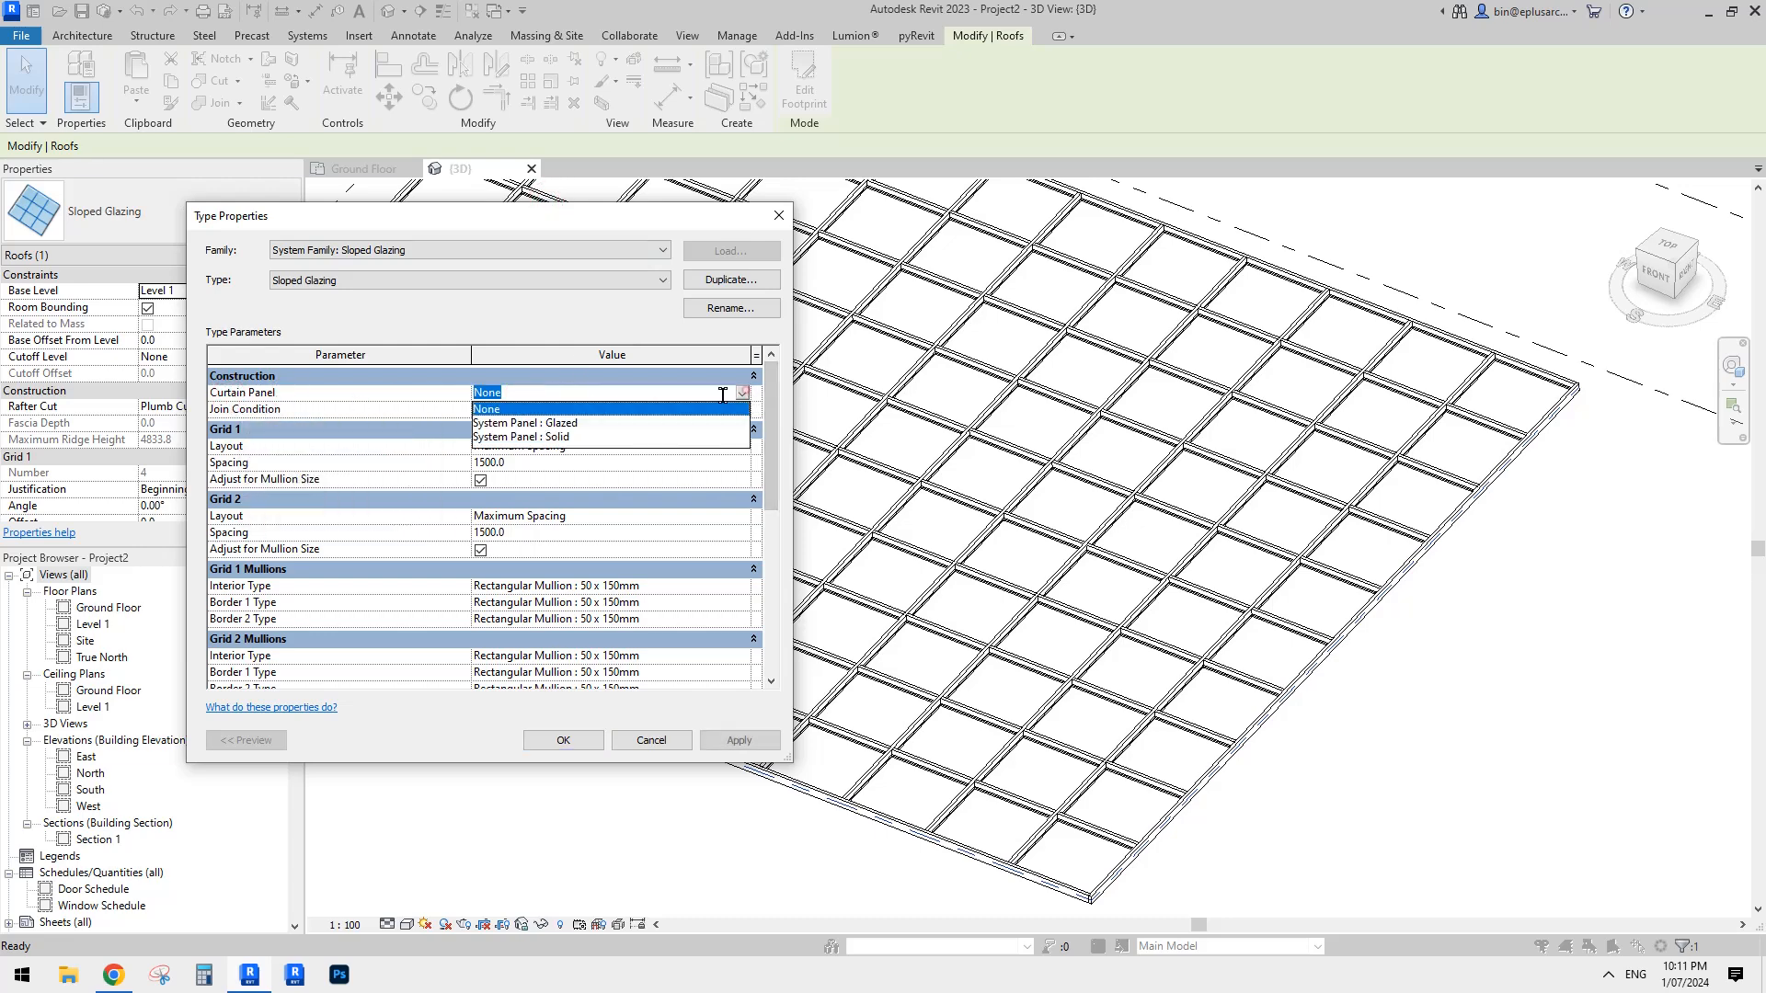
left_click(567, 395)
left_click(397, 395)
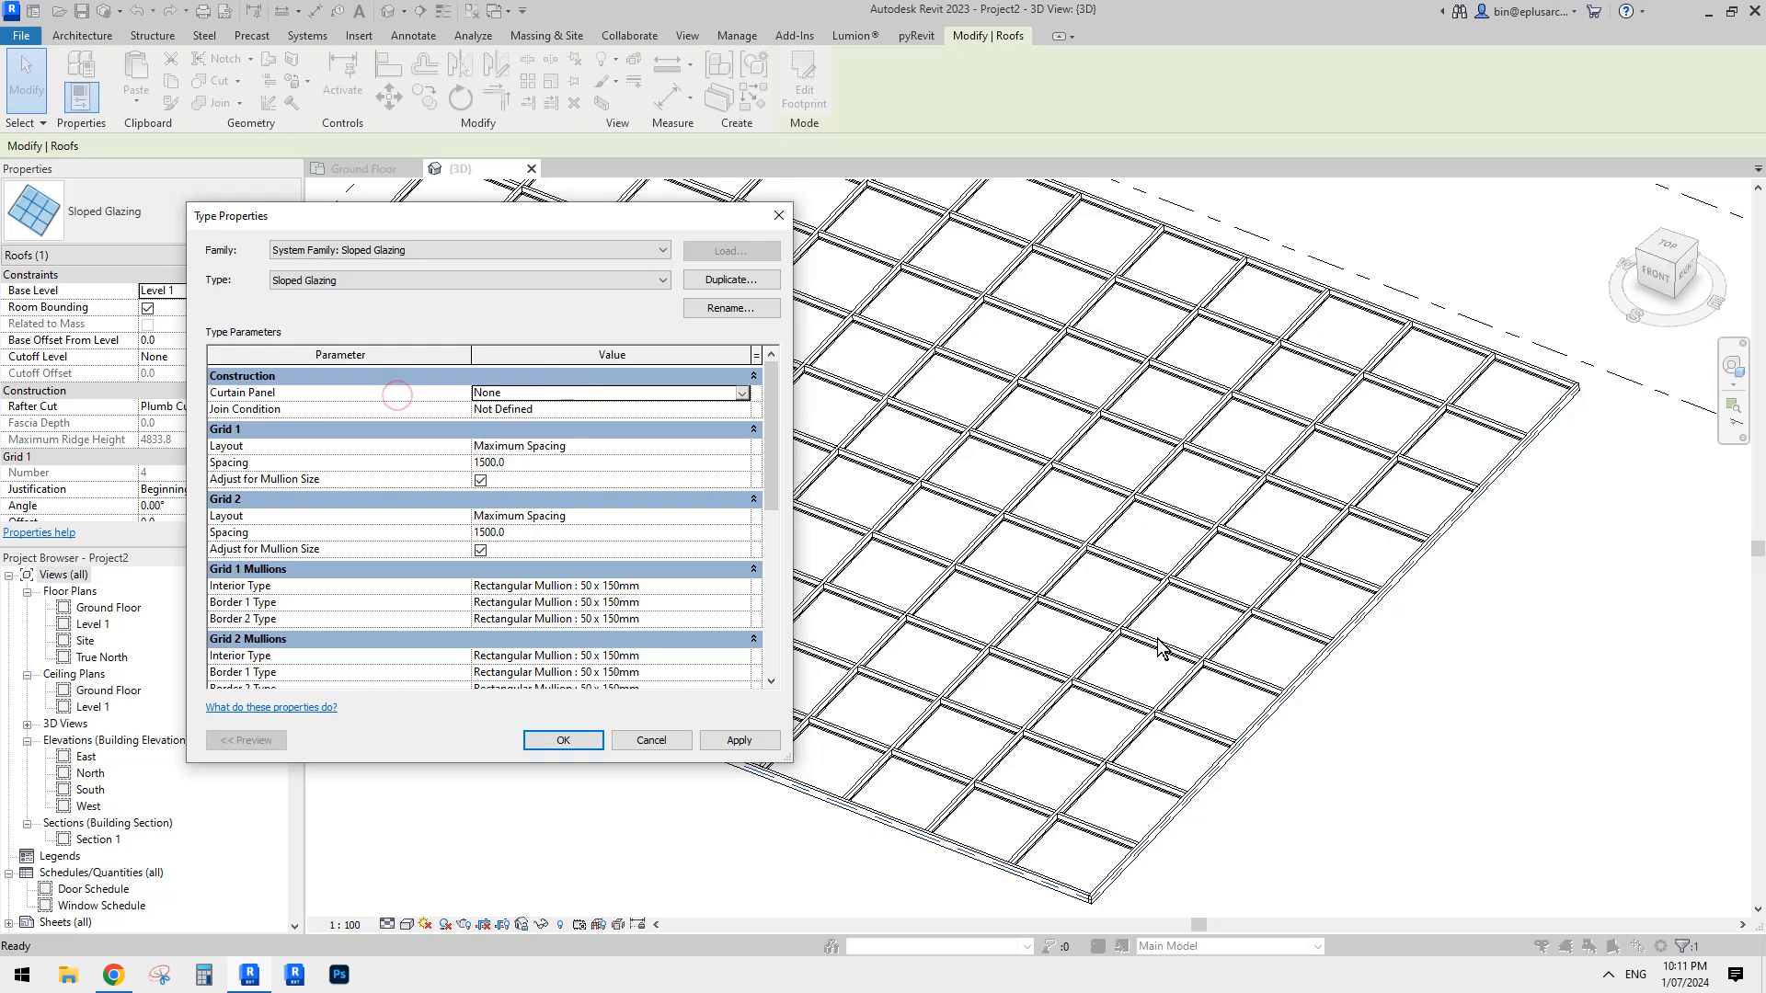
left_click(517, 393)
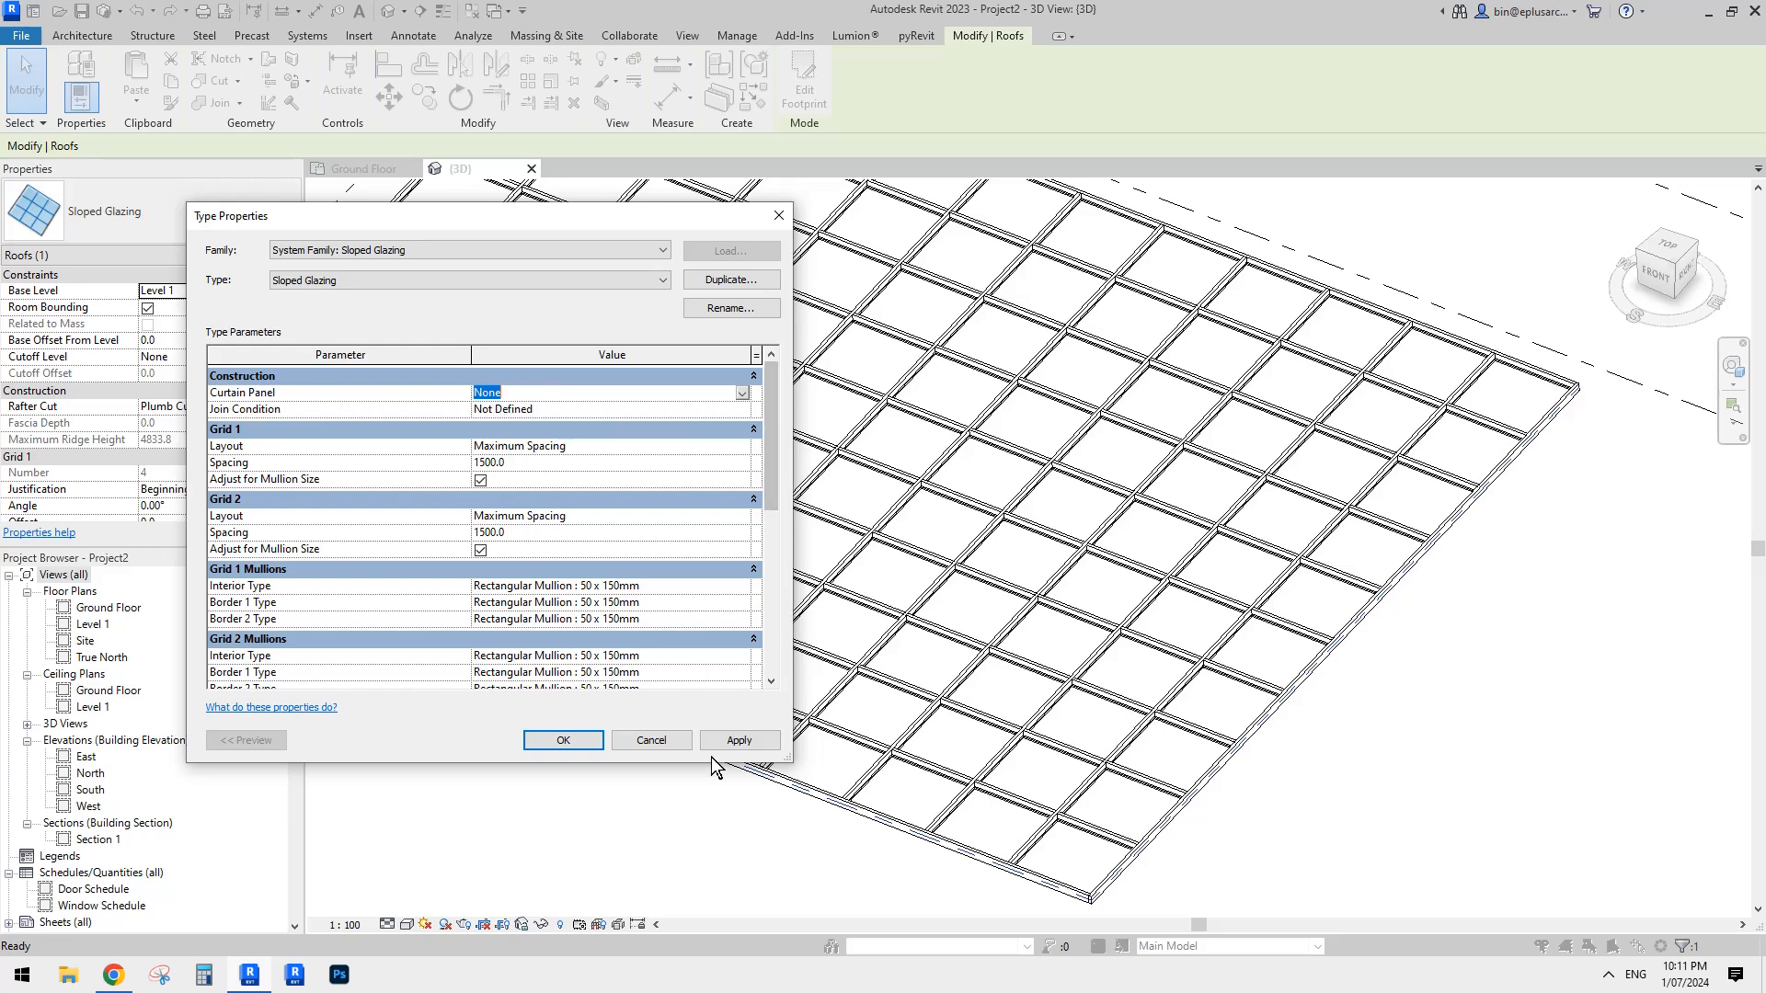
left_click(651, 741)
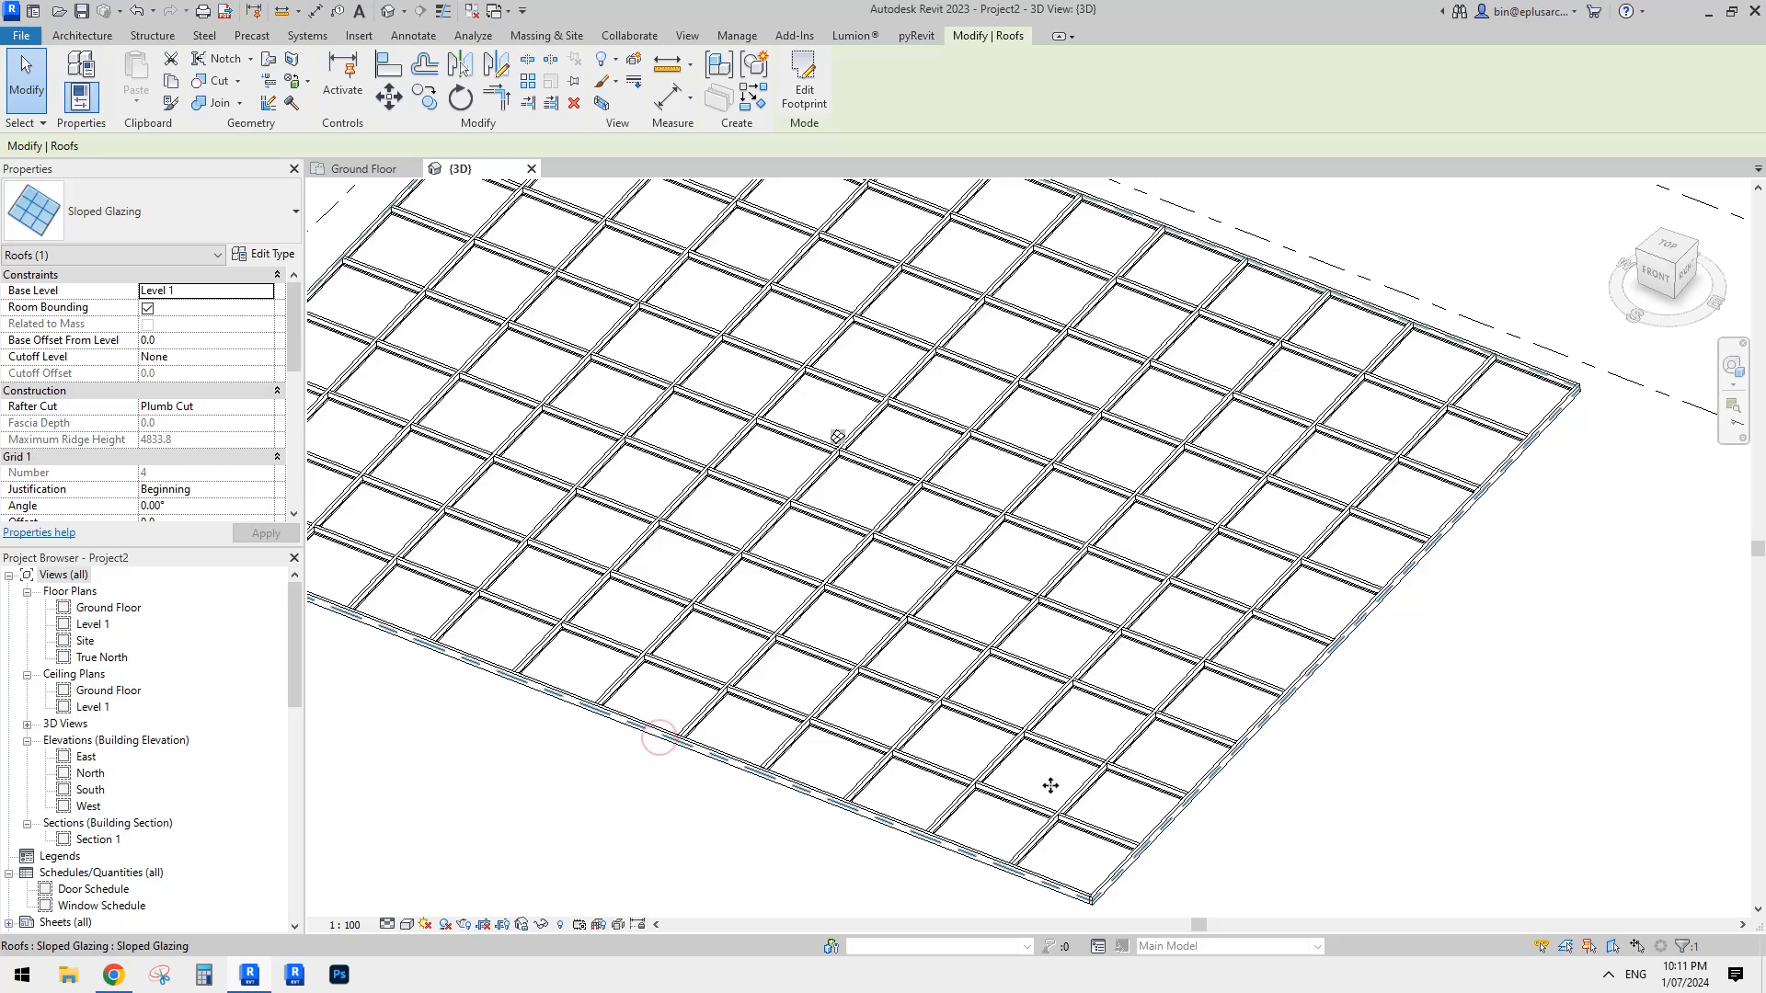
- Check which panel types are available for a single glazed panel near the roof's front corner
left_click(1050, 785)
scroll(1058, 745, "up", 3)
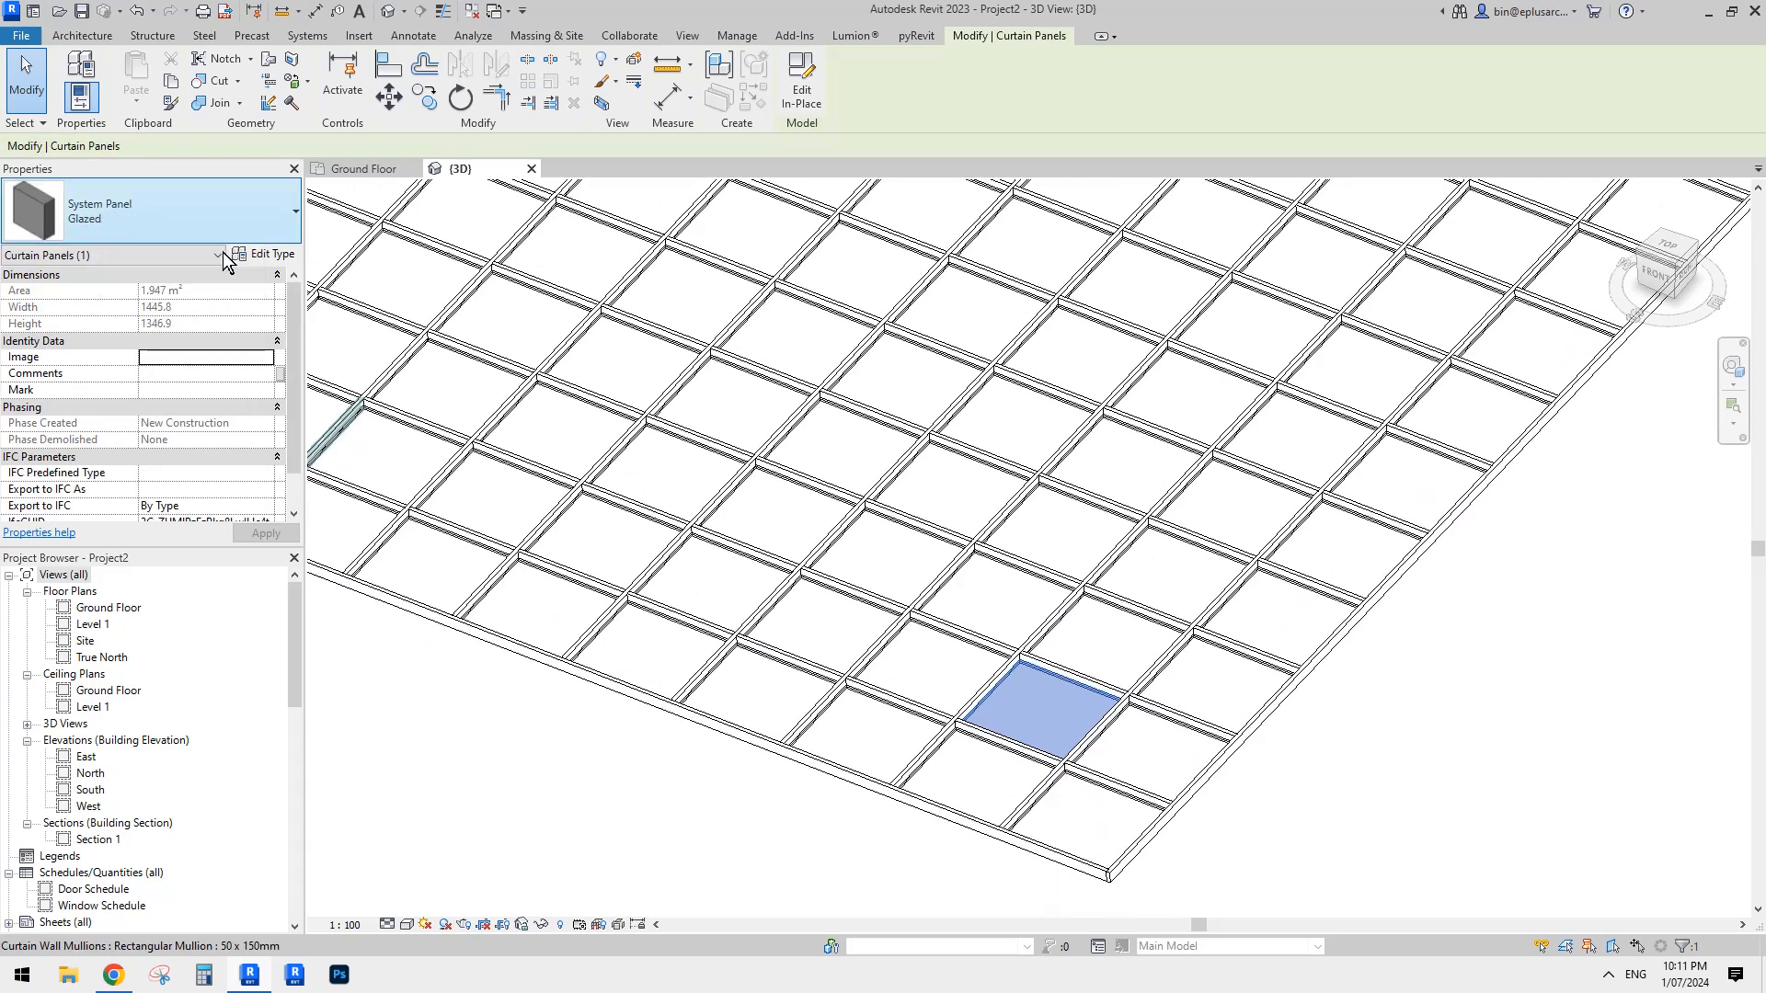
left_click(185, 226)
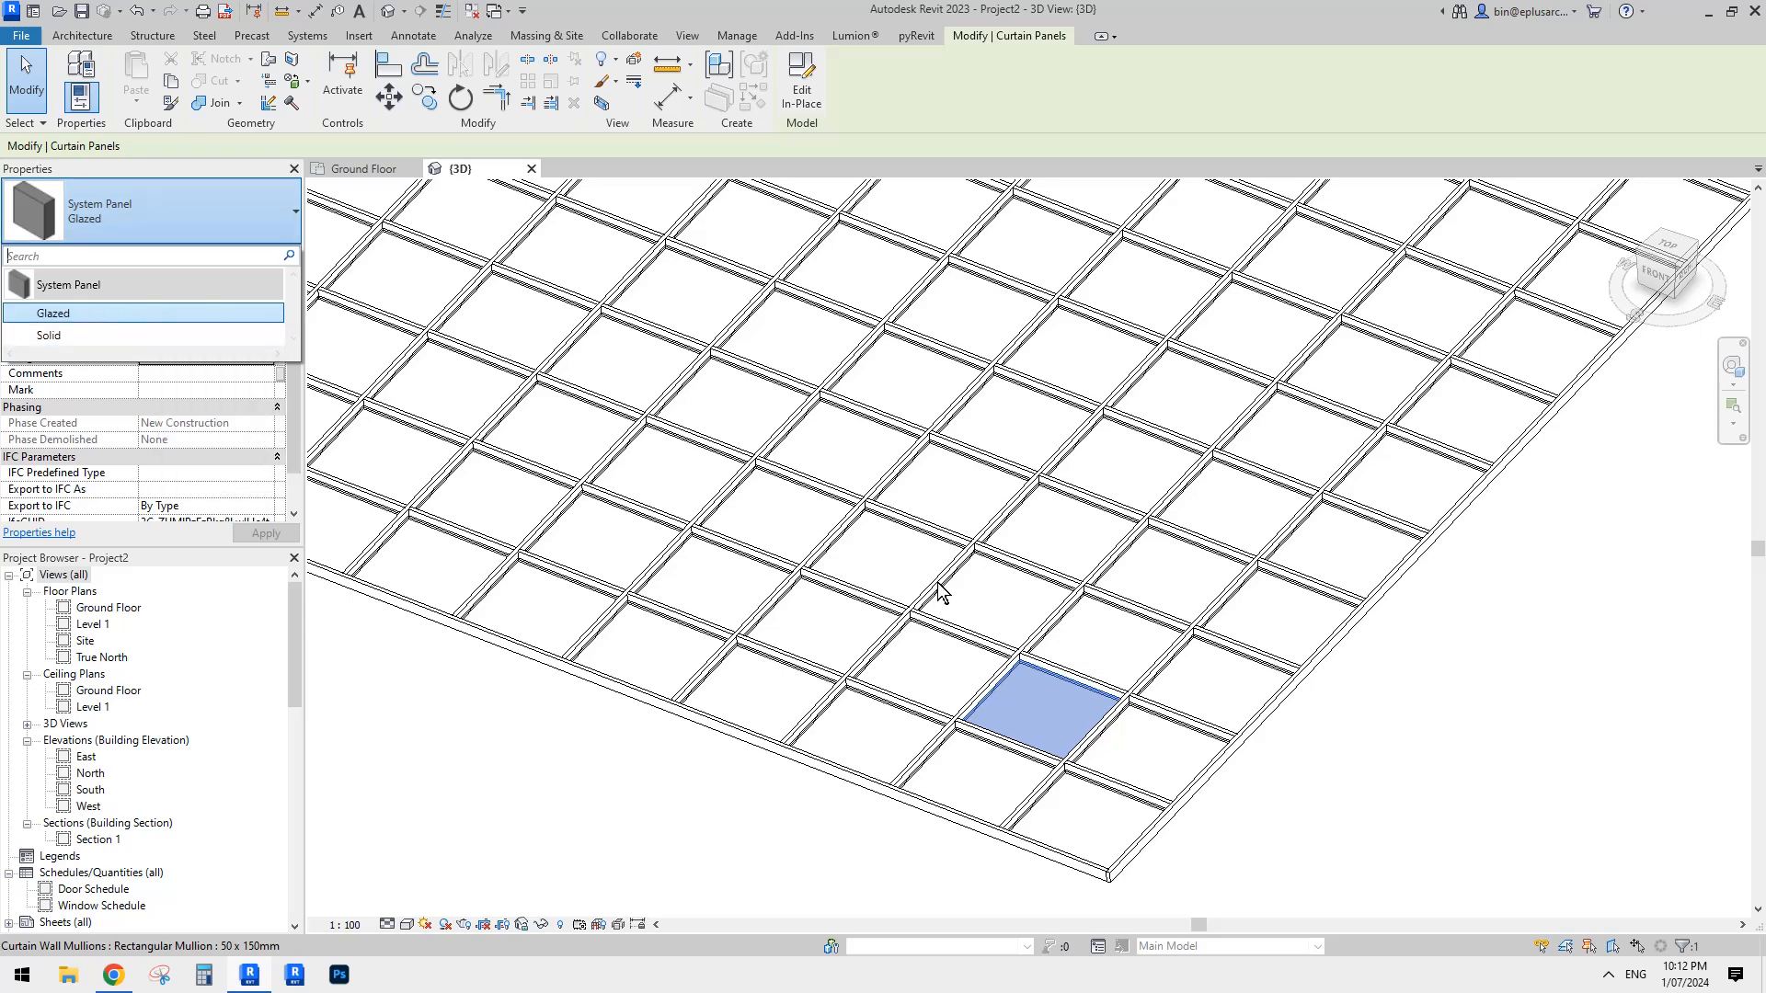
scroll(934, 643, "down", 1)
key("Escape")
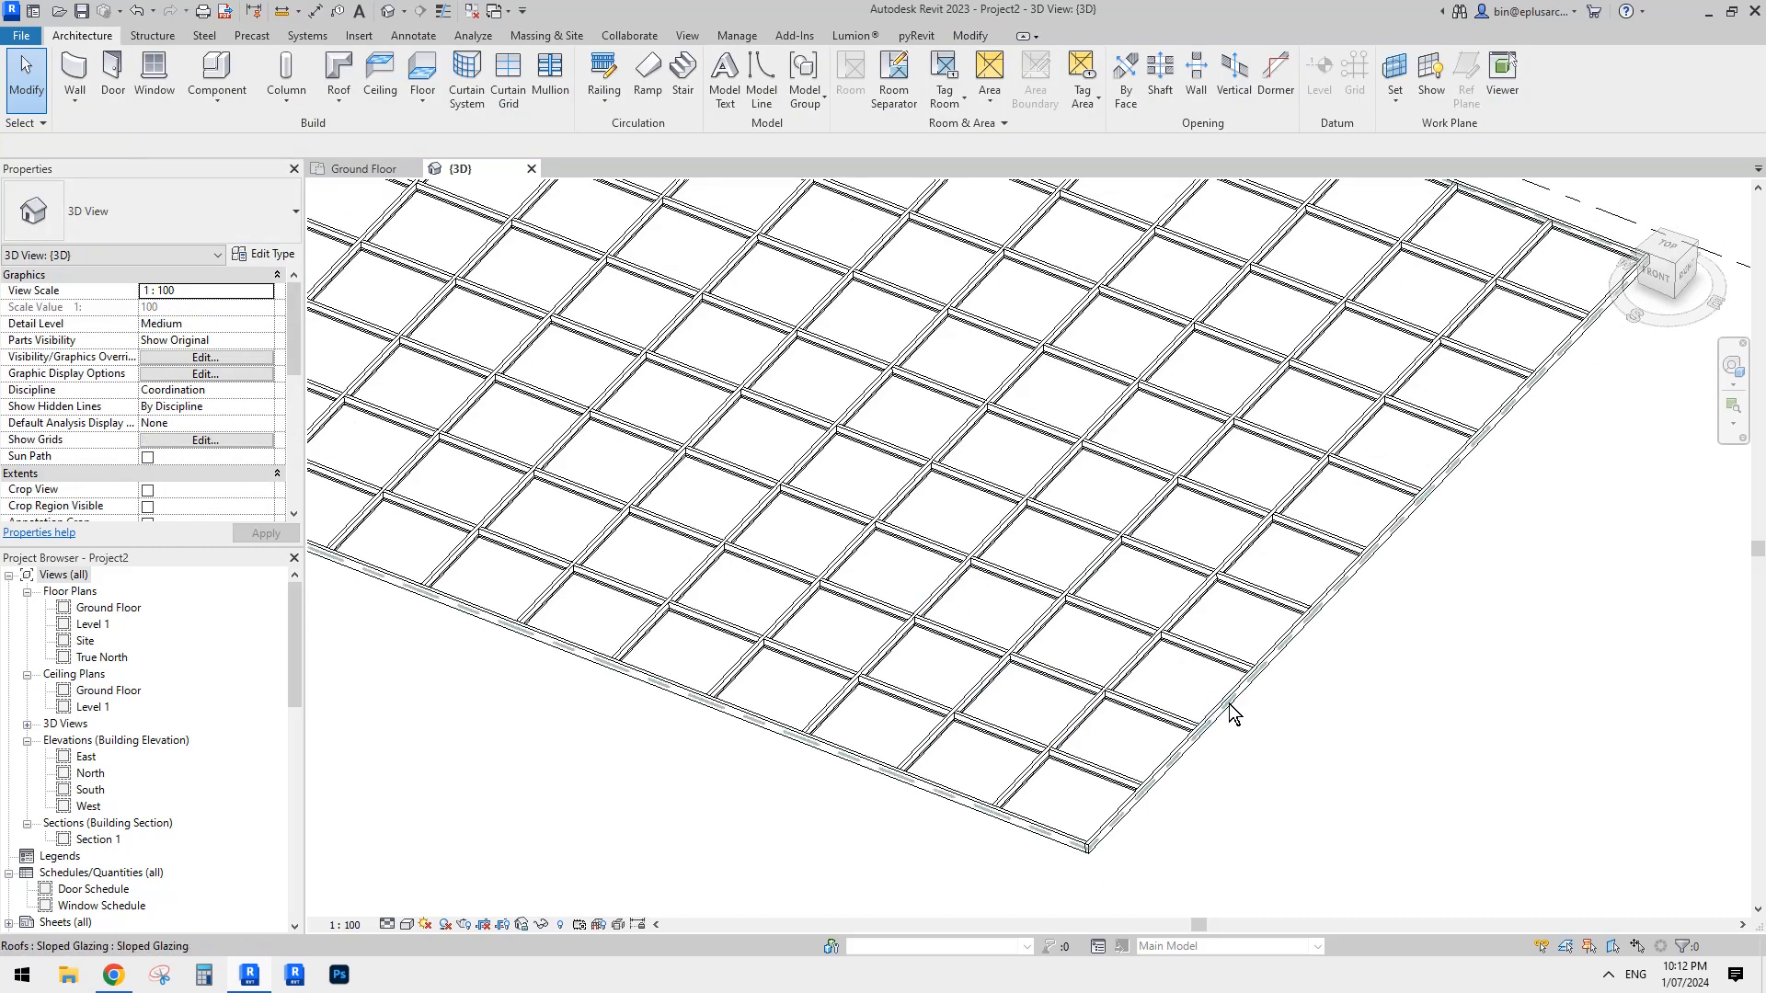
- Set the Sloped Glazing type's Curtain Panel to System Panel : Glazed and accept the type changes
left_click(1233, 714)
left_click(265, 253)
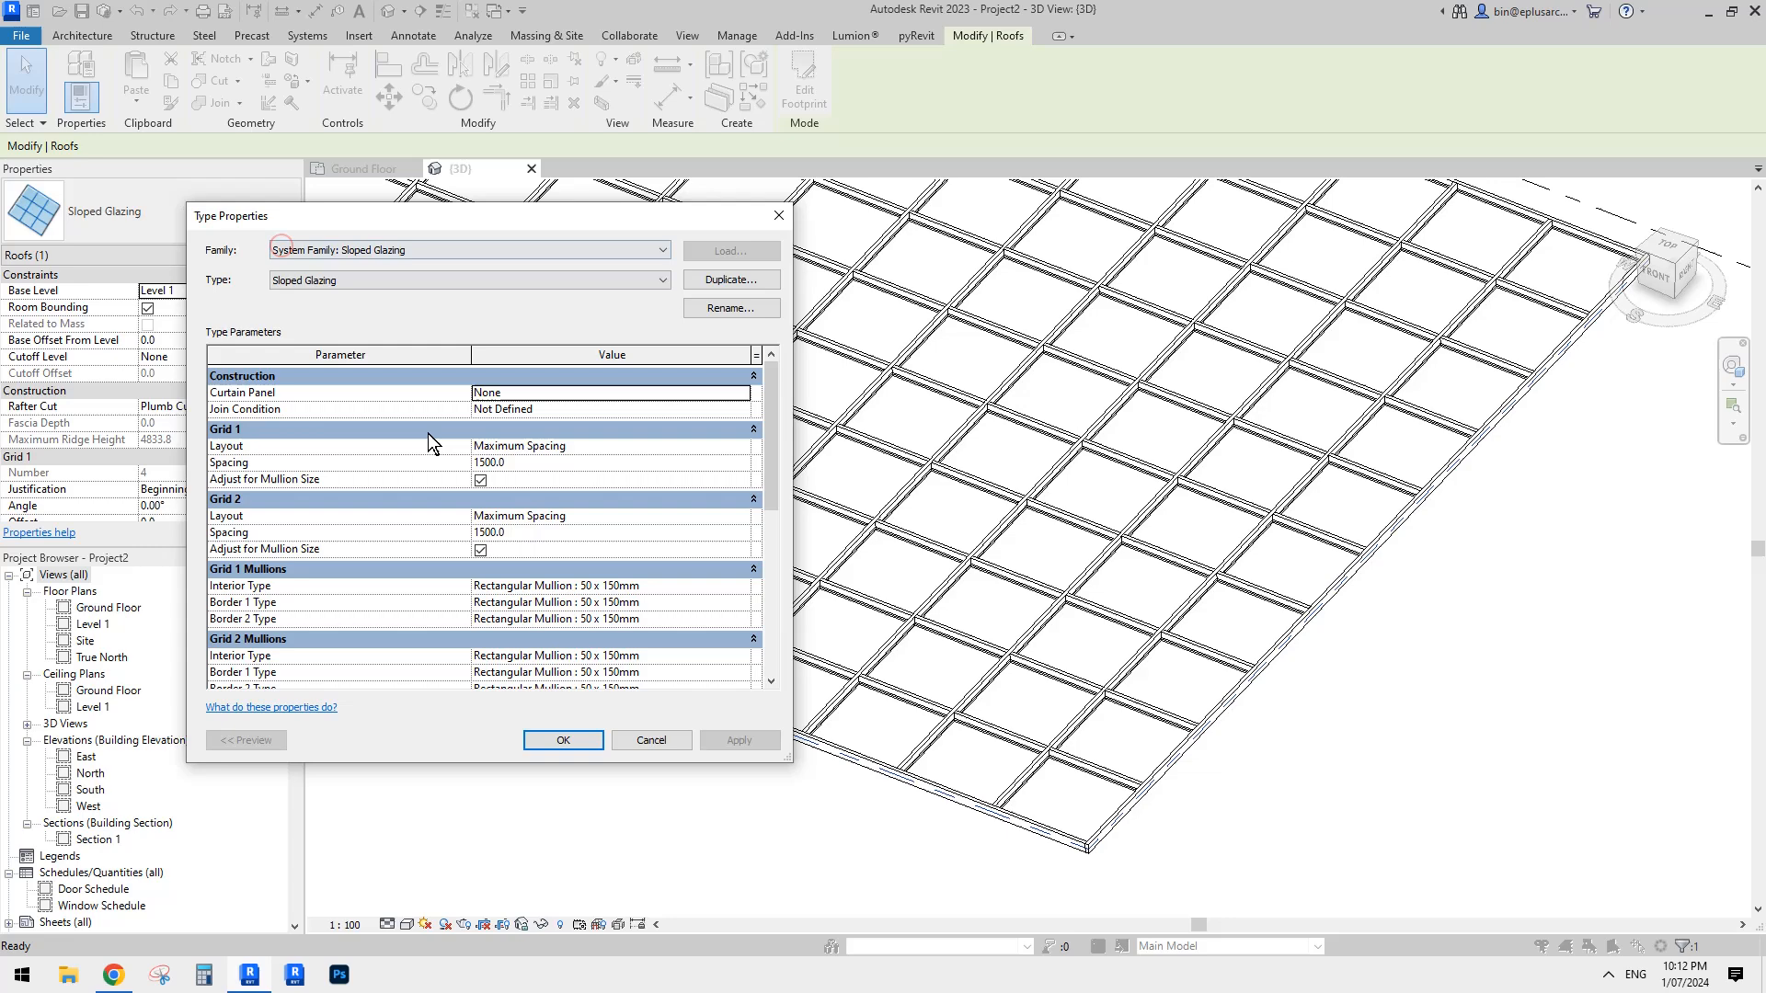
left_click(598, 411)
left_click(727, 396)
left_click(741, 394)
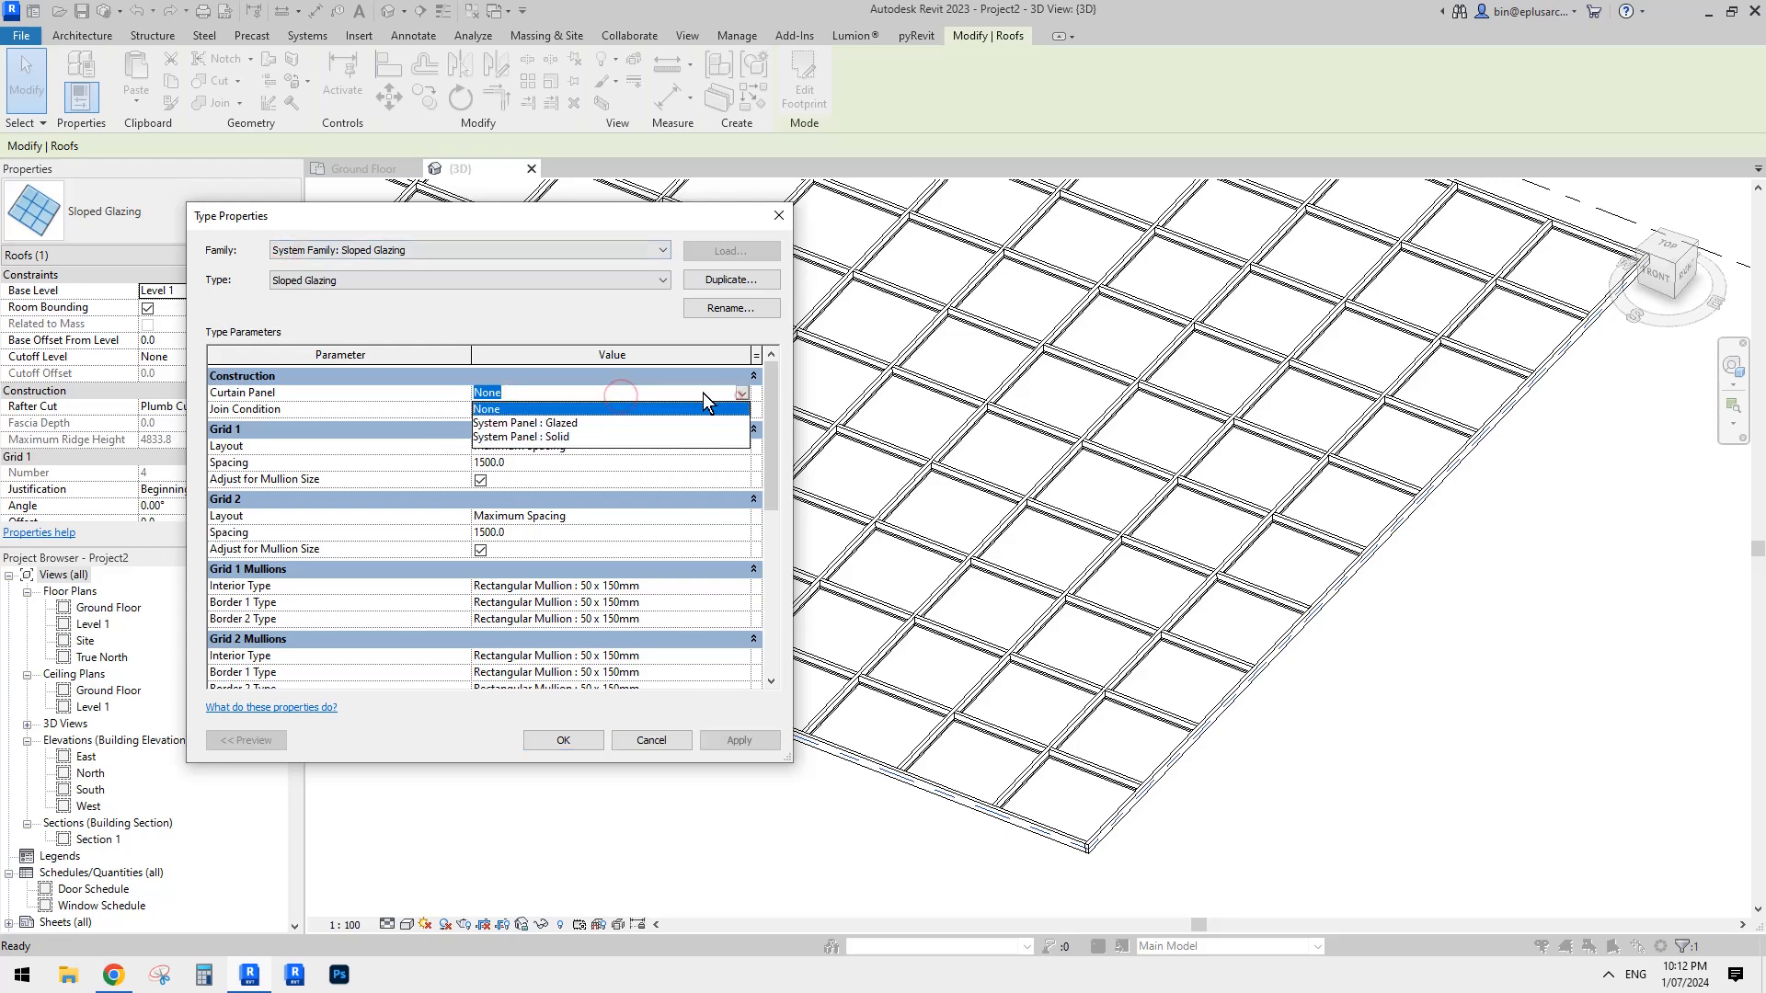
left_click(543, 423)
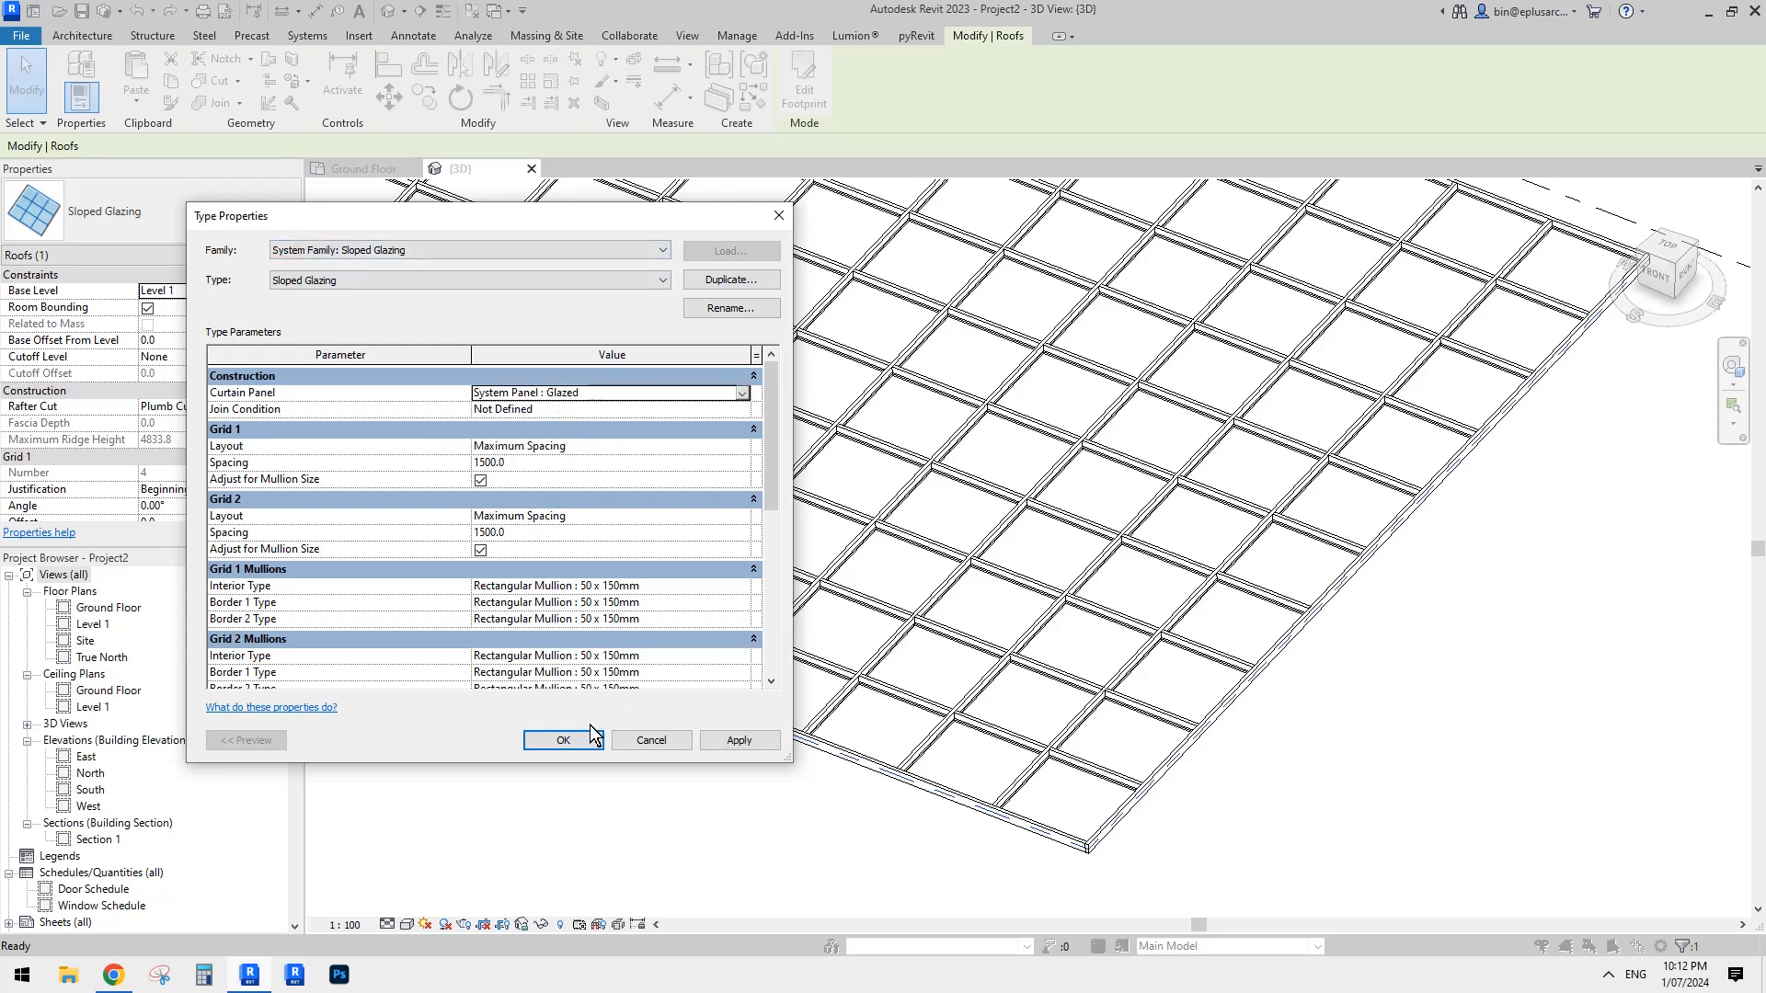
left_click(563, 741)
left_click(1235, 793)
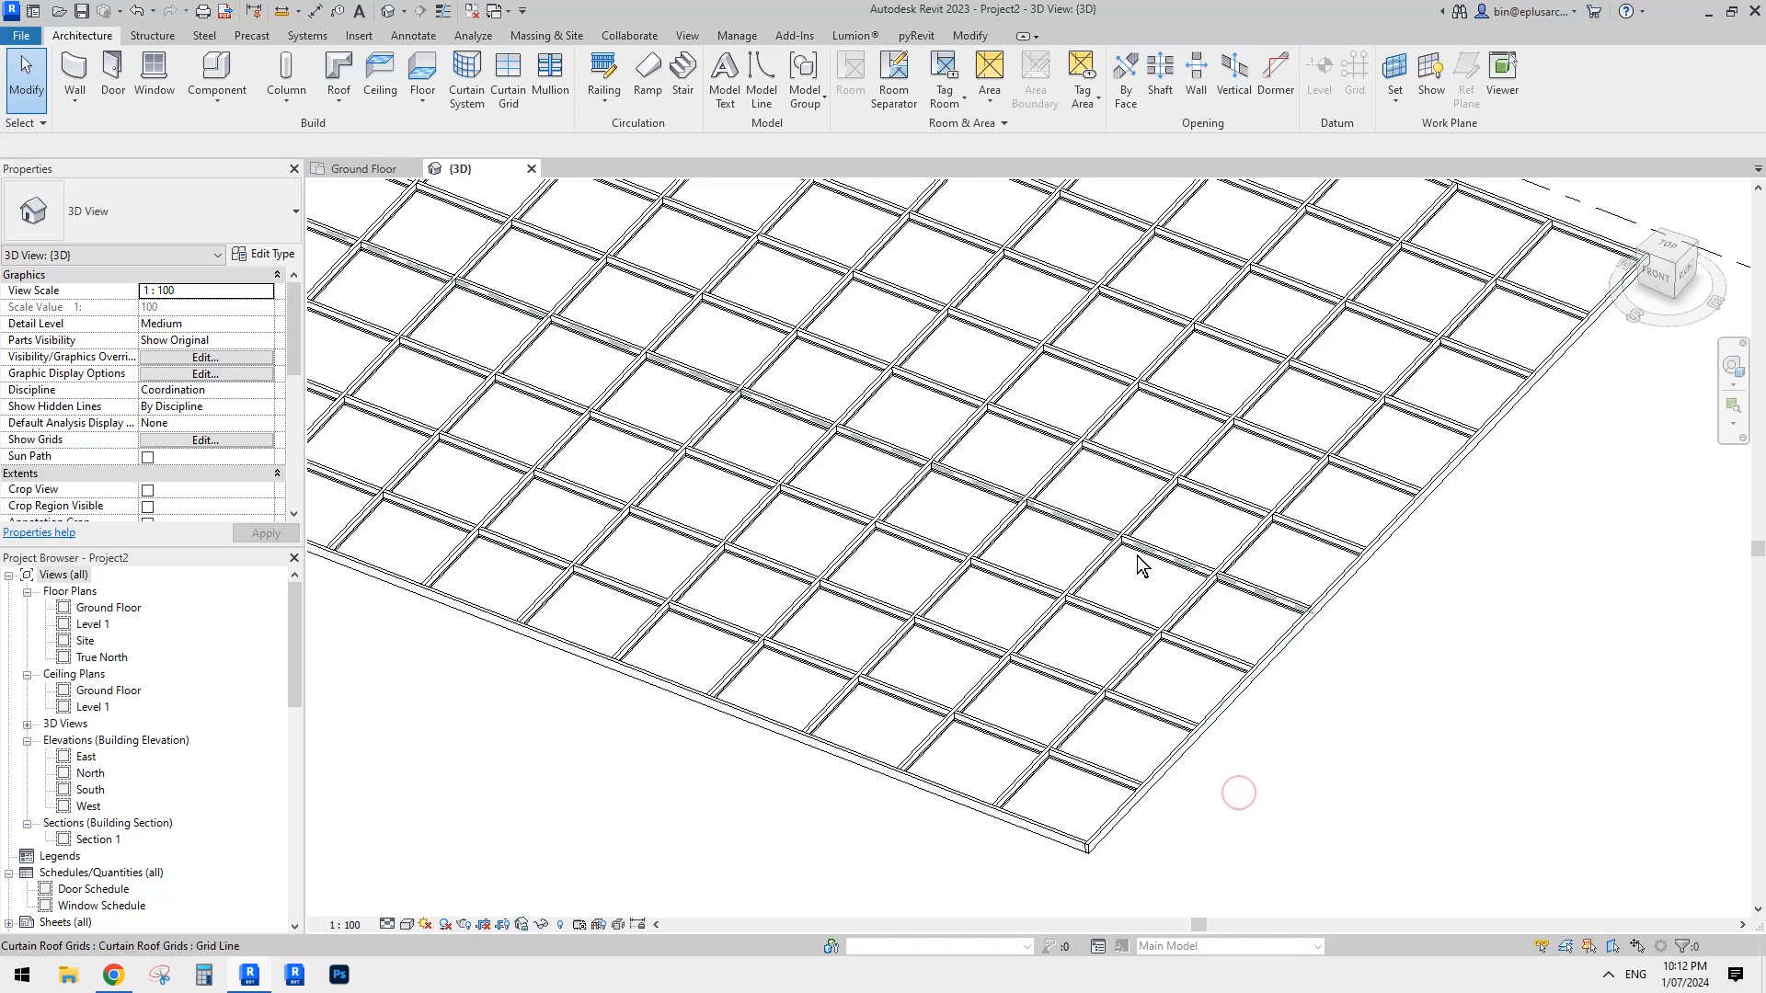
- Toggle the pin of one glazed panel beside the roof's edge, leaving the panel unpinned and deselected
key("Tab")
left_click(1253, 633)
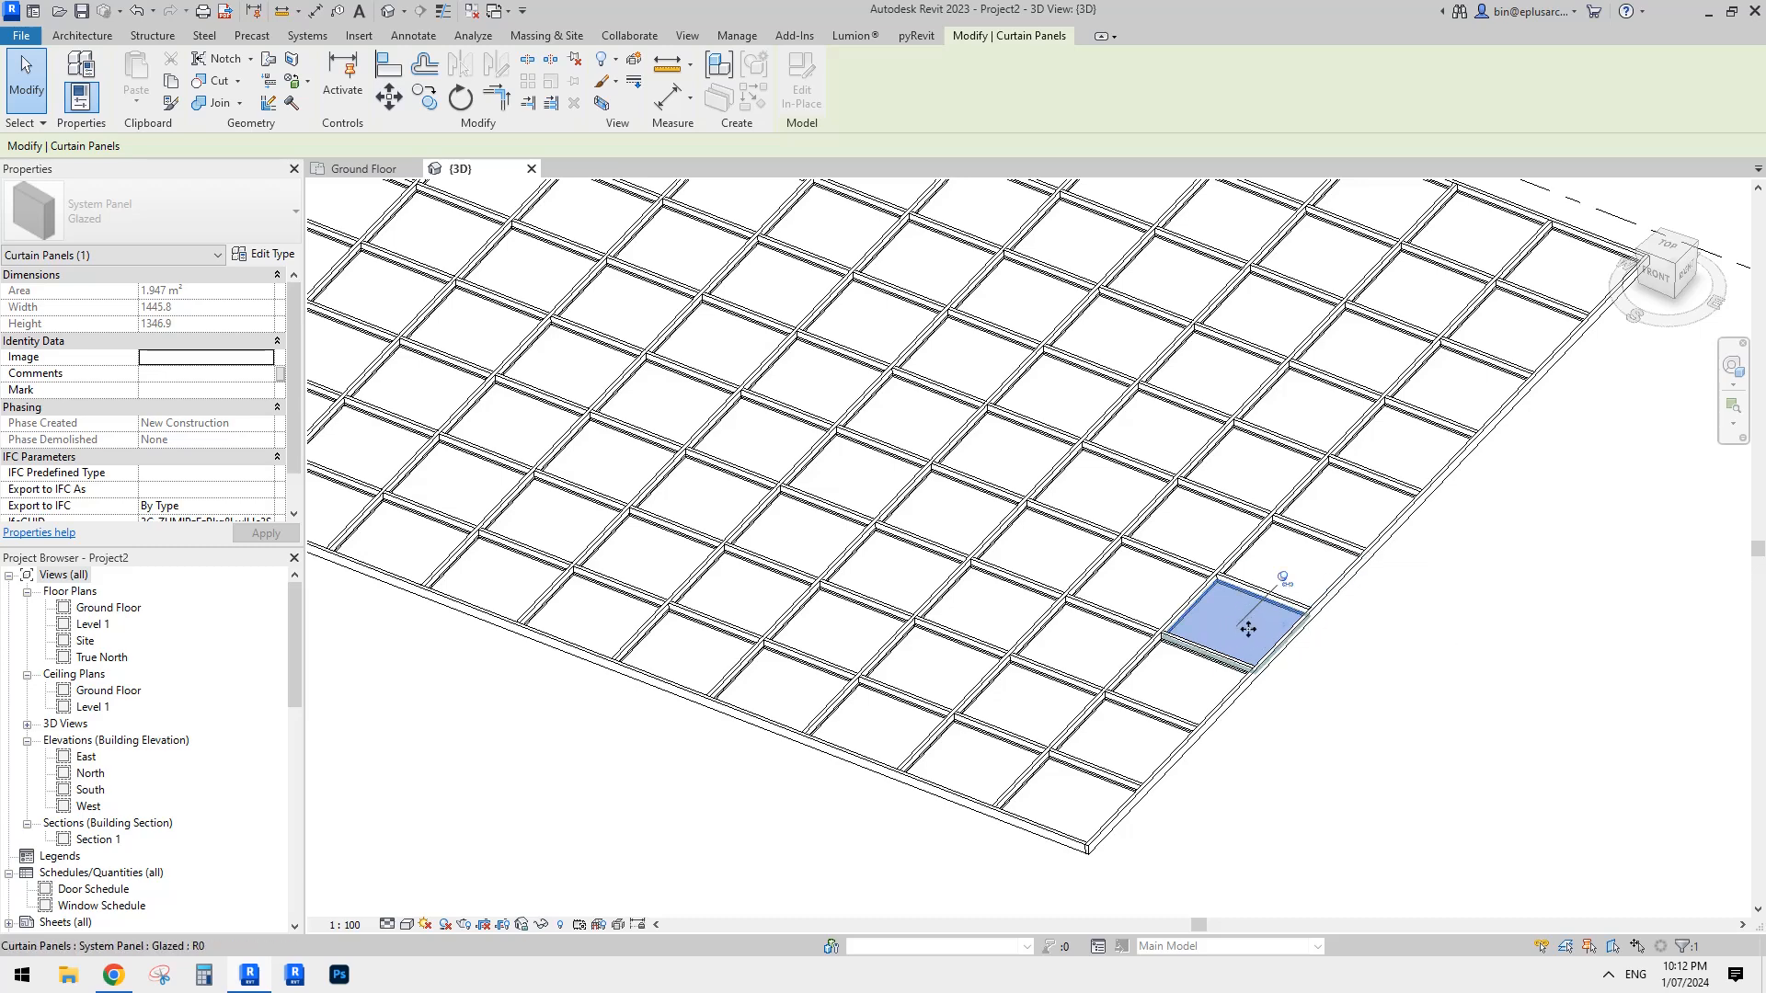
left_click(1285, 581)
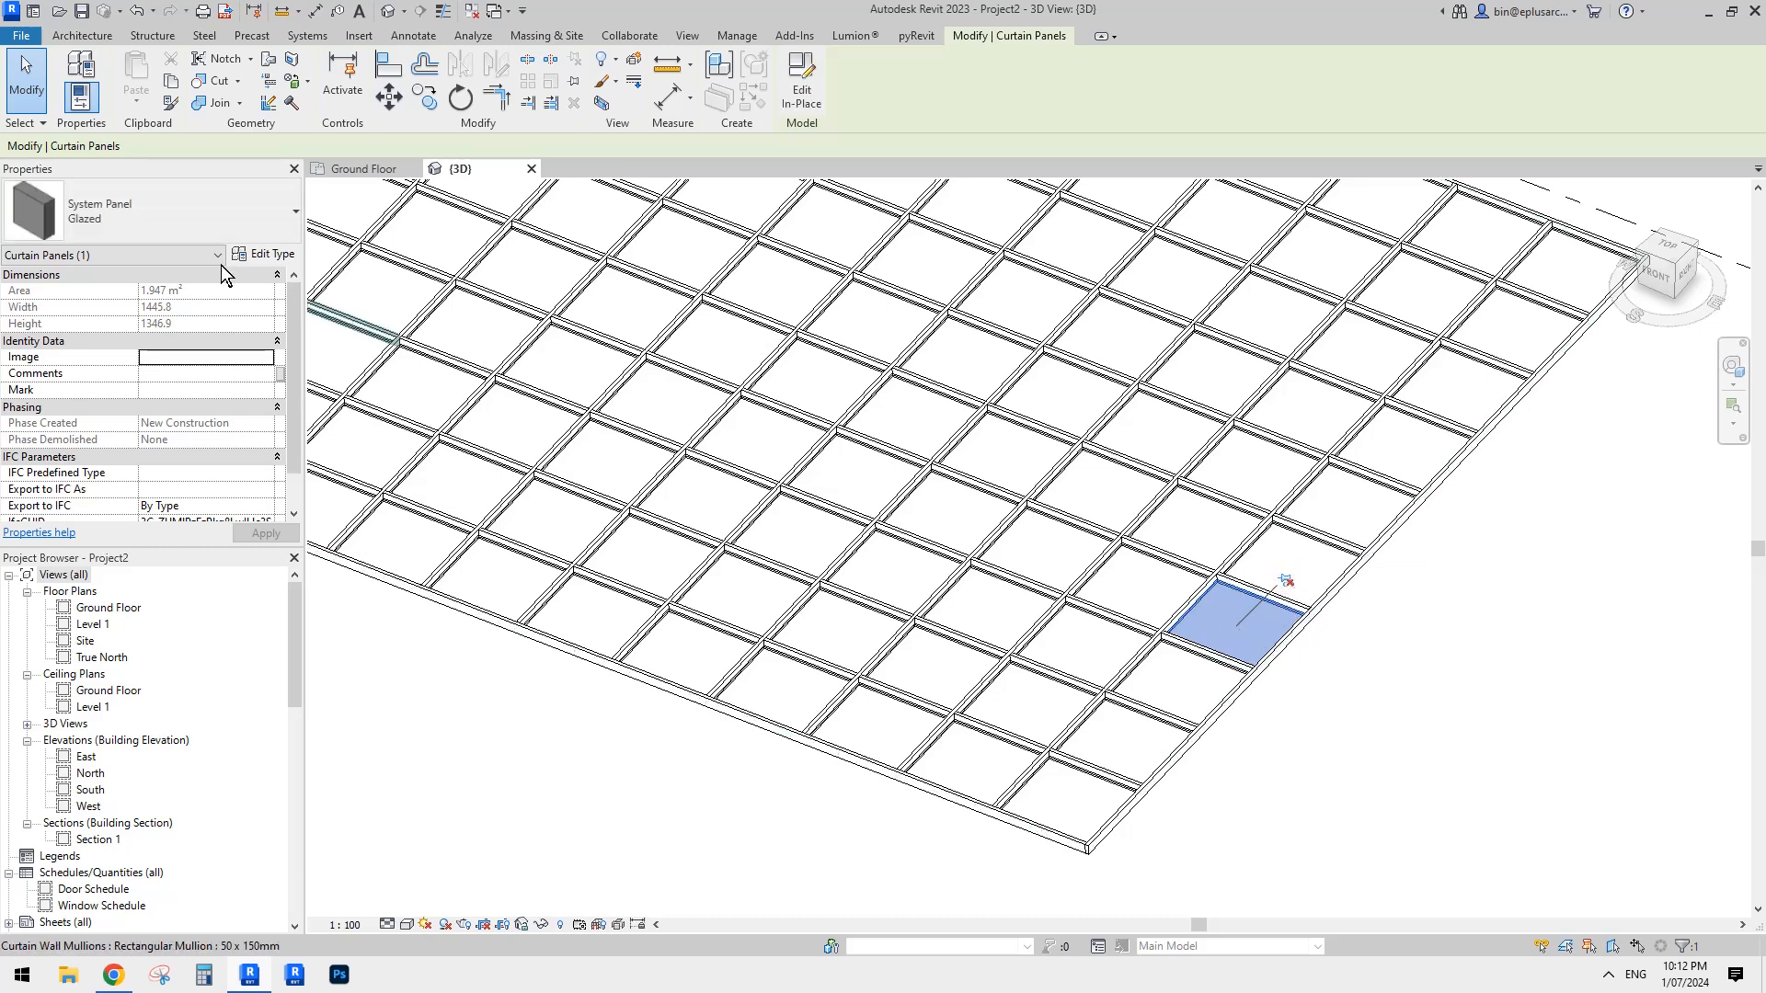
left_click(199, 217)
left_click(1285, 580)
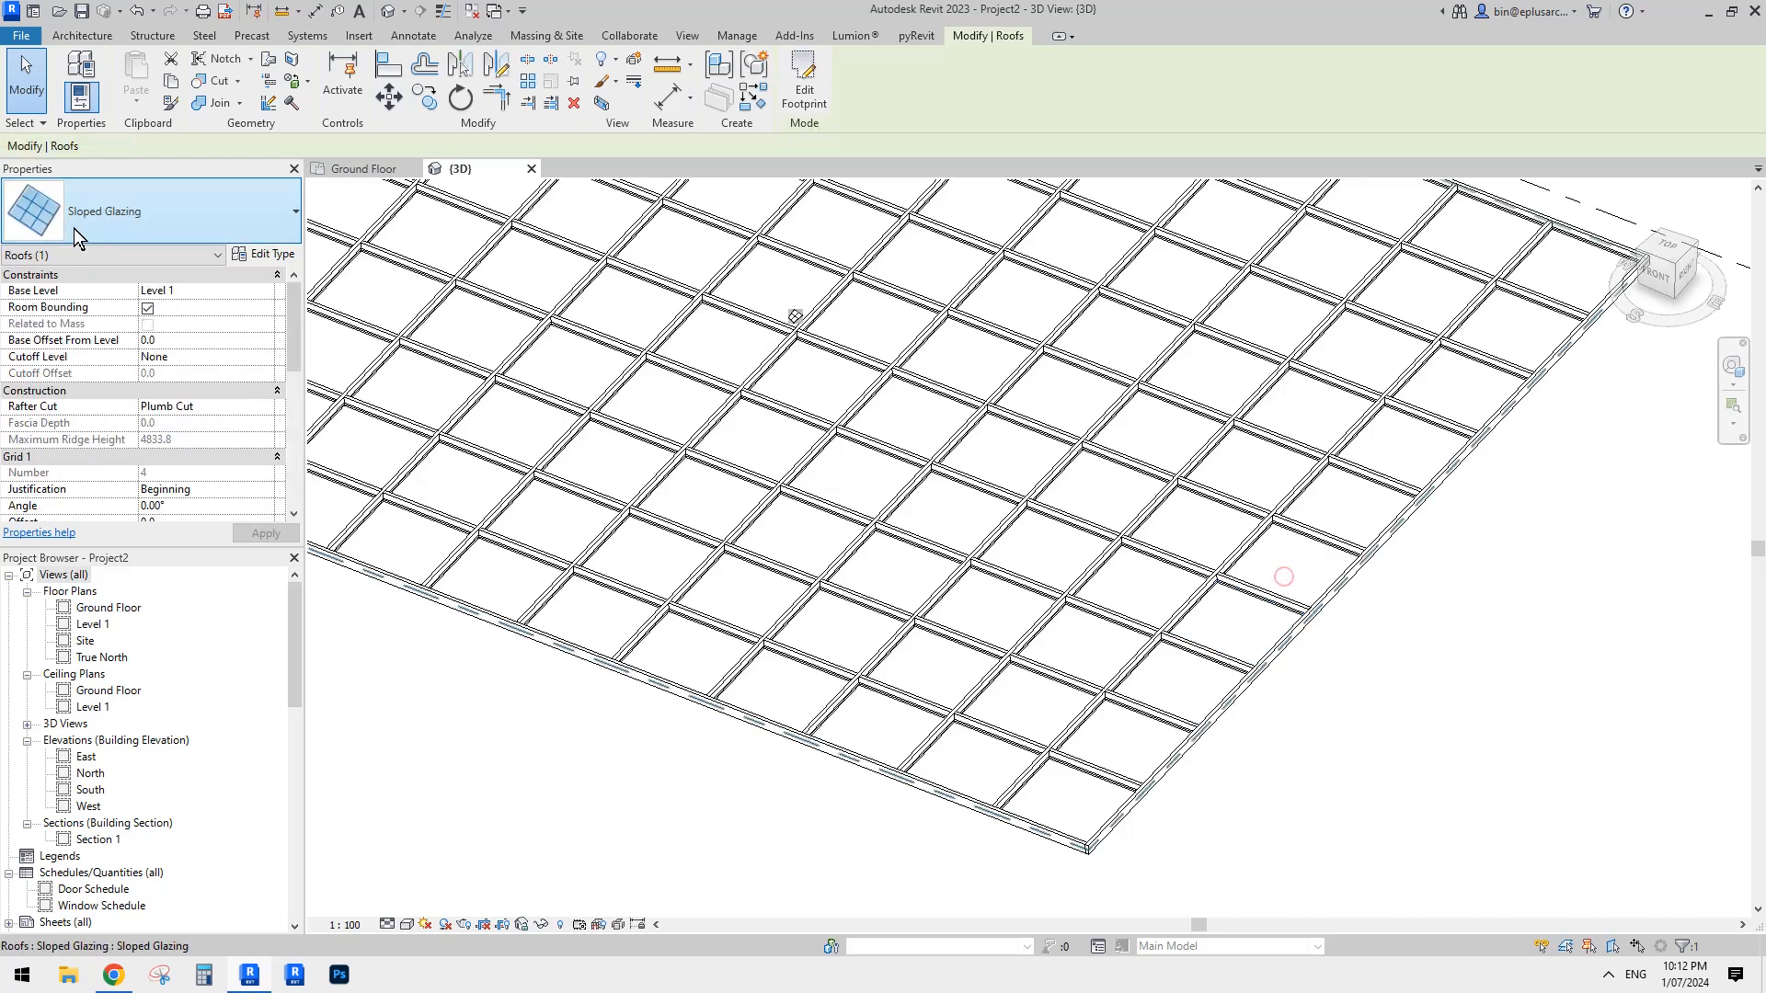
left_click(1267, 641)
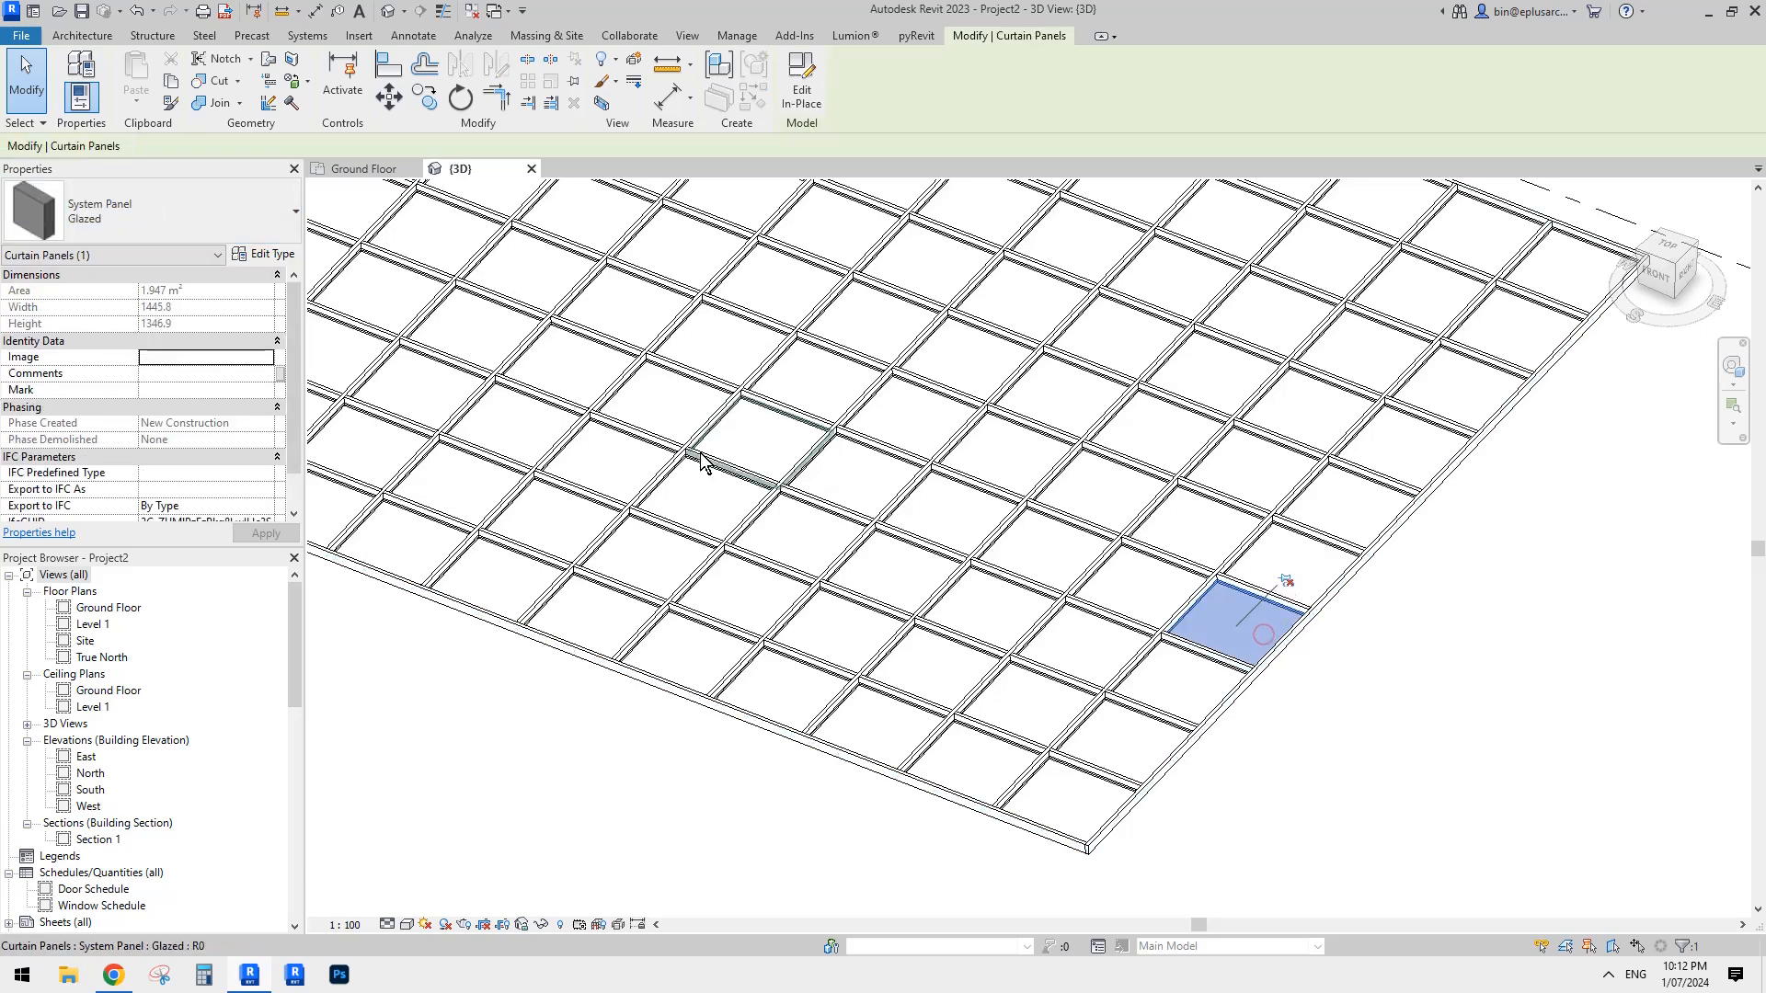
left_click(1286, 581)
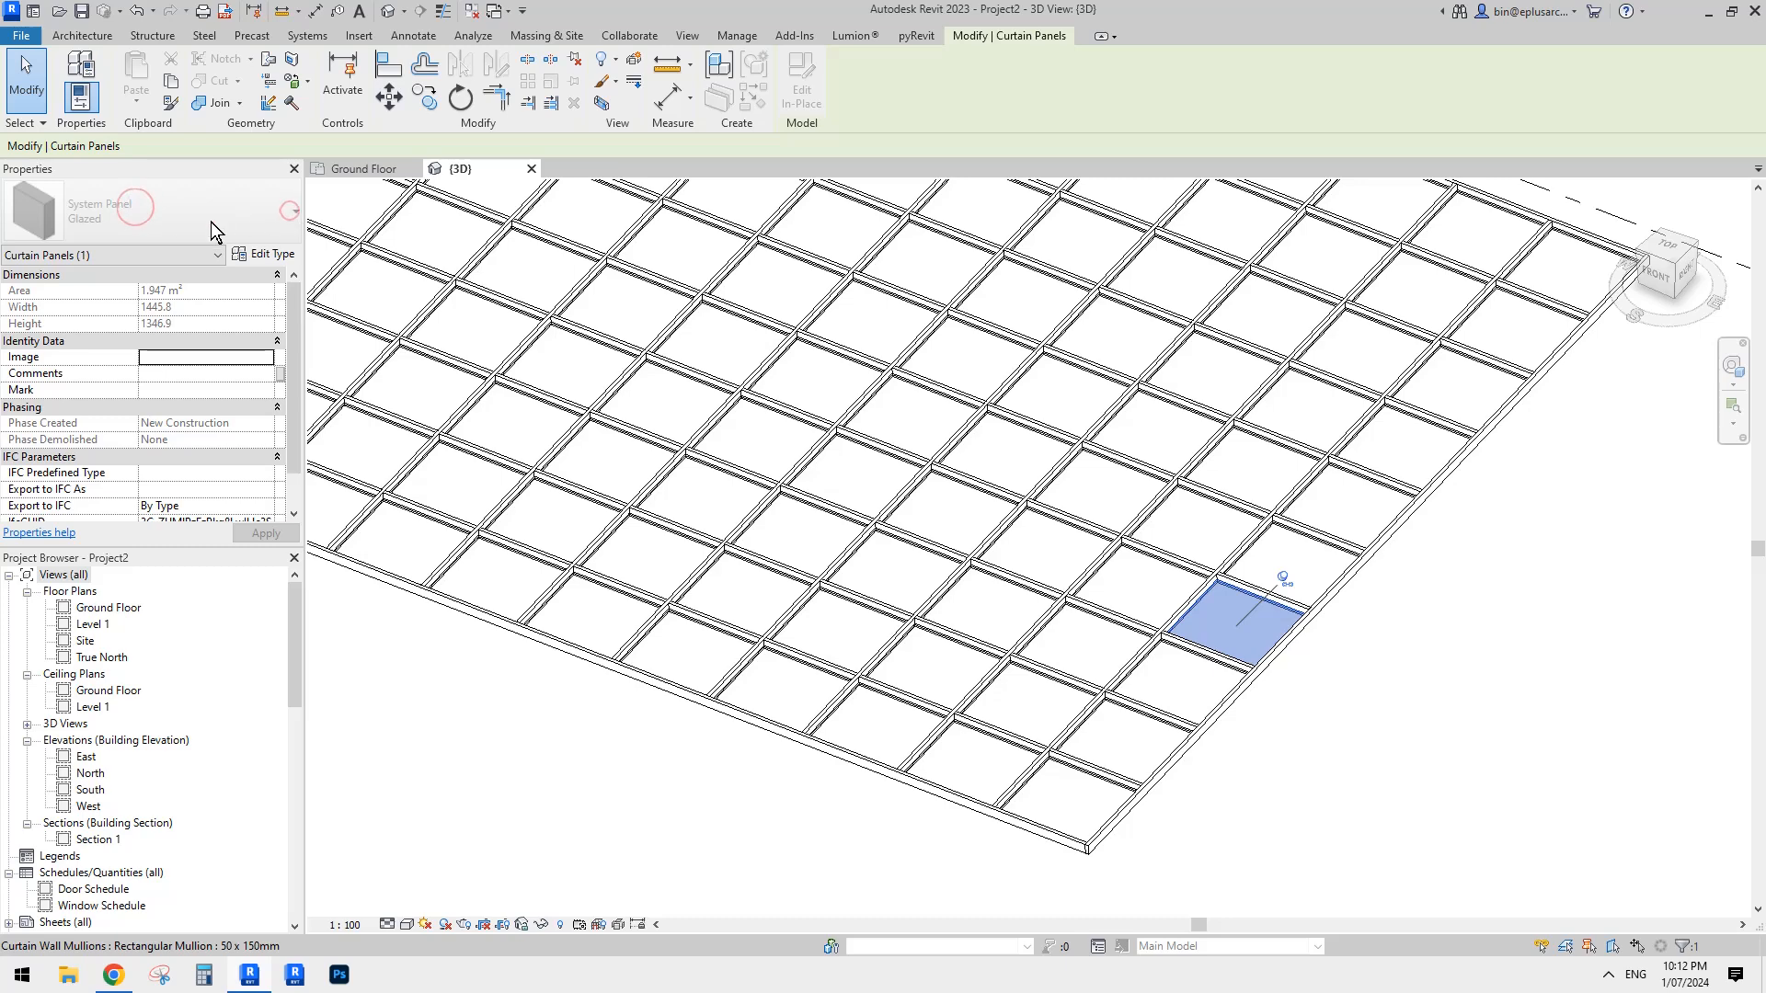
left_click(1282, 581)
middle_click_drag(1260, 633, 1255, 635)
key("Escape")
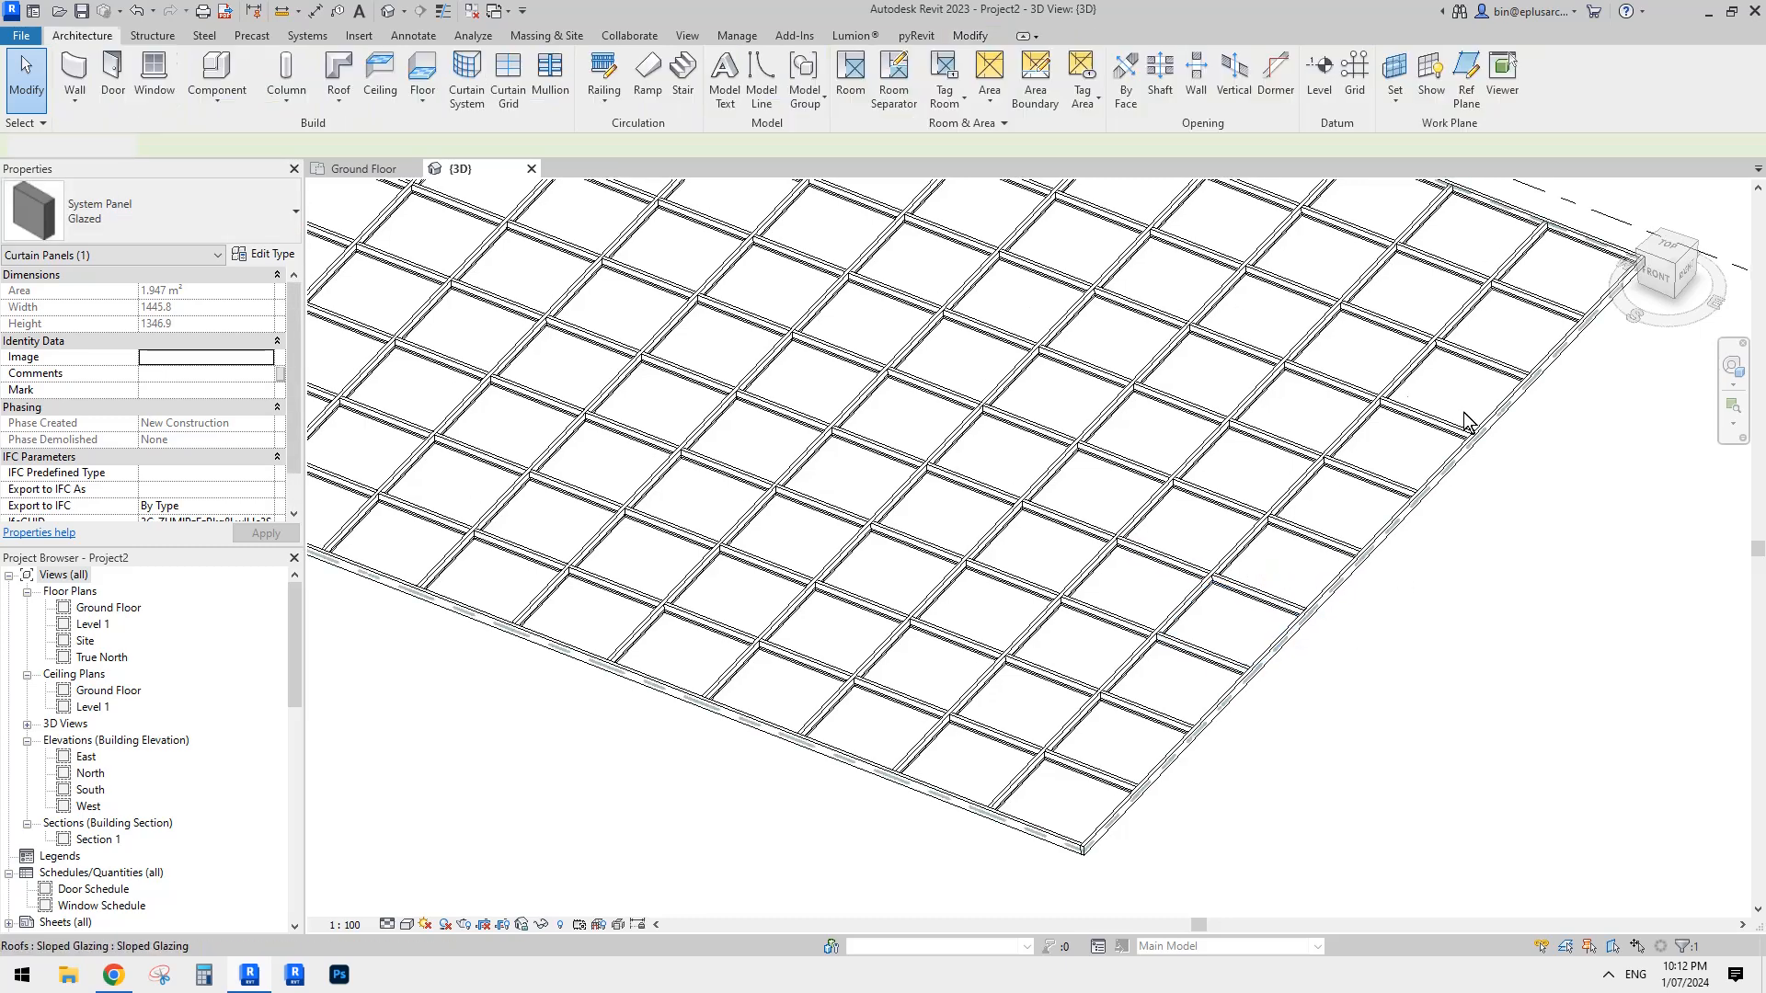
- Look at the coloured glass canopy photo in the Google Docs document in Chrome, and return to Revit
middle_click_drag(1126, 575, 1113, 583)
left_click(114, 974)
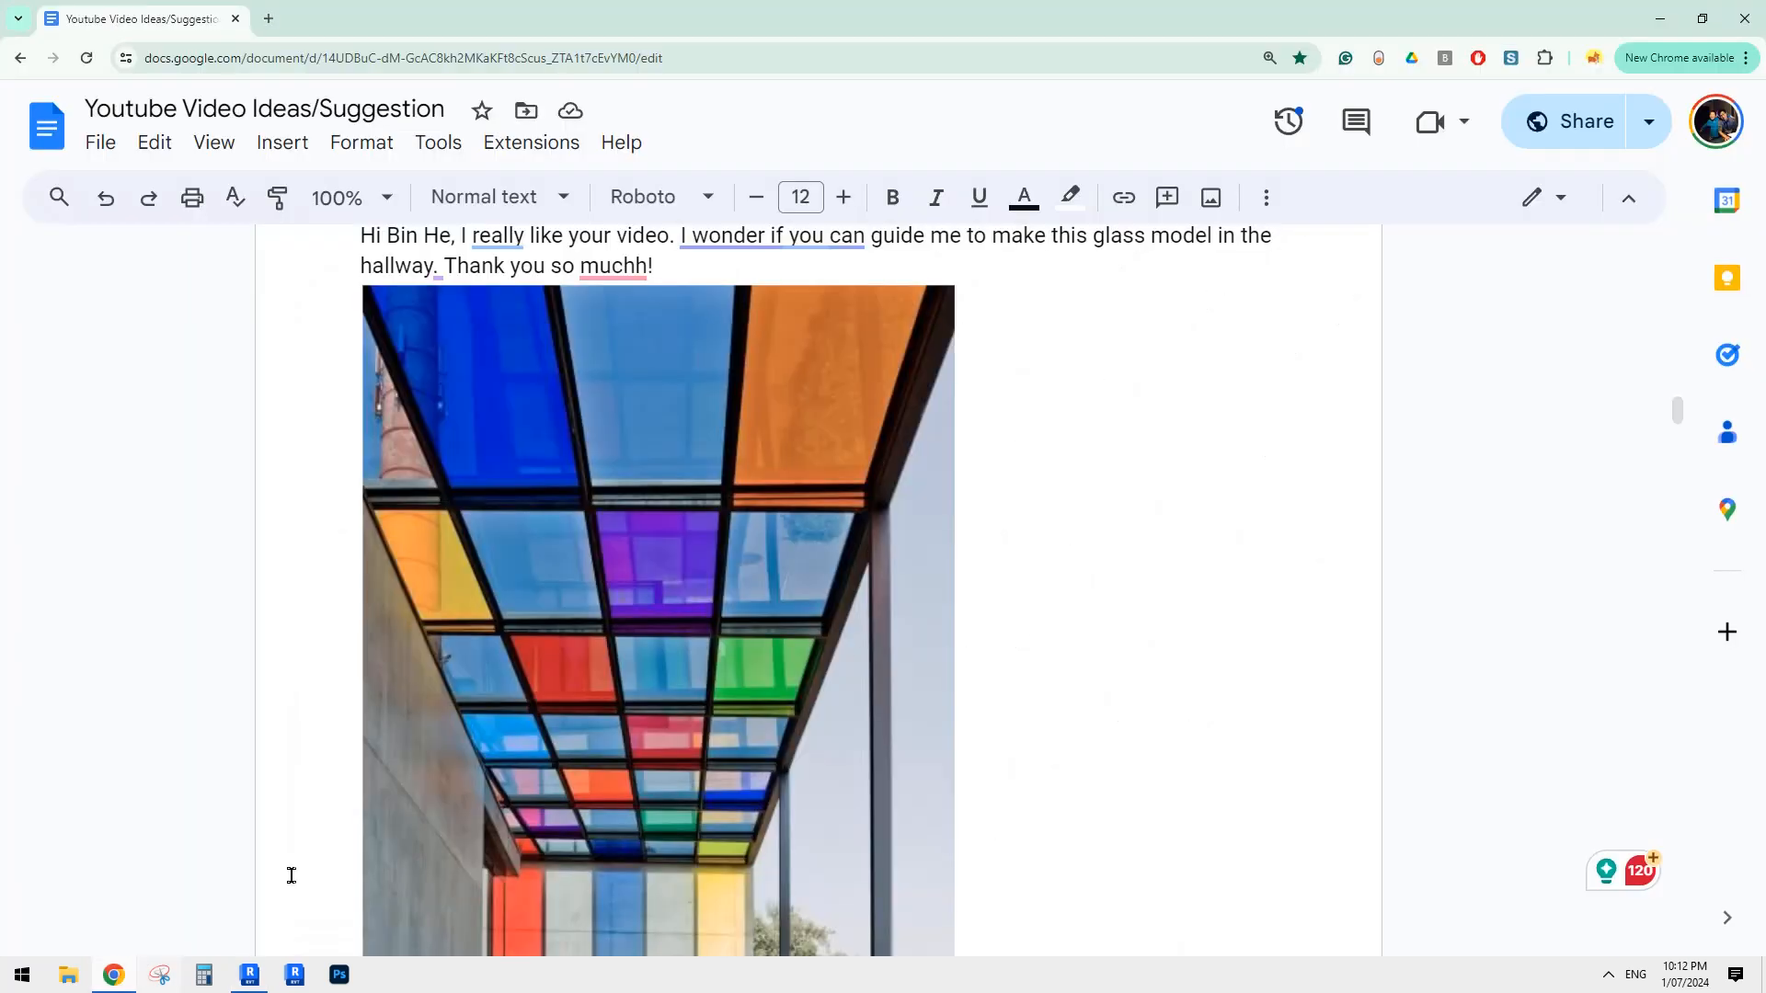
left_click(251, 977)
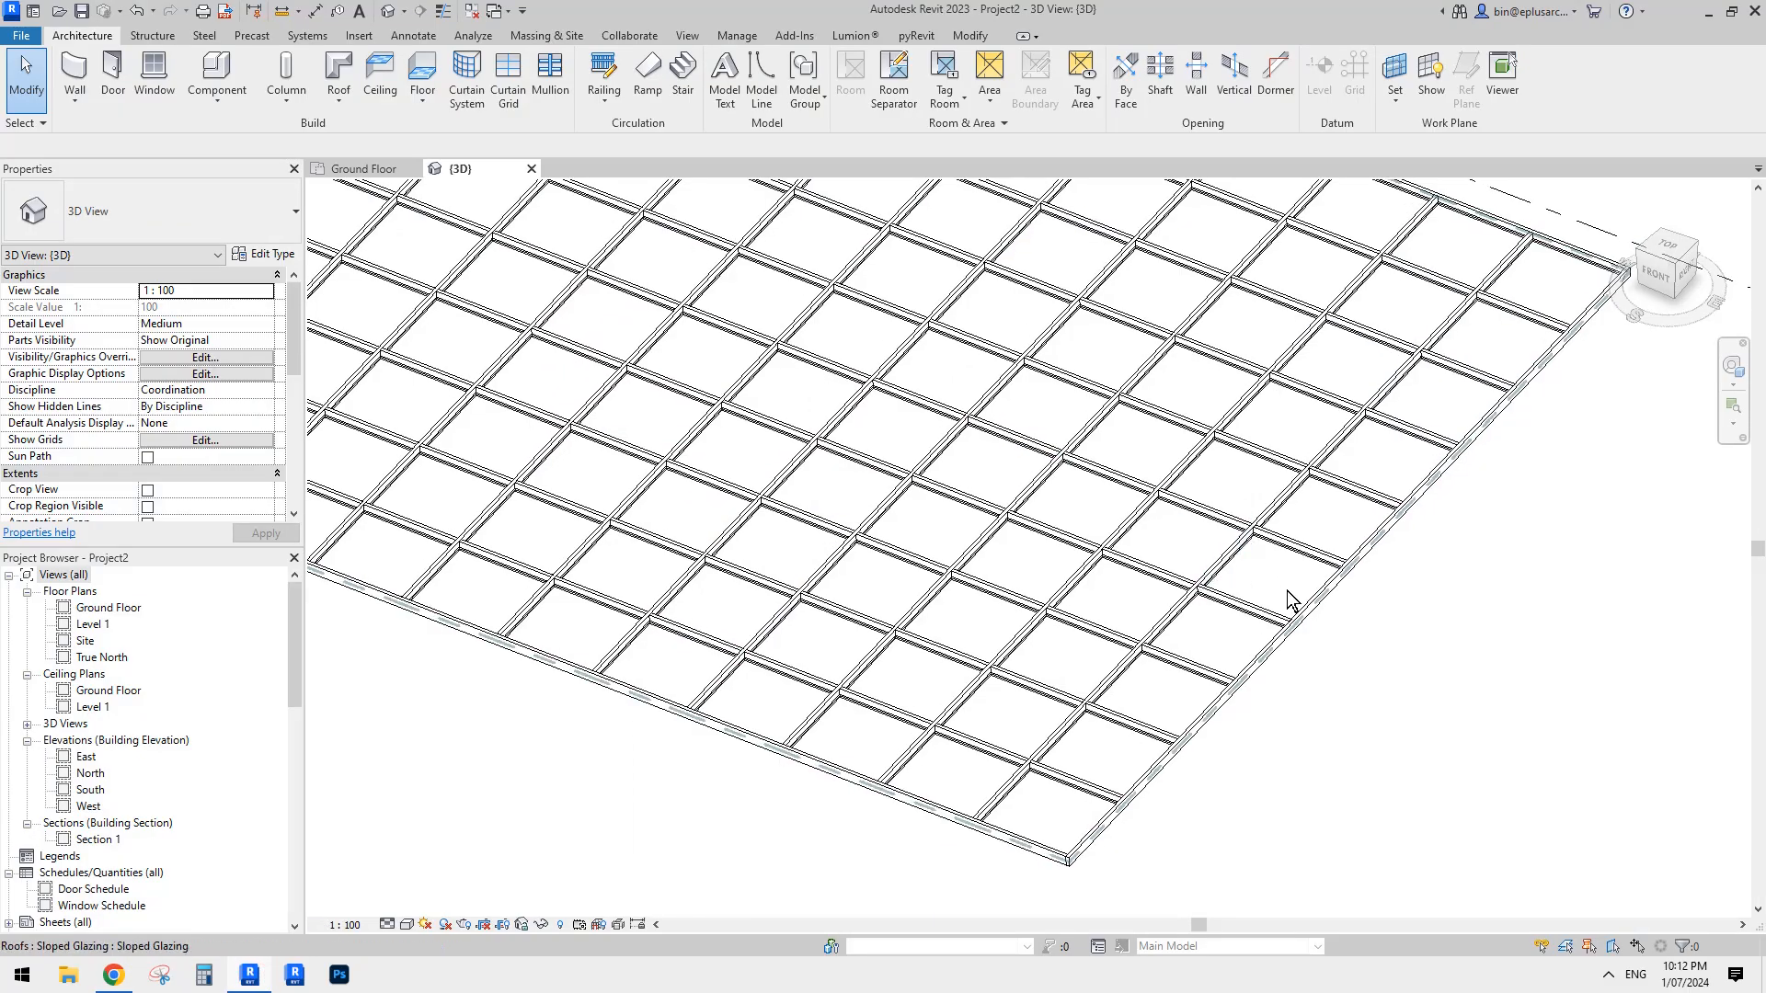
- Set the Sloped Glazing type's Curtain Panel to None and accept the type changes
left_click(1413, 668)
left_click(1302, 588)
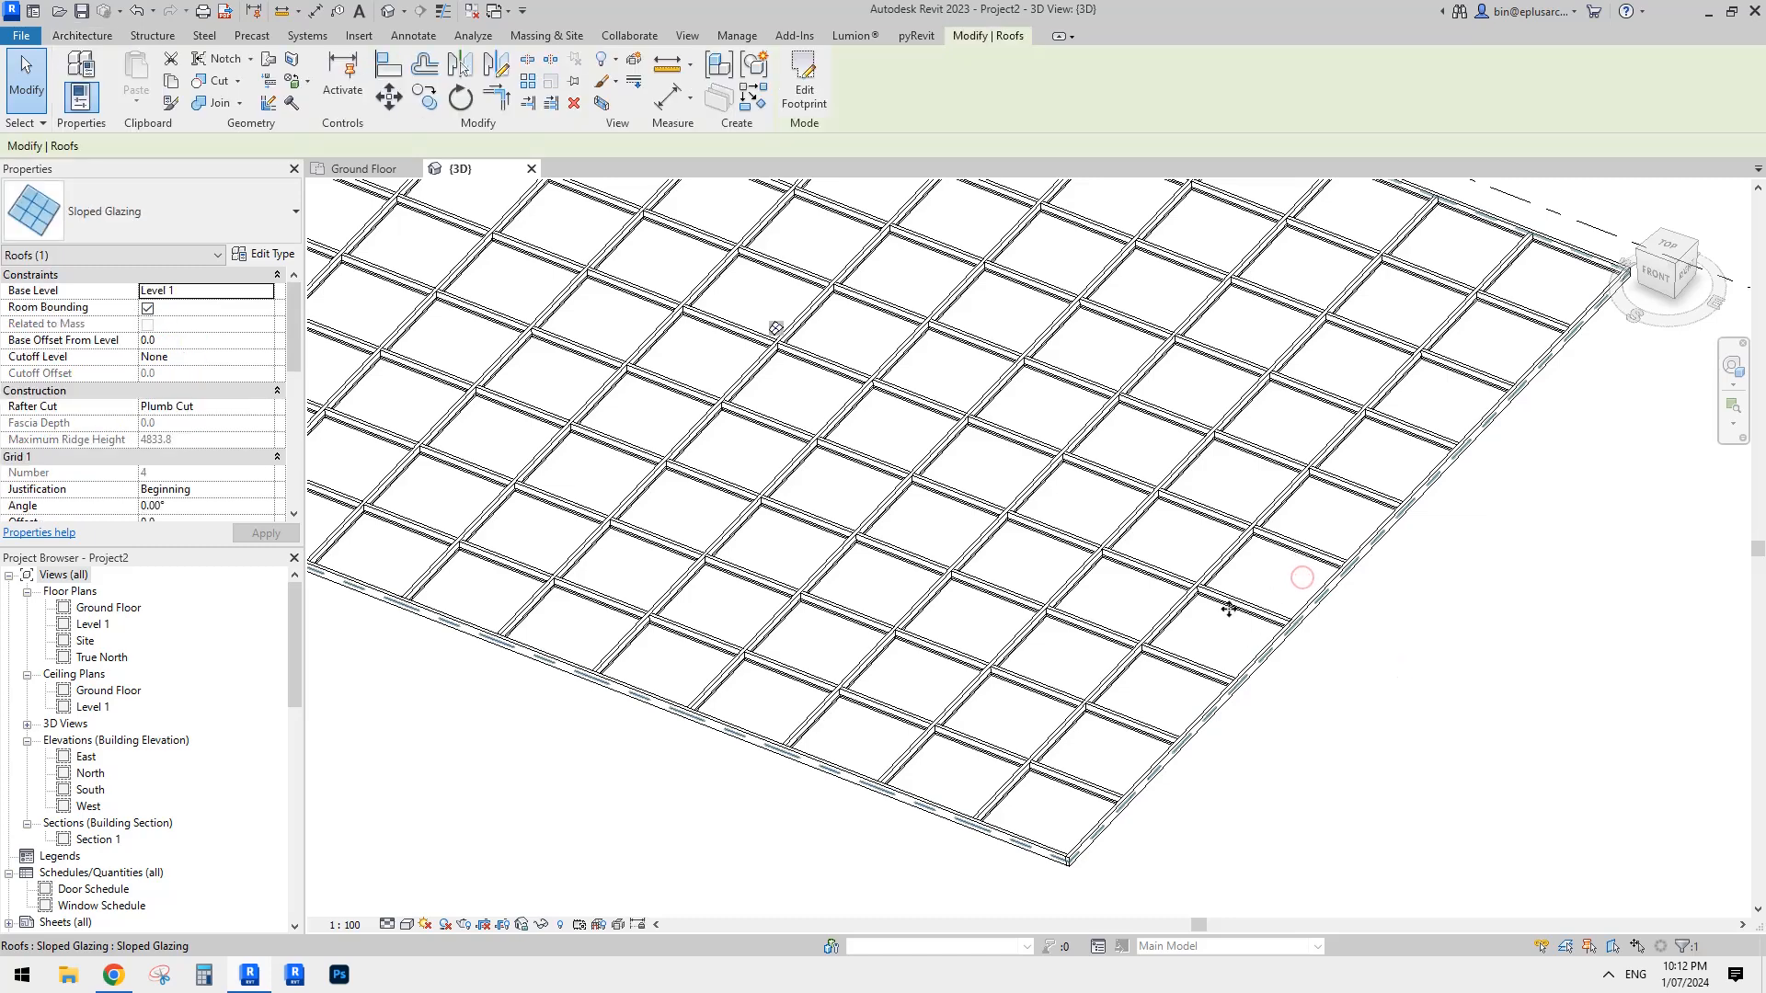
left_click(284, 262)
left_click(568, 395)
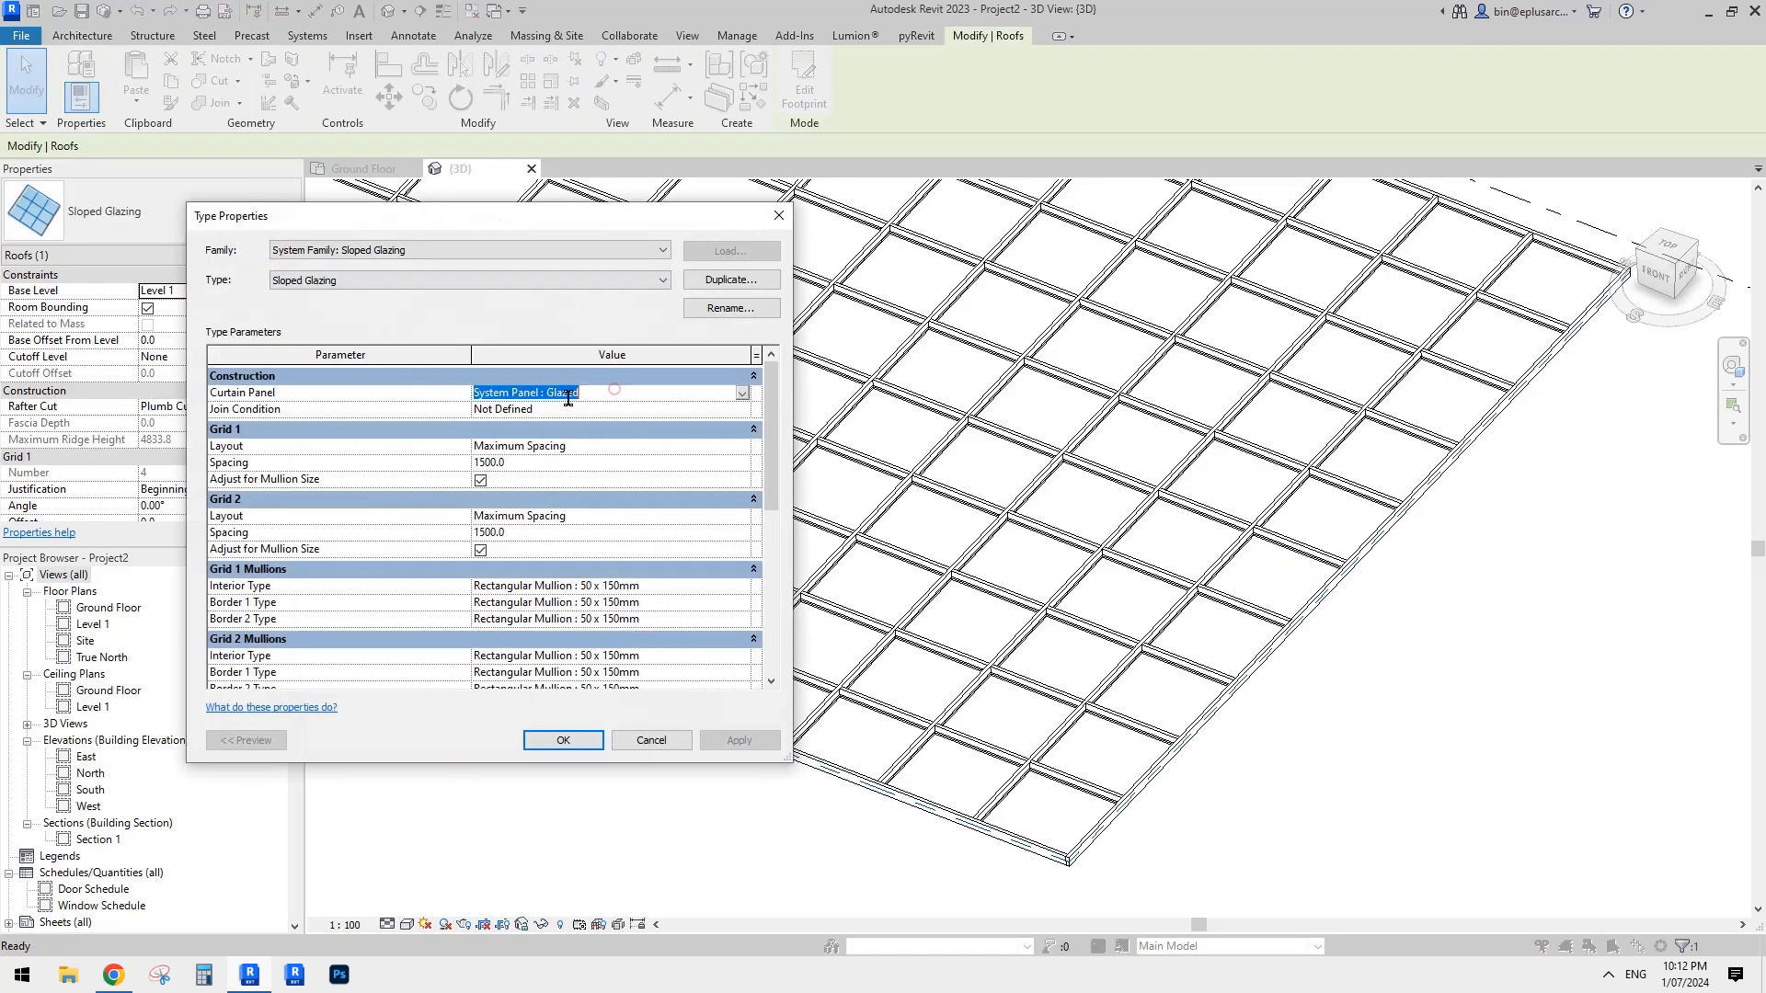
left_click(739, 393)
left_click(508, 408)
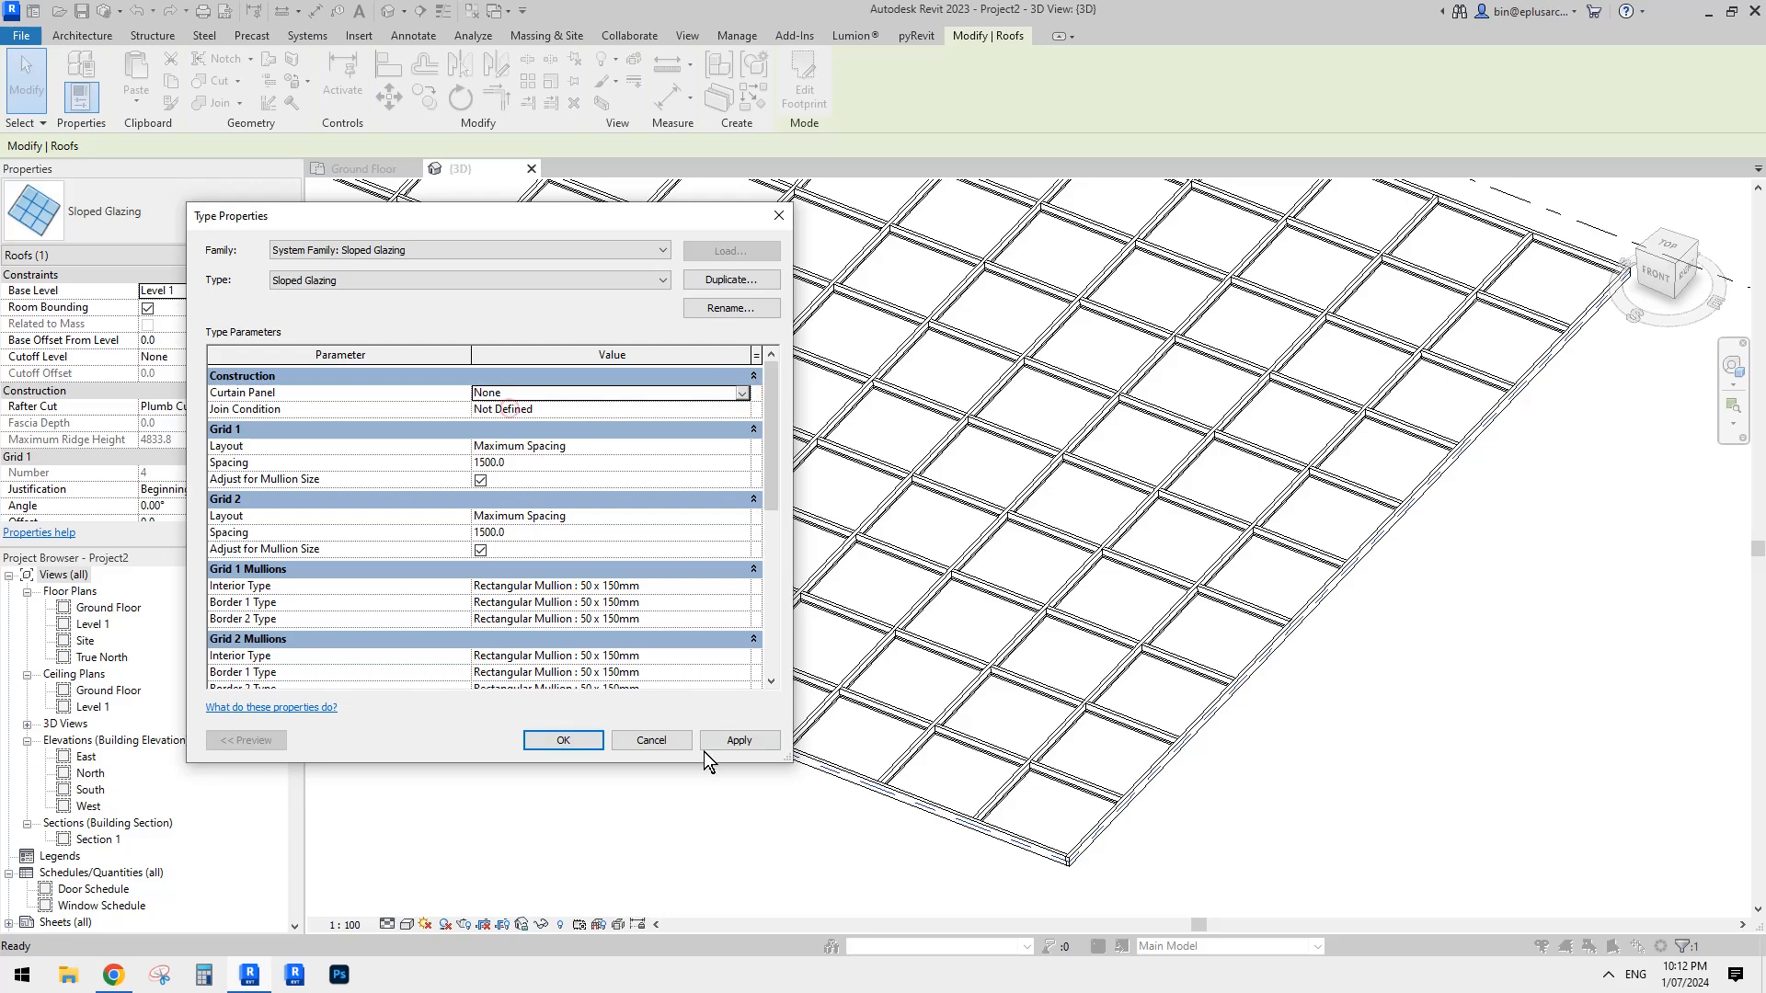
left_click(567, 739)
left_click(1482, 638)
- Select one glazed panel in the middle of the roof grid in the 3D view
scroll(1380, 636, "down", 1)
middle_click_drag(1287, 637, 1192, 635, "shift")
scroll(1114, 554, "up", 1)
middle_click_drag(1112, 552, 1121, 555)
middle_click_drag(844, 376, 906, 419)
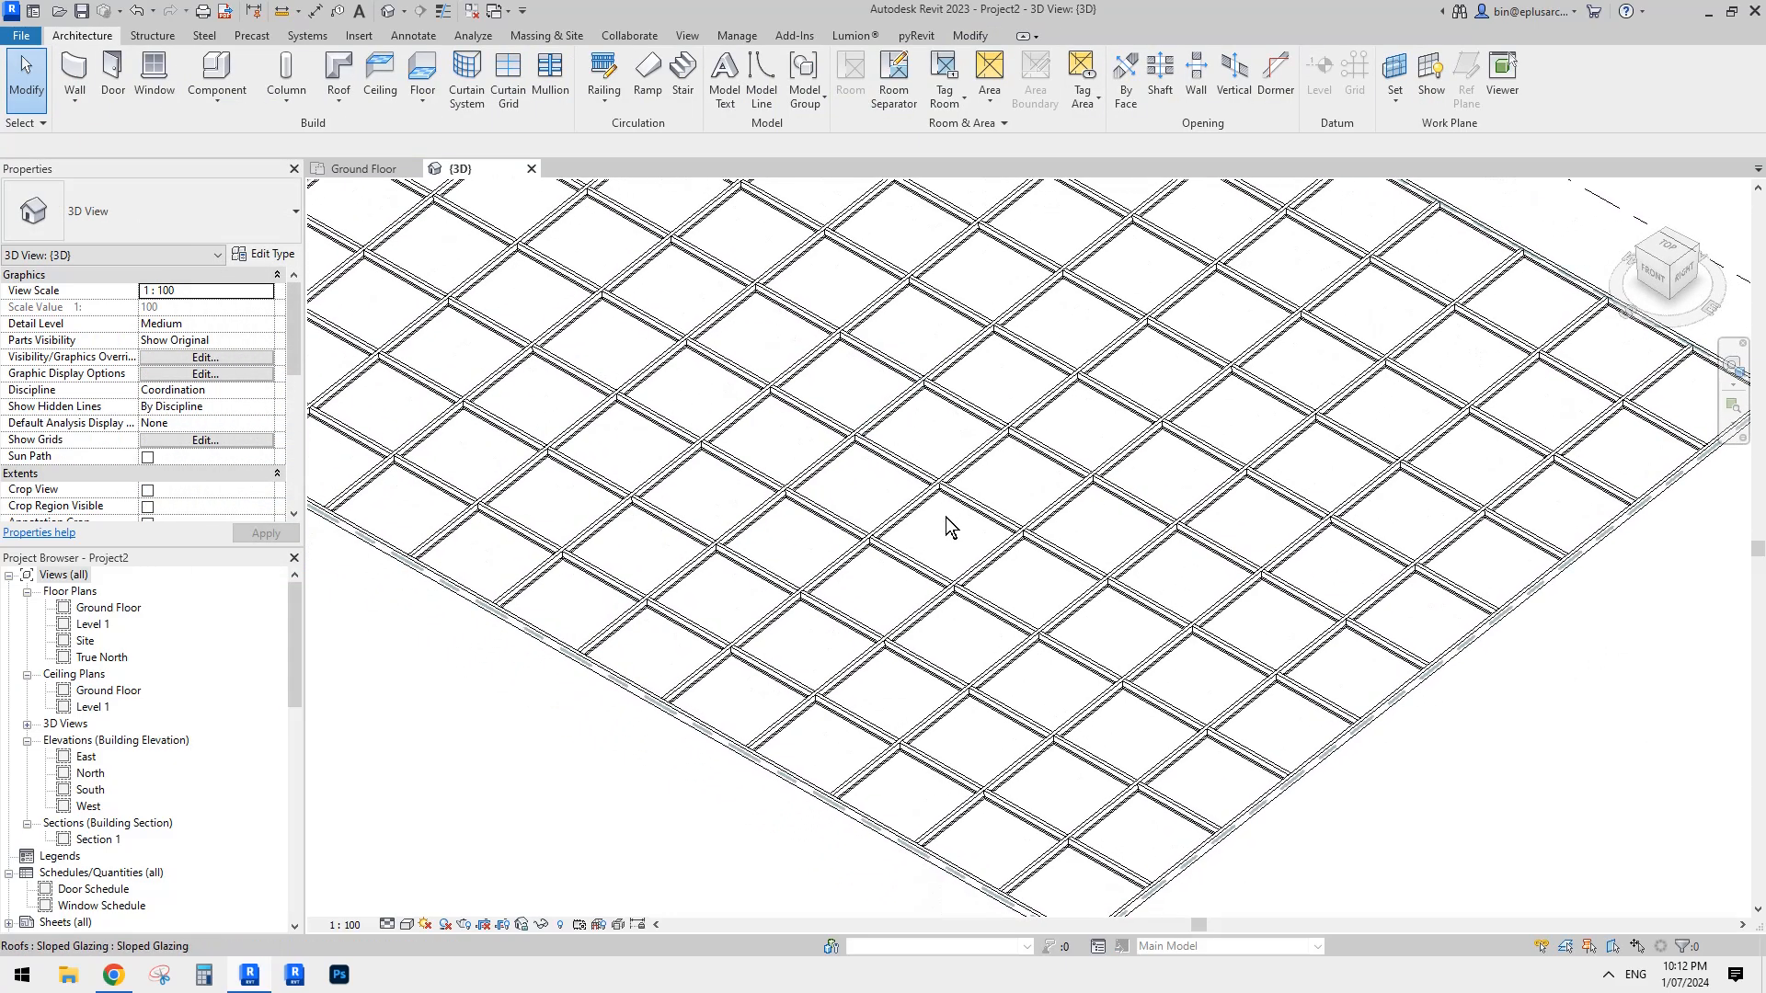
left_click(945, 521)
key("Escape")
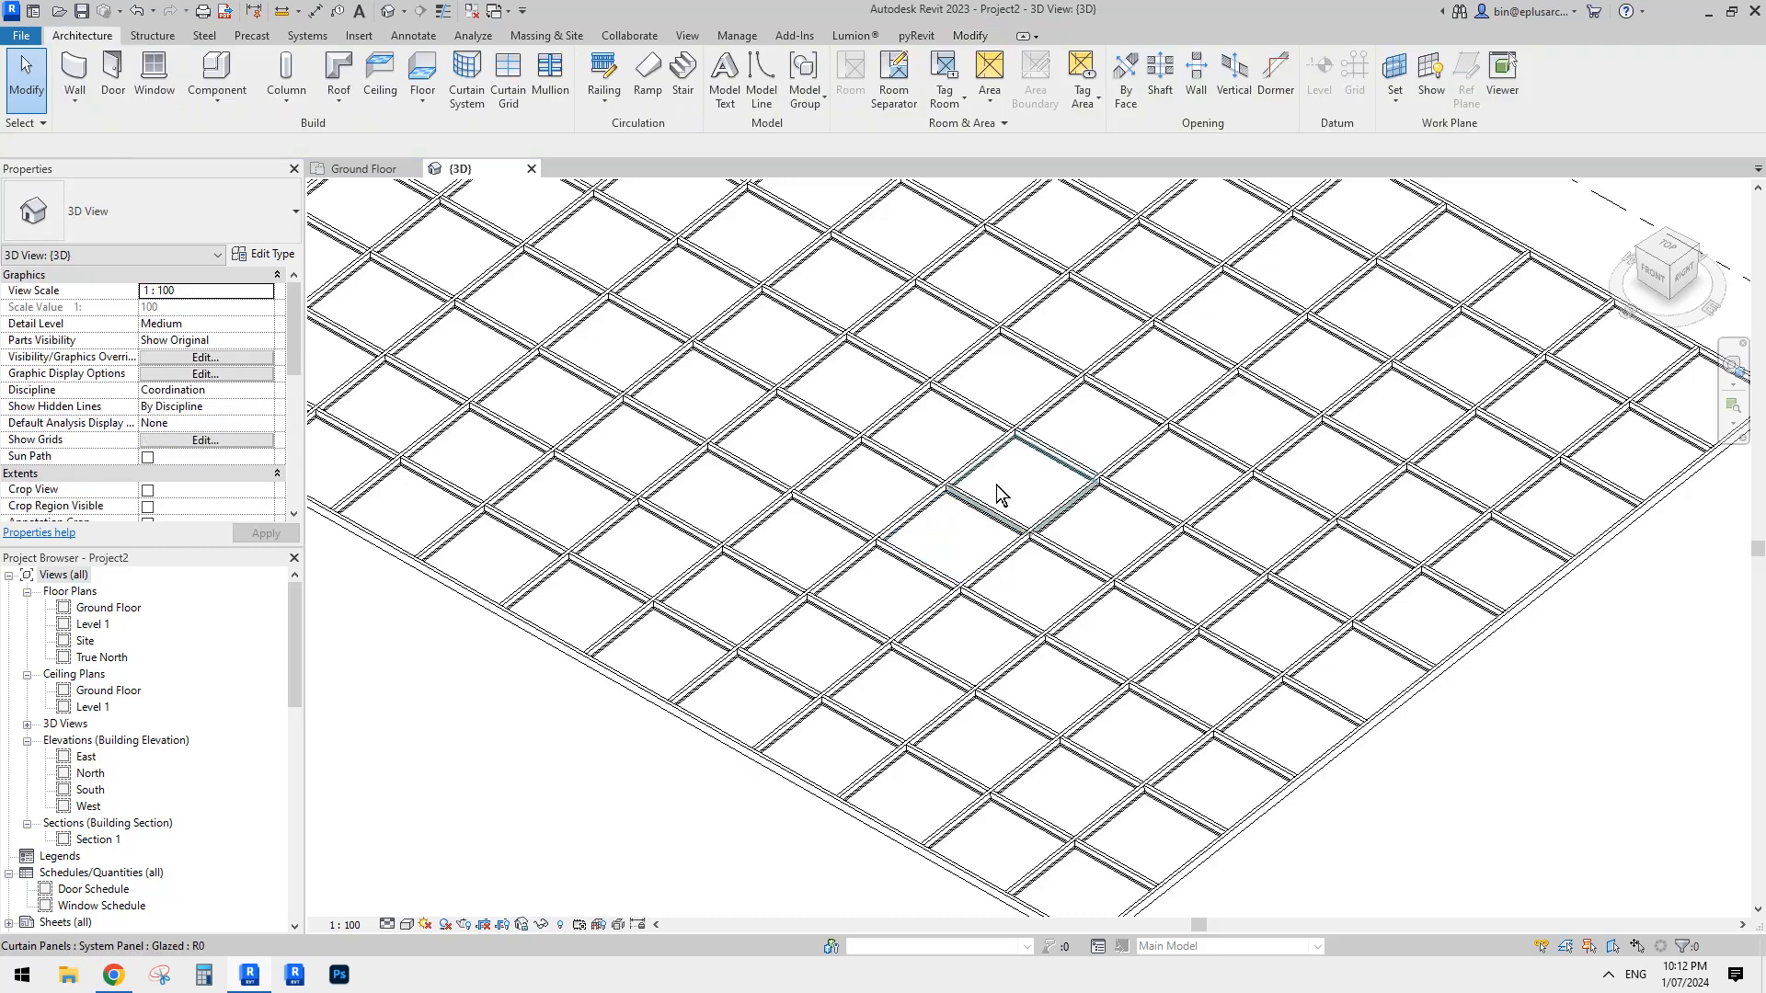
middle_click_drag(969, 519, 1075, 527)
key("Tab")
left_click(996, 528)
left_click(996, 528)
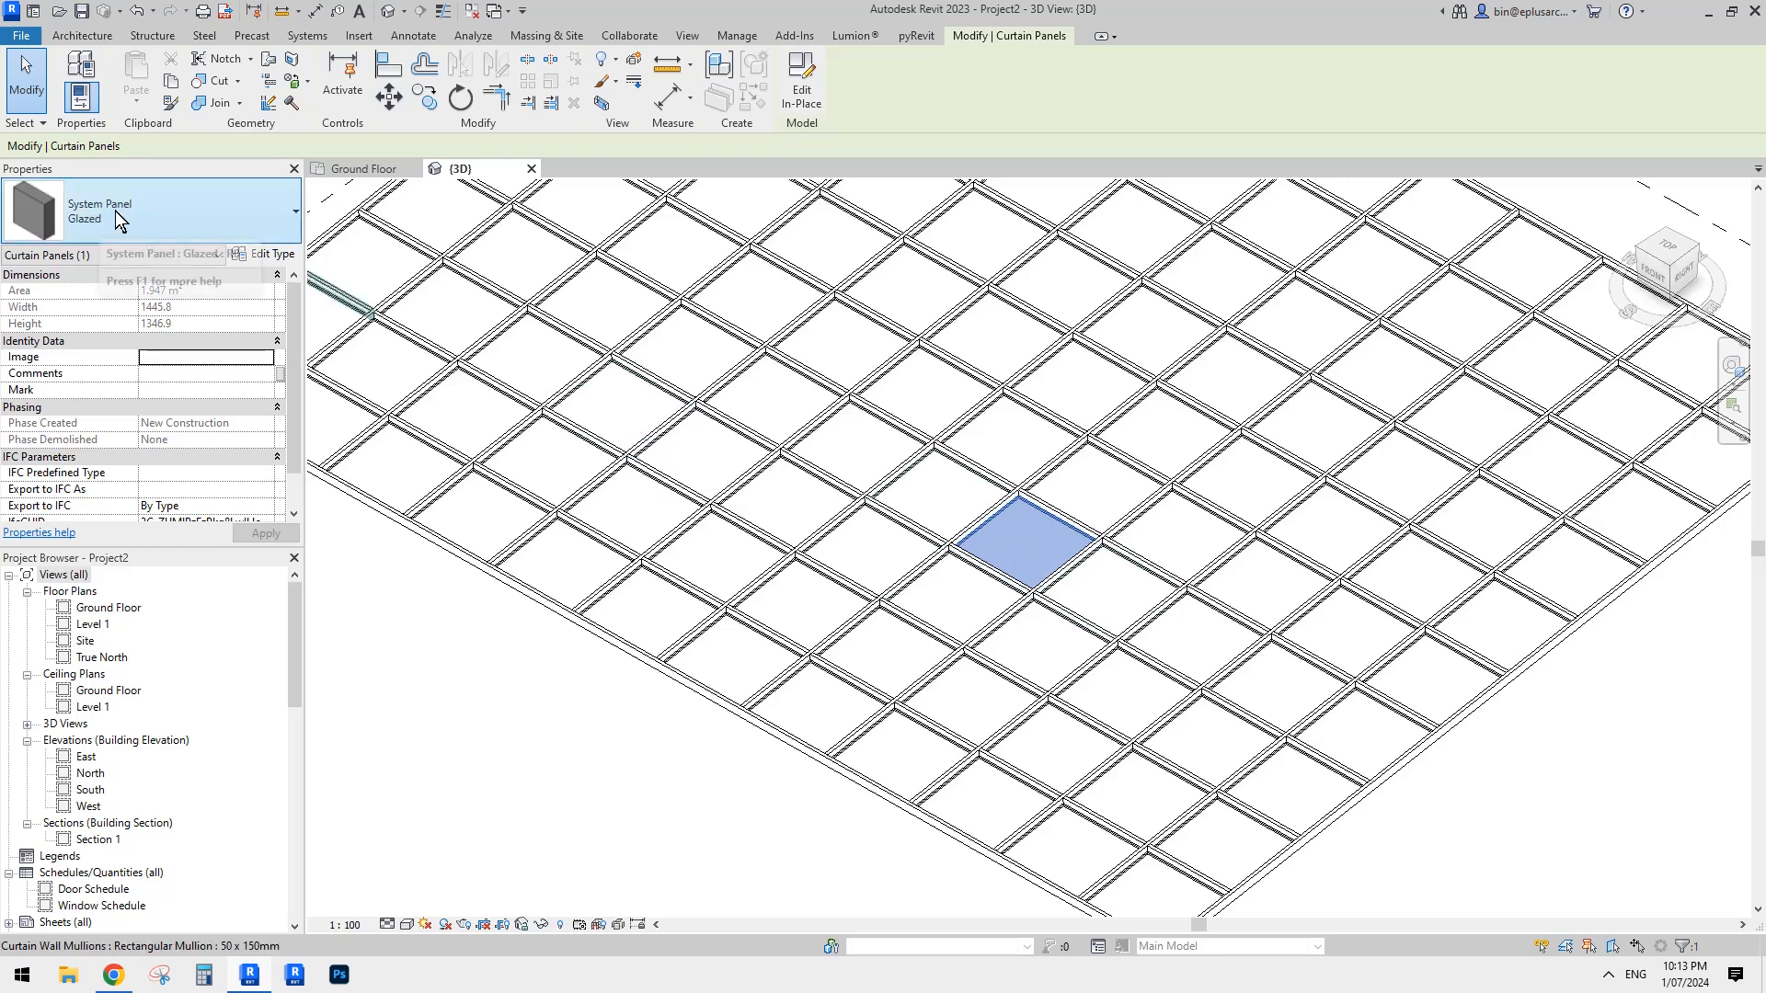
- Duplicate the selected panel's Glazed type three times as Glazed 2, Glazed 3 and Glazed 4
left_click(260, 259)
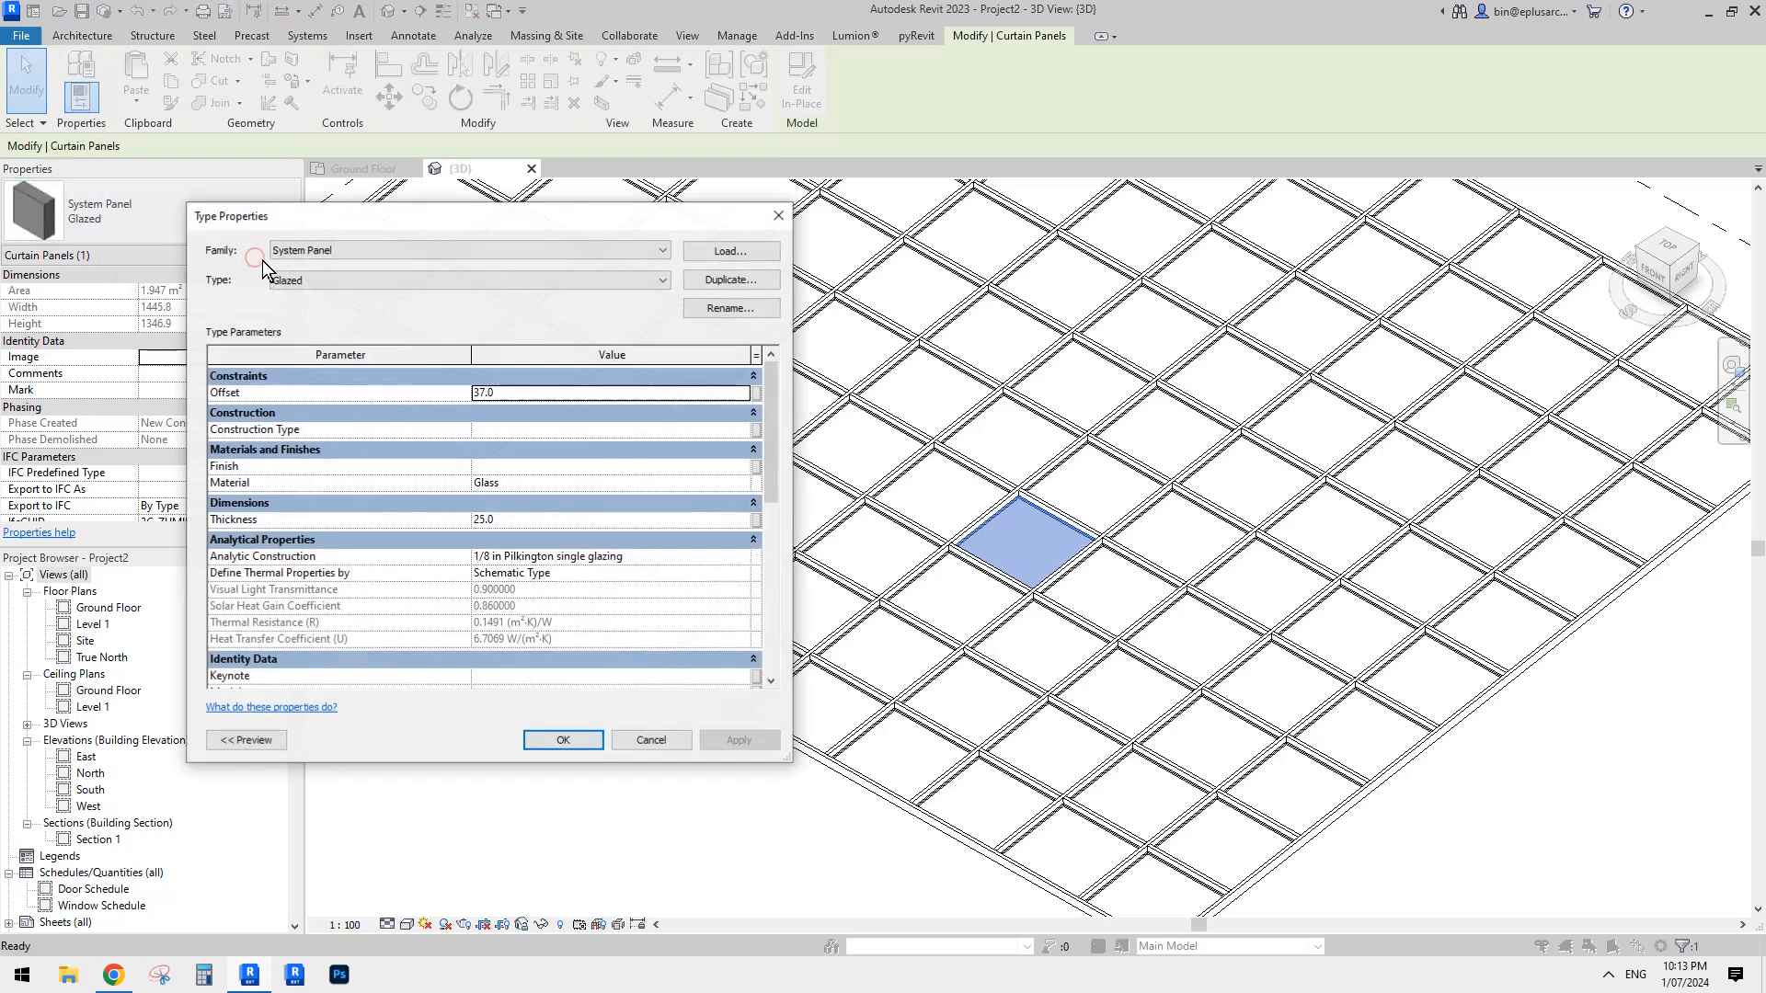
left_click(734, 282)
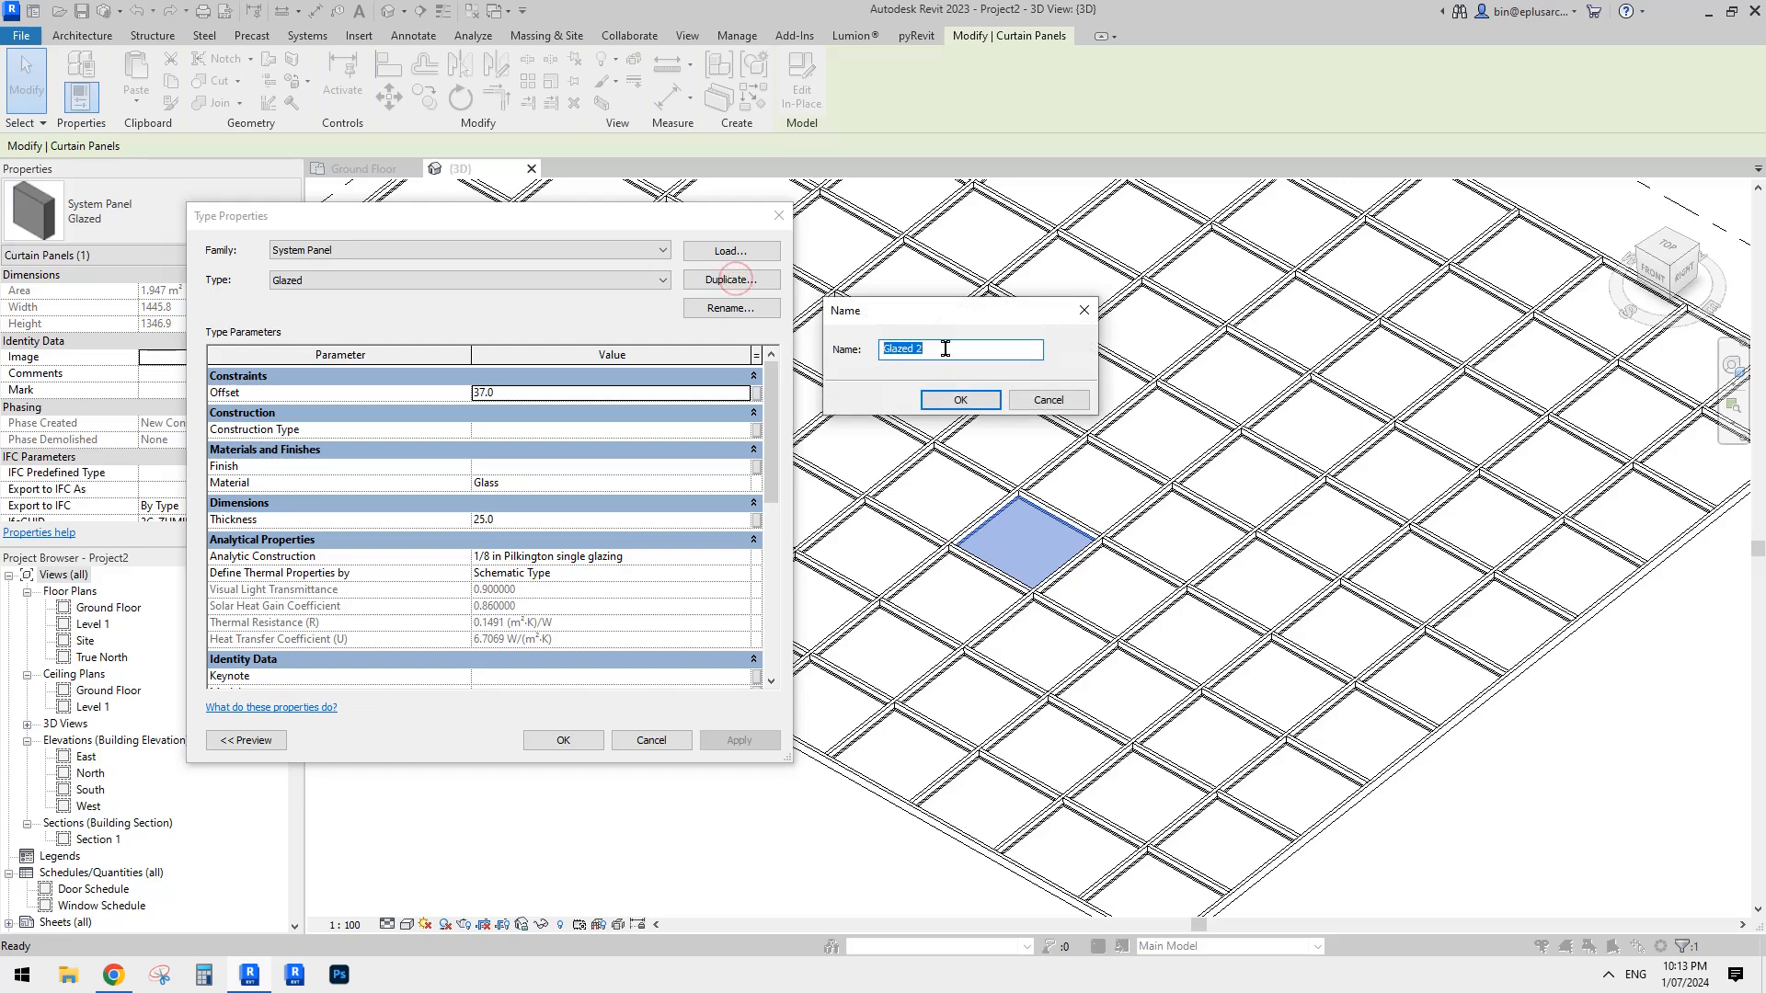
left_click(962, 401)
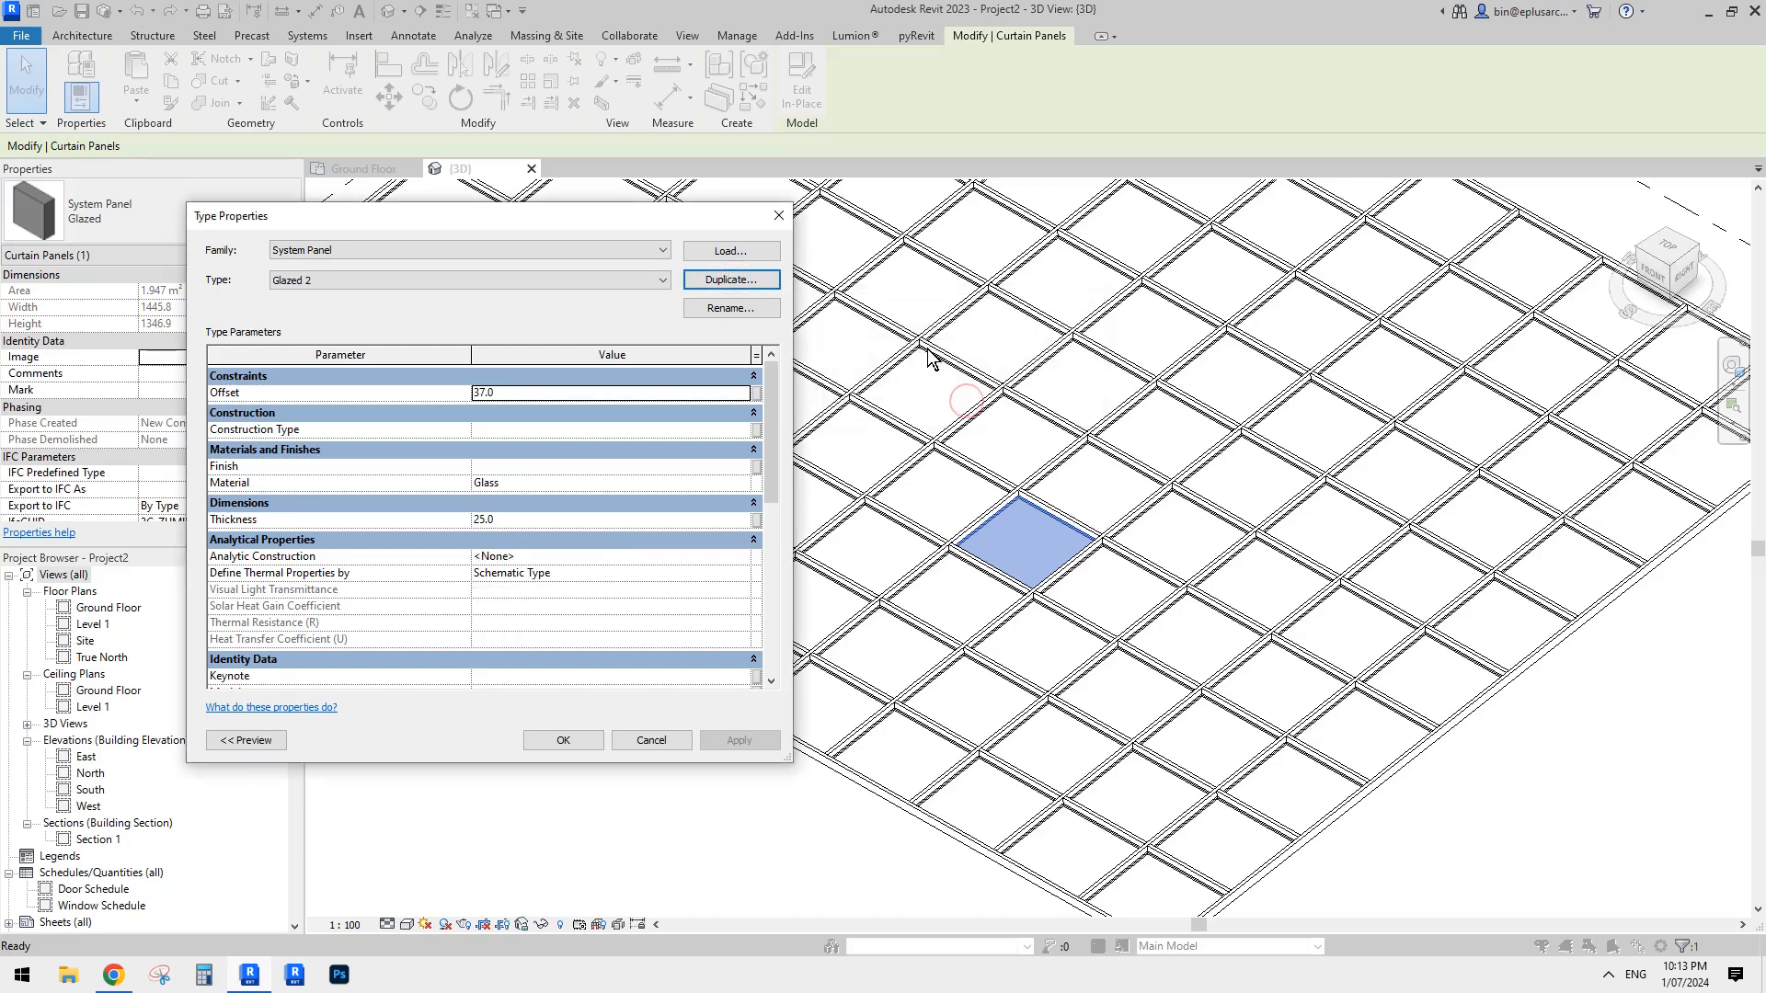
left_click(737, 281)
left_click(959, 400)
left_click(738, 278)
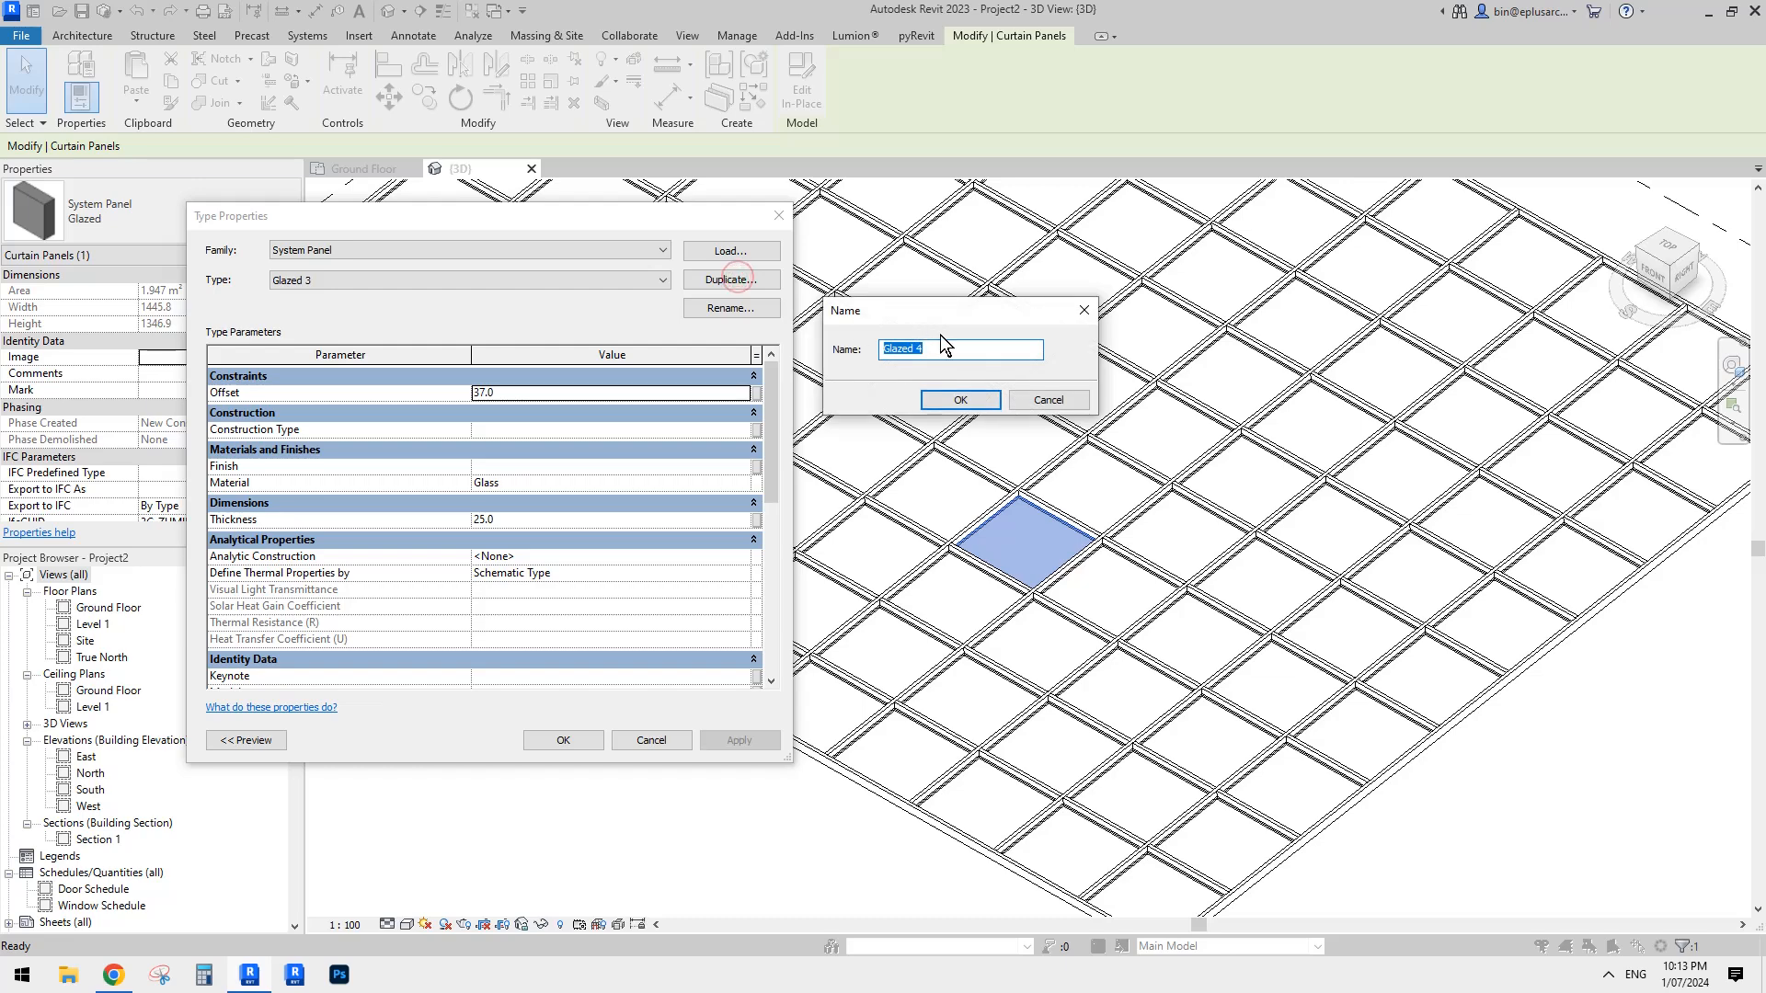
left_click(959, 401)
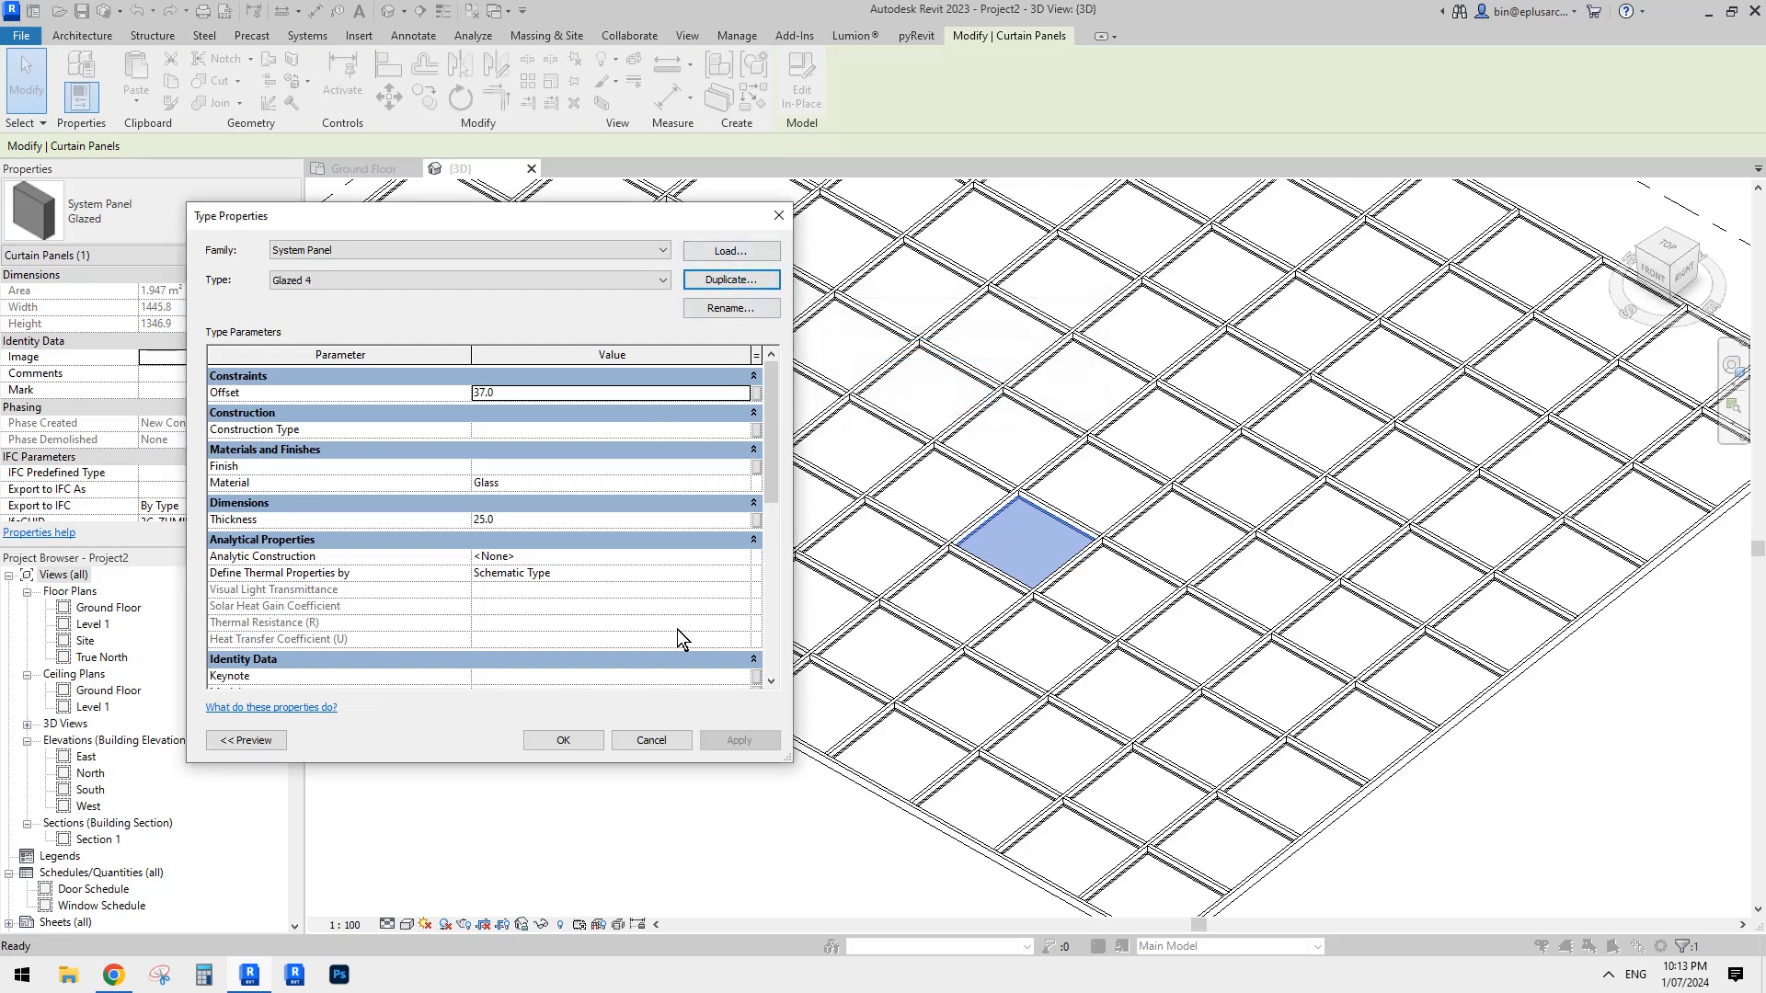
- Open the material choice for the Glazed 4 type and duplicate the Glass material with its assets as Glass 2
left_click(743, 483)
left_click(745, 486)
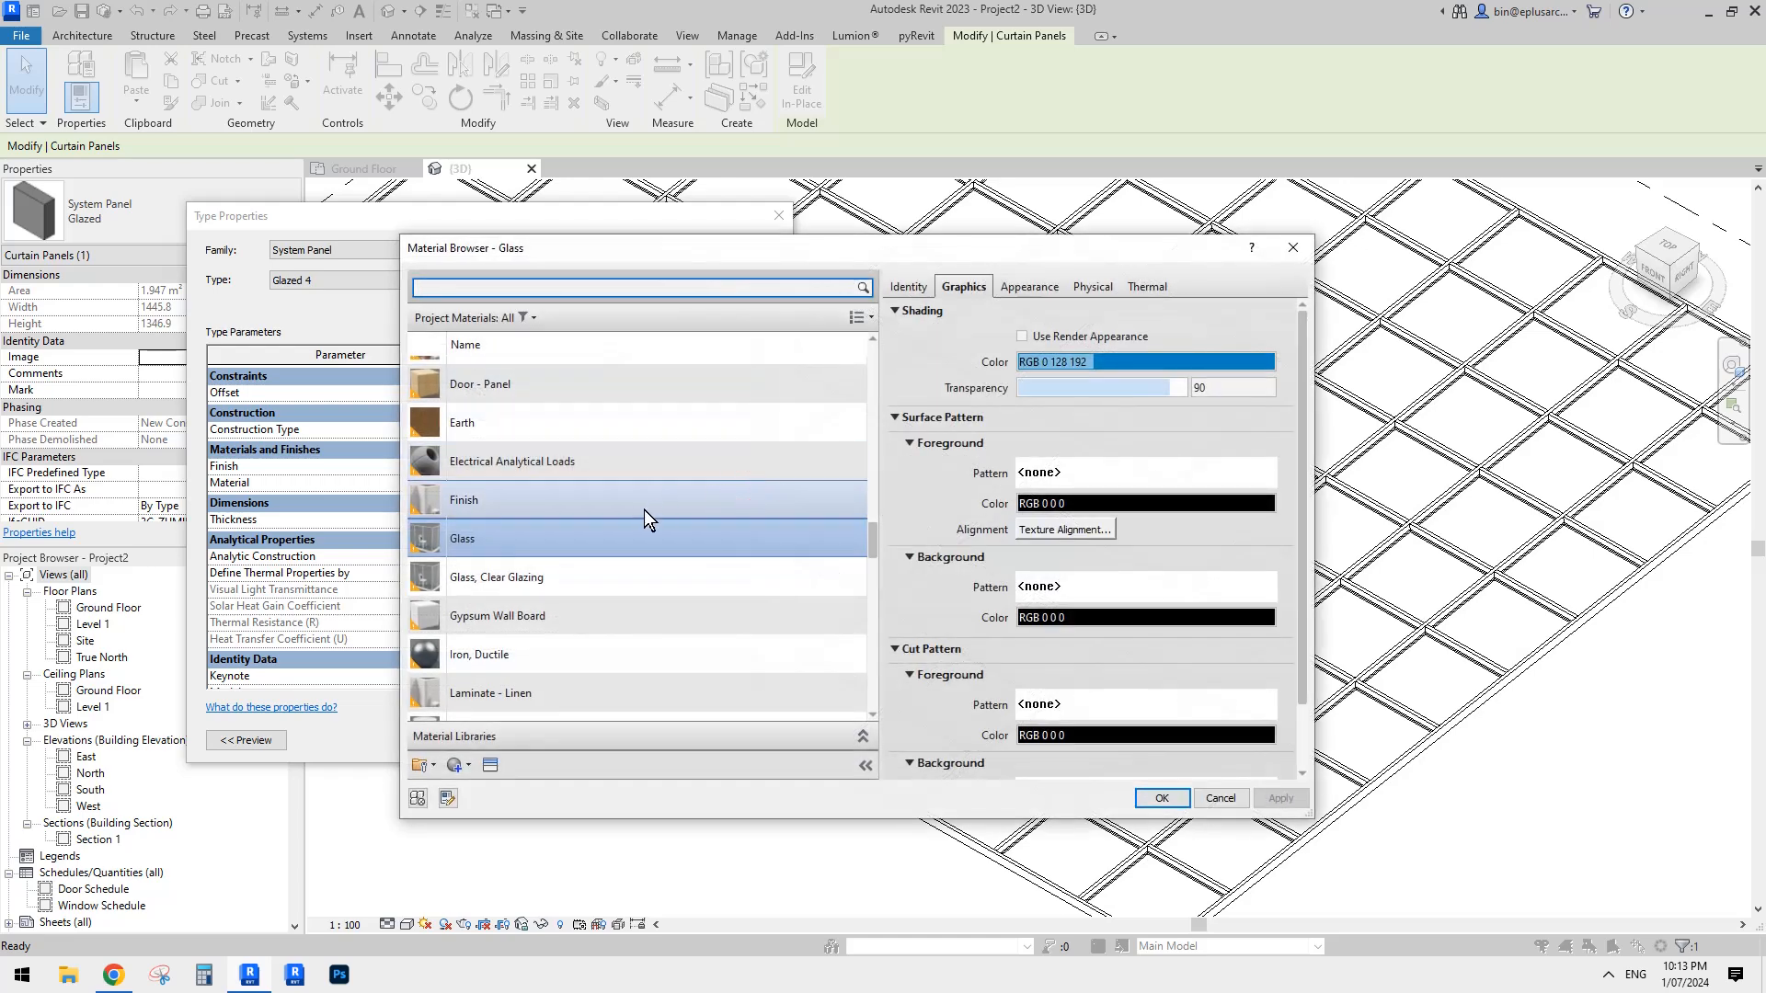
right_click(518, 529)
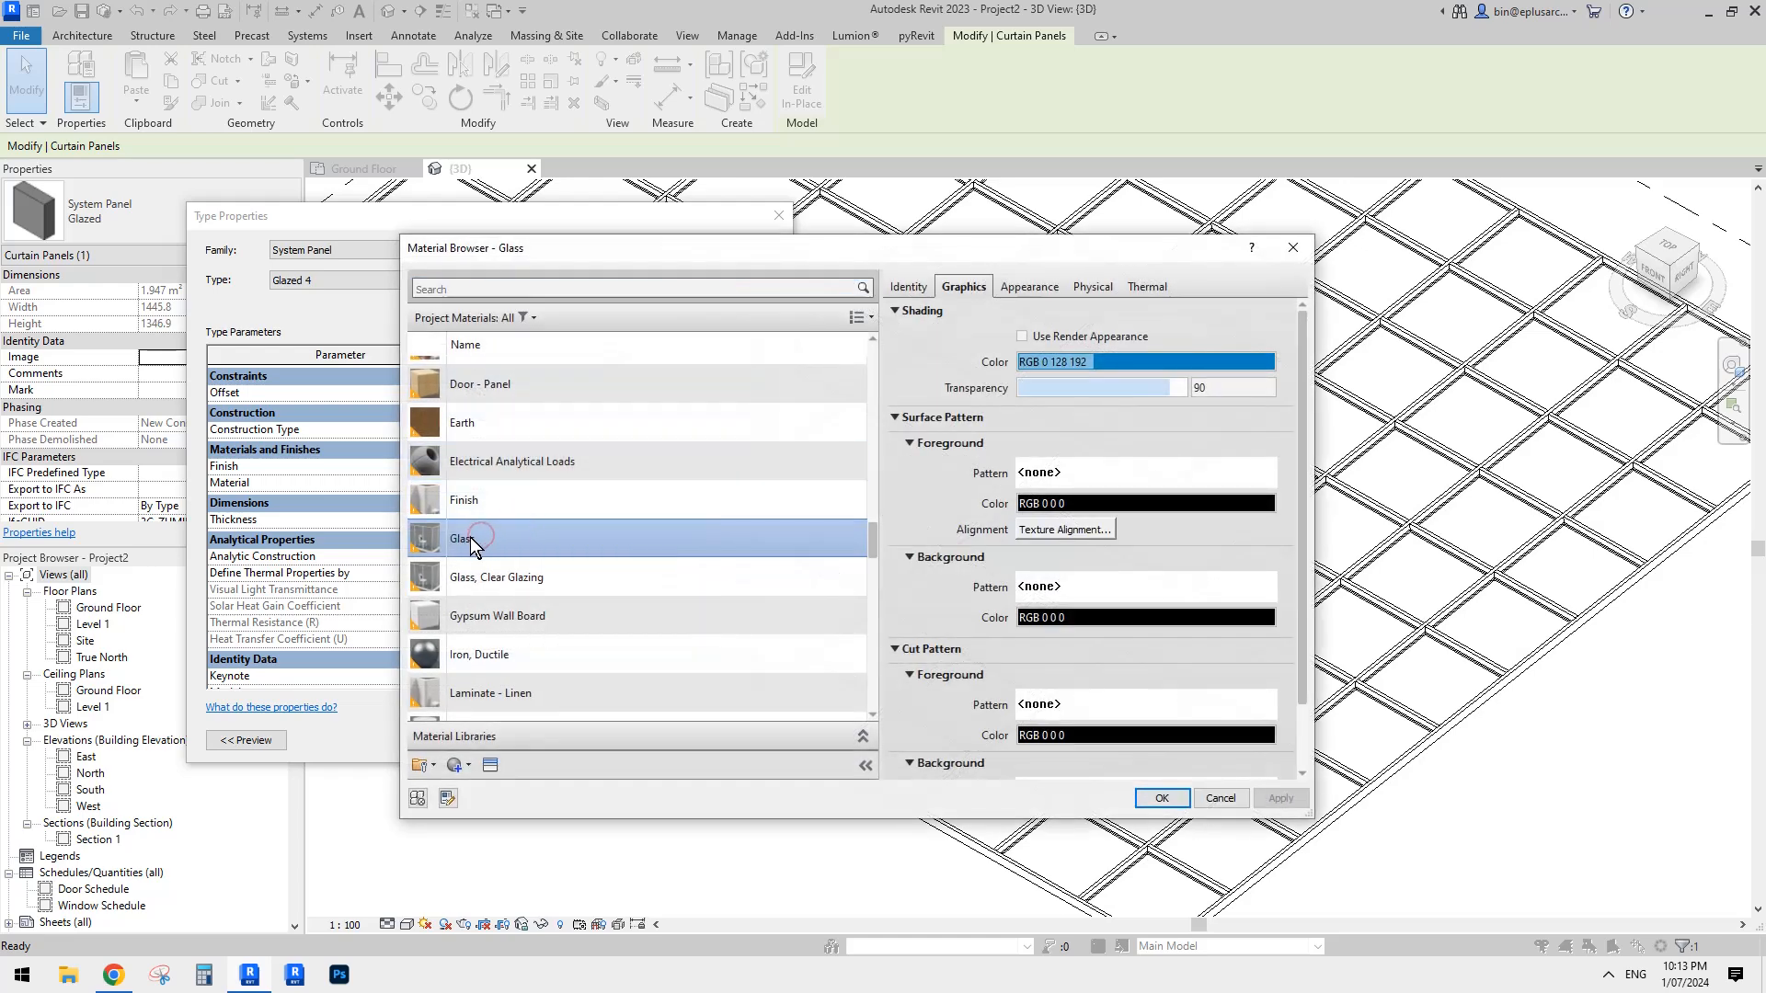
right_click(504, 545)
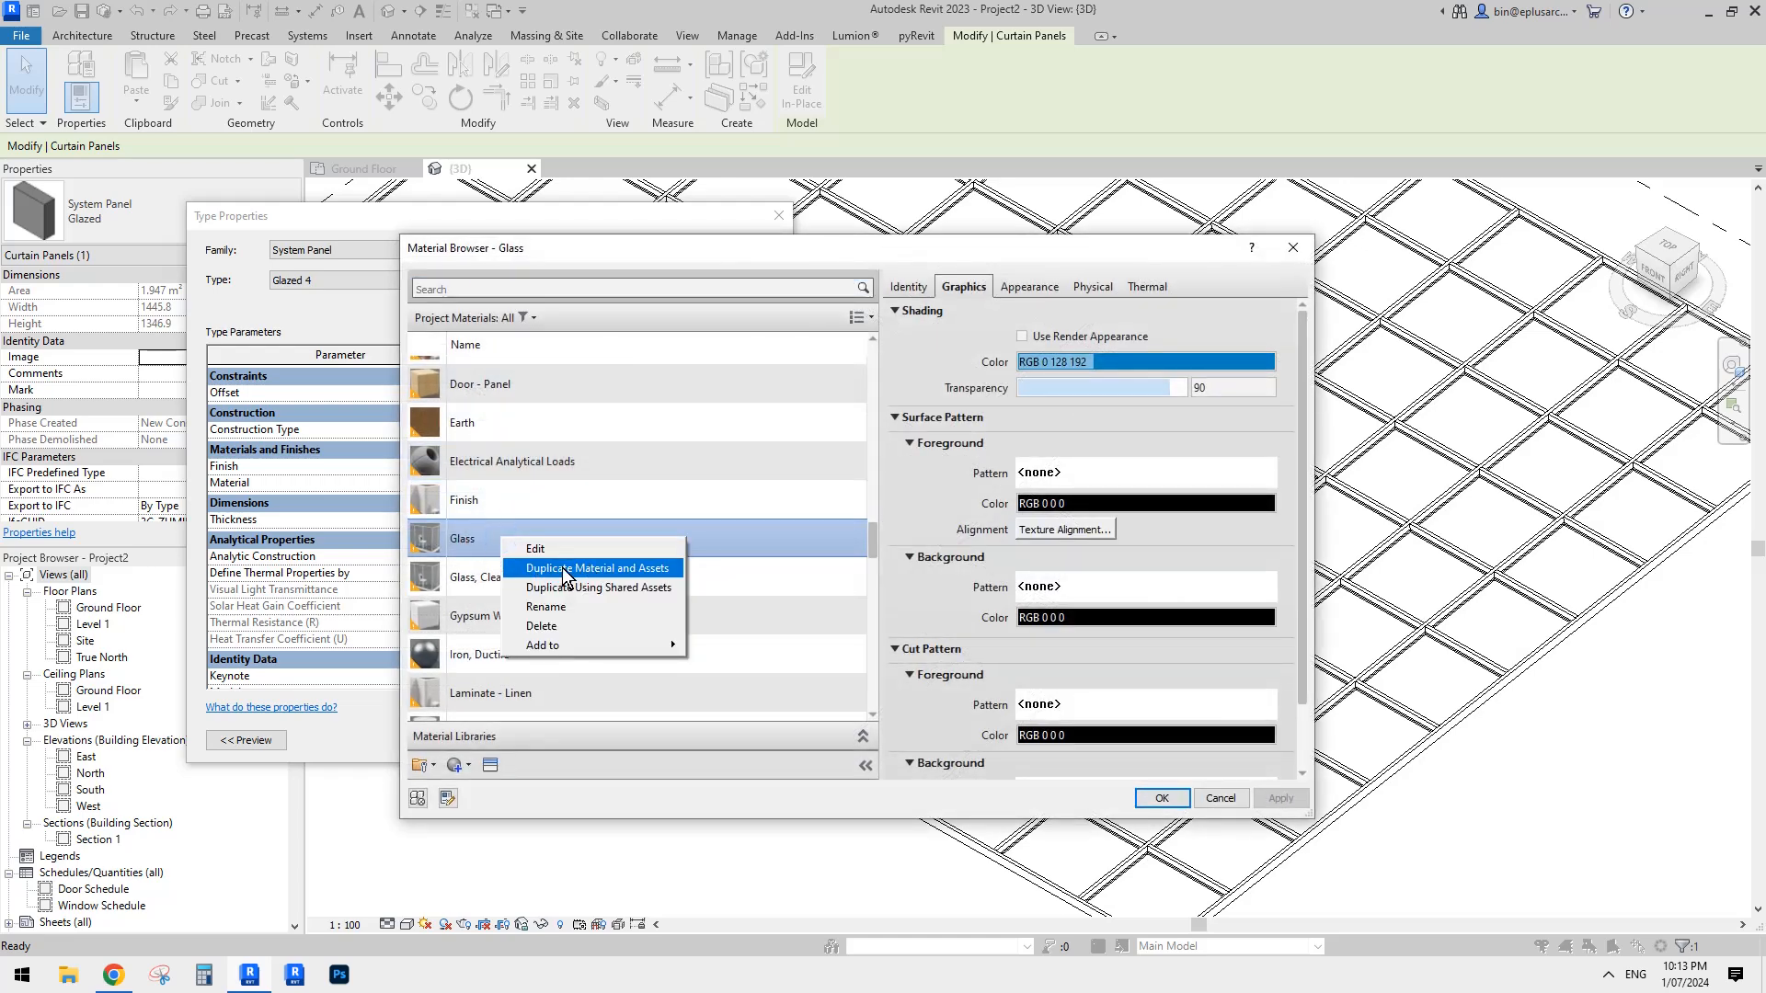
left_click(626, 569)
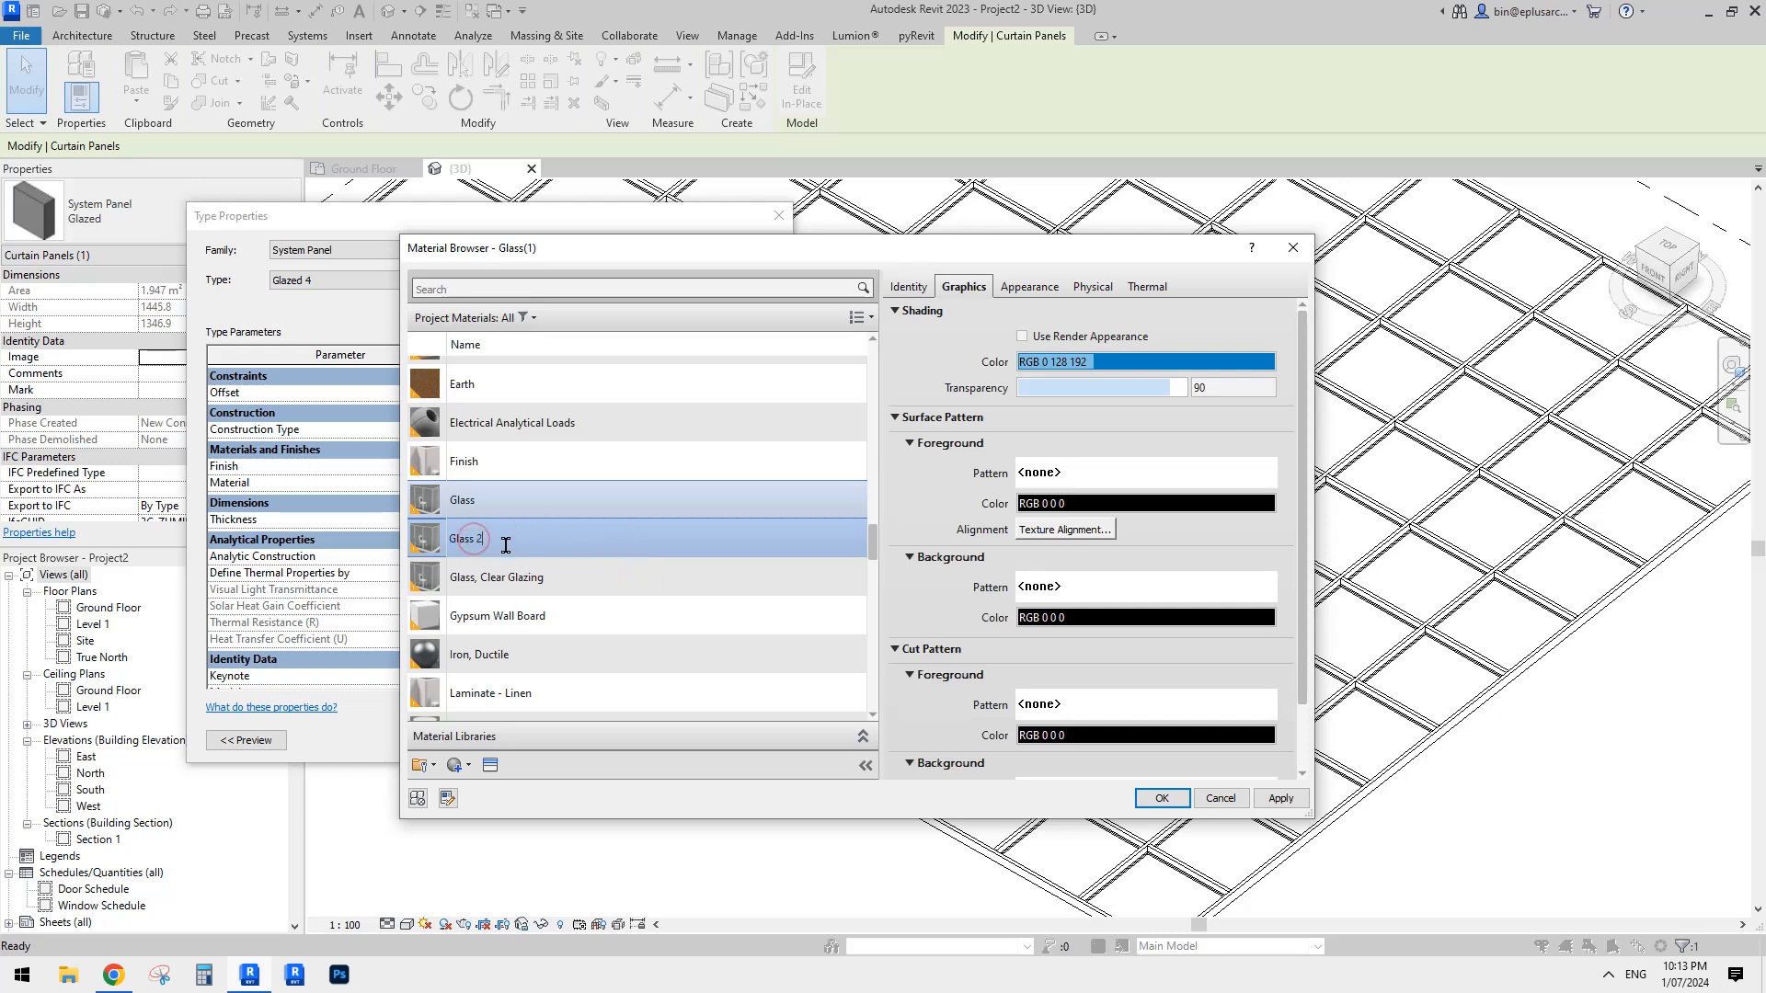
key("Return")
- Duplicate the glass material and its assets two more times, naming the copies Glass 3 and Glass 4
right_click(493, 540)
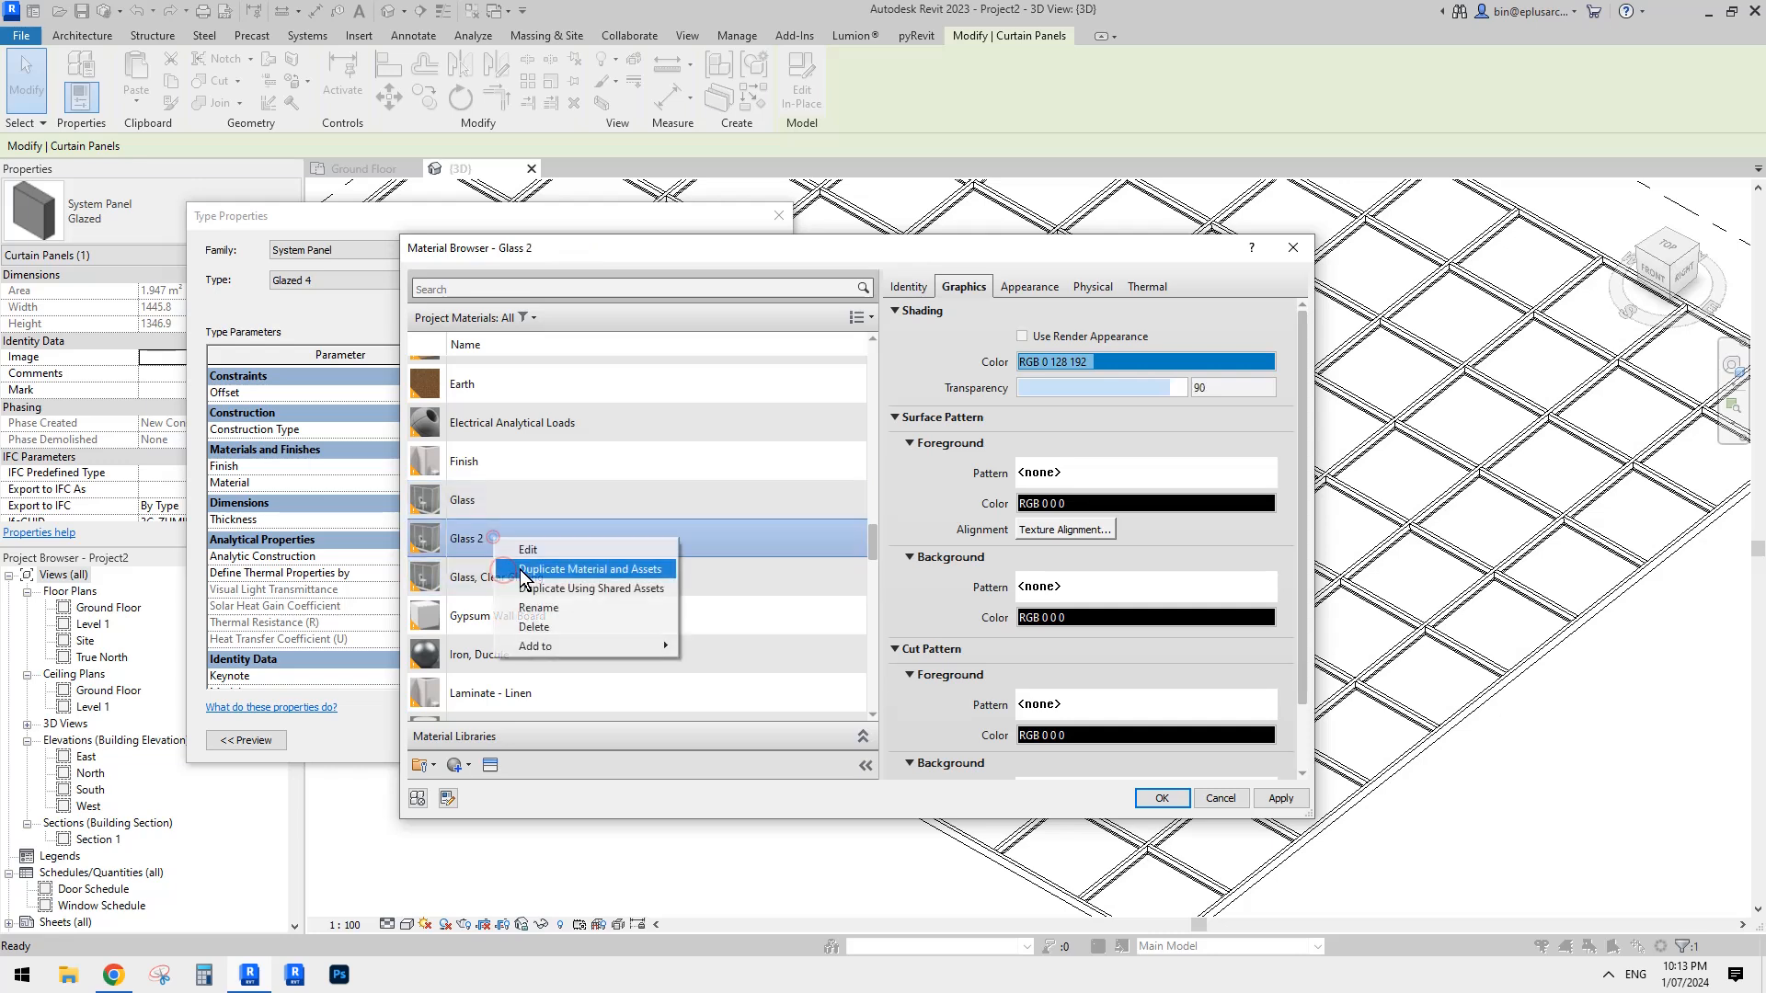
left_click(562, 564)
type("3")
left_click(545, 578)
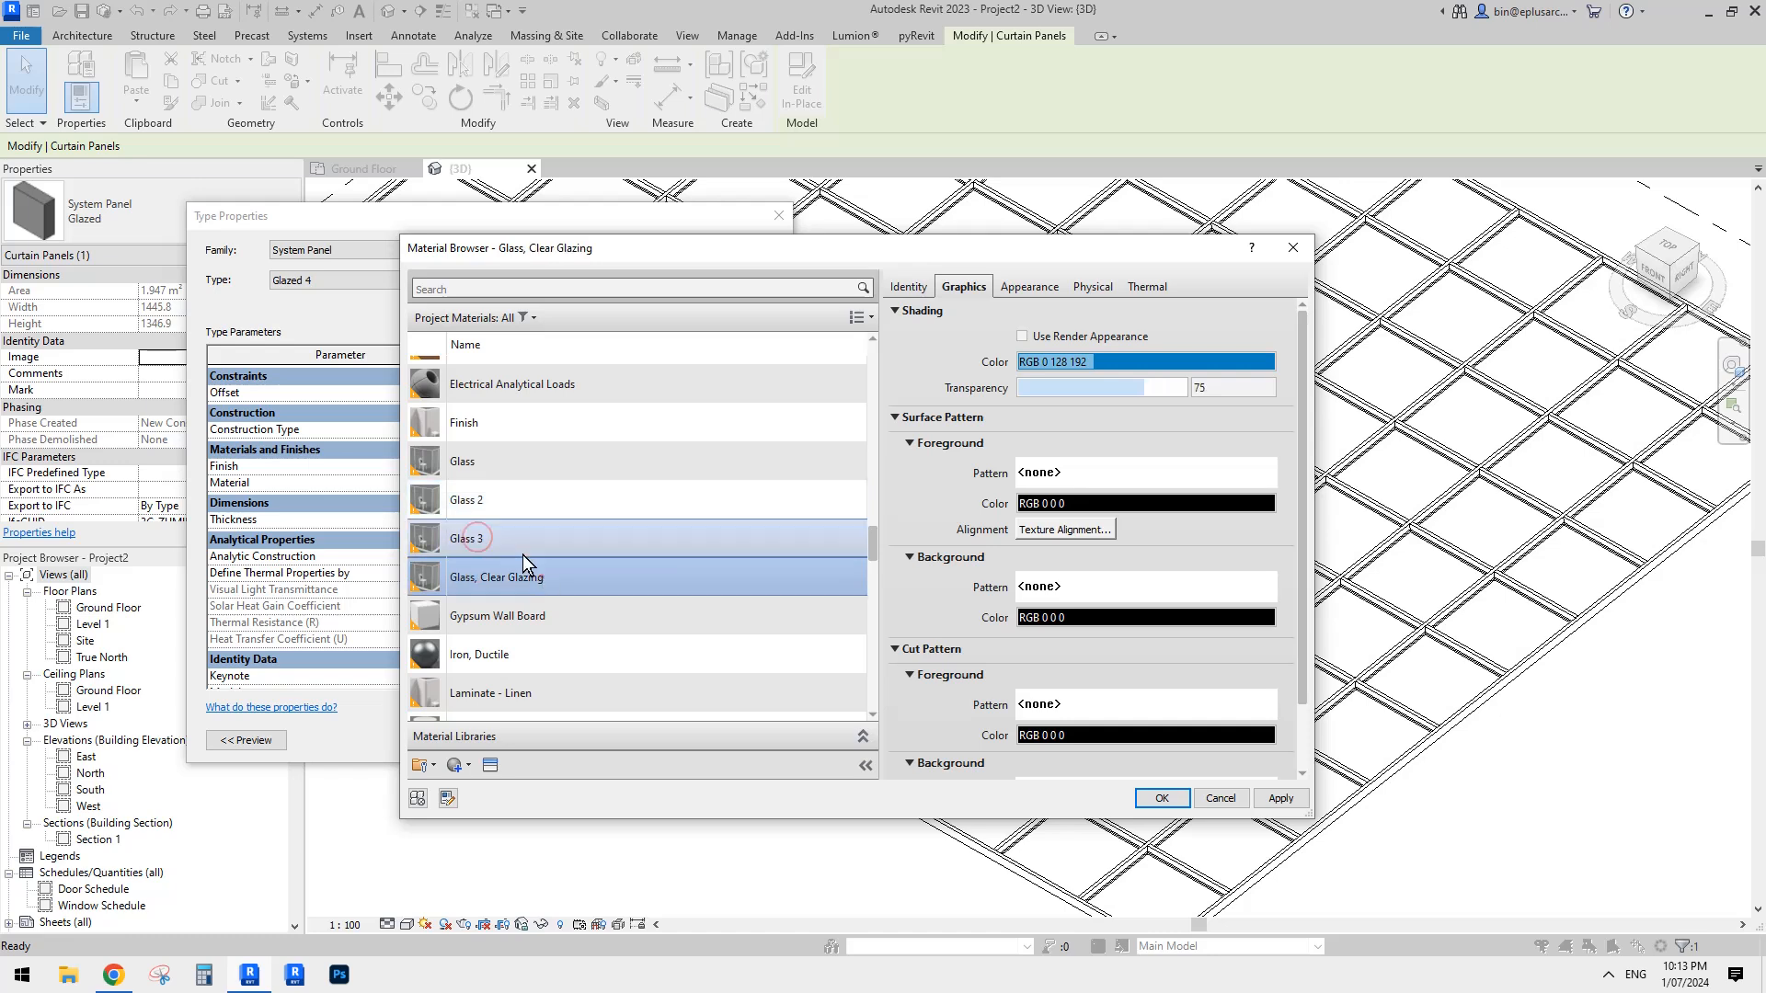
right_click(504, 537)
left_click(554, 563)
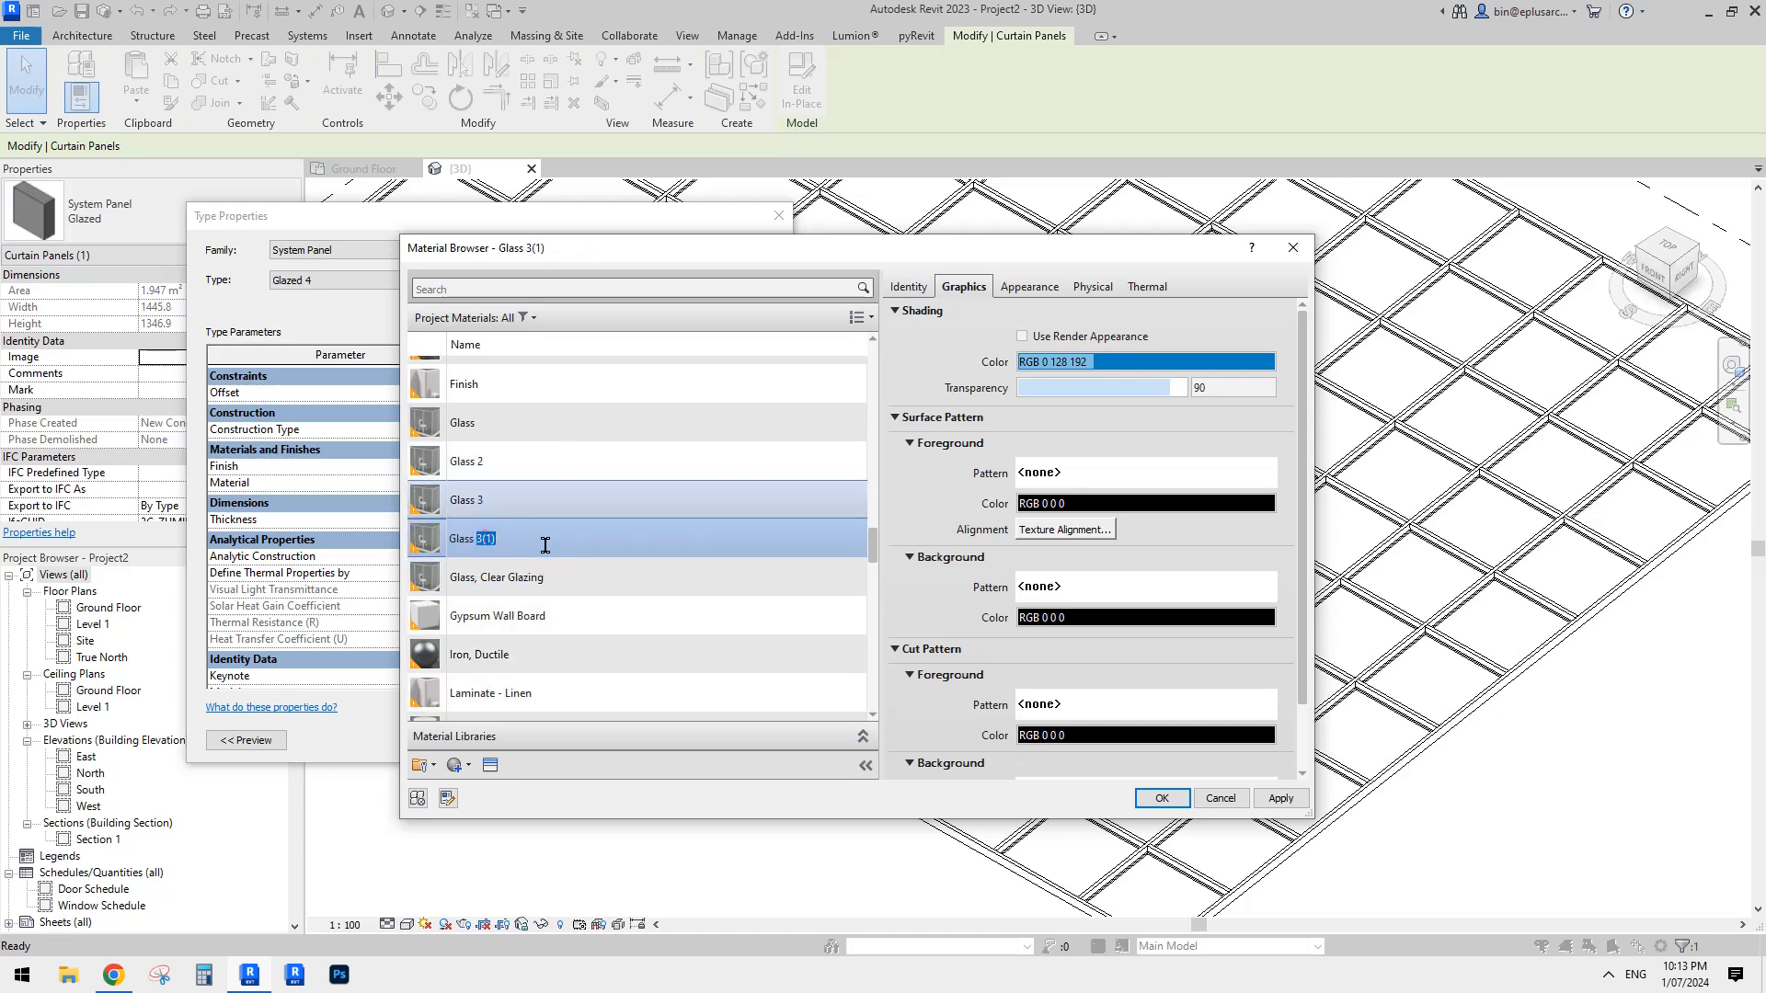
type("4")
left_click(533, 577)
- Set the Glass 4 material's shading colour to red, RGB 255 0 0
left_click(523, 533)
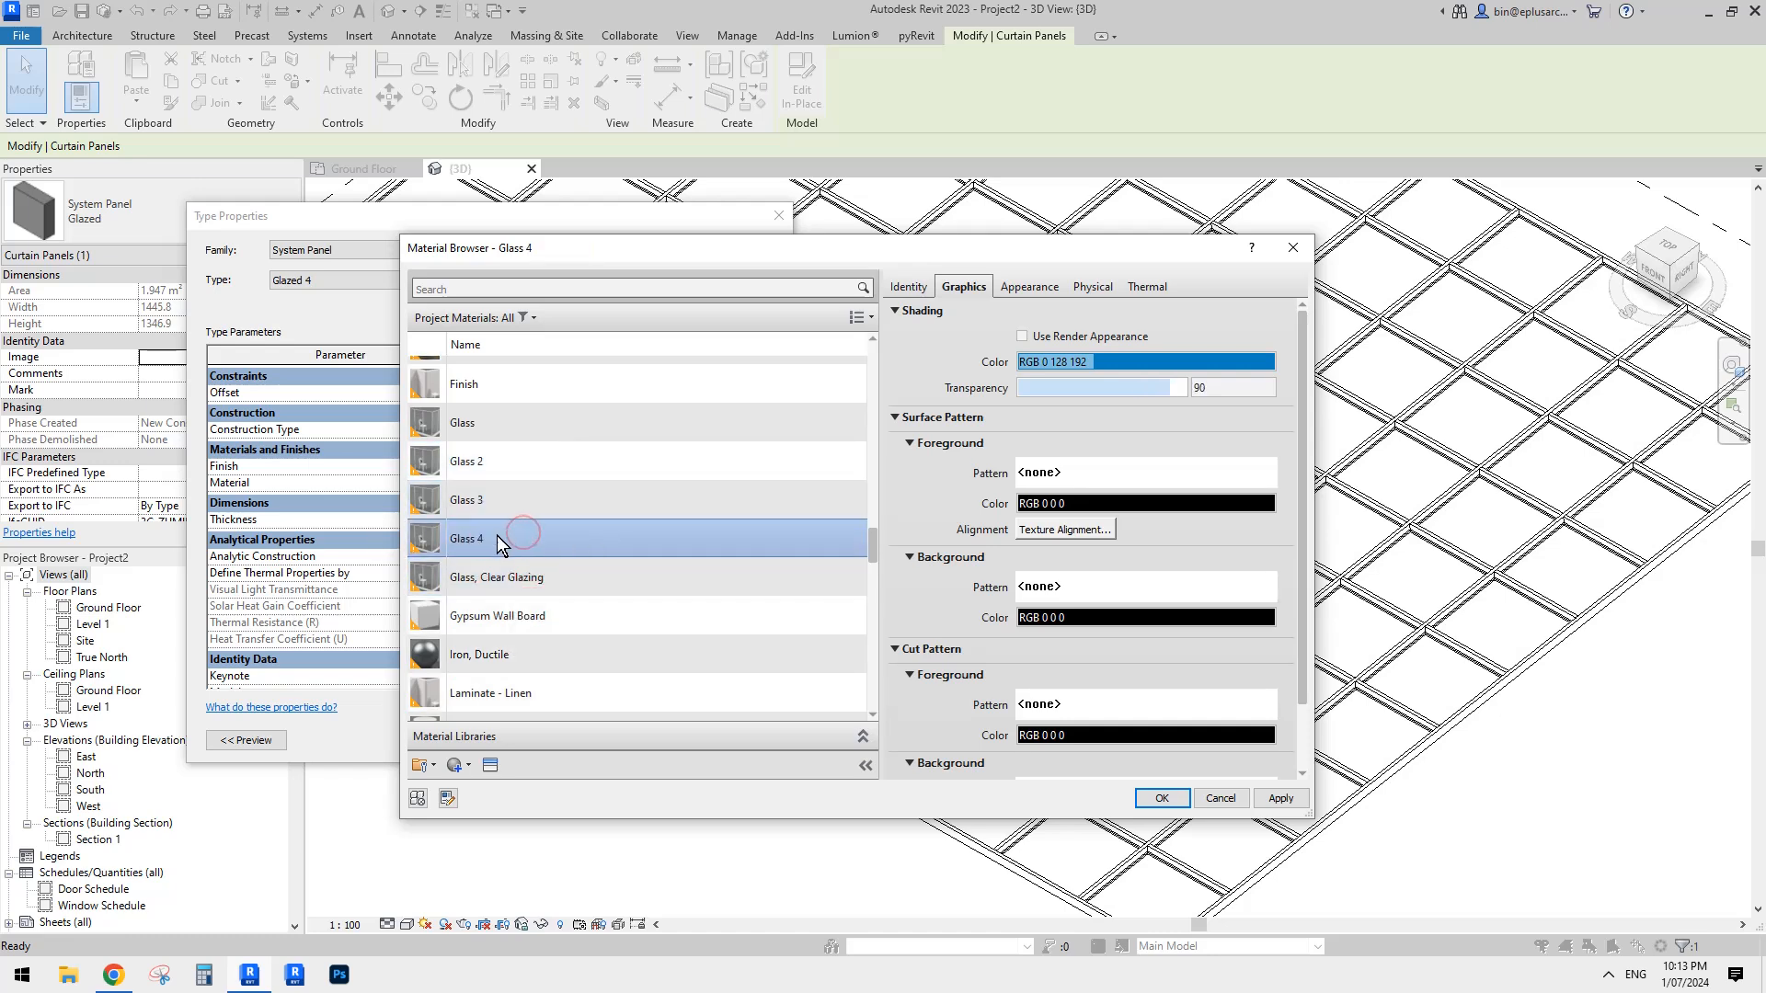
left_click(1139, 364)
left_click(690, 550)
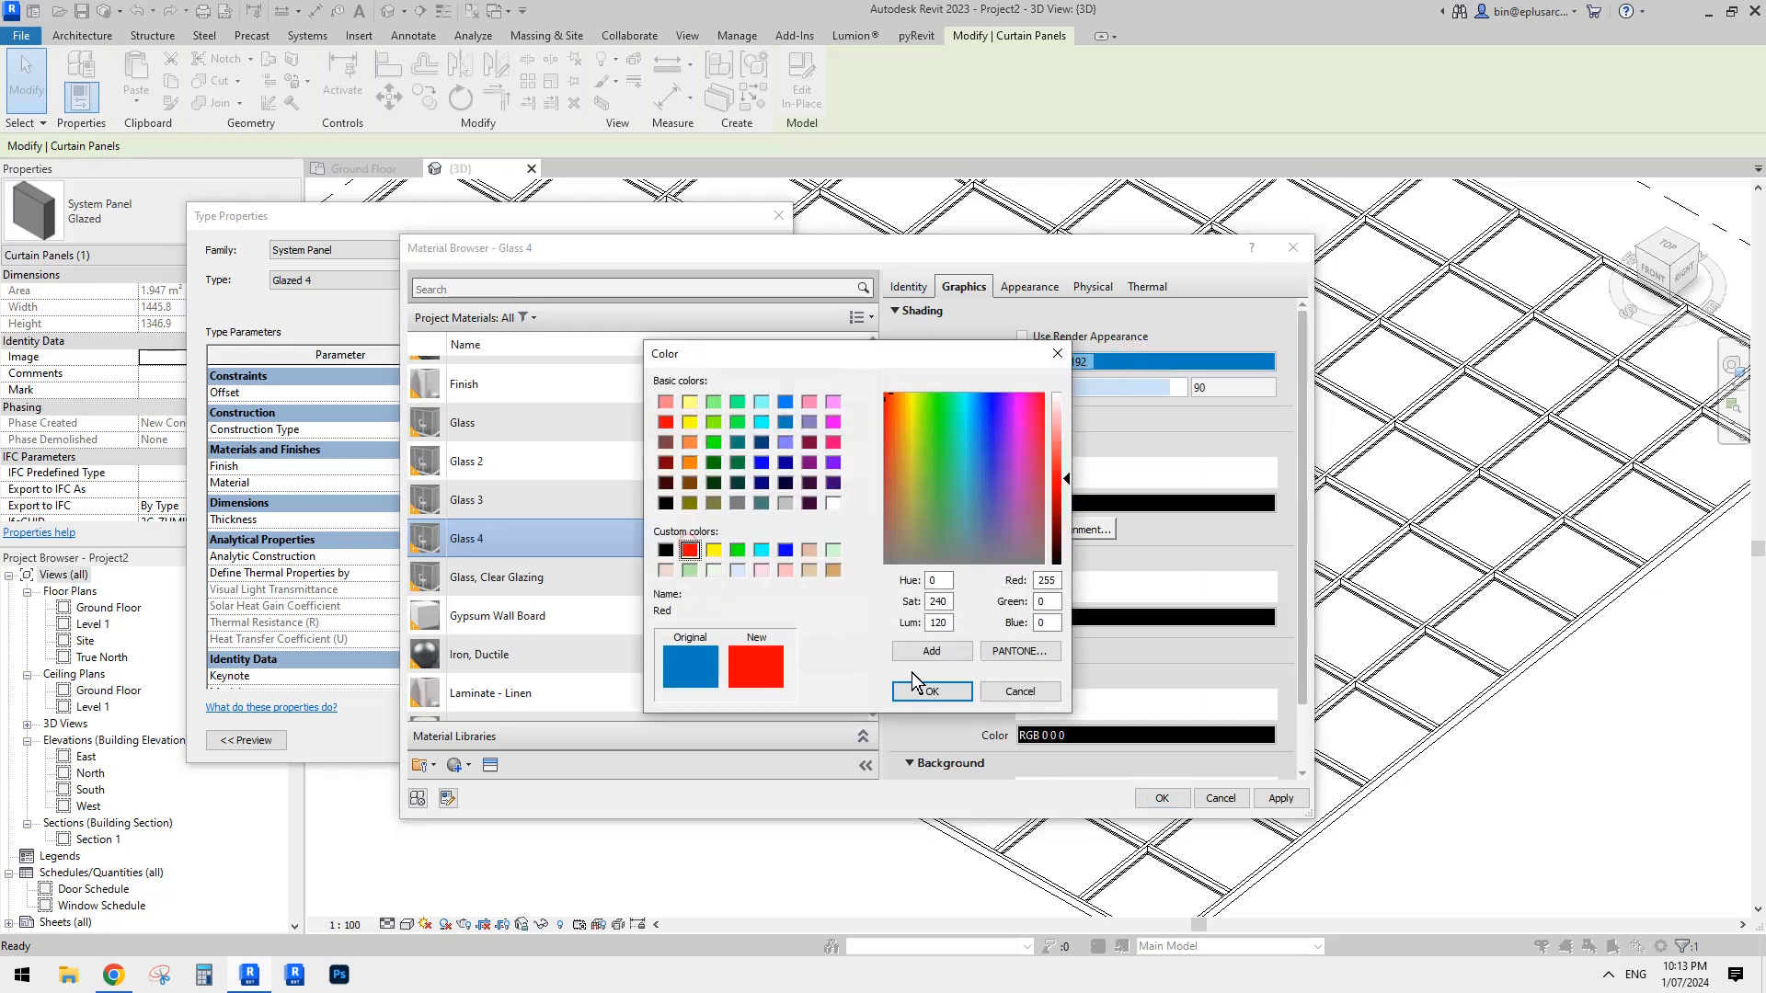
left_click(930, 691)
- Set the Glass 3 material's shading colour to yellow, RGB 255 255 0
left_click(510, 505)
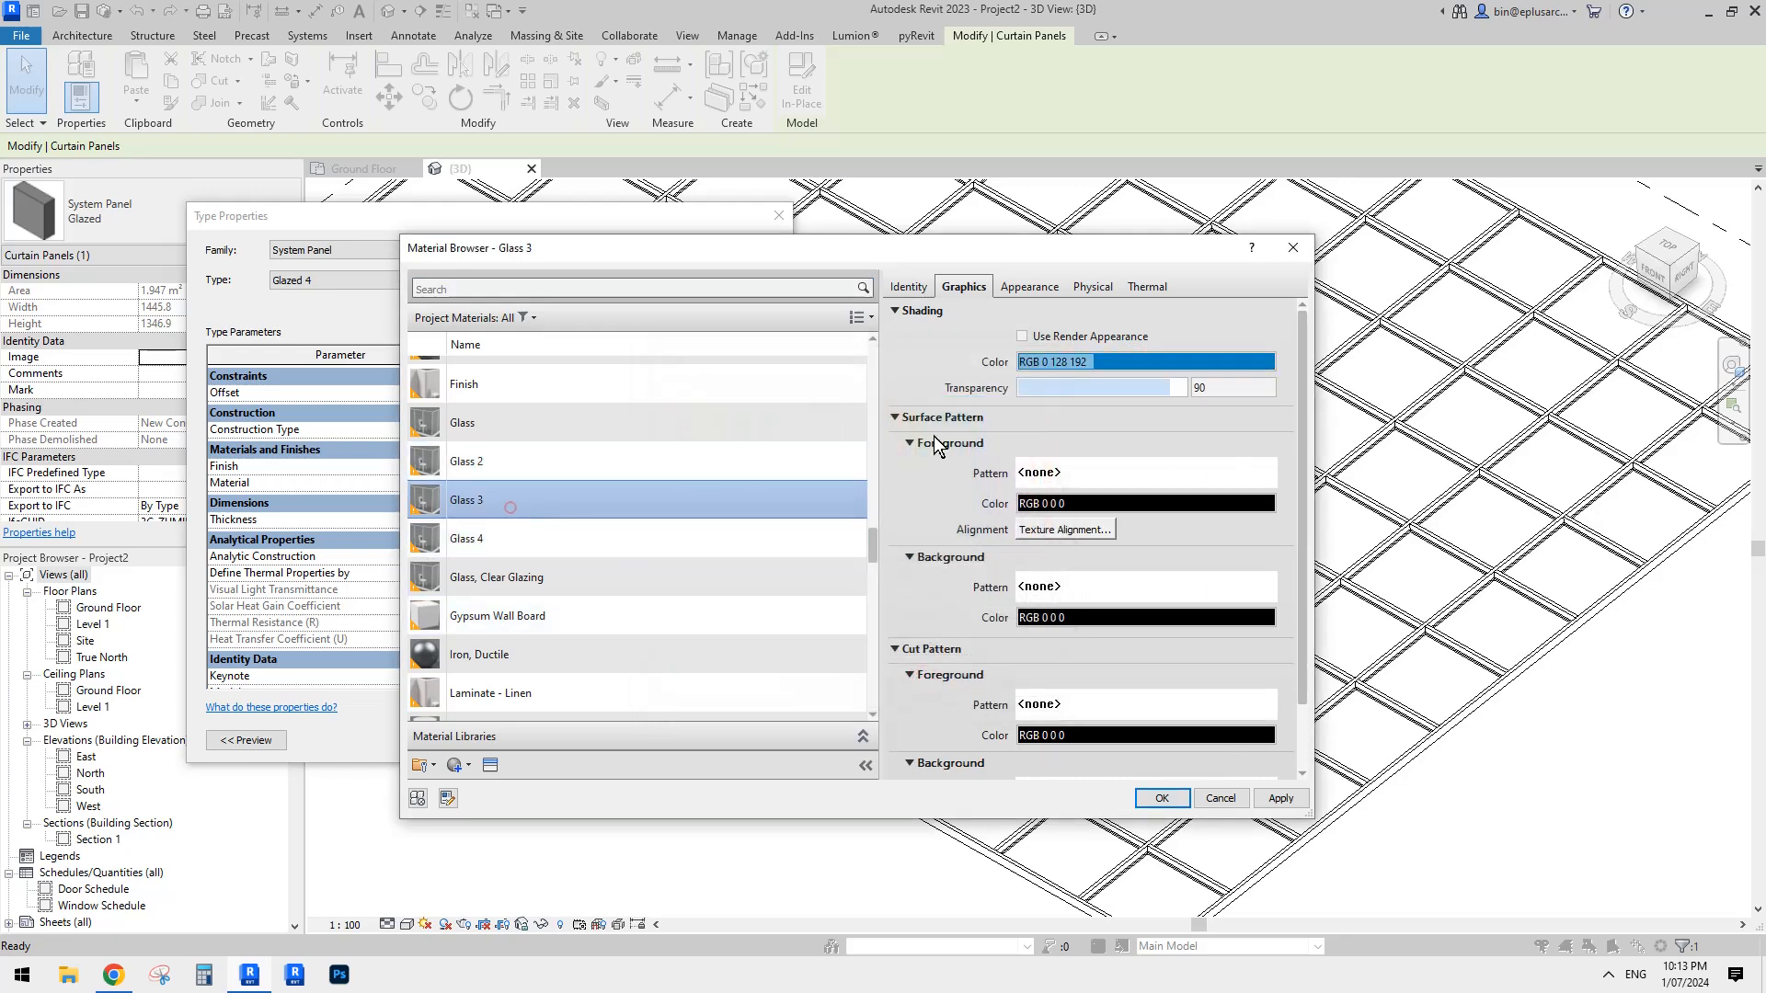
left_click(1120, 368)
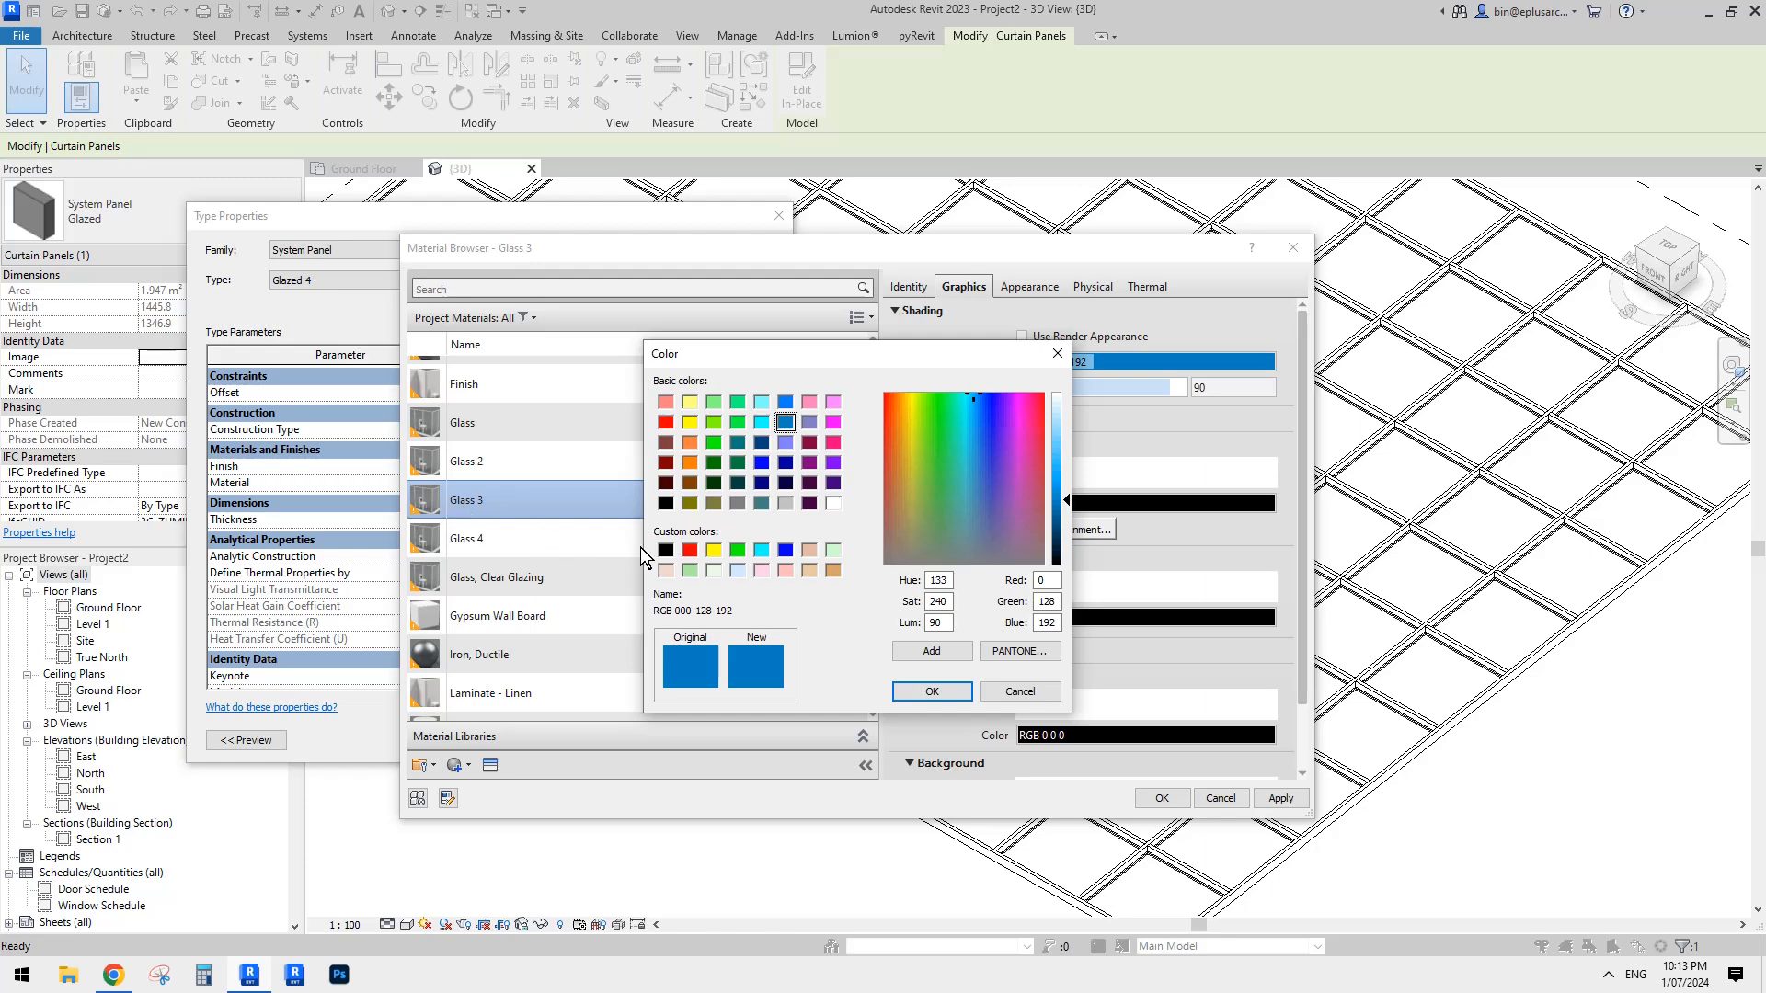
left_click(713, 550)
left_click(931, 691)
- Set the Glass 2 material's shading colour to green, RGB 0 255 0
left_click(445, 464)
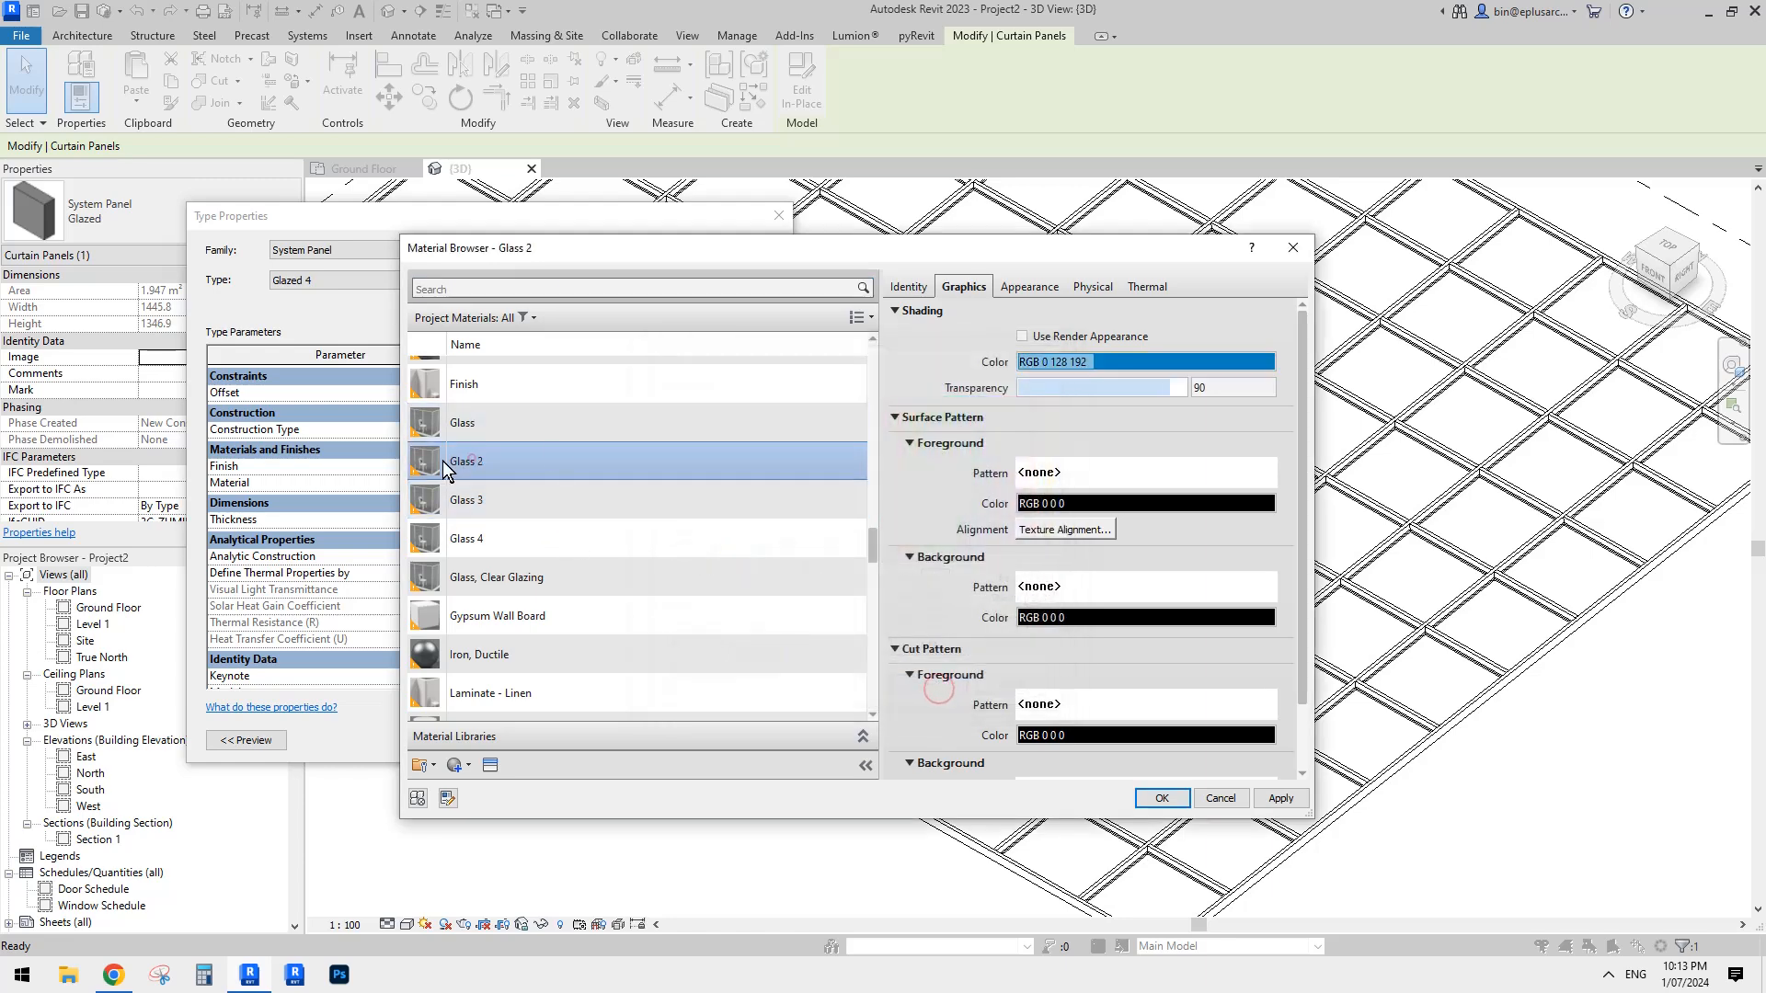
left_click(1130, 364)
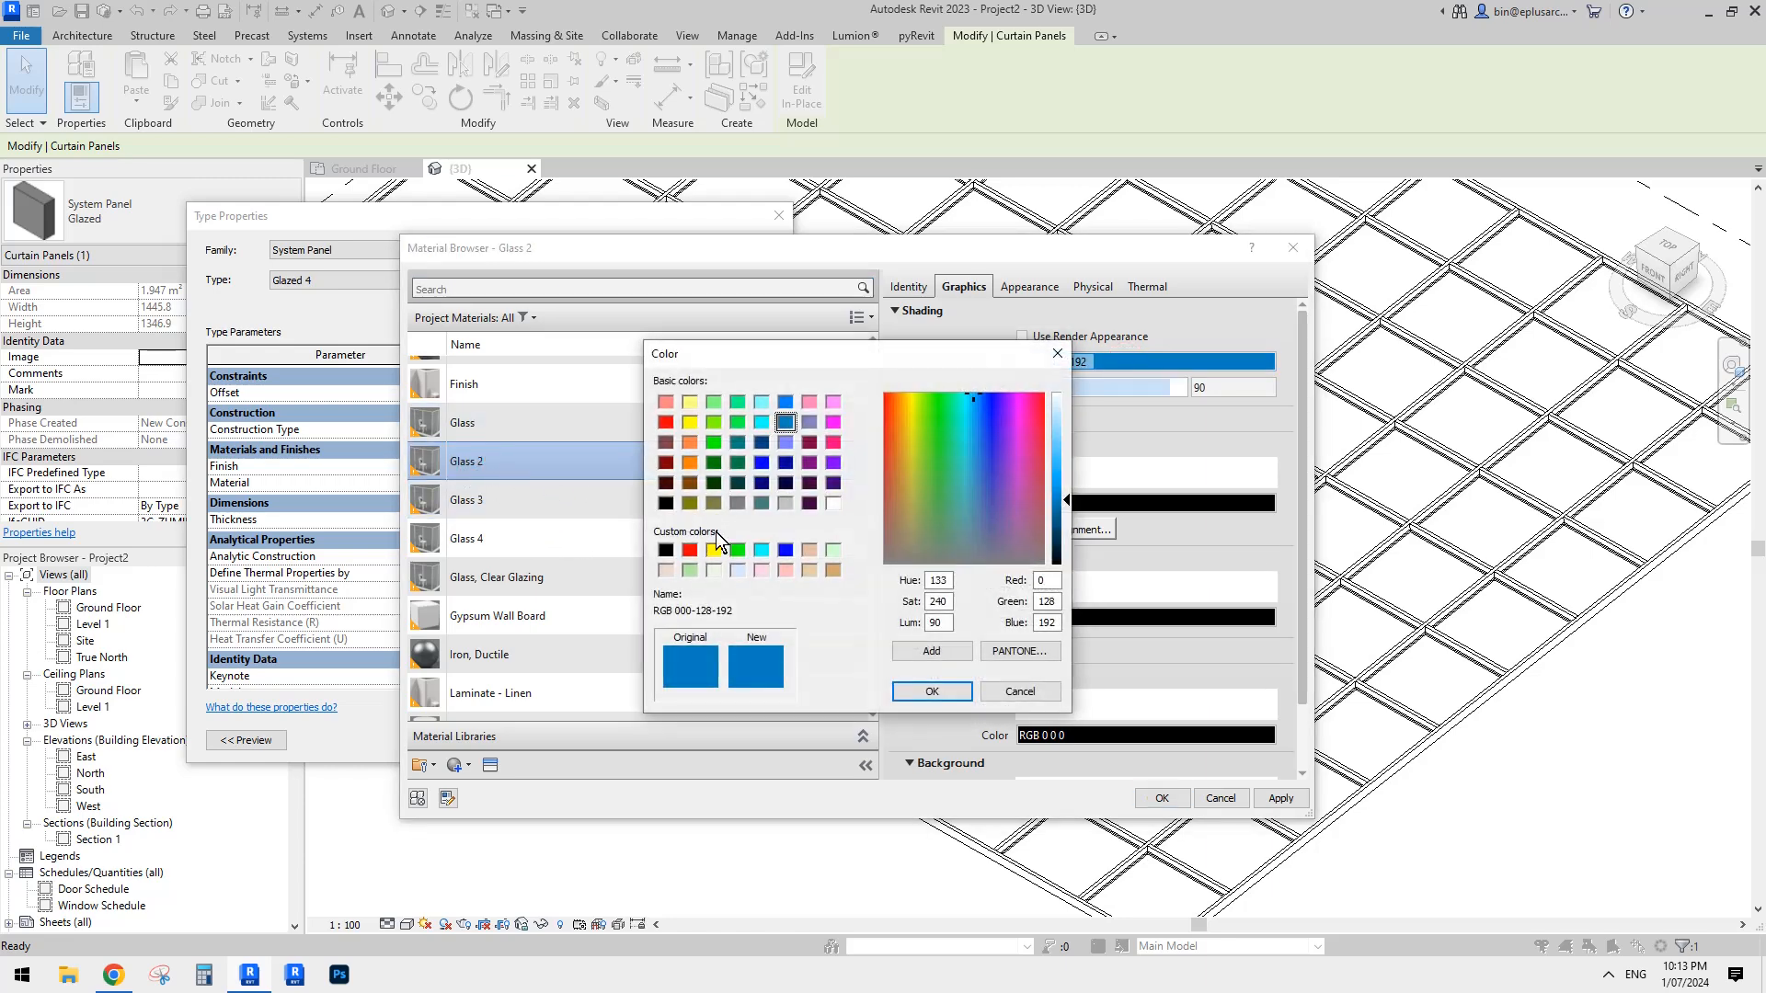
left_click(738, 551)
left_click(925, 697)
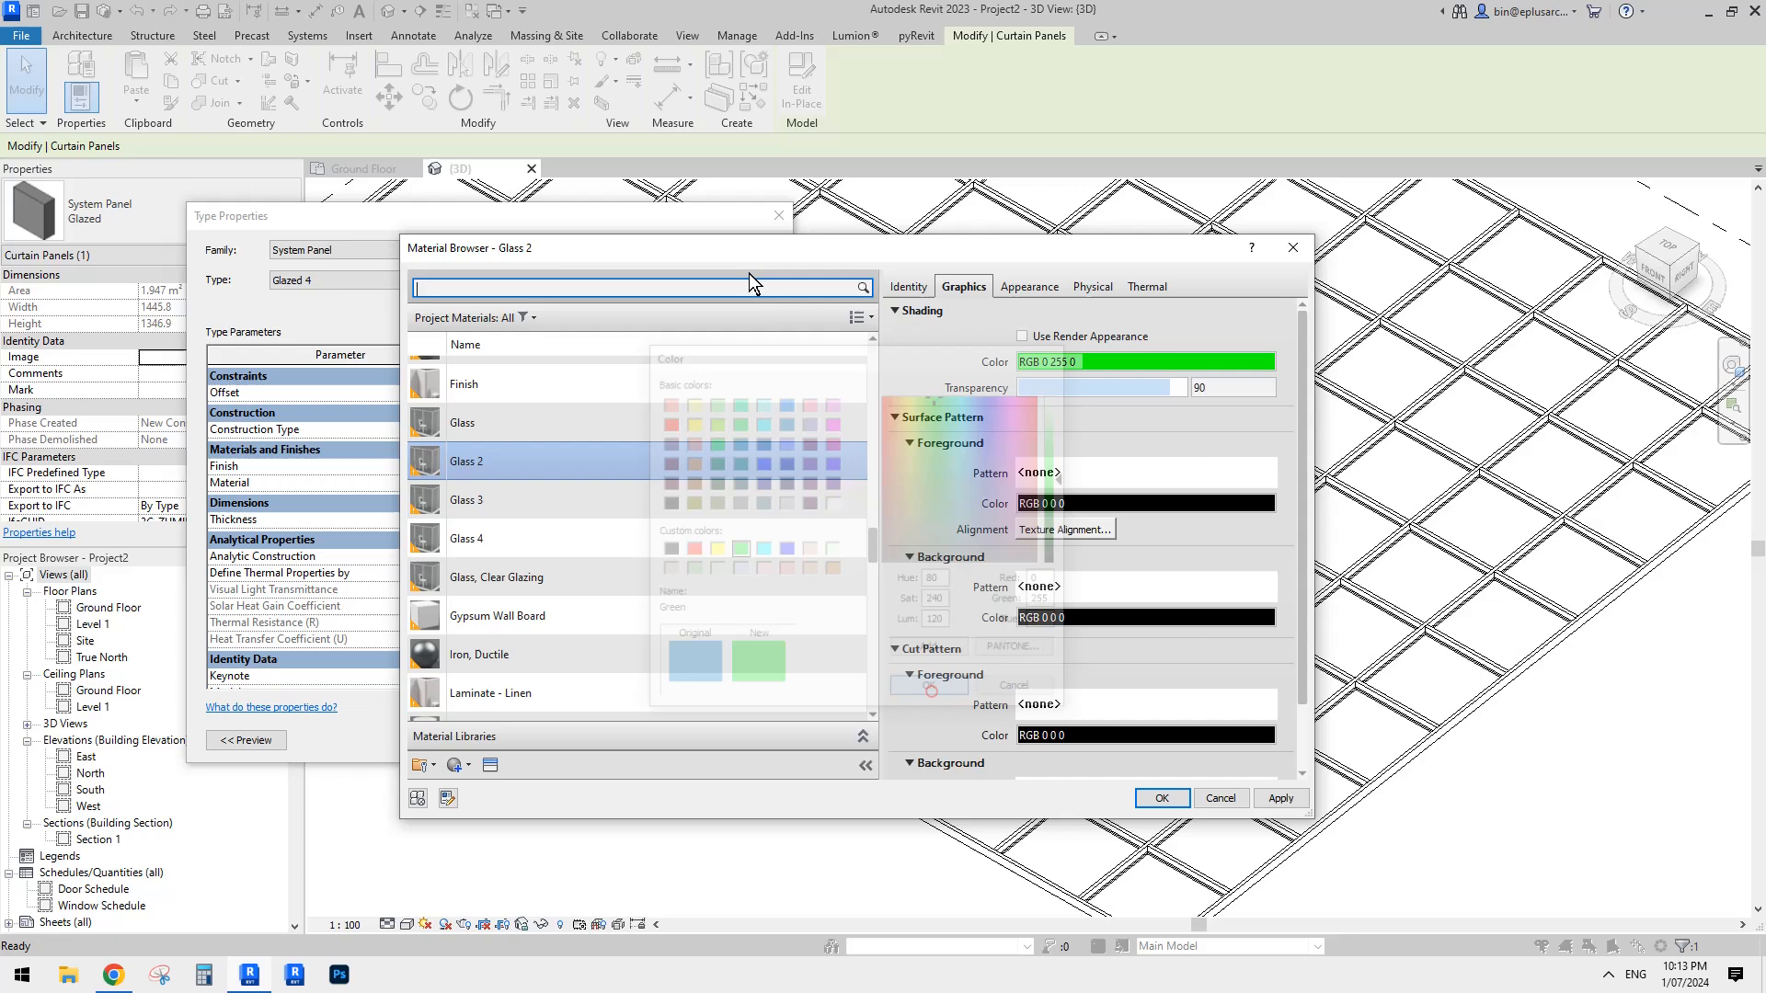
- Check the shading colours of the four glass materials and assign Glass 4 to the Glazed 4 panel type
left_click(525, 424)
left_click(513, 462)
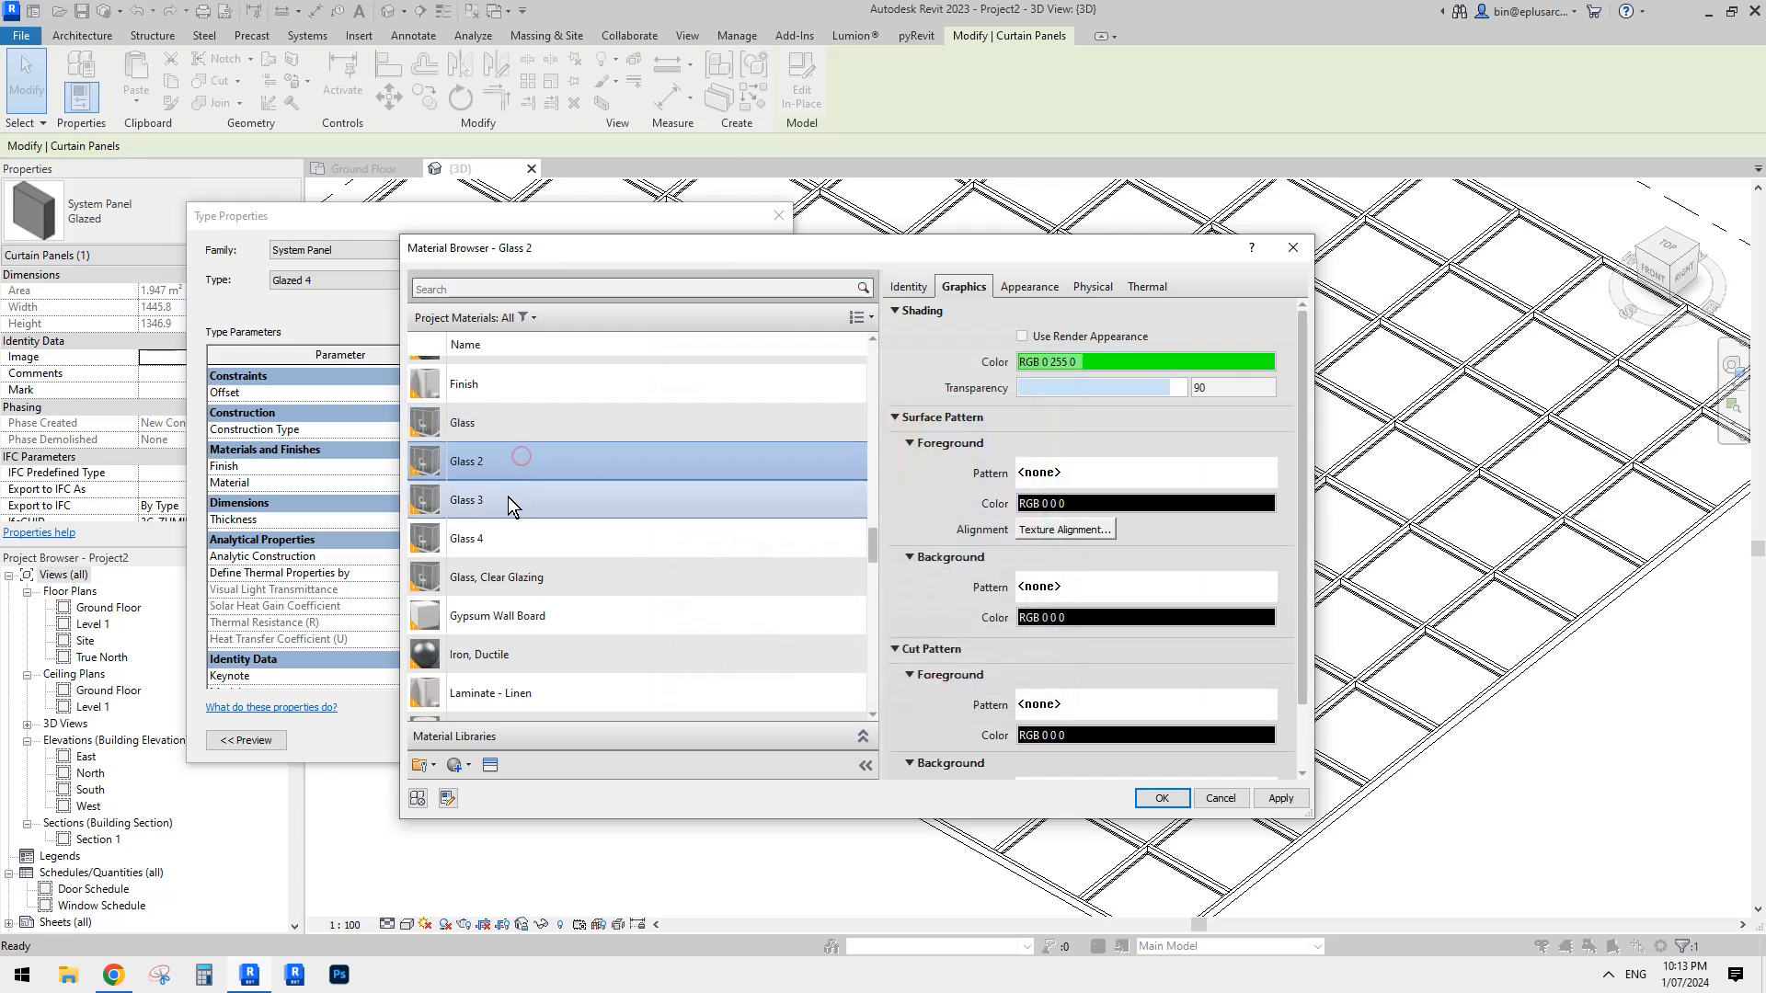
left_click(513, 502)
left_click(511, 535)
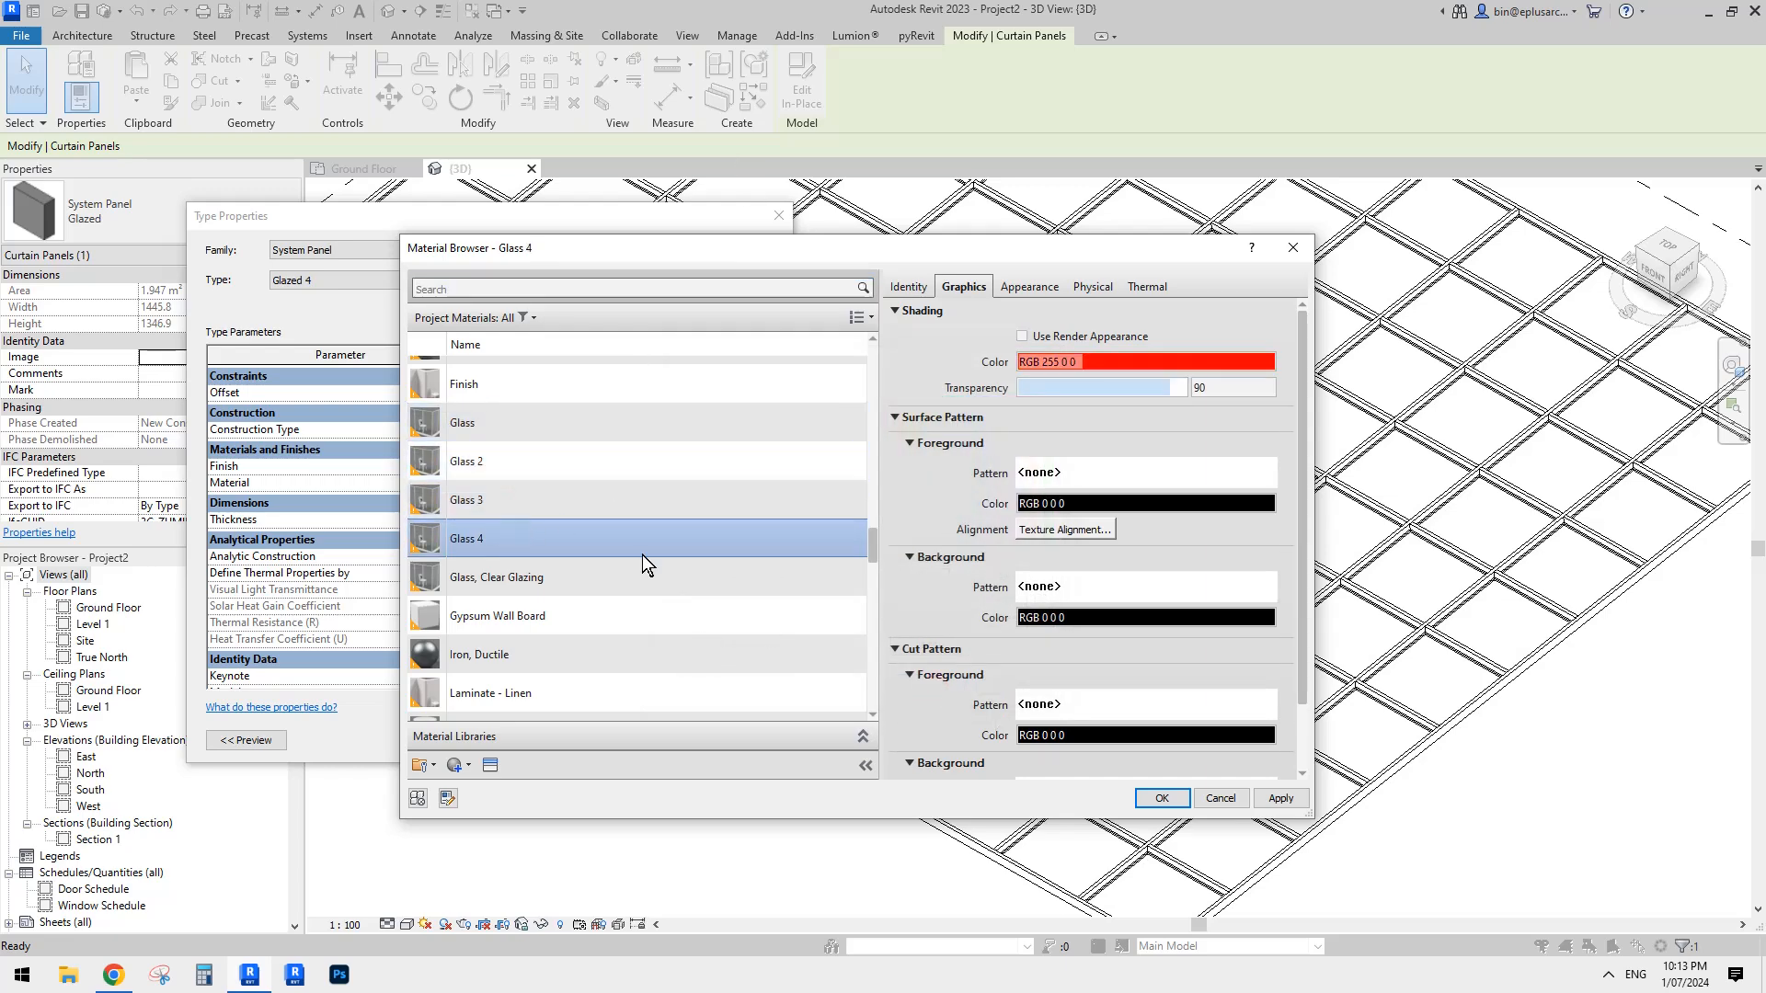
left_click(532, 421)
left_click_drag(686, 258, 928, 237)
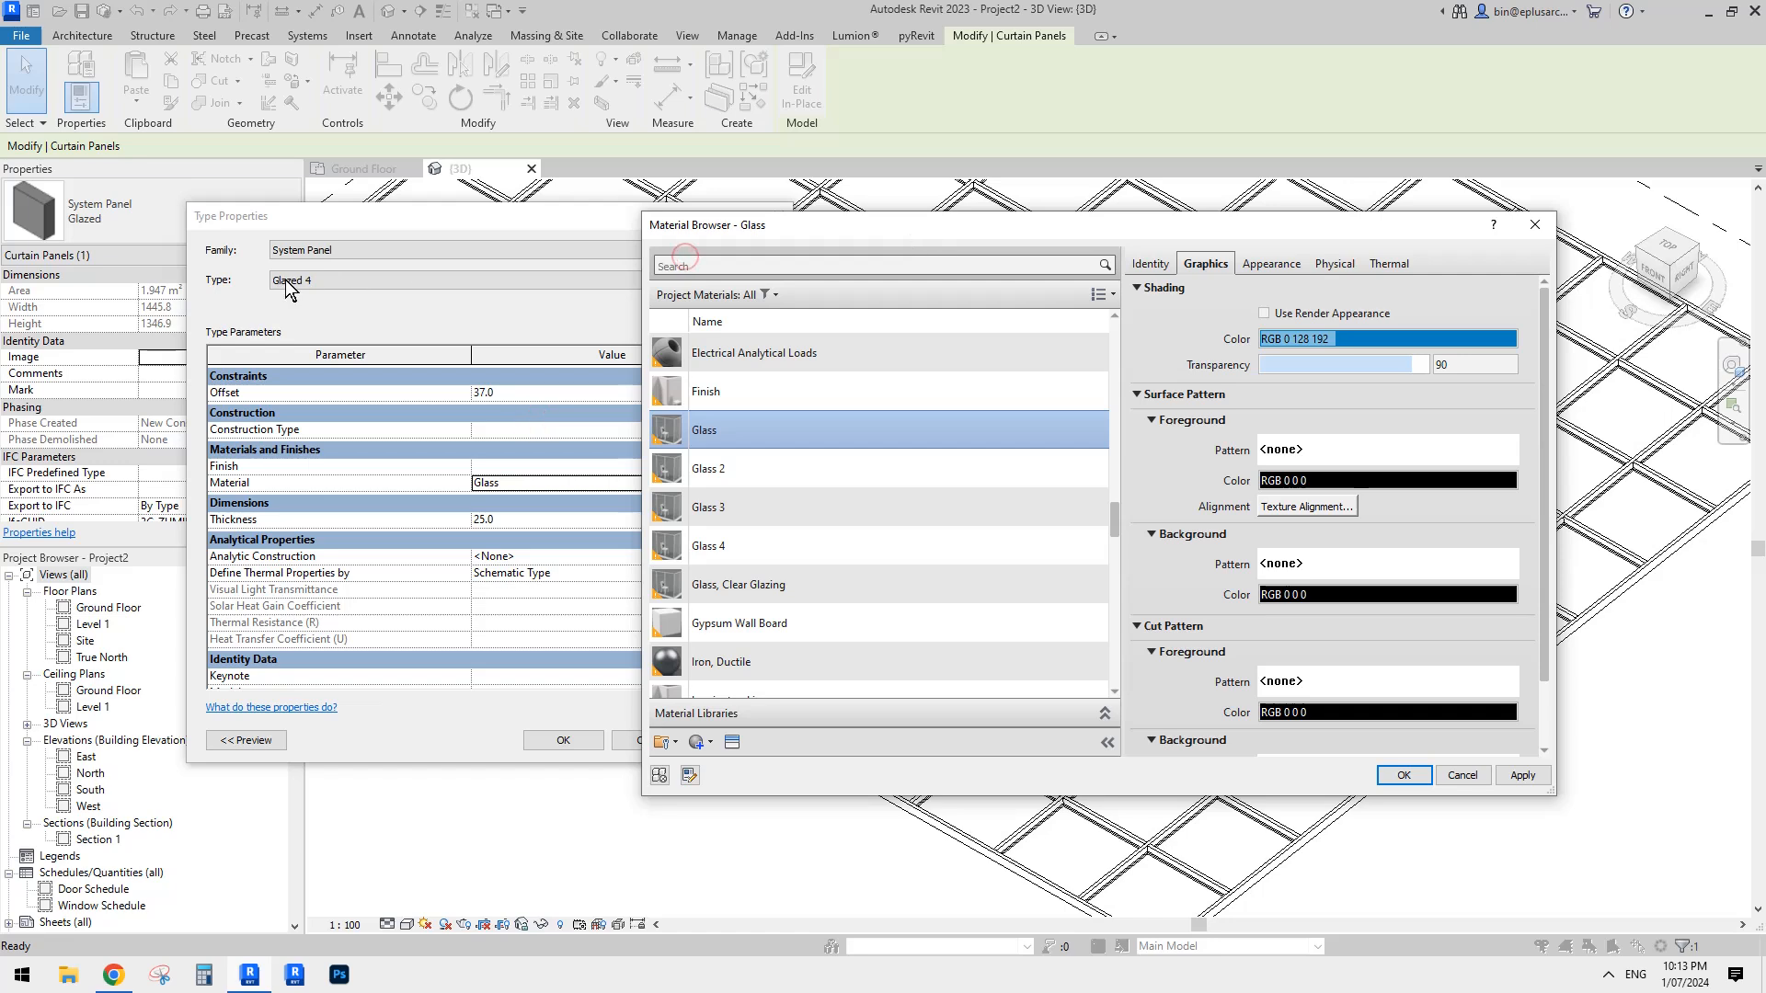
left_click(750, 546)
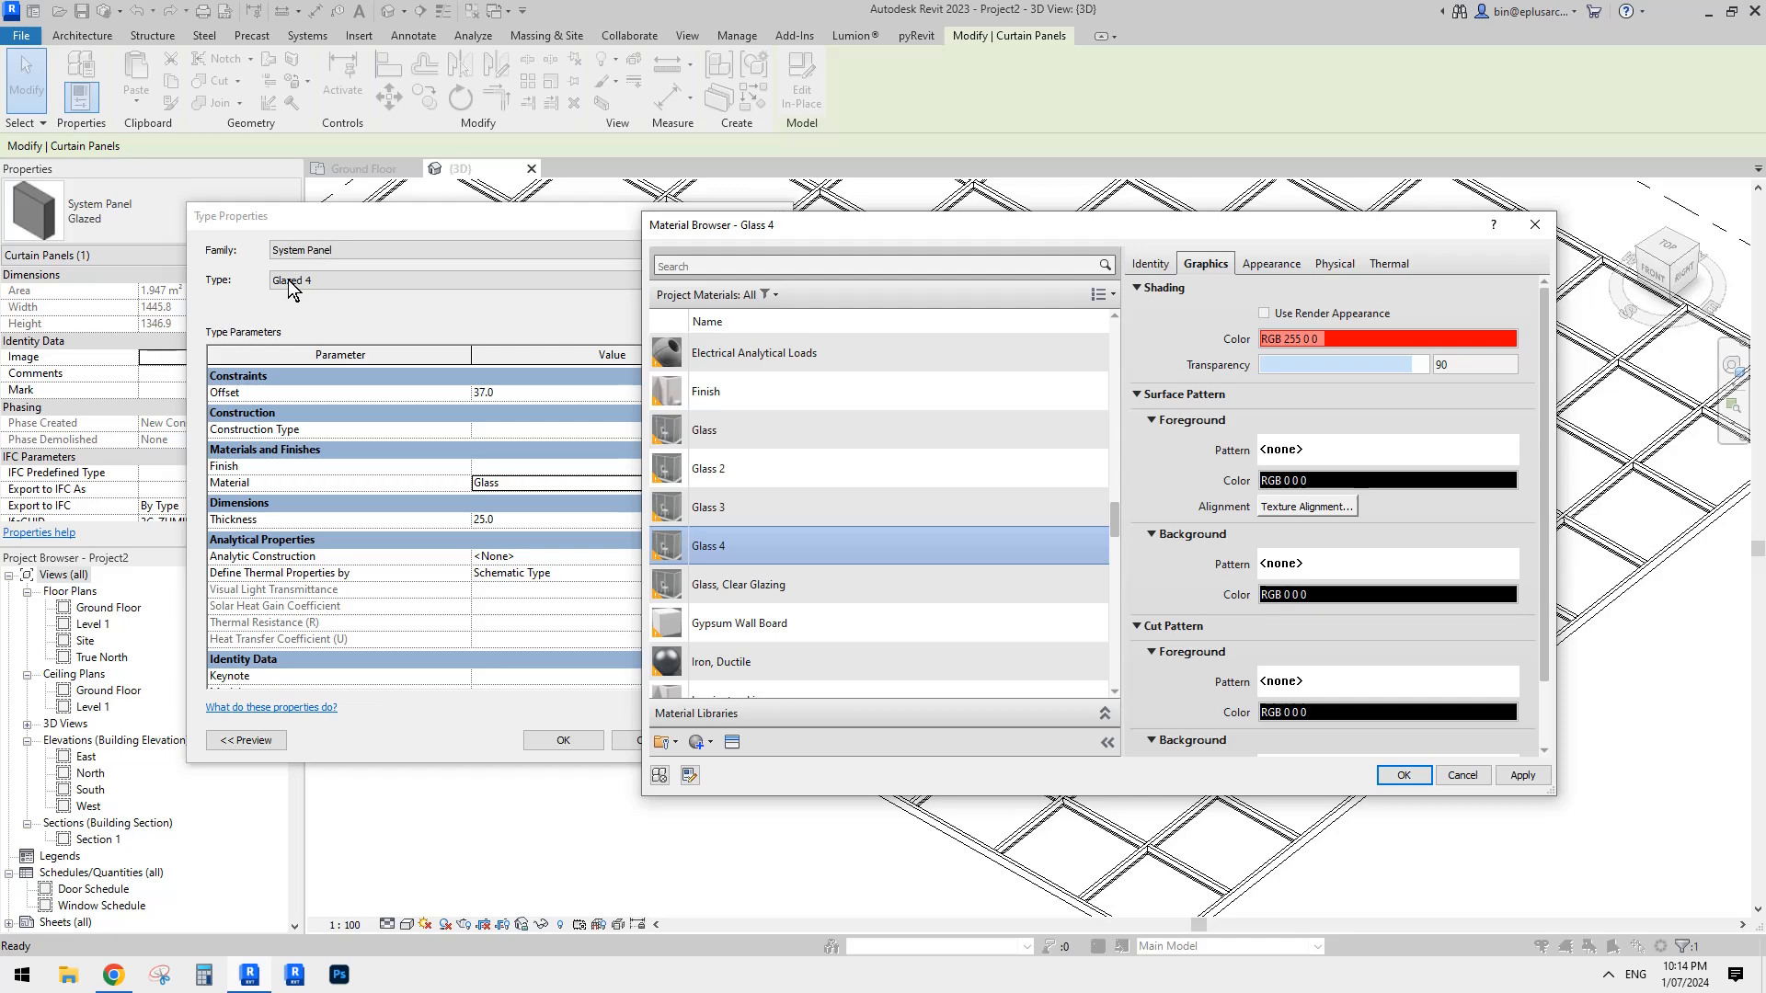
left_click(1405, 775)
- Switch to the Glazed 3 panel type and assign it the Glass 3 material
left_click(532, 282)
left_click(322, 322)
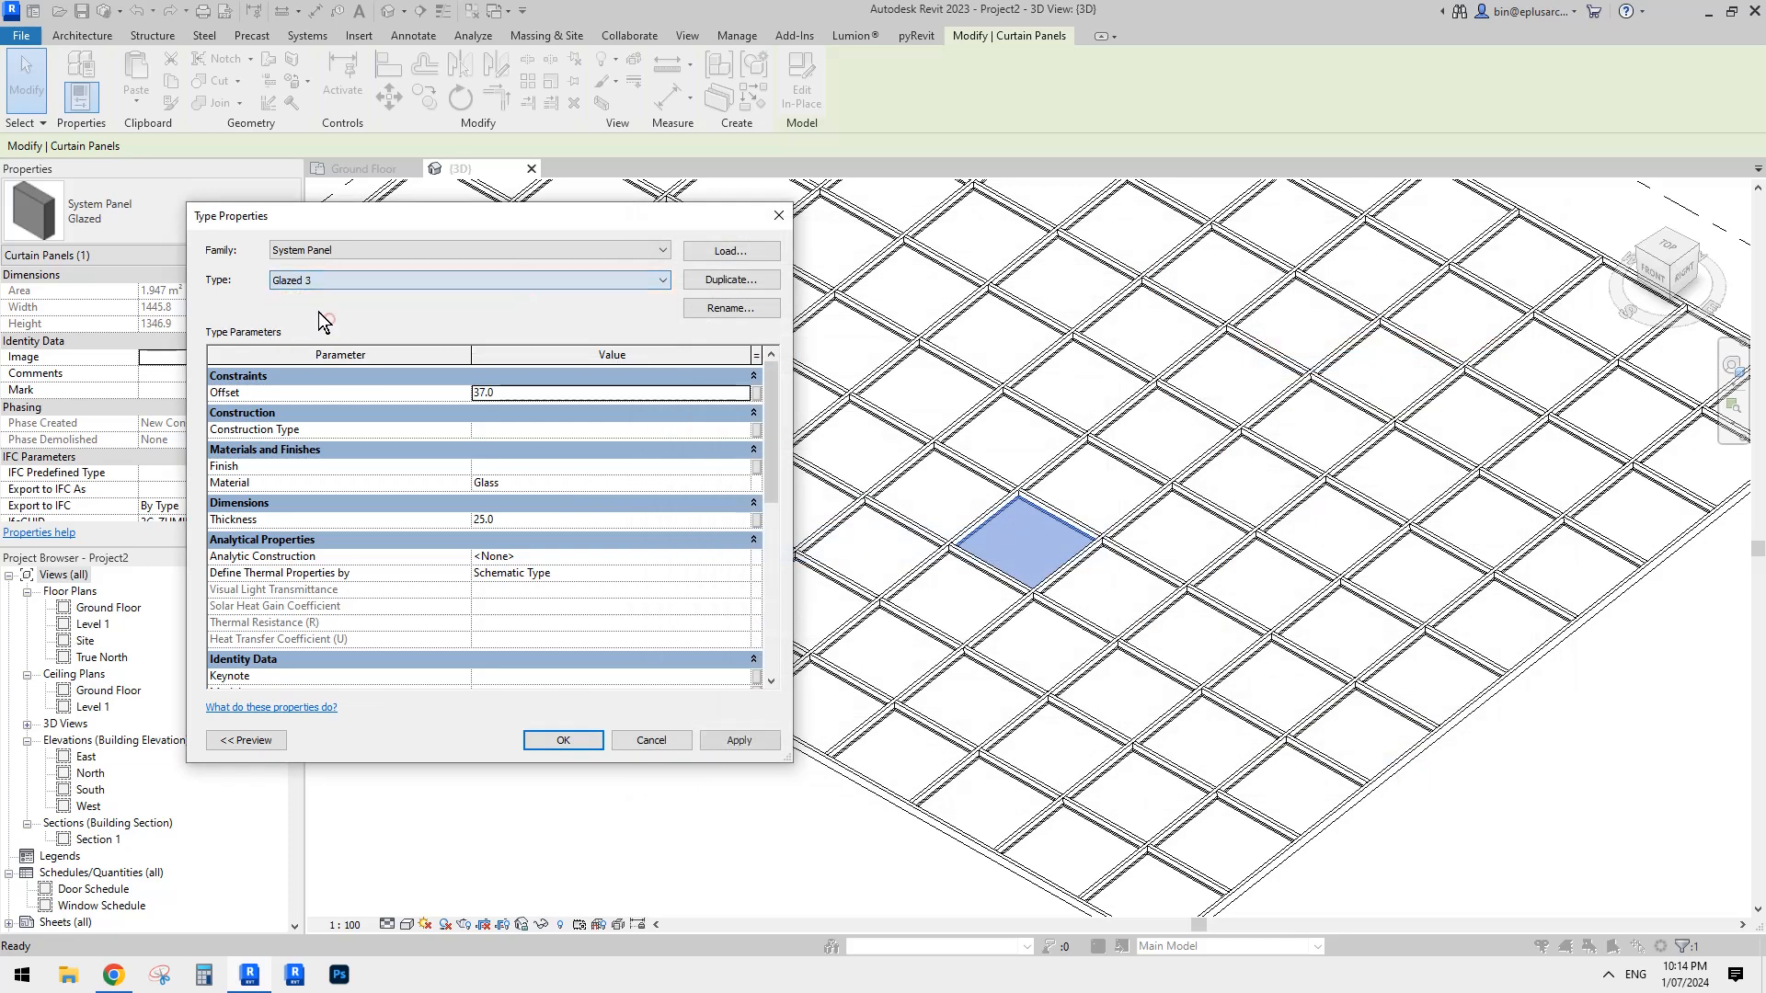
left_click(751, 483)
left_click(750, 593)
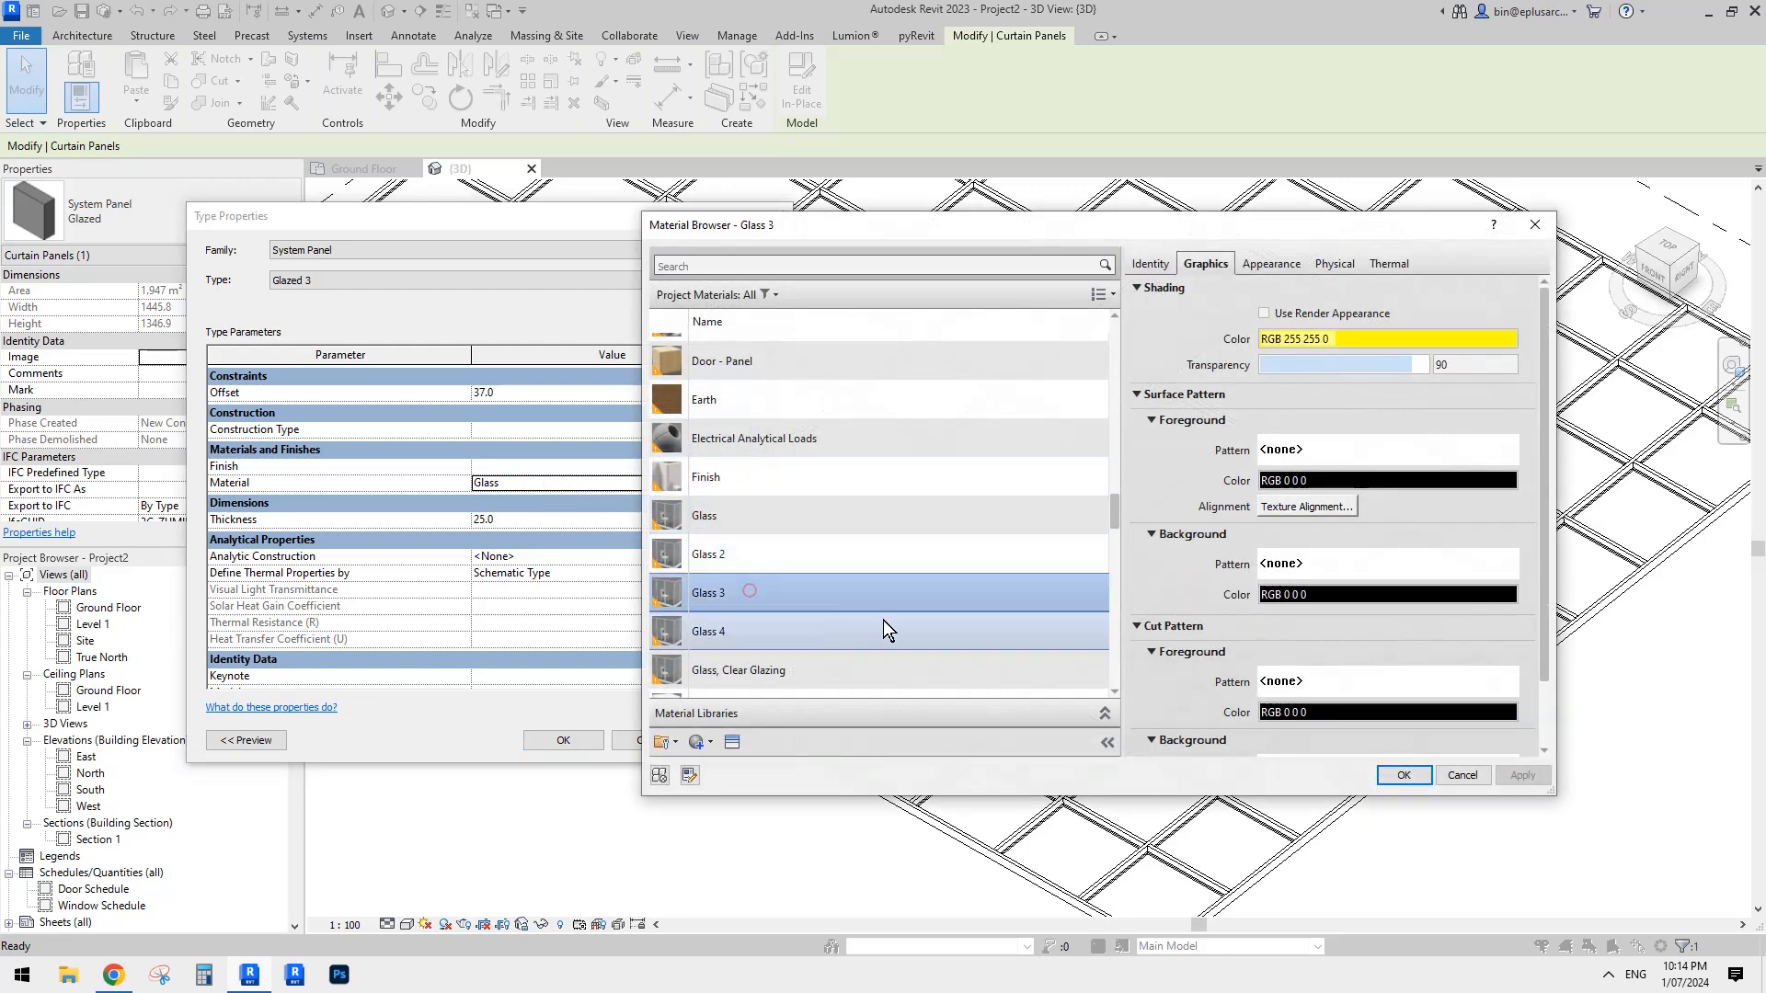
left_click(1403, 774)
- Switch to the Glazed 2 panel type and assign it the Glass 2 material
left_click(395, 279)
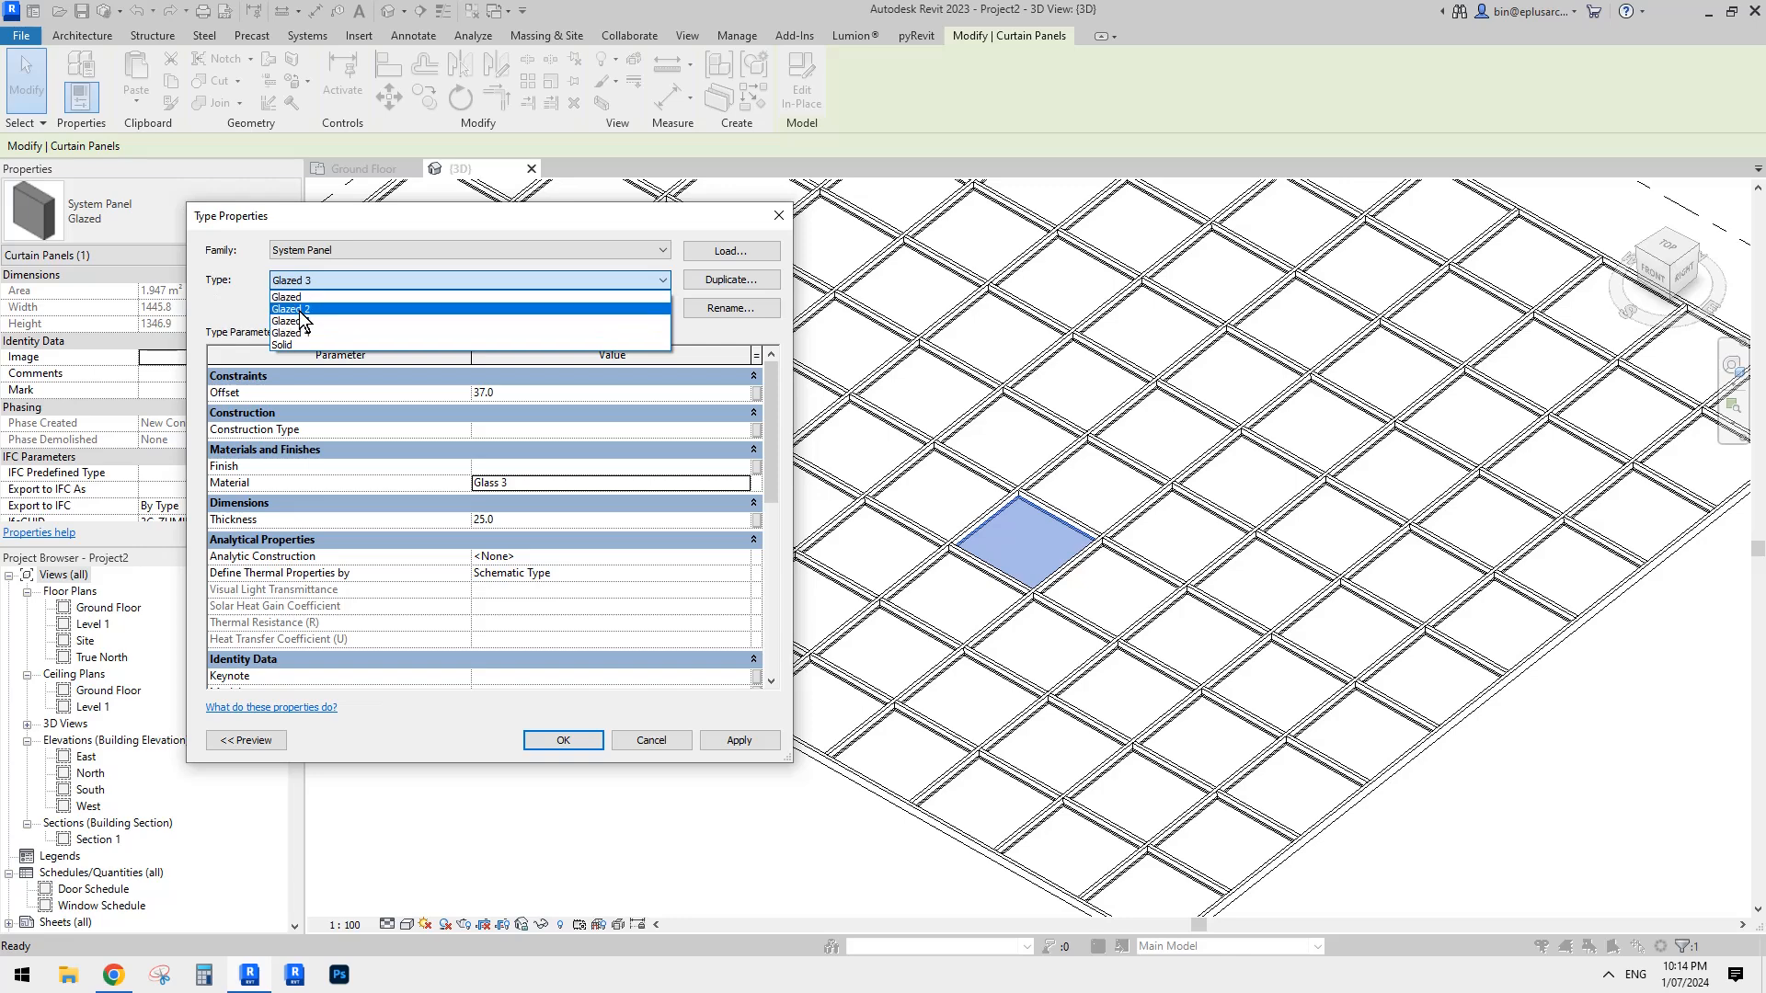
left_click(304, 310)
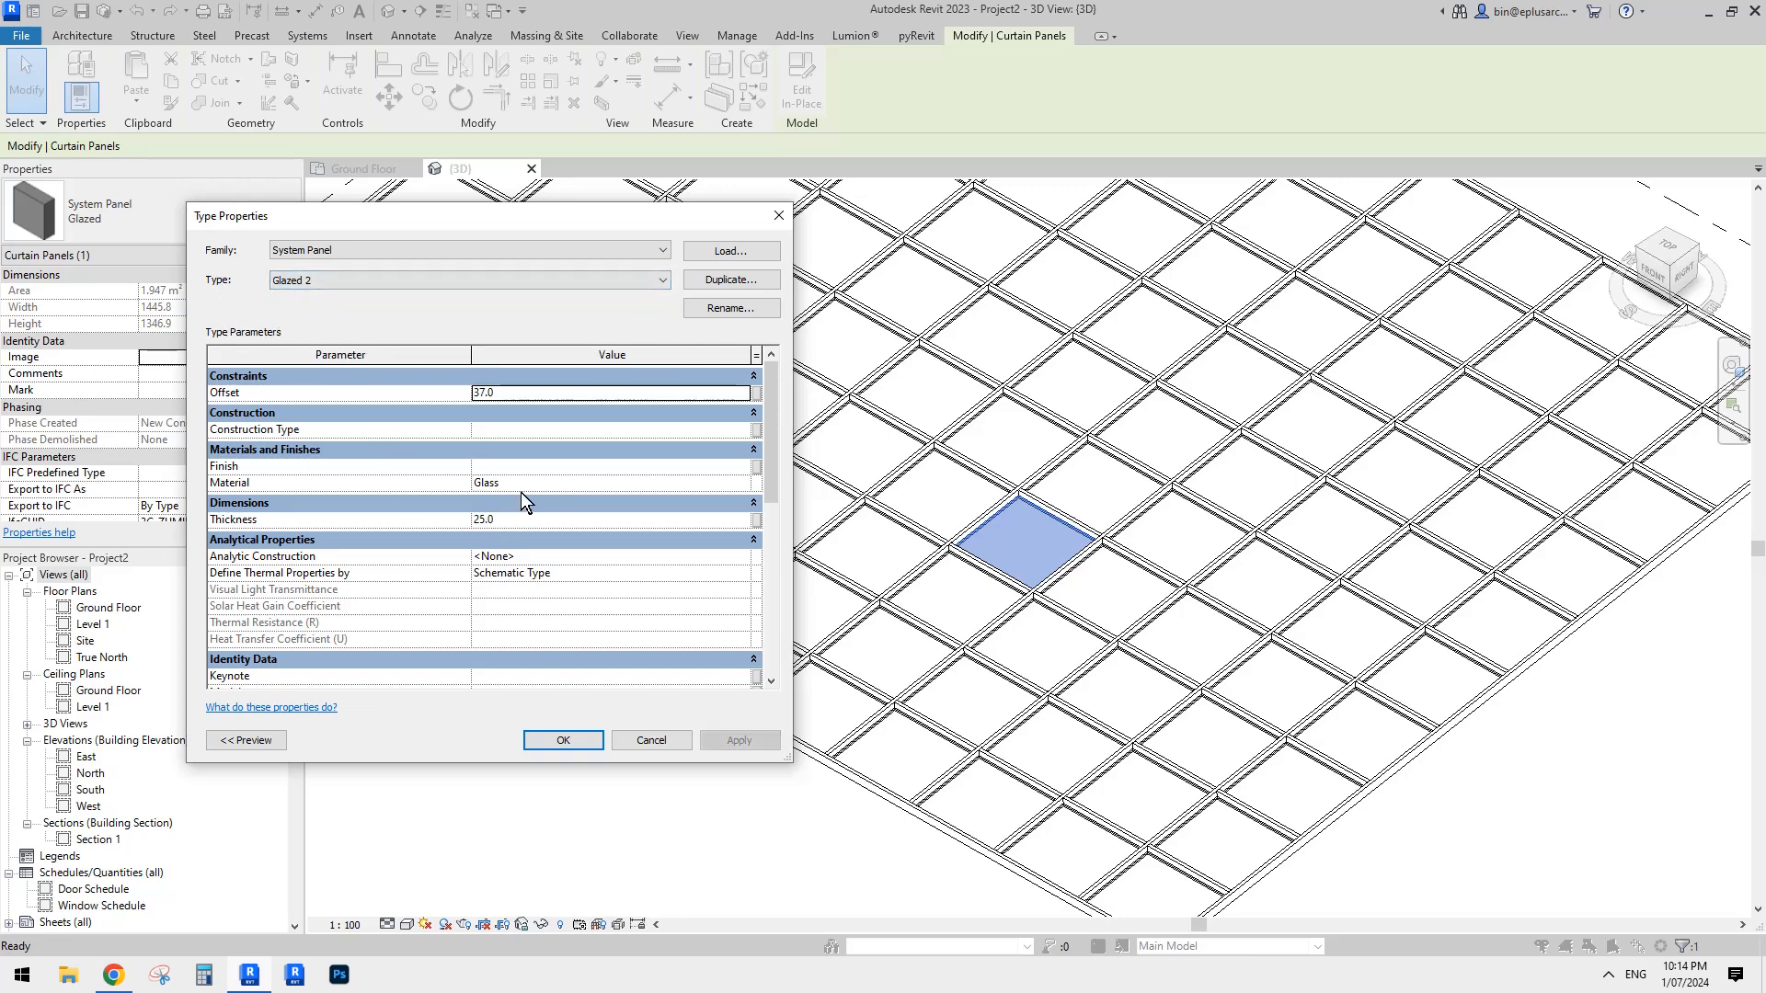
left_click(744, 483)
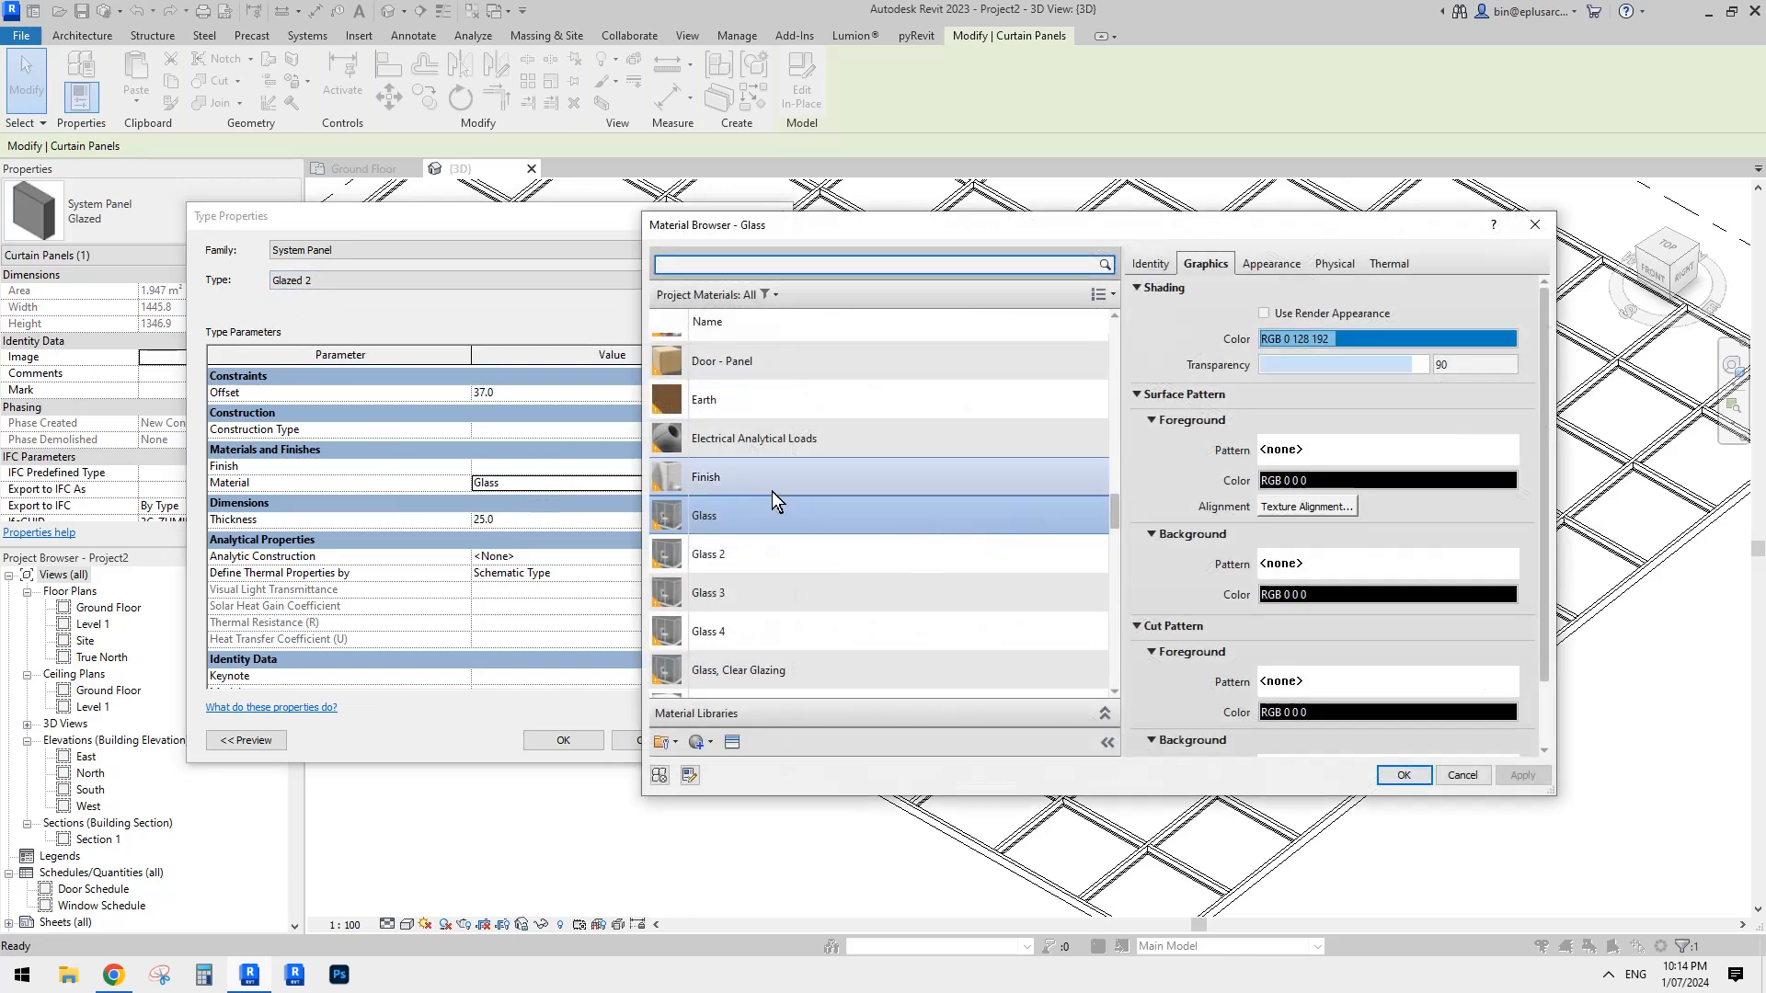
left_click(734, 554)
left_click(1395, 774)
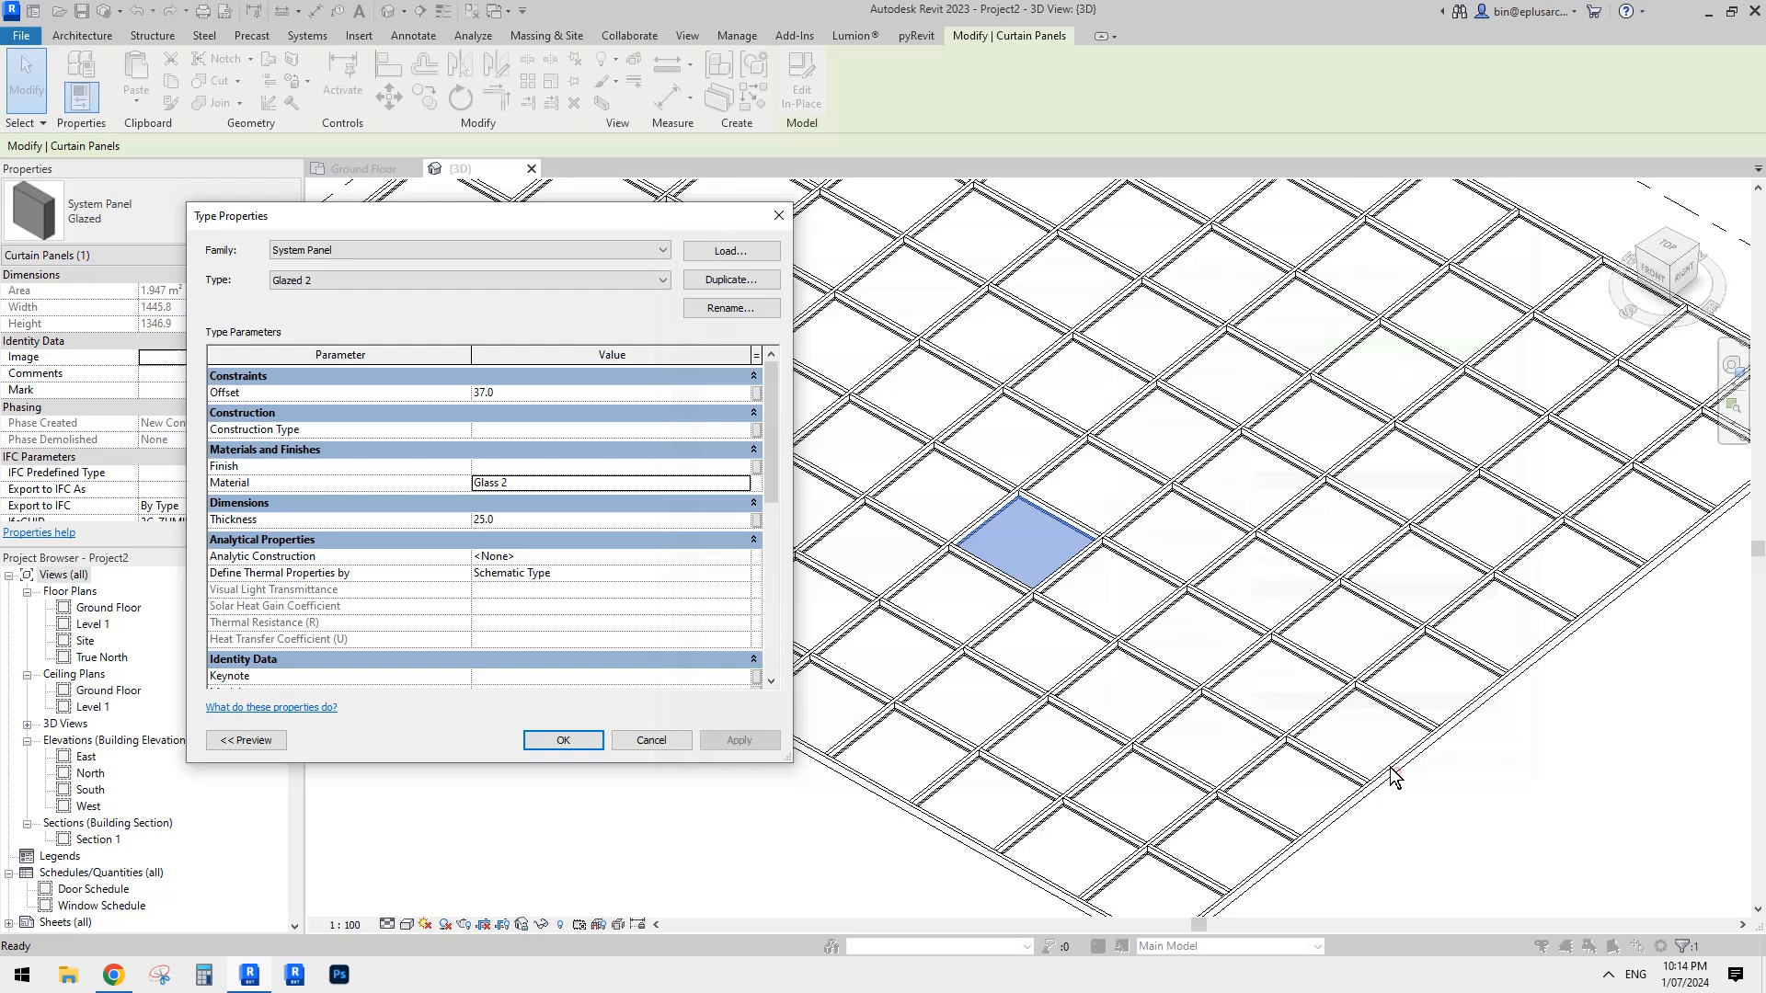
- Return the selected panel to the Glazed type, accept the type properties and clear the selection
left_click(538, 288)
left_click(302, 297)
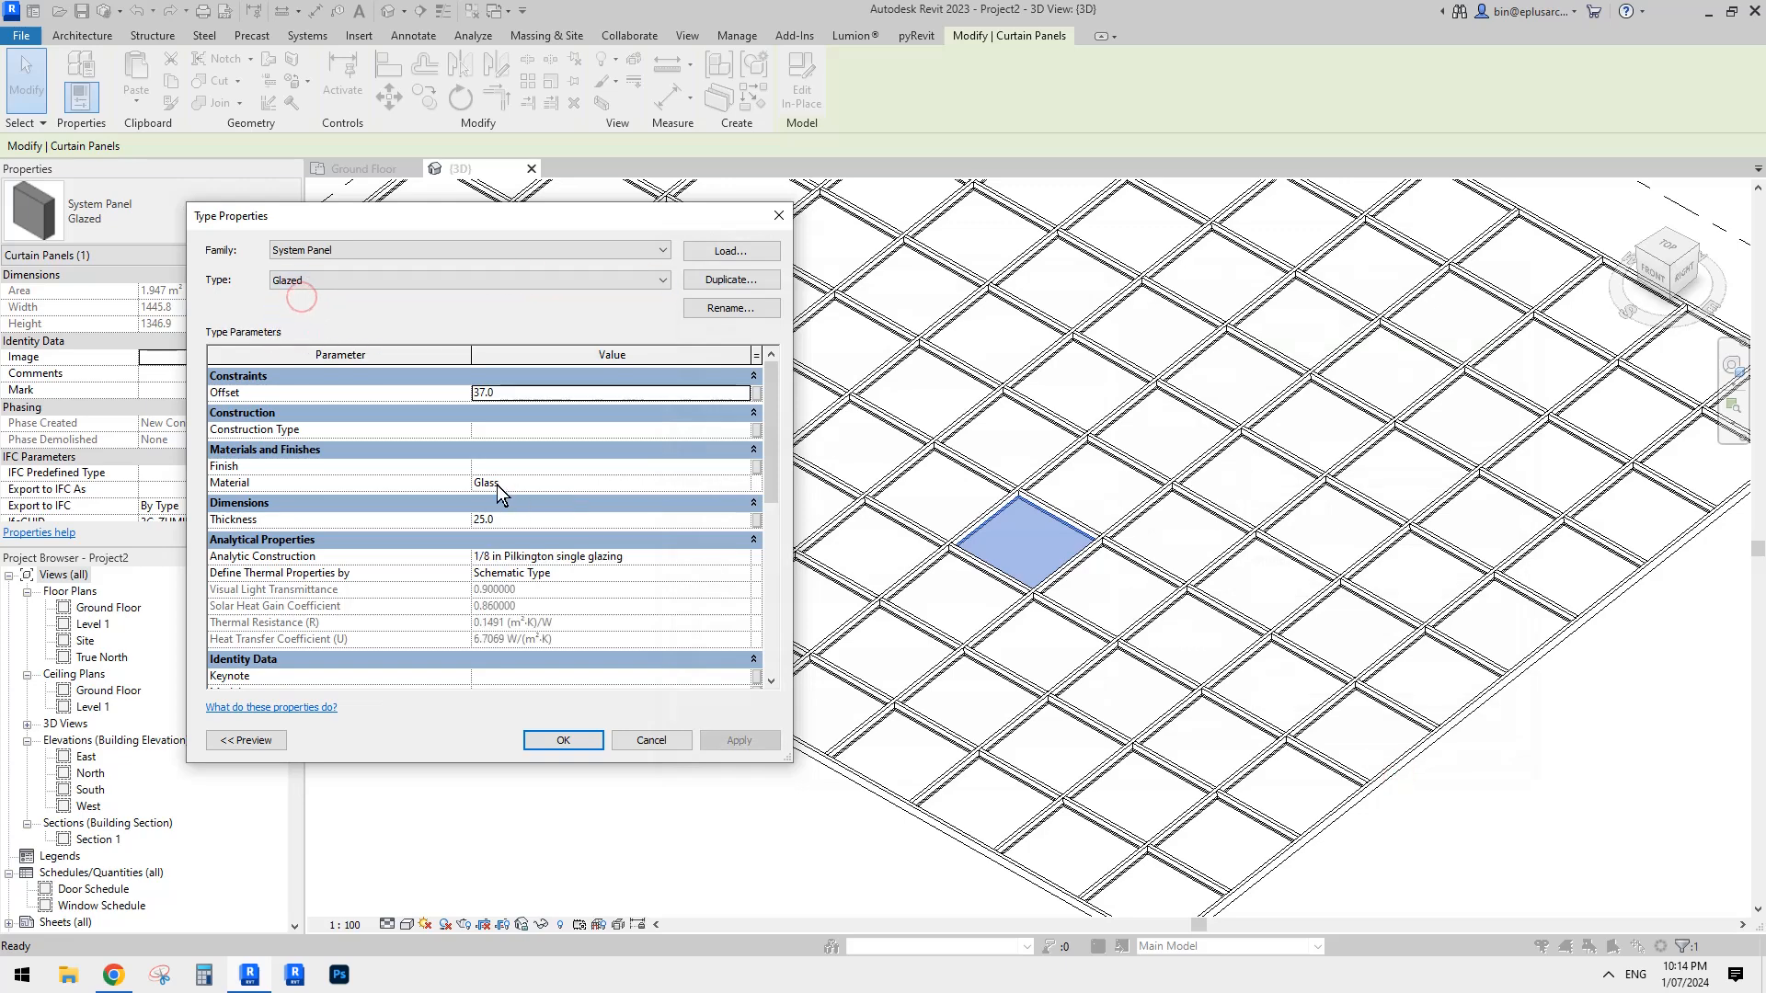
left_click(563, 740)
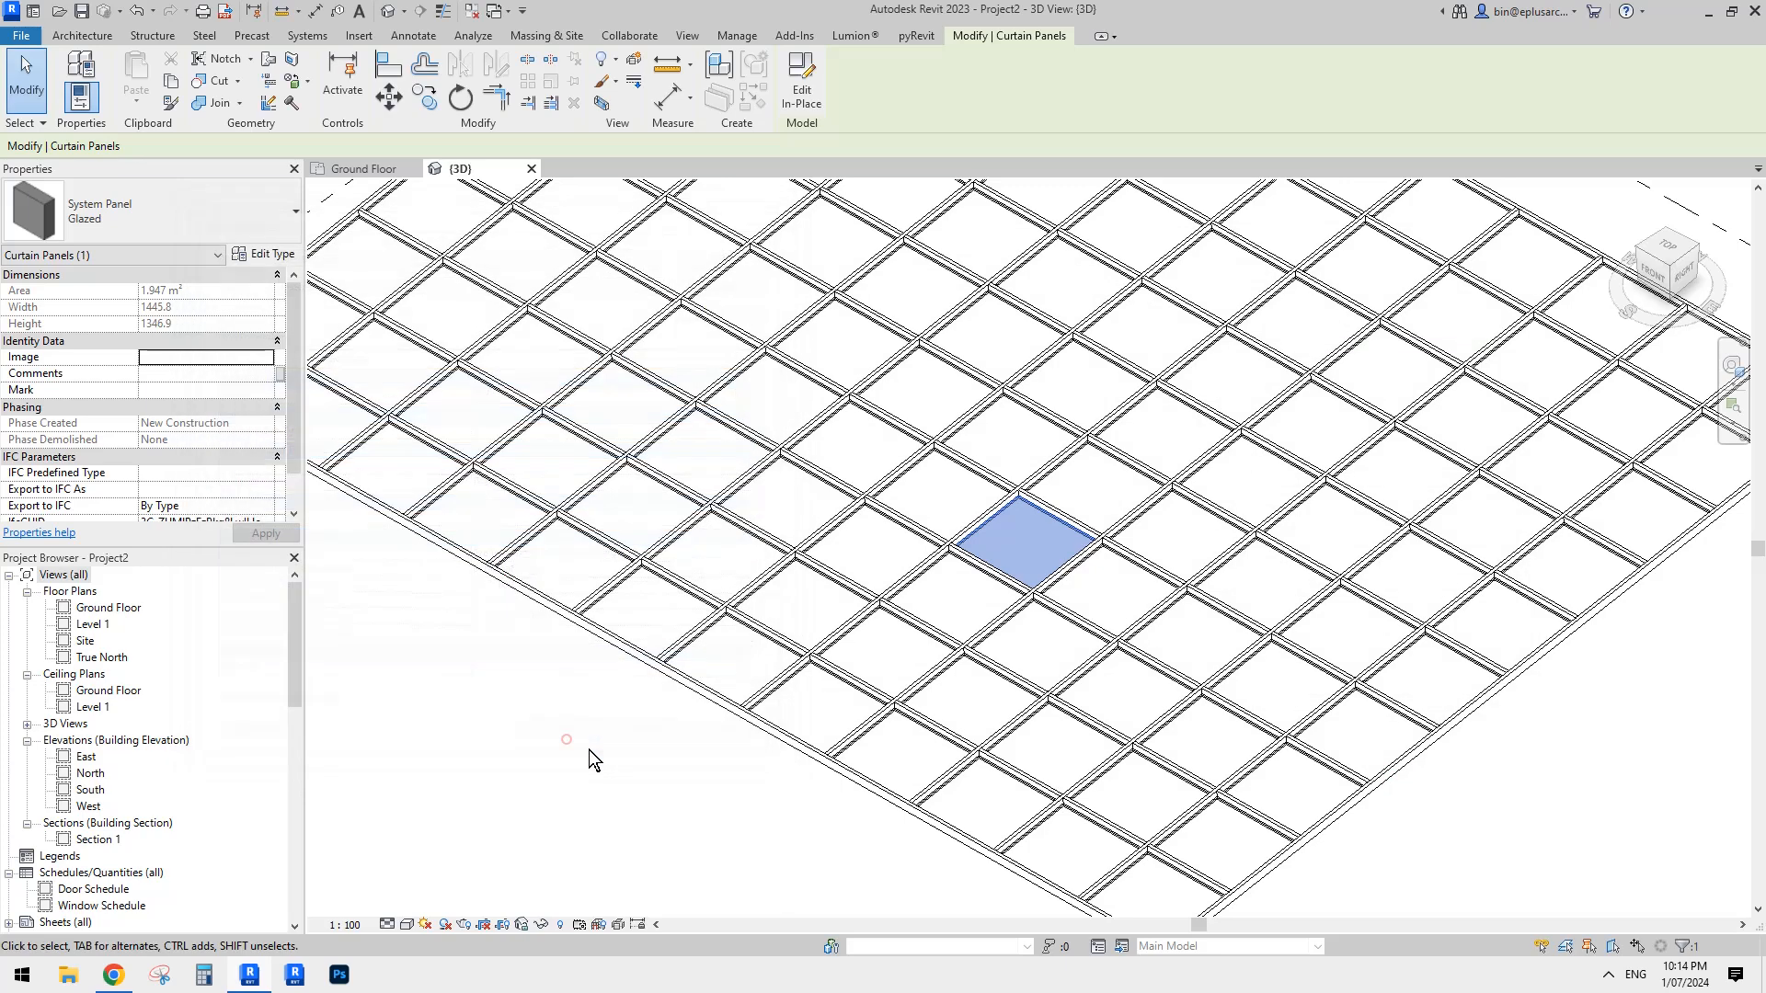
left_click(652, 788)
- Change one panel near the middle of the roof grid to Glazed 4 and an adjacent panel to Glazed 3
left_click(1117, 607)
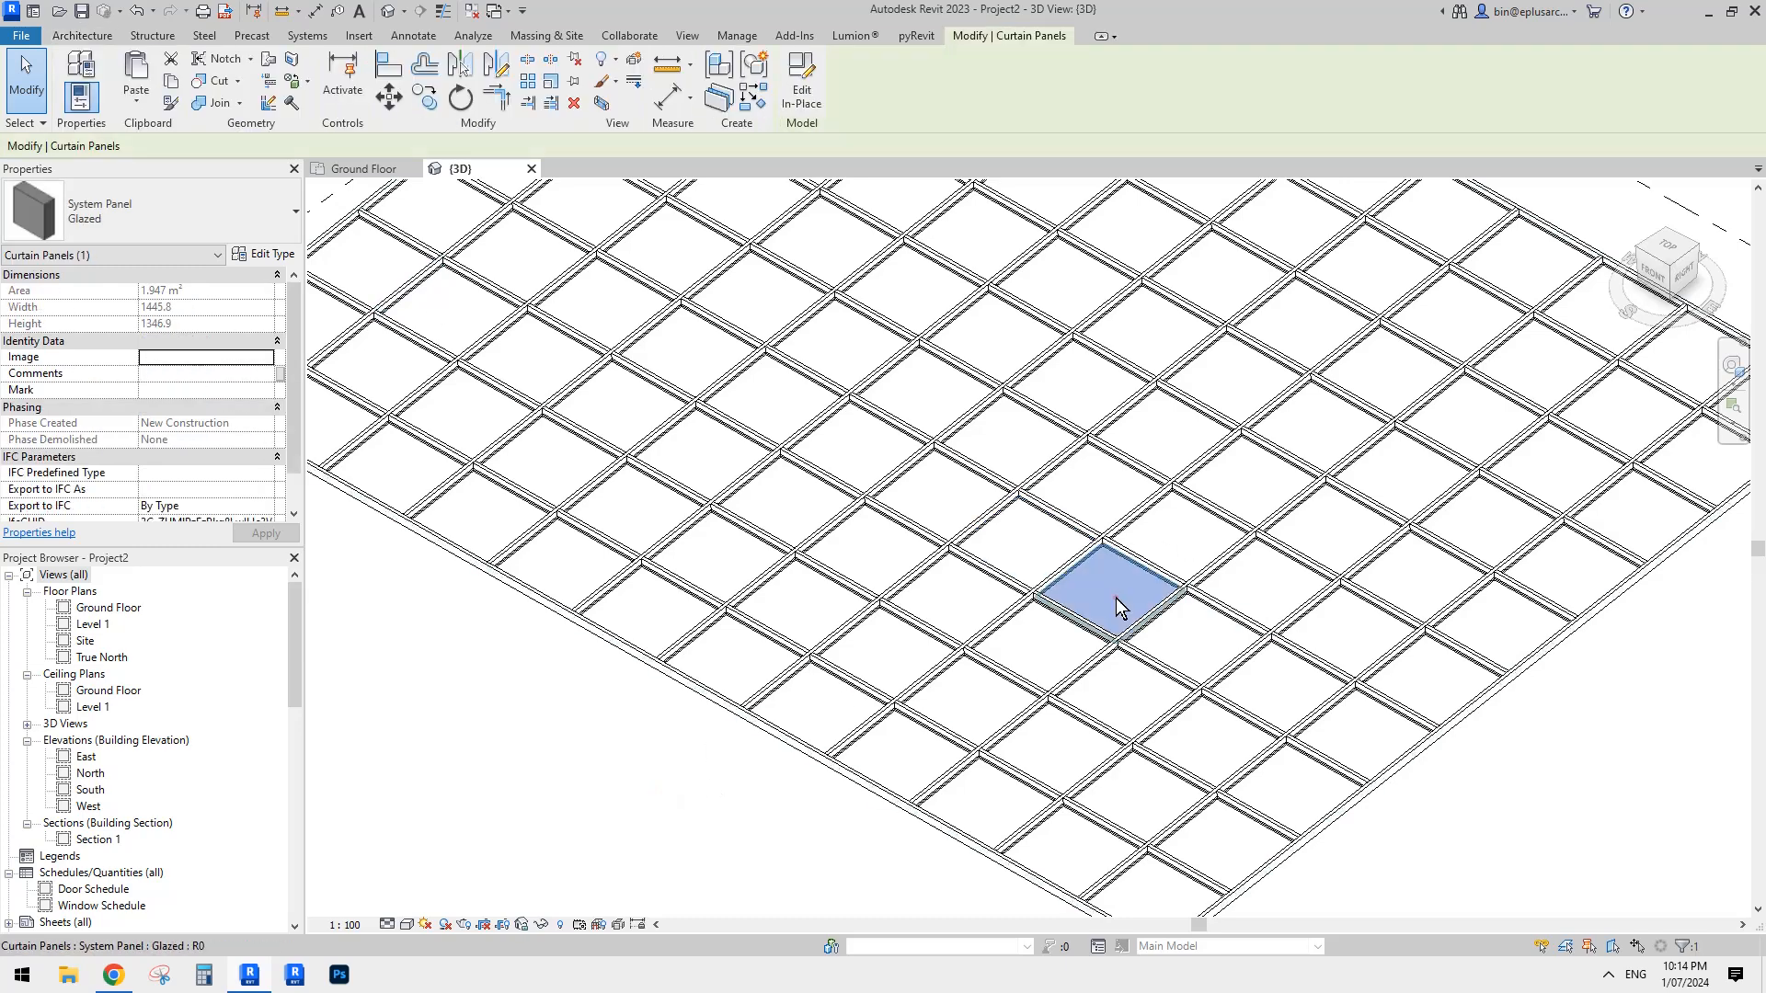
left_click(198, 226)
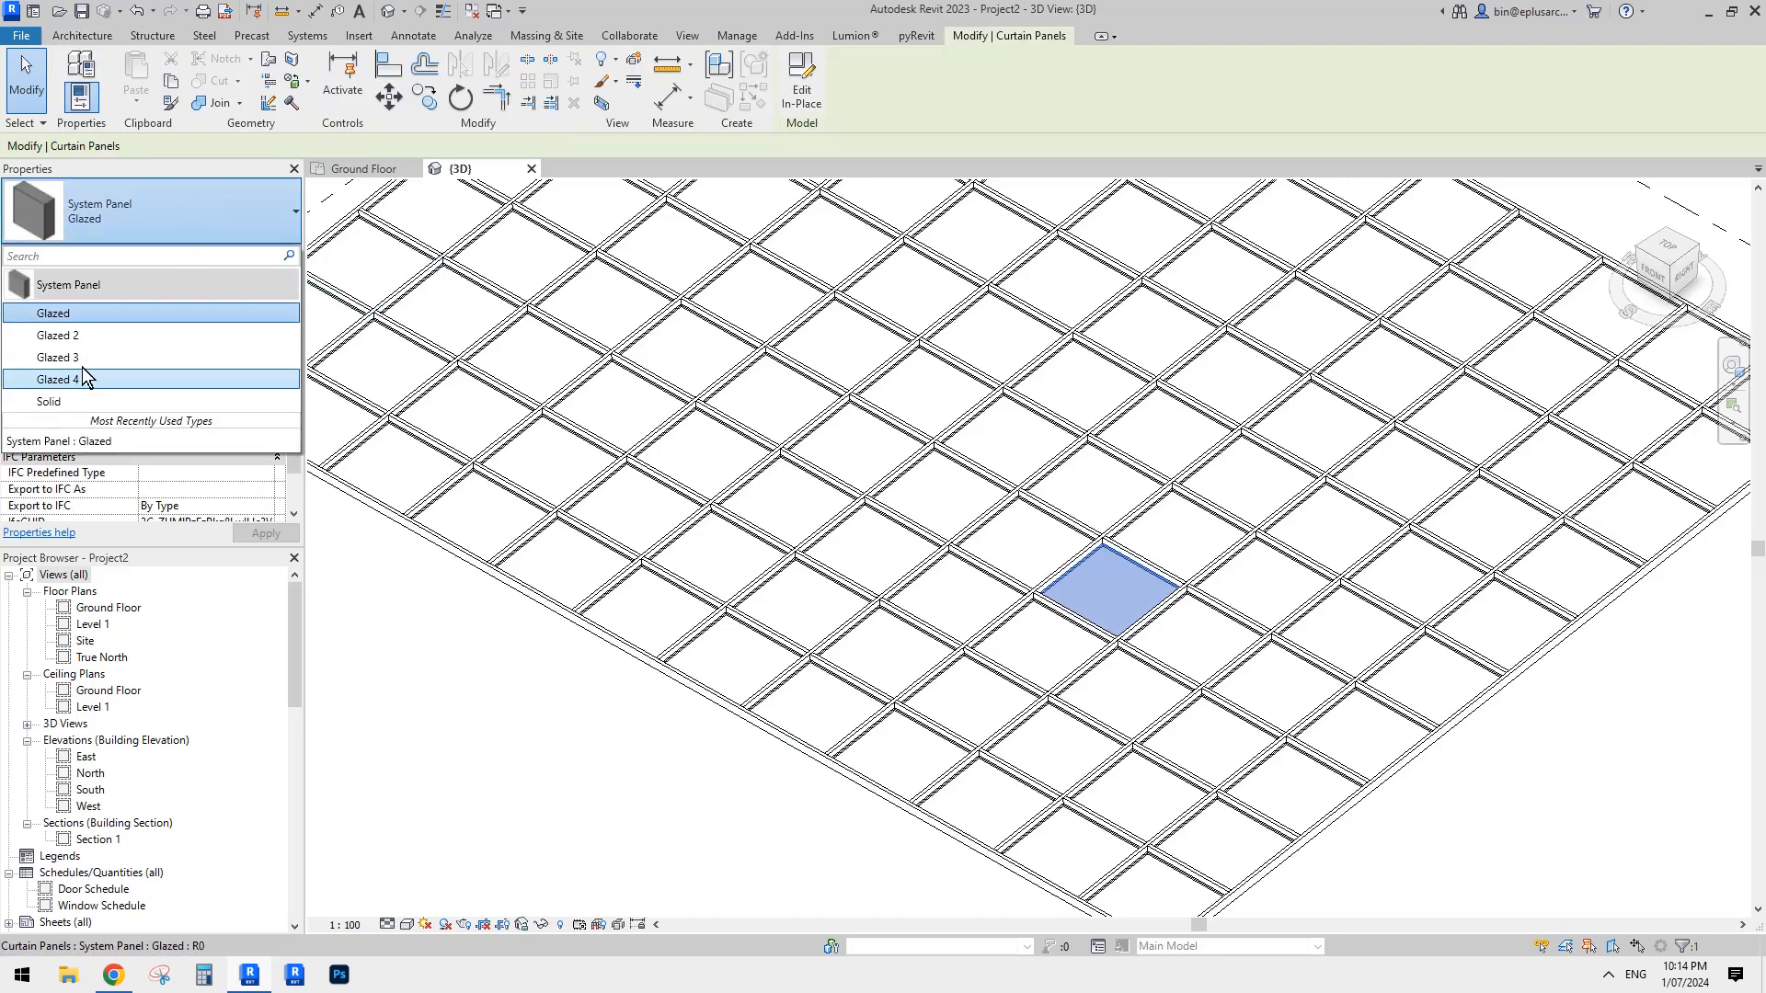
left_click(1056, 660)
left_click(181, 211)
left_click(116, 351)
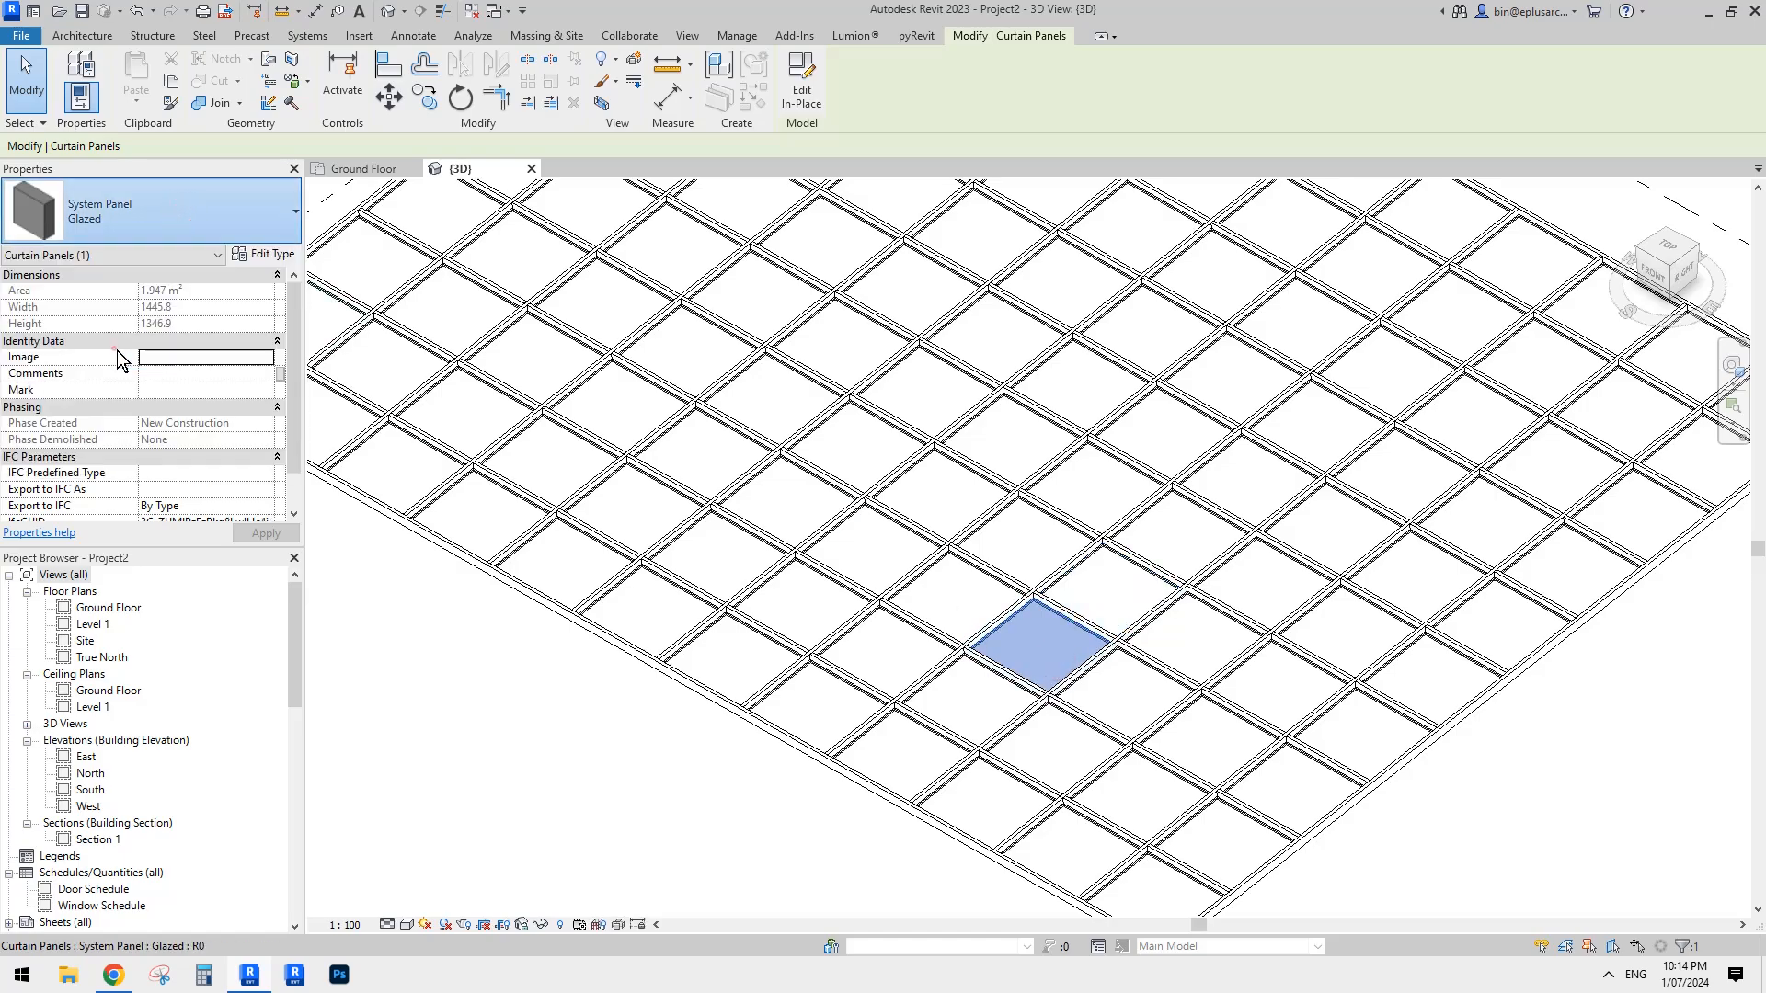
key("Escape")
- Select another panel adjoining the red one in the roof grid and change its type to Glazed 2
mouse_move(1233, 659)
middle_mouse_down("shift")
mouse_move(1183, 505)
mouse_move(1300, 721)
mouse_move(1194, 643)
mouse_move(1177, 665)
mouse_move(1250, 663)
mouse_move(1208, 644)
middle_mouse_up("shift")
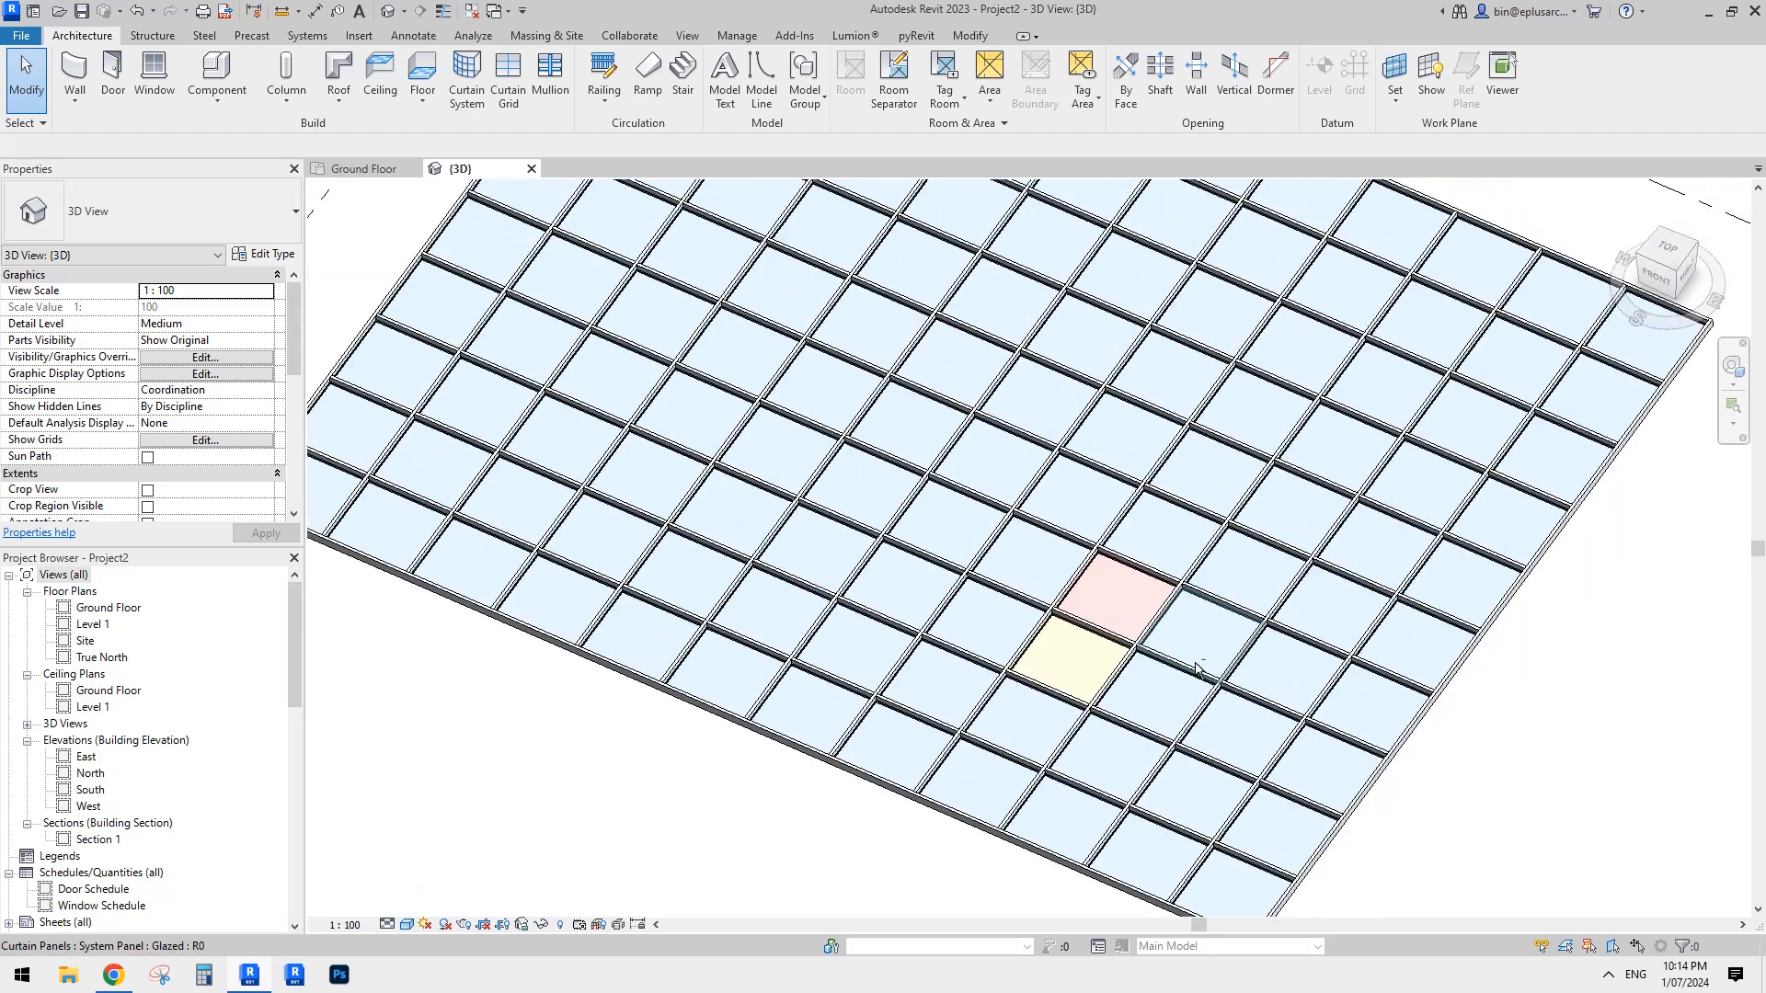
left_click(1203, 634)
key("Escape")
key("Tab")
left_click(1211, 645)
left_click(224, 255)
left_click(102, 343)
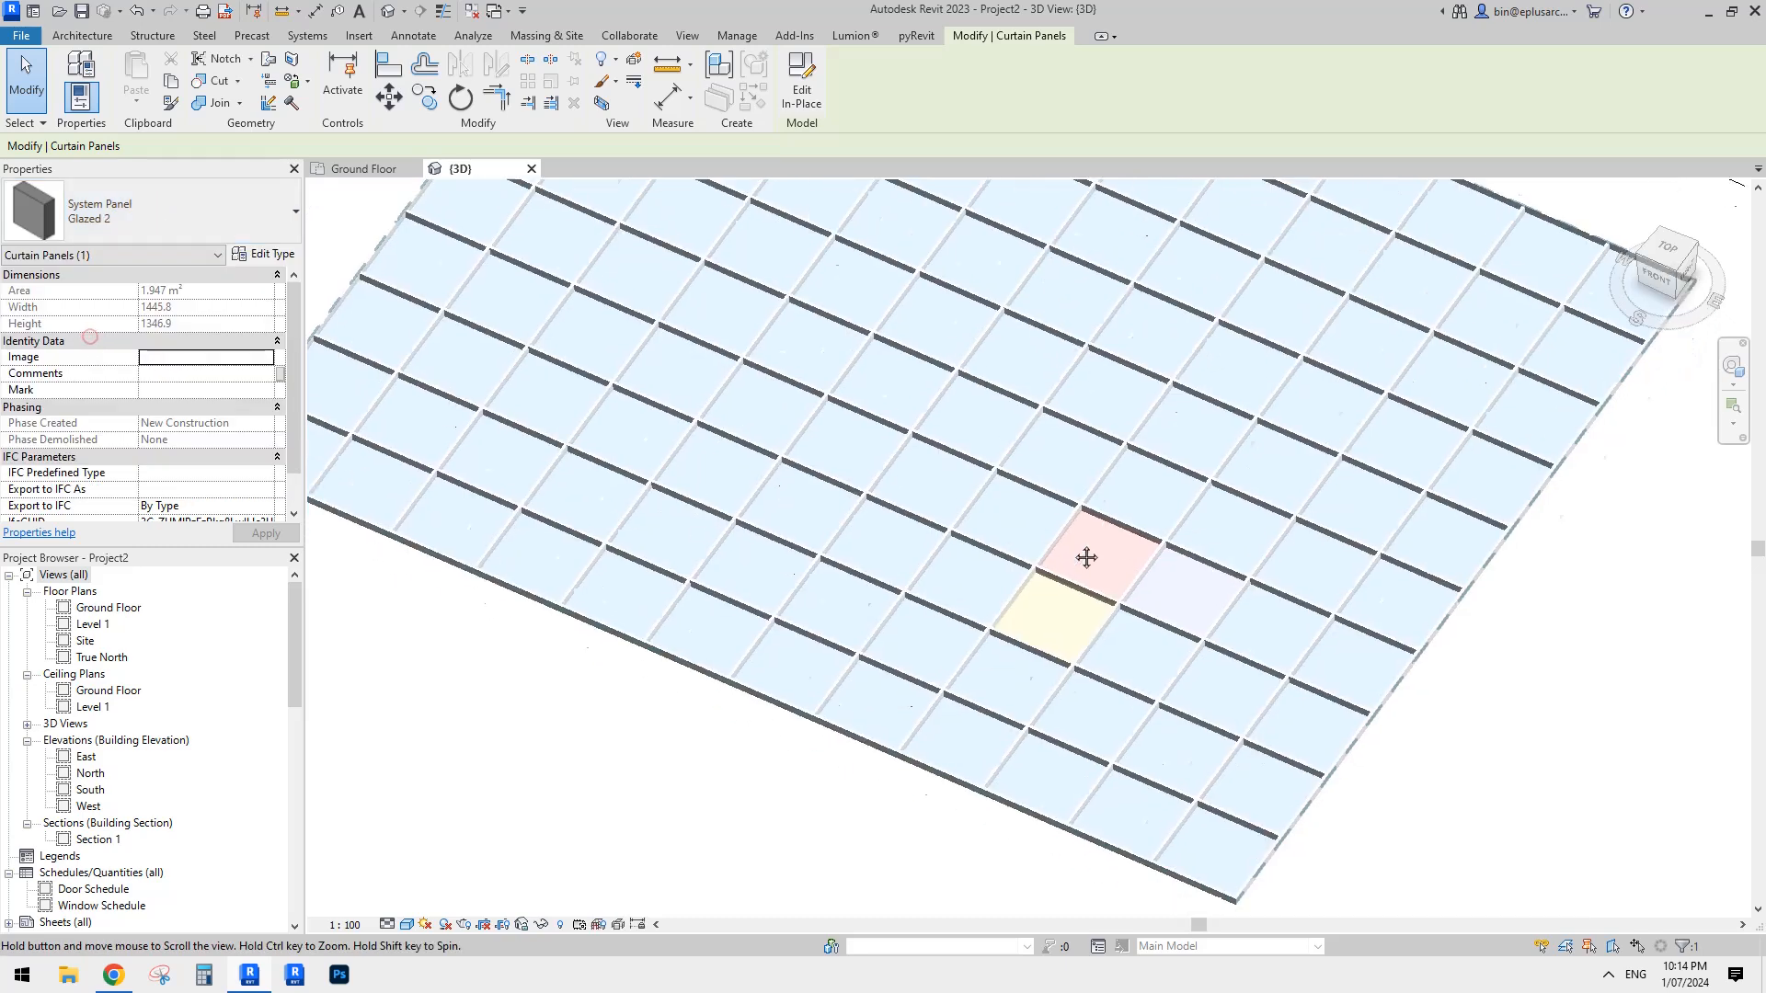
key("Escape")
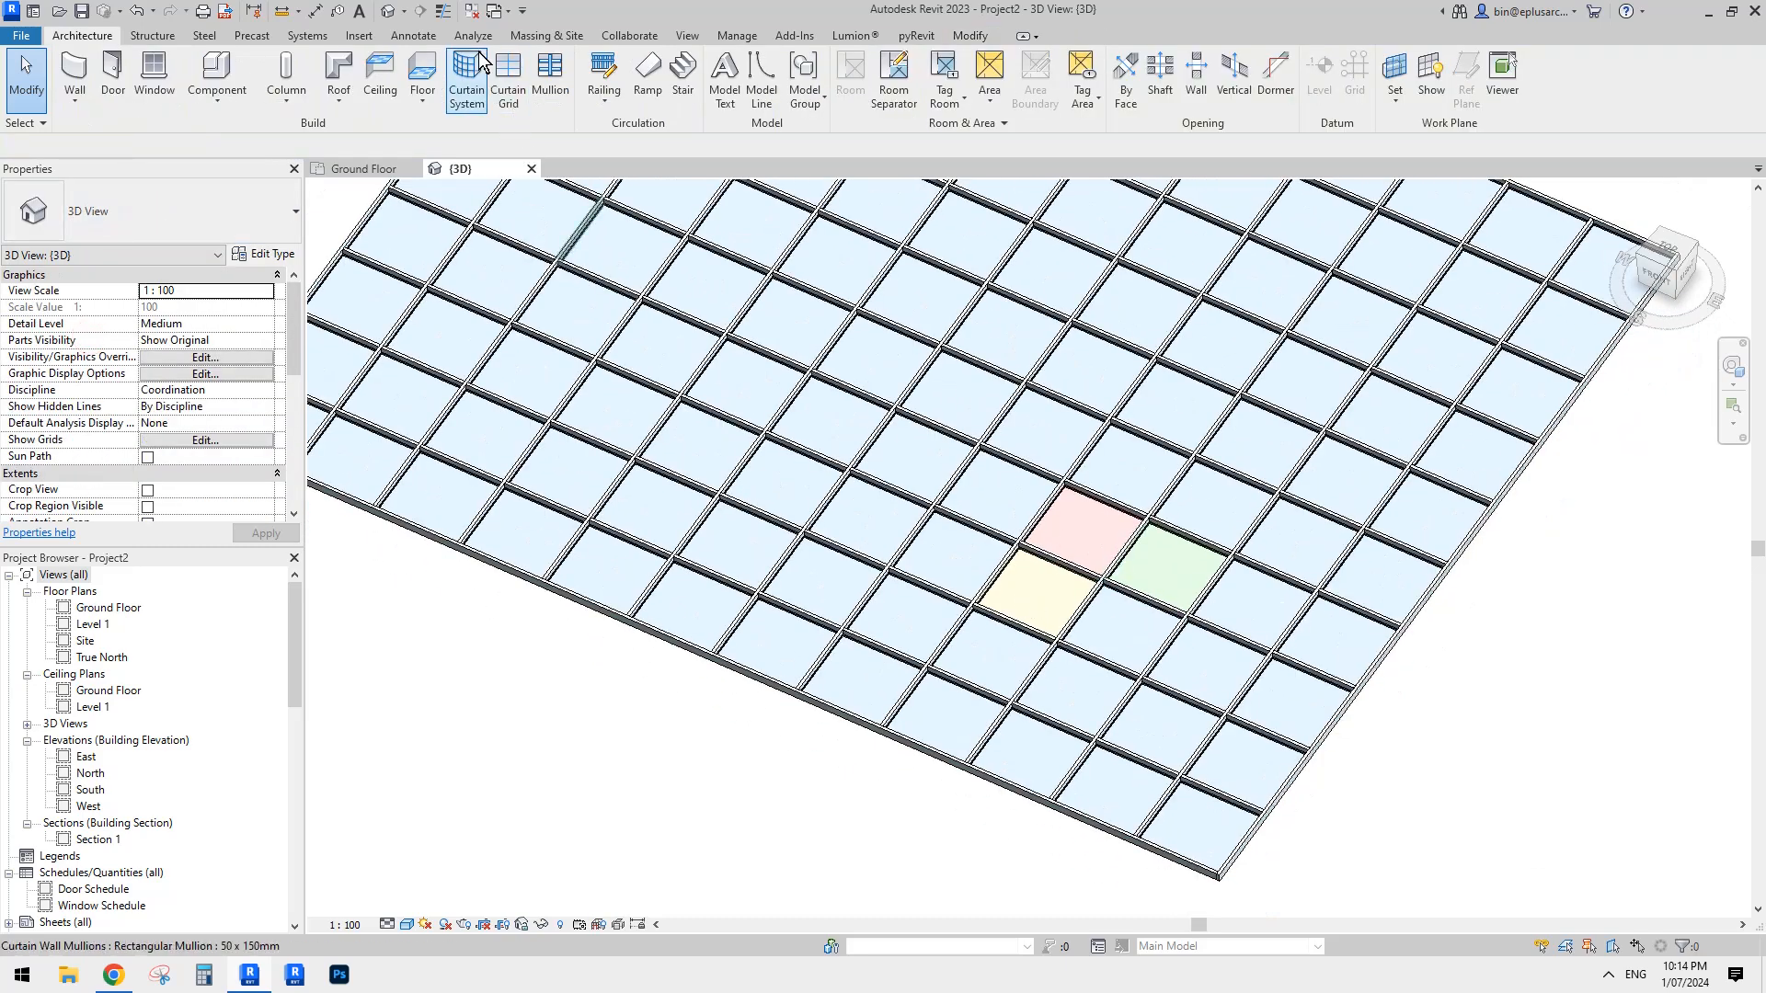
- Lower the shading transparency of the Glass material to 55, Glass 2 and Glass 4 to 56, reduce Glass 3 similarly, and accept the changes
left_click(736, 36)
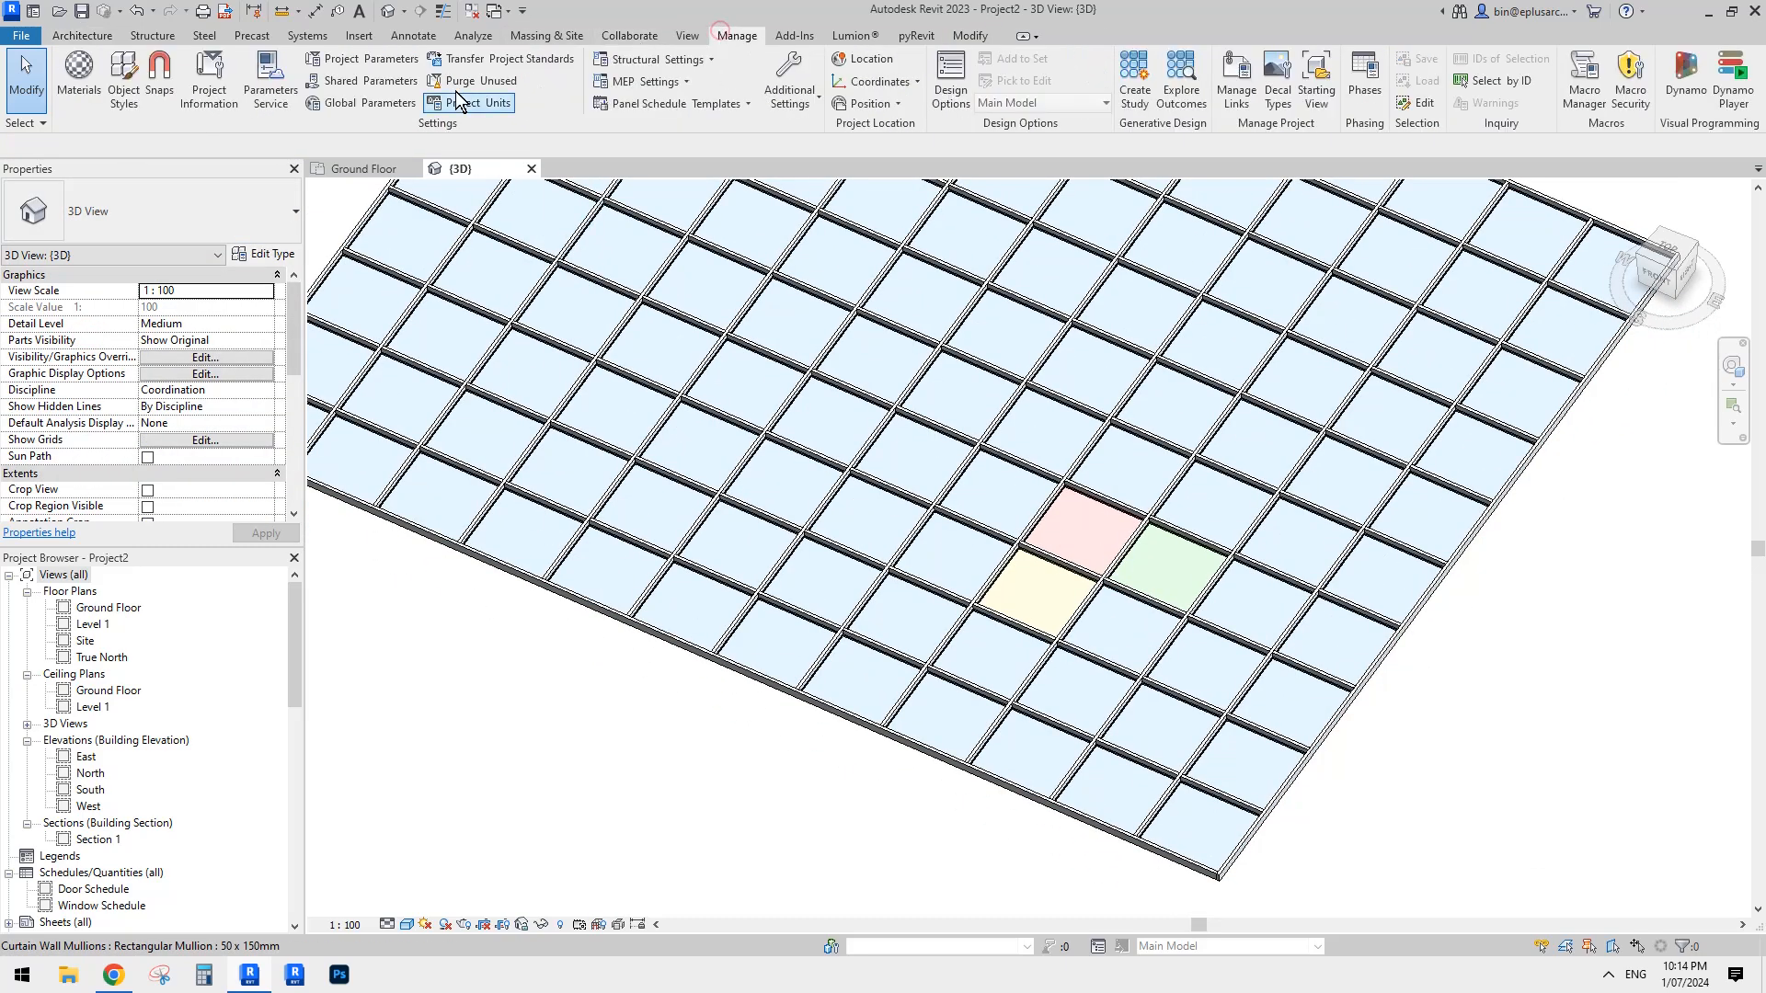
left_click(78, 79)
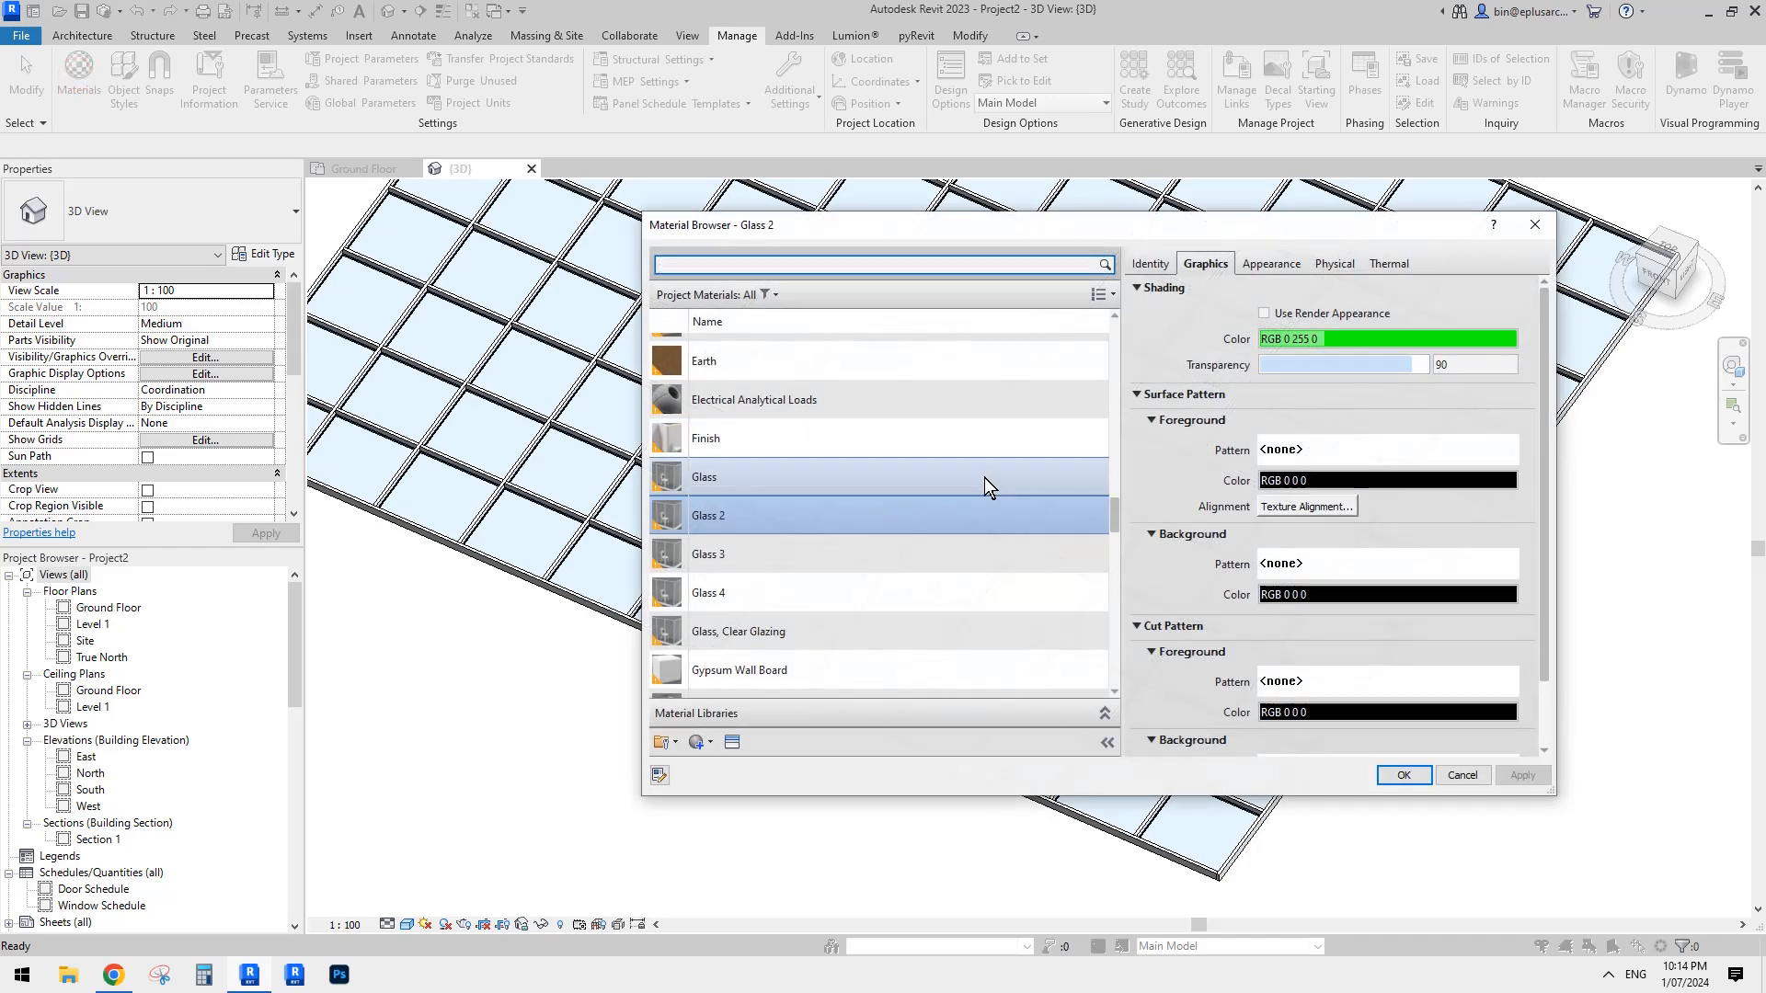
left_click(911, 477)
left_click(870, 514)
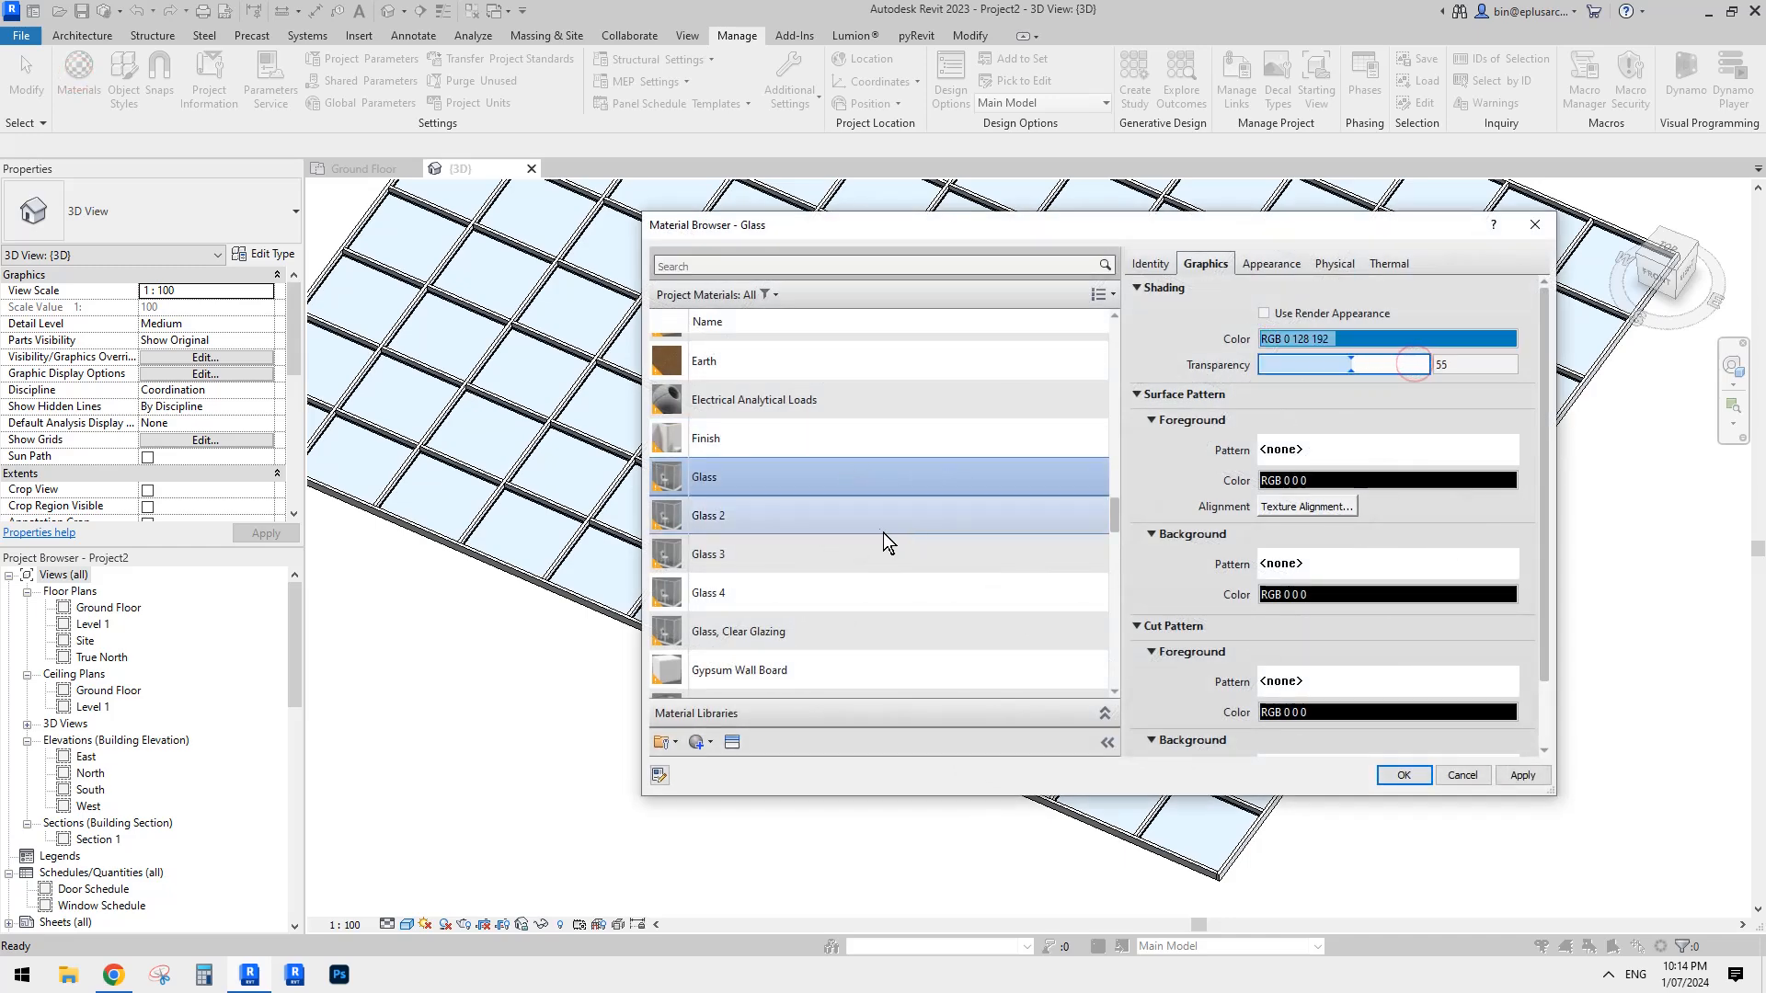
left_click(871, 554)
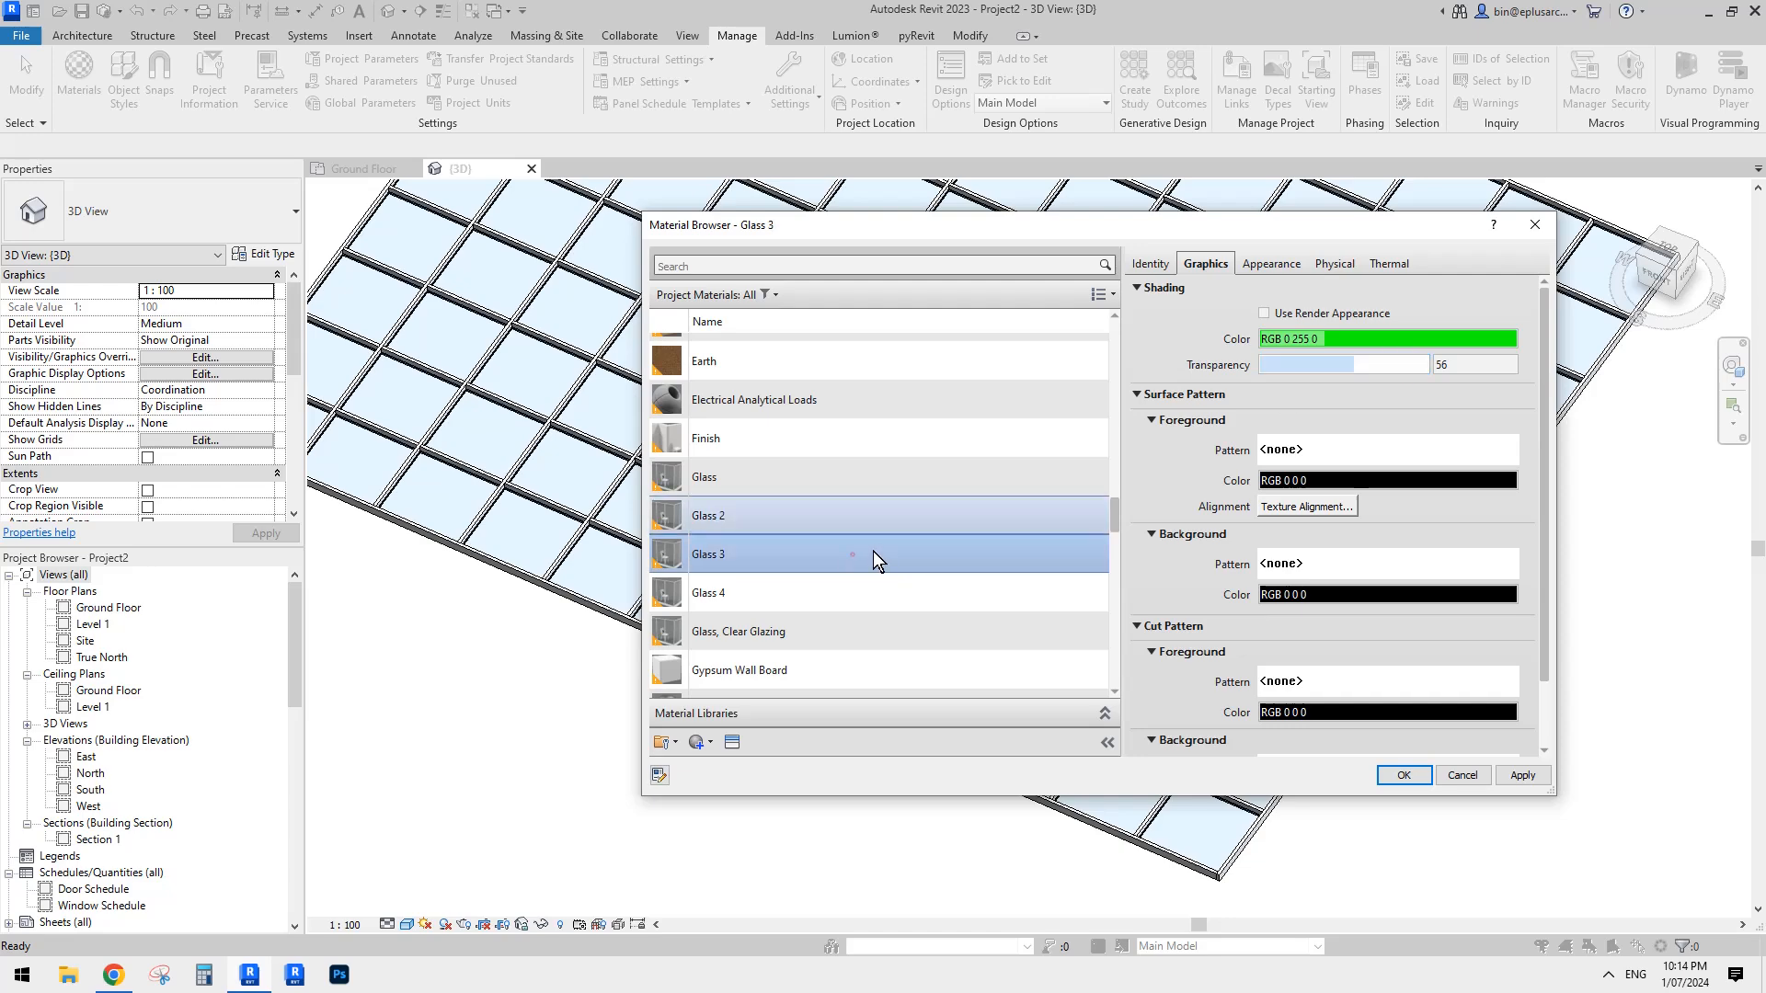
key("Down")
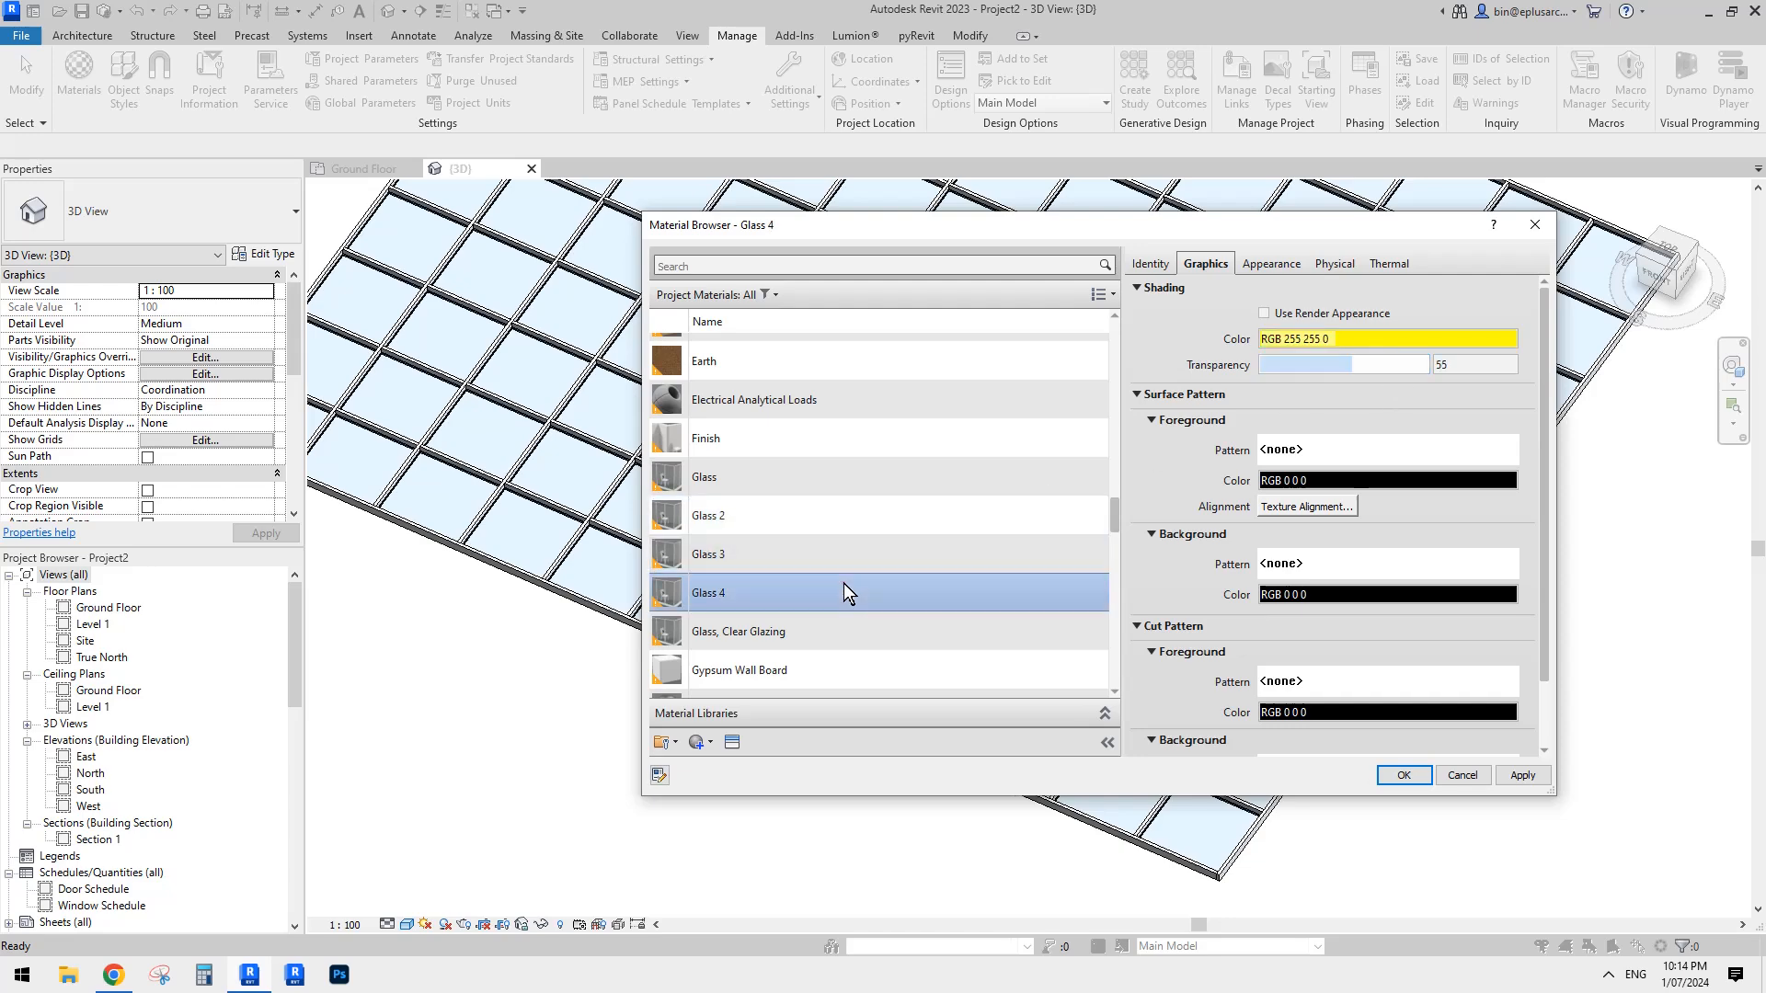
left_click(1405, 776)
scroll(1372, 672, "down", 3)
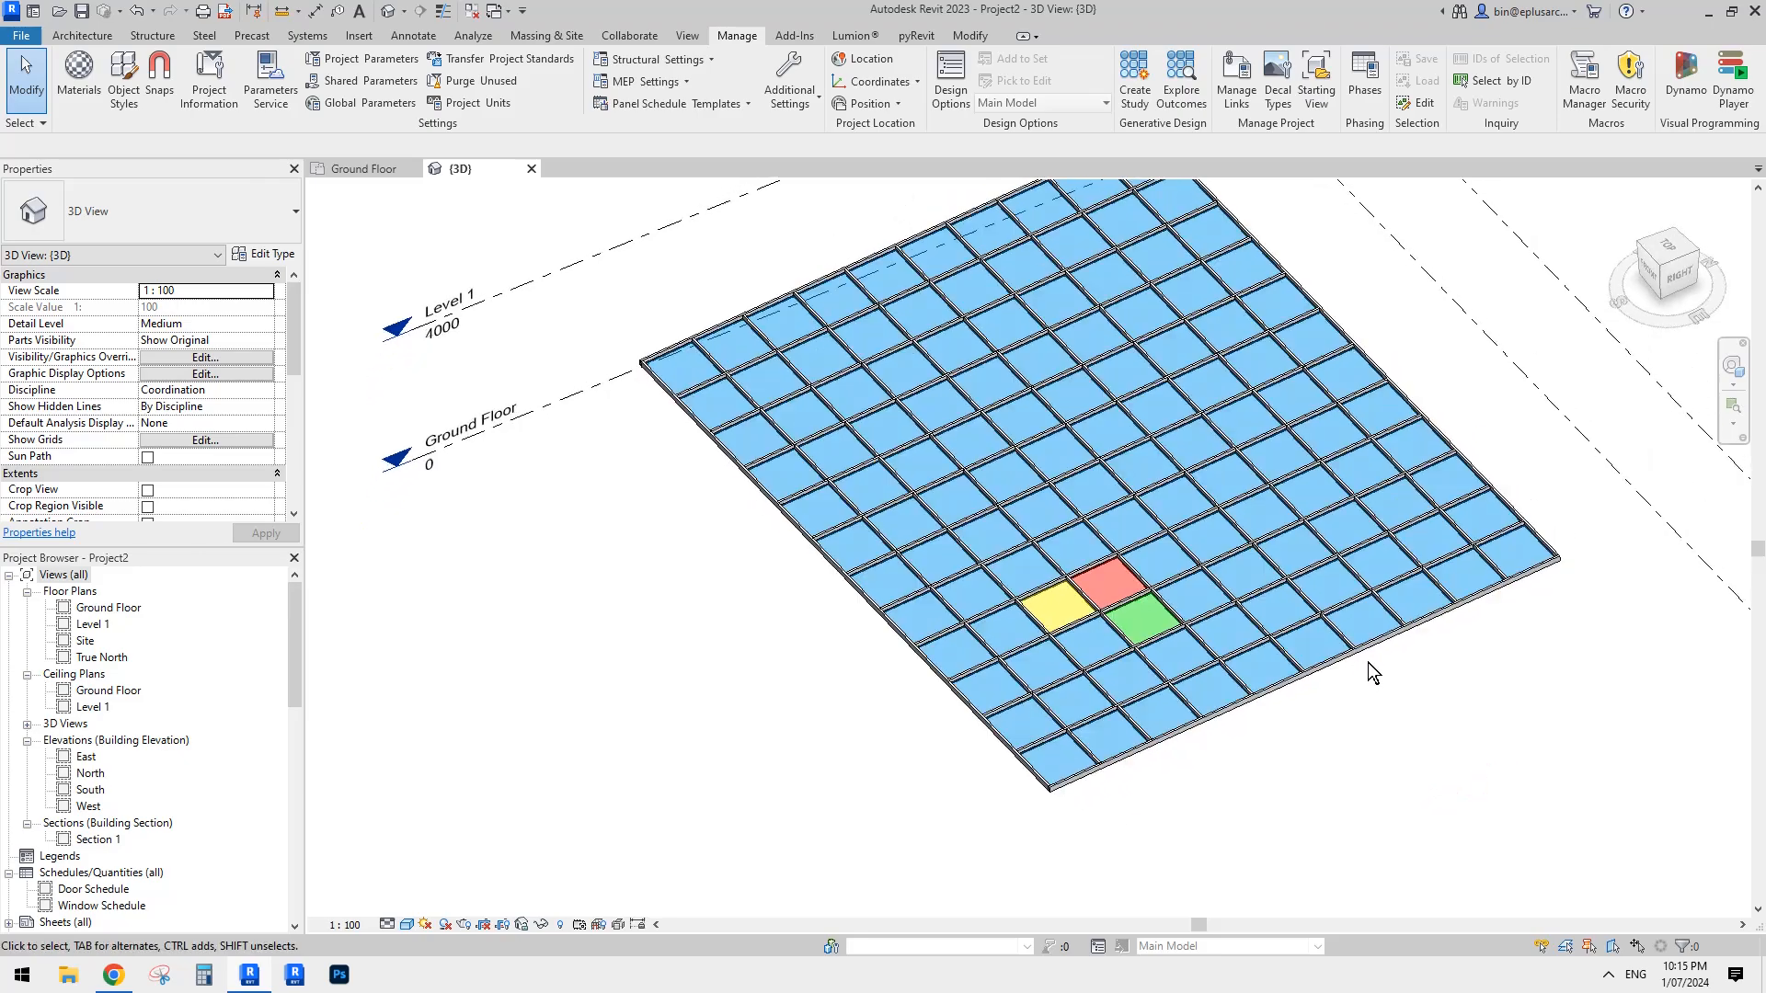
middle_click_drag(1088, 544, 968, 642, "shift")
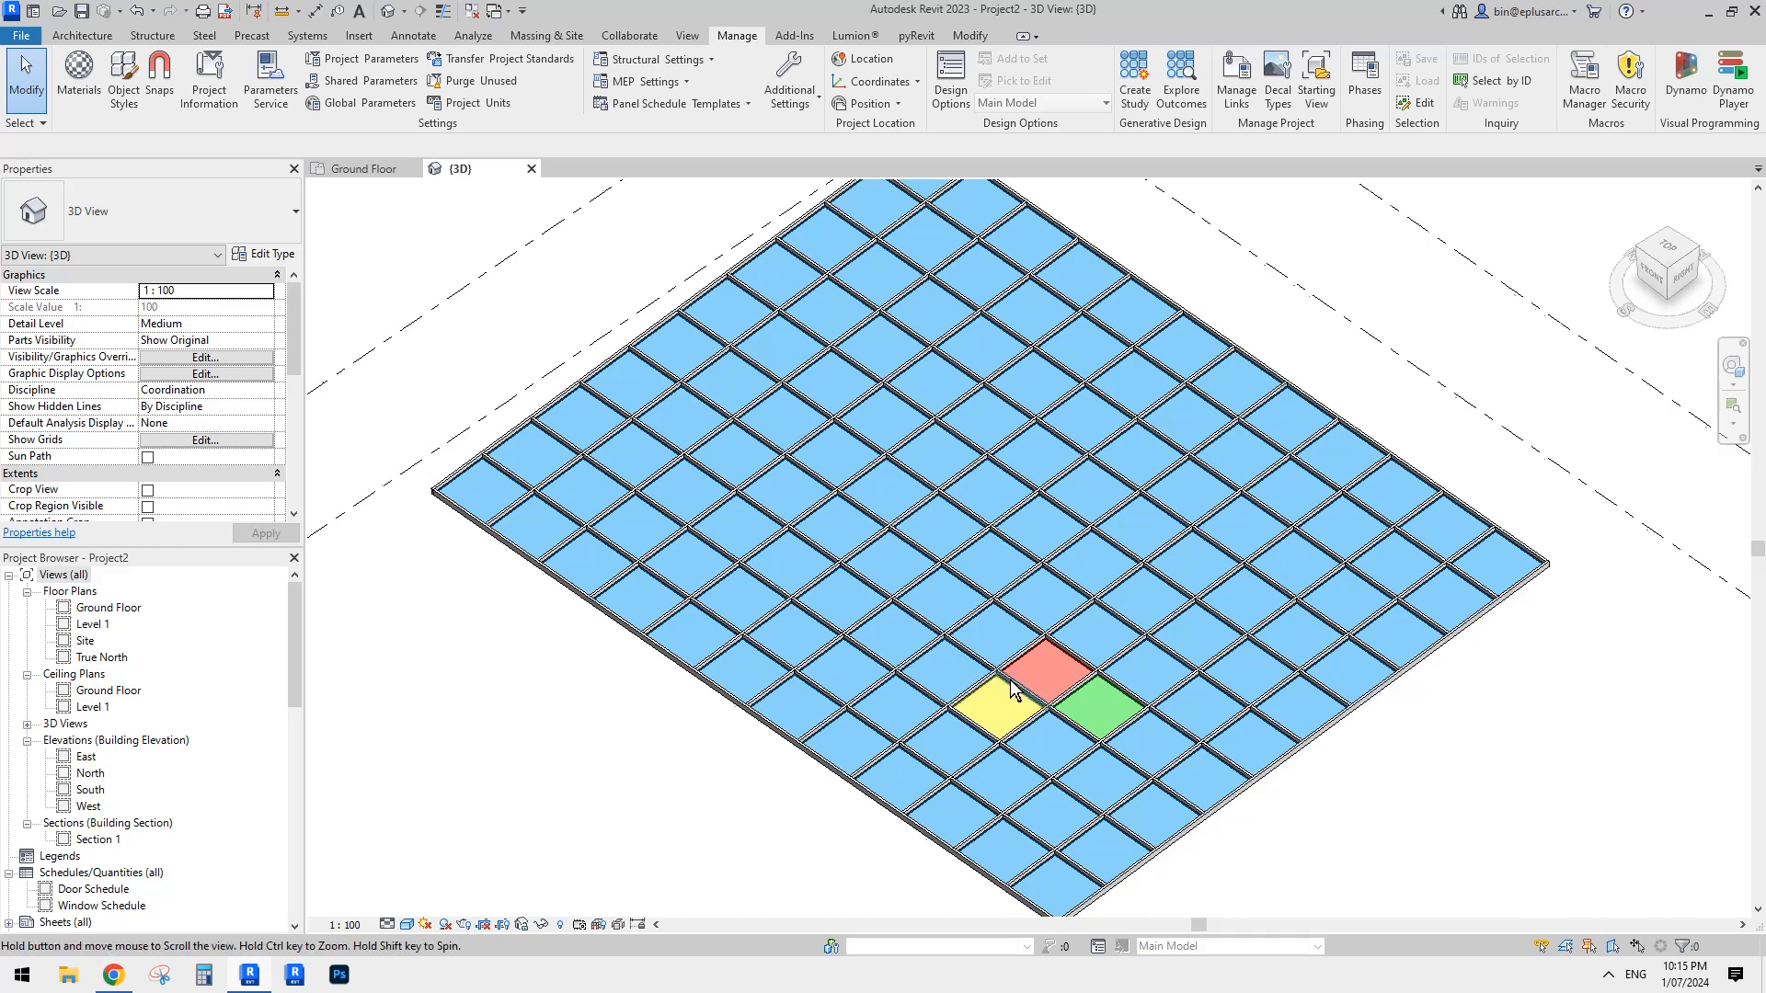
scroll(1057, 704, "up", 2)
left_click(1092, 716)
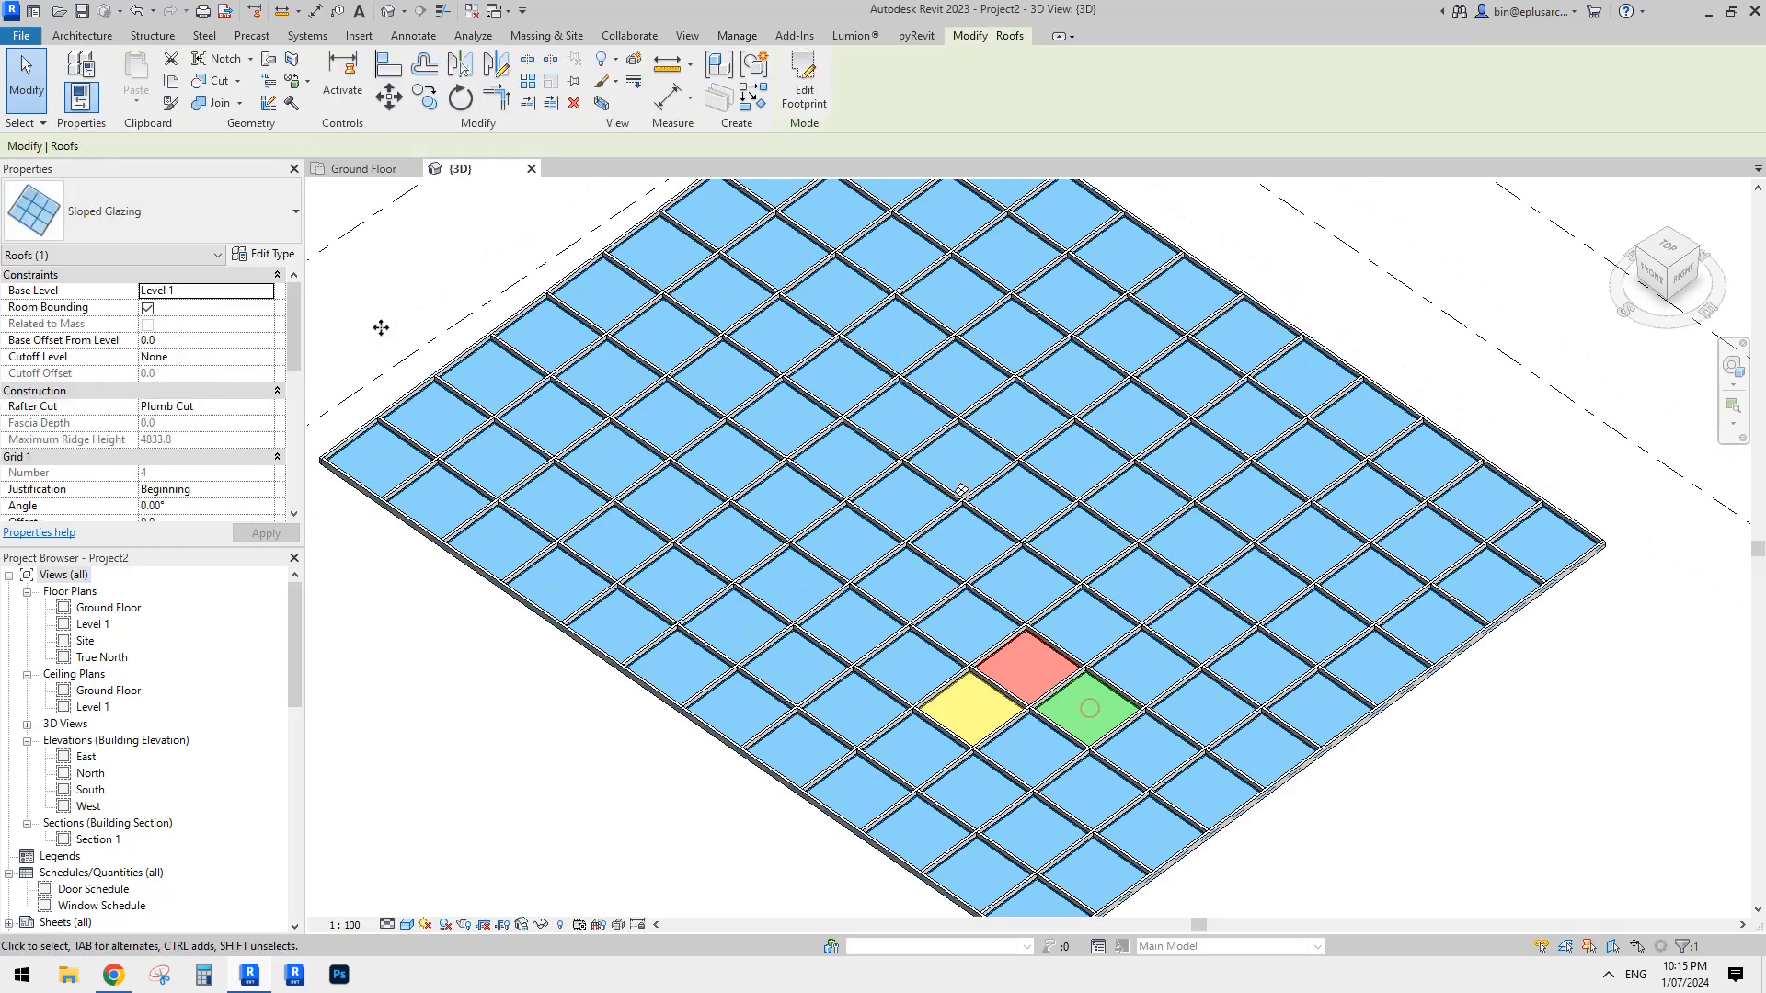
left_click(195, 227)
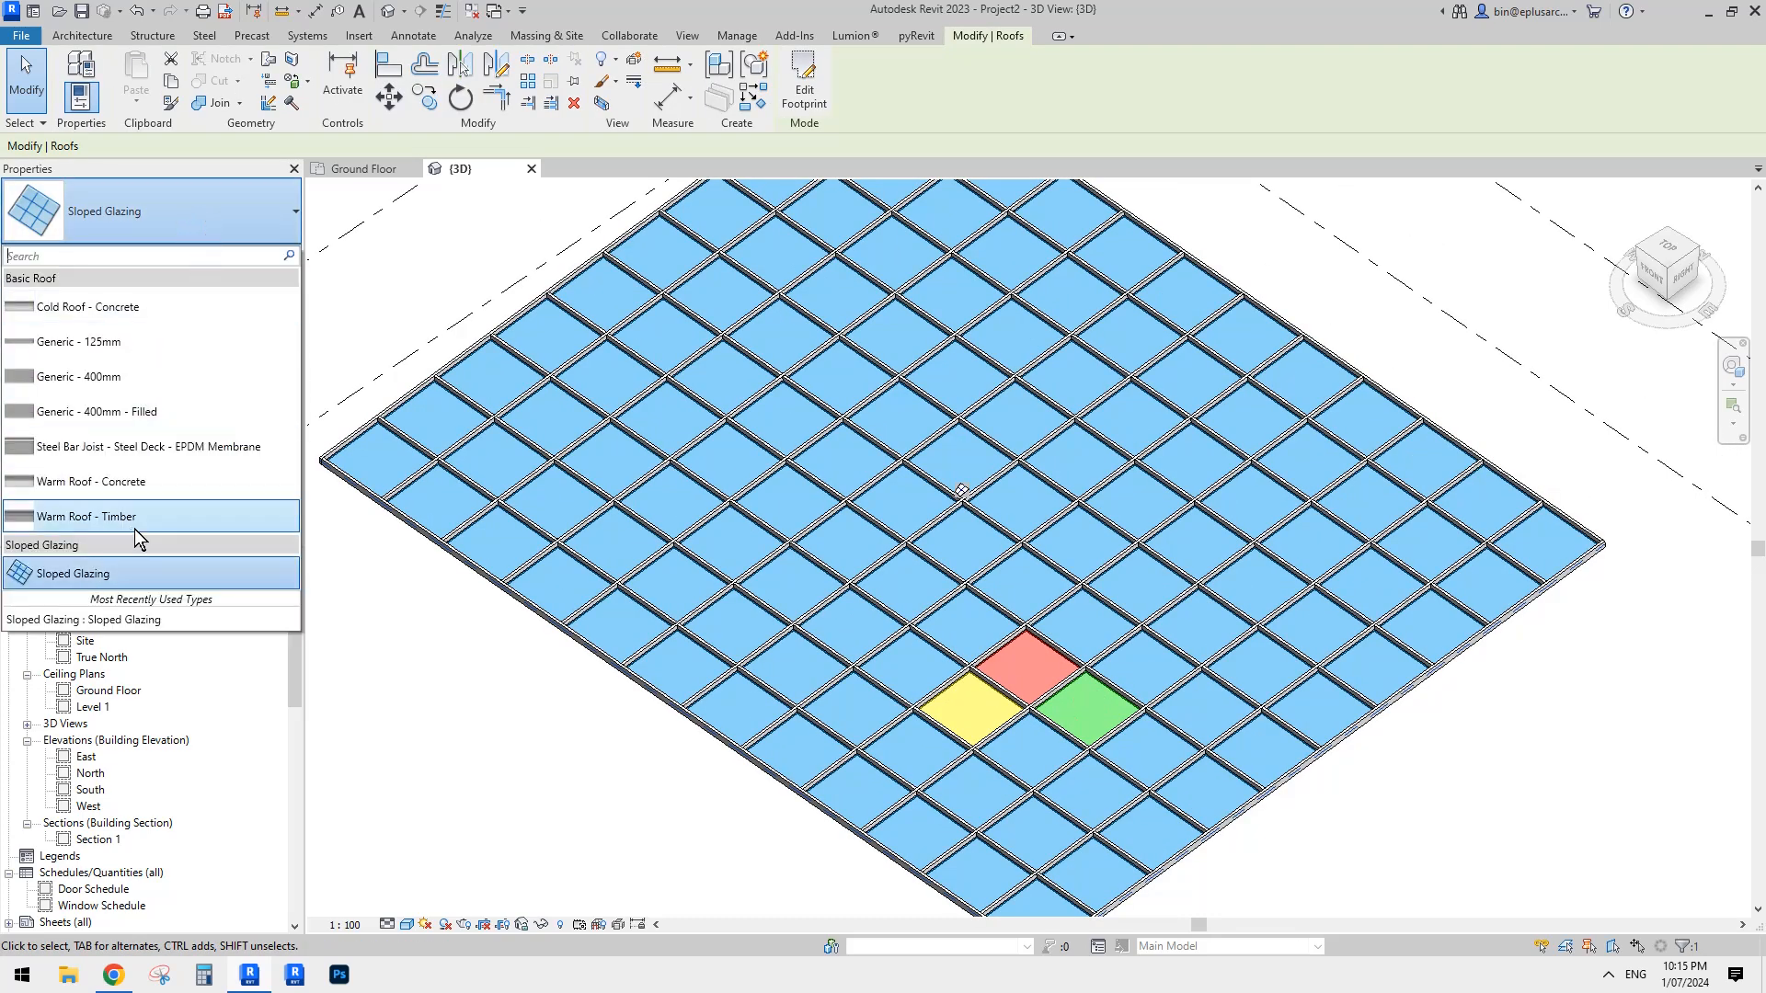
left_click(535, 440)
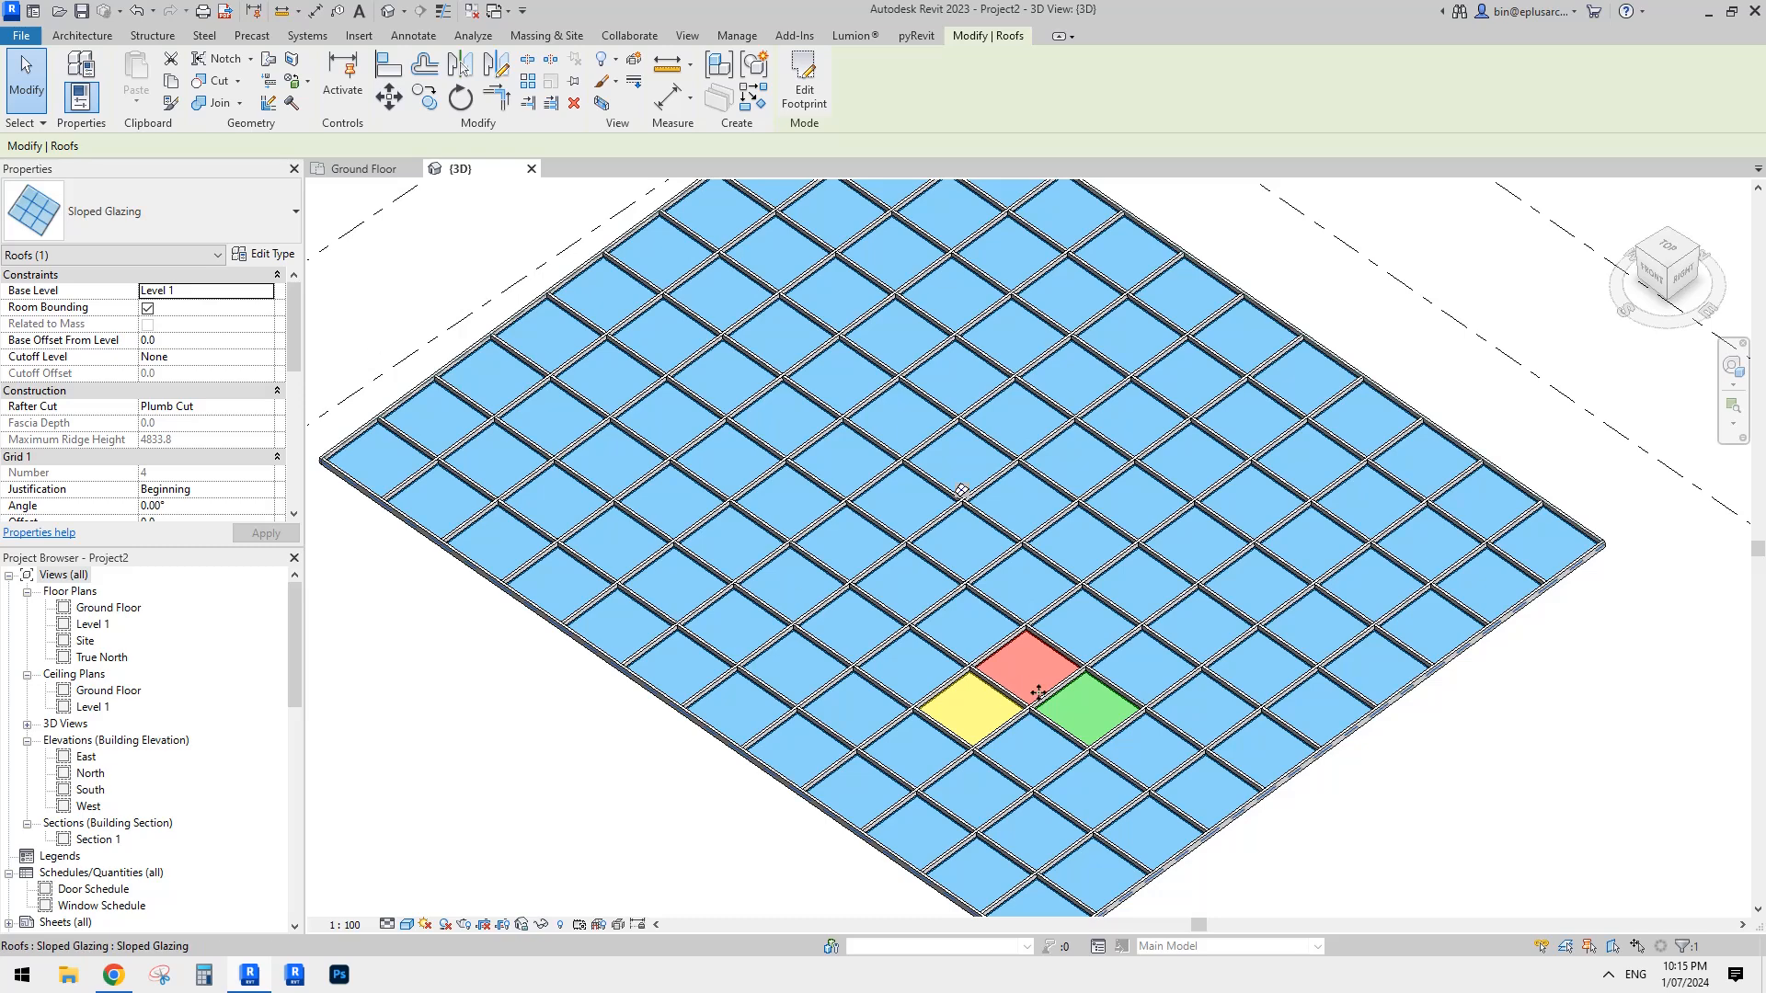
left_click(272, 257)
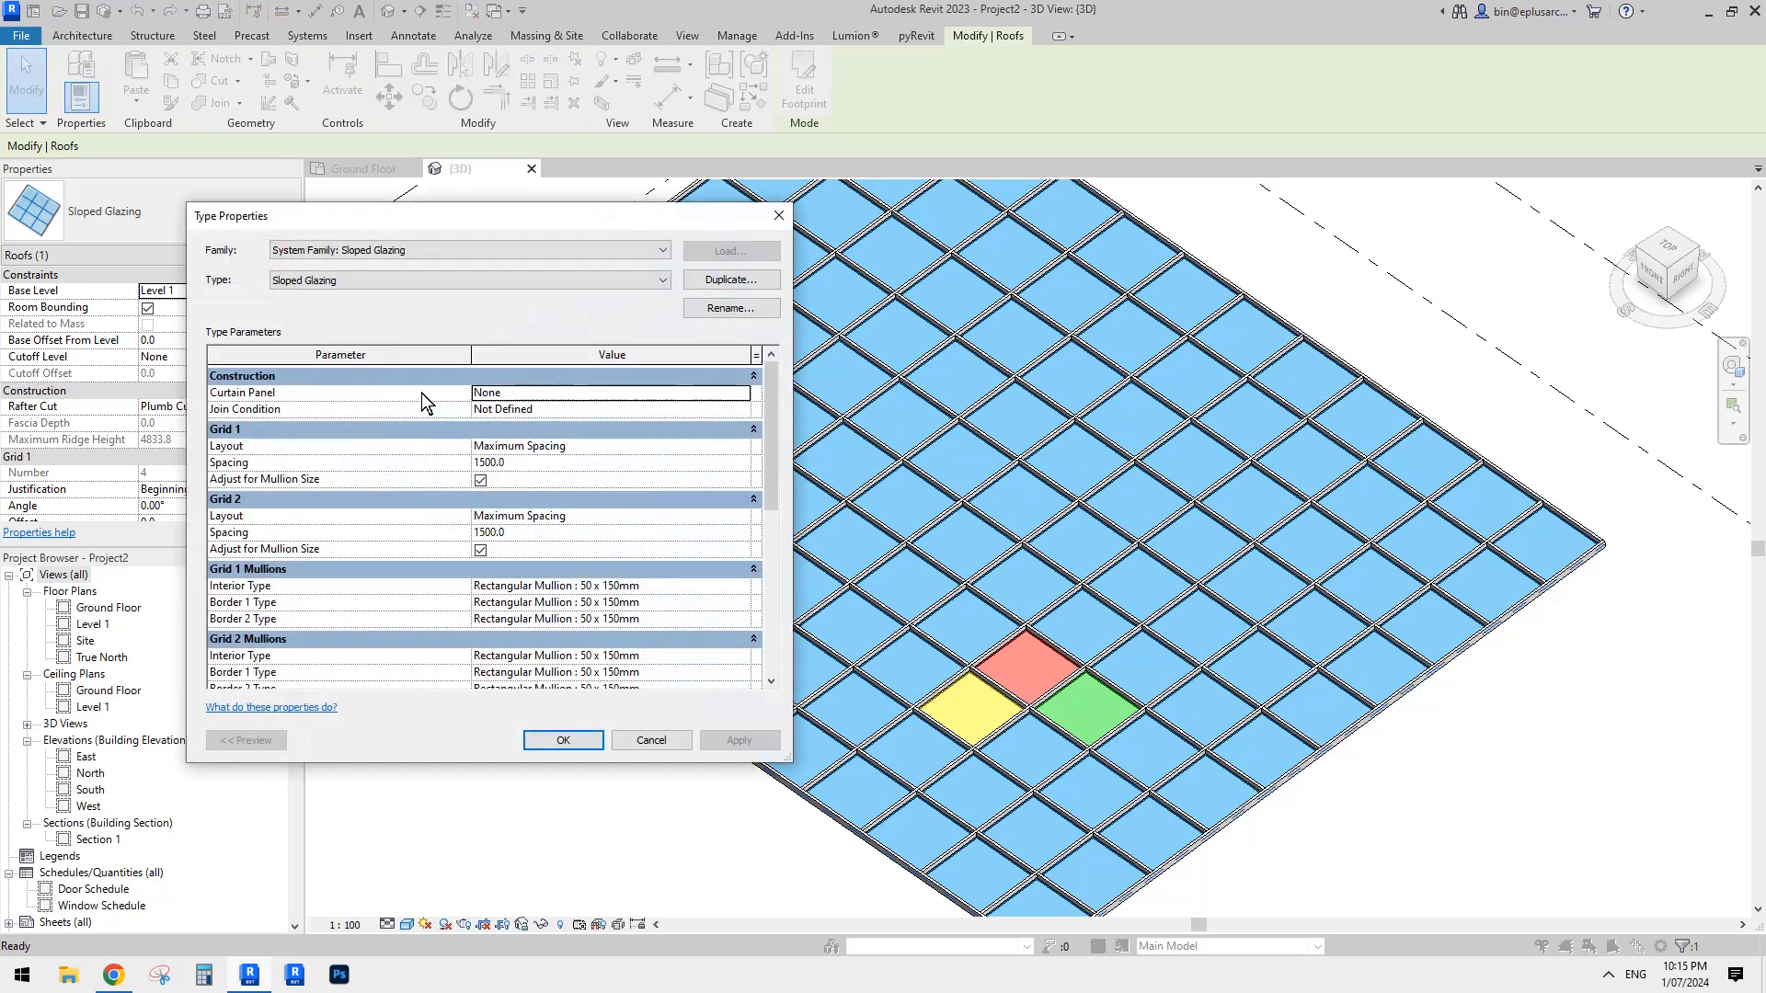
left_click(402, 278)
key("Escape")
key("Escape")
key("Escape")
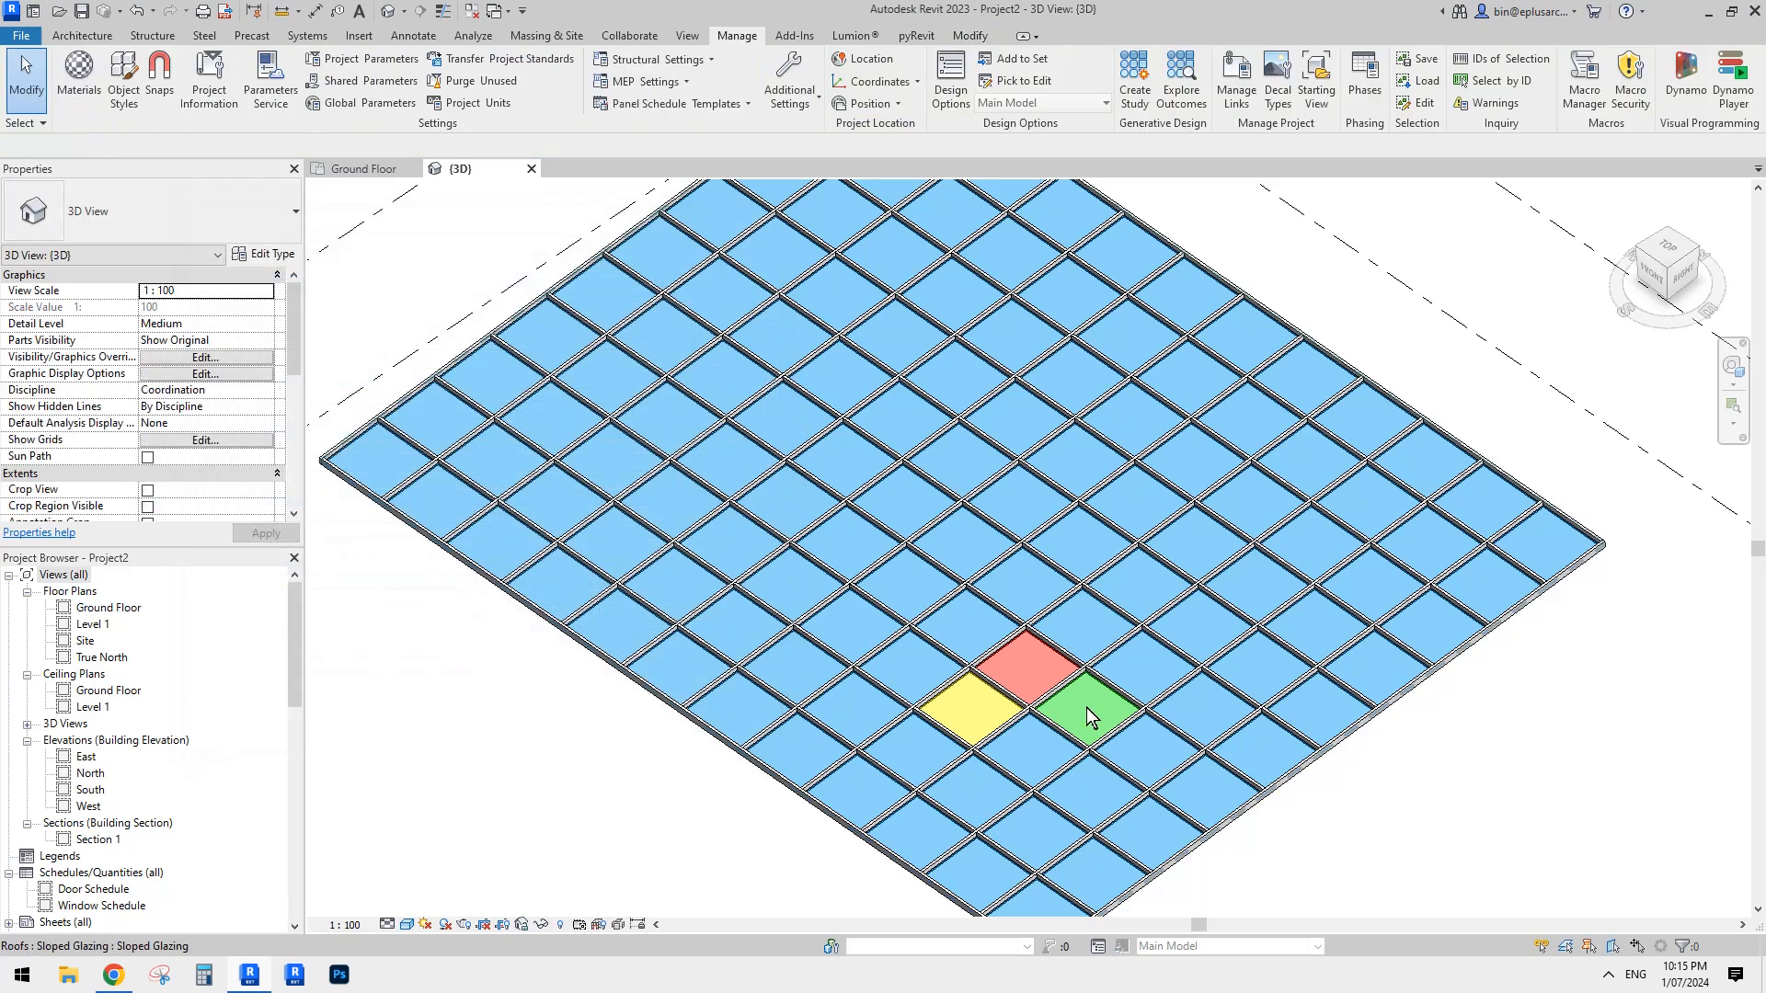
- Check the available panel types for the green panel and clear the selection
left_click(1088, 717)
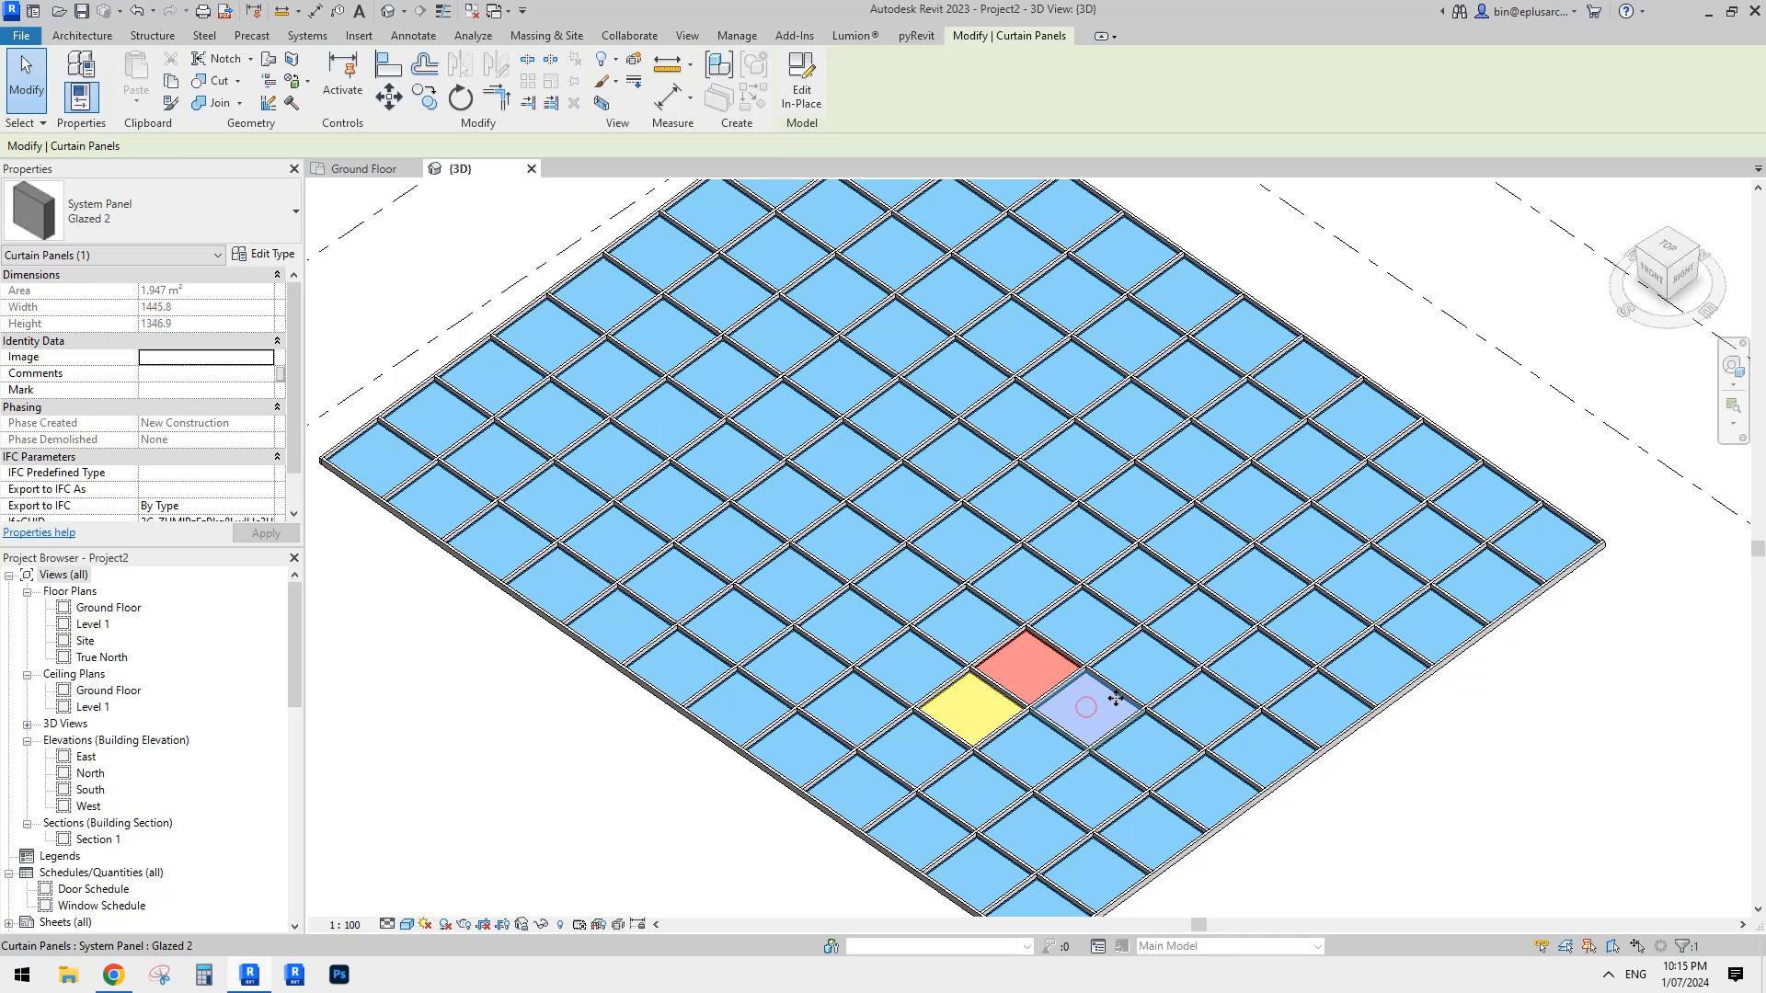
left_click(248, 204)
key("Escape")
left_click(604, 728)
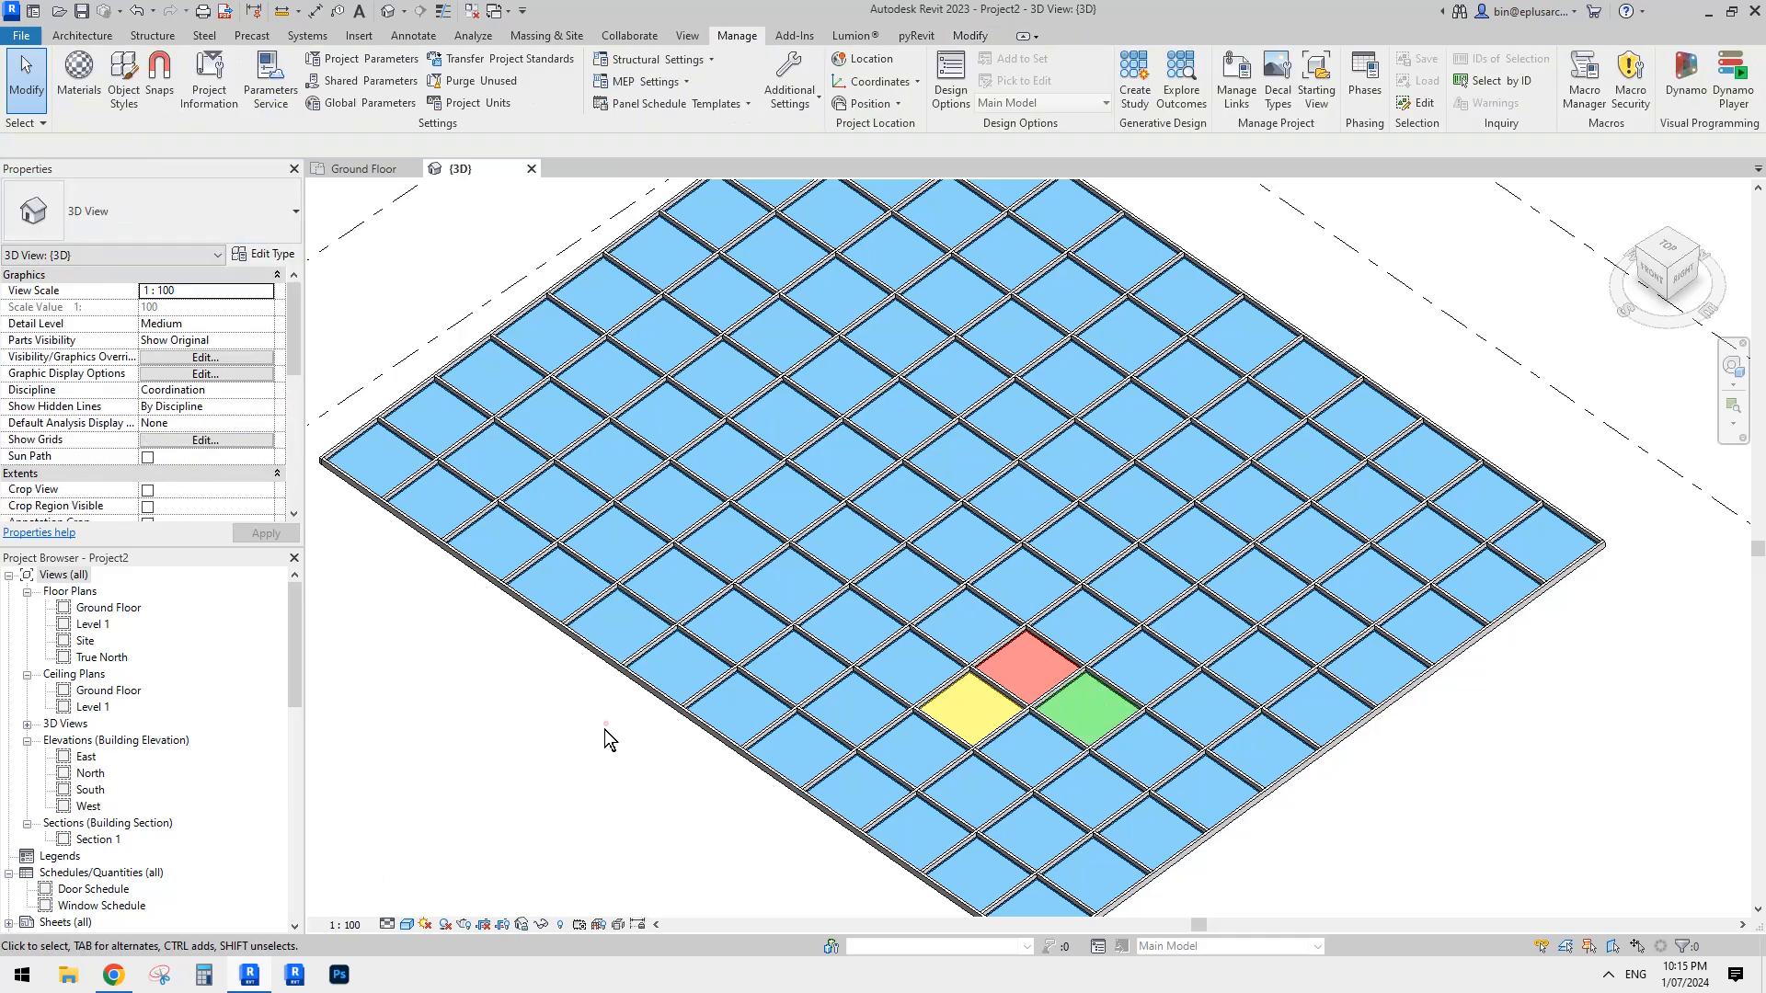
- Launch Dynamo, create a new graph, and arrange its window side by side with the Revit 3D view of the whole roof
middle_click_drag(604, 729, 607, 705)
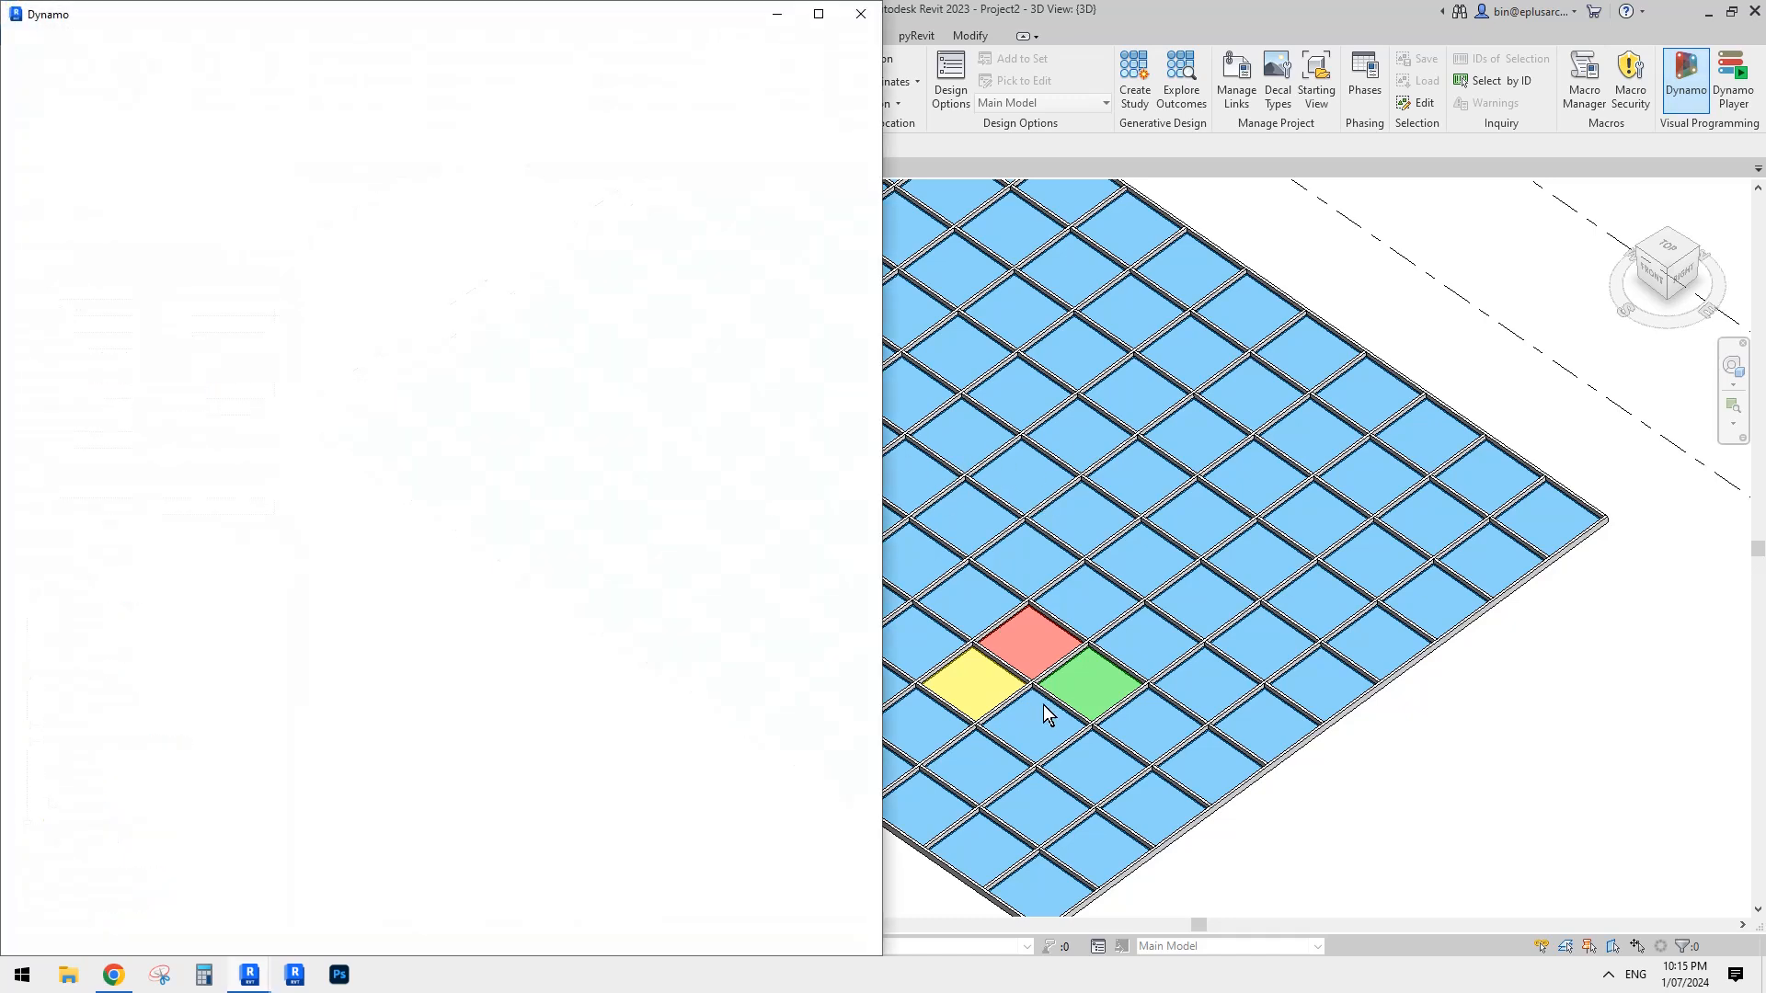
left_click_drag(580, 14, 670, 29)
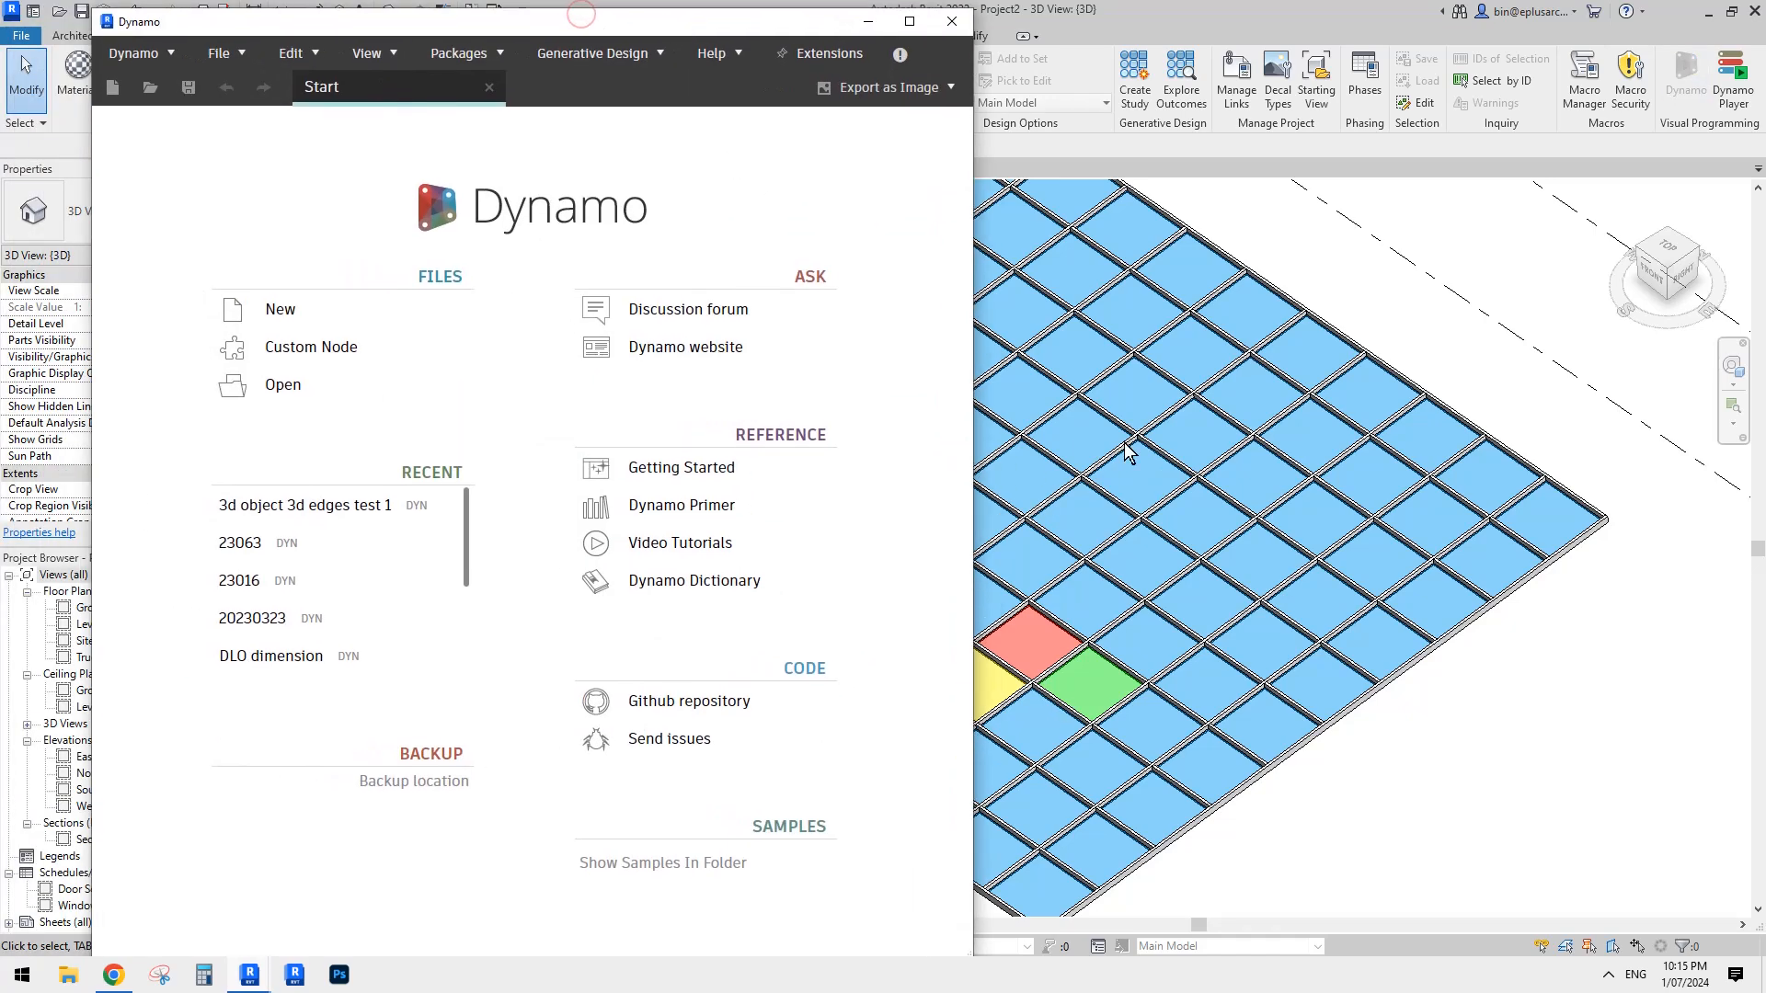
left_click(281, 315)
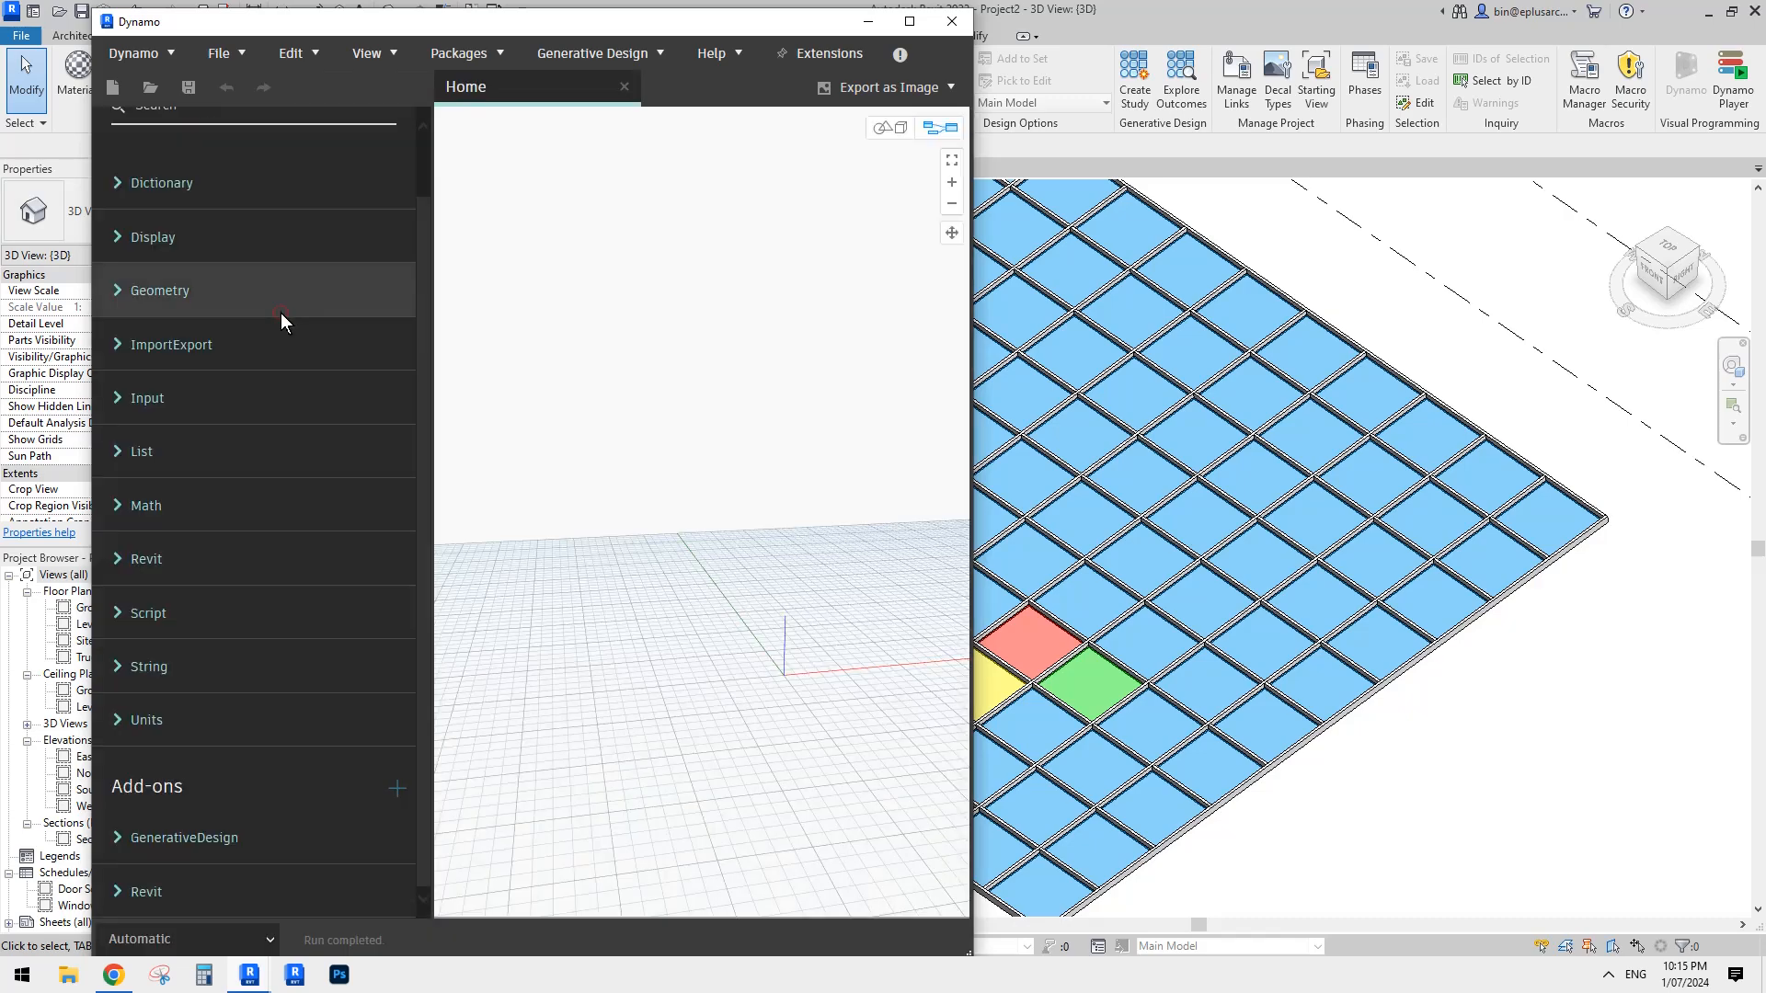
left_click_drag(516, 19, 431, 15)
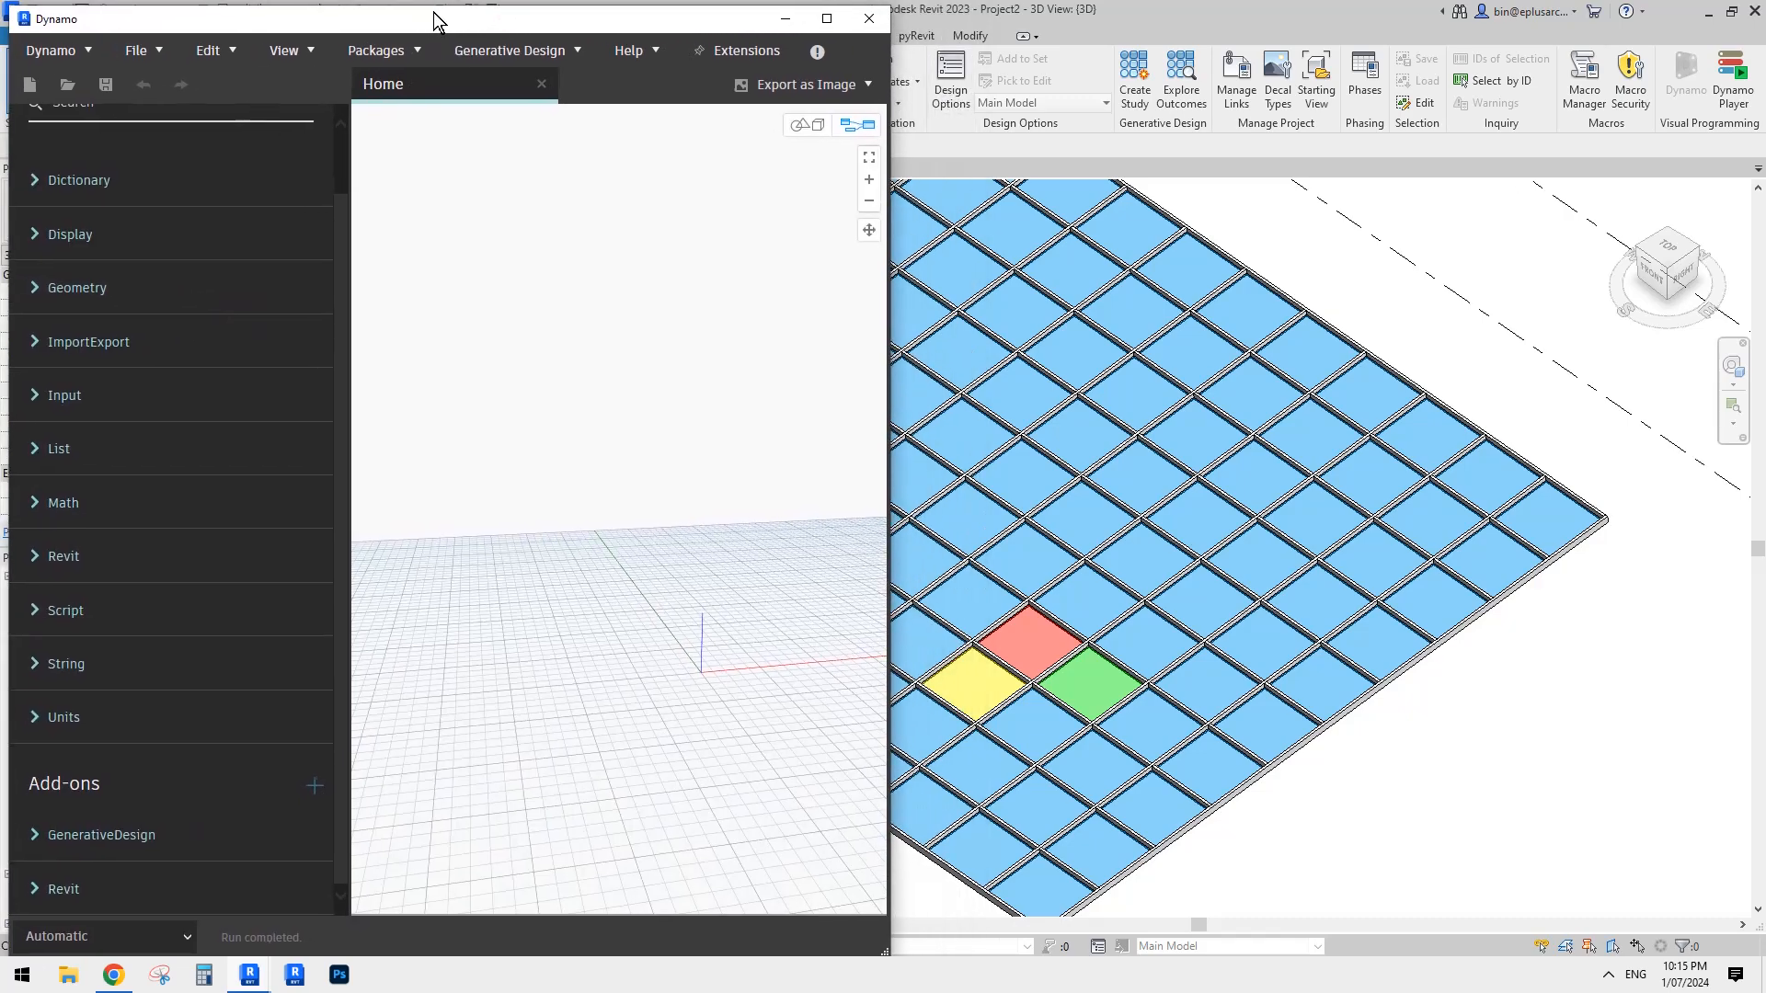
left_click_drag(655, 23, 2, 22)
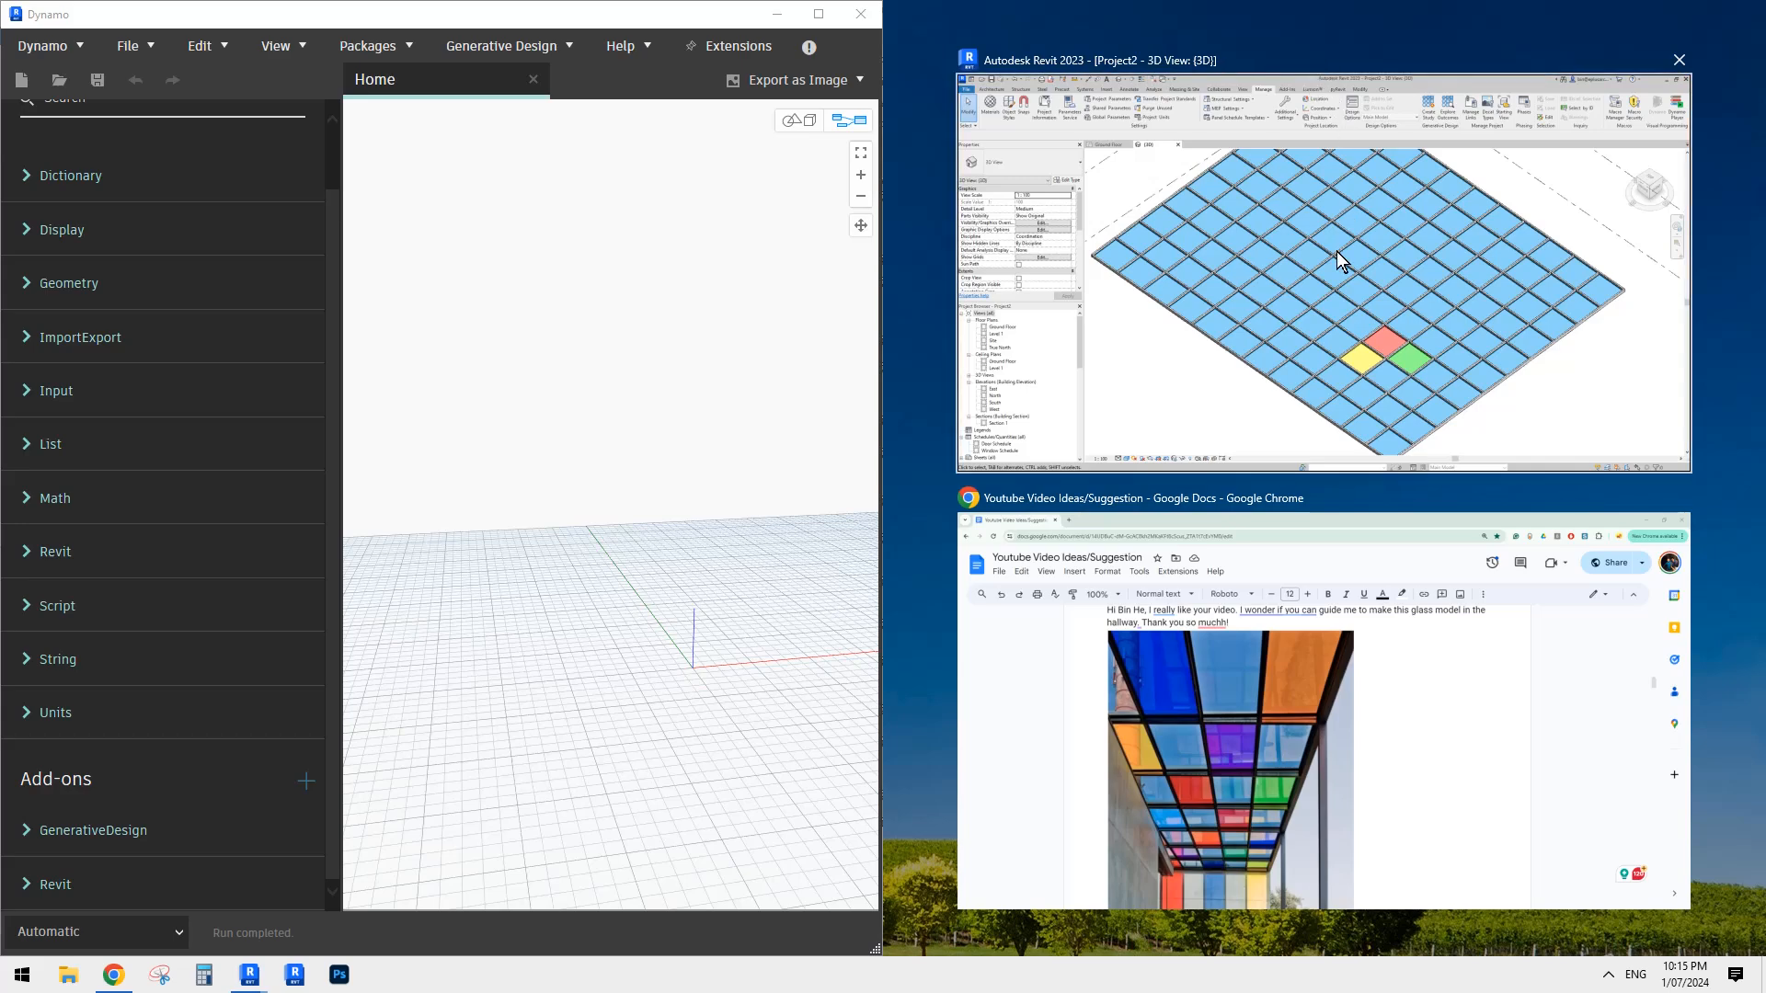
left_click(1273, 234)
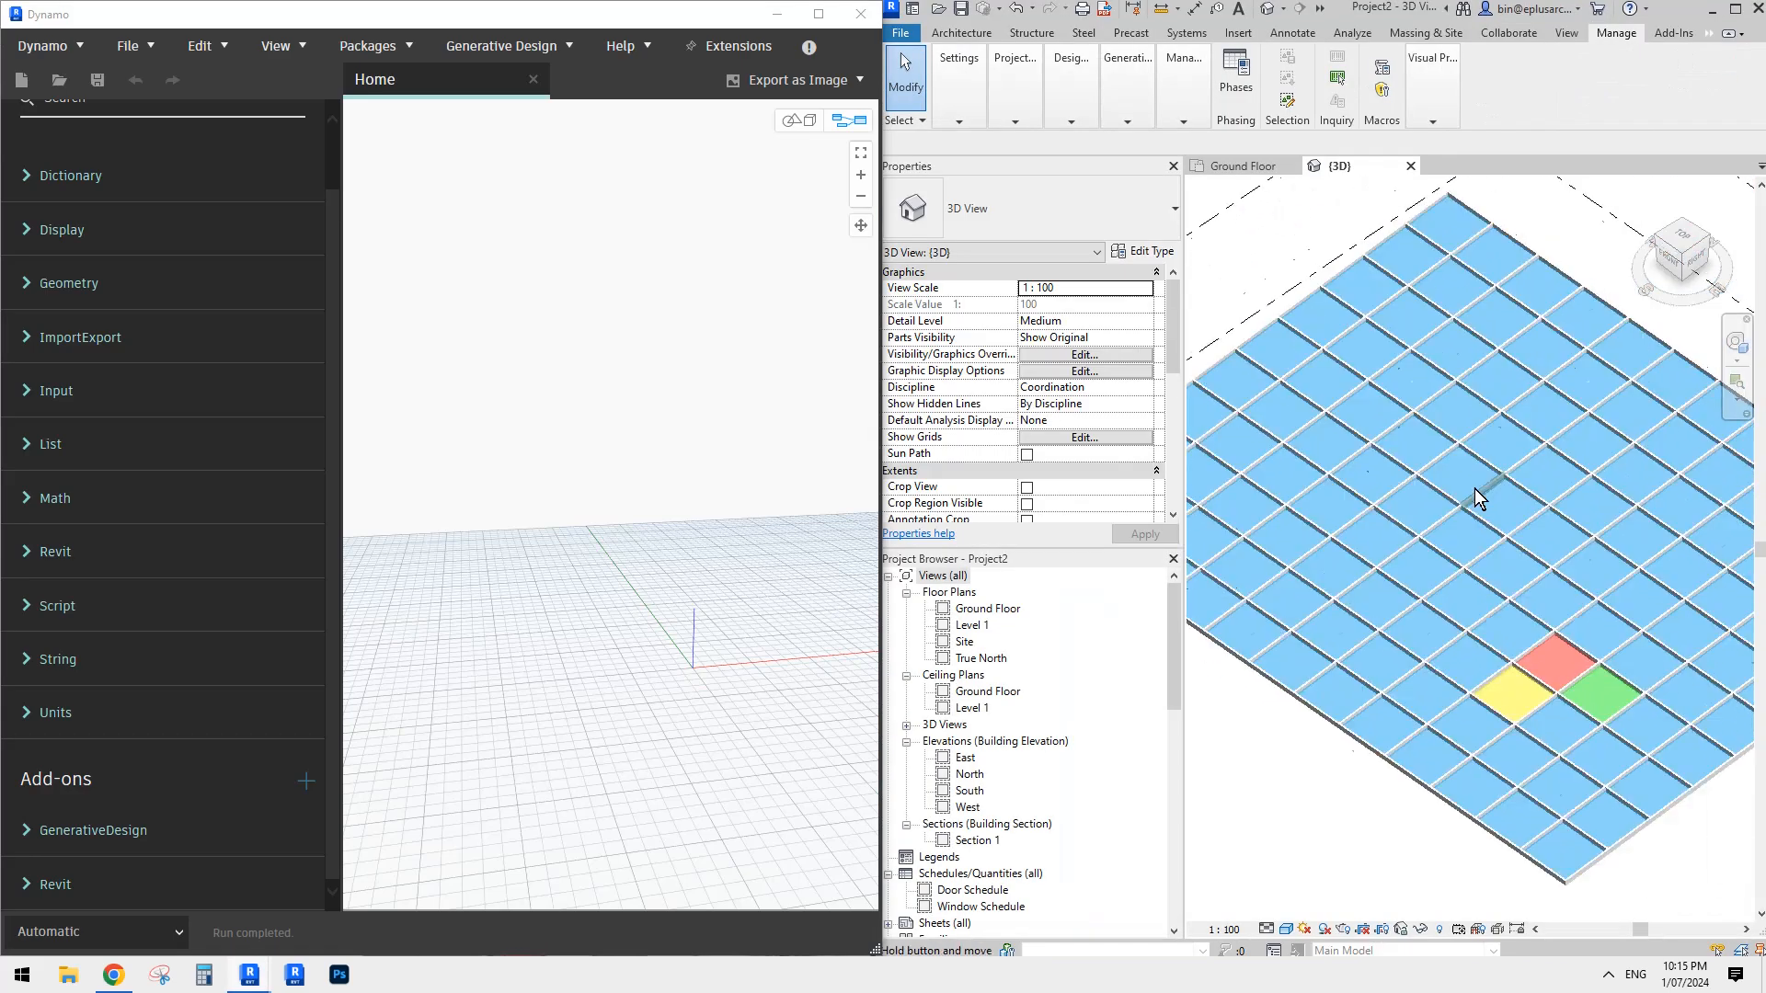
scroll(1477, 498, "down", 5)
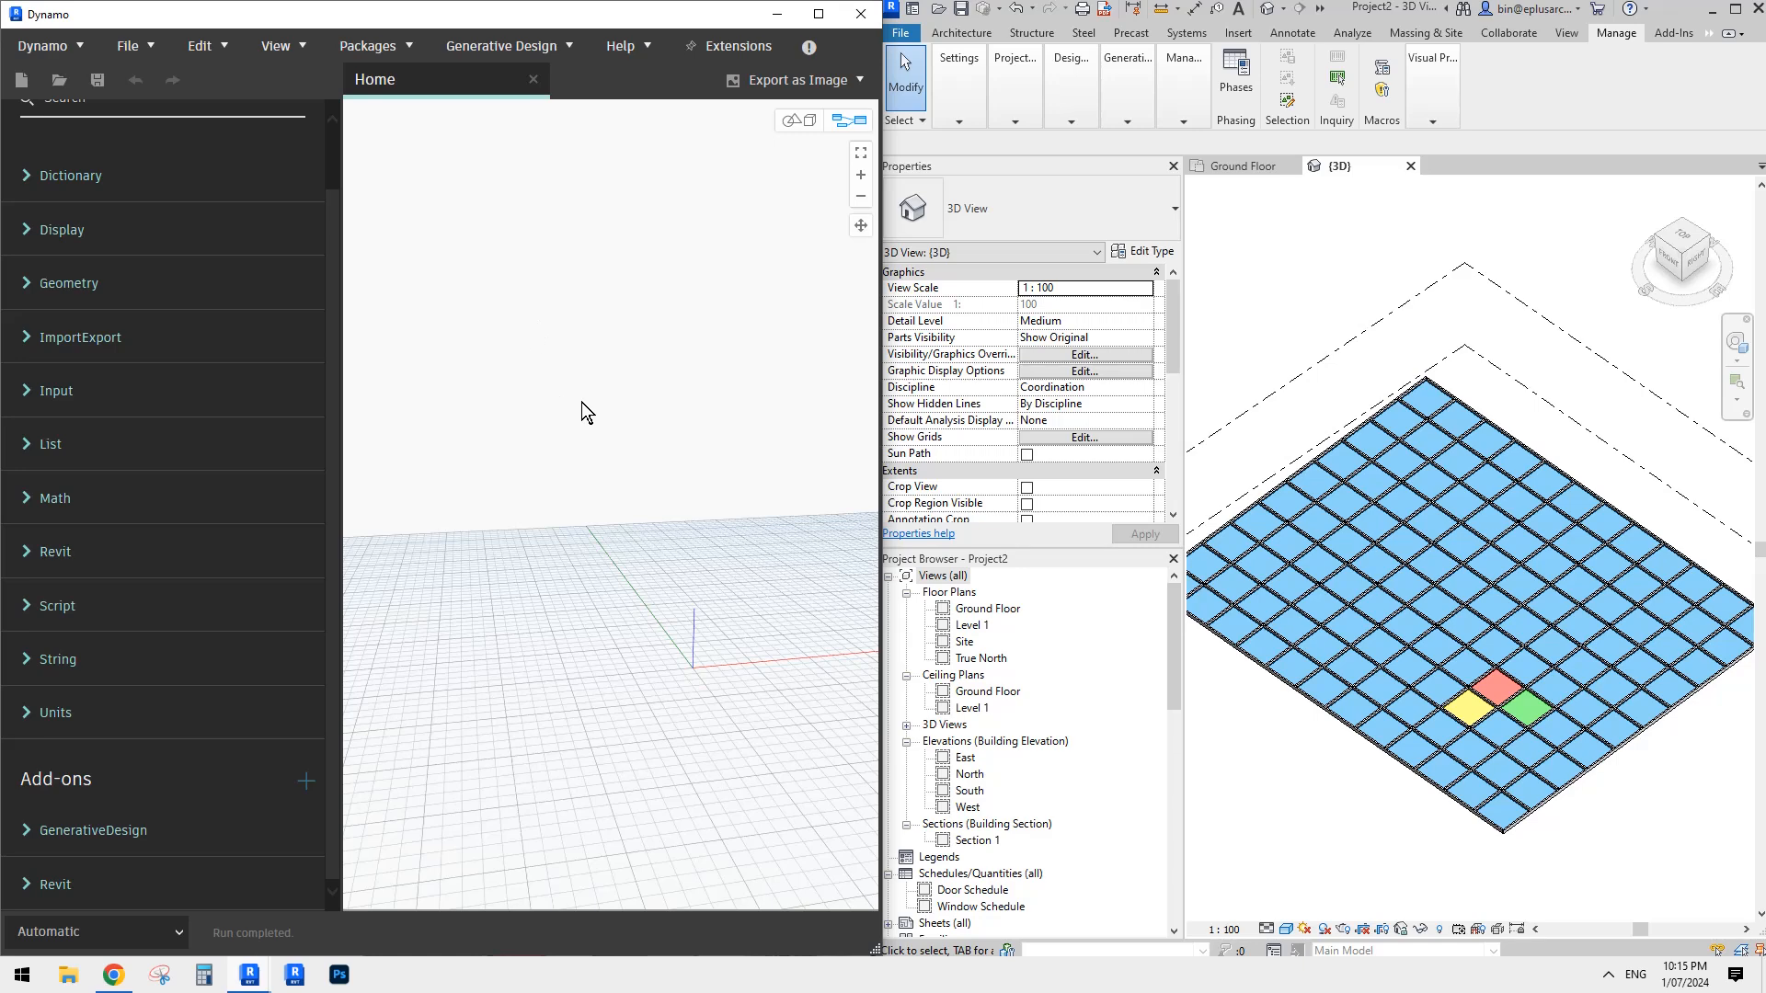
- Expand the Revit Selection node group in the Dynamo library
left_click(26, 713)
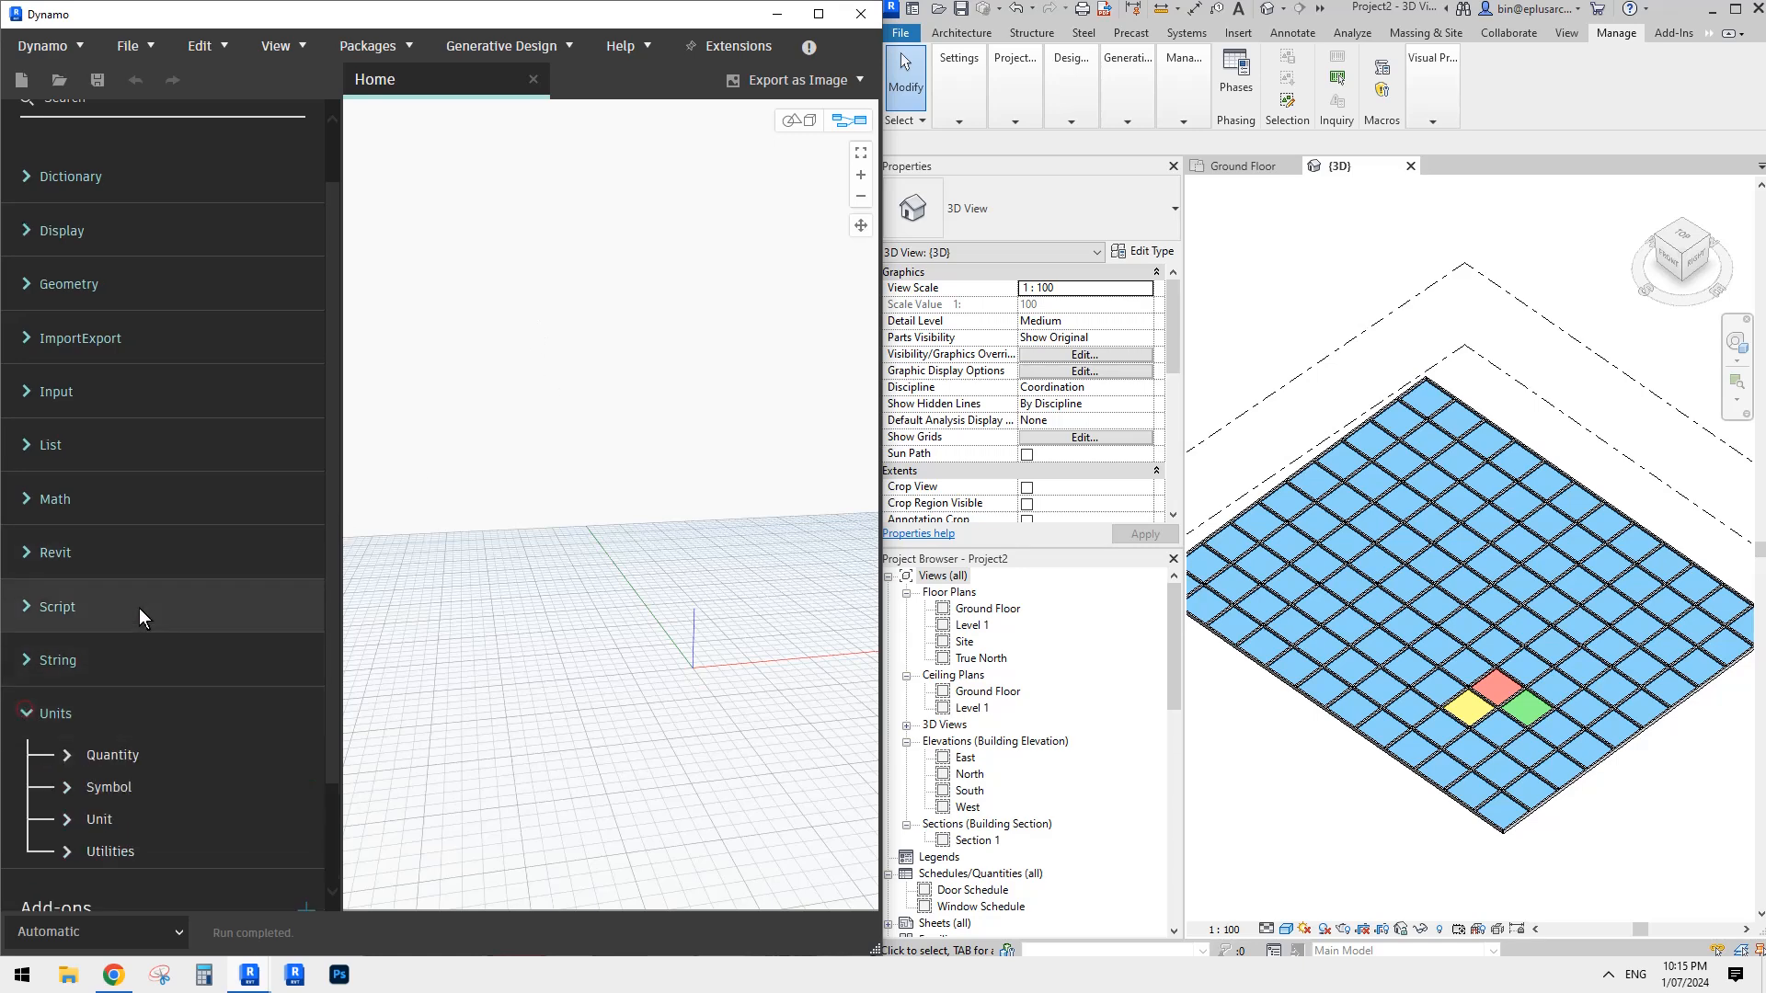
left_click(37, 708)
scroll(171, 477, "up", 1)
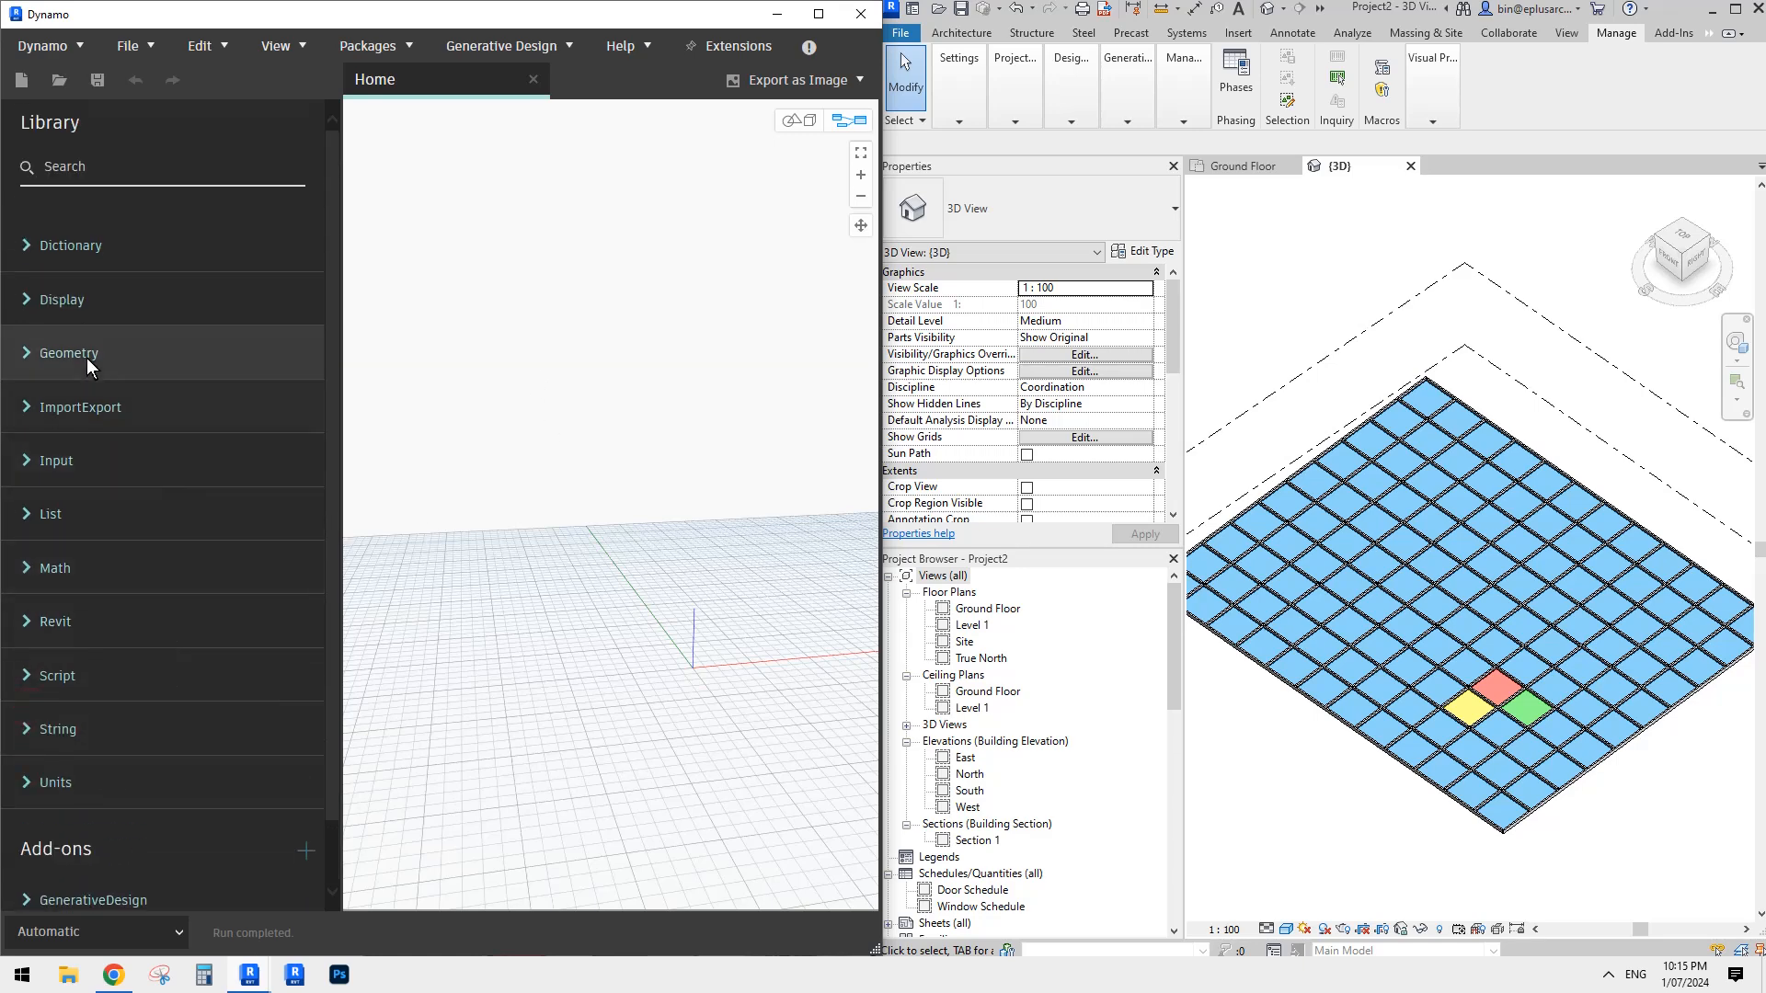
left_click(35, 622)
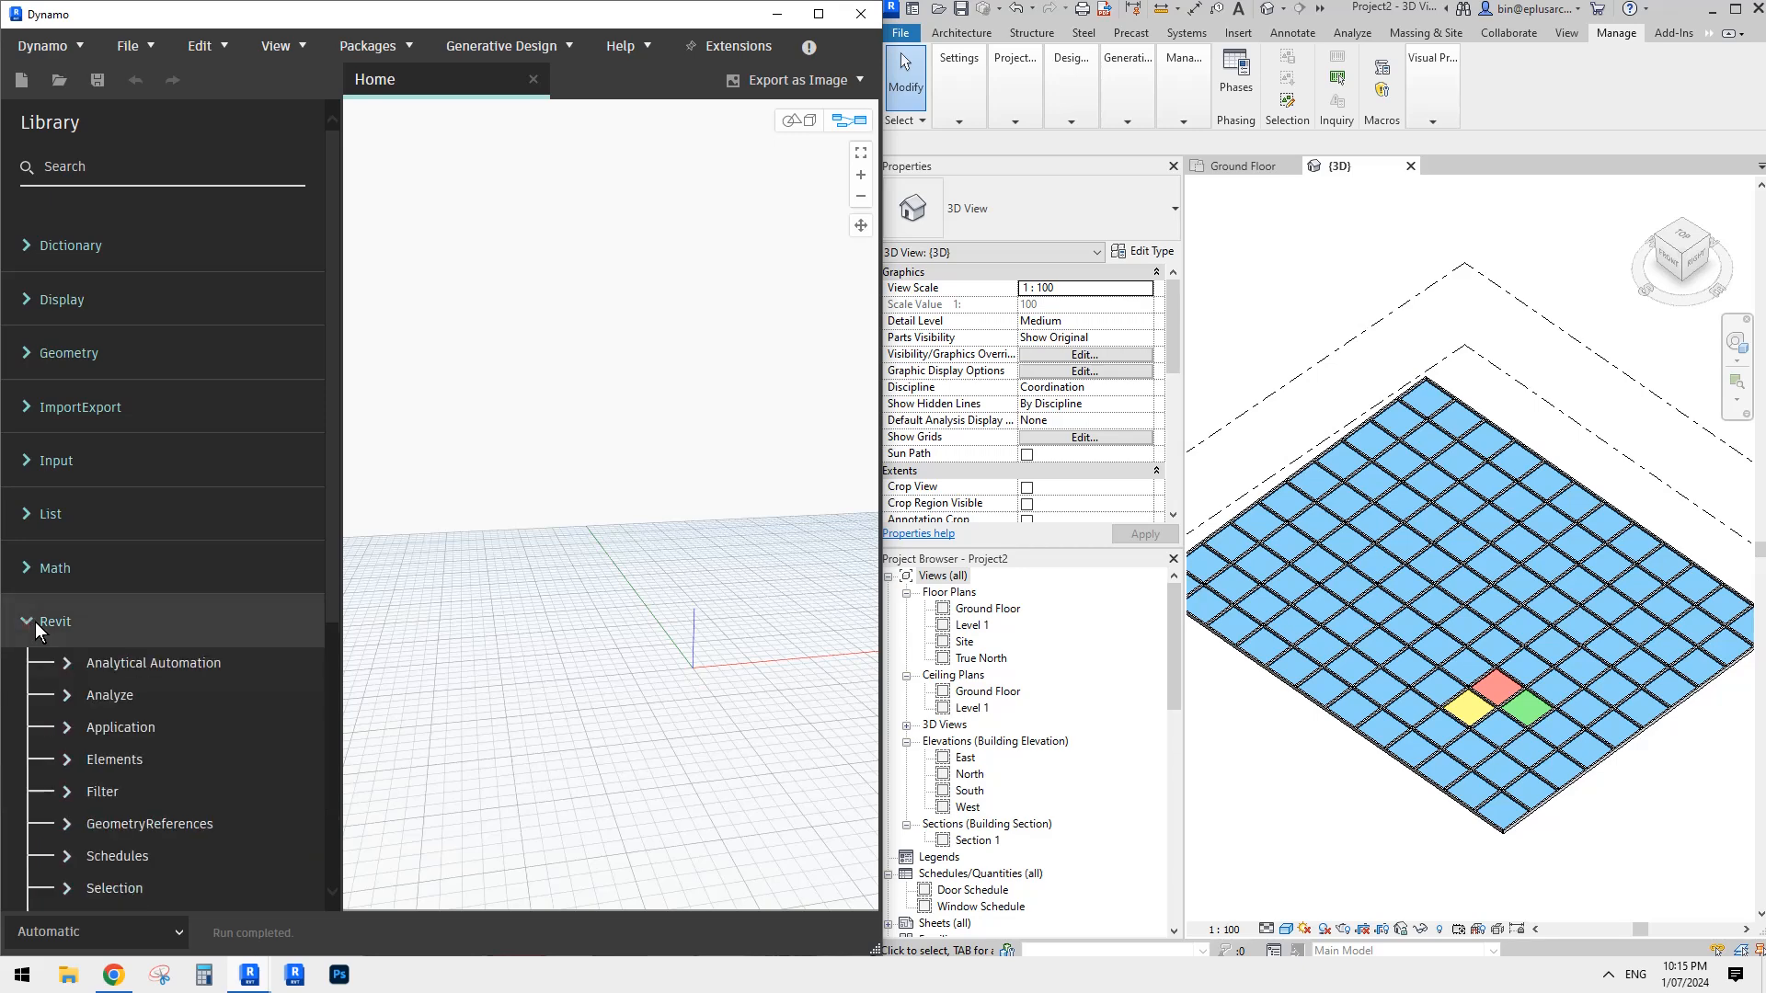
scroll(190, 565, "down", 3)
scroll(189, 565, "down", 1)
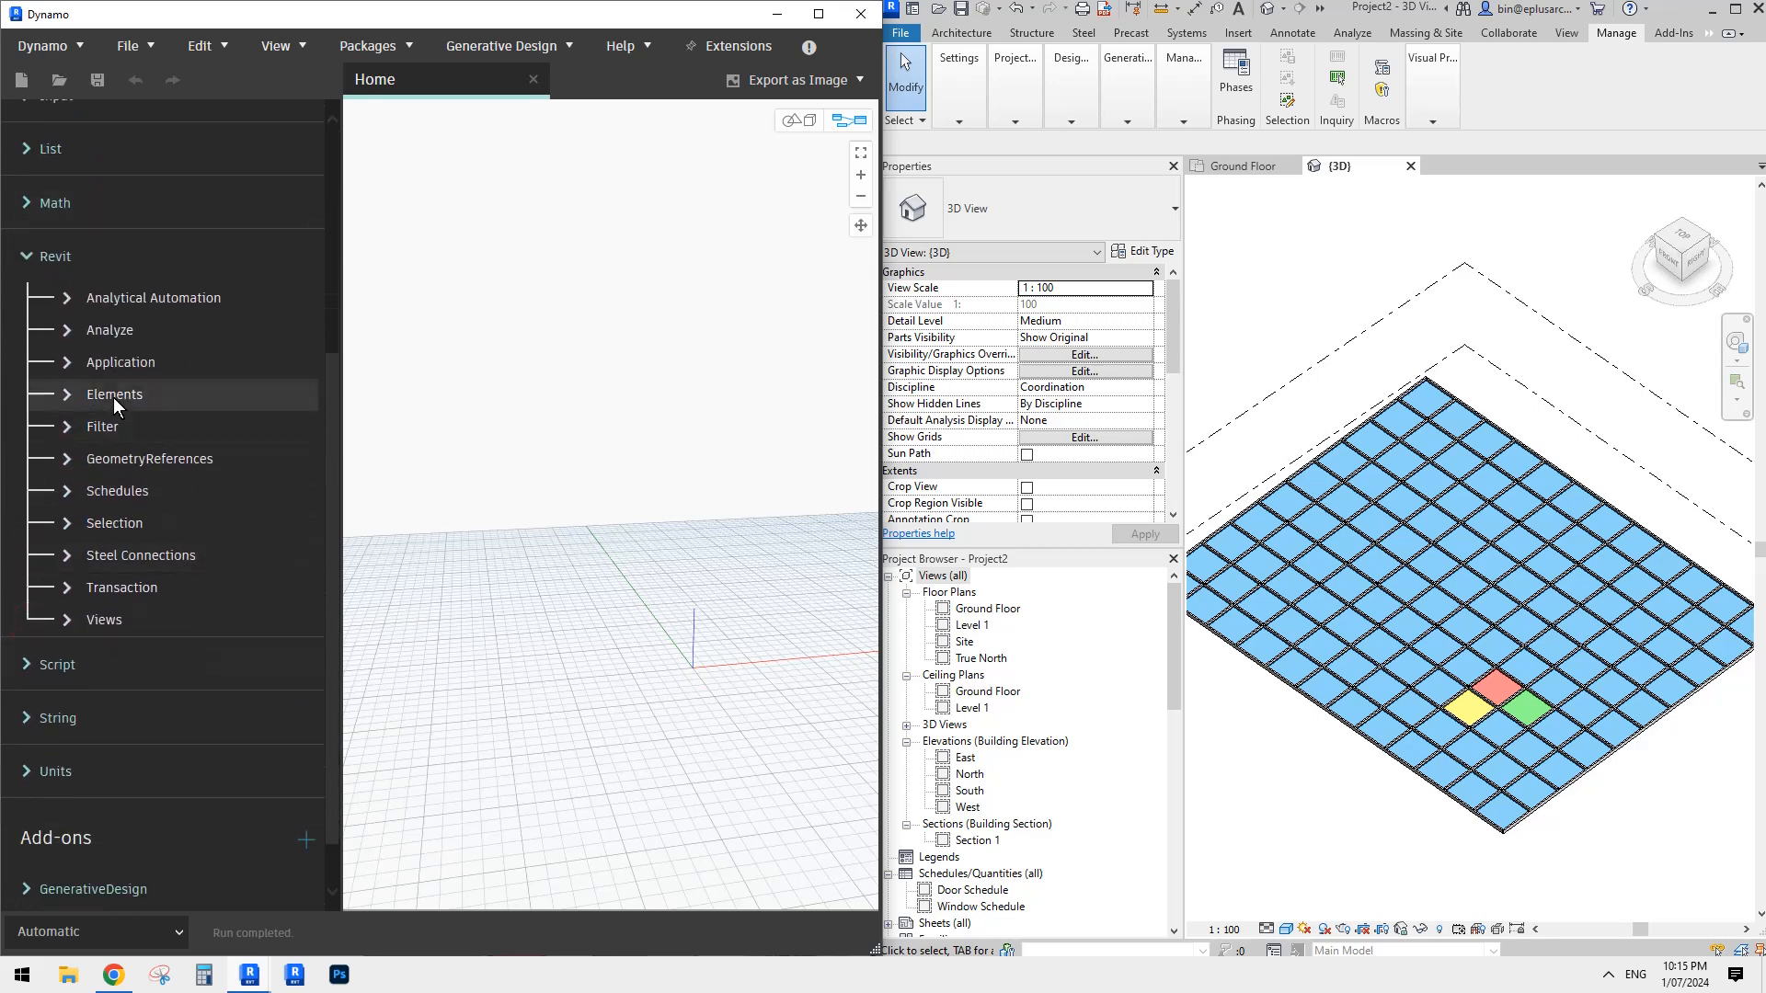
left_click(63, 524)
scroll(224, 548, "down", 5)
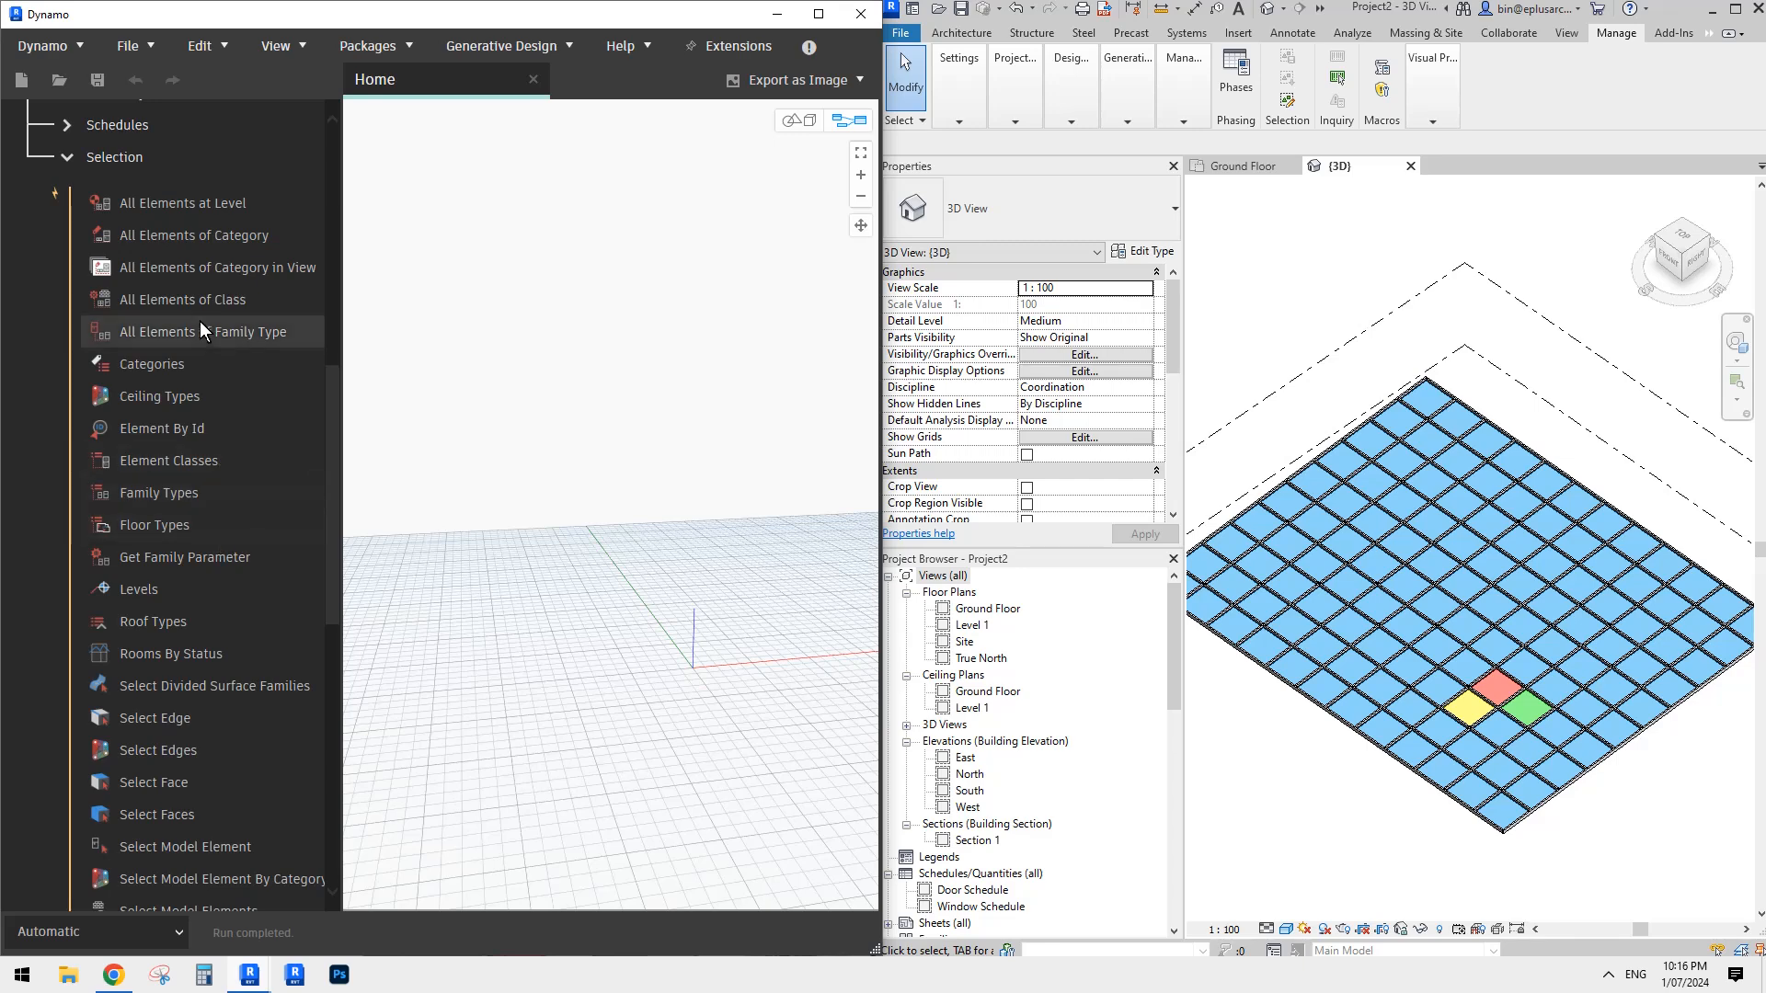
left_click(244, 491)
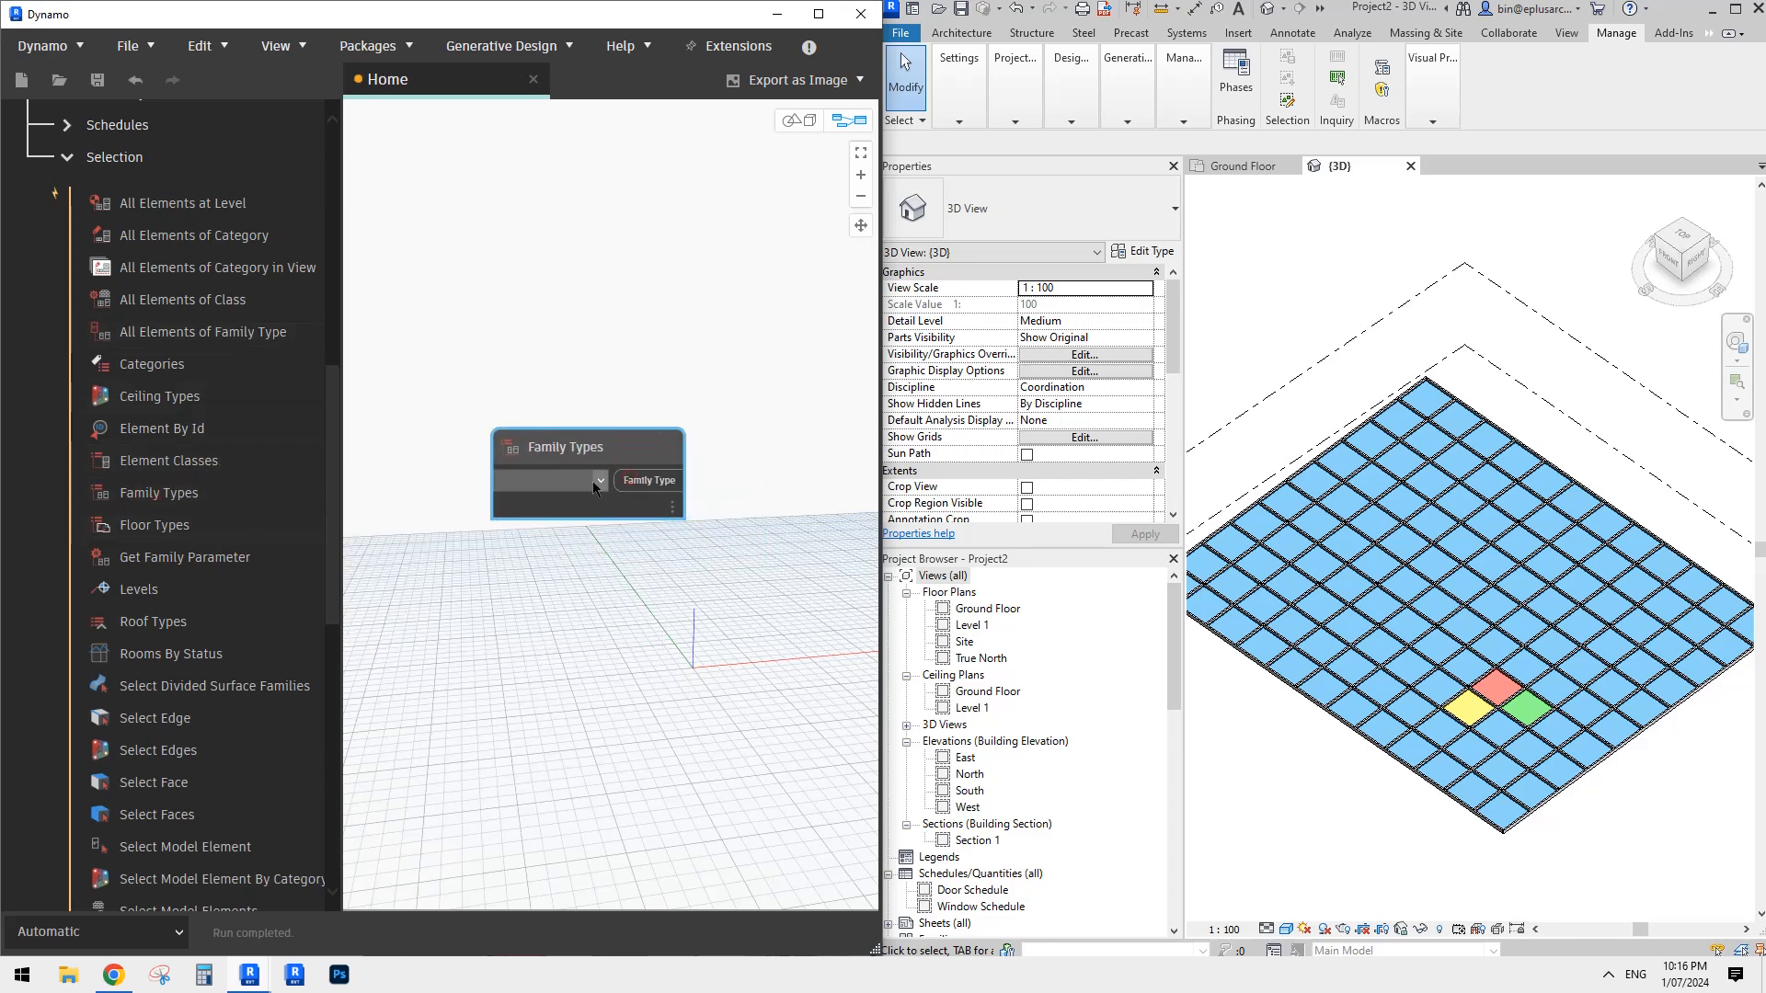
left_click(596, 481)
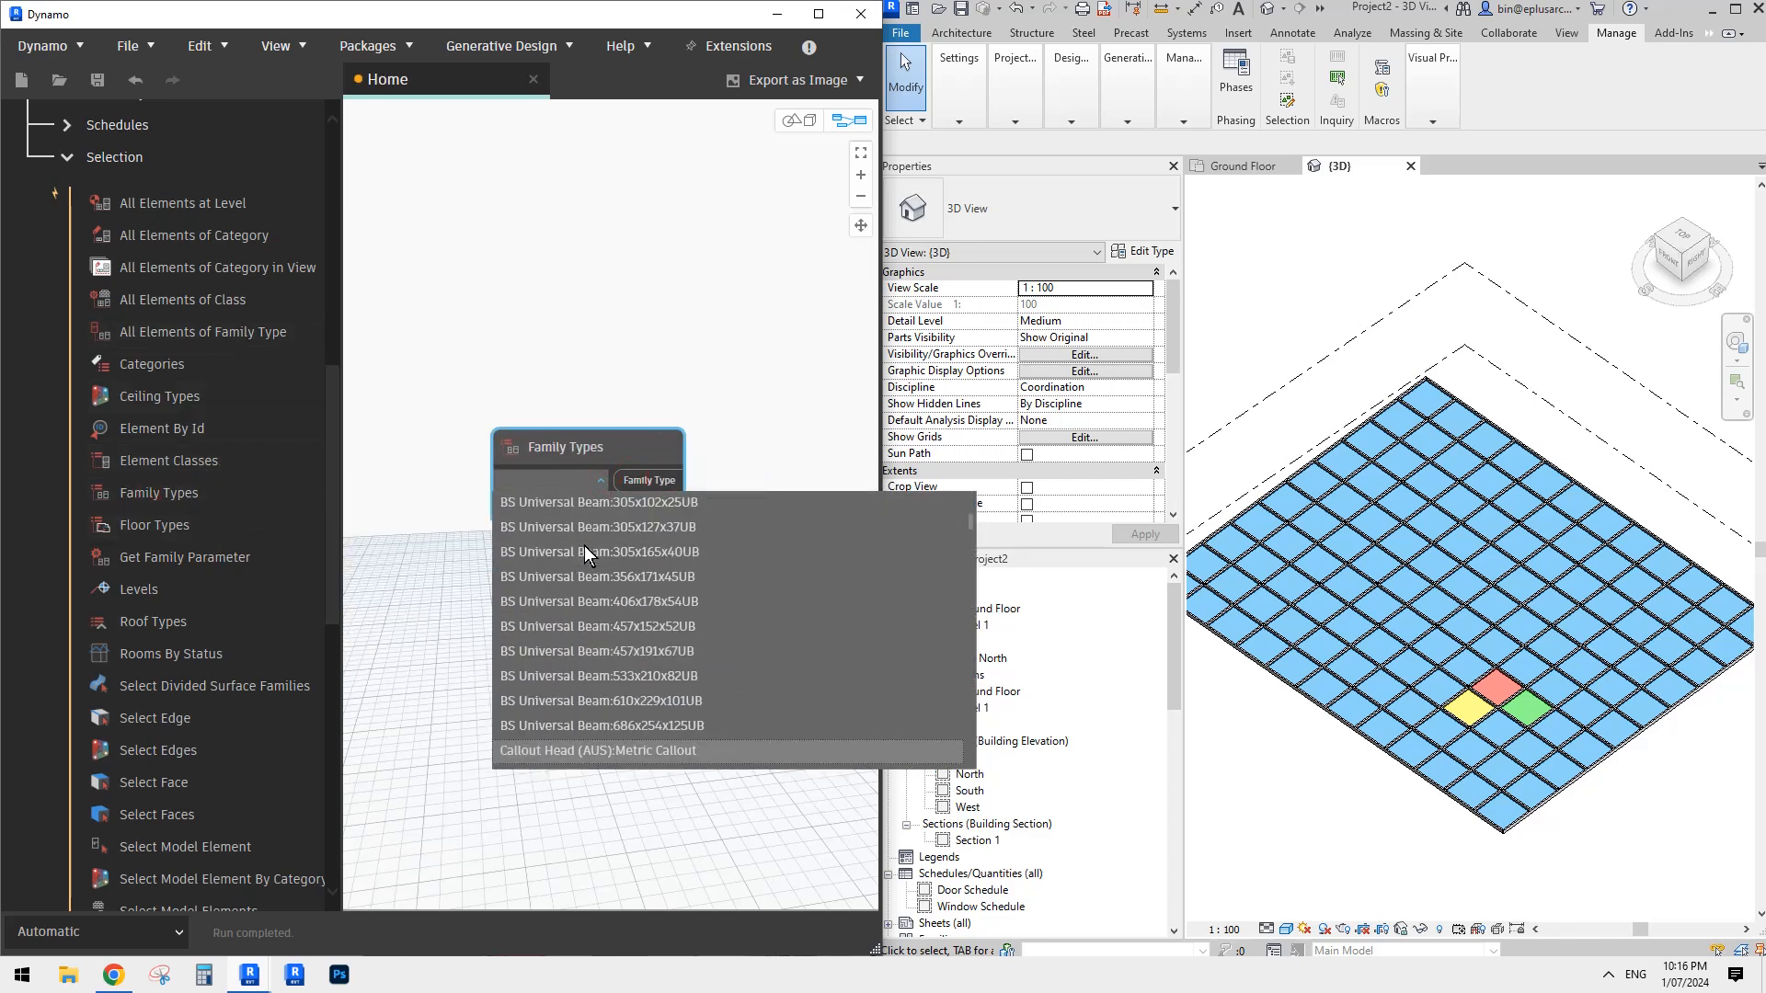
scroll(598, 589, "down", 6)
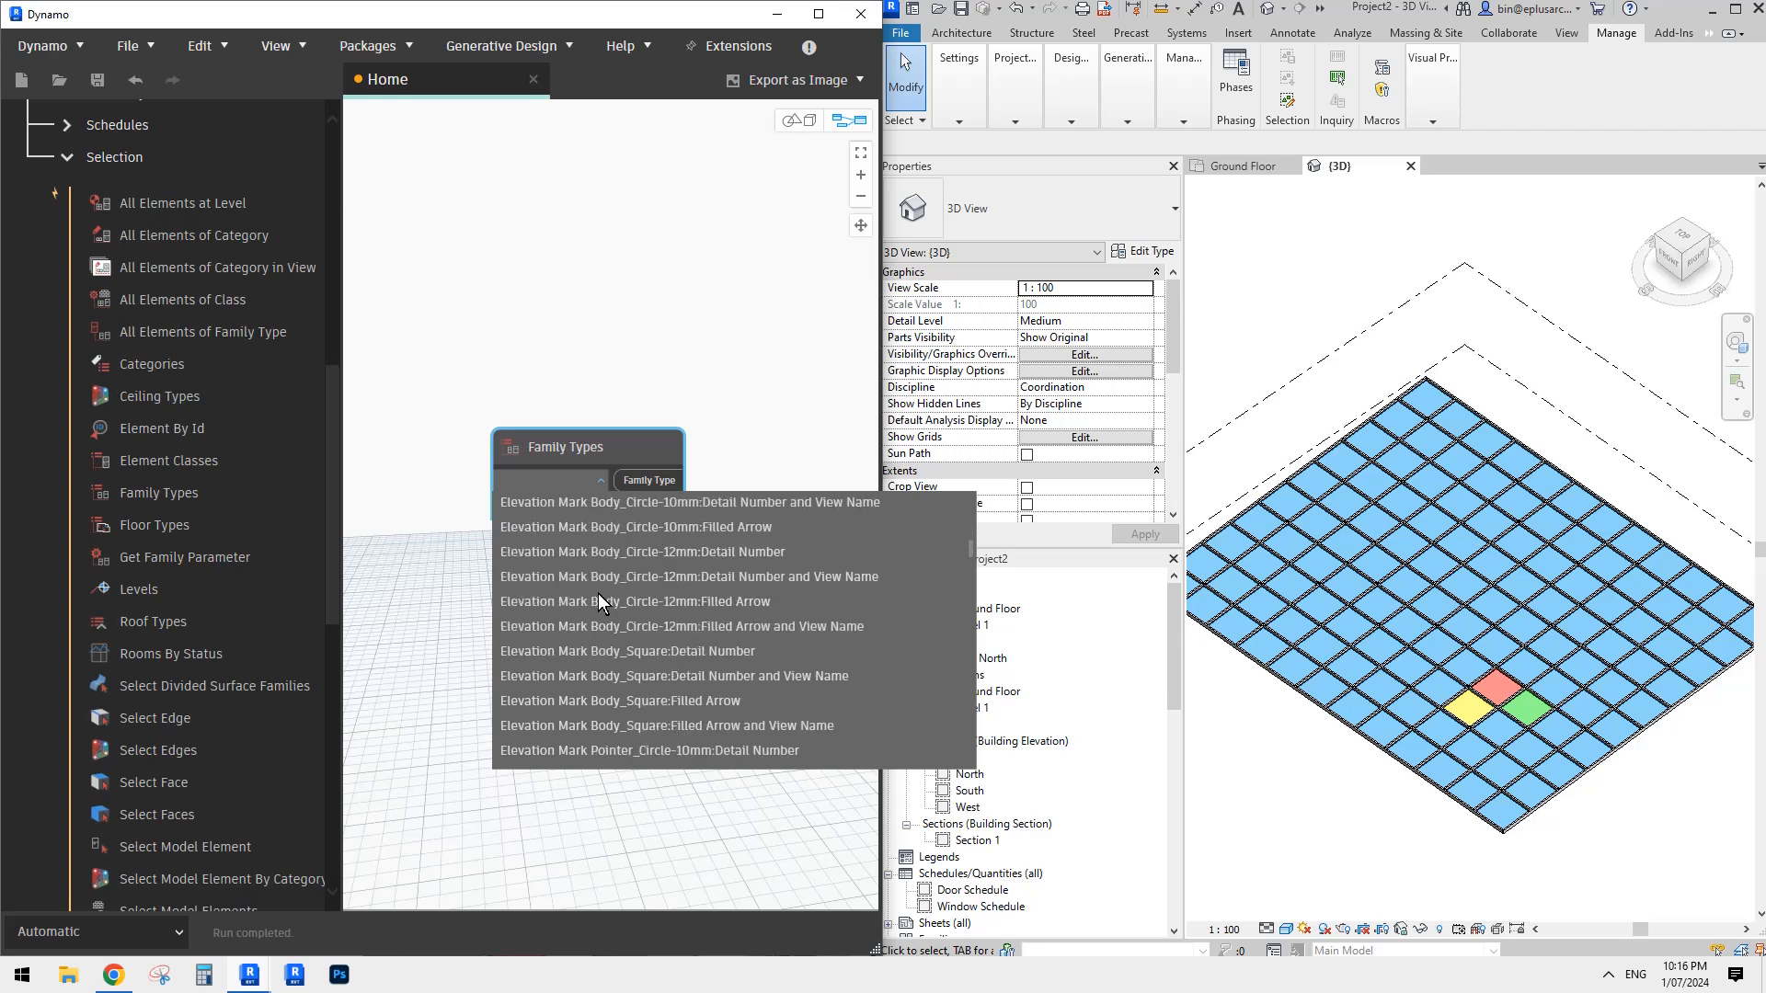
scroll(598, 593, "down", 3)
left_click(687, 359)
left_click_drag(620, 452, 571, 436)
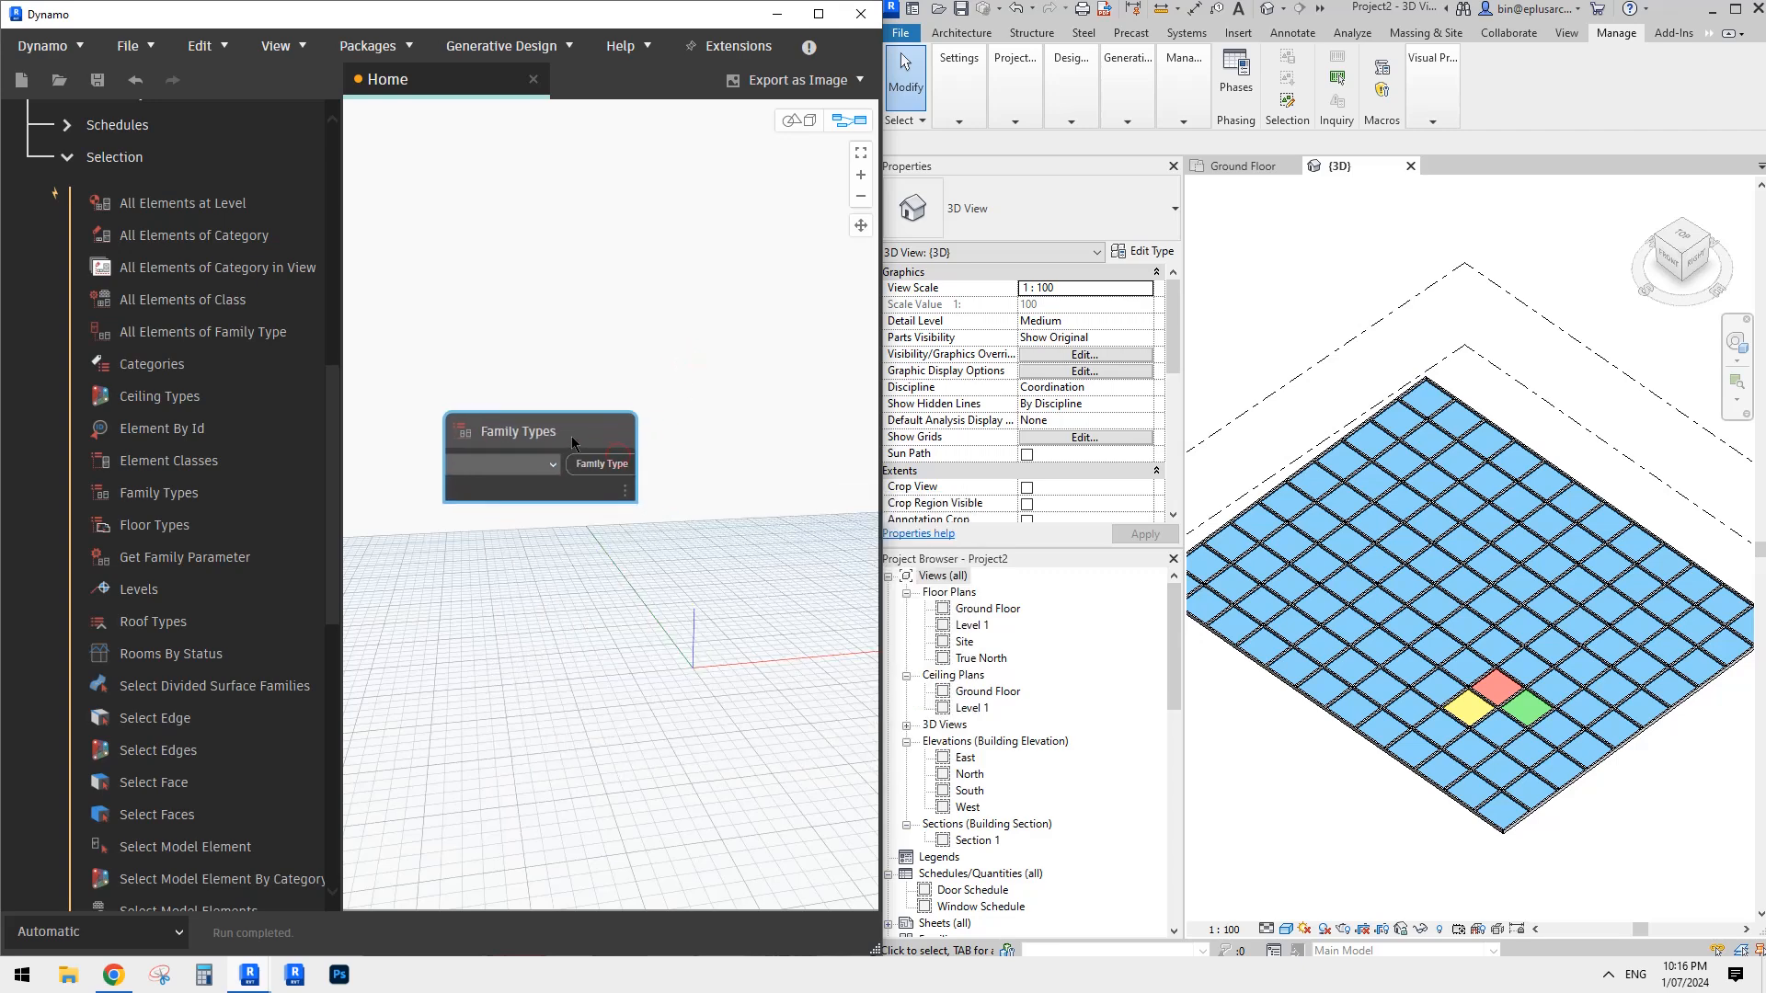
key("Delete")
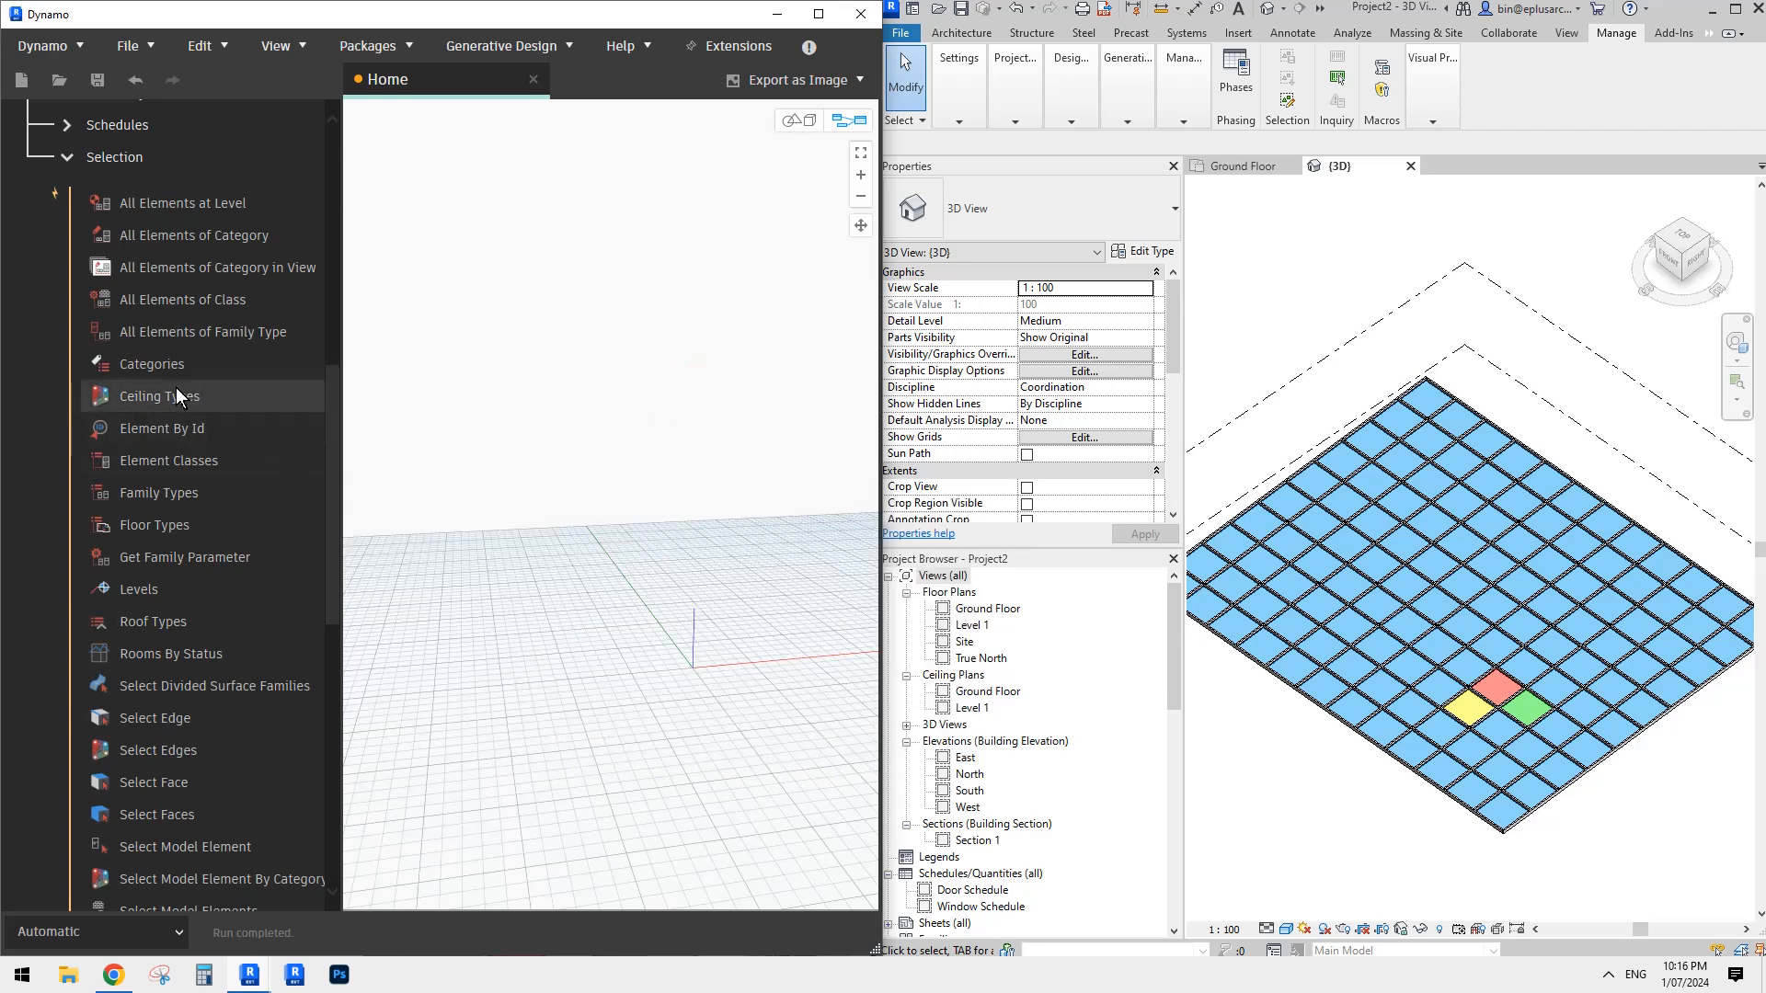
- Add a Categories node to the graph and set its category to Curtain Panels
left_click(152, 364)
left_click_drag(662, 501, 543, 412)
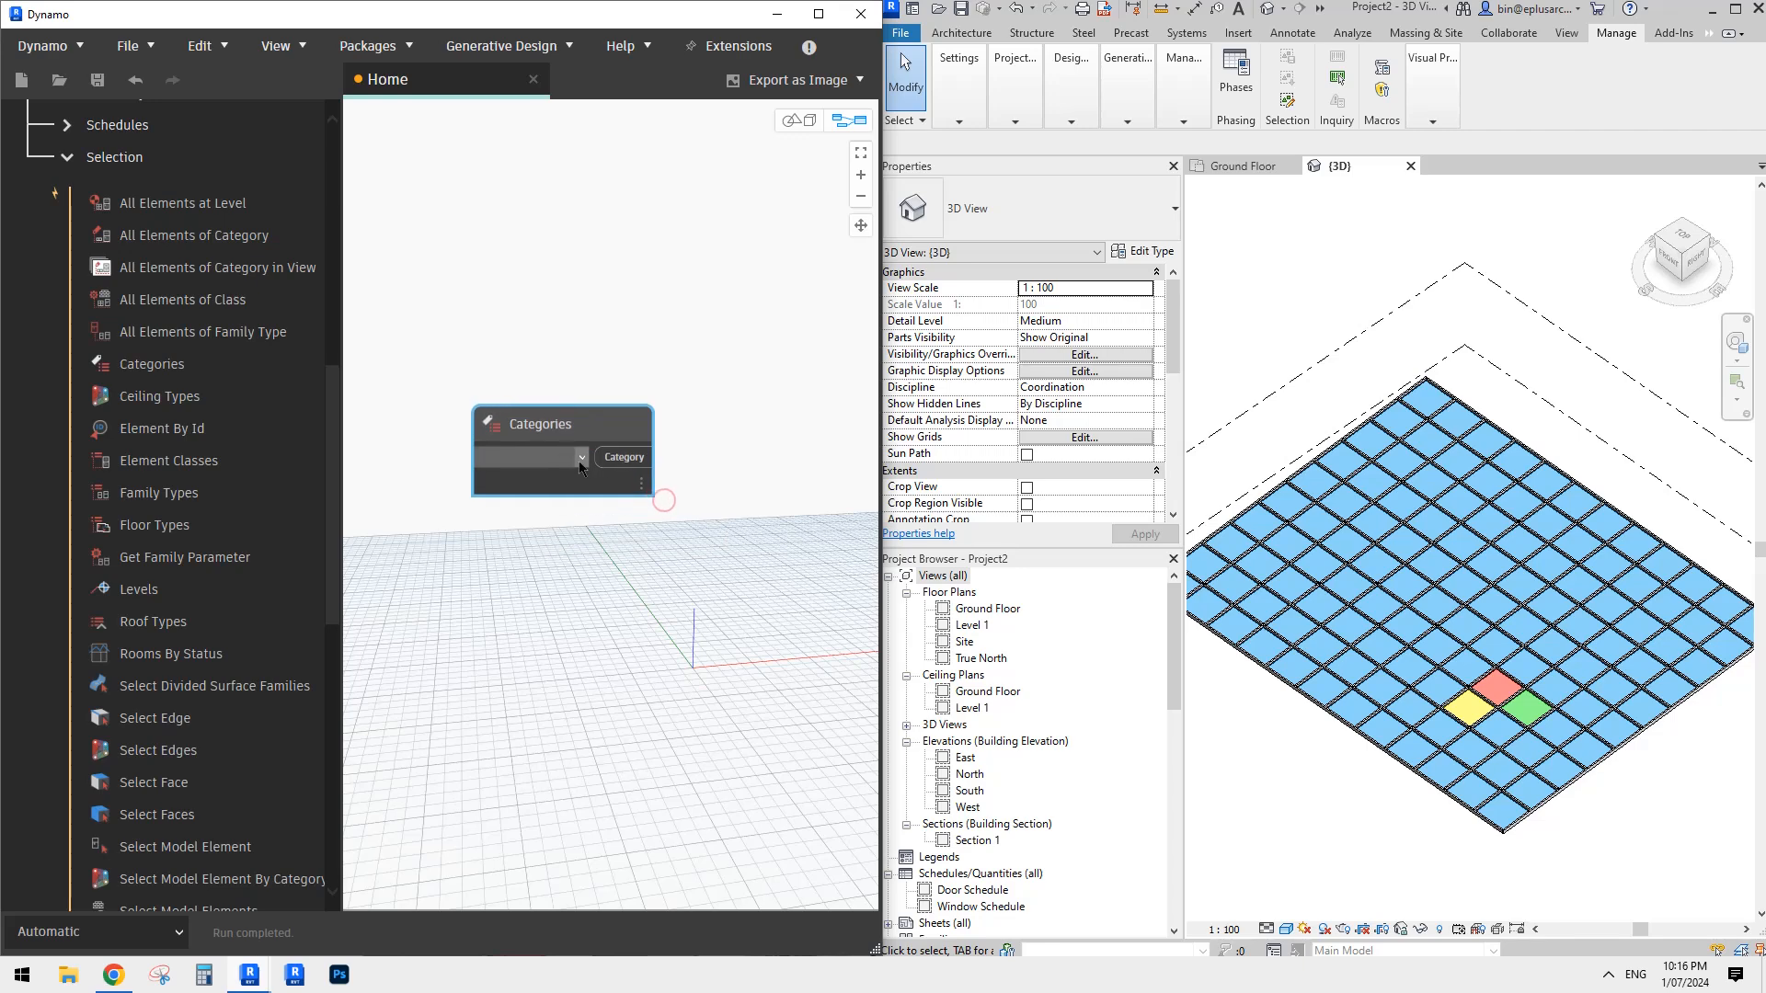
left_click(581, 458)
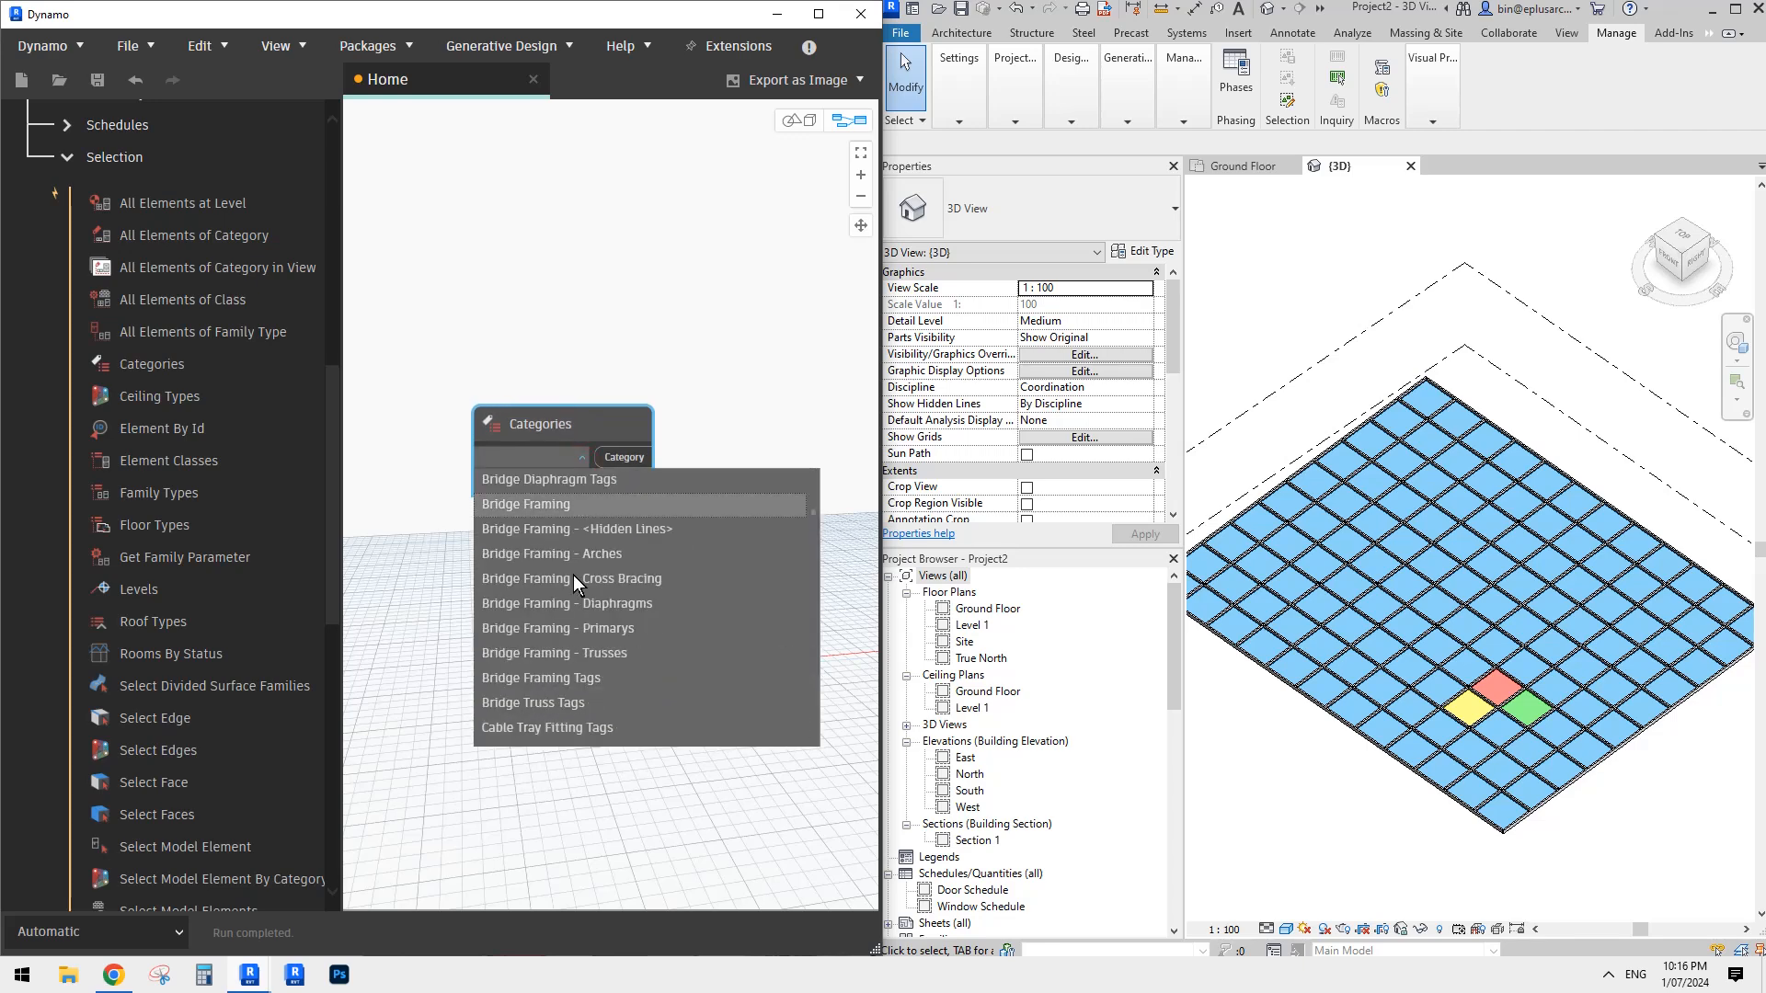
scroll(590, 631, "down", 6)
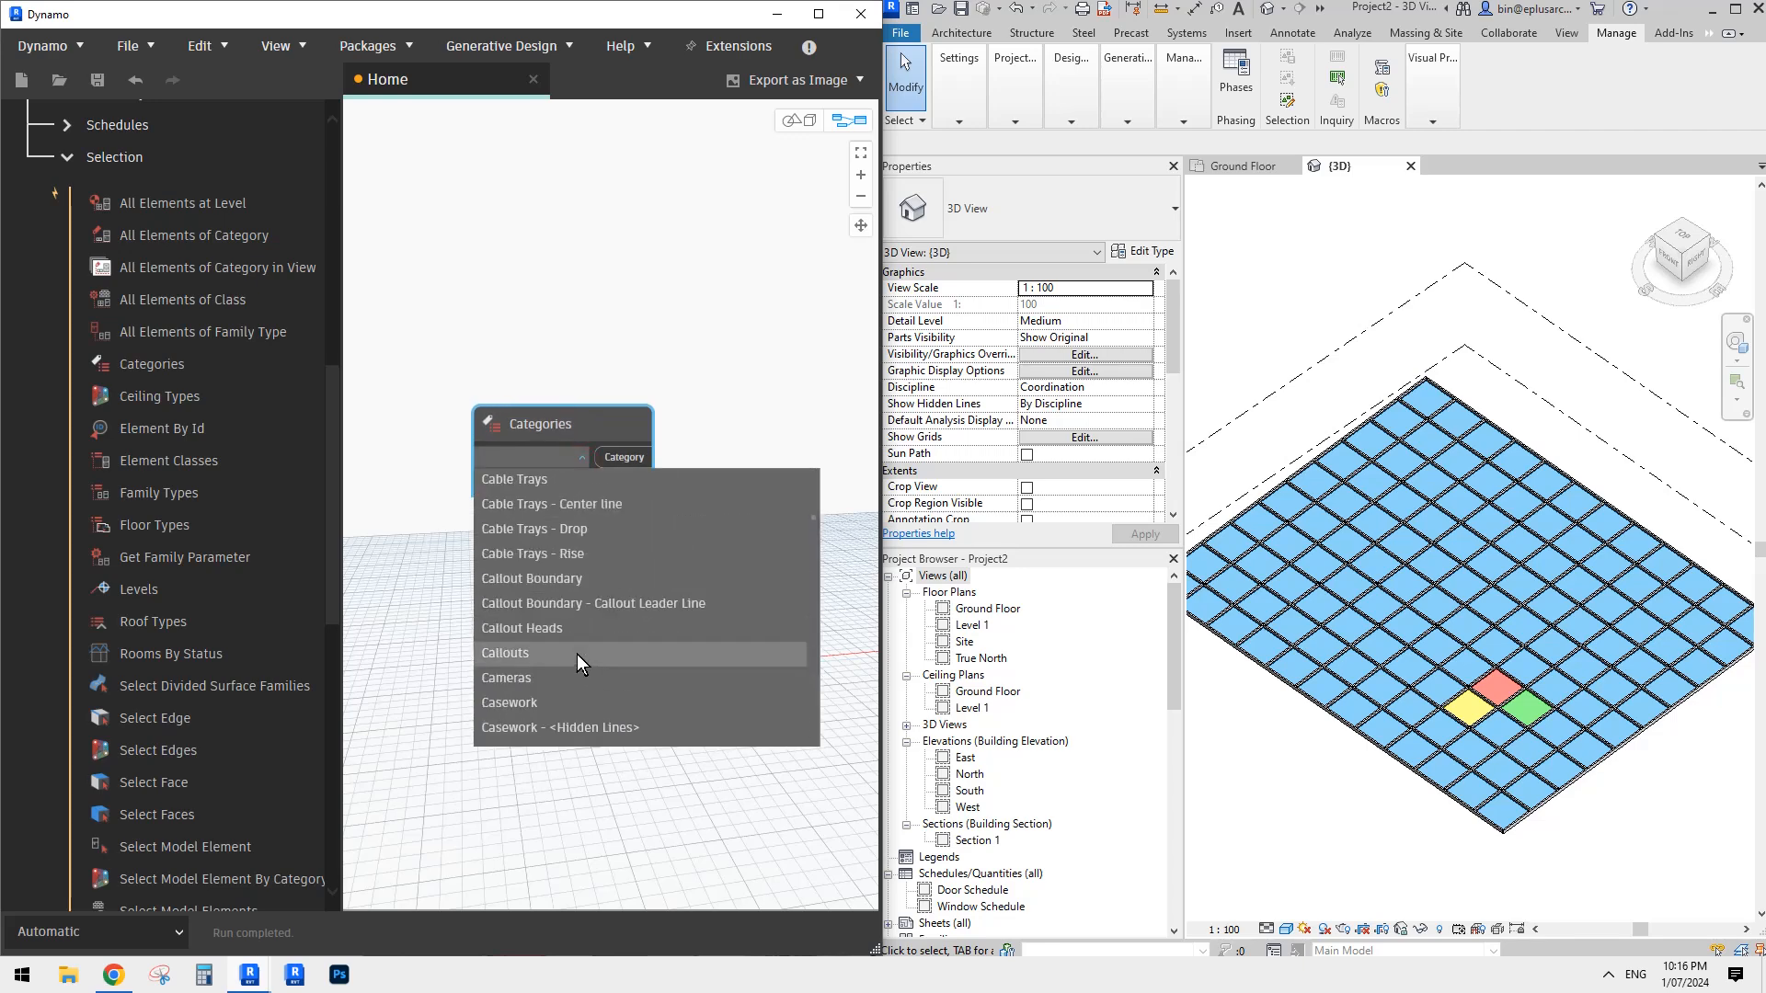
scroll(576, 649, "down", 8)
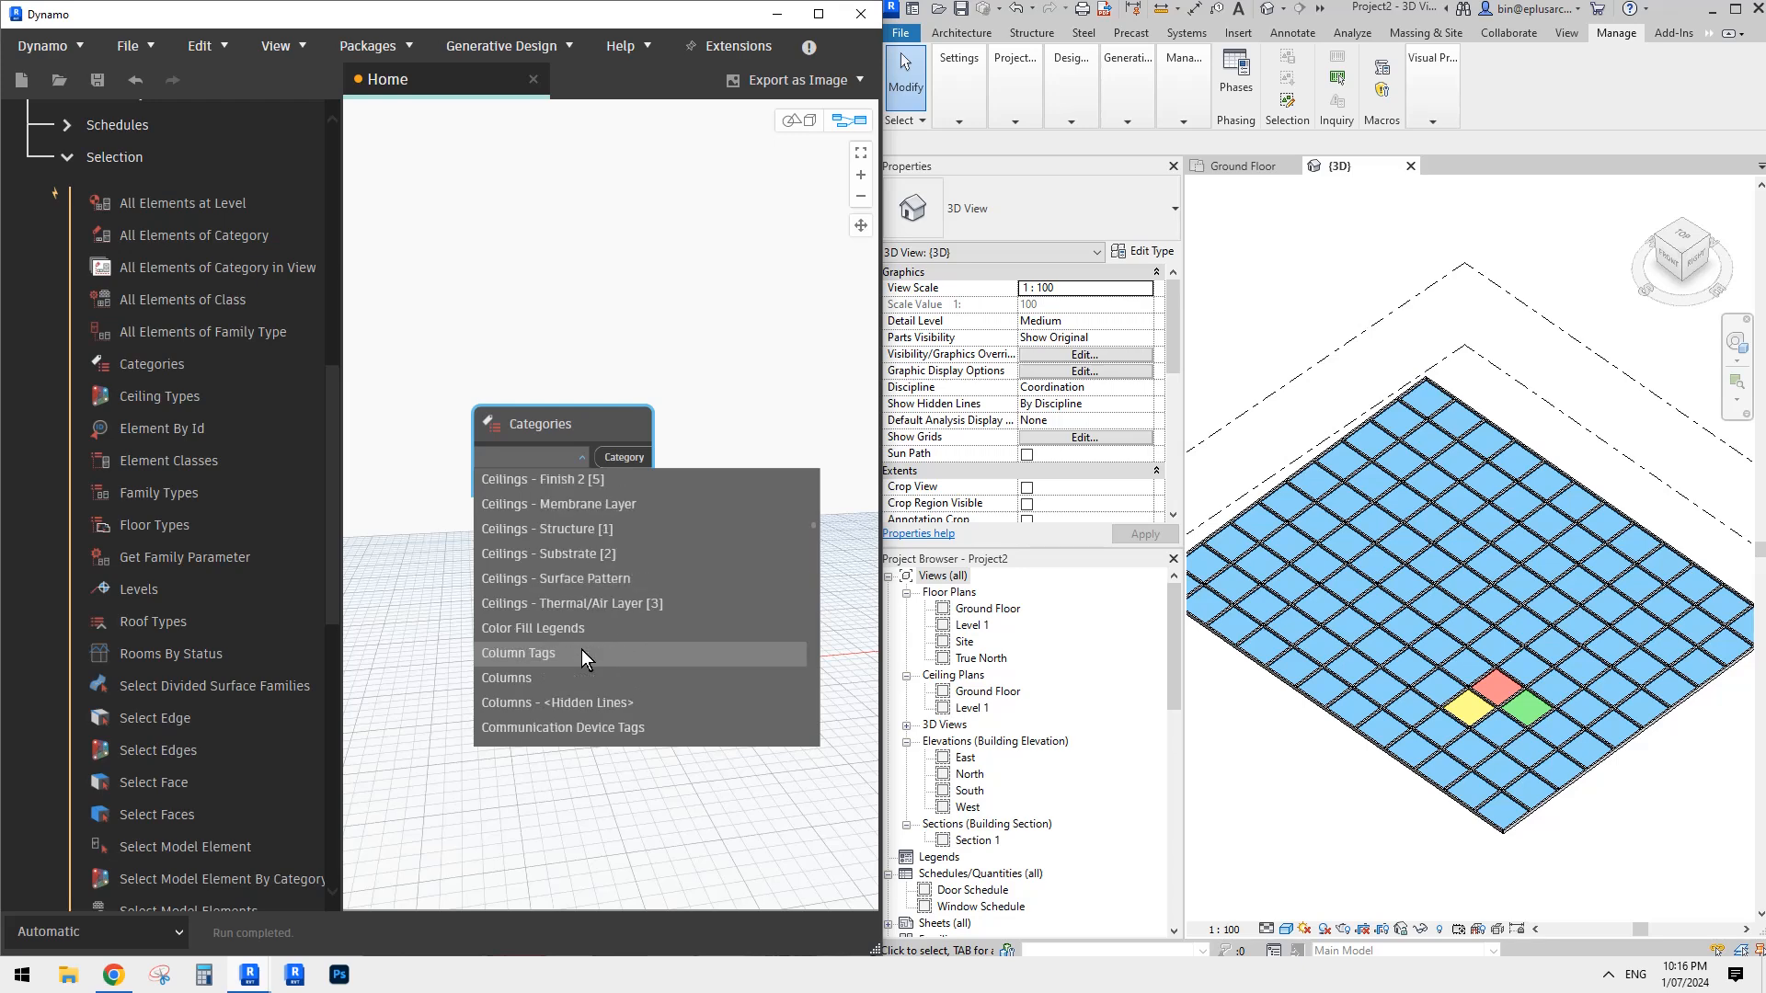
scroll(582, 649, "down", 6)
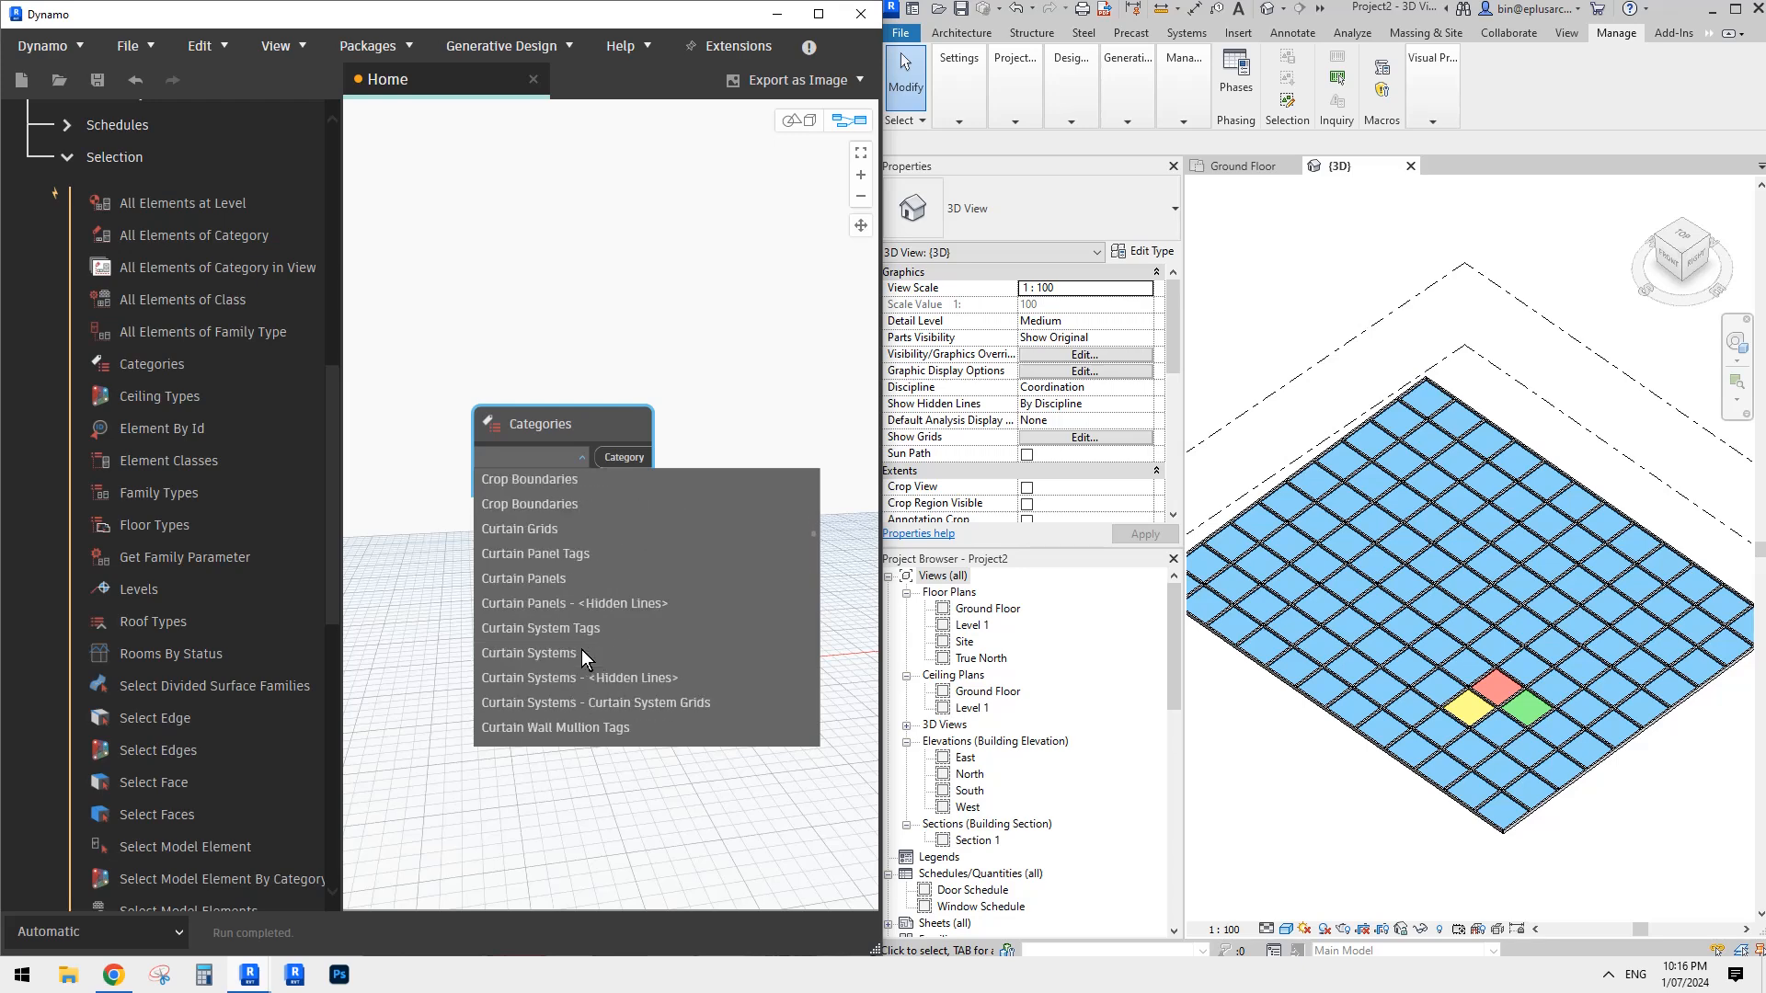
left_click(555, 579)
left_click_drag(552, 423, 488, 431)
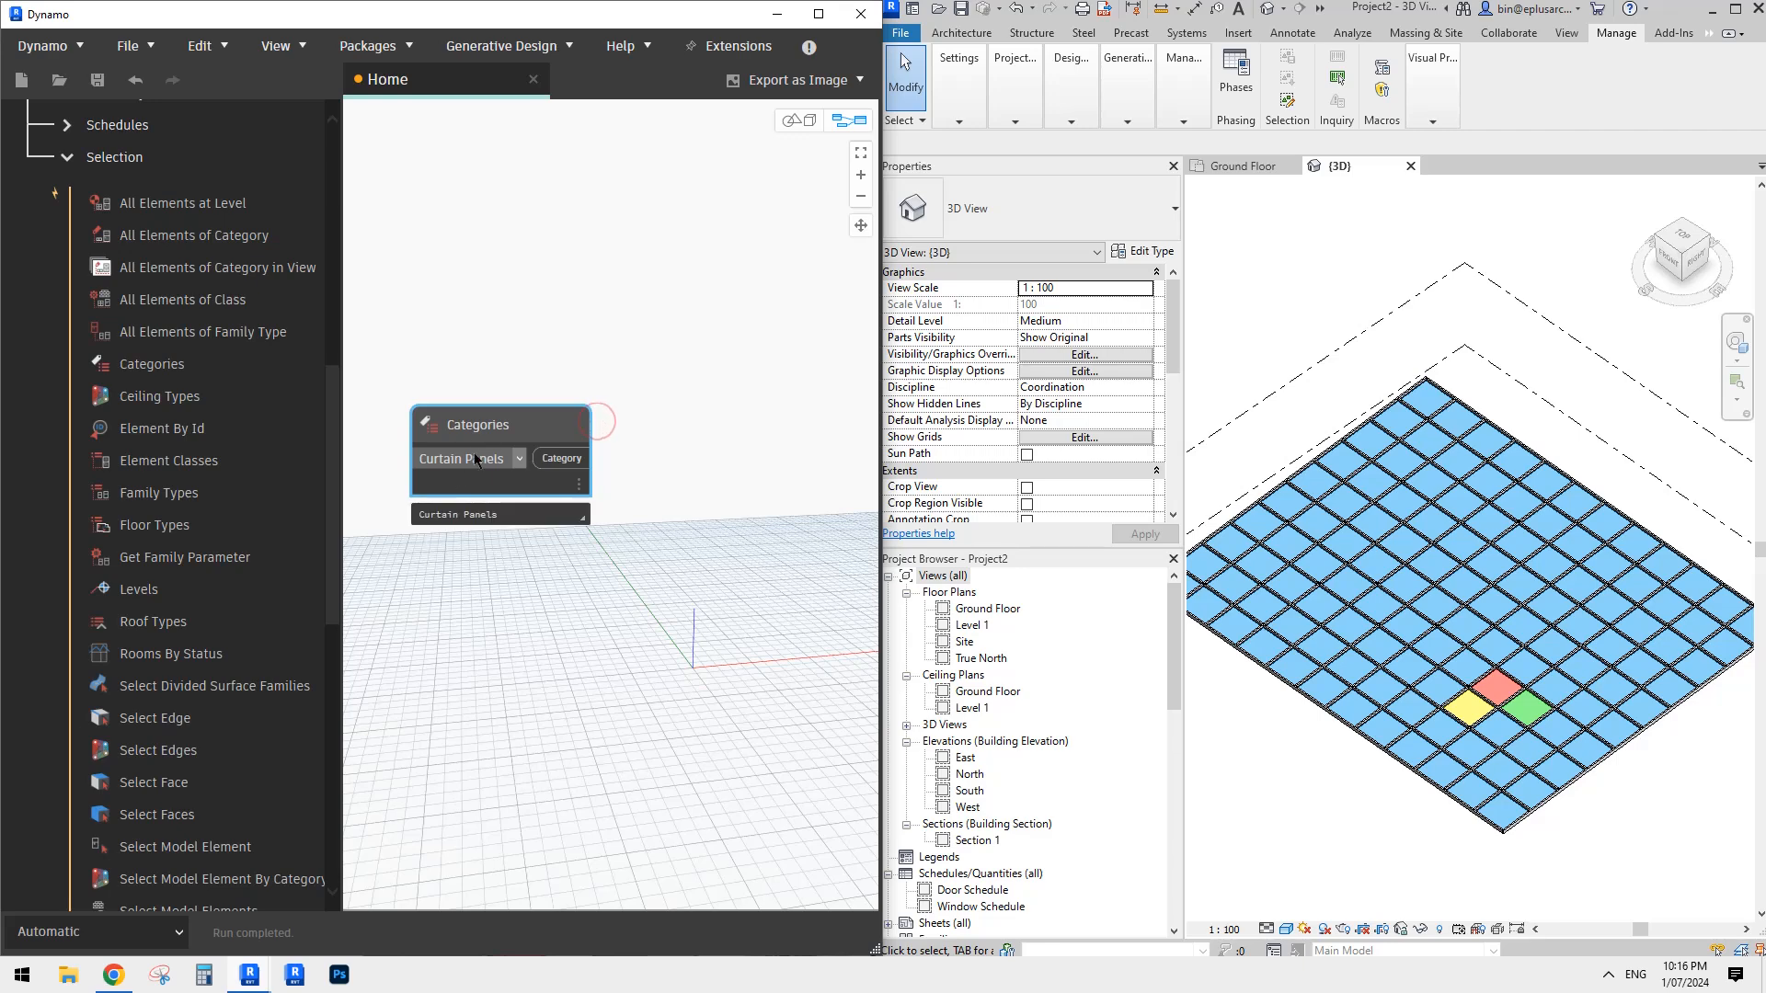
- Switch the graph's run mode to Manual and reposition the Categories node slightly lower on the canvas
left_click(176, 934)
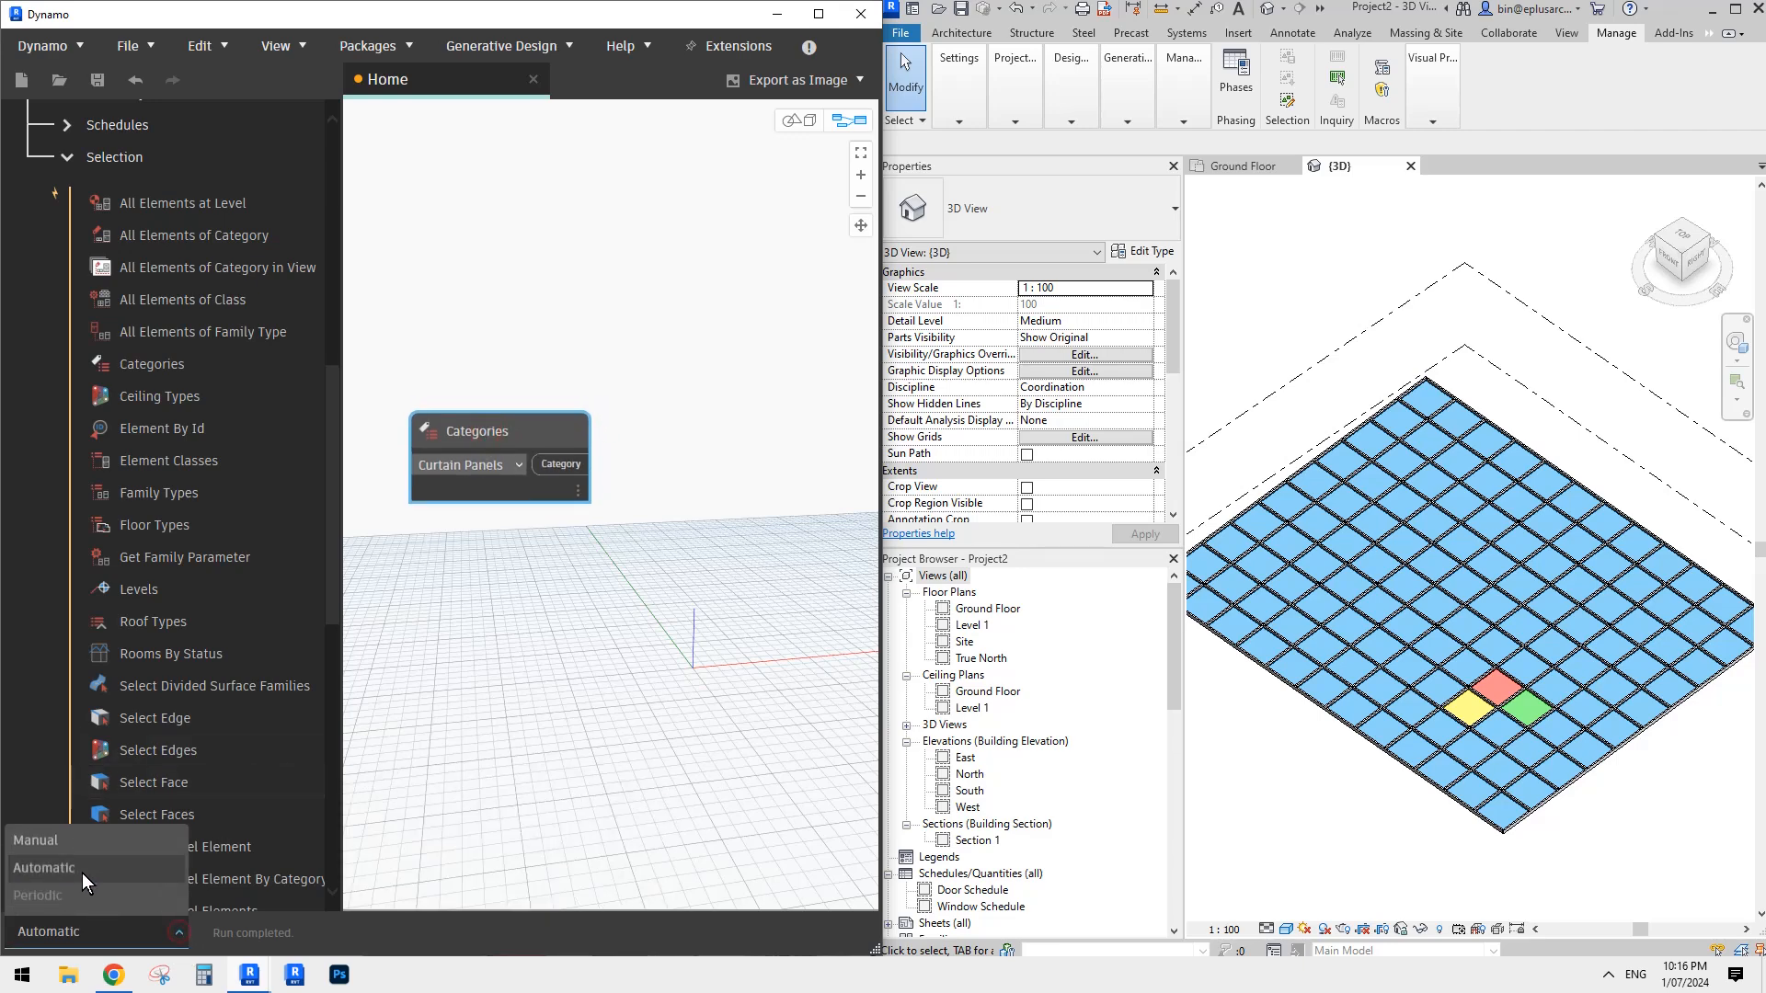
left_click(44, 843)
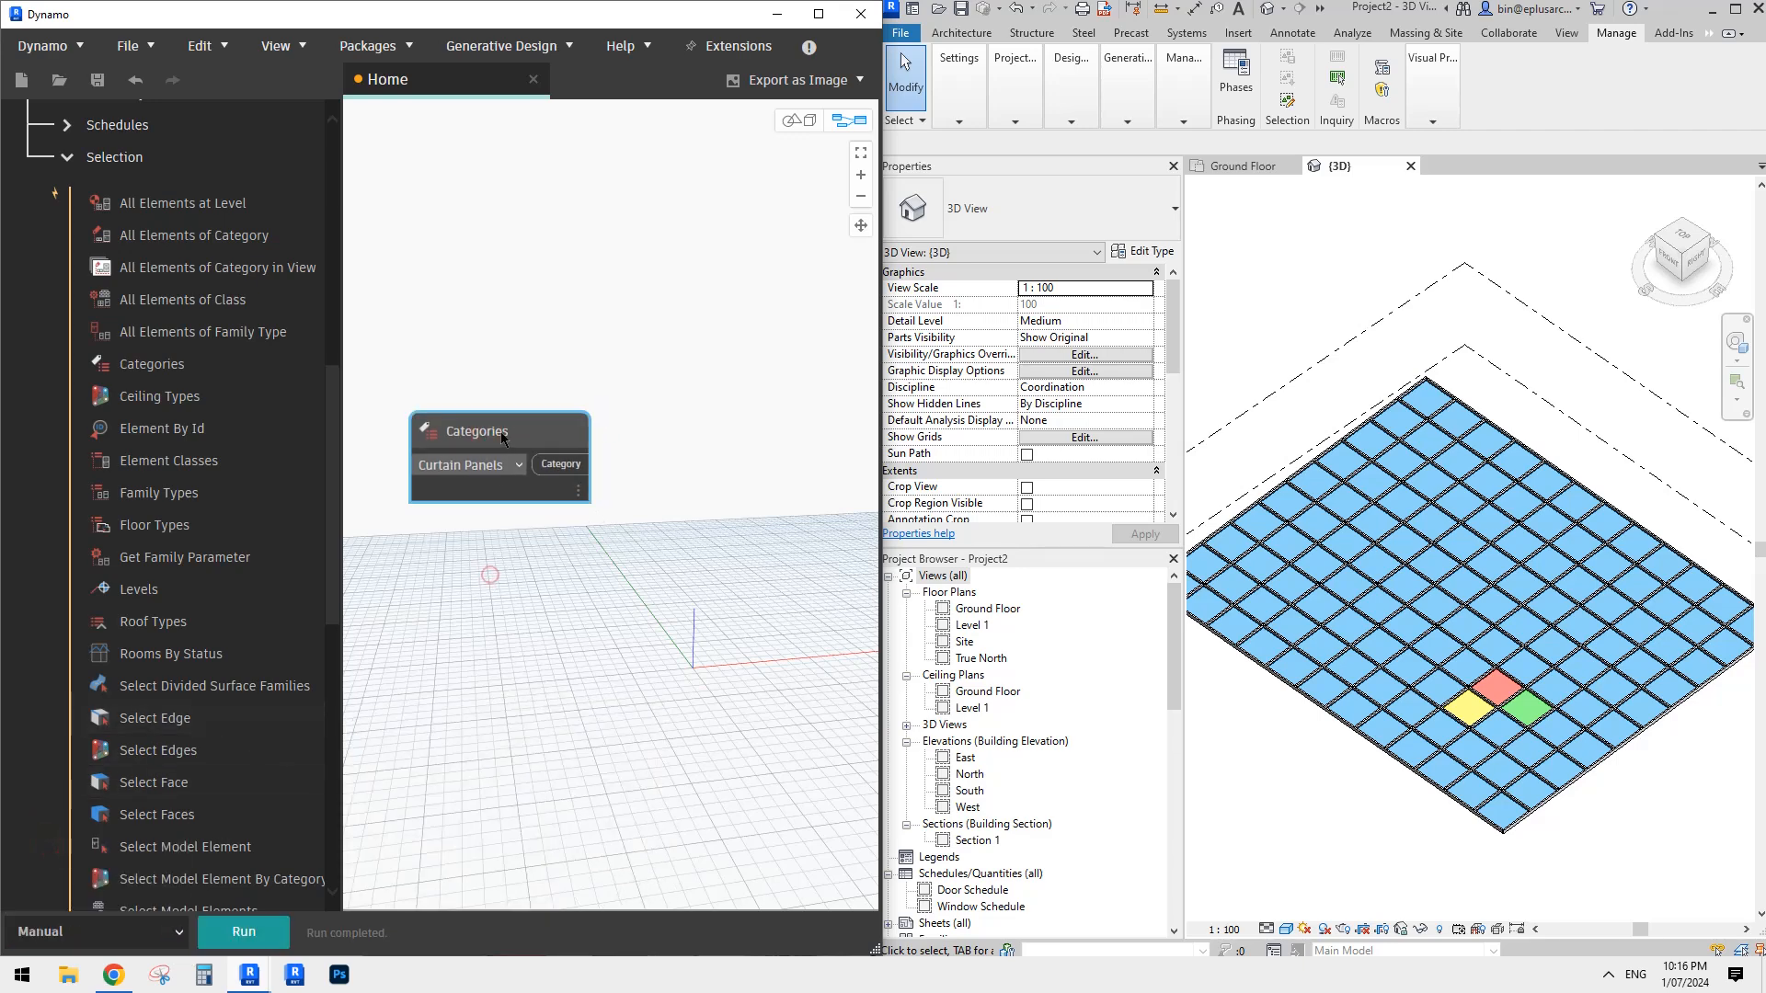
left_click_drag(503, 440, 491, 460)
mouse_move(532, 493)
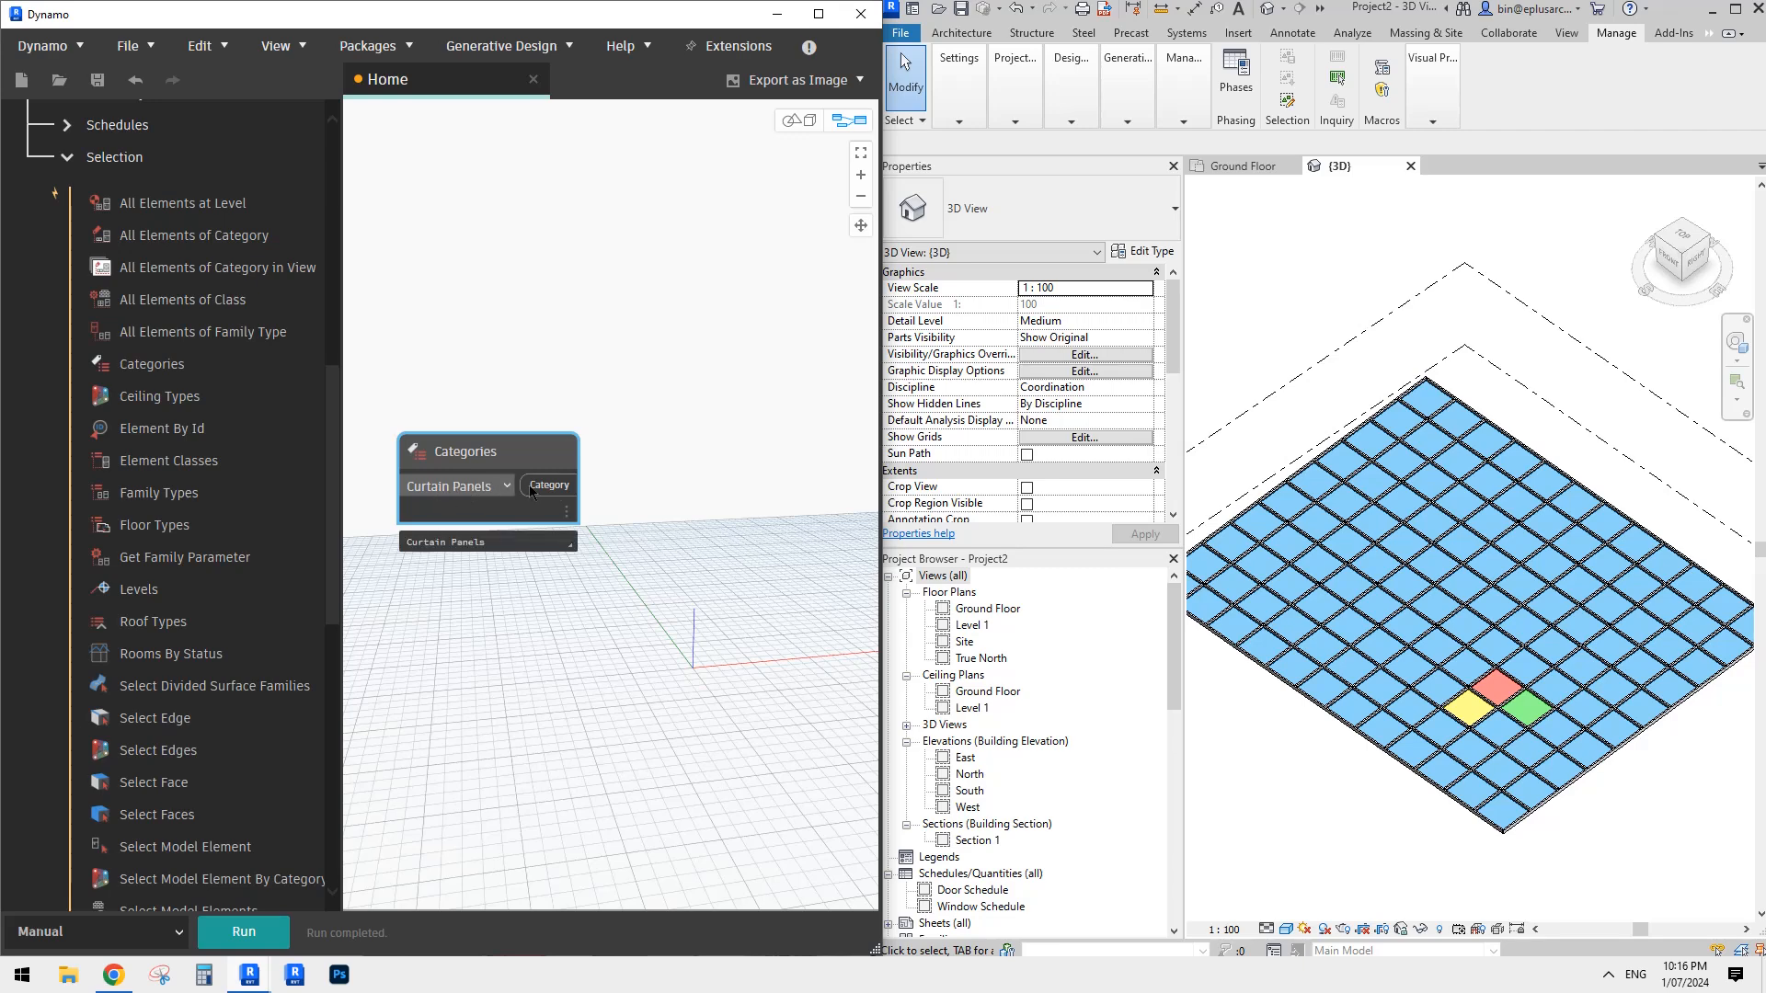
- Add an All Elements of Category node beside the Categories node and feed it the Category output
left_click(173, 236)
left_click_drag(704, 603, 701, 524)
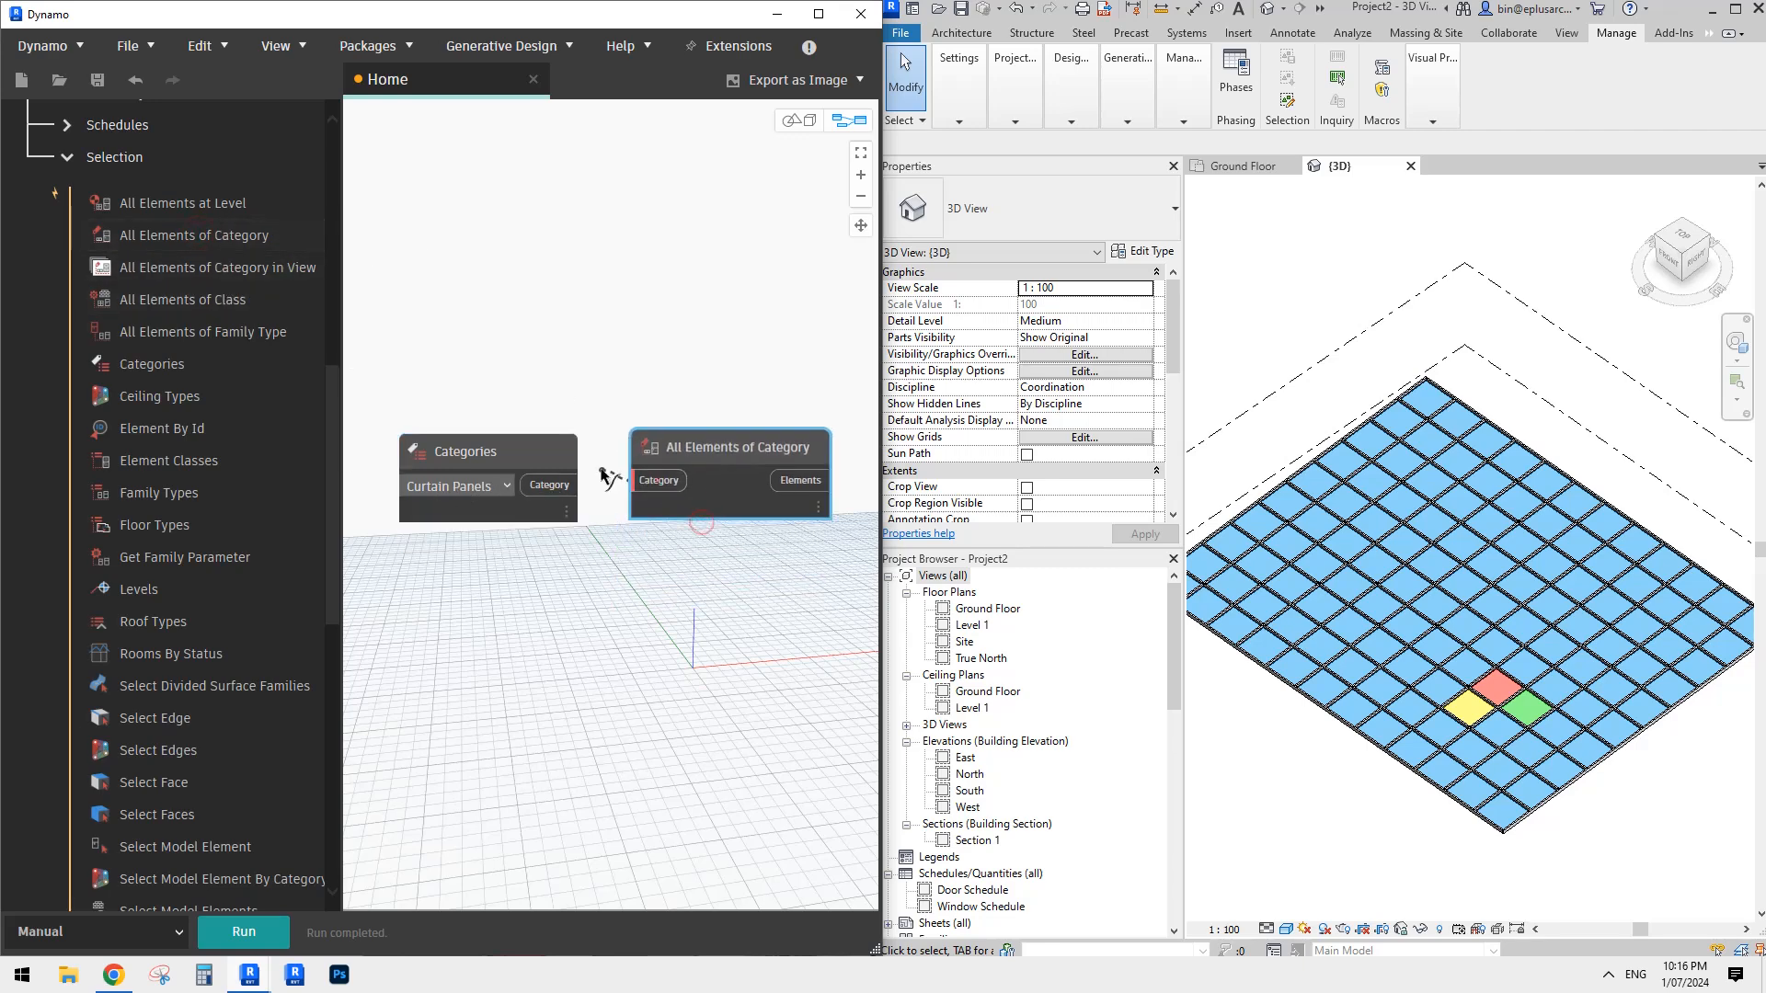
left_click_drag(732, 437, 725, 445)
middle_click_drag(703, 637, 670, 635)
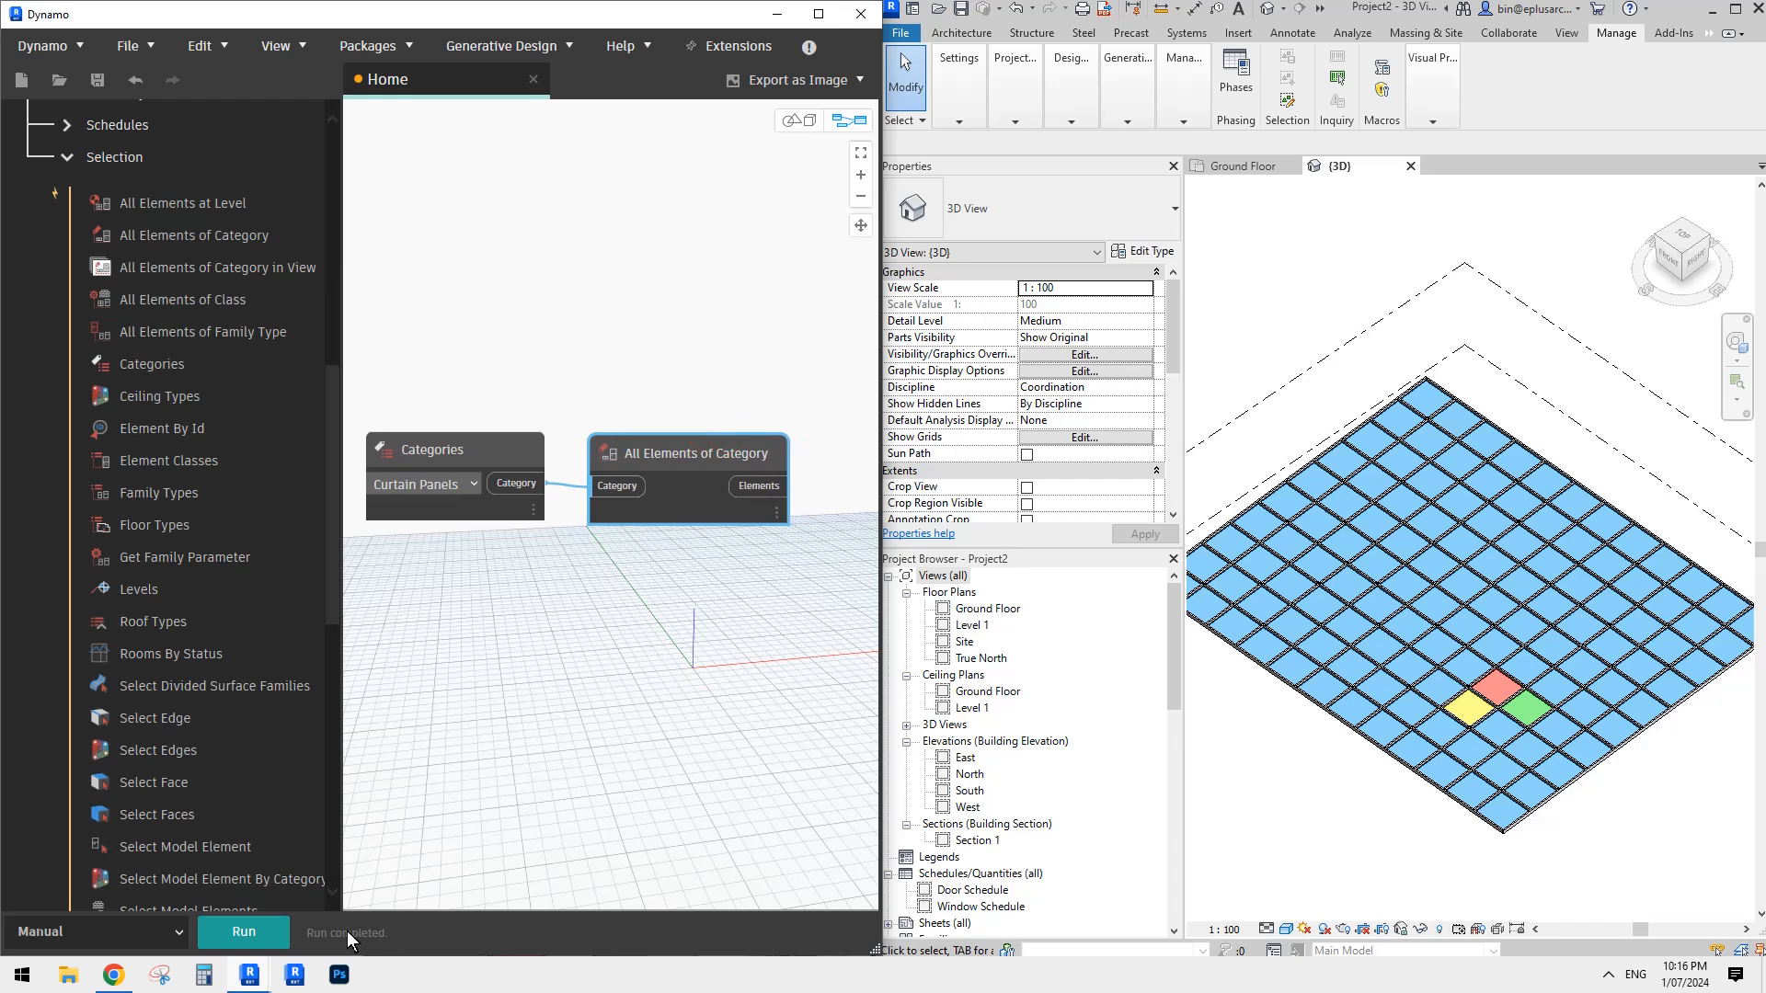
middle_click_drag(777, 542, 761, 556)
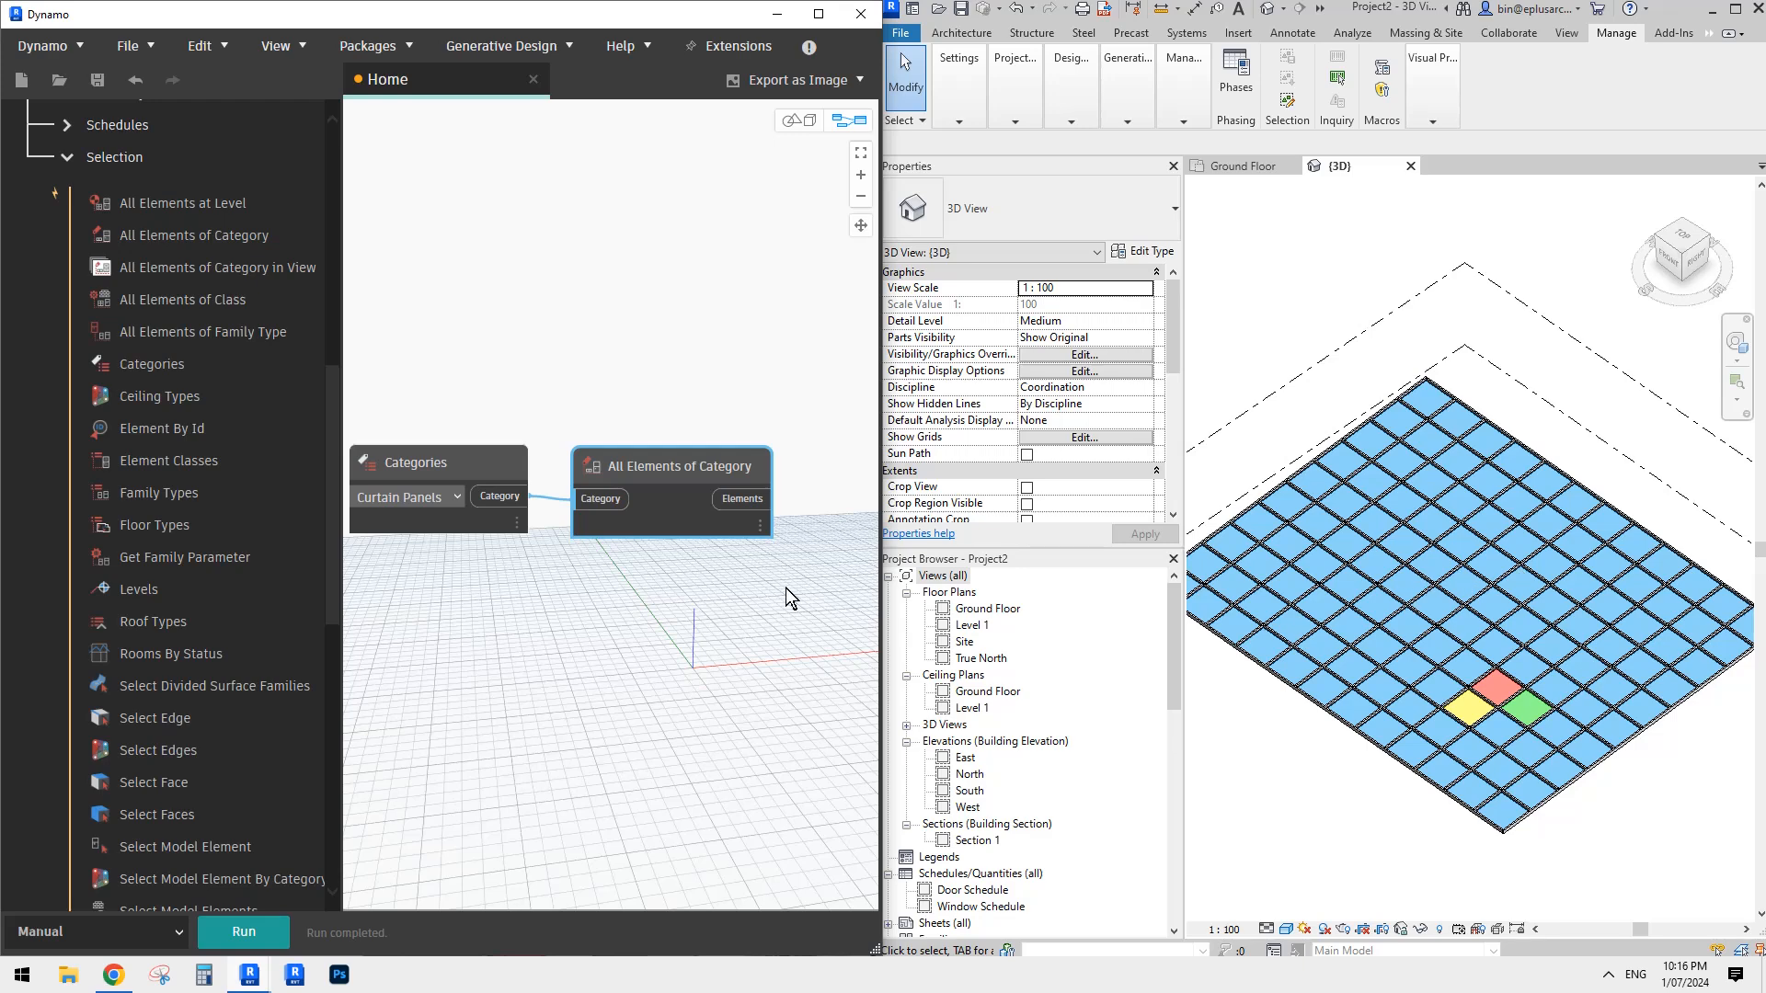
- Add an Element.SetParameterByName node and connect the Elements output of All Elements of Category to its element input
middle_click_drag(681, 596, 670, 660)
right_click(605, 361)
type("s")
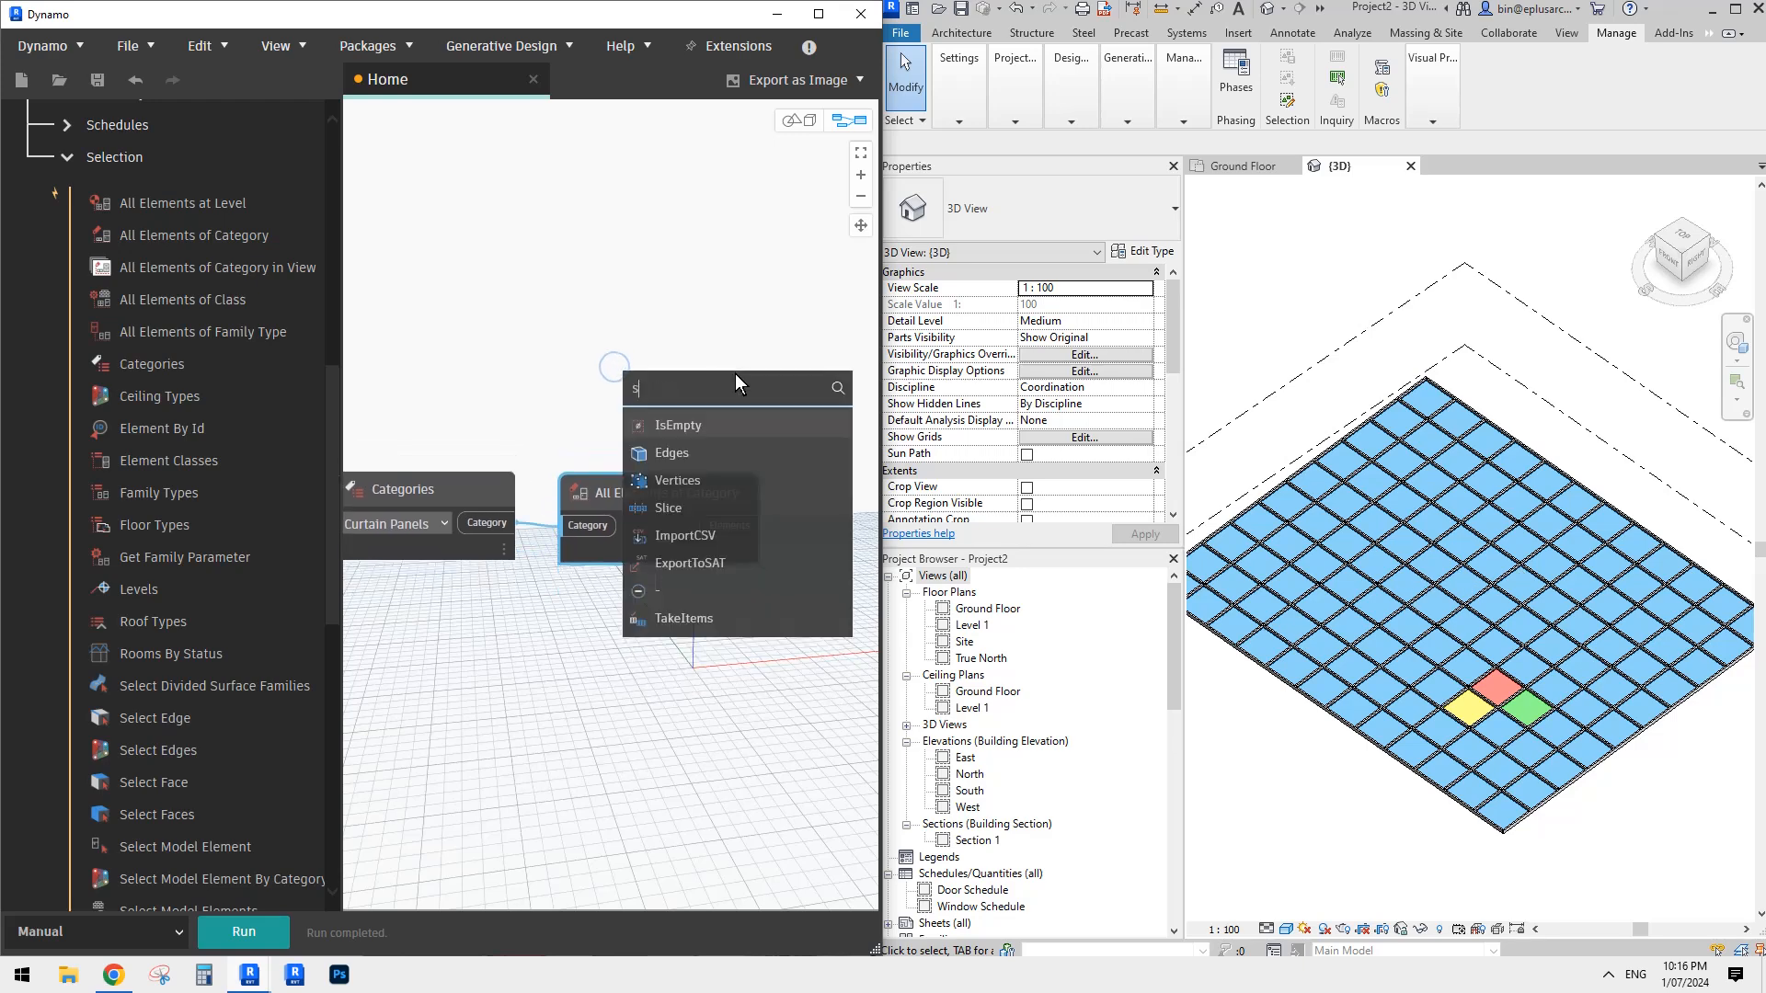
type("etpara")
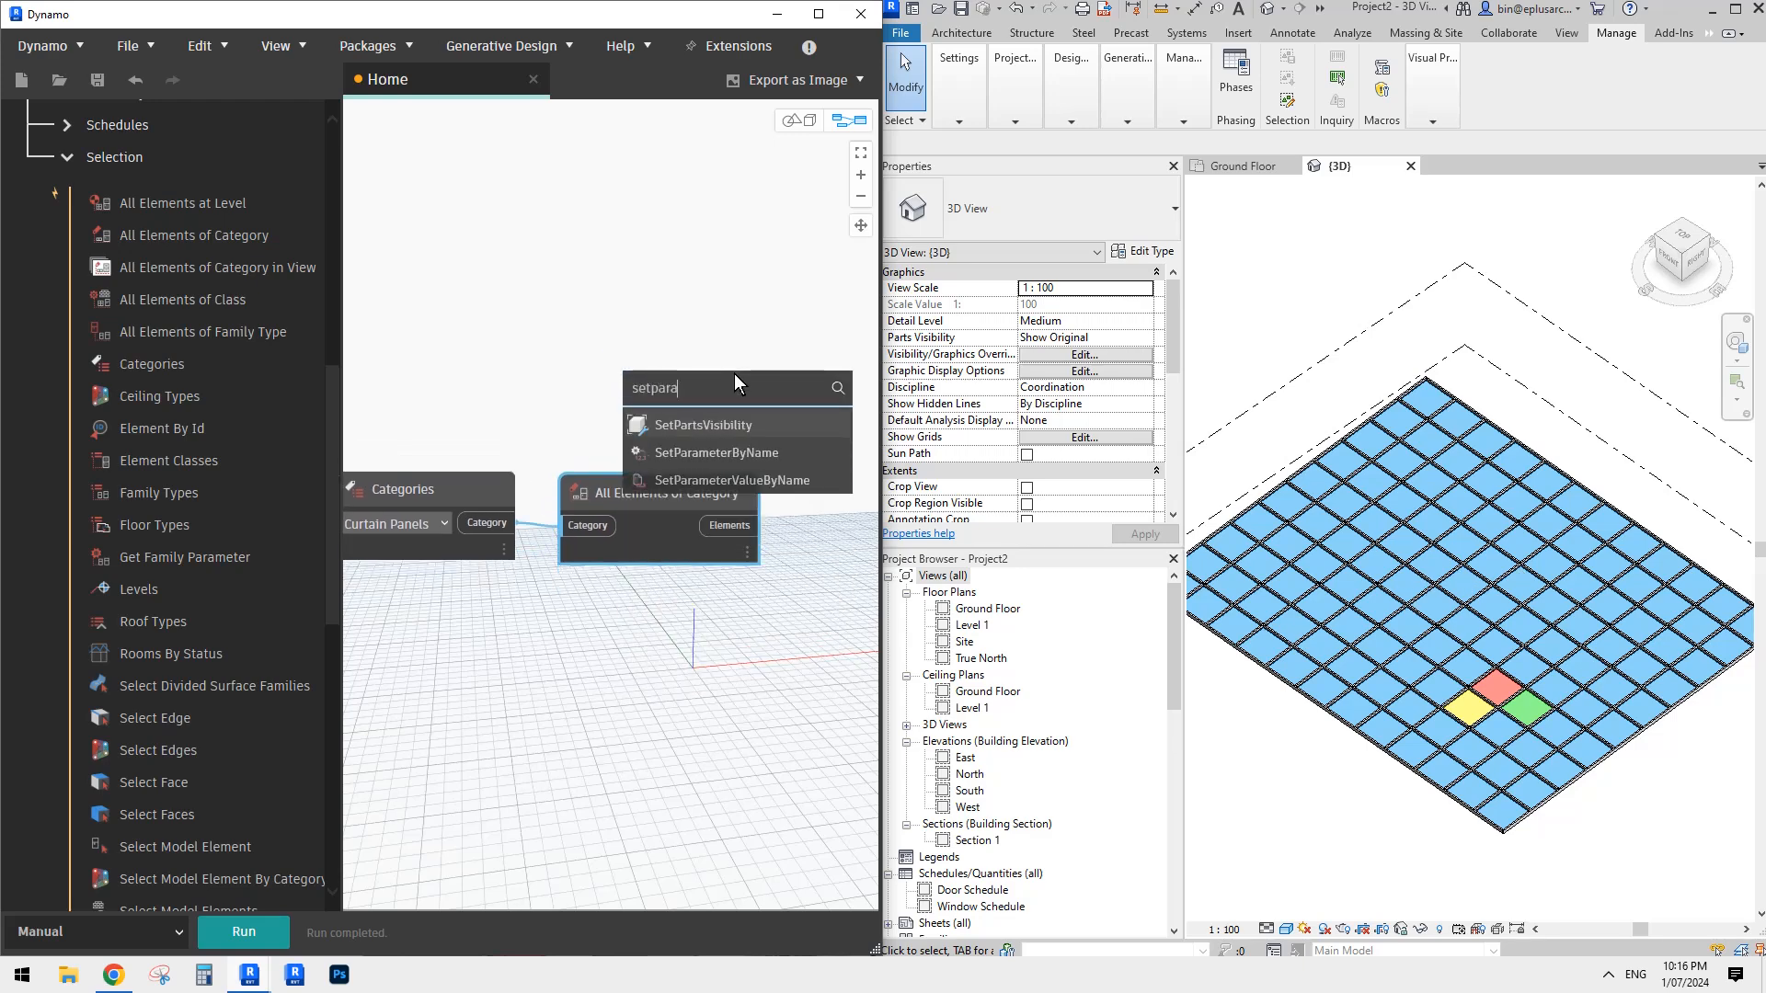
left_click(736, 451)
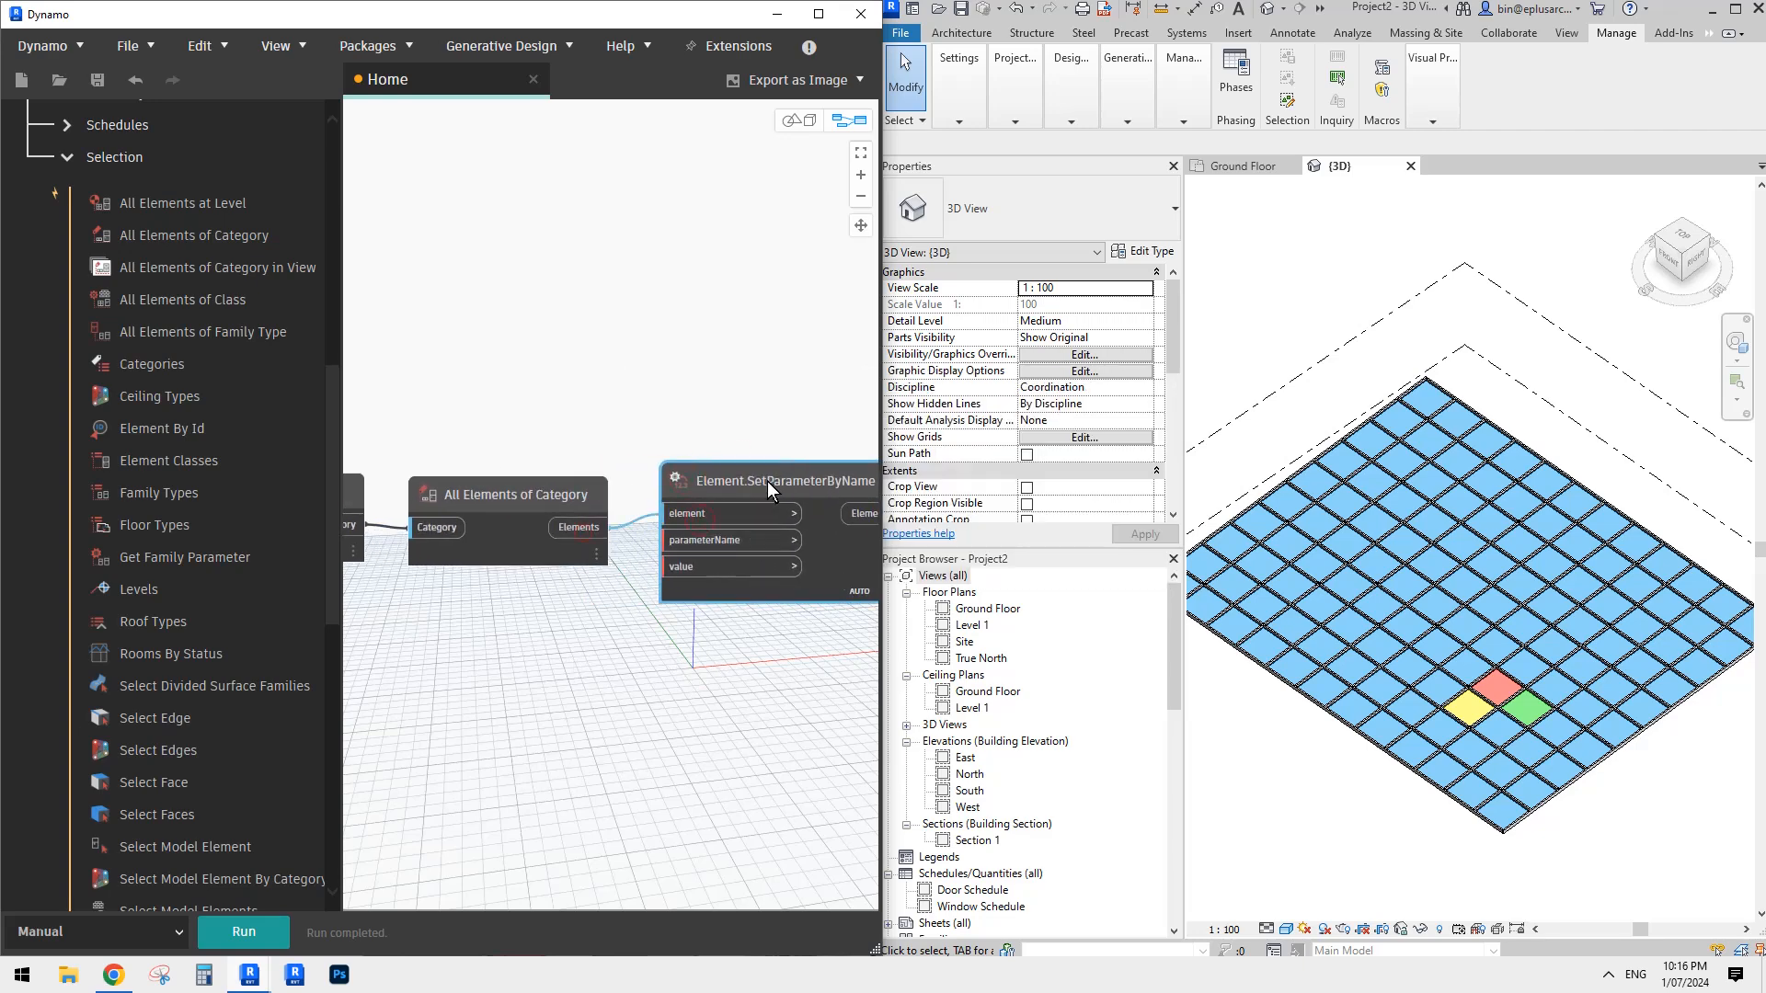
left_click_drag(767, 482, 770, 496)
middle_click_drag(691, 612, 624, 591)
scroll(624, 591, "up", 1)
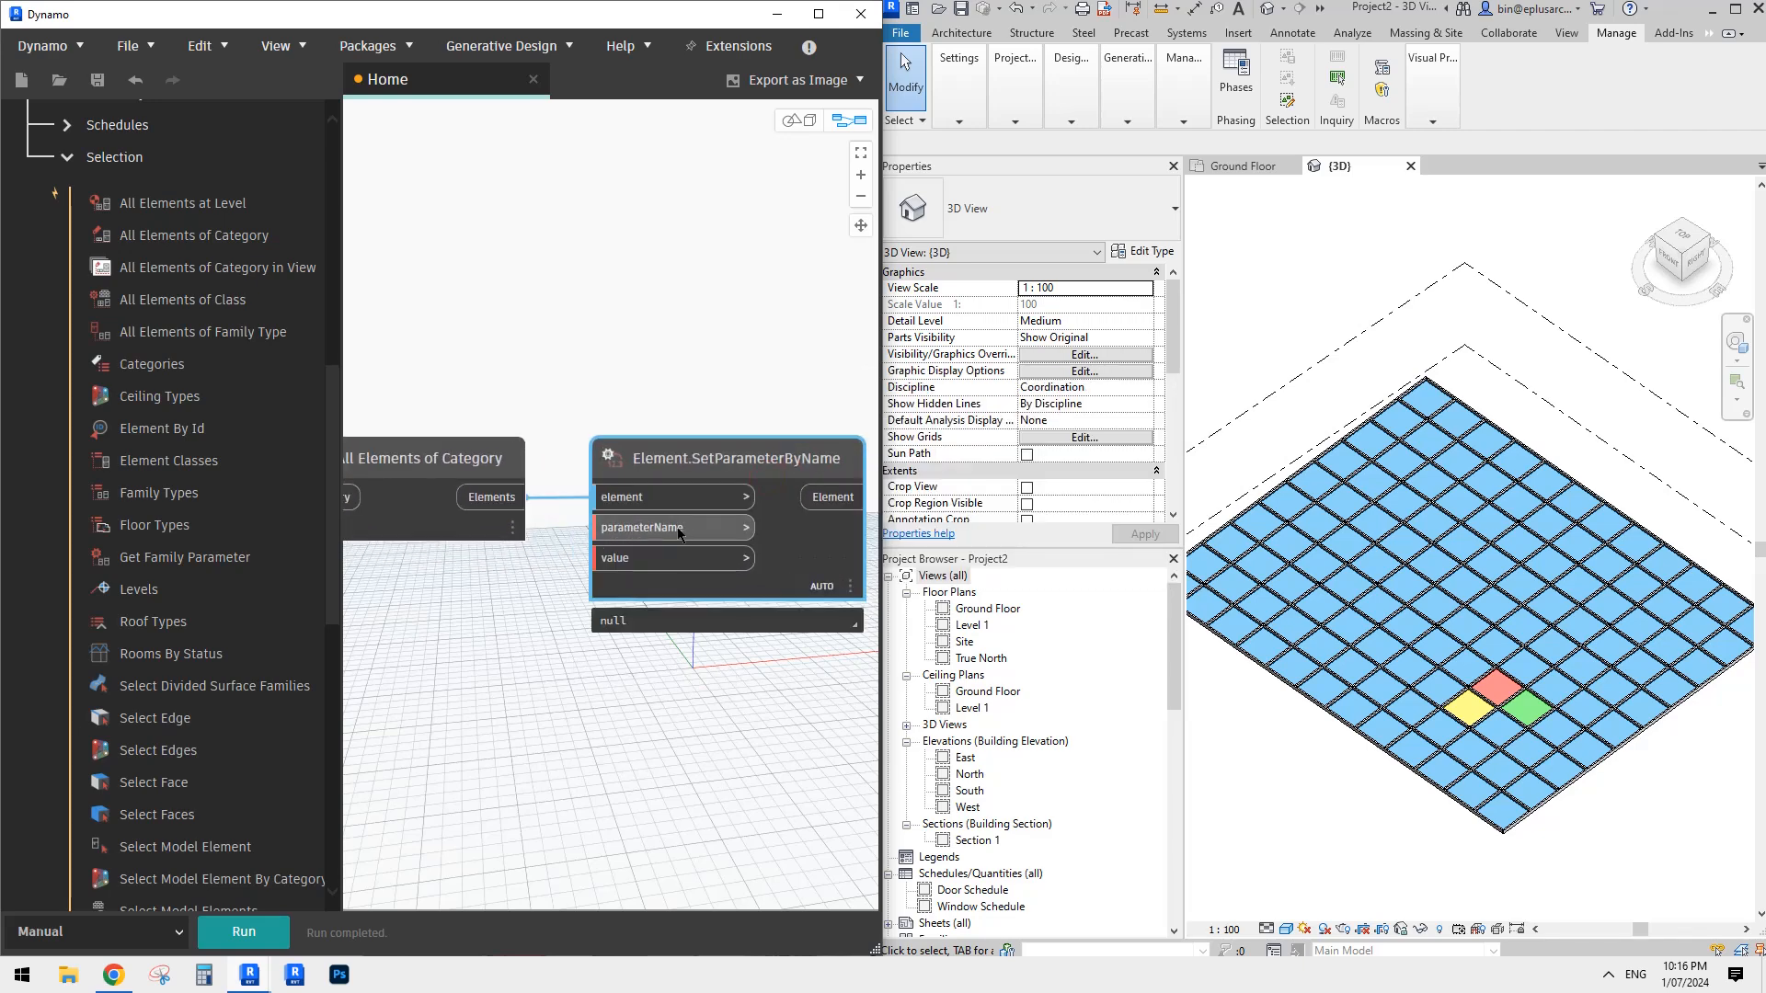
middle_click_drag(593, 678, 581, 679)
left_click(600, 674)
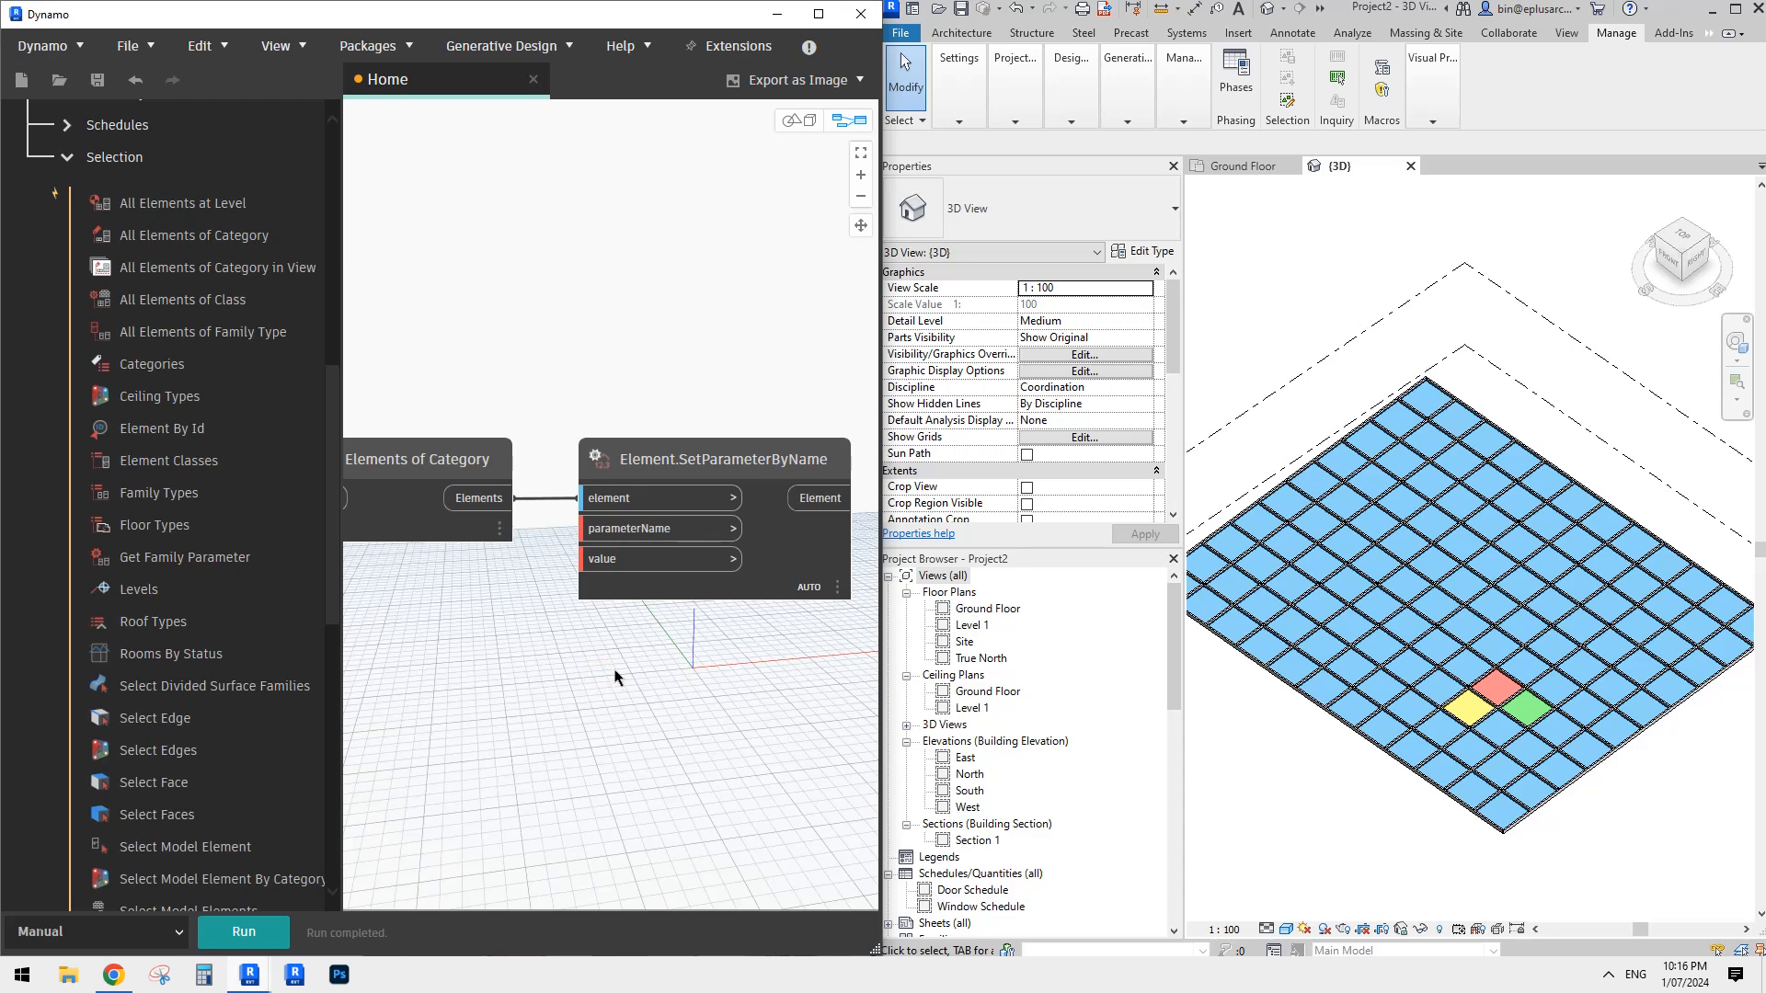
- Select a blue roof panel in the Revit 3D view and examine its type properties
left_click(1358, 593)
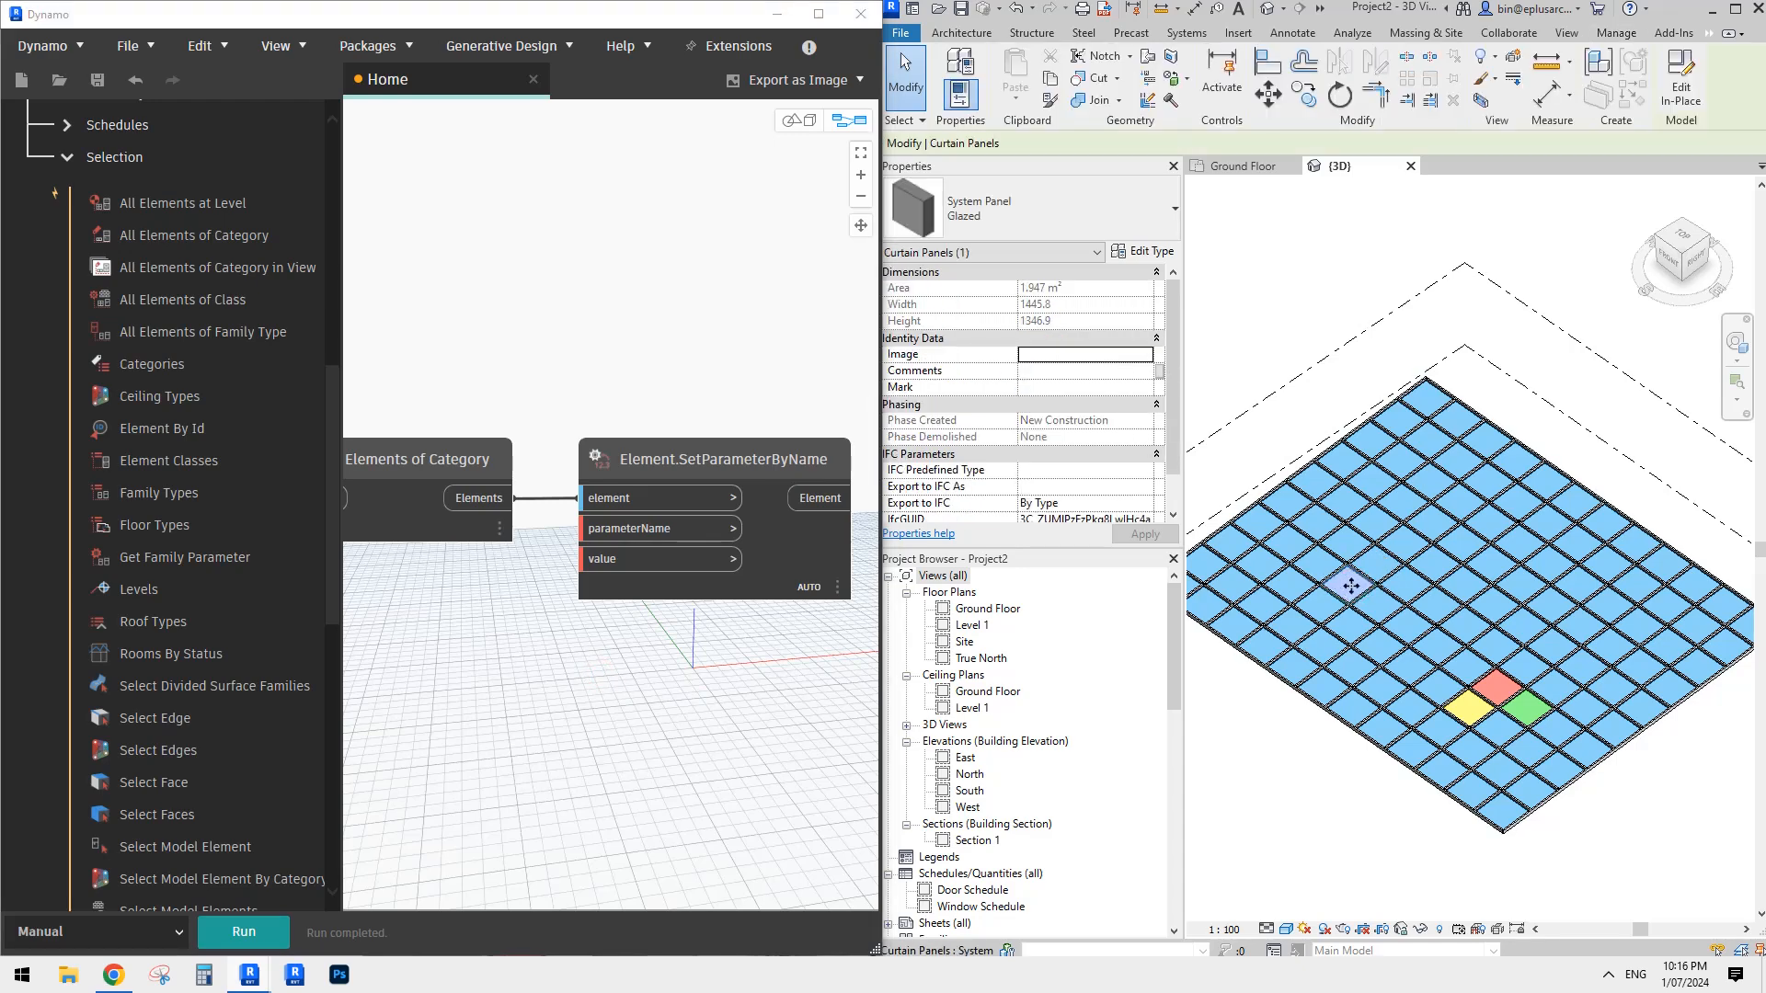
left_click(1151, 252)
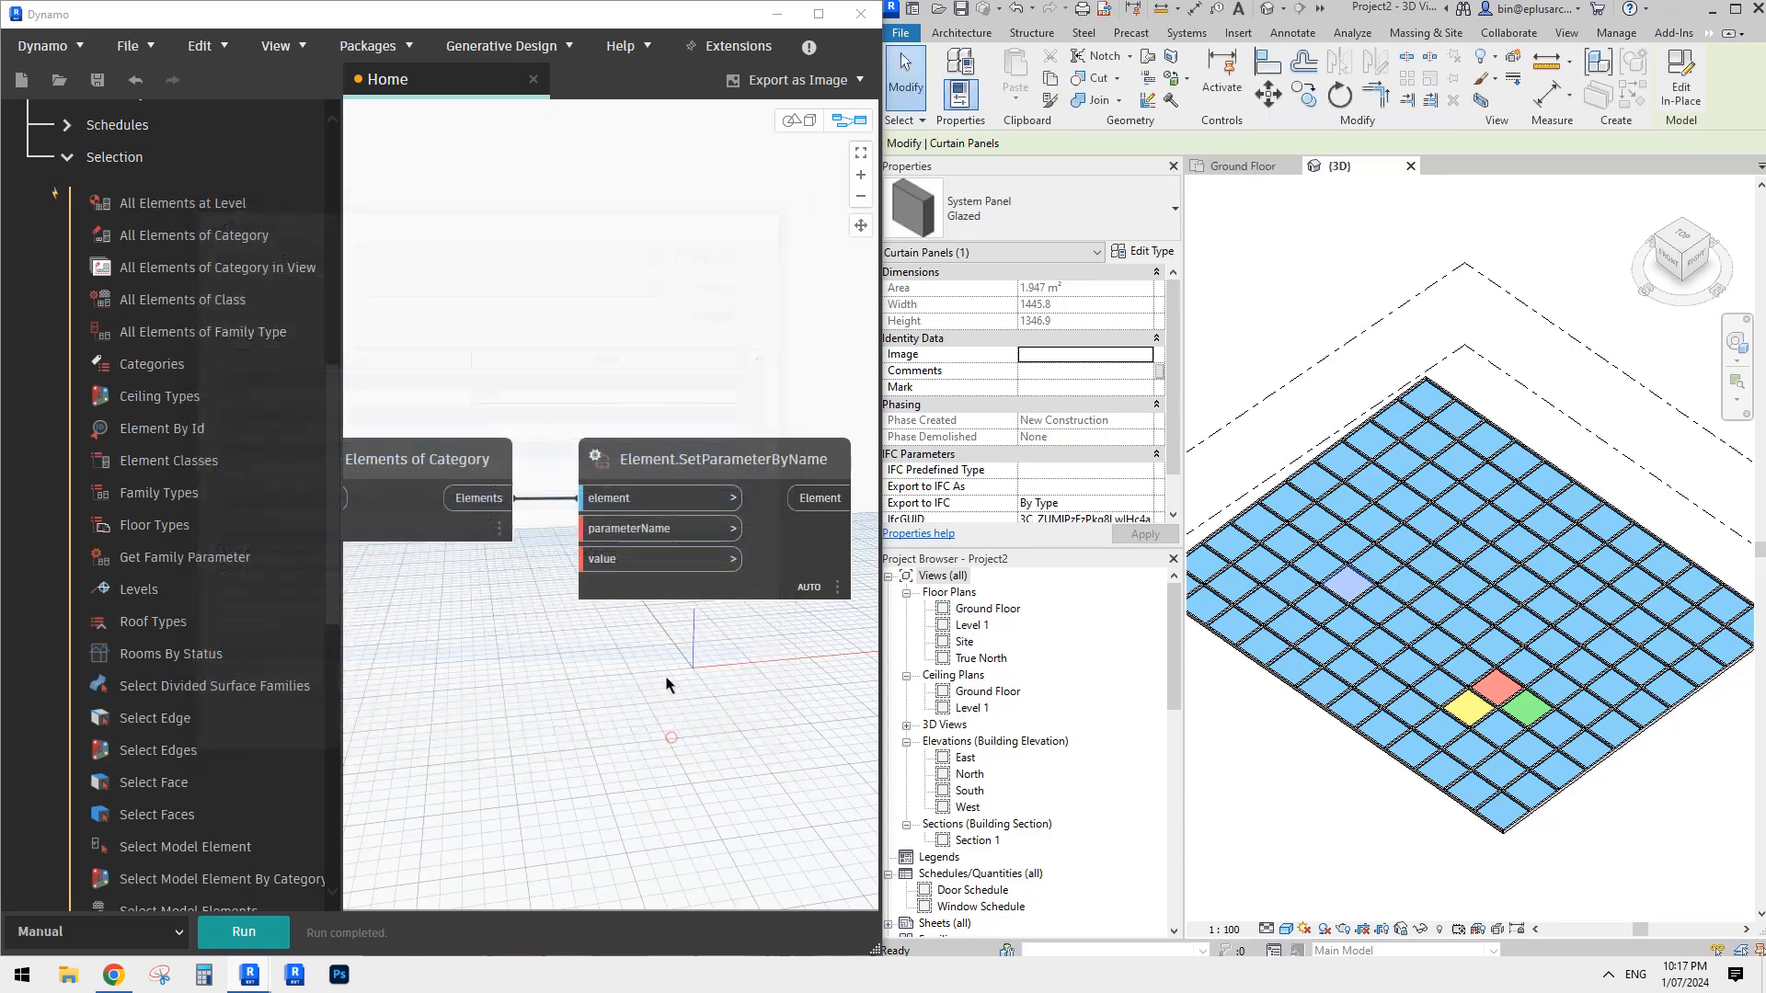
left_click(563, 741)
- Create a code block containing "Type"; connect it to the parameterName input, and place it below All Elements of Category
double_click(429, 659)
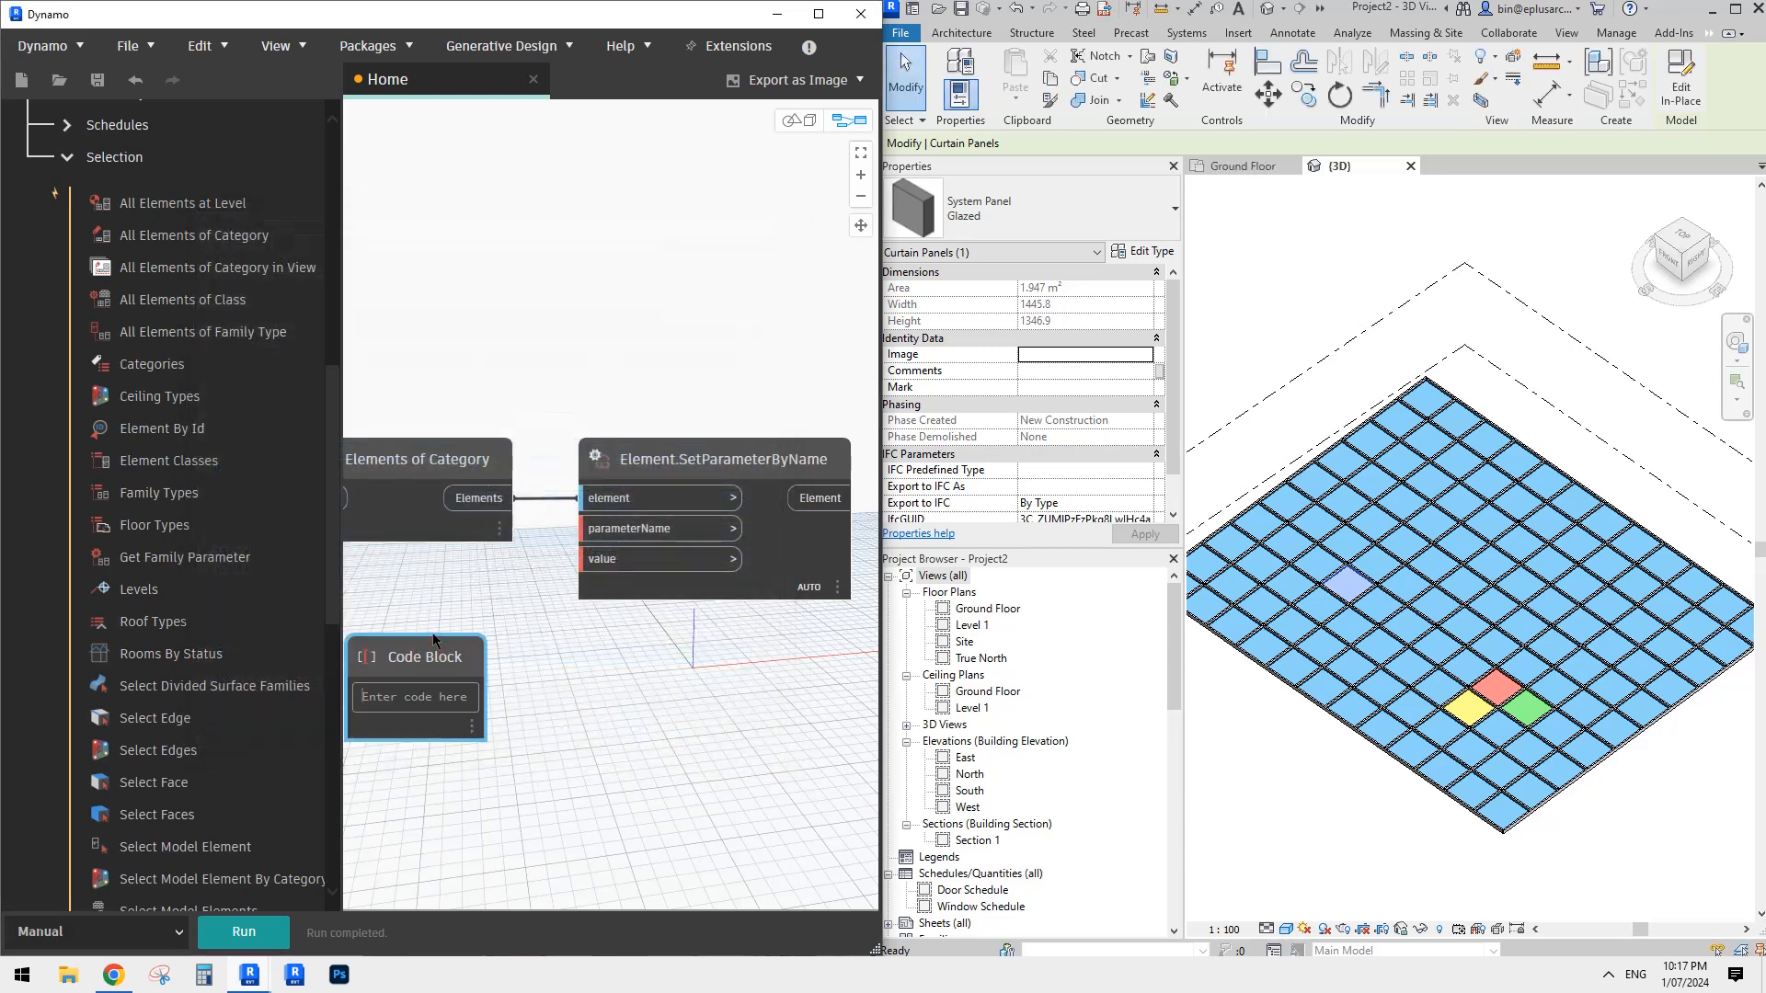
type("\"")
key("Caps_Lock")
type("T")
key("Caps_Lock")
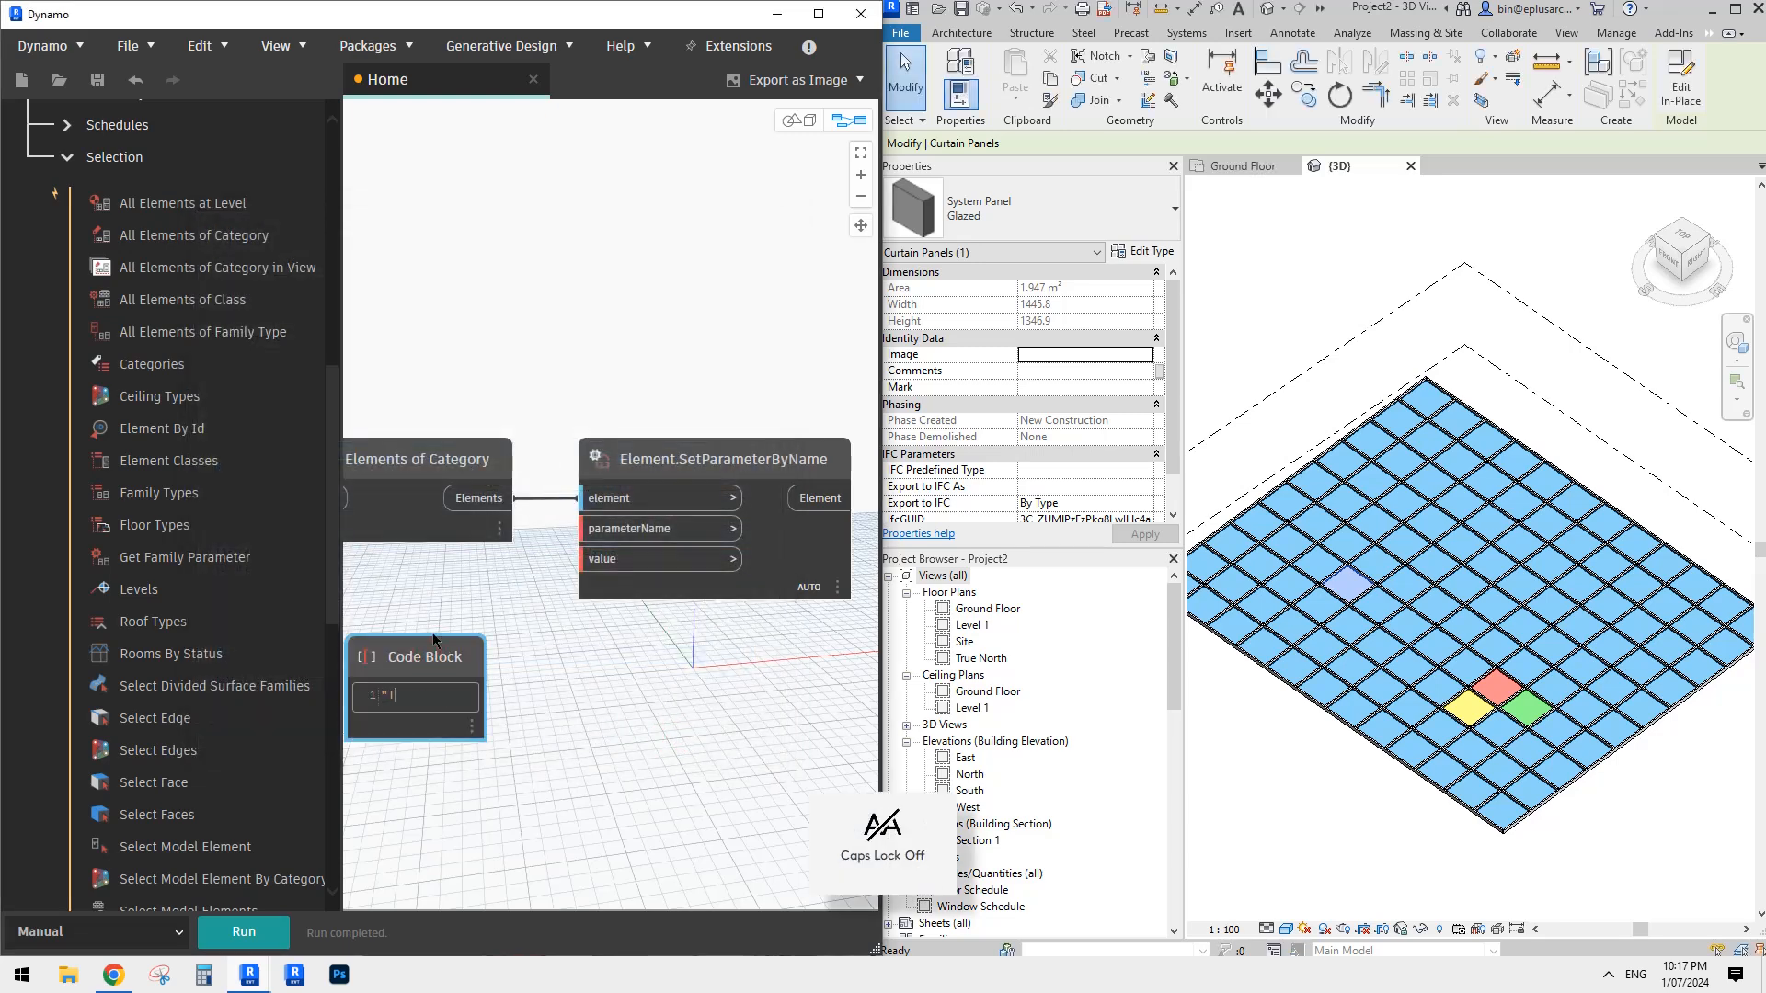
type("ype\"")
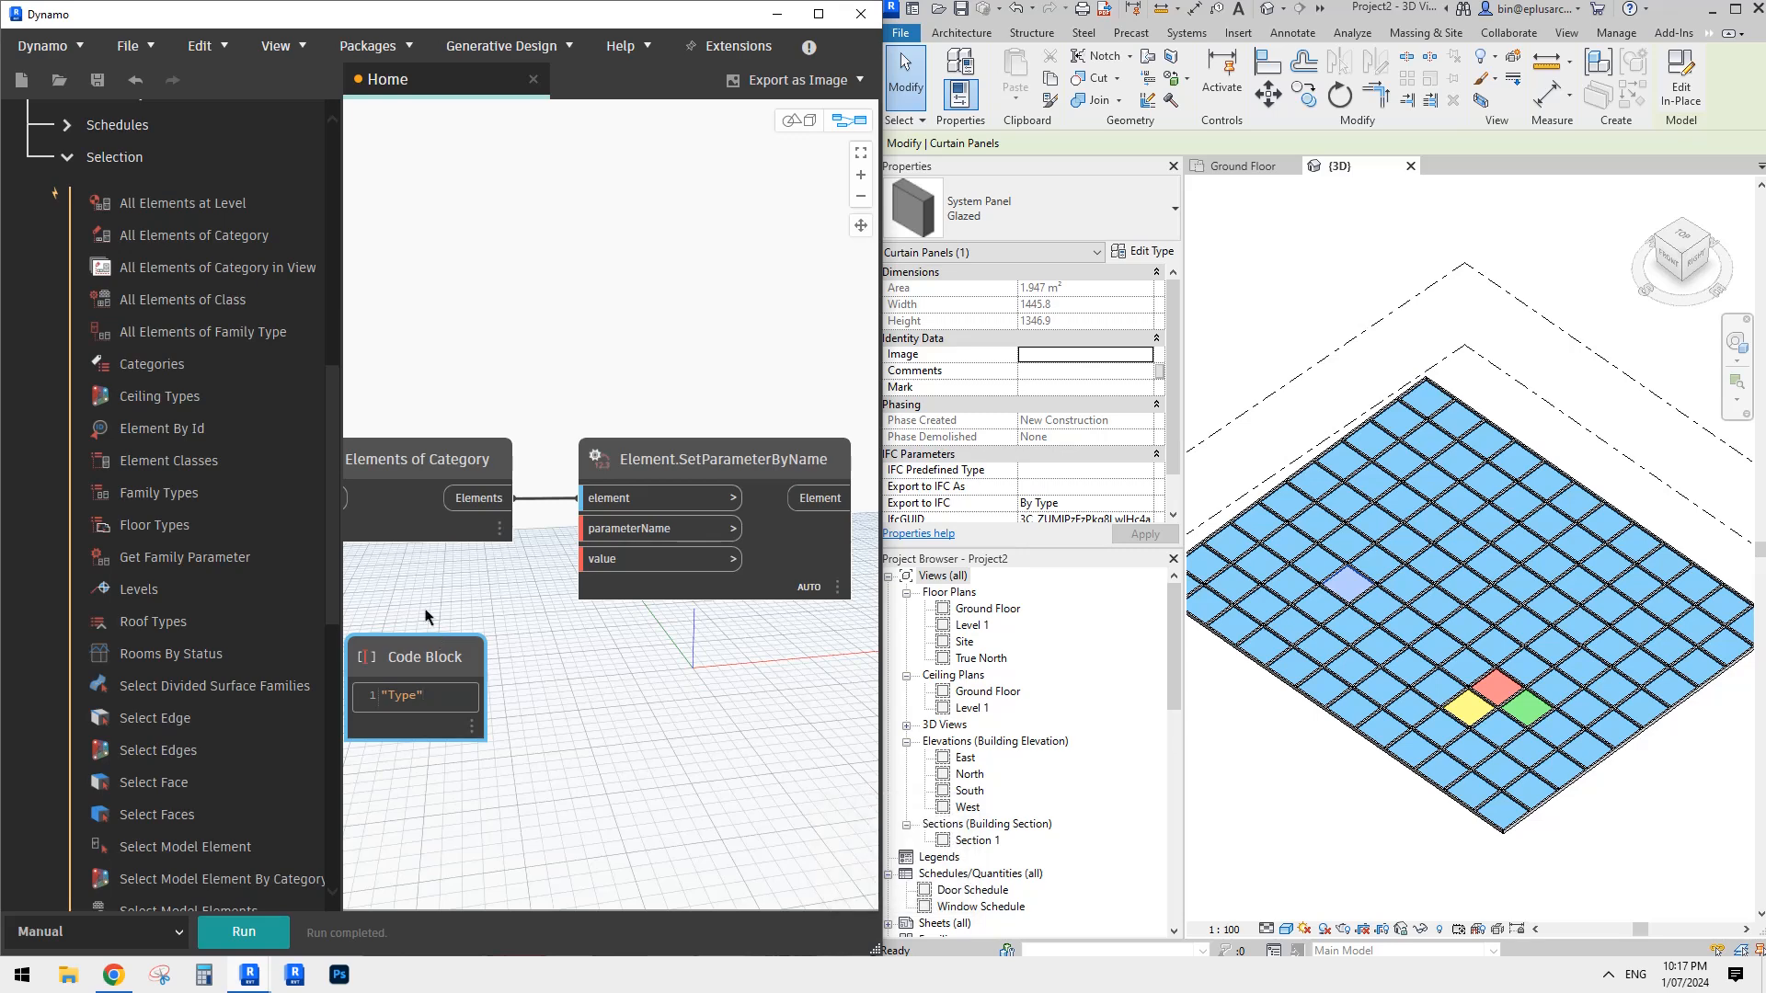
type(";")
left_click(653, 771)
left_click(611, 533)
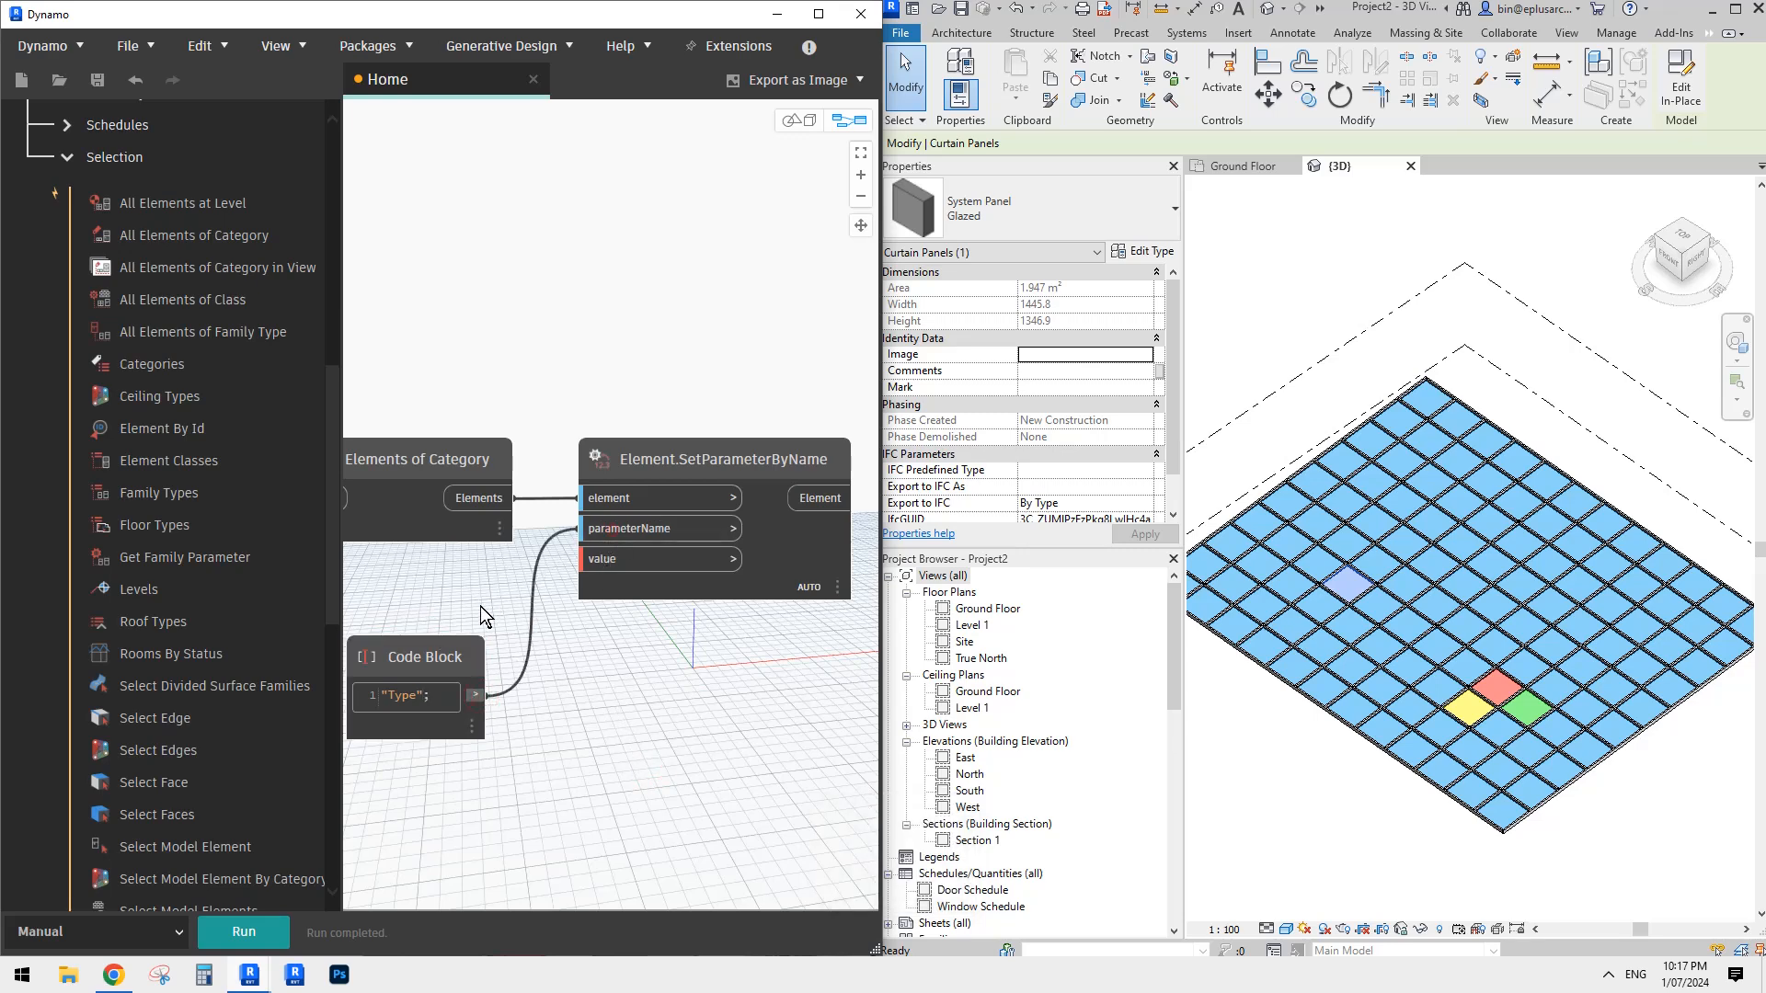
left_click_drag(432, 656, 465, 606)
middle_click_drag(589, 727, 675, 654)
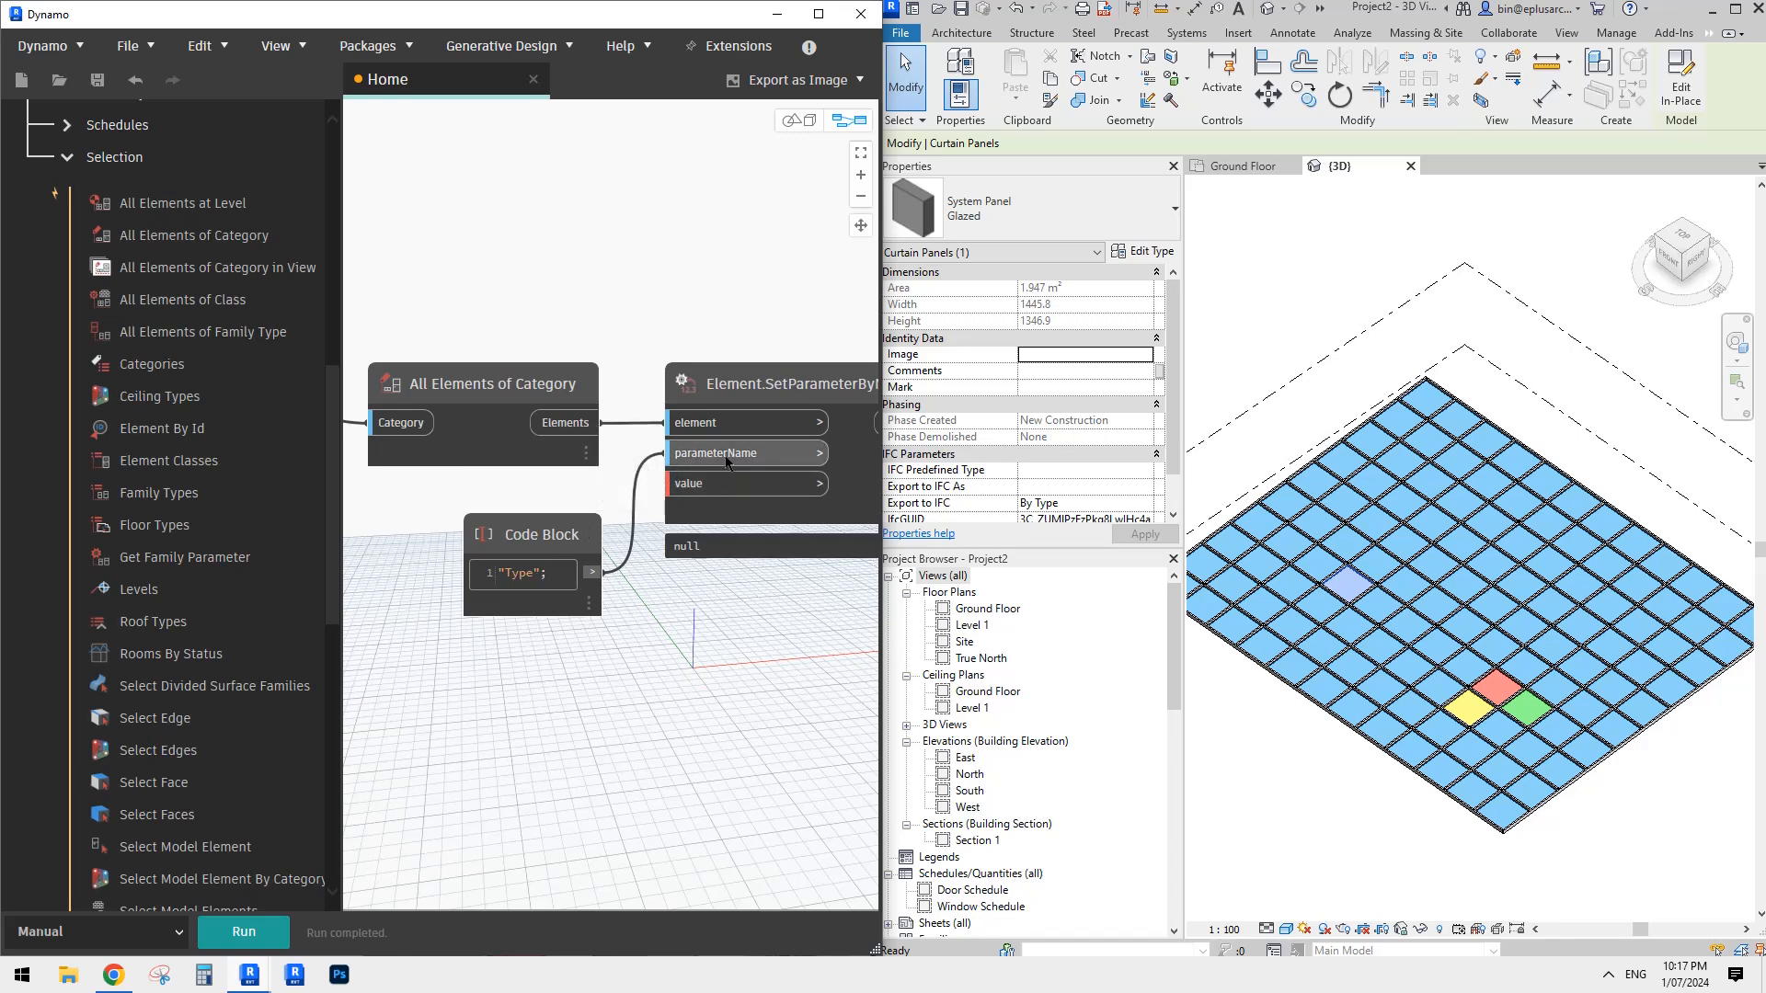
middle_click_drag(676, 711, 611, 623)
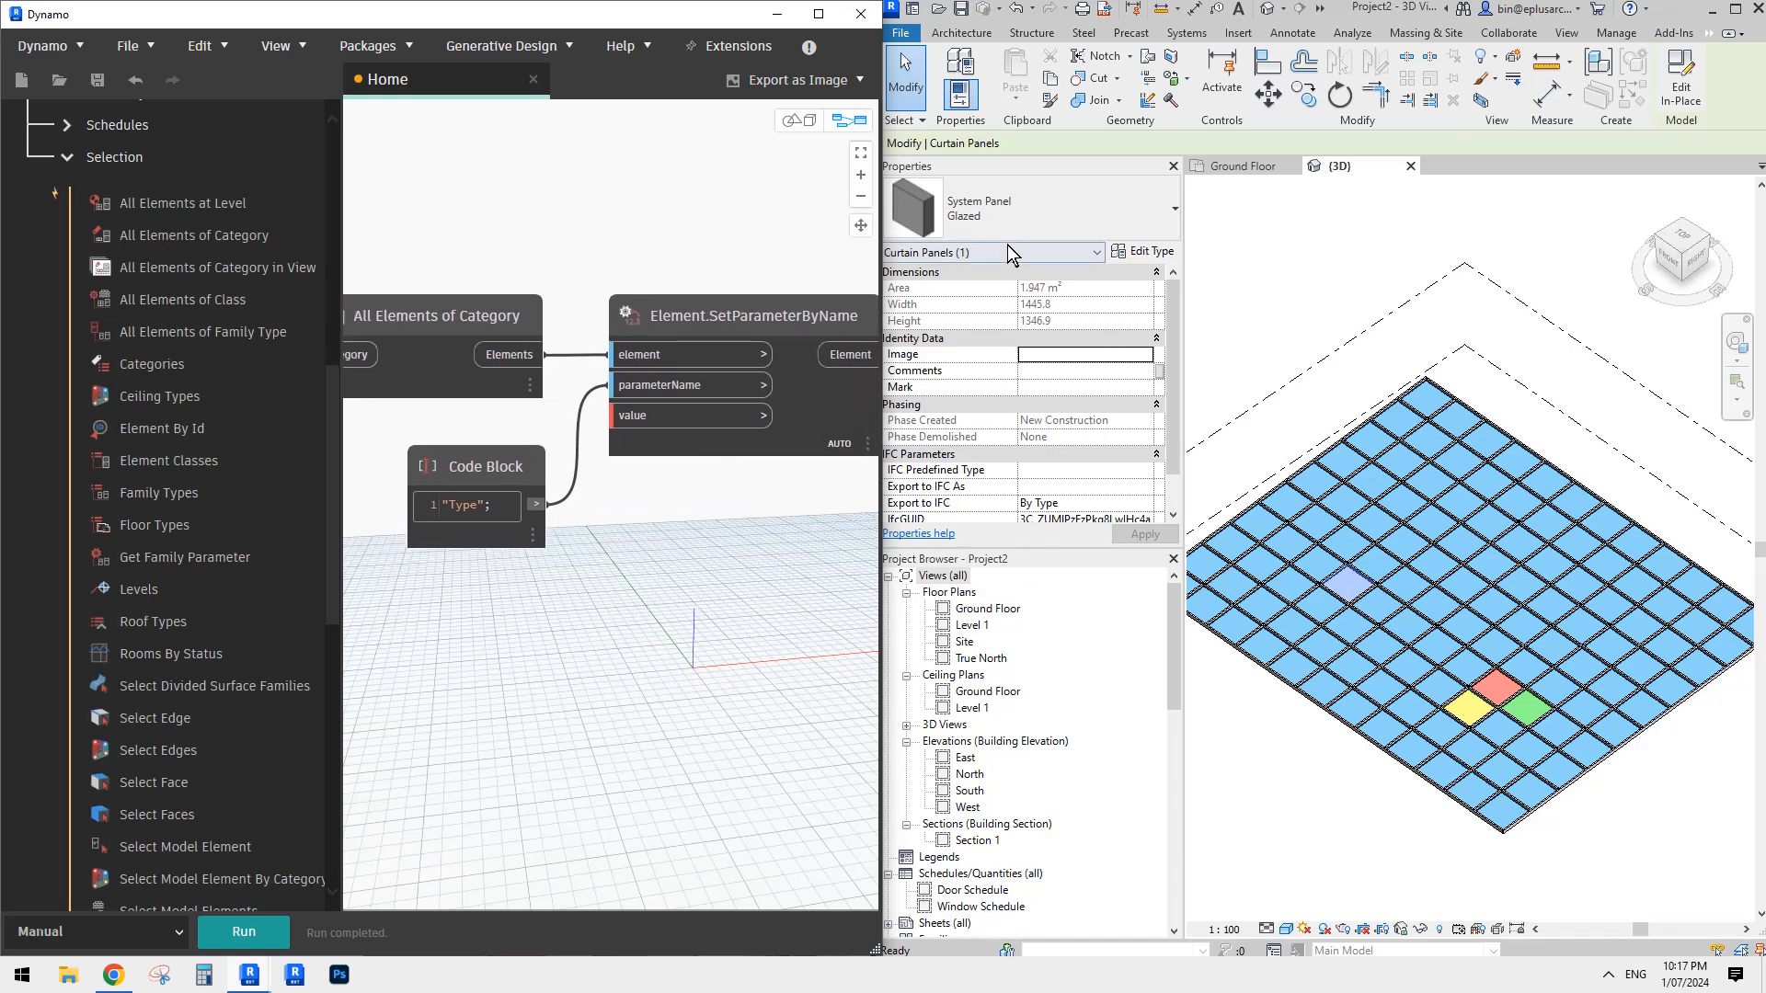
- Check the System Panel types available for the selected blue roof panel in Revit
left_click(1052, 214)
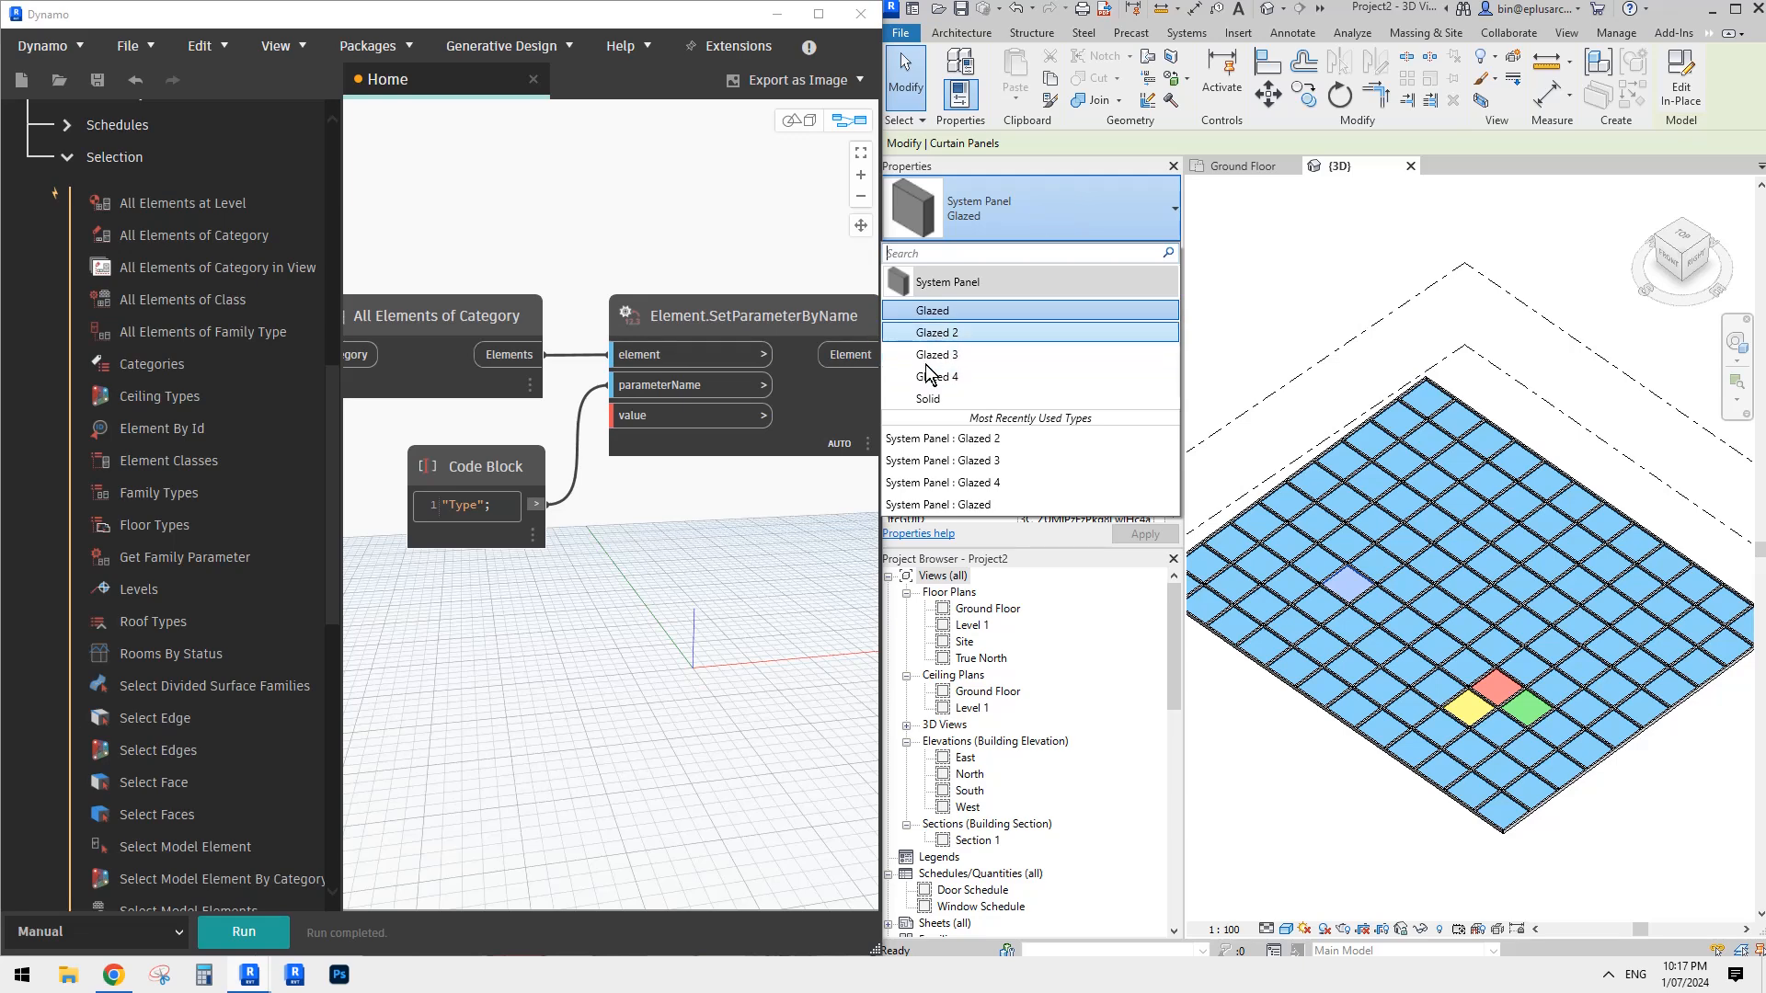
left_click(607, 629)
left_click(1008, 219)
left_click(590, 655)
right_click(505, 615)
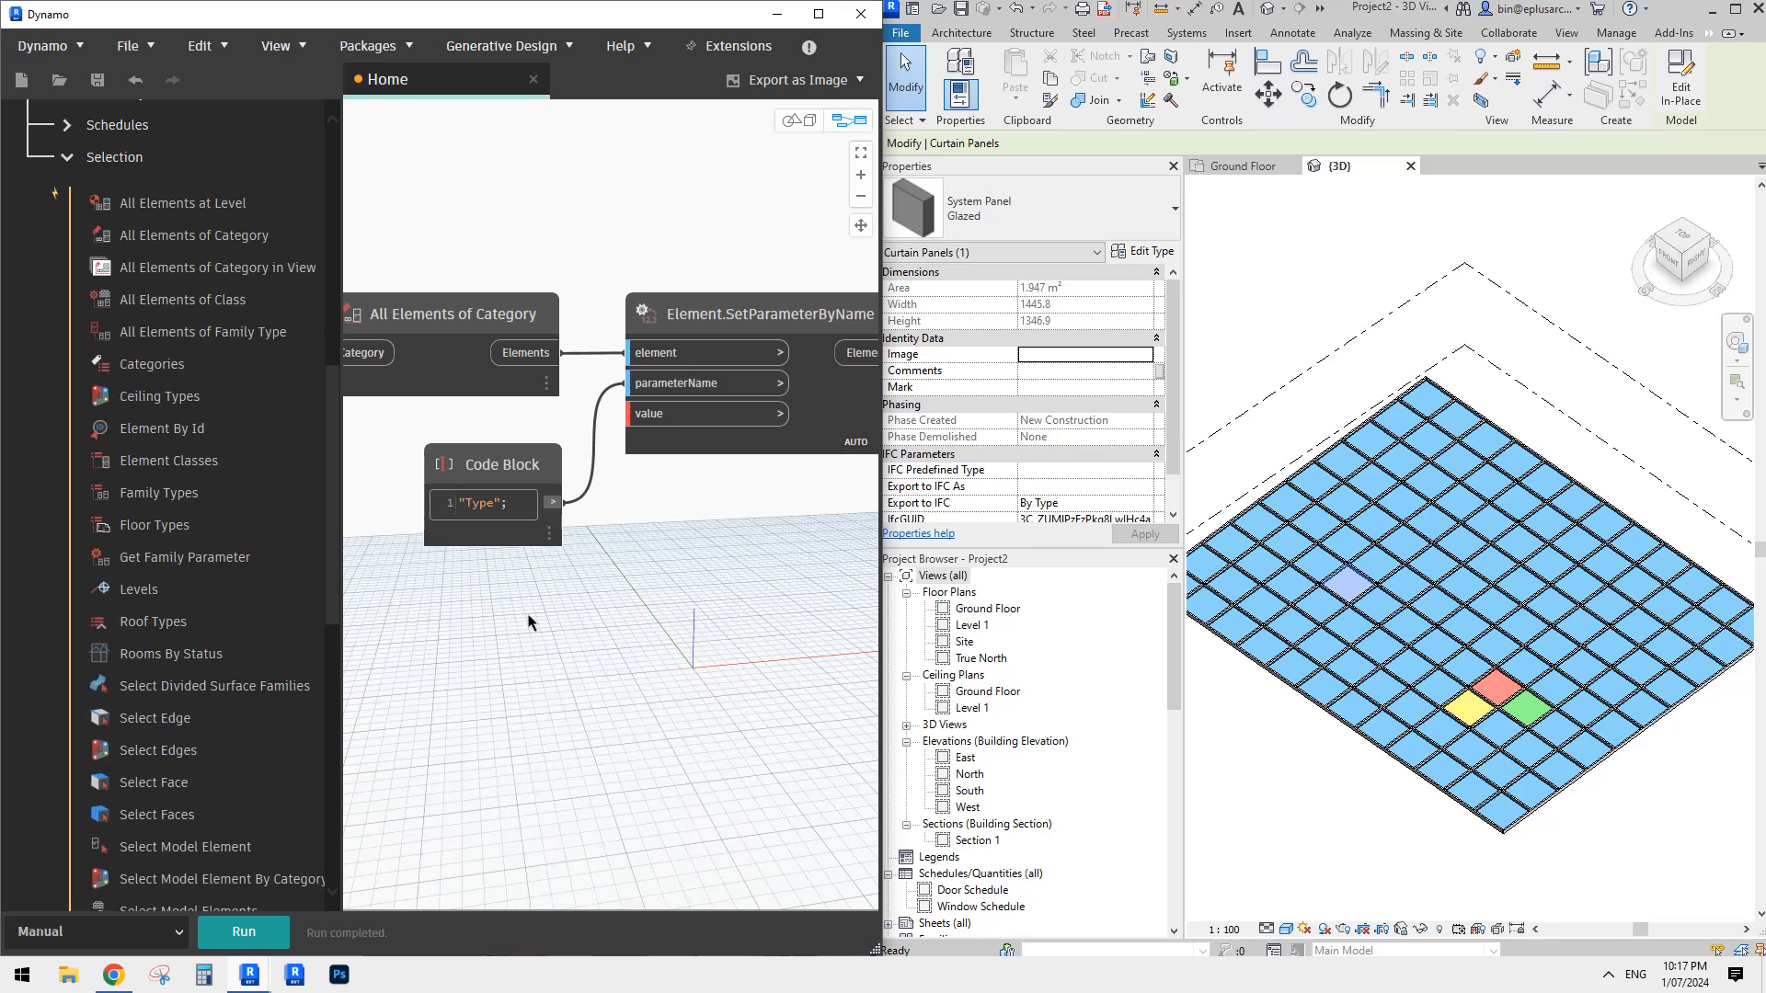
middle_click_drag(553, 633, 557, 632)
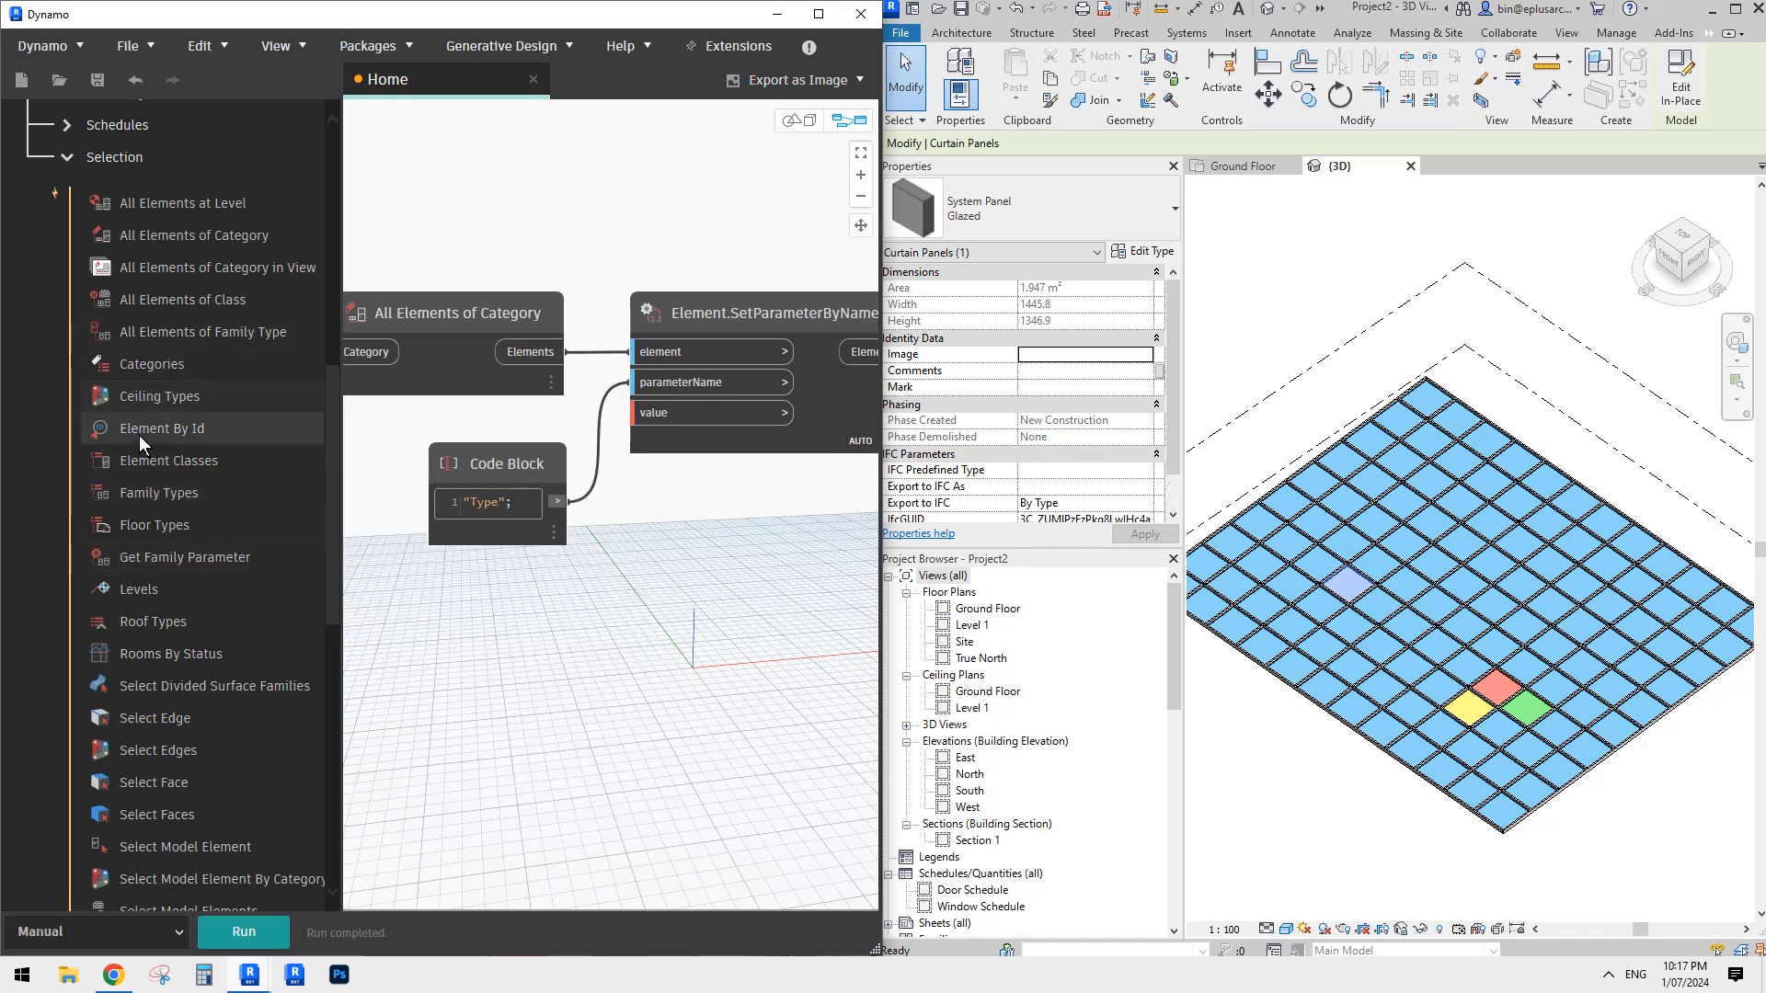
- Add a Family Types node below the "Type" code block and set it to System Panel:Glazed
left_click(151, 492)
left_click_drag(692, 556, 512, 589)
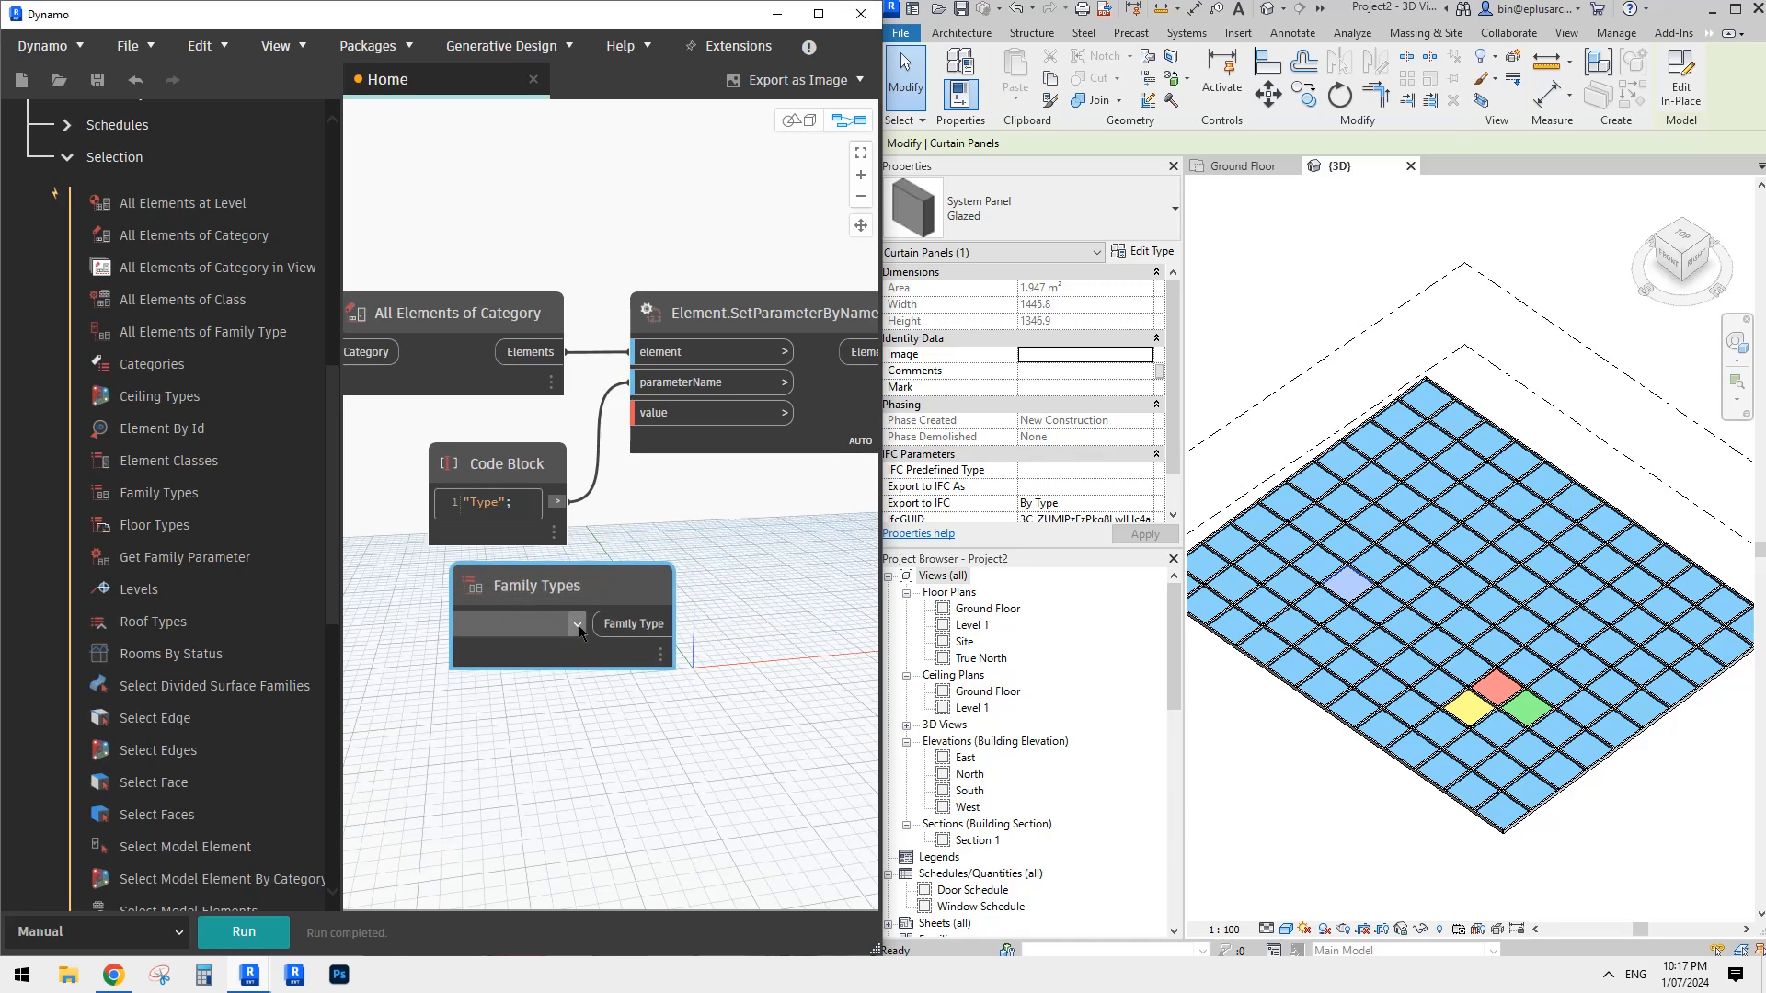
left_click(577, 631)
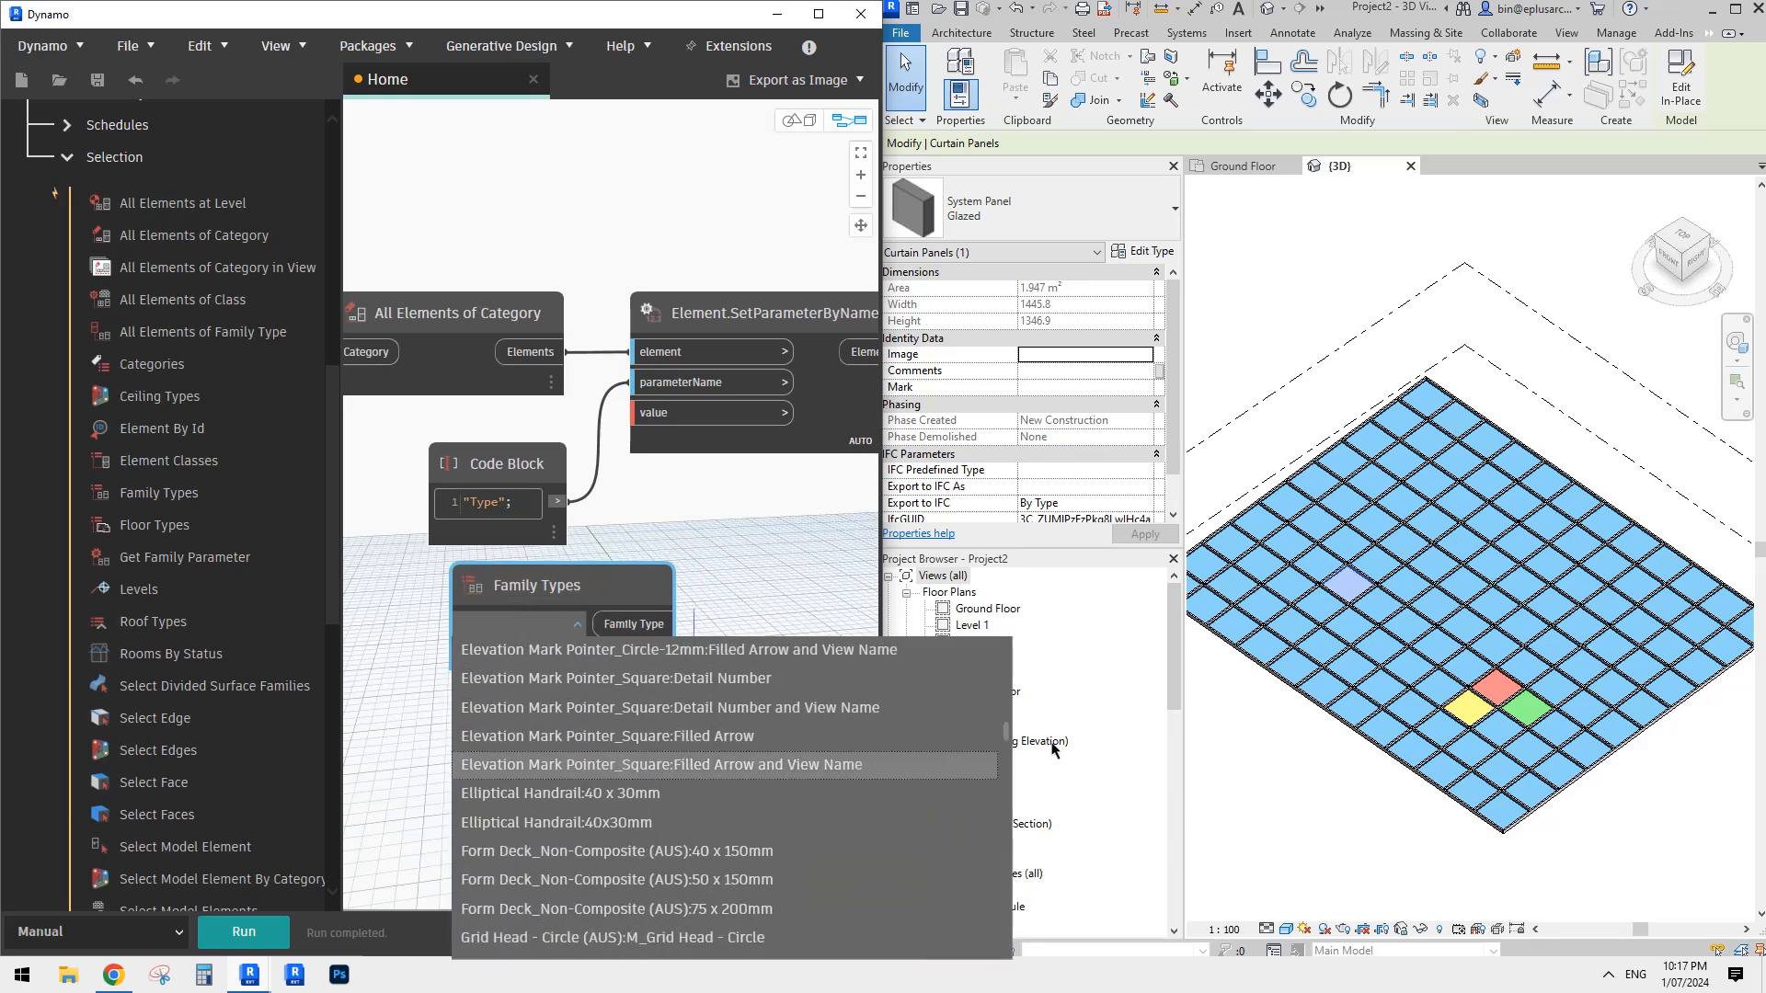
left_click_drag(1006, 731, 828, 698)
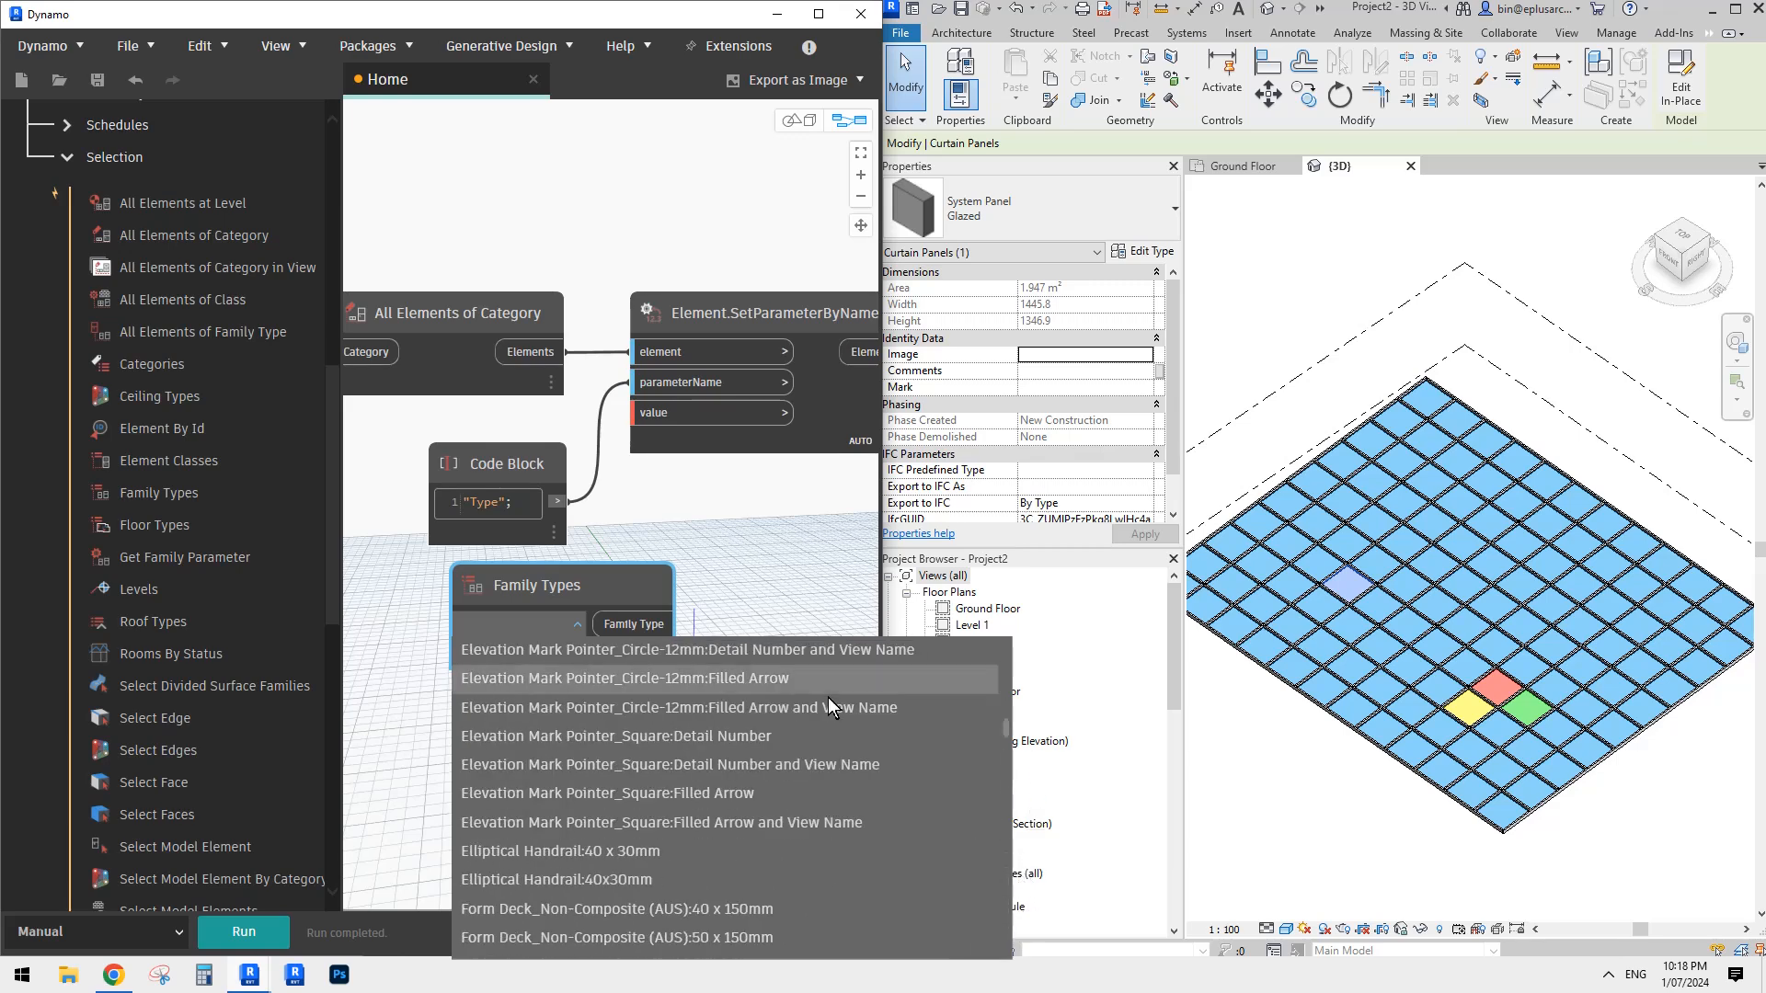
left_click(508, 621)
left_click(493, 628)
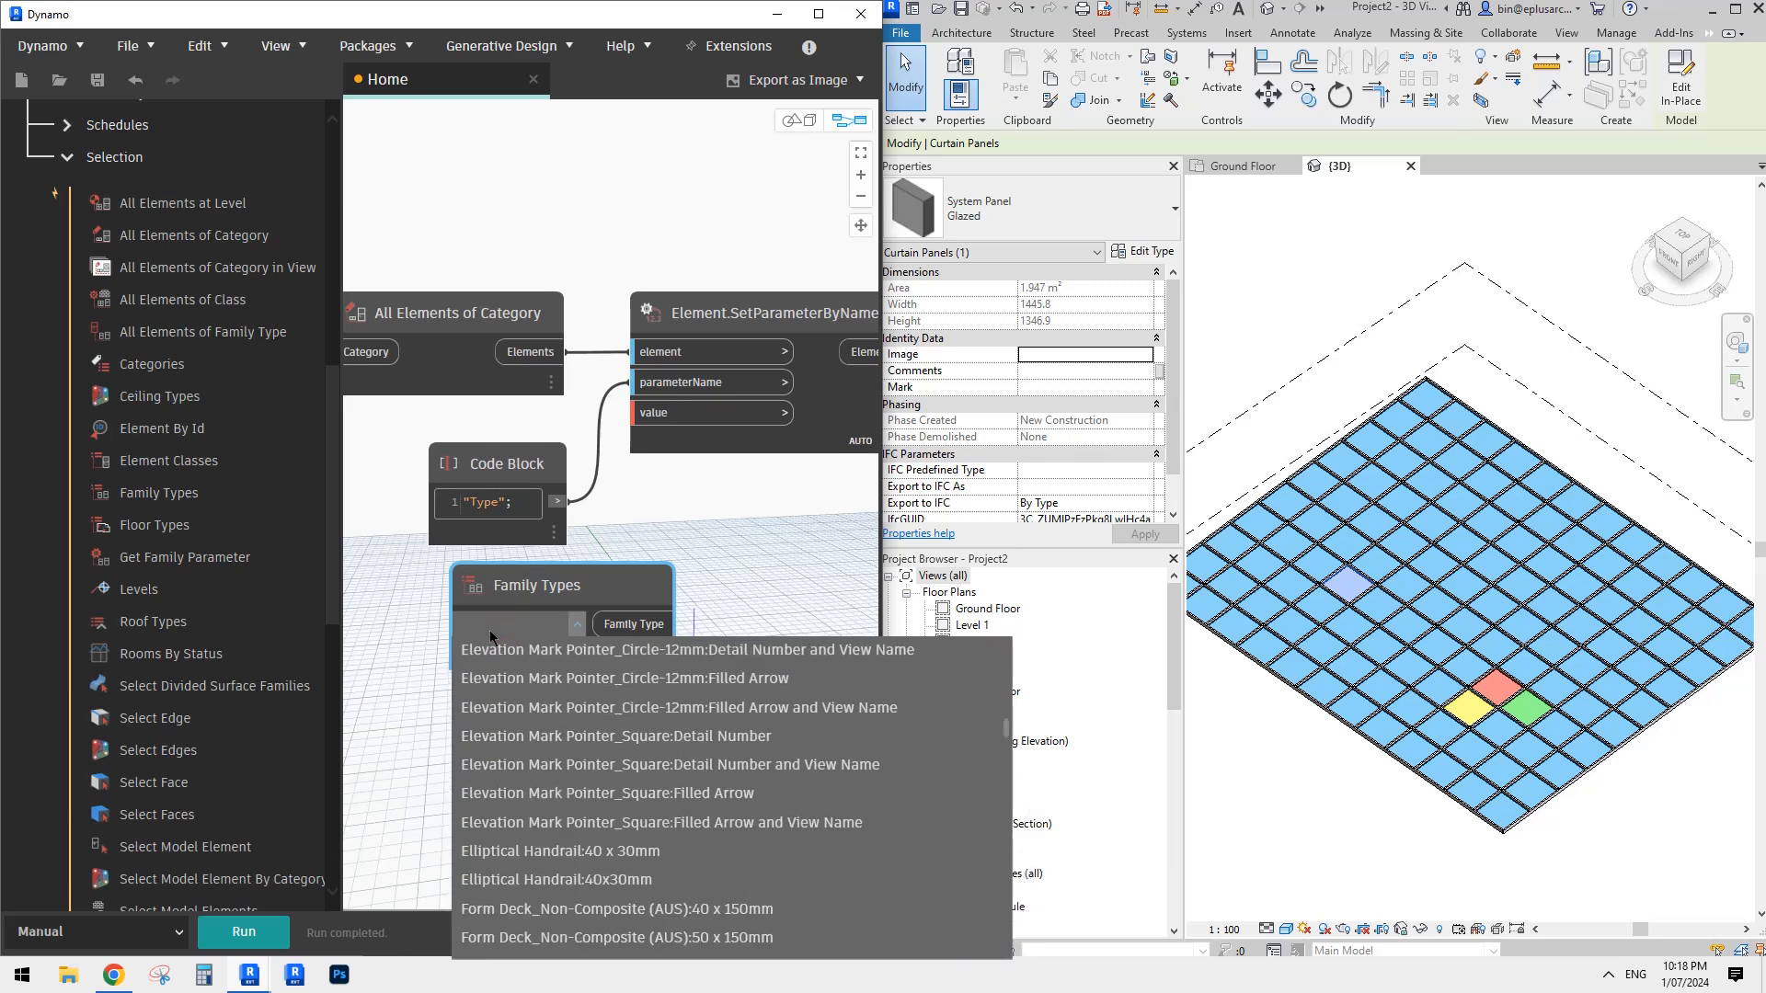
key("g")
key("l")
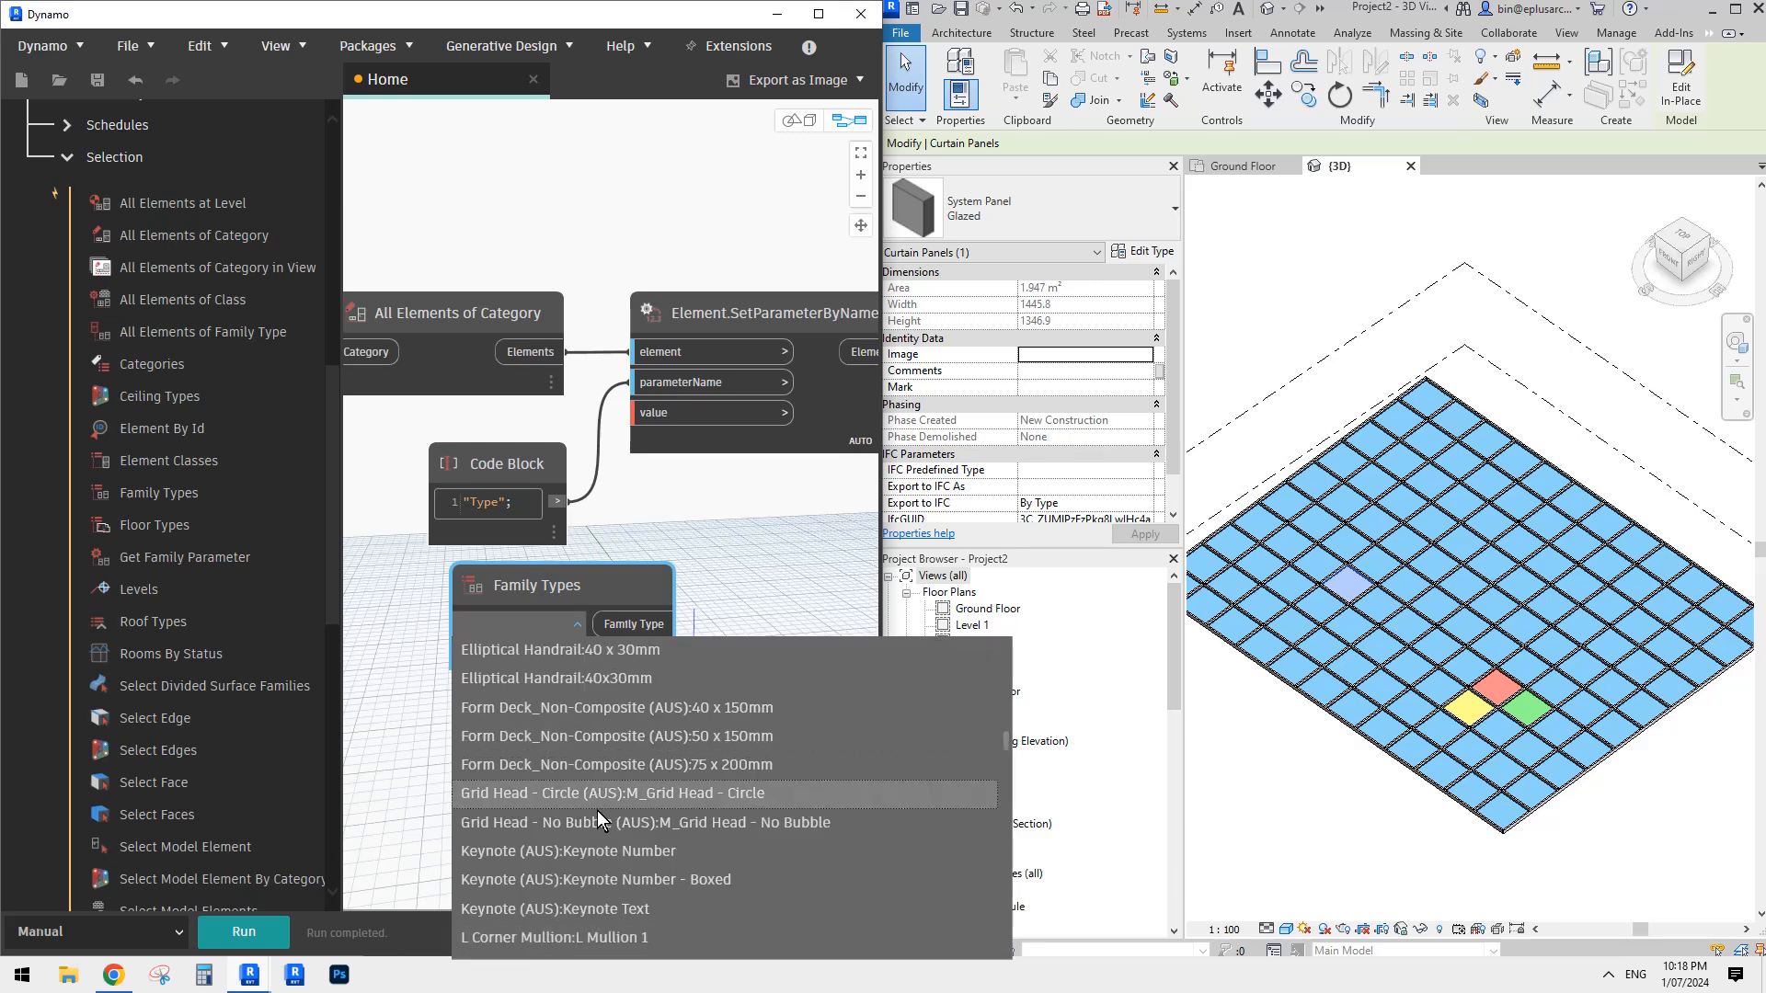
scroll(598, 804, "down", 3)
scroll(597, 800, "up", 4)
key("c")
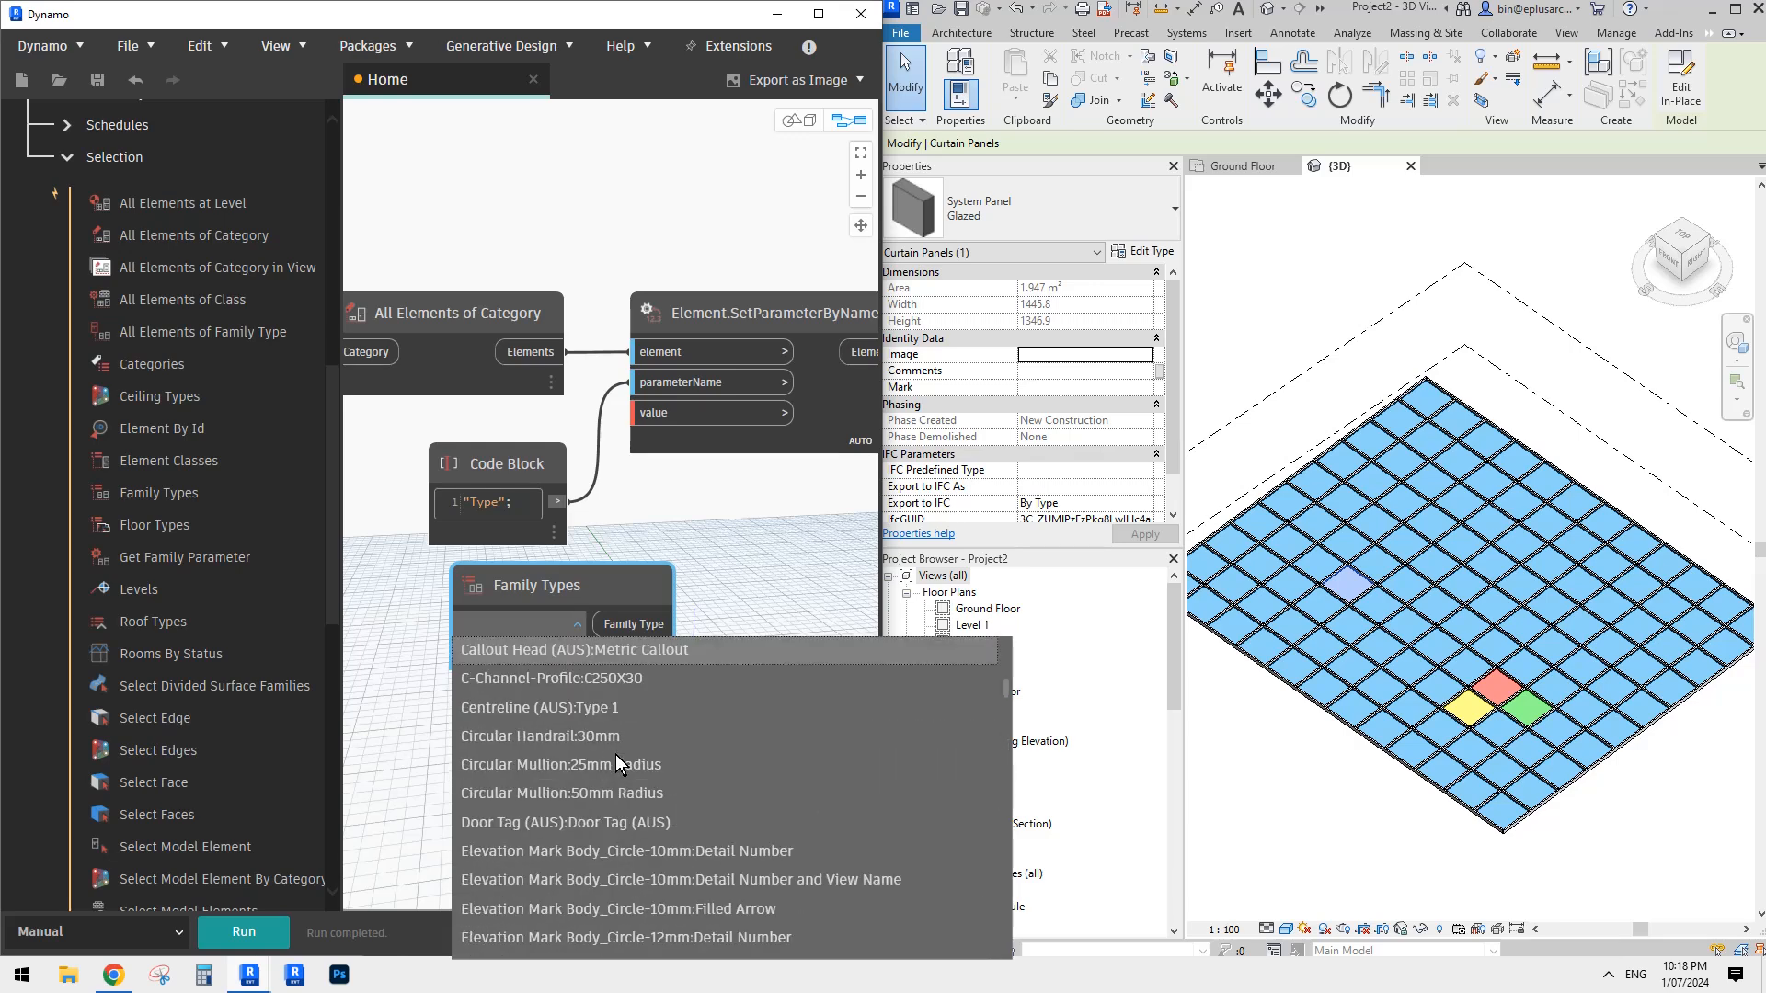
scroll(593, 778, "up", 3)
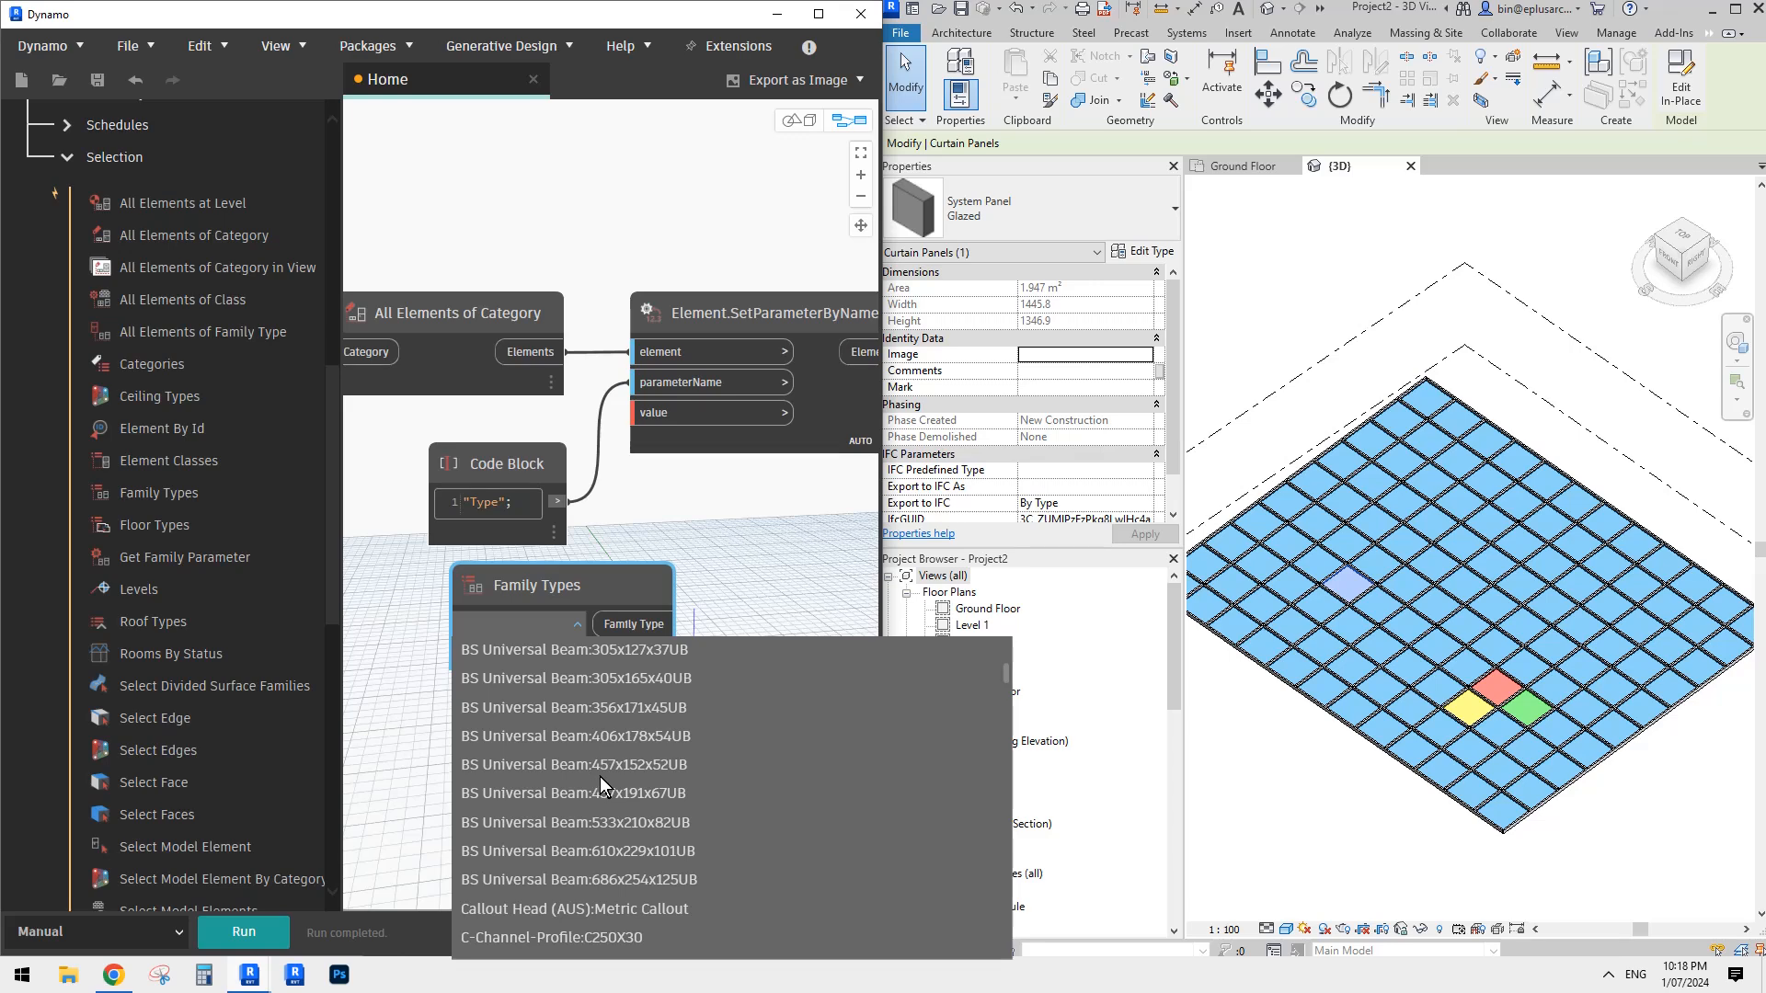
key("s")
key("q")
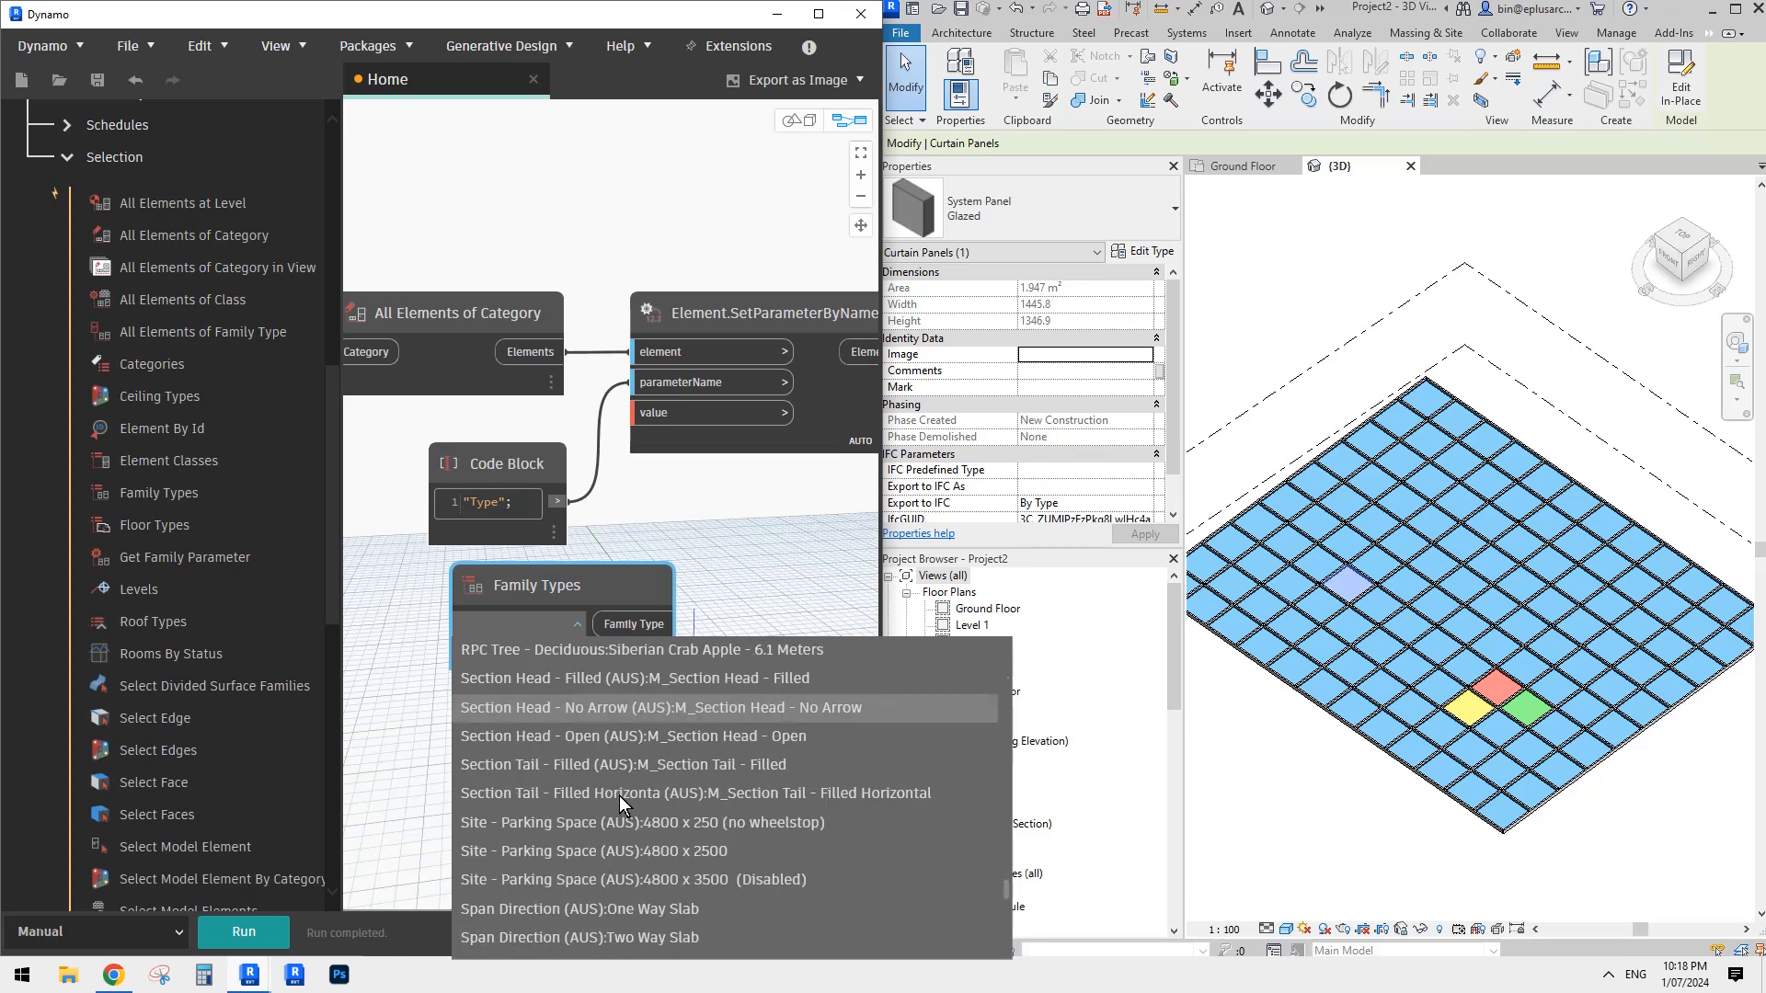
scroll(615, 794, "down", 7)
scroll(614, 791, "up", 2)
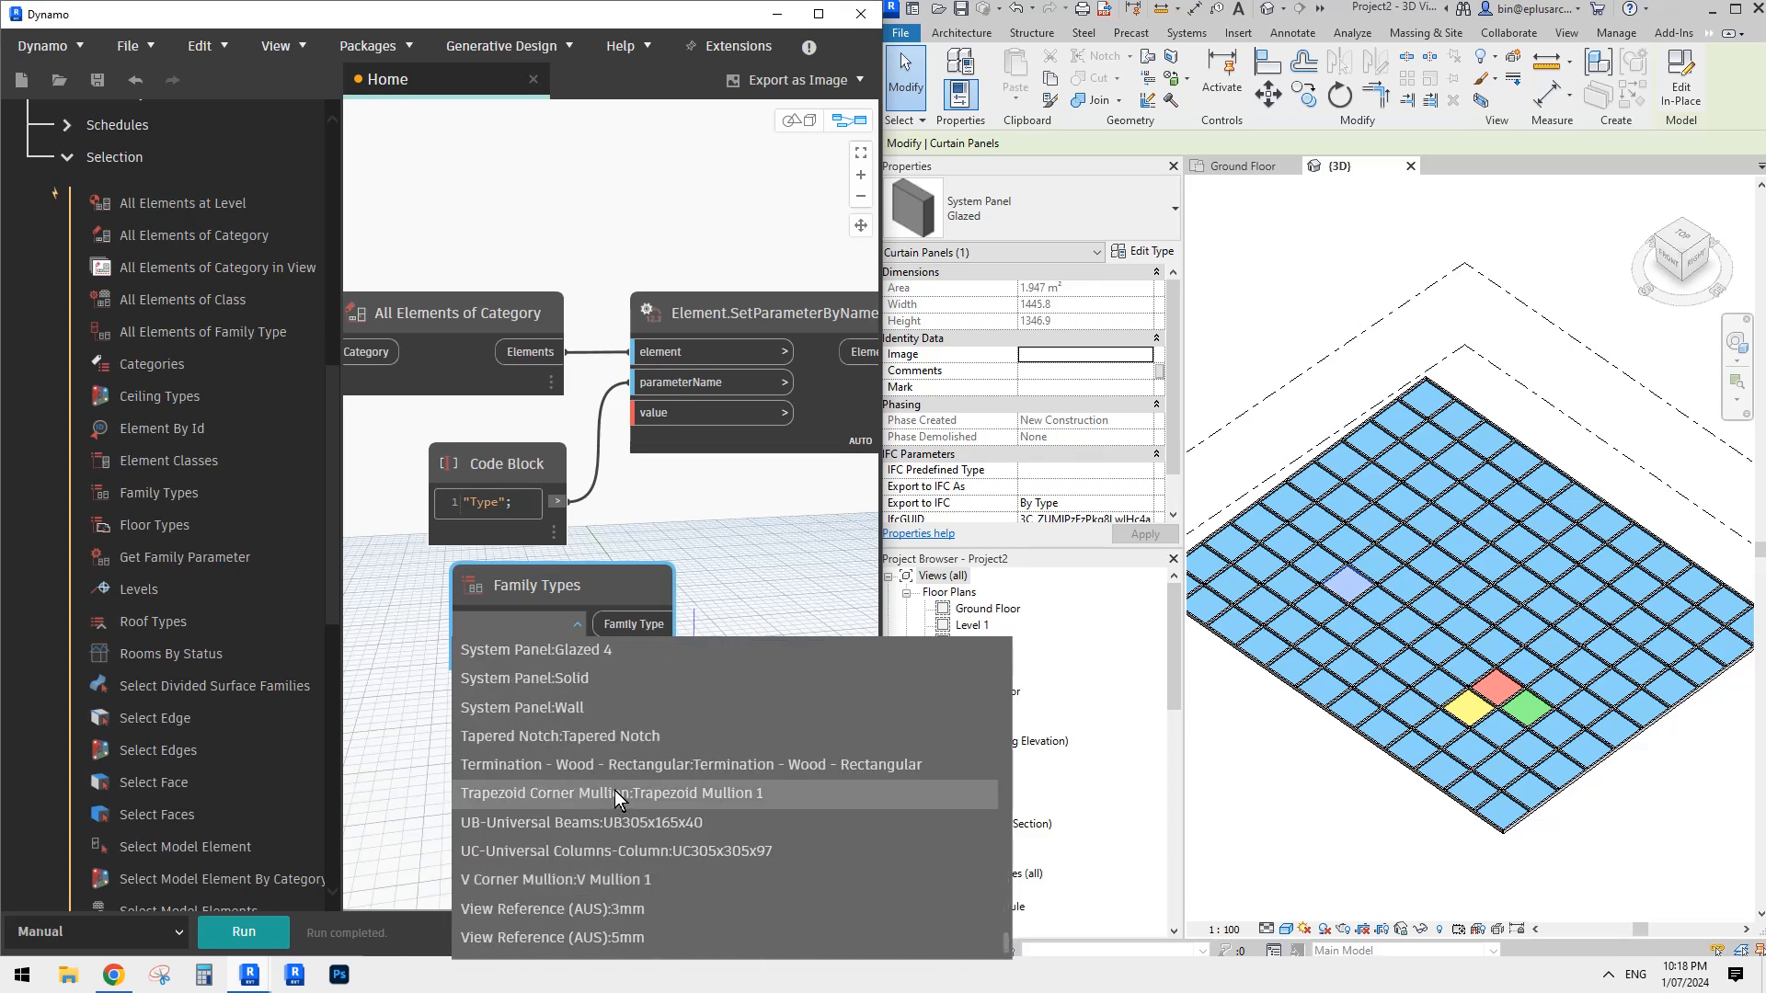
scroll(589, 764, "up", 1)
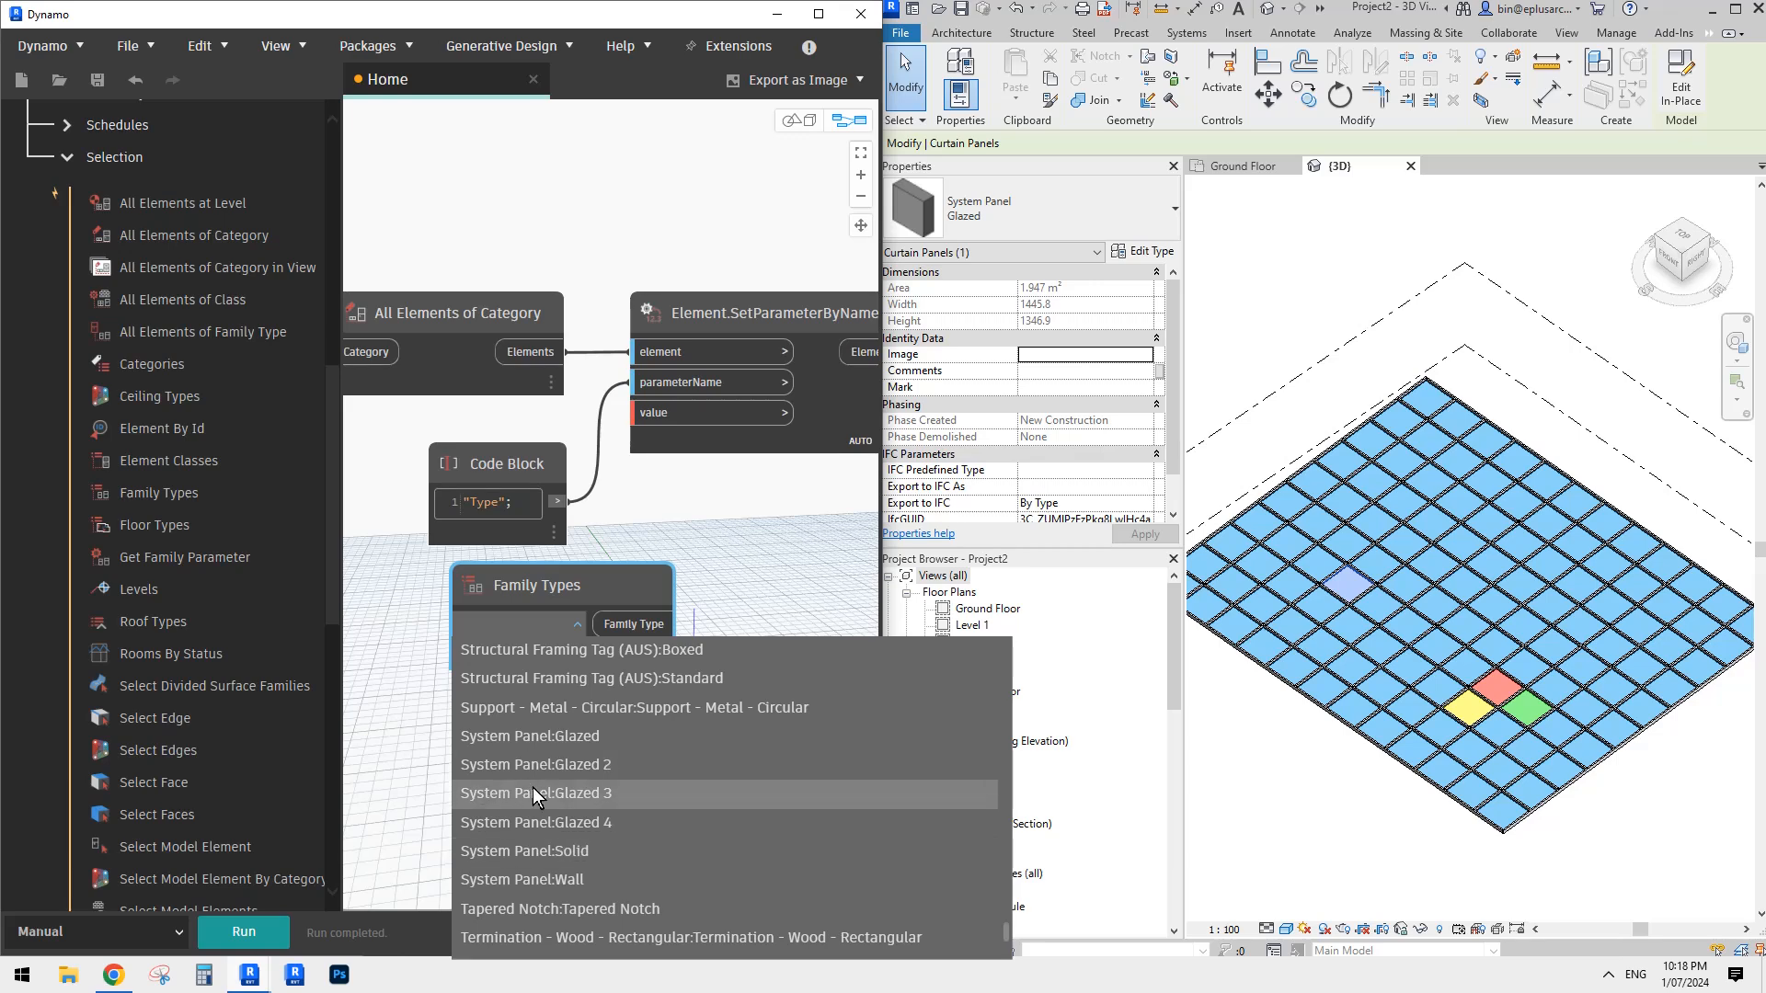
left_click(565, 740)
- Duplicate the Family Types node, place the copy directly beneath the original, and set it to System Panel:Glazed 2
left_click_drag(592, 589, 535, 615)
key("ctrl+c")
key("ctrl+v")
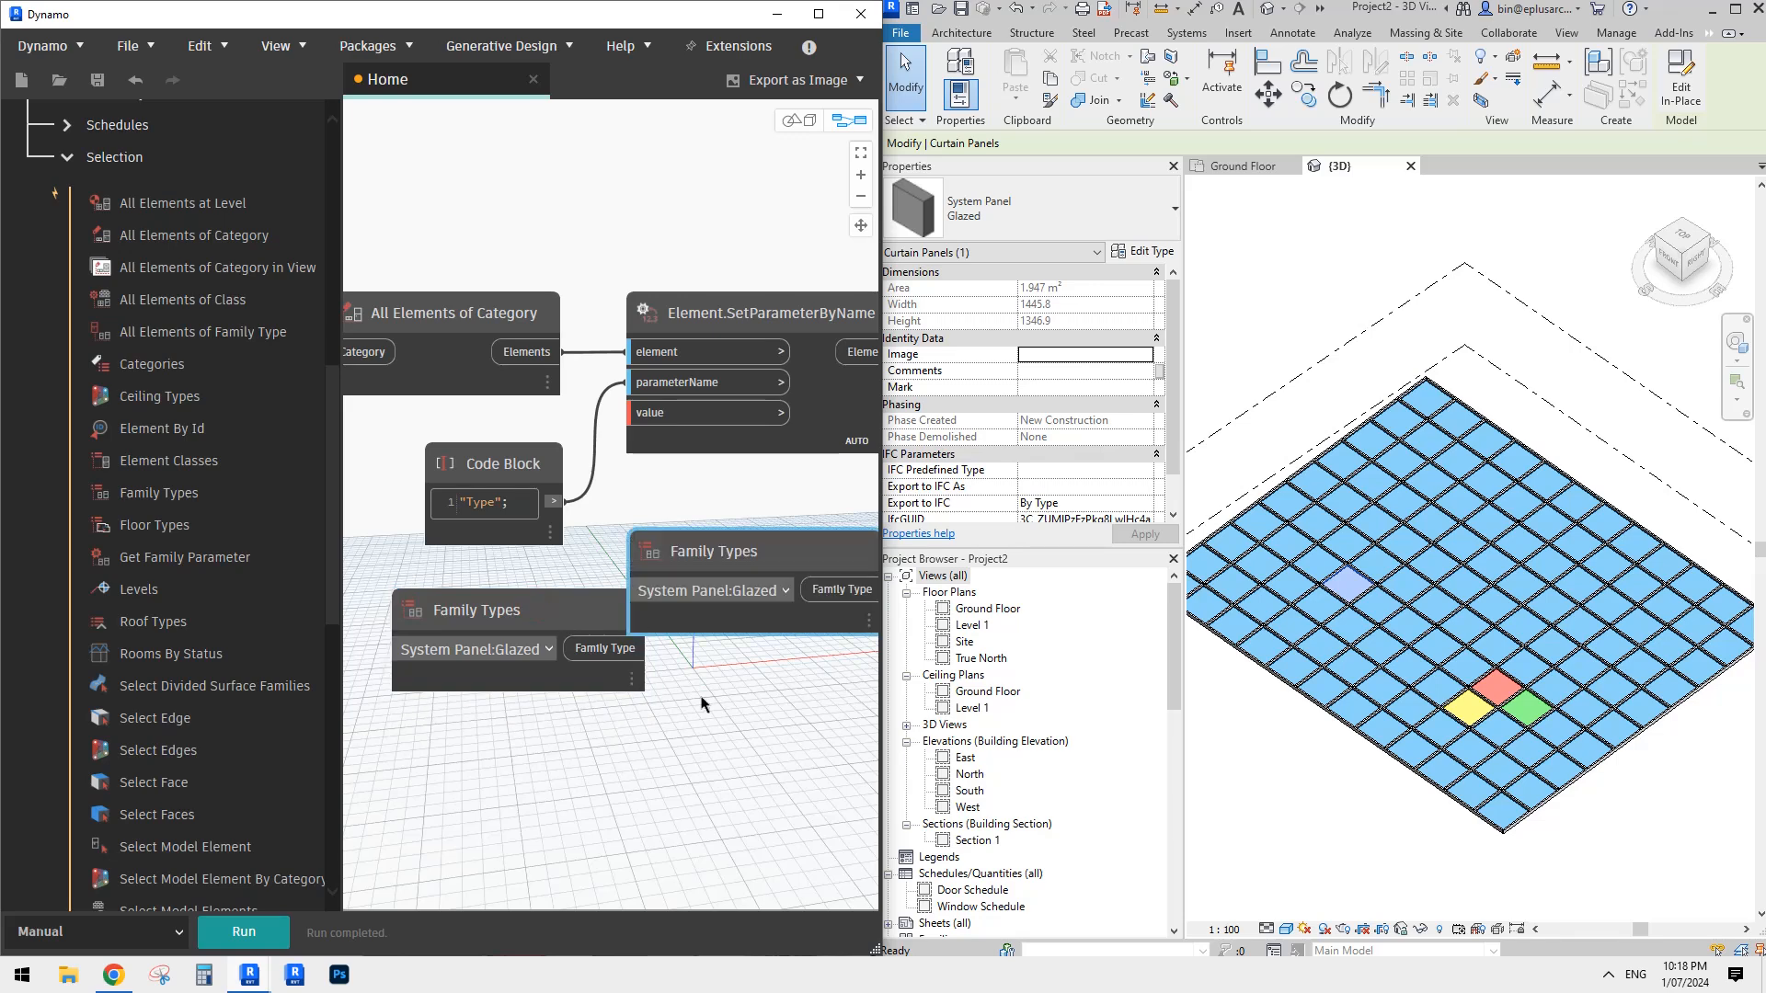
left_click_drag(749, 552, 504, 733)
left_click(535, 776)
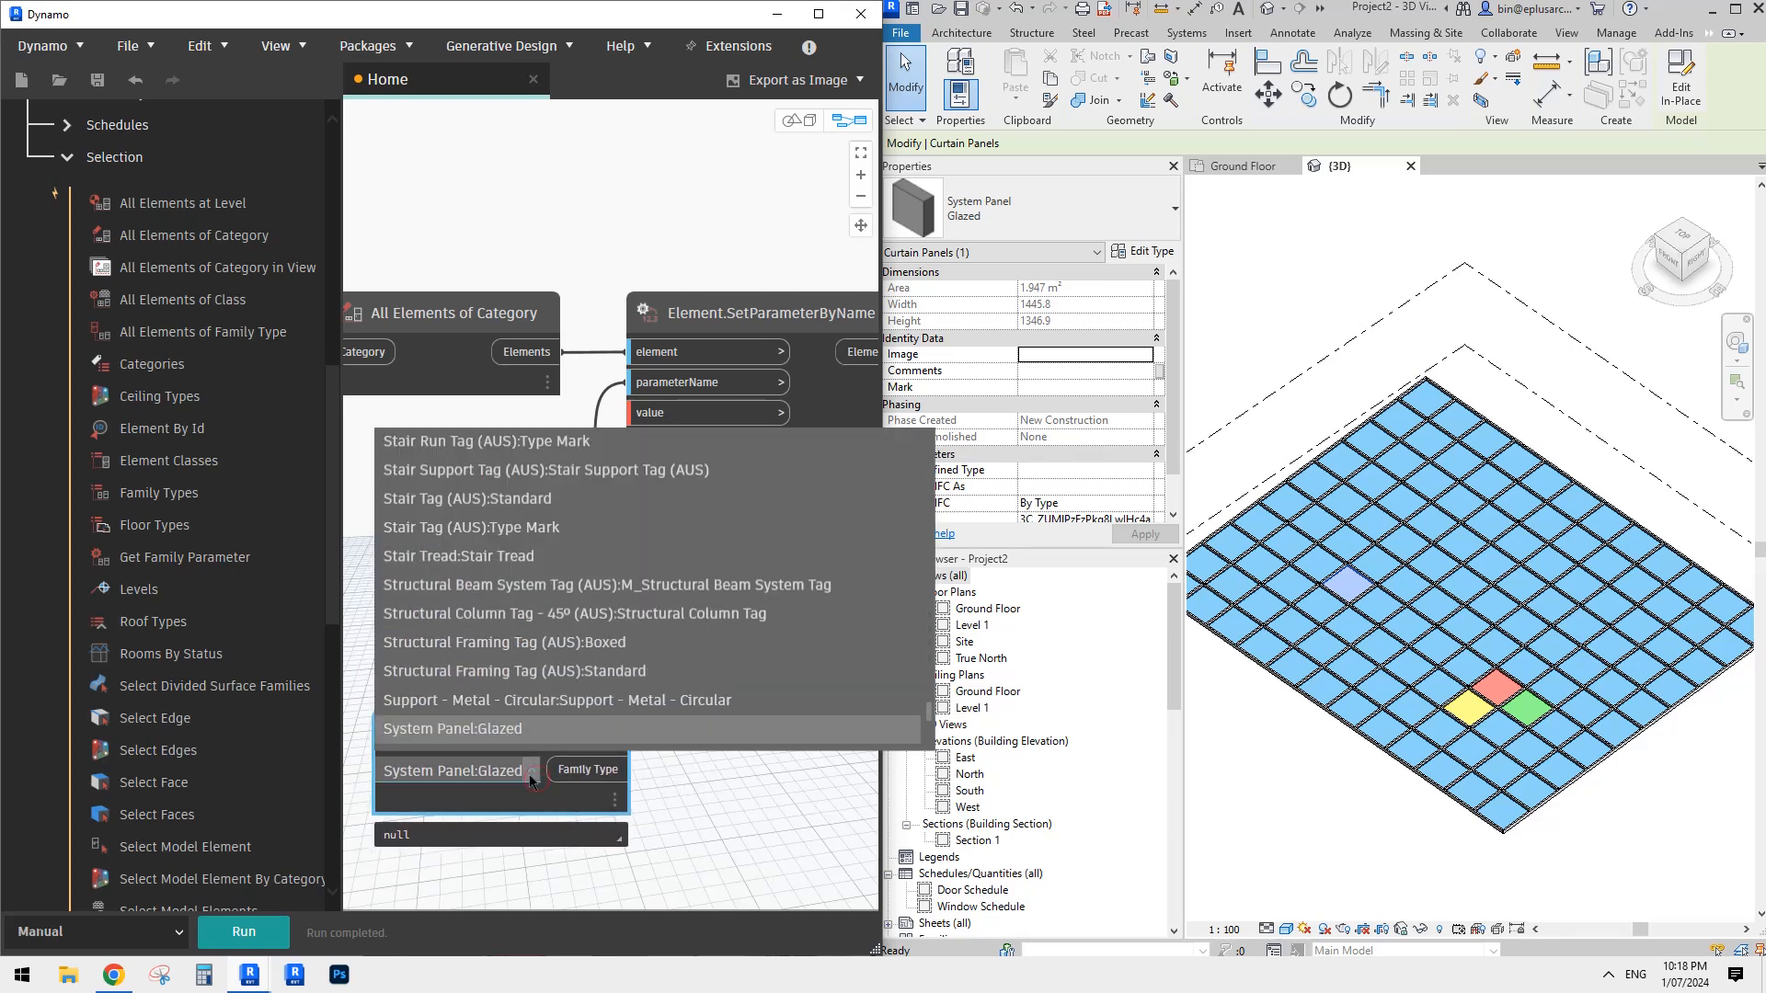
scroll(544, 671, "down", 2)
left_click(518, 667)
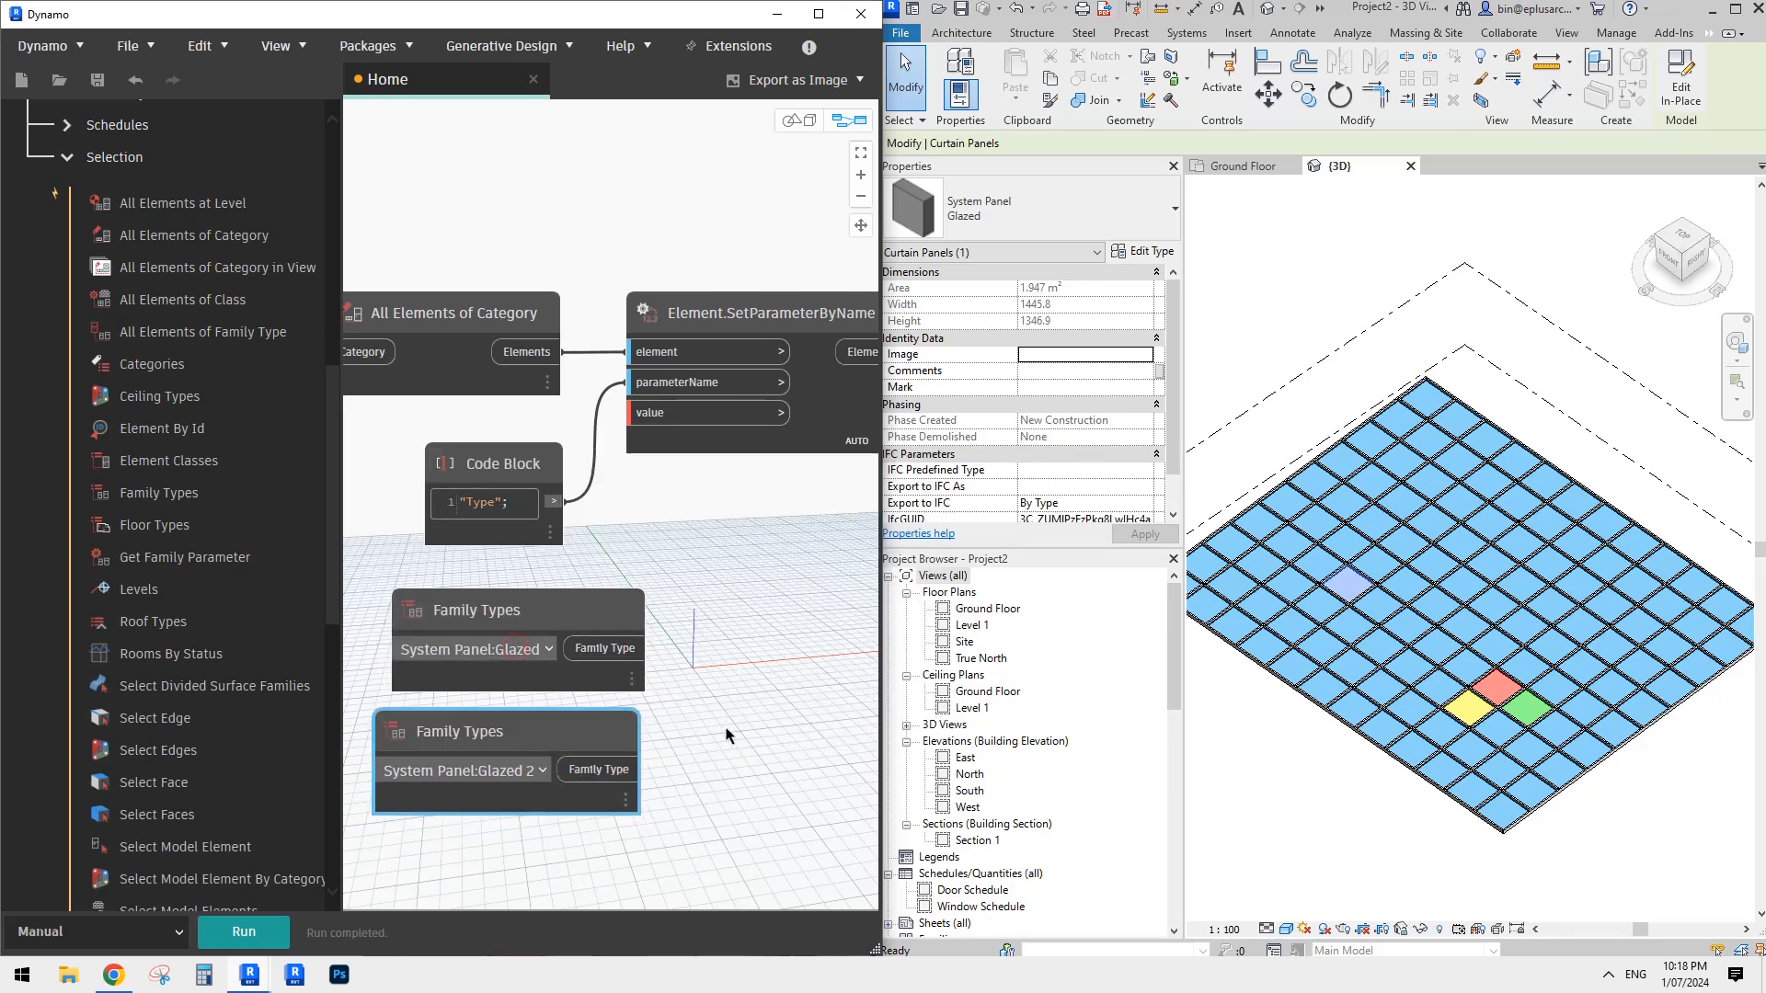
- Paste two more copies of the Family Types node and stack them below the Glazed 2 node
scroll(725, 730, "down", 2)
middle_click_drag(701, 730, 686, 601)
key("ctrl+v")
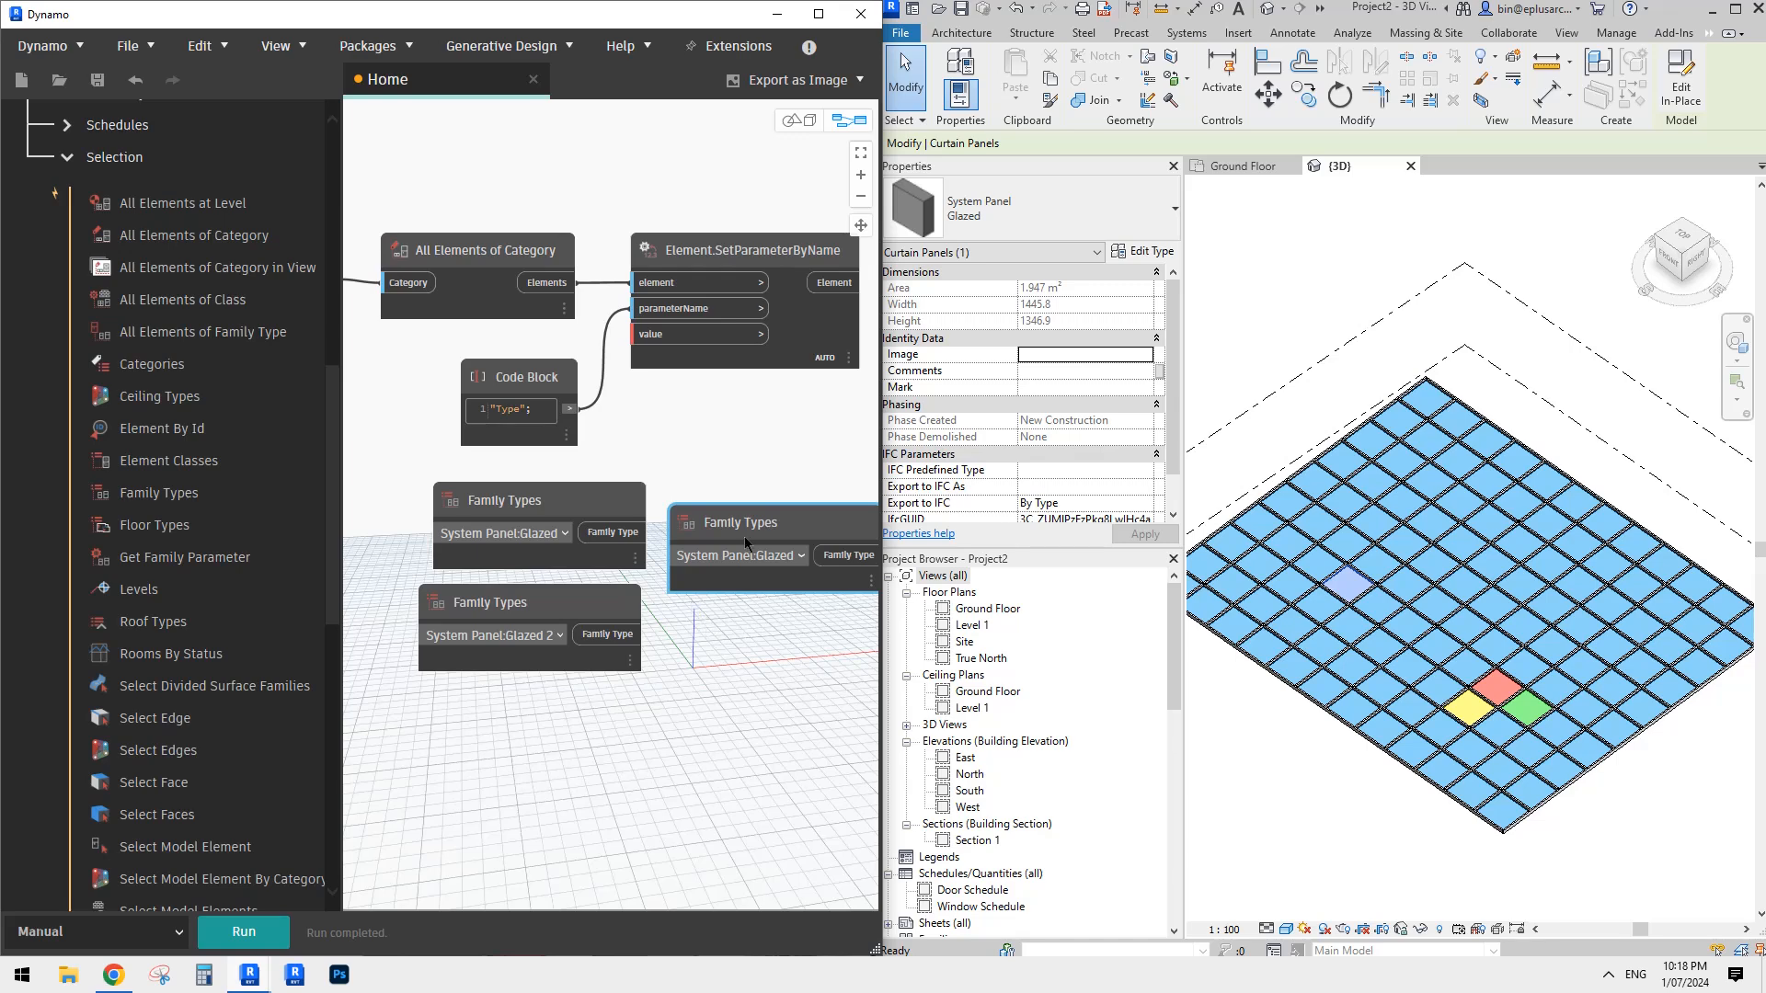
left_click_drag(745, 542, 501, 728)
key("ctrl+v")
left_click_drag(749, 563, 546, 815)
- Set the two new Family Types nodes to System Panel:Glazed 3 and System Panel:Glazed 4, and align the last one in the stack
left_click(550, 740)
scroll(564, 671, "down", 1)
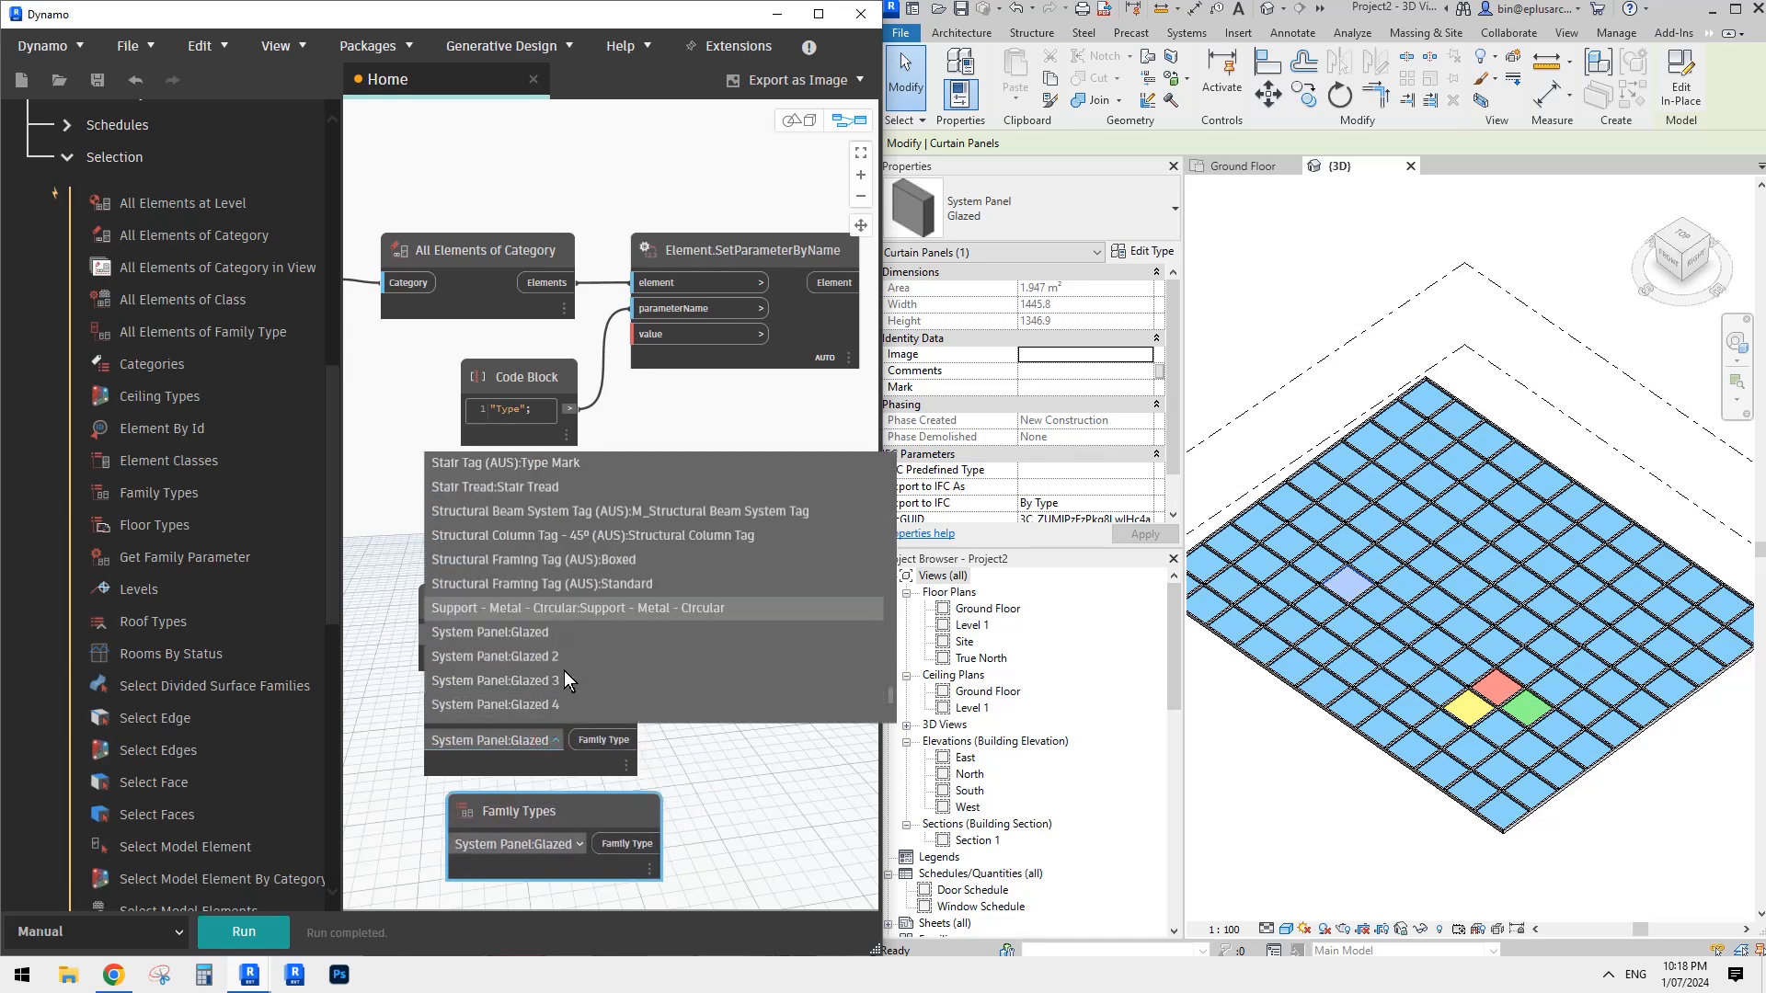
left_click(543, 681)
left_click(579, 844)
scroll(599, 734, "down", 2)
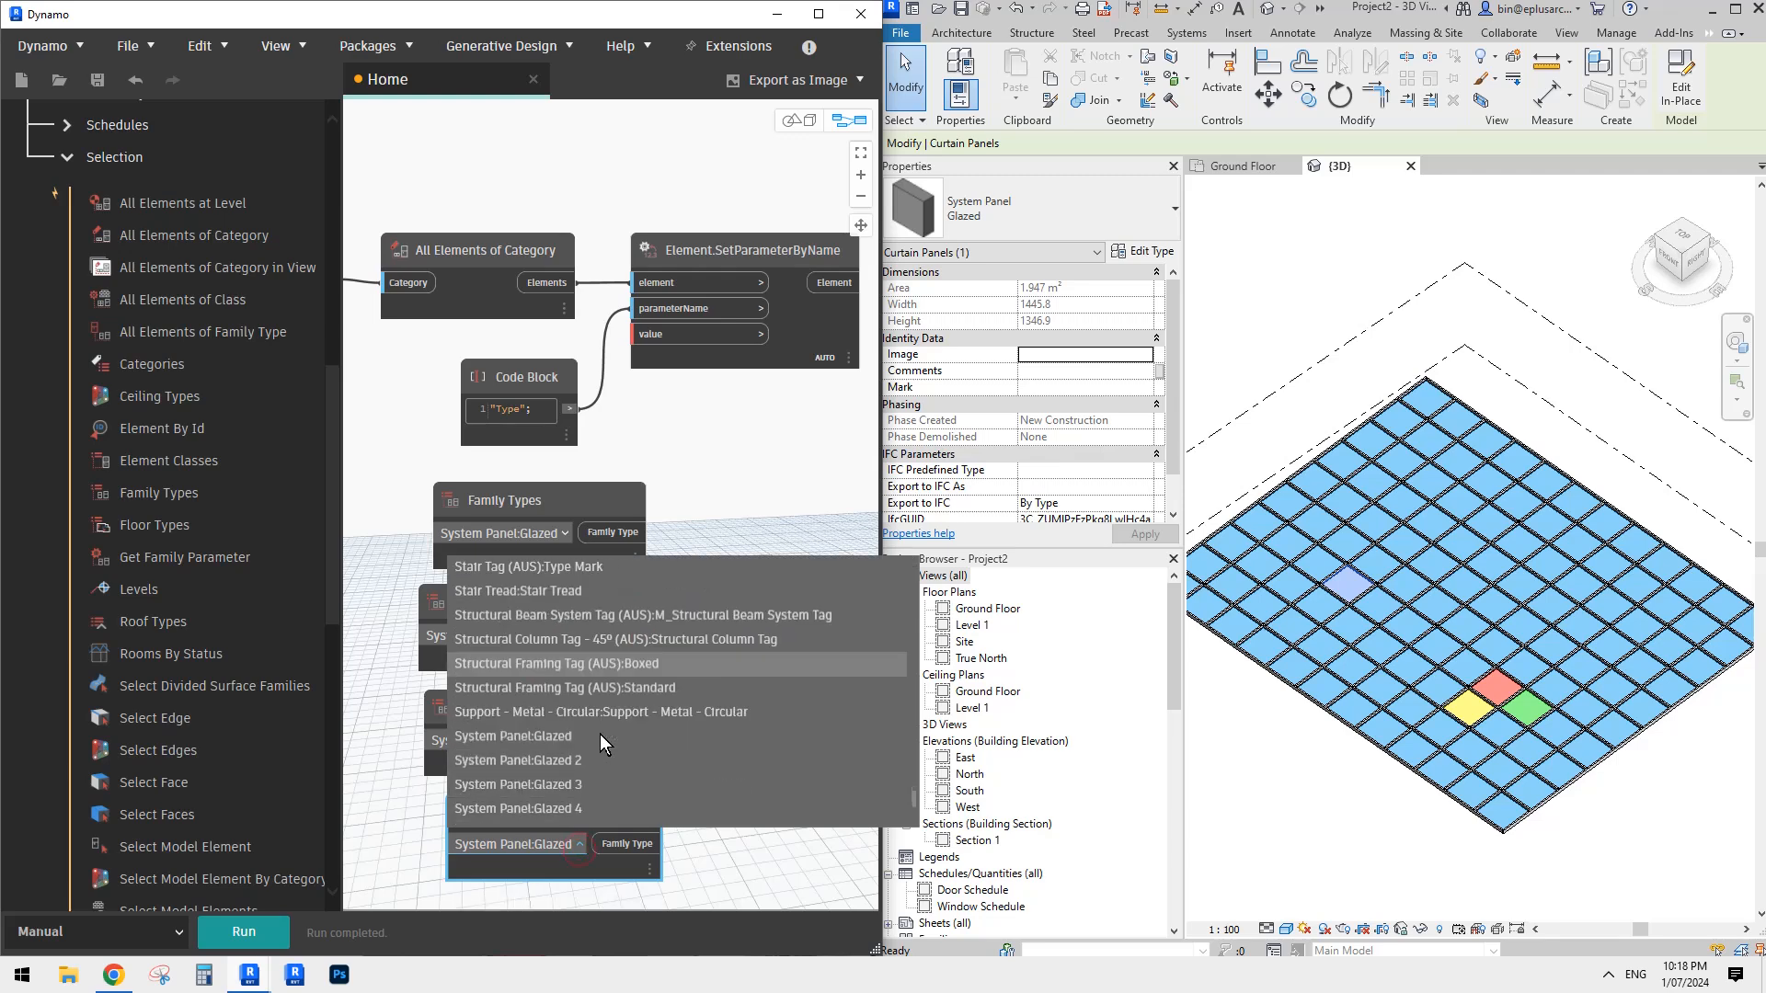
left_click(571, 658)
middle_click_drag(615, 815, 580, 765)
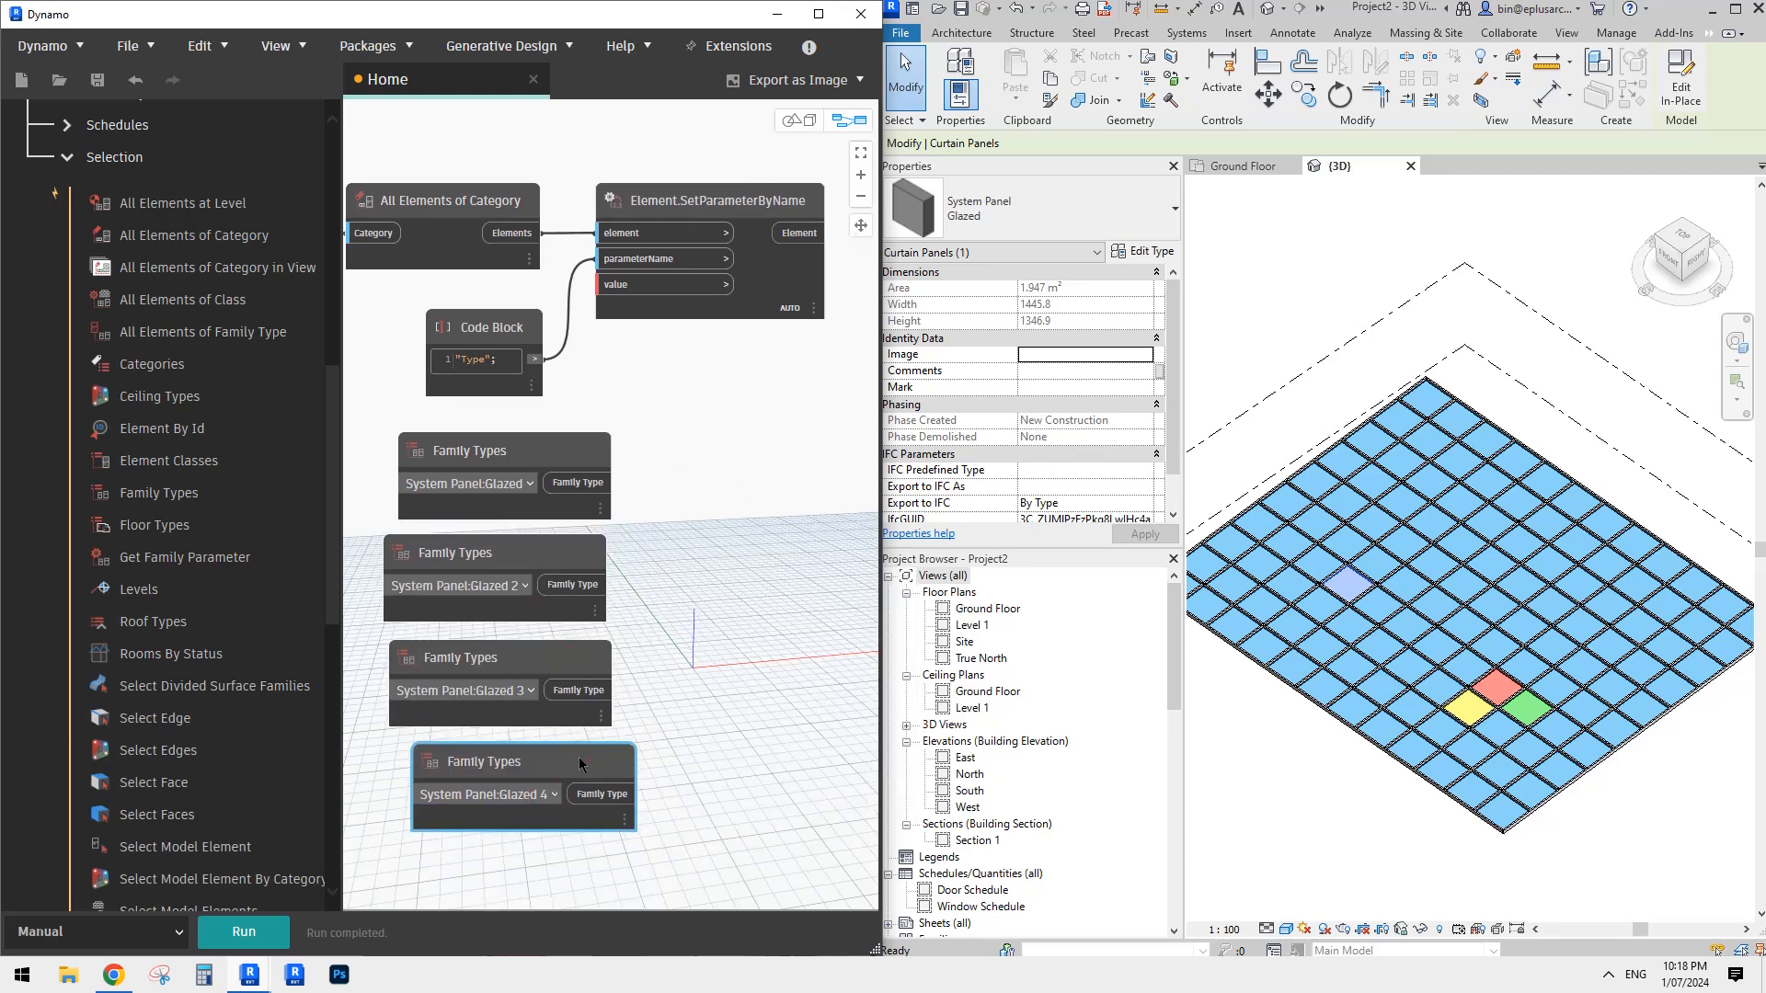
left_click_drag(578, 757, 566, 750)
- Add a List Create node beside the Family Types nodes and extend it with more item inputs
middle_click_drag(735, 632, 717, 658)
right_click(678, 590)
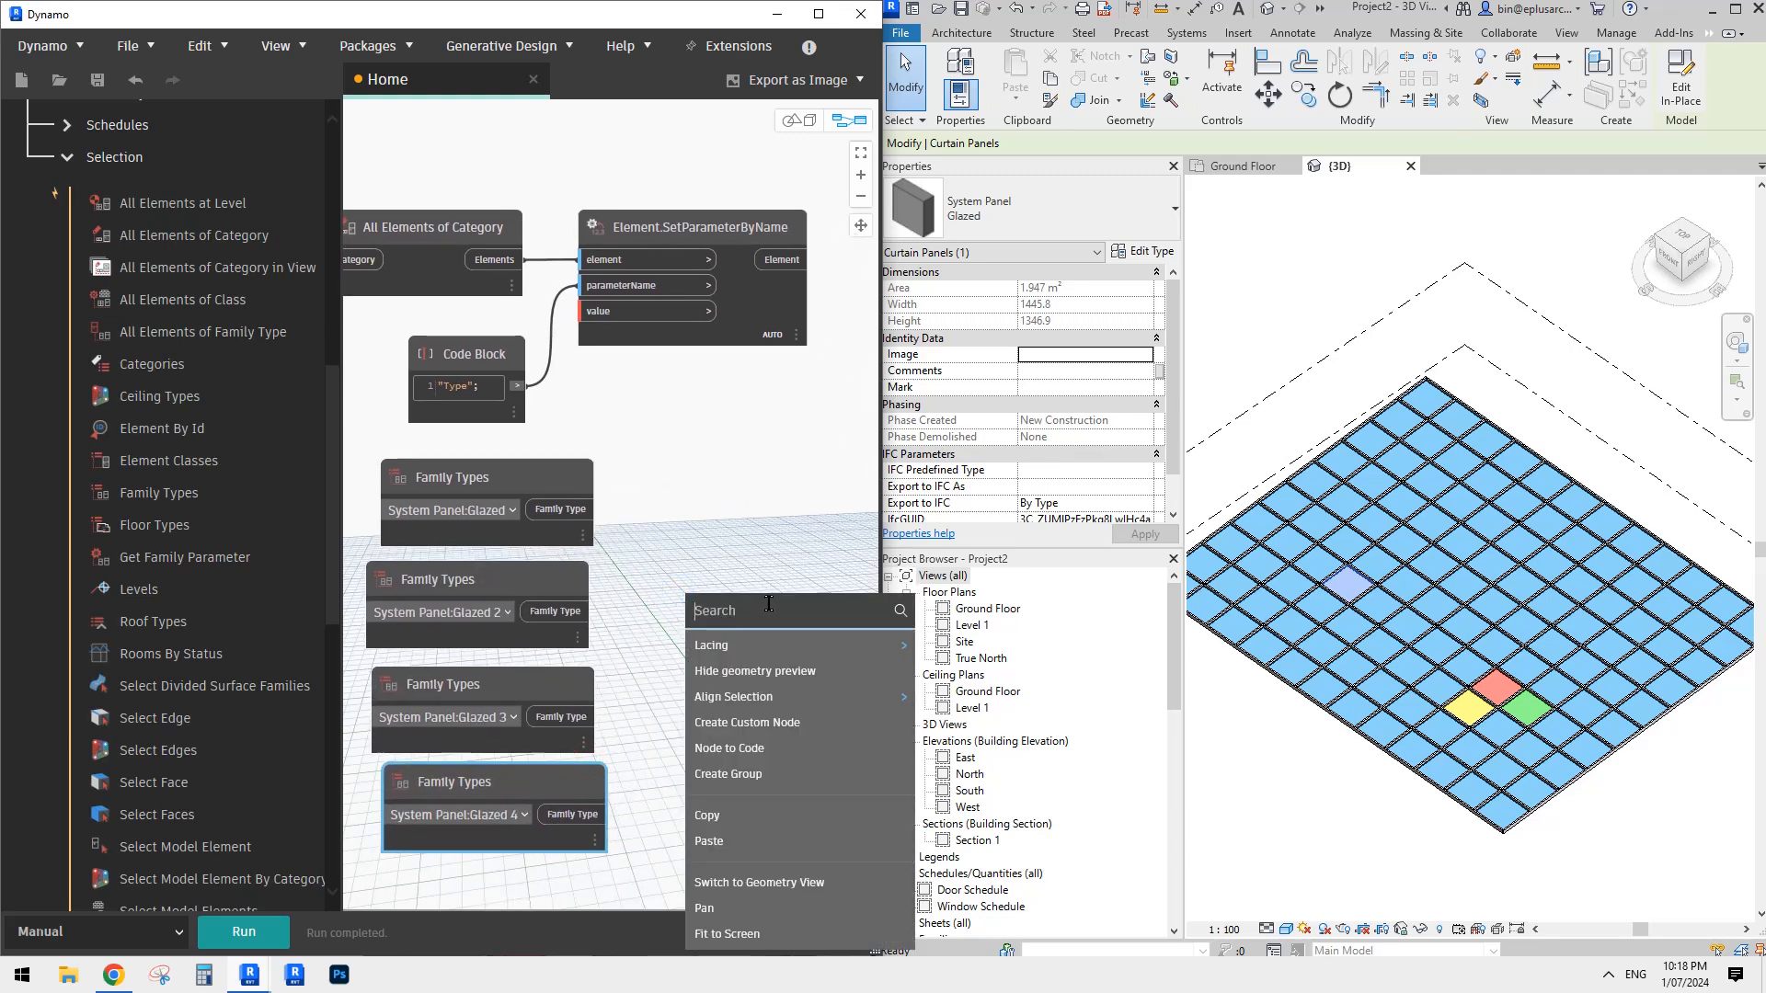
type("list")
left_click(777, 641)
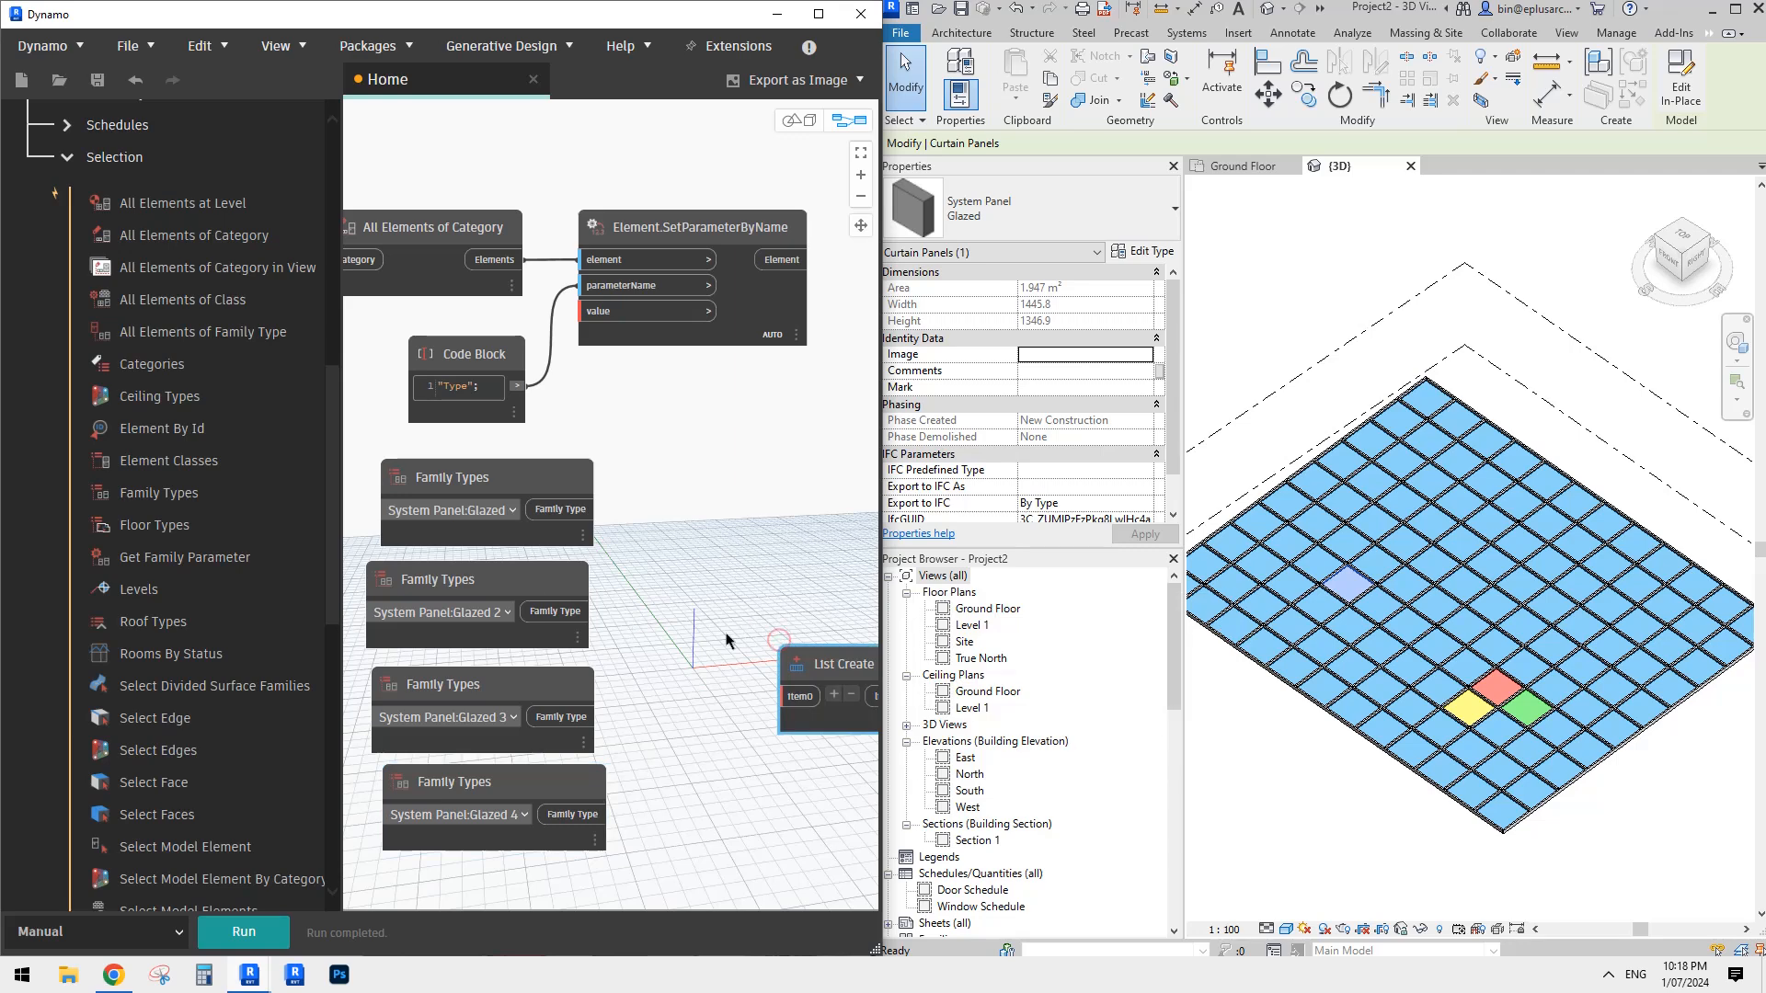
left_click_drag(814, 659, 721, 575)
left_click(740, 612)
left_click(739, 611)
left_click(739, 612)
- Connect the Glazed, Glazed 2, Glazed 3 and Glazed 4 Family Types nodes to item0 through item3 of List Create
left_click(706, 614)
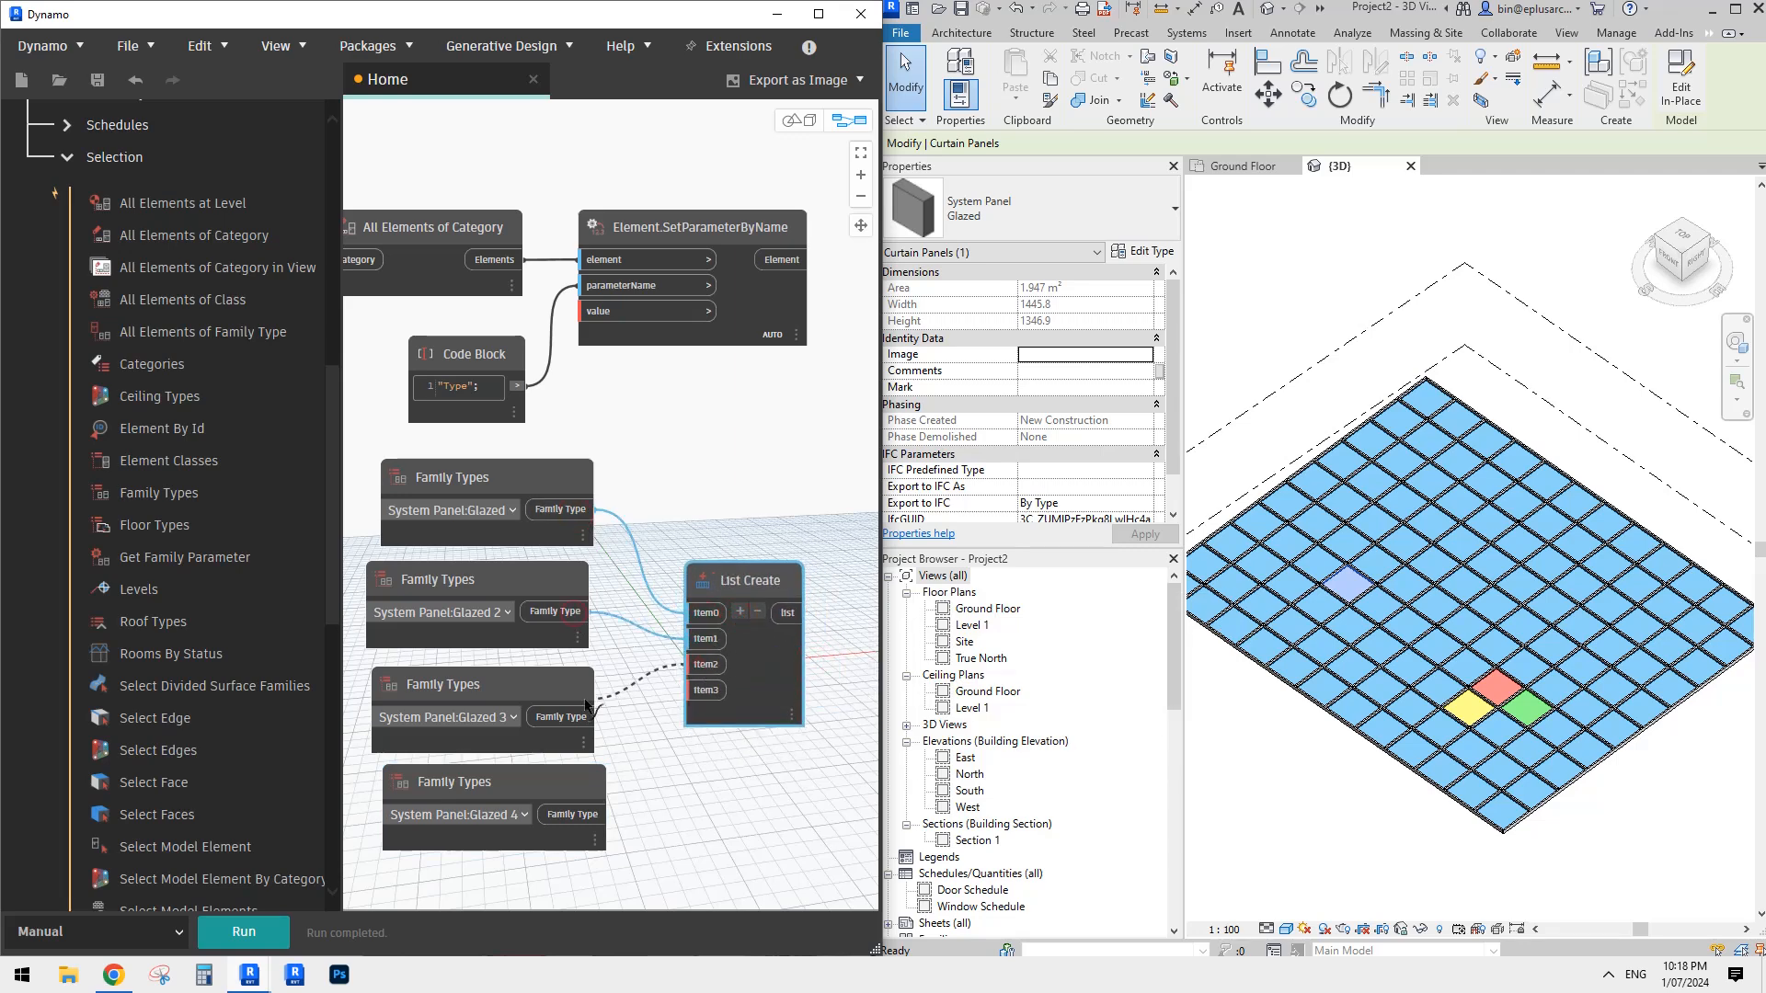
left_click(708, 691)
left_click(596, 813)
middle_click_drag(686, 819, 670, 822)
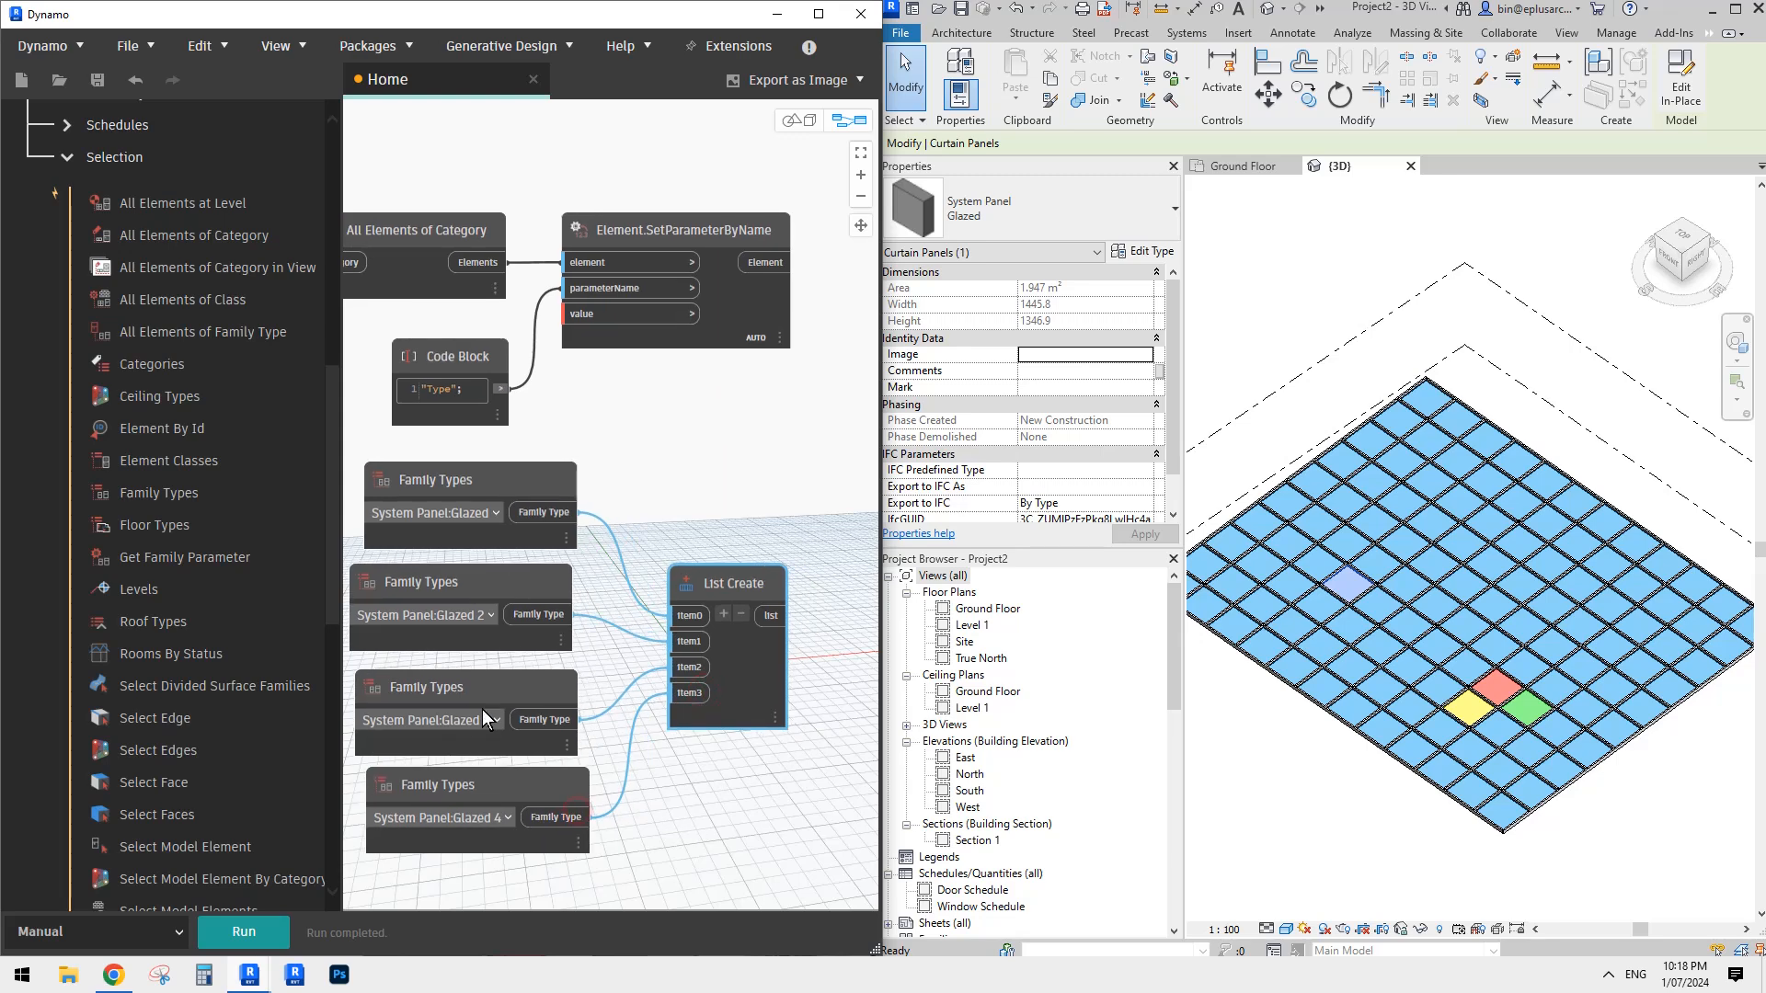
- Connect List Create's list output to the value input of Element.SetParameterByName and run the graph
left_click_drag(727, 585, 707, 583)
middle_click_drag(728, 572, 724, 585)
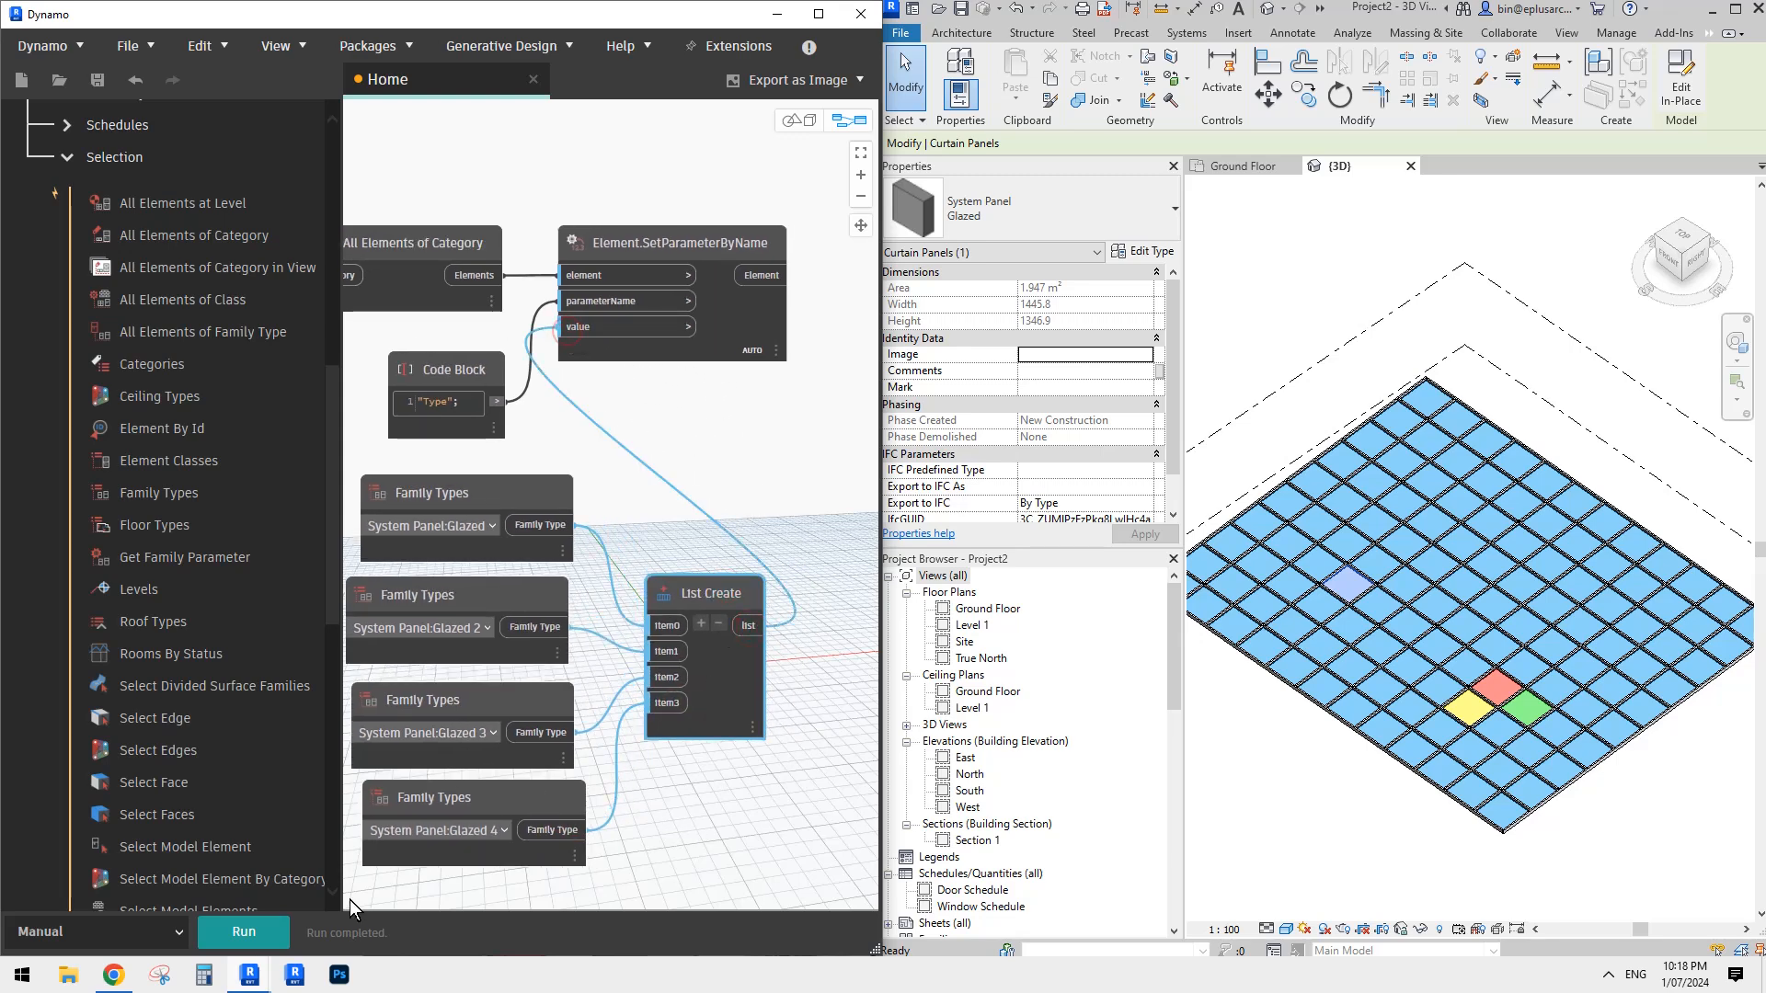
left_click(262, 925)
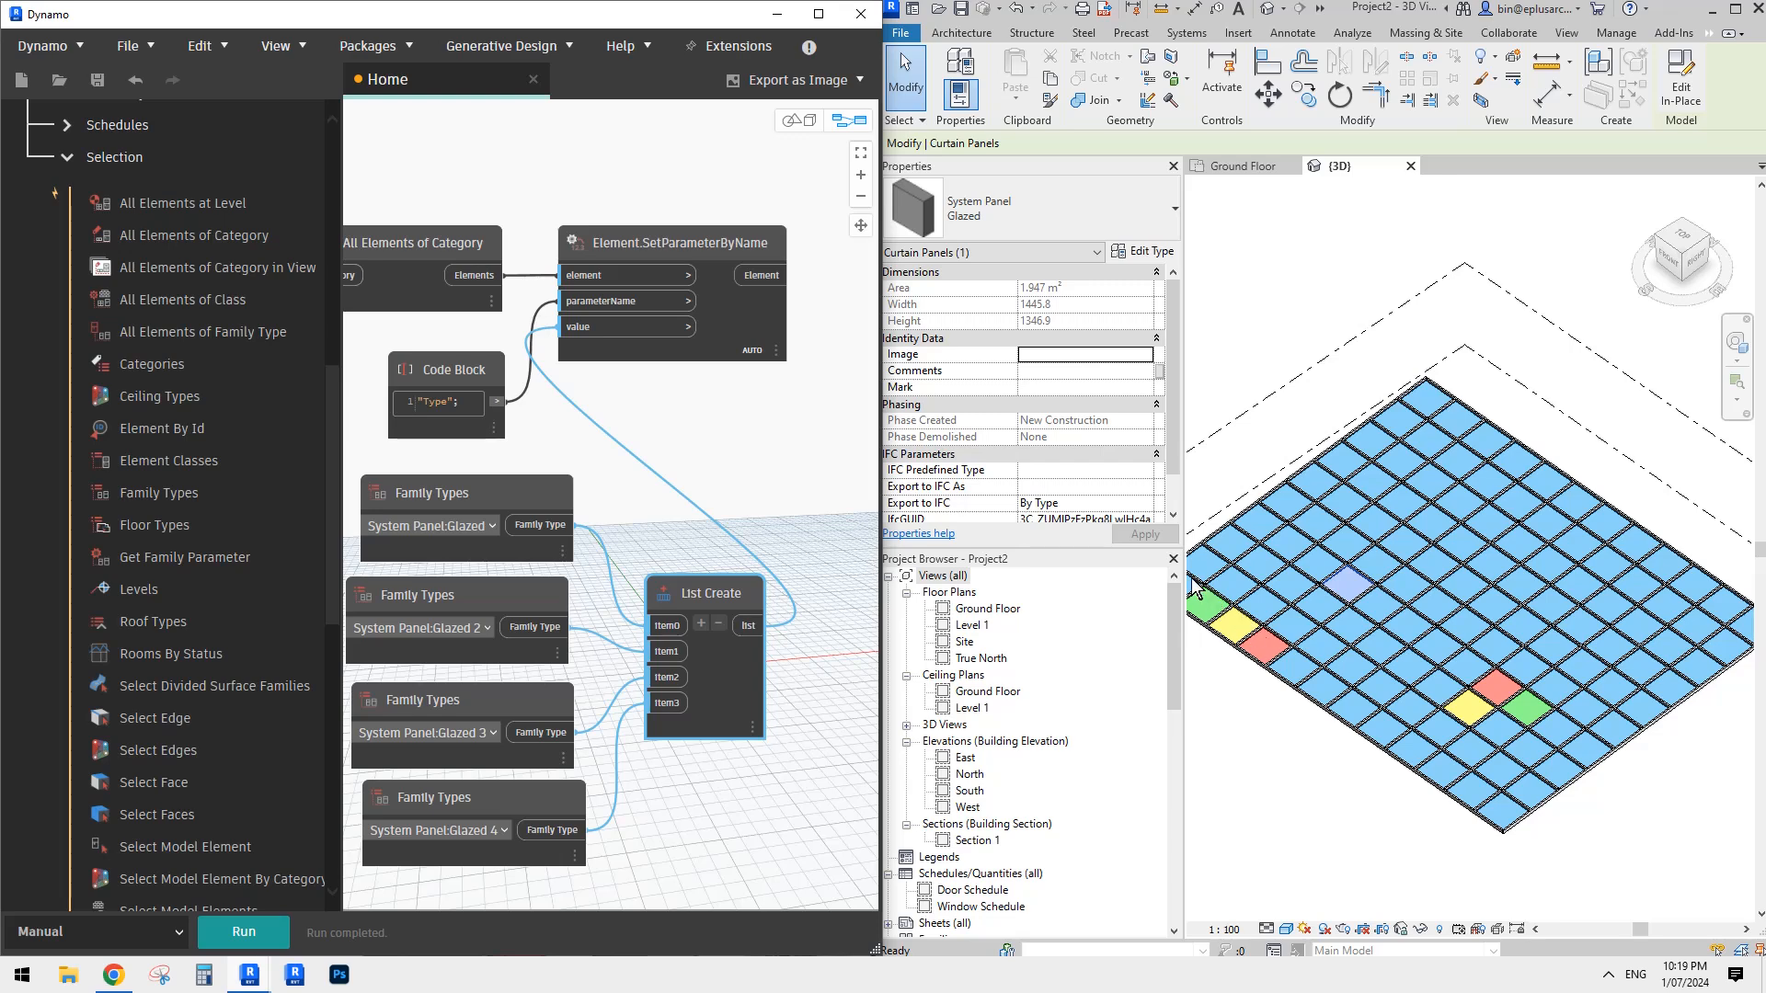
- Add a List.Cycle node beside List Create and connect the created list to its list input
middle_click_drag(654, 519, 556, 490)
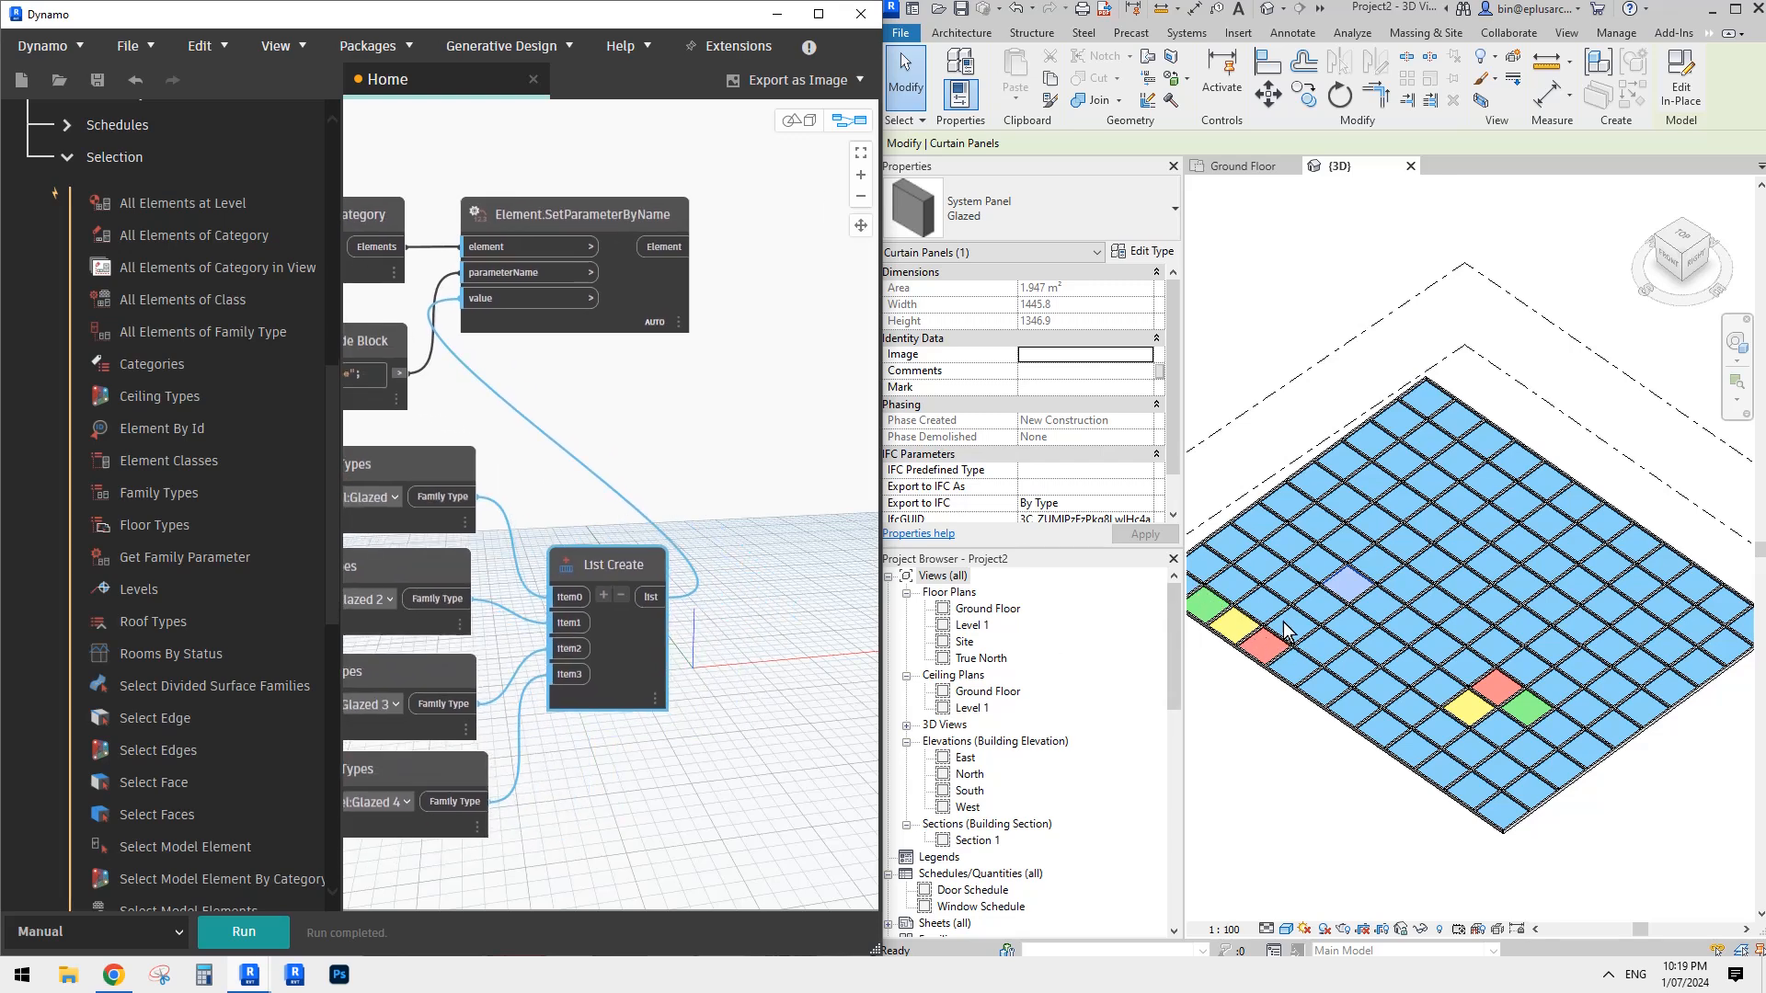
mouse_move(608, 624)
middle_mouse_down()
mouse_move(585, 614)
mouse_move(630, 637)
middle_mouse_up()
left_click(594, 635)
right_click(704, 596)
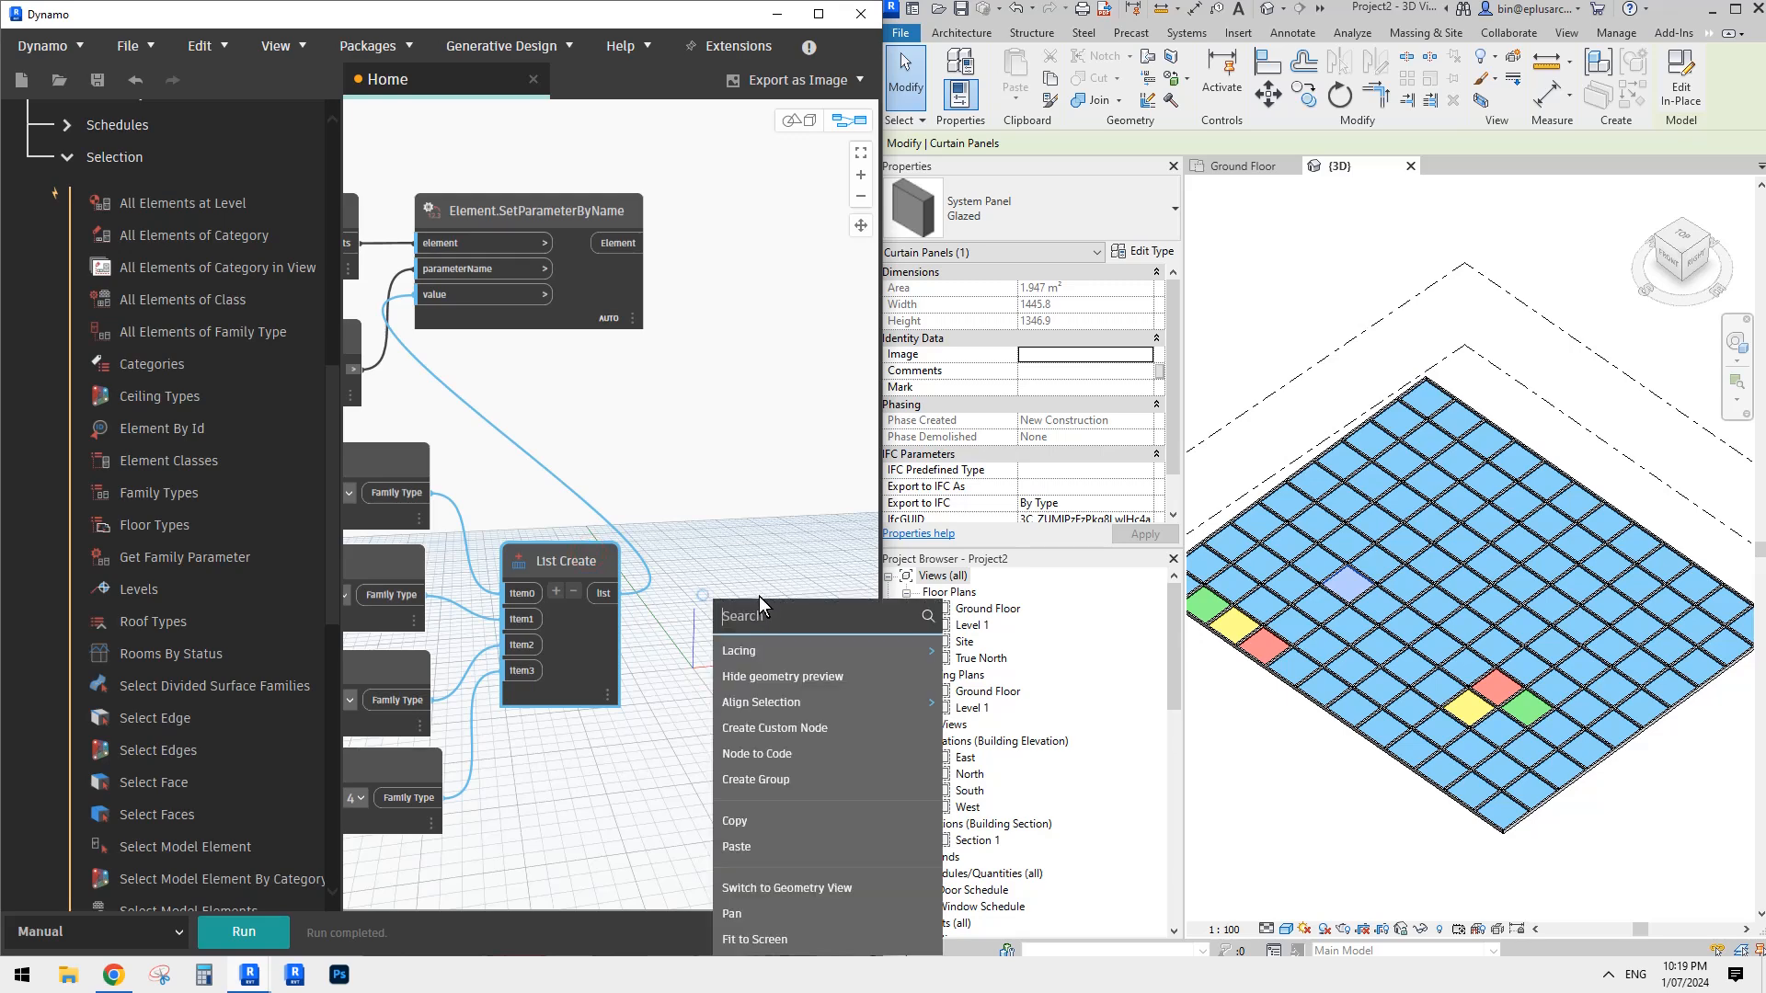
type("cycl")
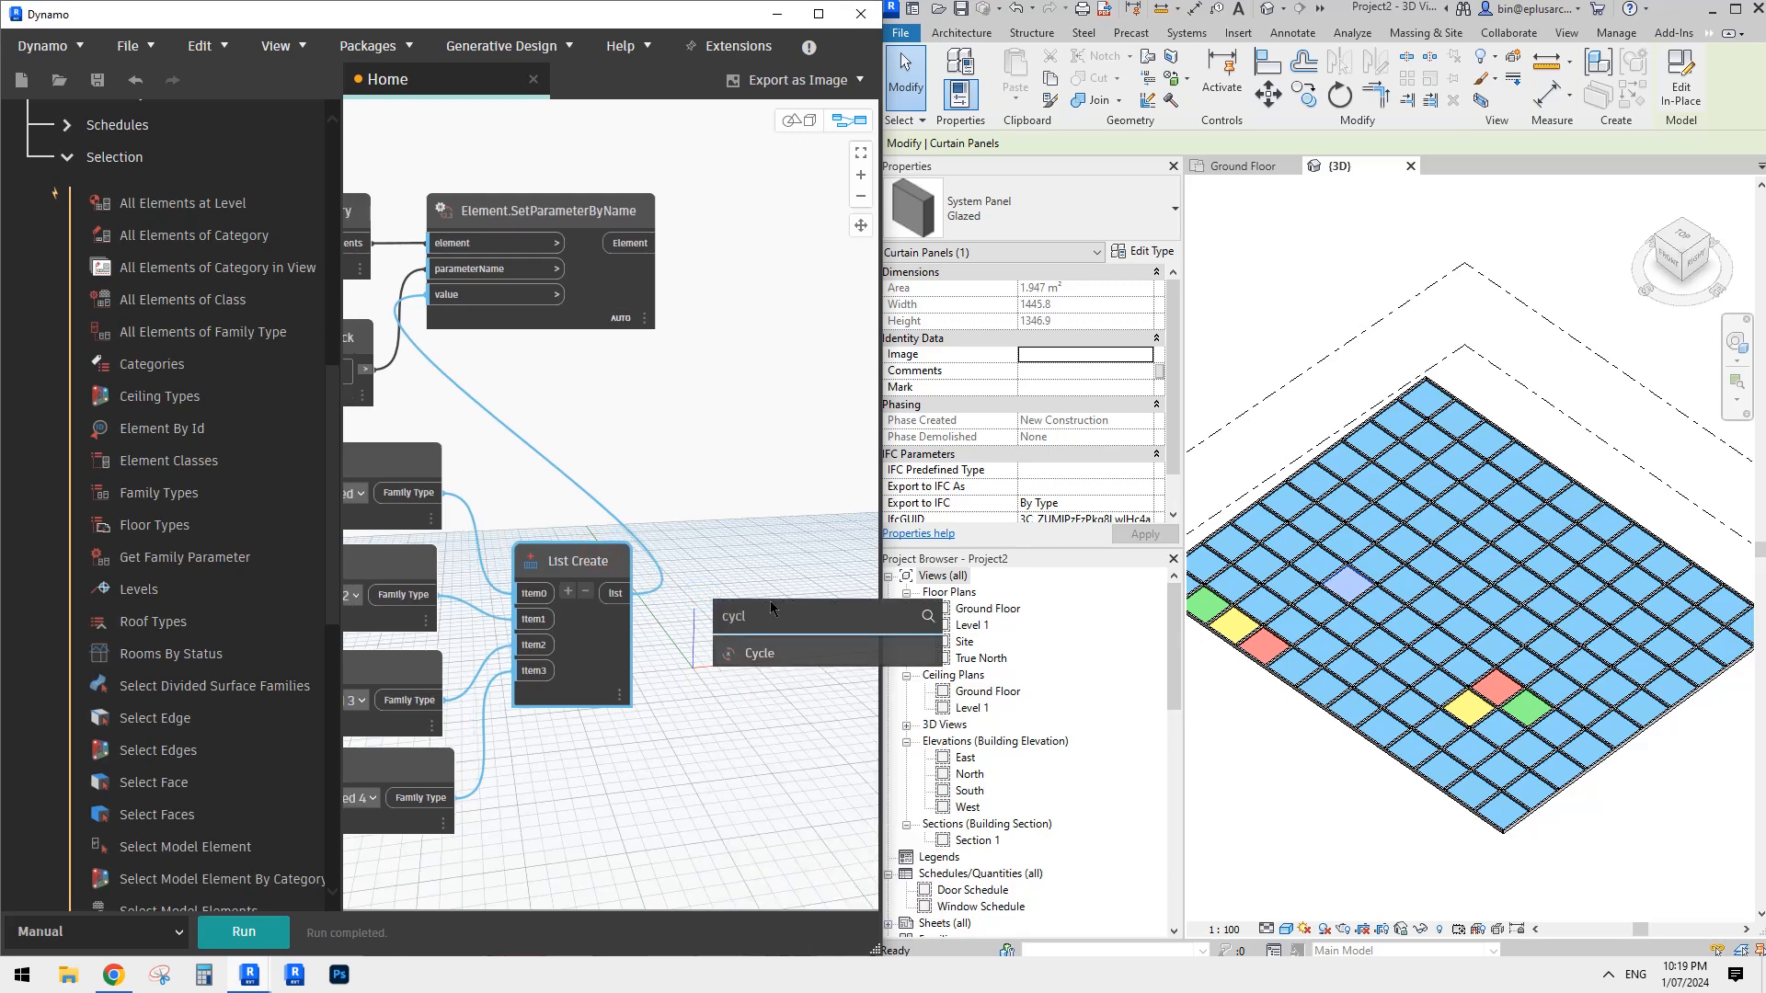
left_click(766, 647)
left_click_drag(799, 663, 724, 569)
left_click(585, 584)
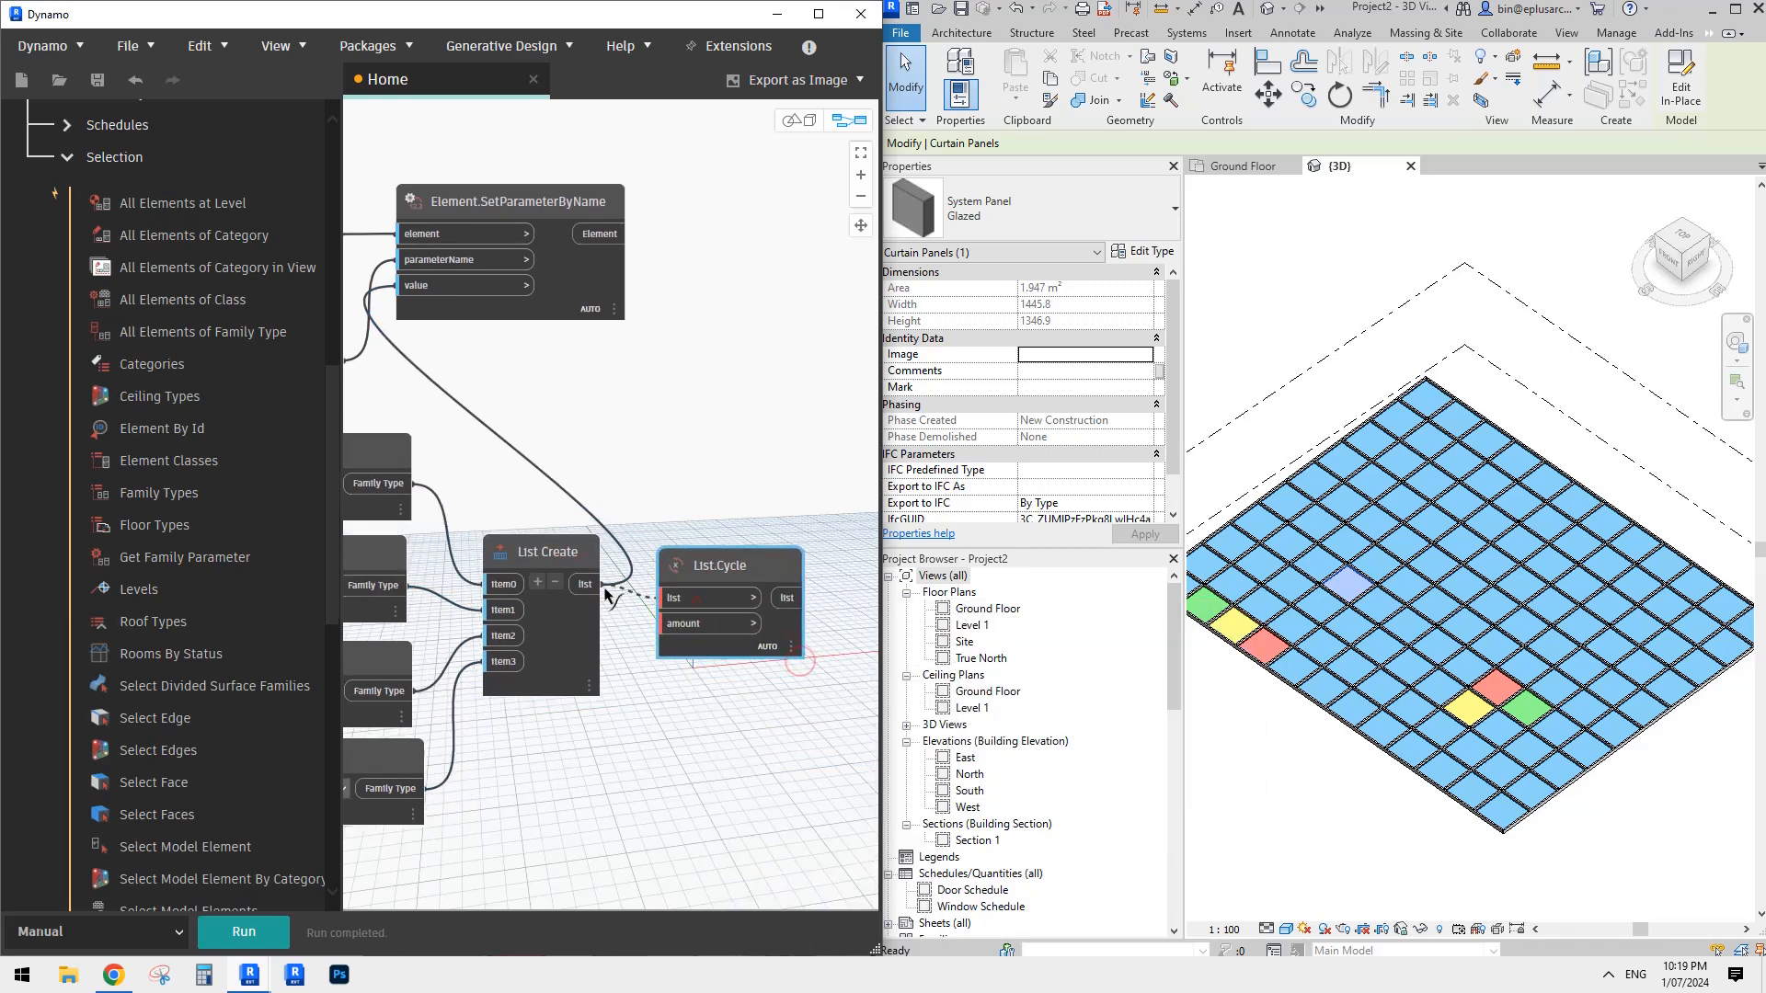
middle_click_drag(663, 486, 666, 487)
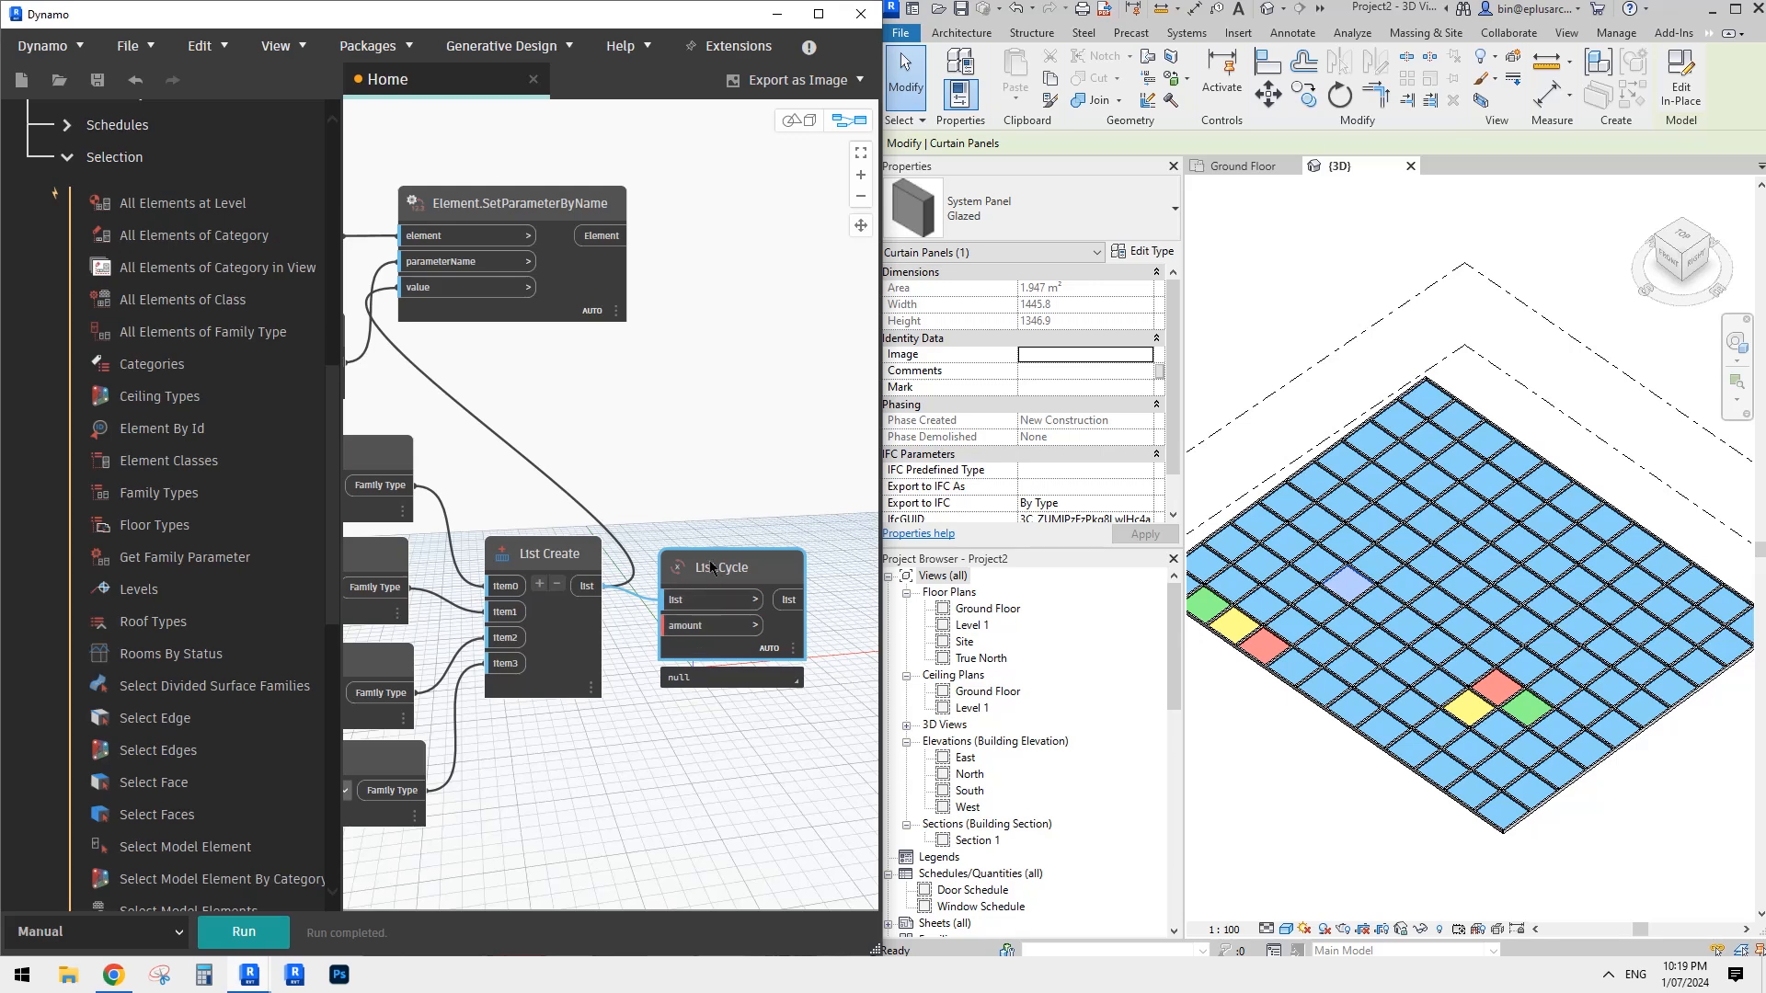
left_click_drag(714, 569, 733, 572)
middle_click_drag(679, 421, 701, 489)
scroll(710, 465, "down", 2)
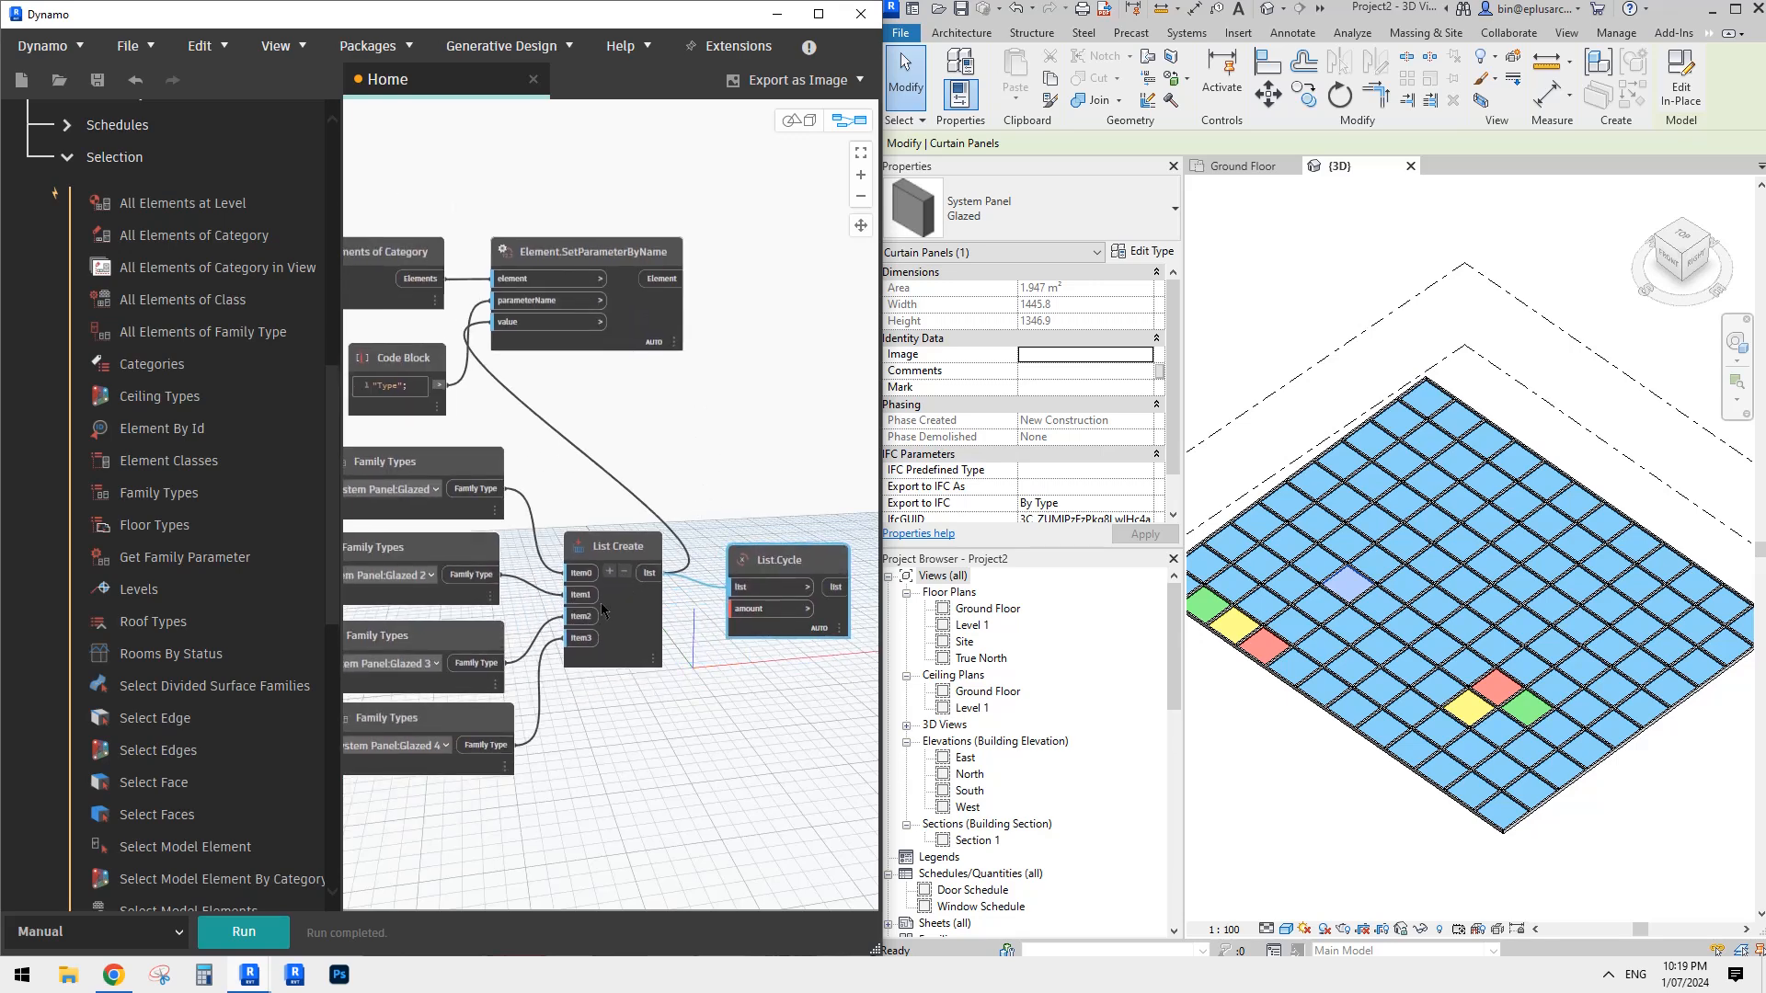
mouse_move(588, 599)
middle_click_drag(657, 495, 670, 525)
scroll(669, 525, "up", 2)
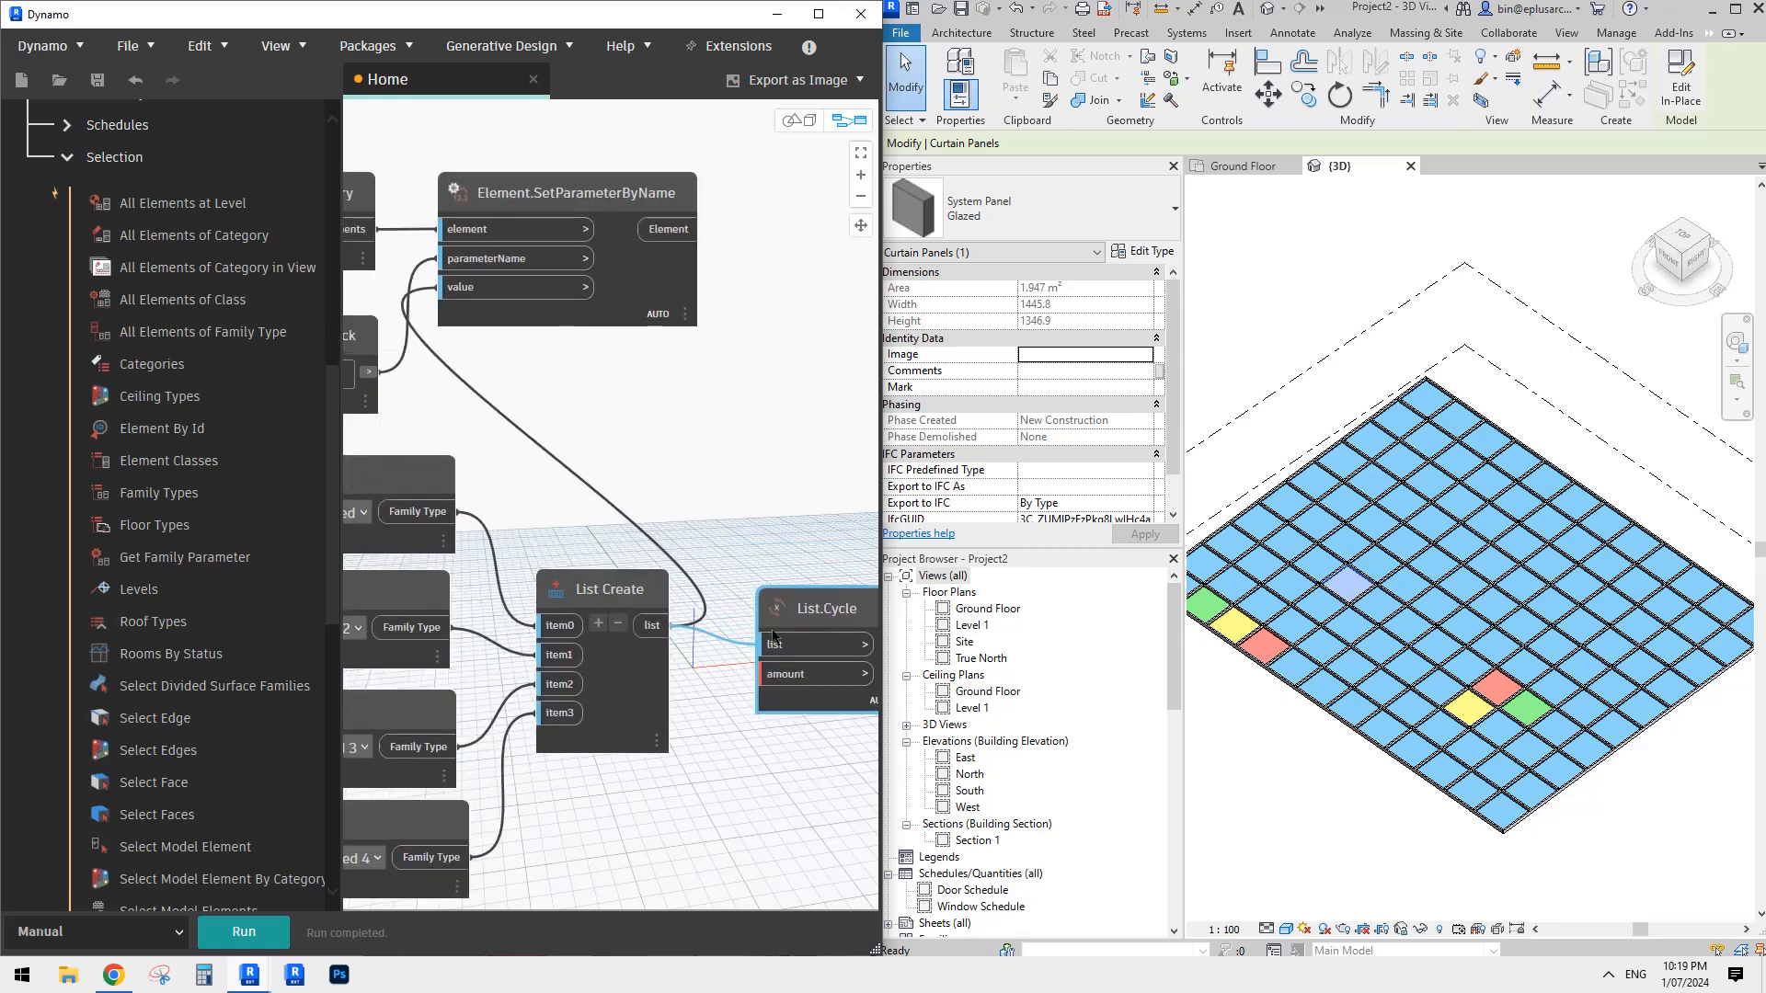
scroll(771, 579, "down", 2)
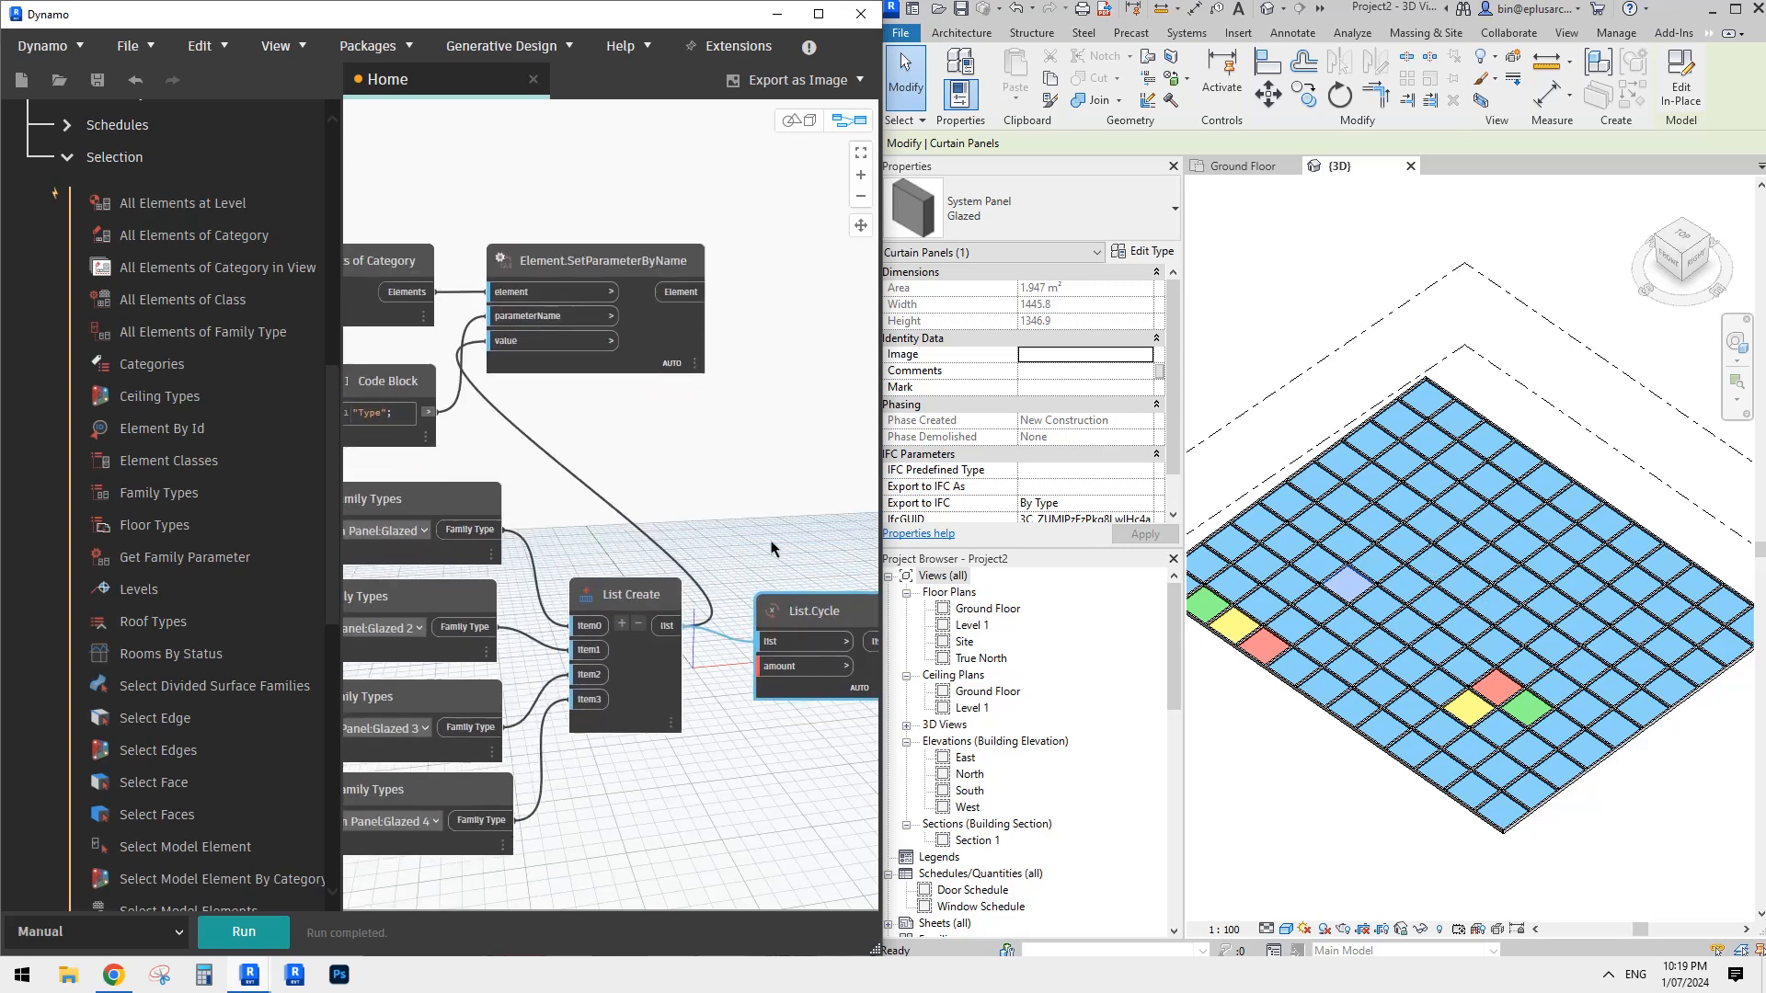
- Try to add a Number node above List Create
mouse_move(669, 504)
middle_mouse_down()
mouse_move(764, 487)
mouse_move(685, 480)
middle_mouse_up()
right_click(680, 471)
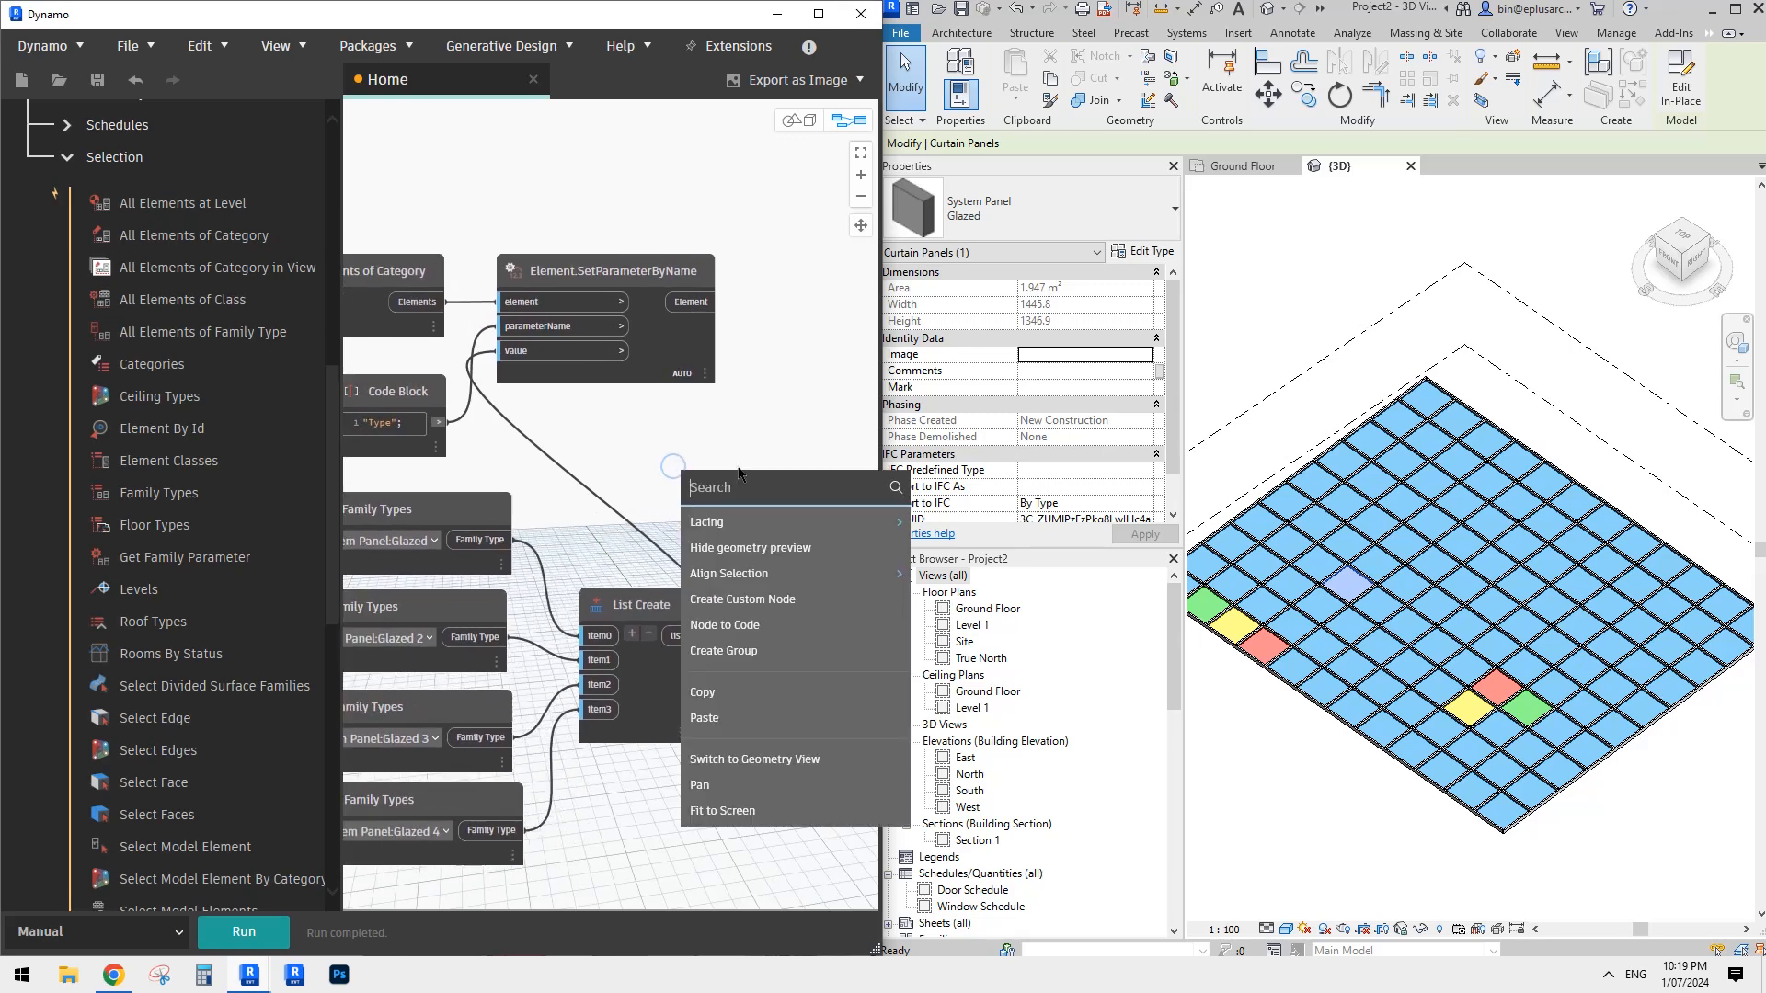
type("number")
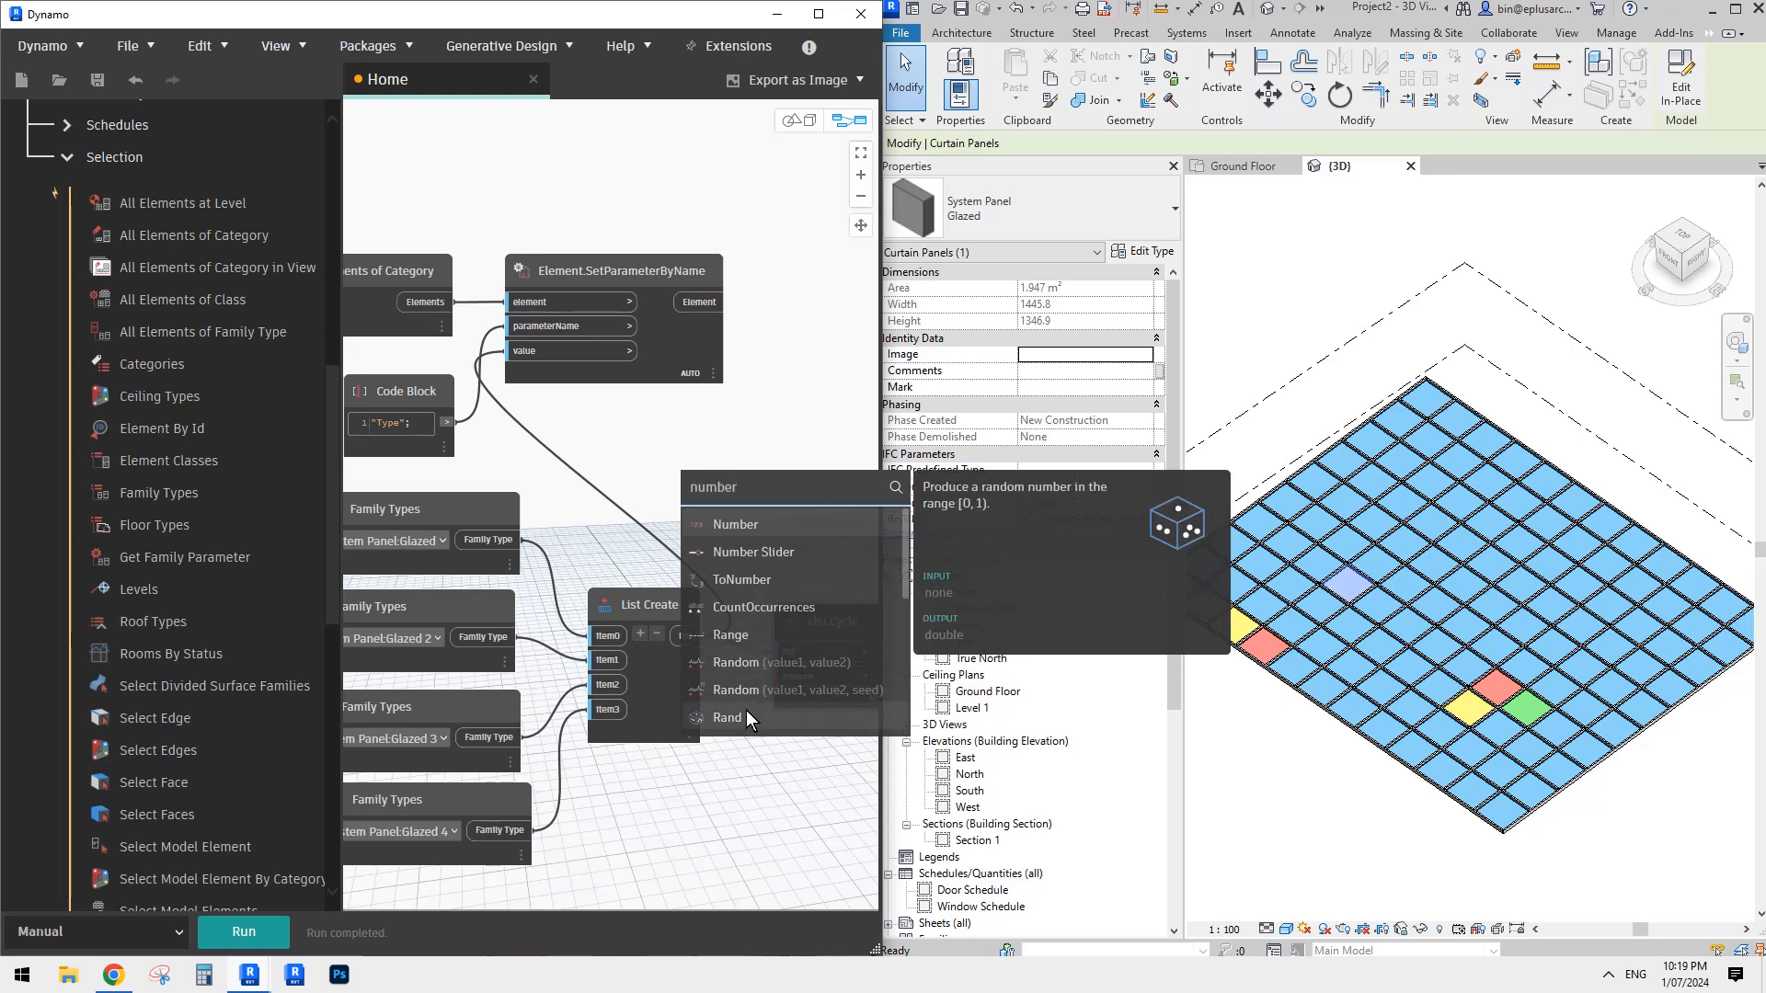
left_click(749, 523)
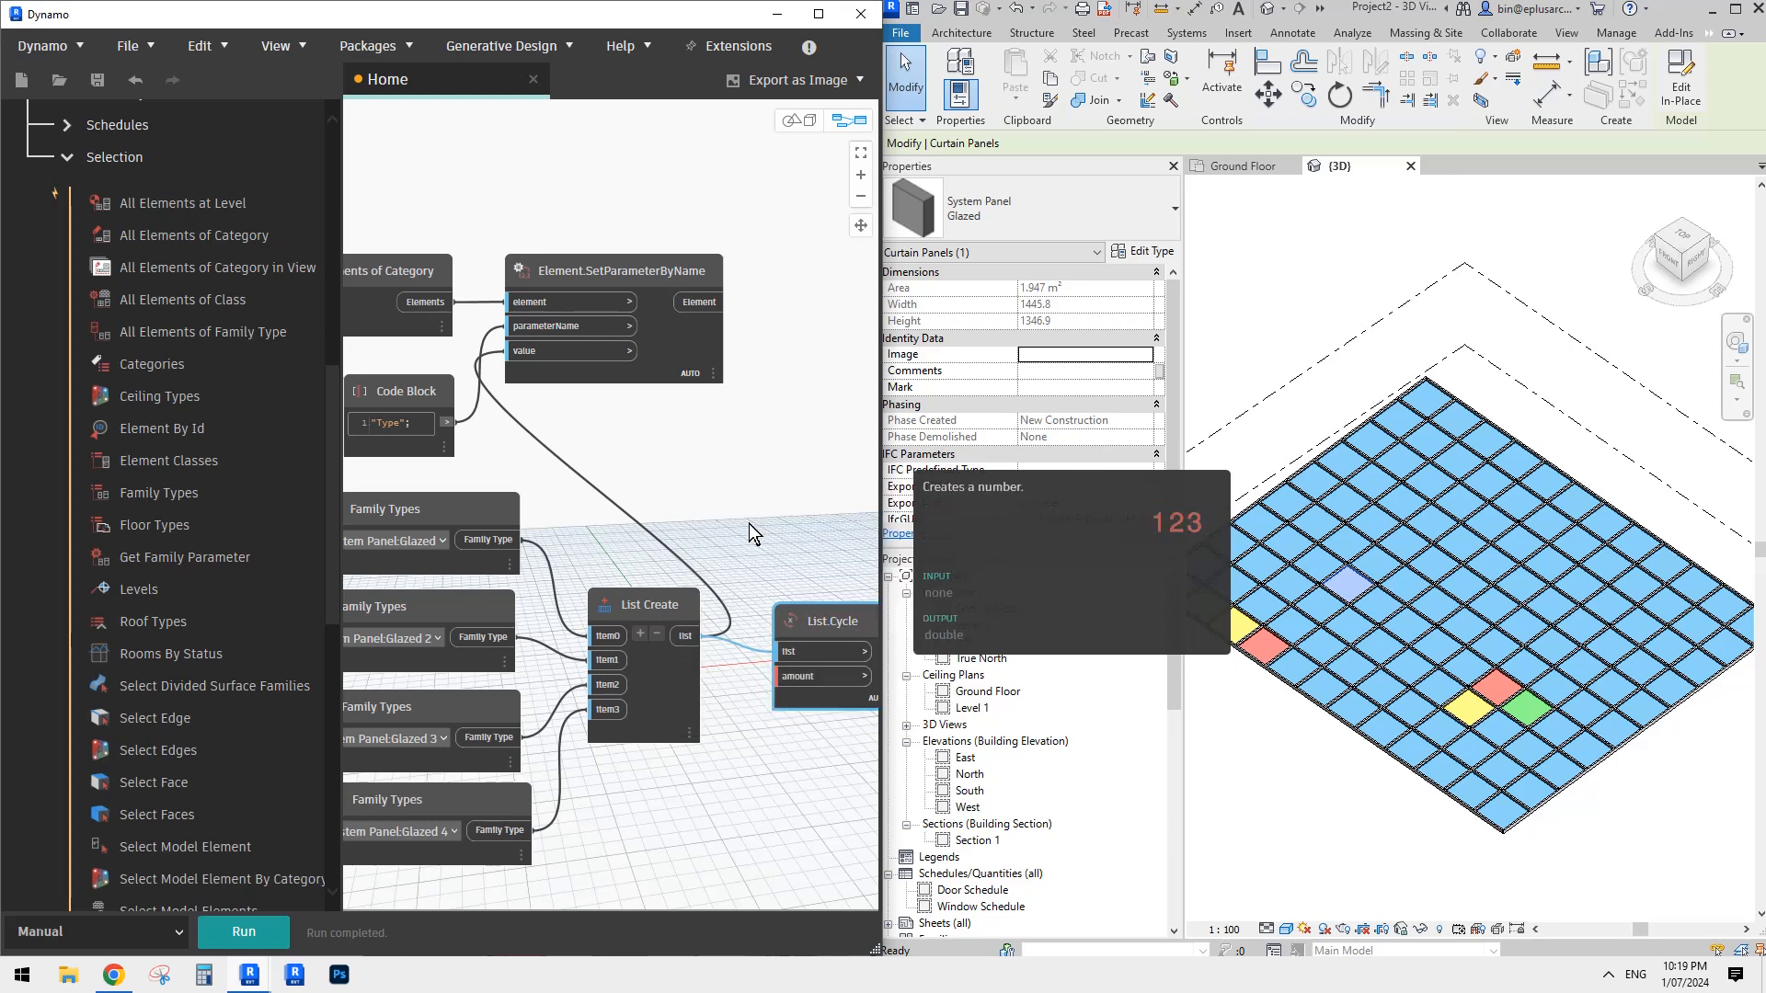
middle_click_drag(633, 441, 667, 436)
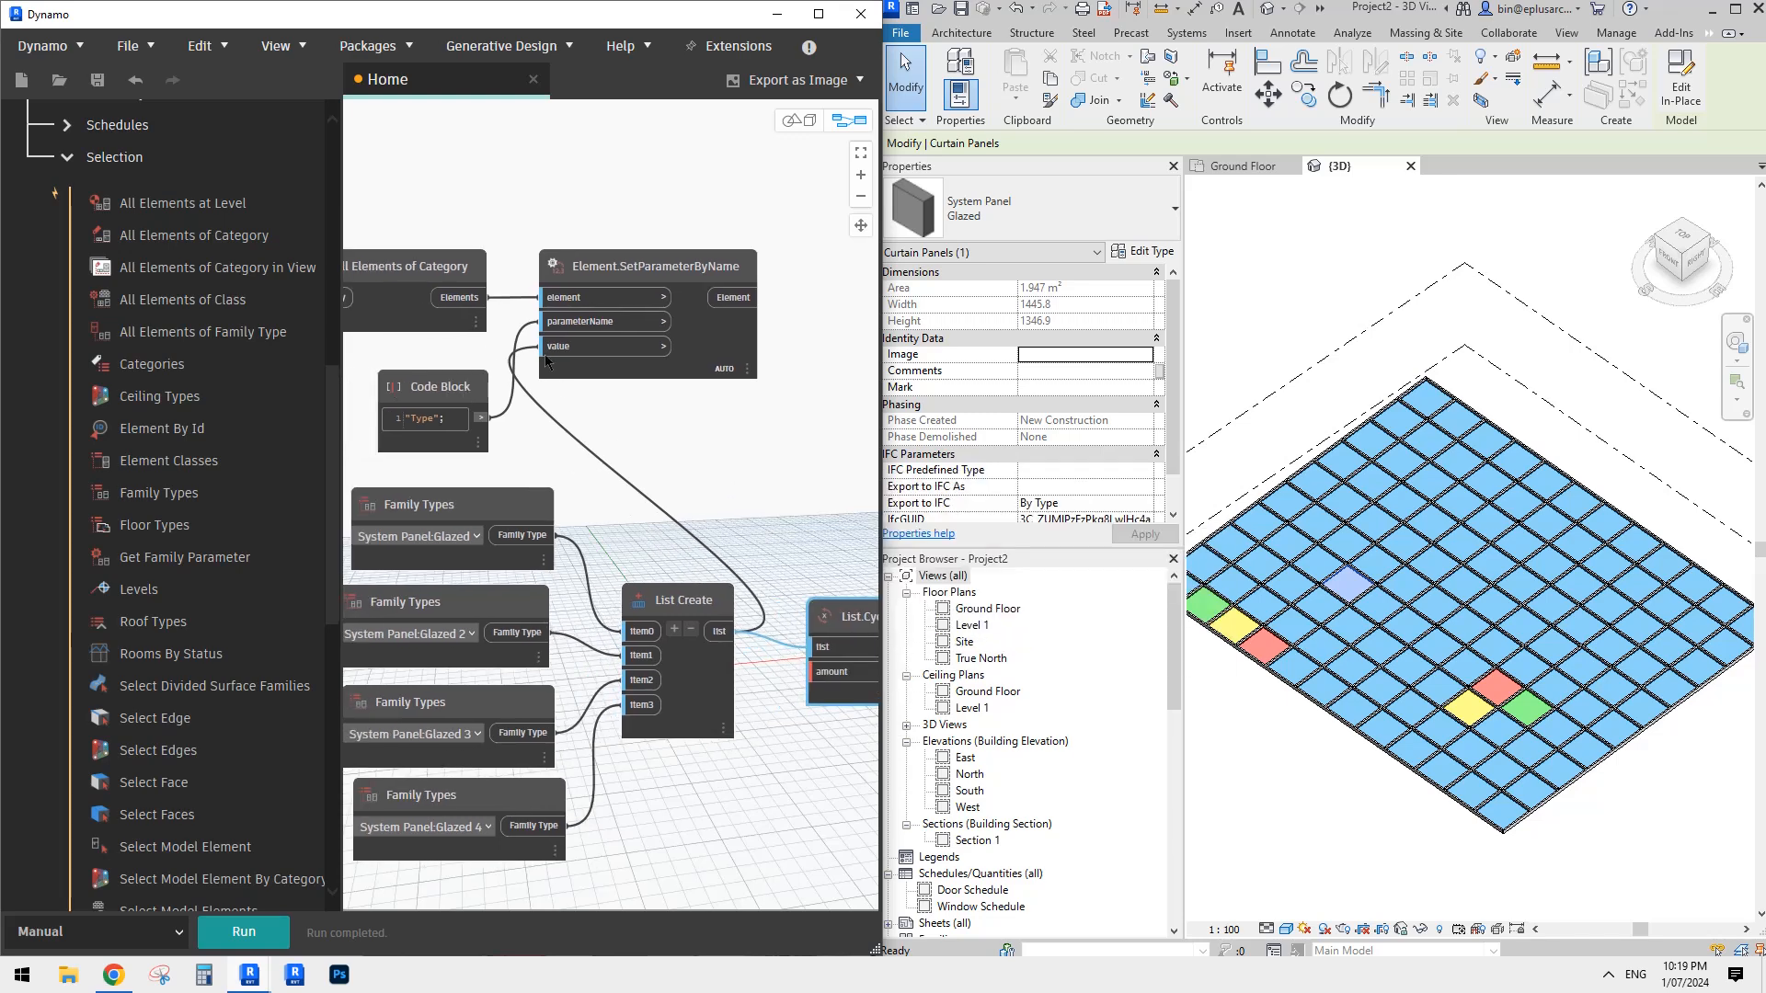
- Look through the Revit Element nodes in the node library for one suited to the List.Cycle amount
left_click(72, 155)
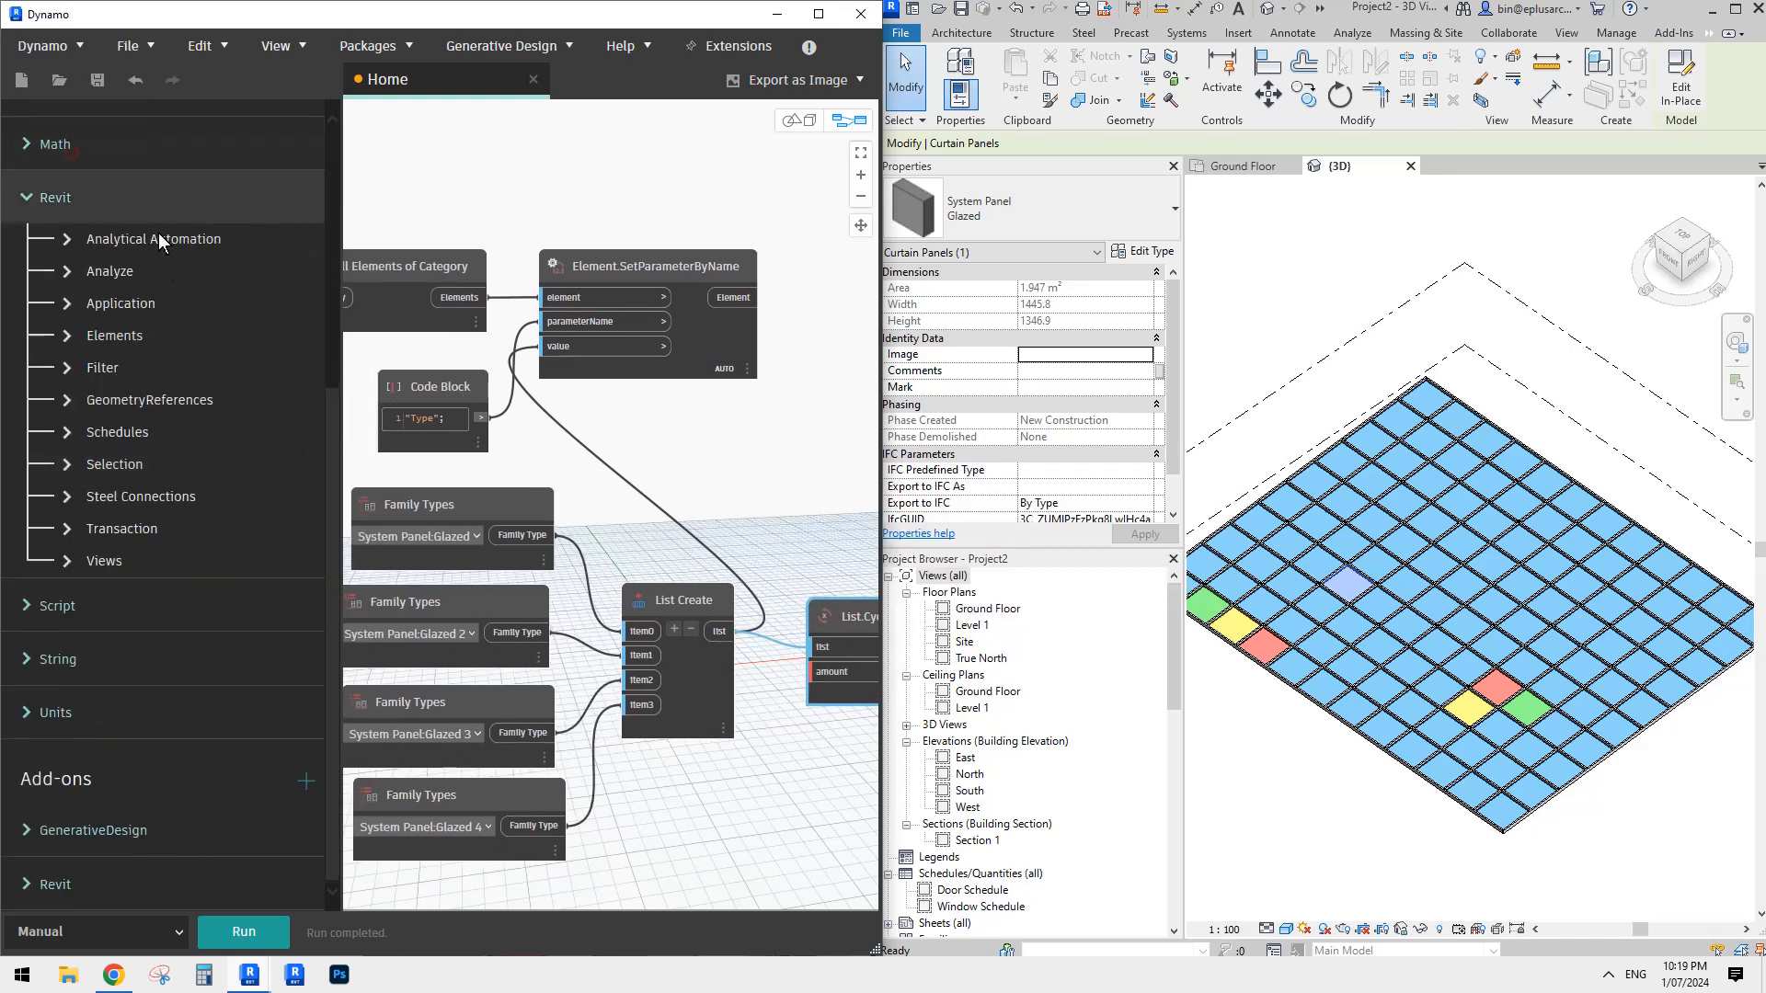
left_click(72, 336)
scroll(180, 419, "down", 2)
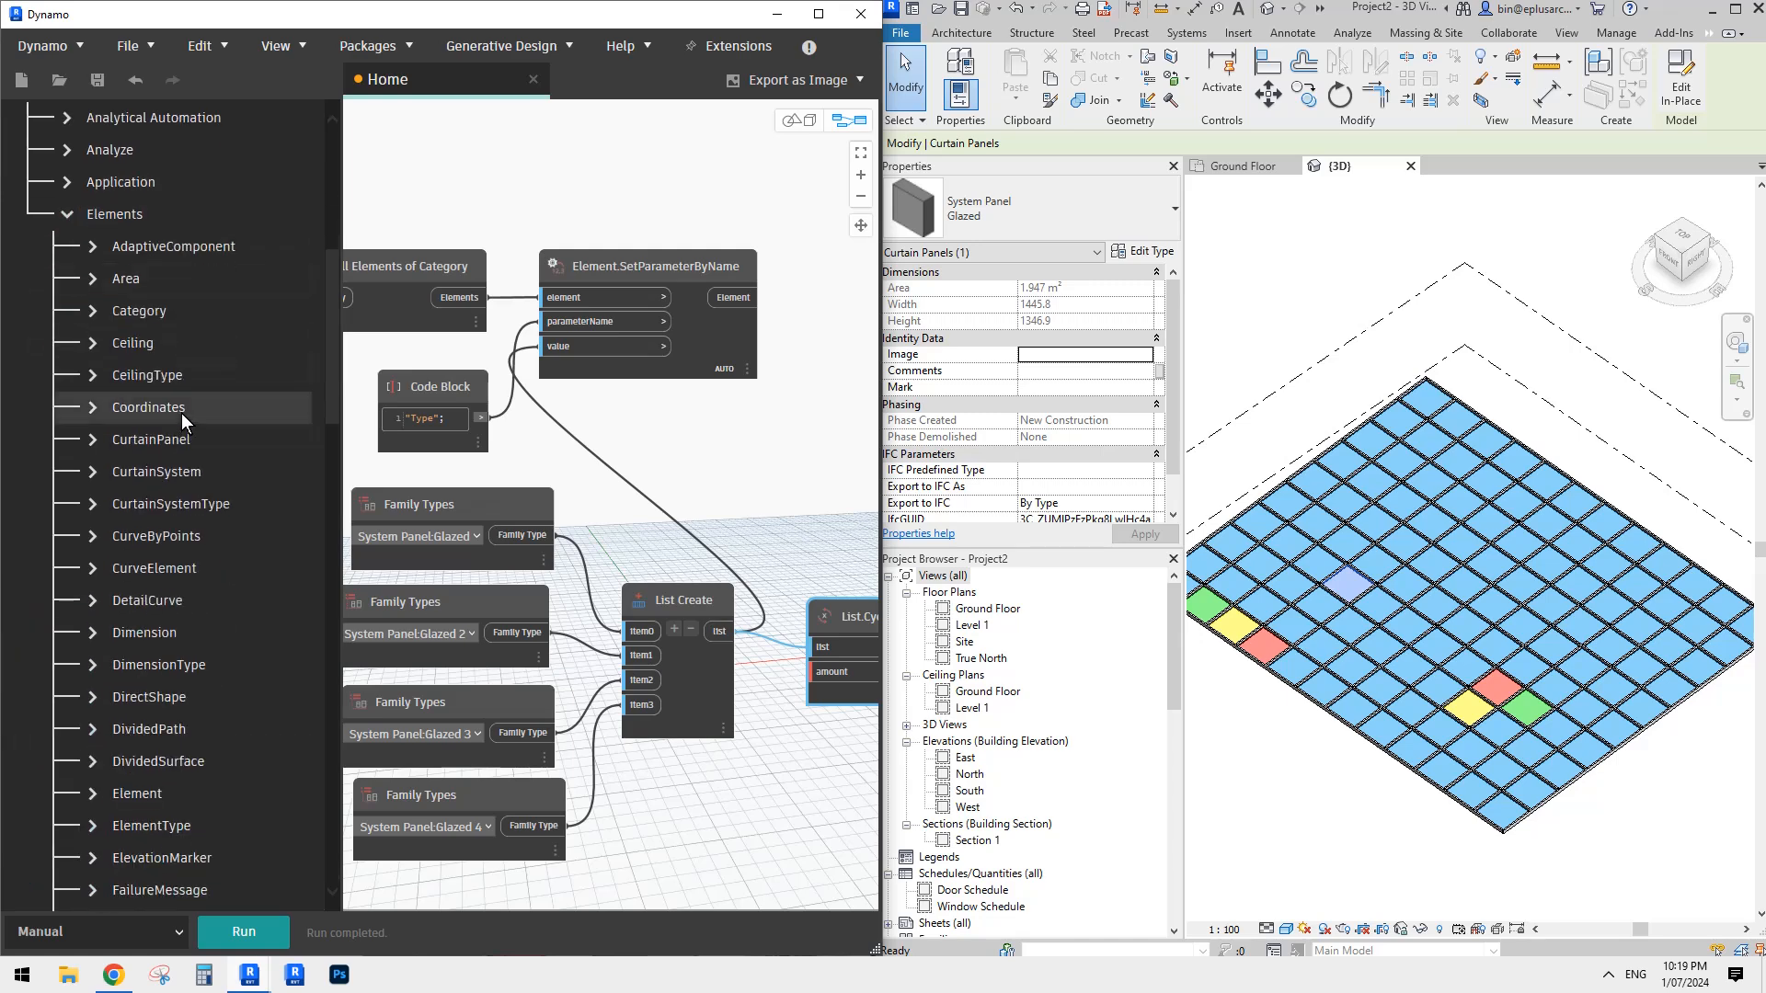
scroll(181, 412, "down", 4)
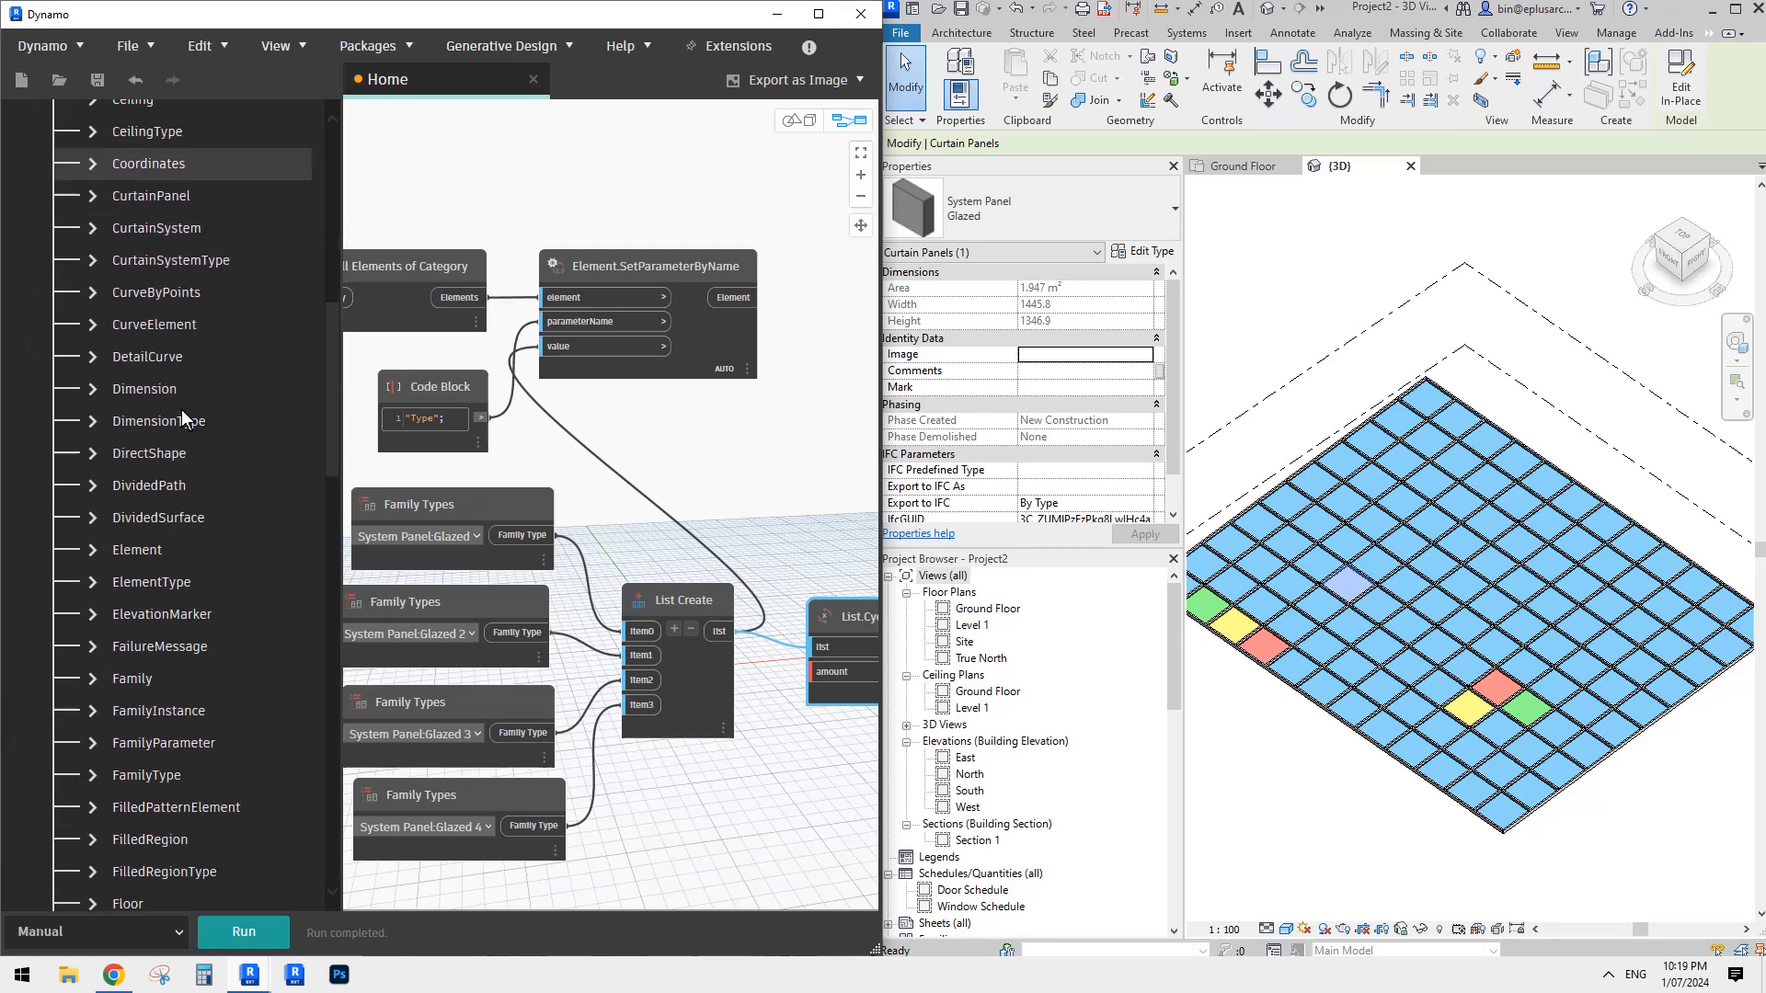
left_click(103, 549)
scroll(213, 537, "down", 12)
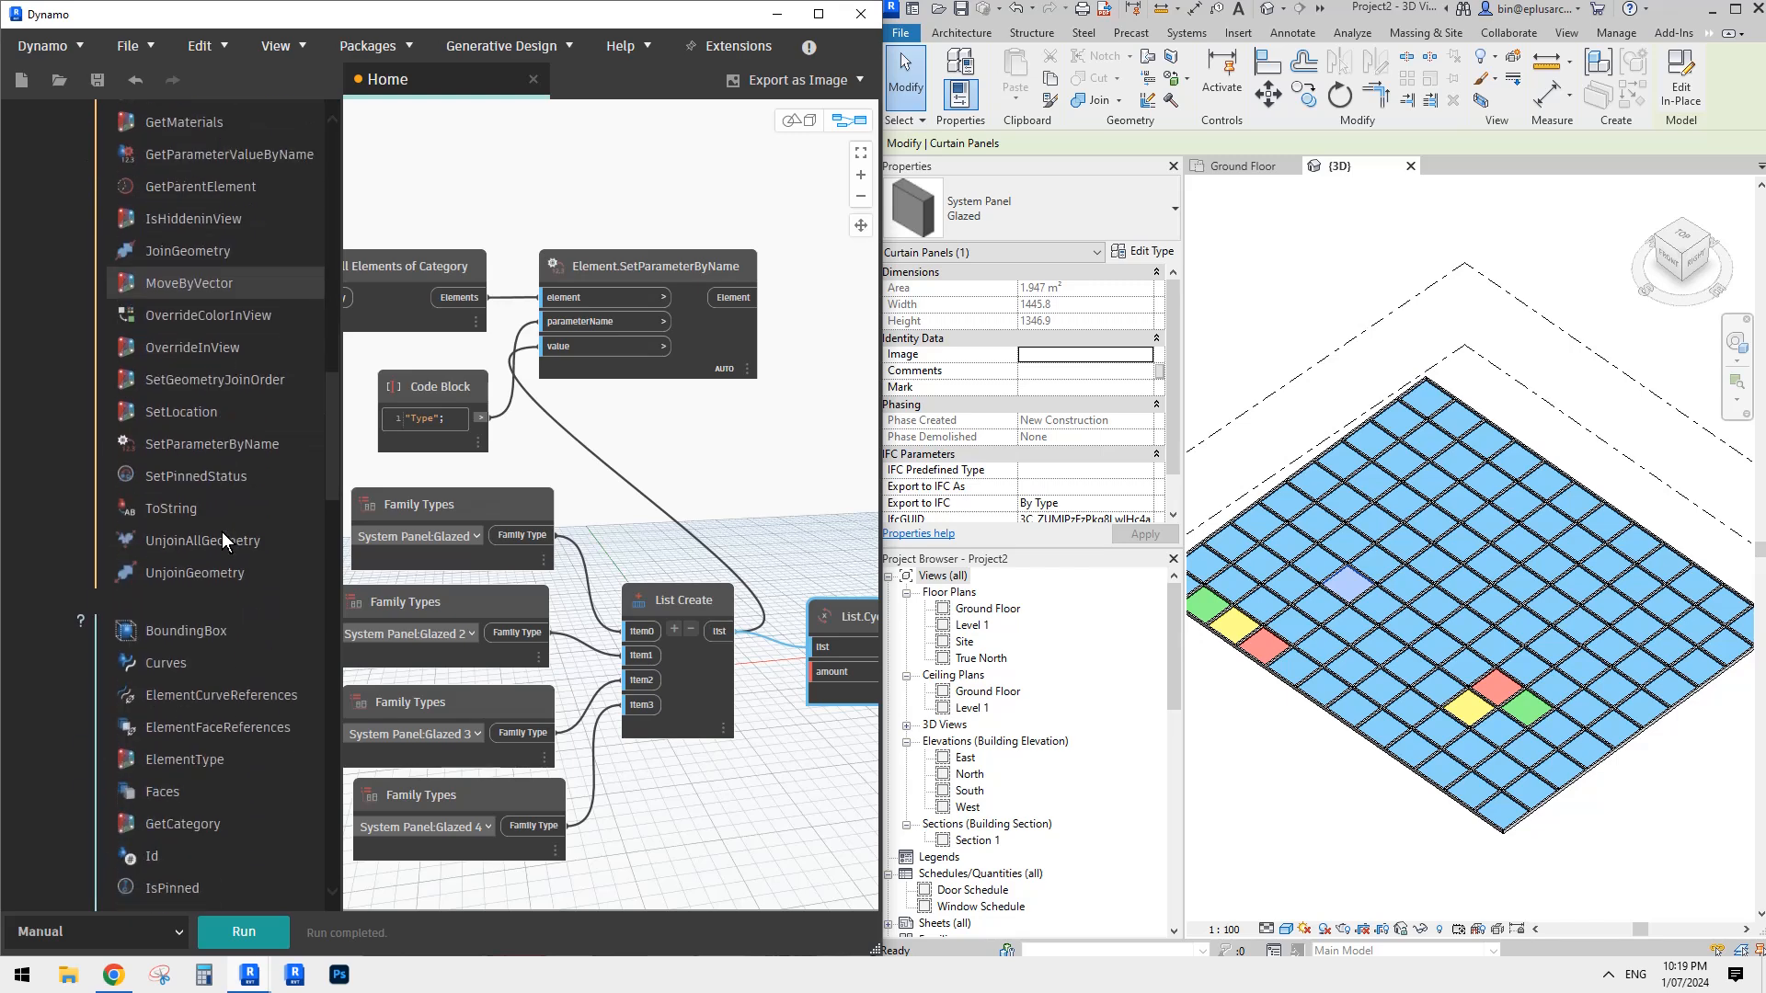
scroll(222, 531, "down", 4)
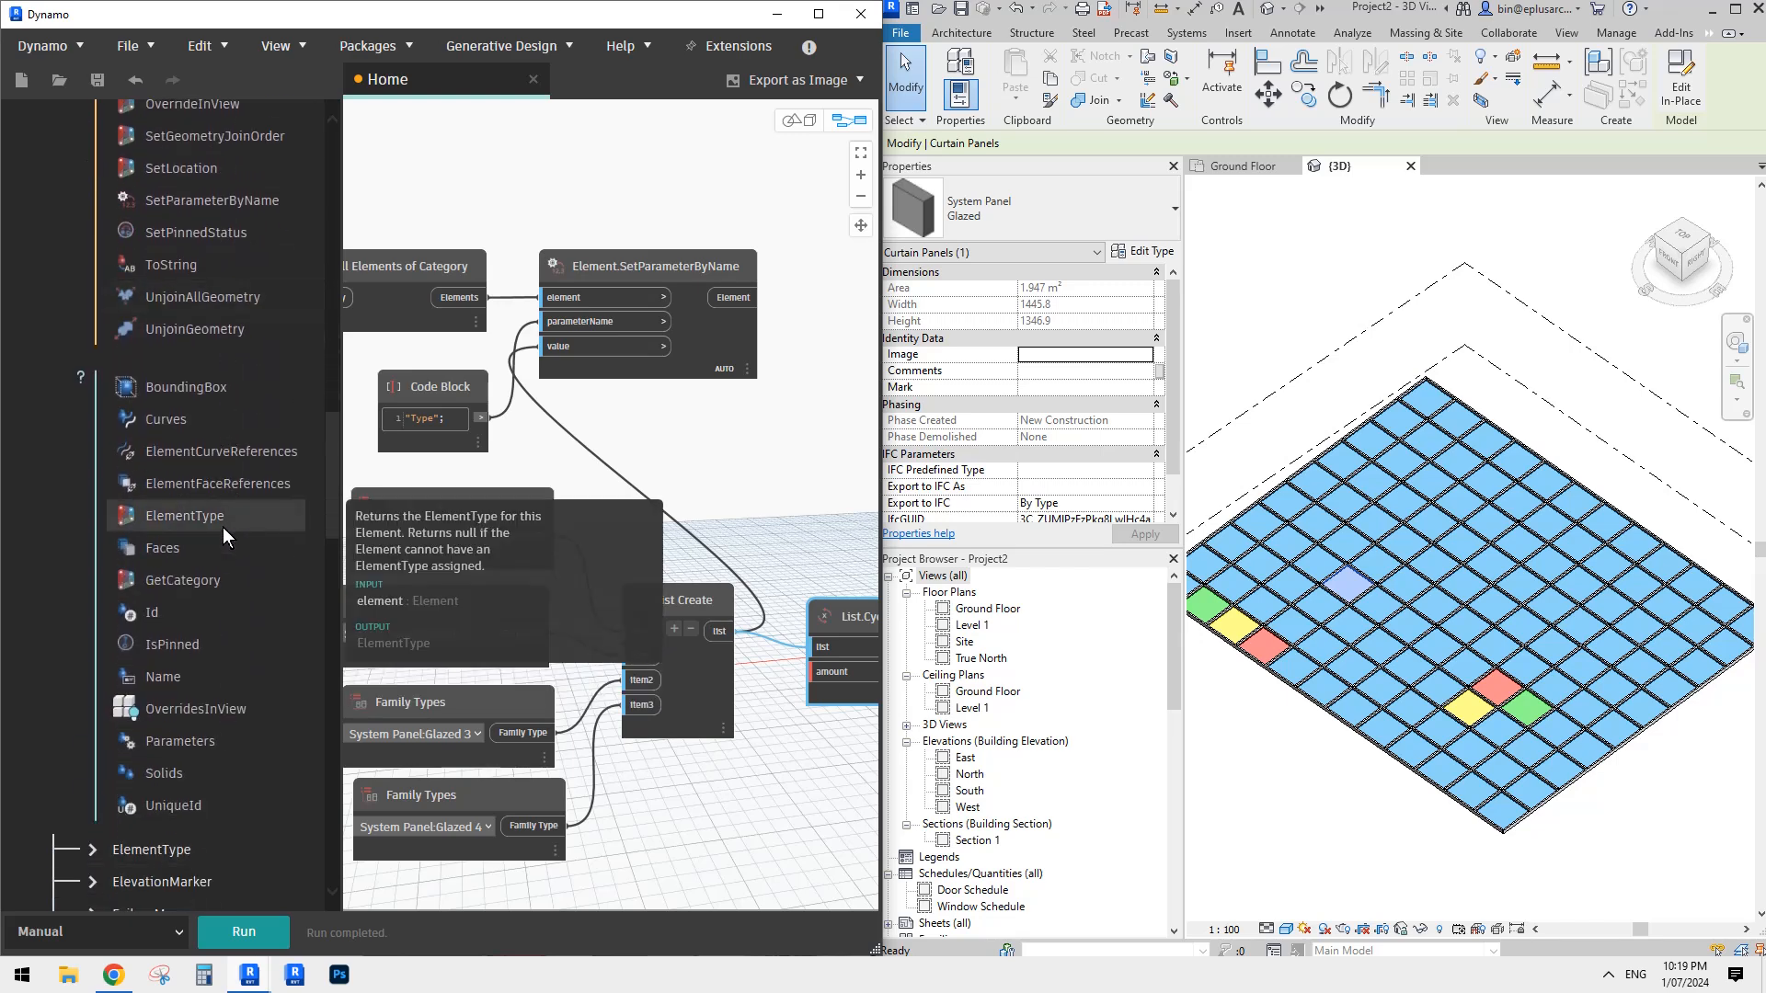
scroll(175, 492, "up", 12)
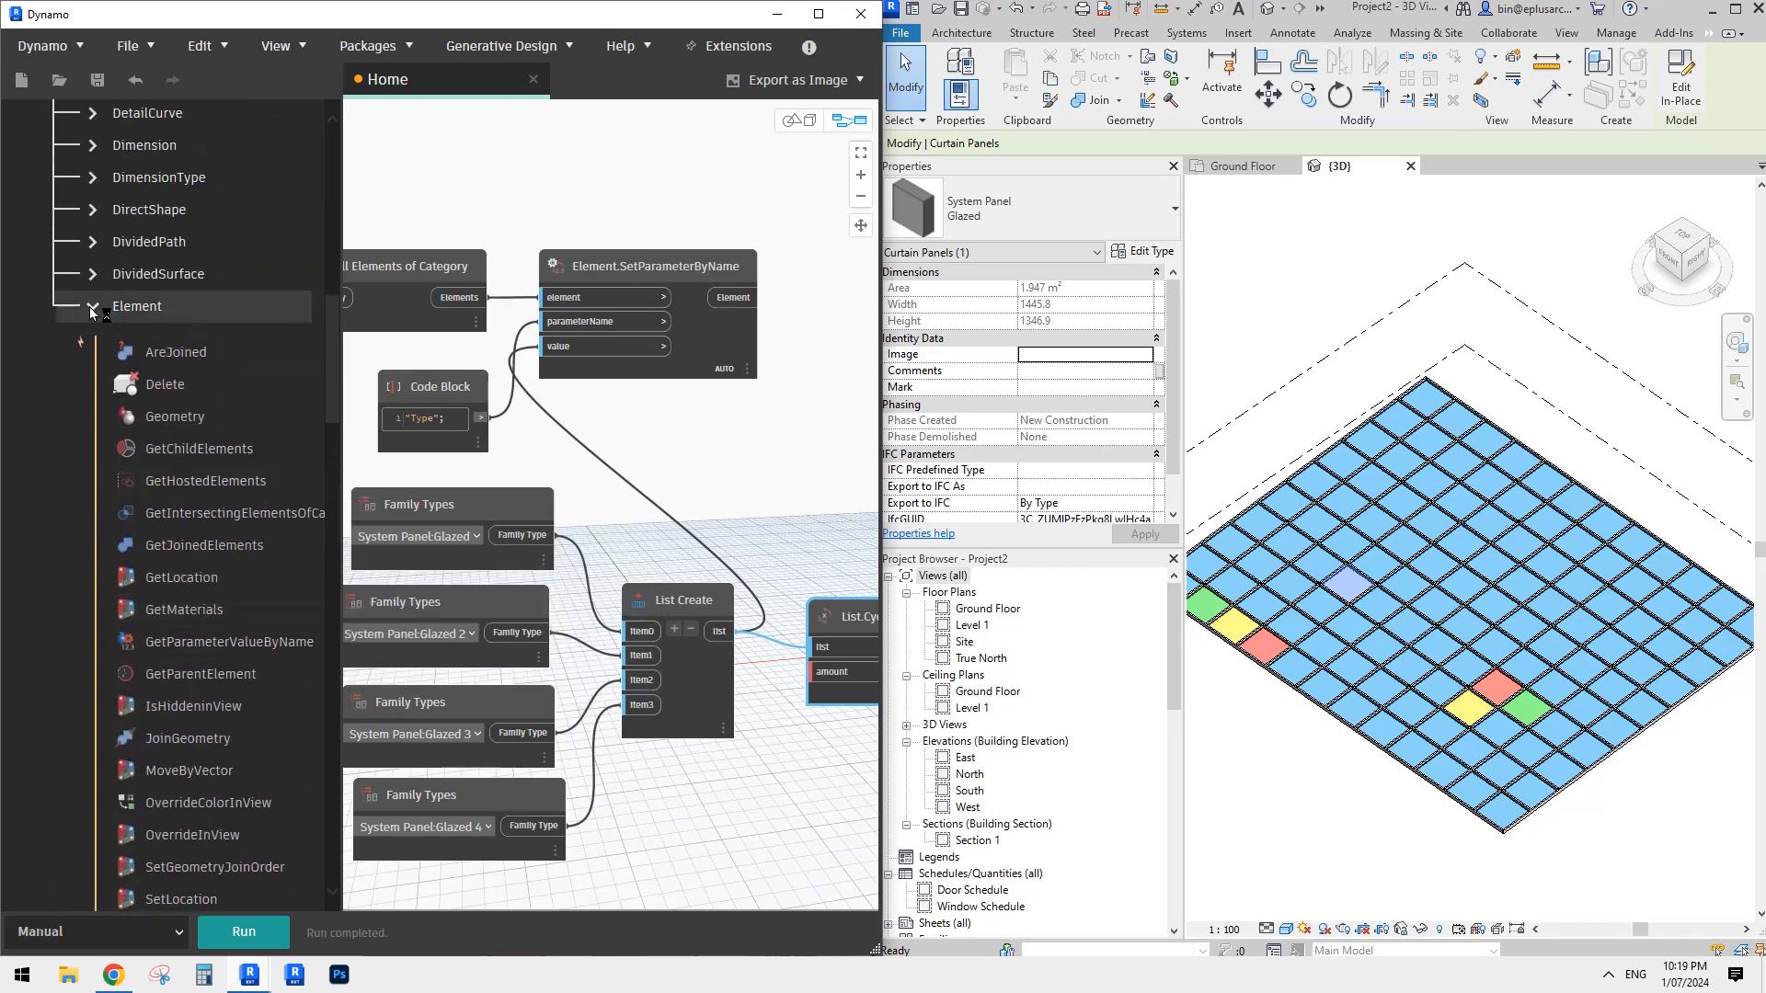
left_click(92, 306)
scroll(165, 395, "up", 10)
left_click(85, 458)
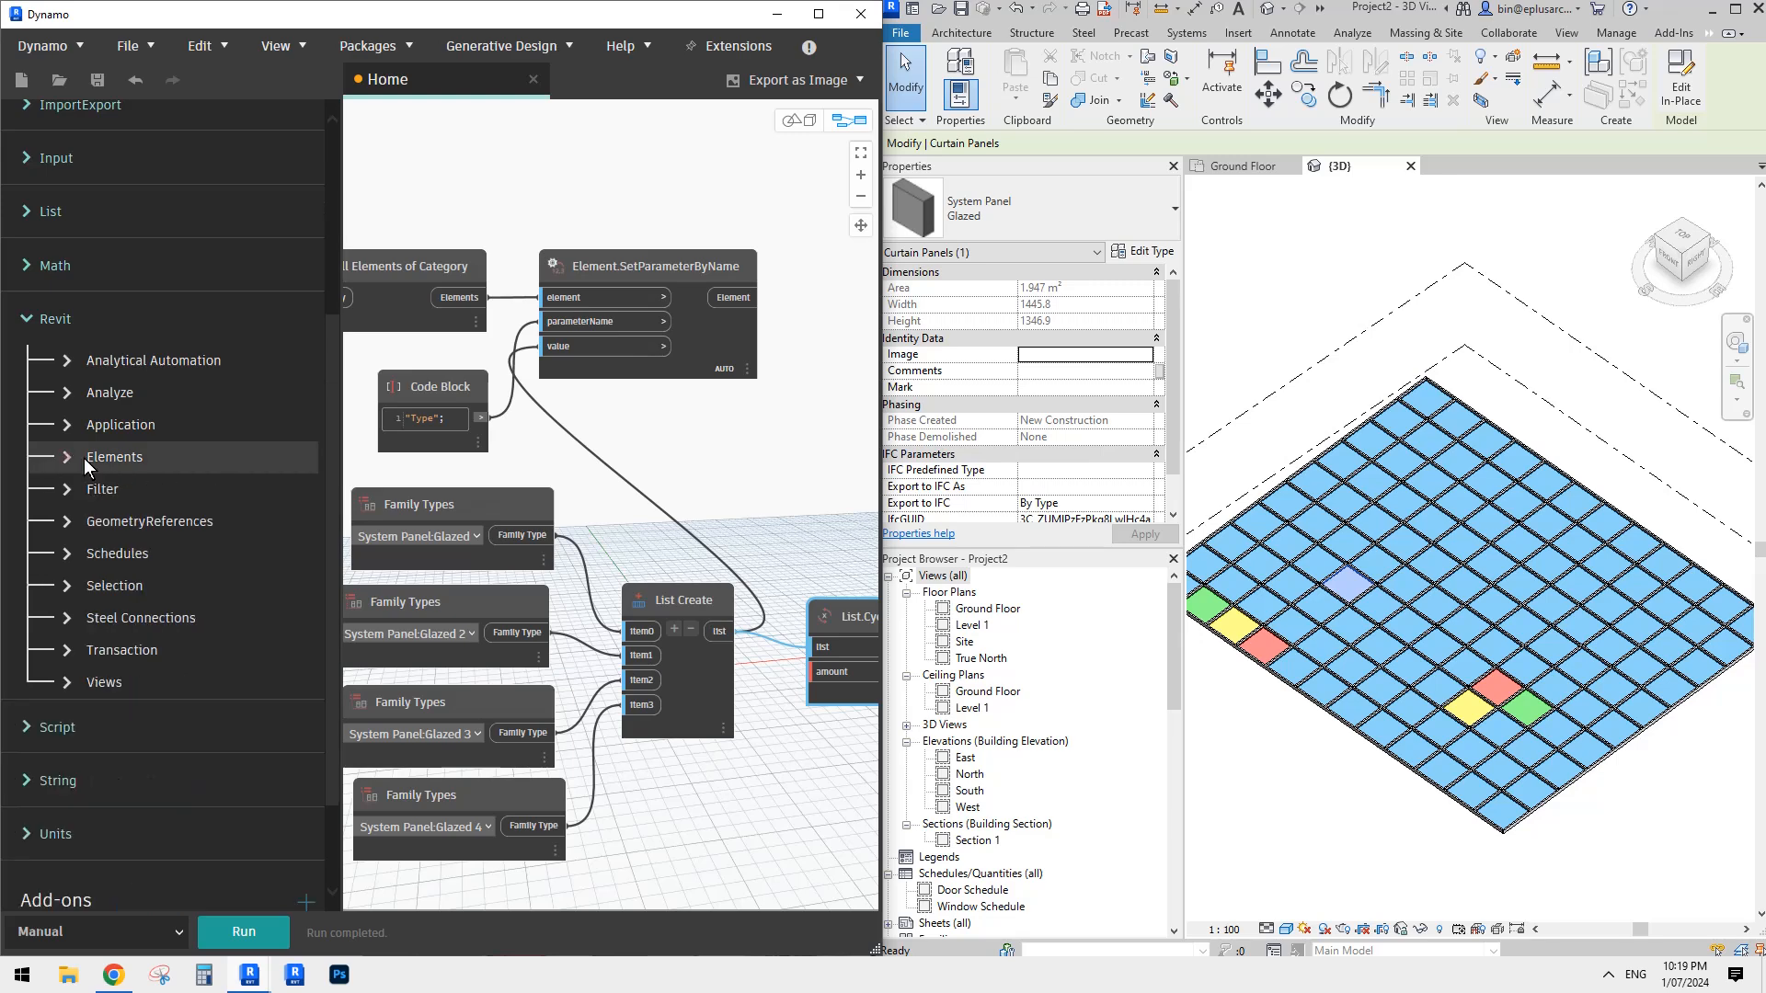
left_click(56, 322)
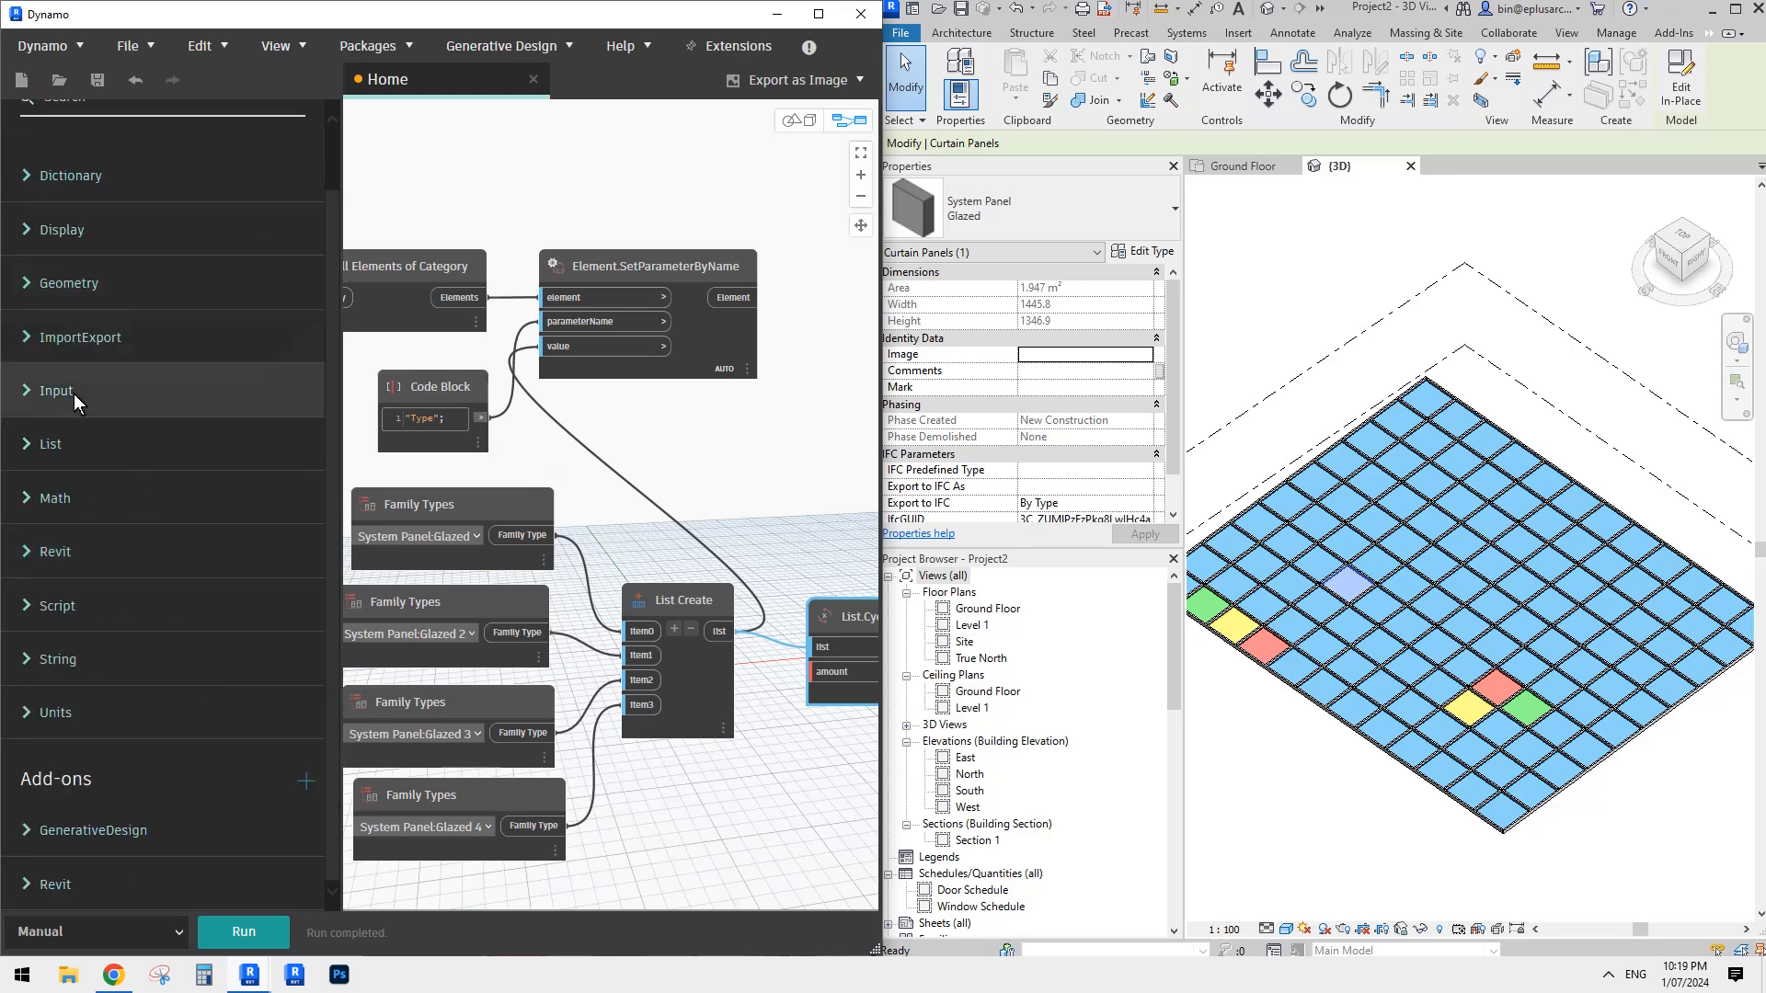
right_click(636, 430)
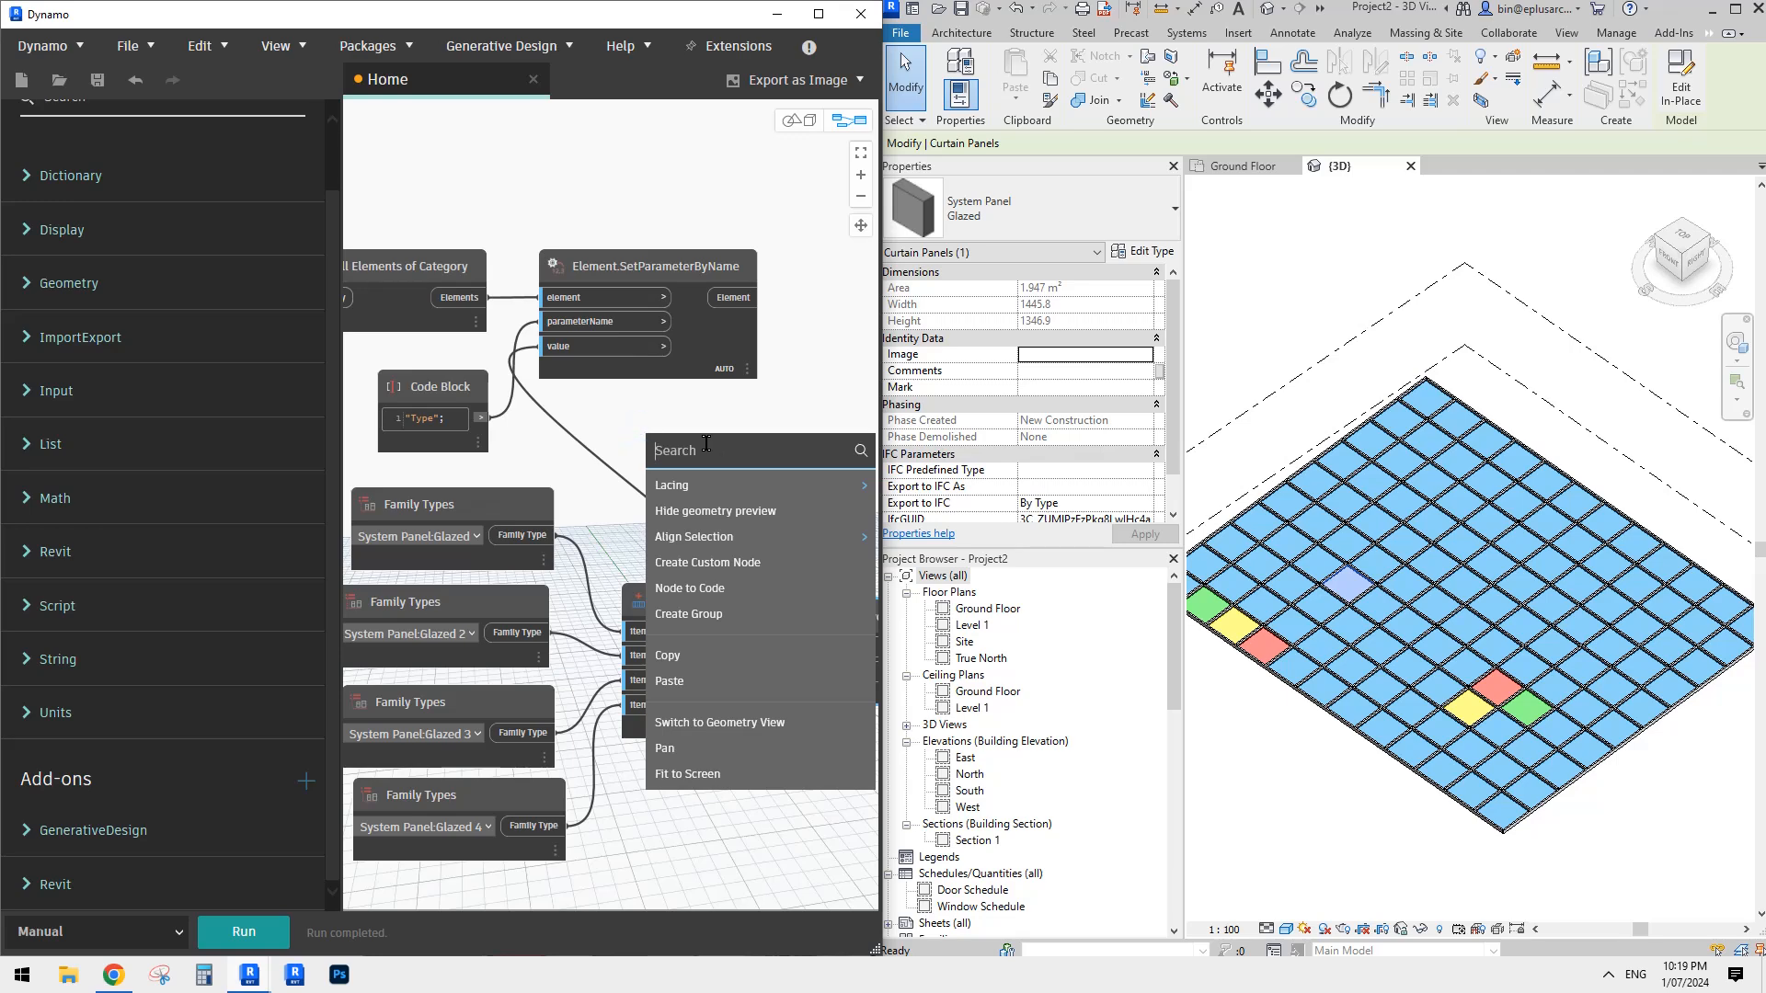
left_click(687, 456)
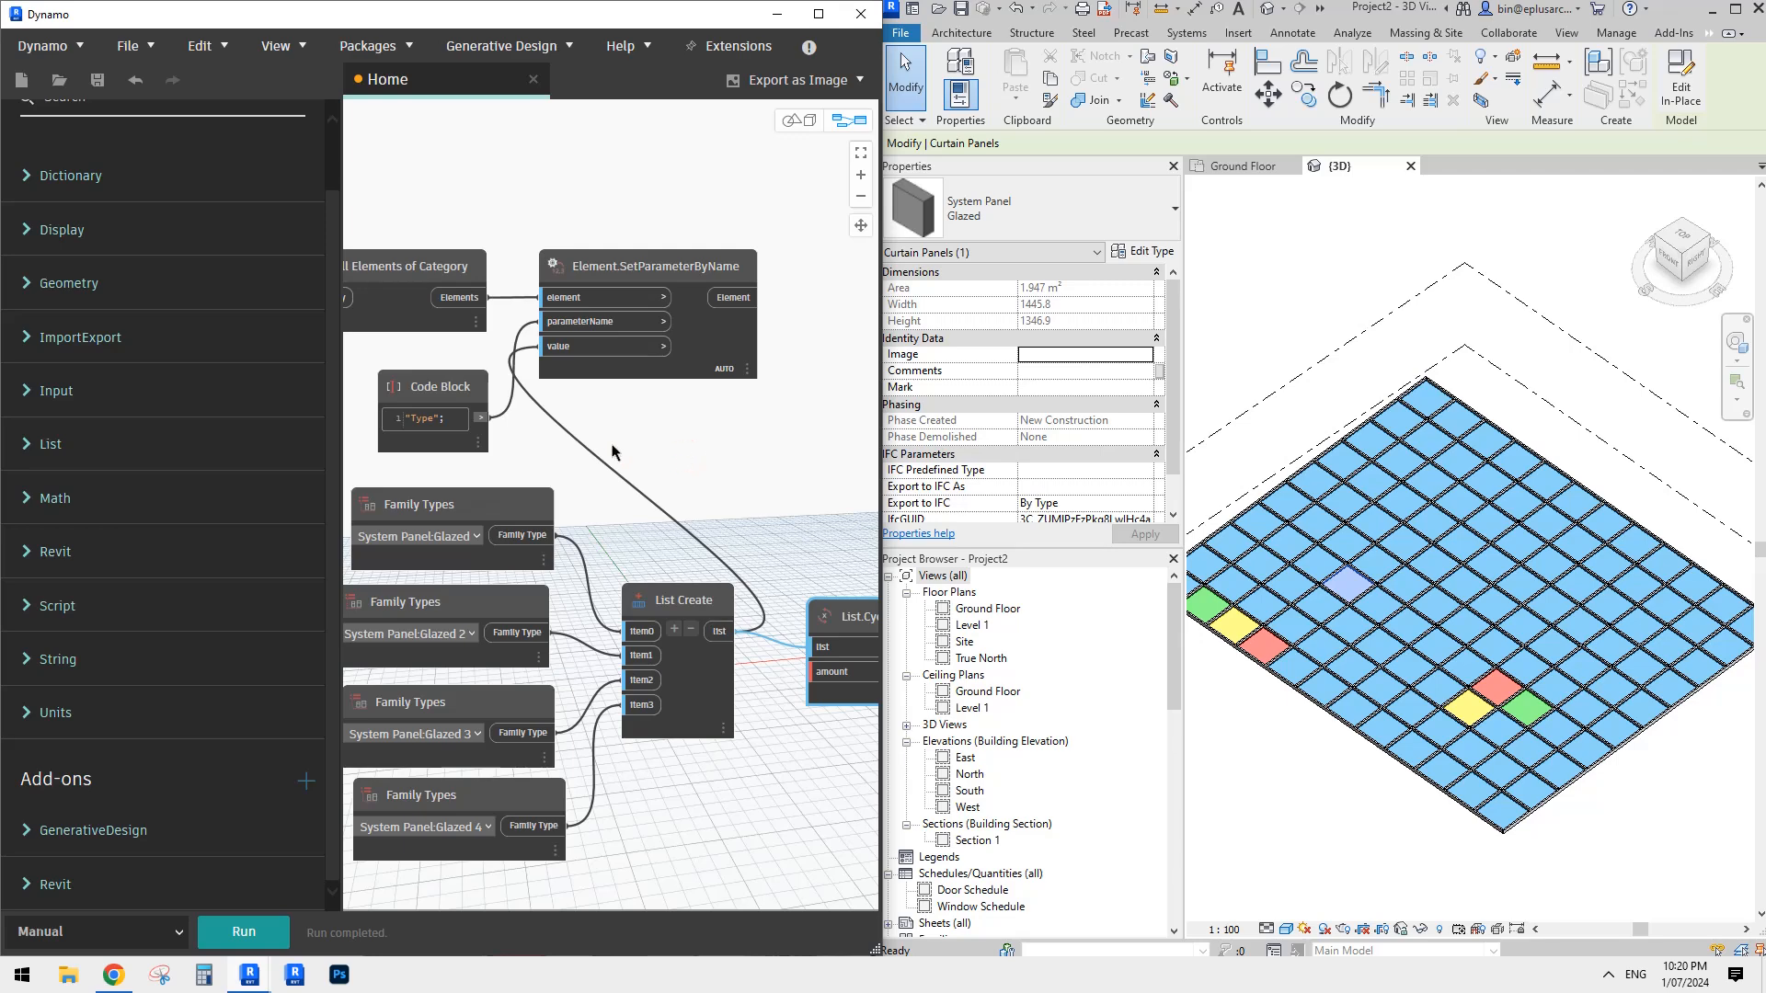
right_click(693, 458)
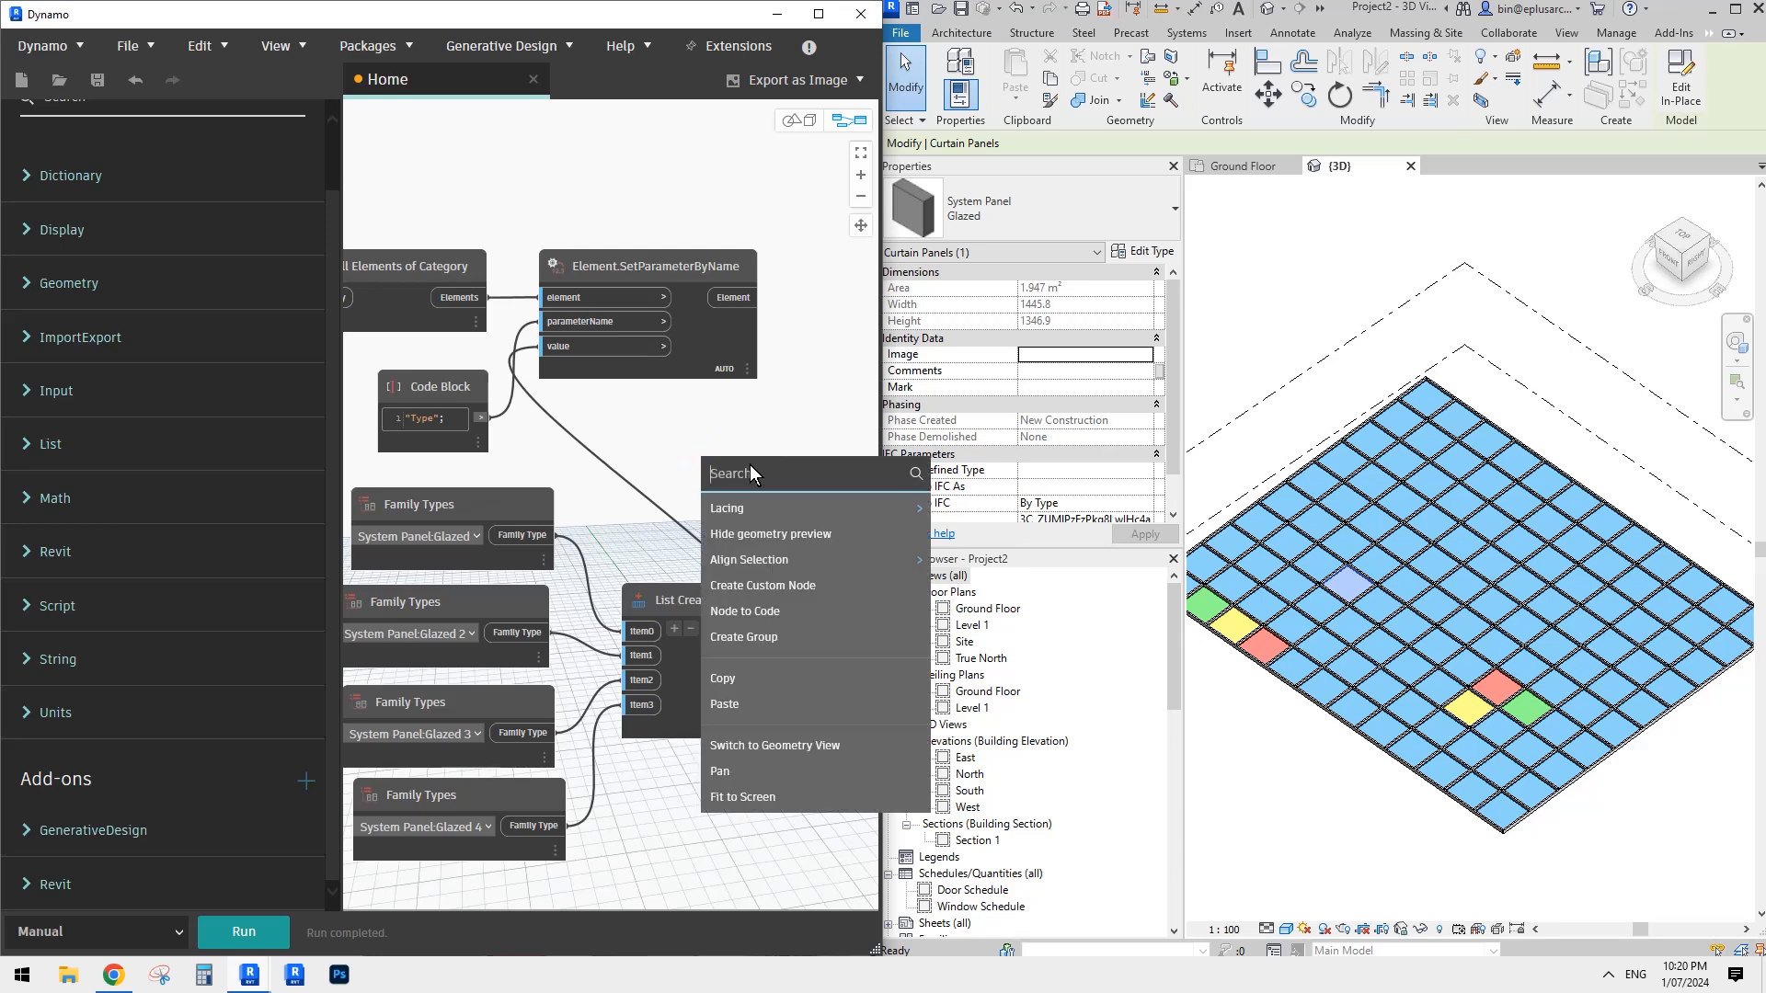
key("Caps_Lock")
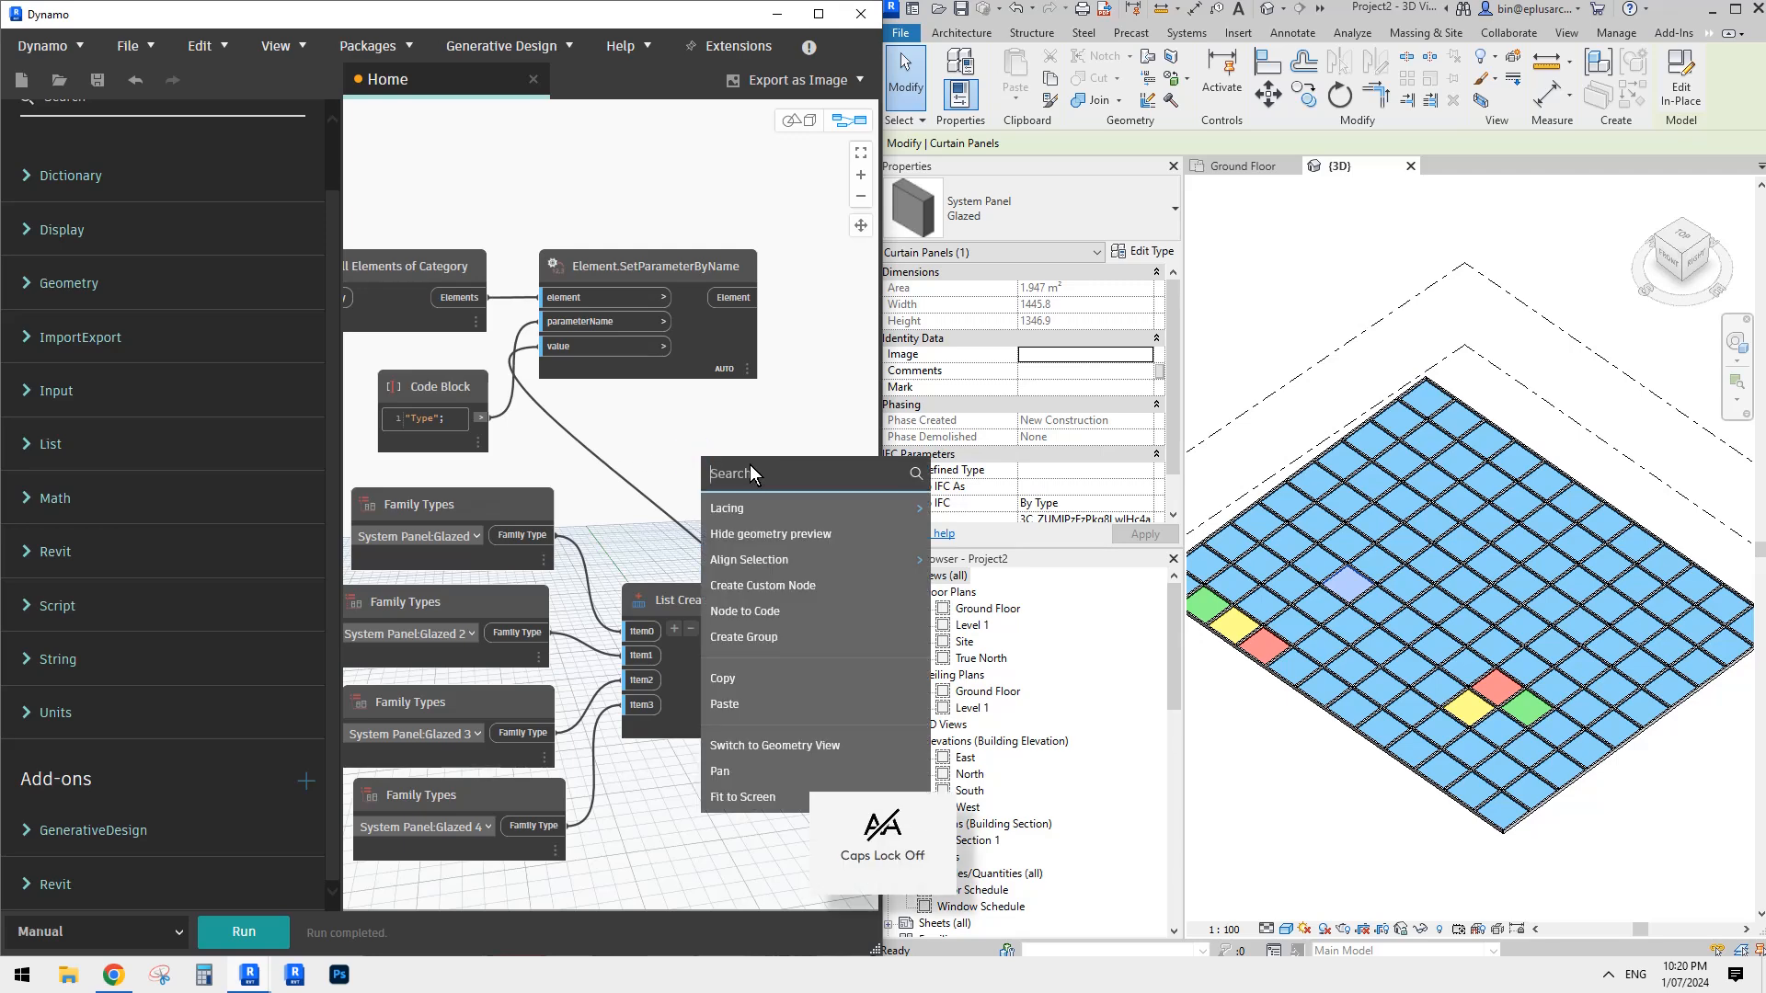
middle_click_drag(746, 449, 676, 422)
left_click(688, 423)
right_click(664, 424)
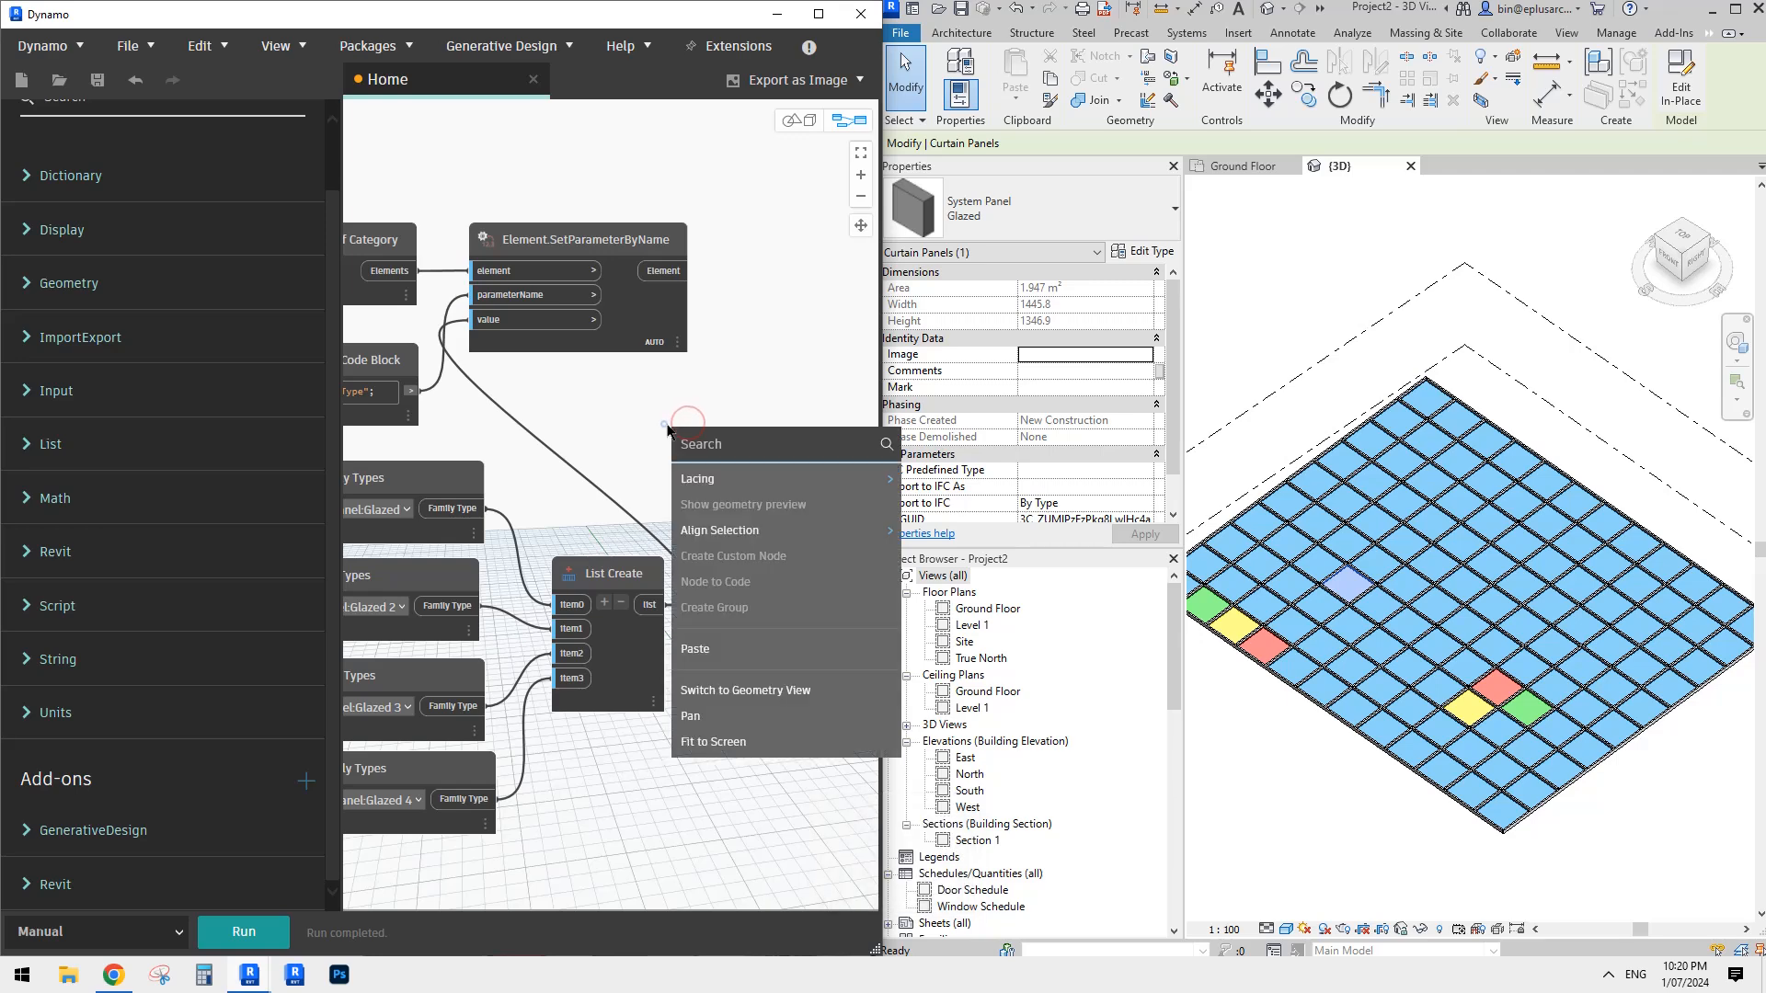
left_click(710, 447)
right_click(639, 419)
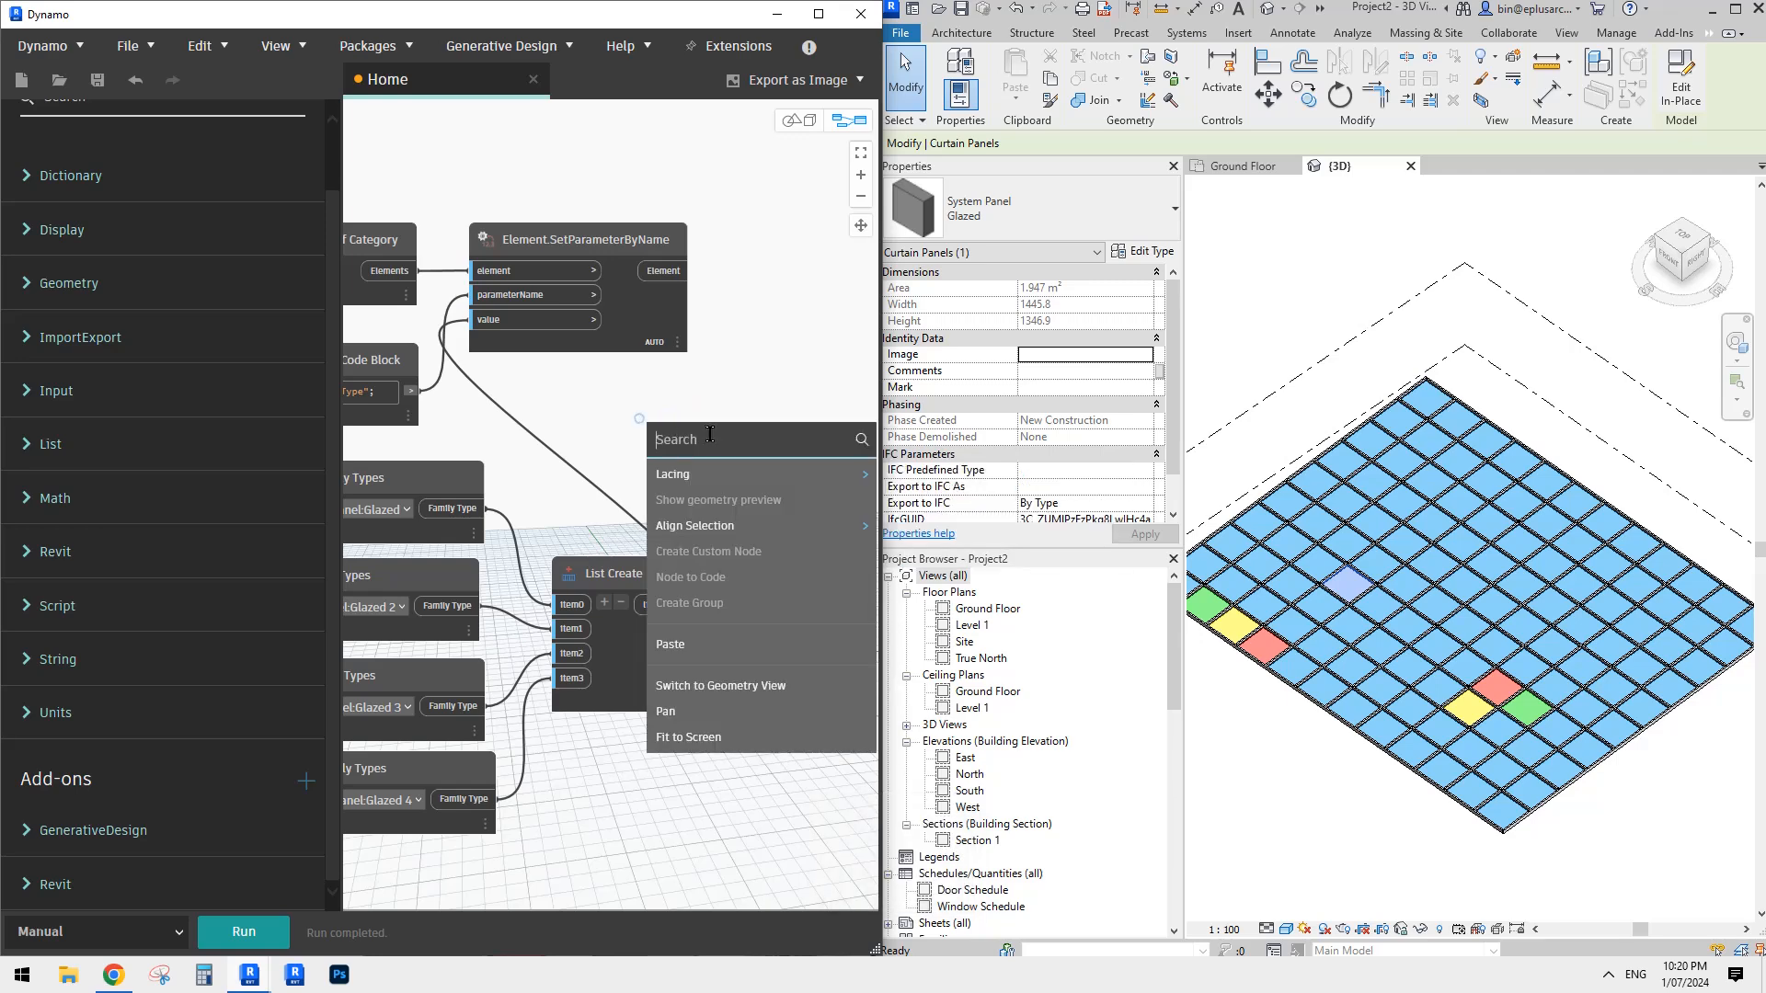
type("num")
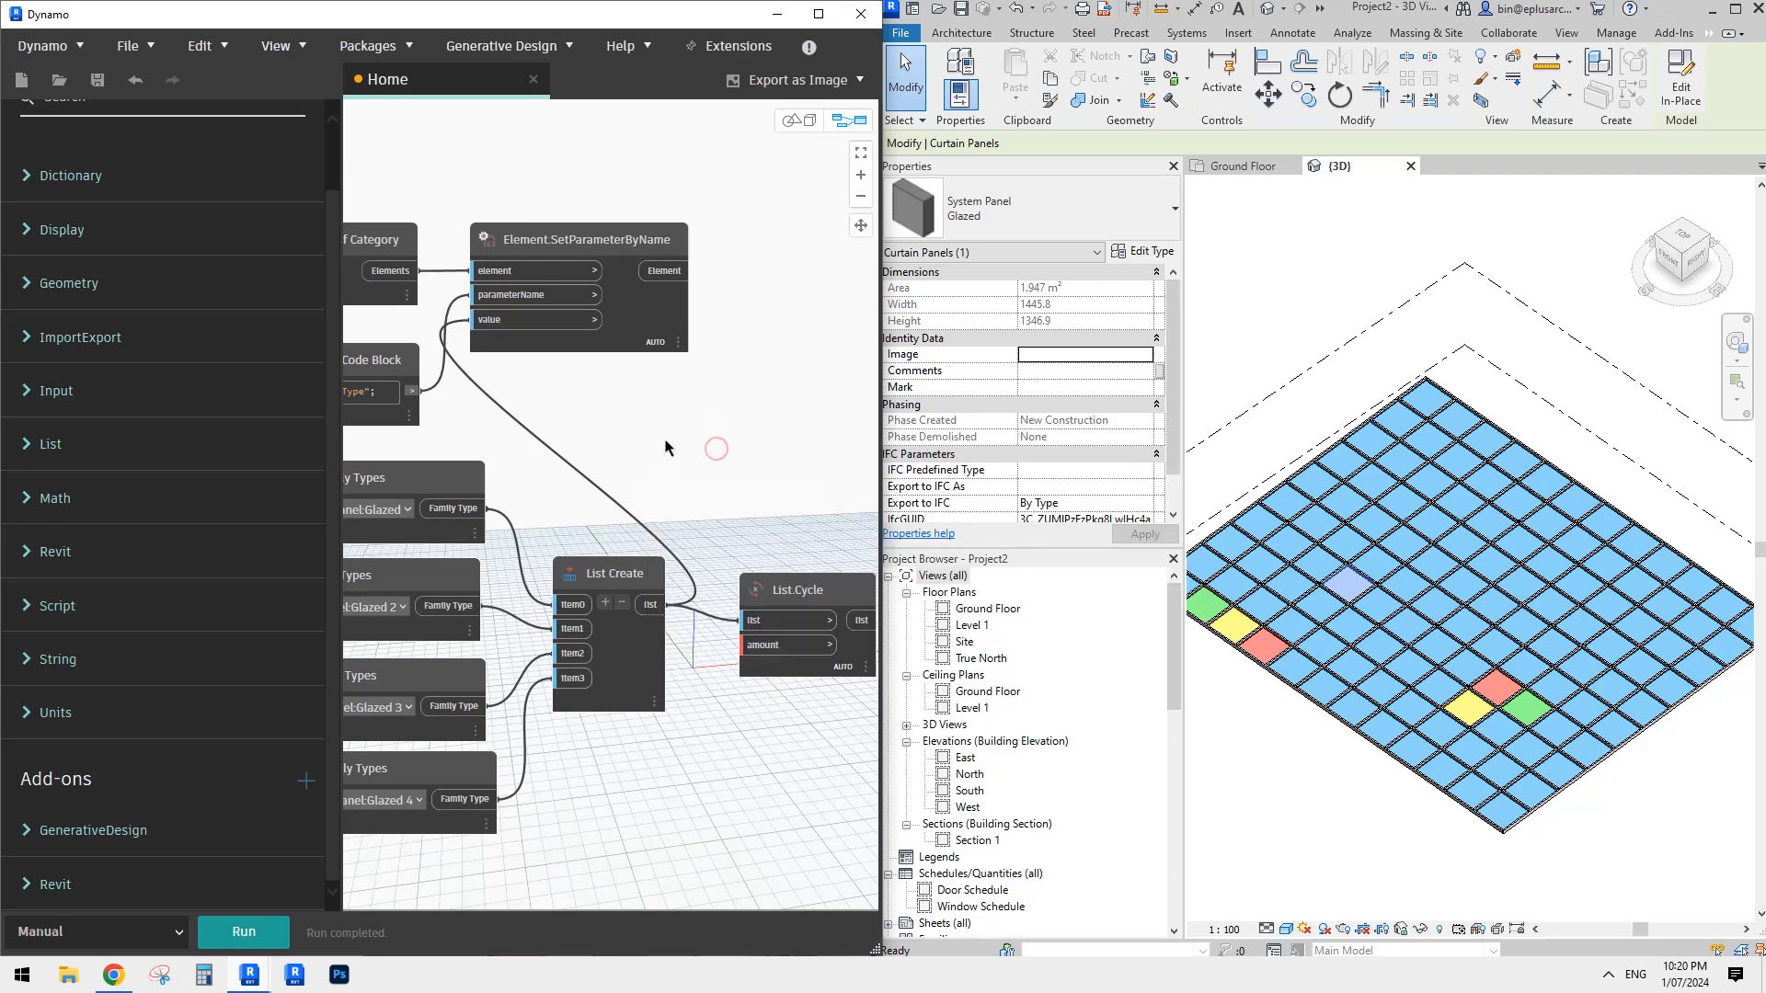
- Add a List.Count node and place it below Element.SetParameterByName, above the List Create and List.Cycle nodes
right_click(669, 441)
type("c")
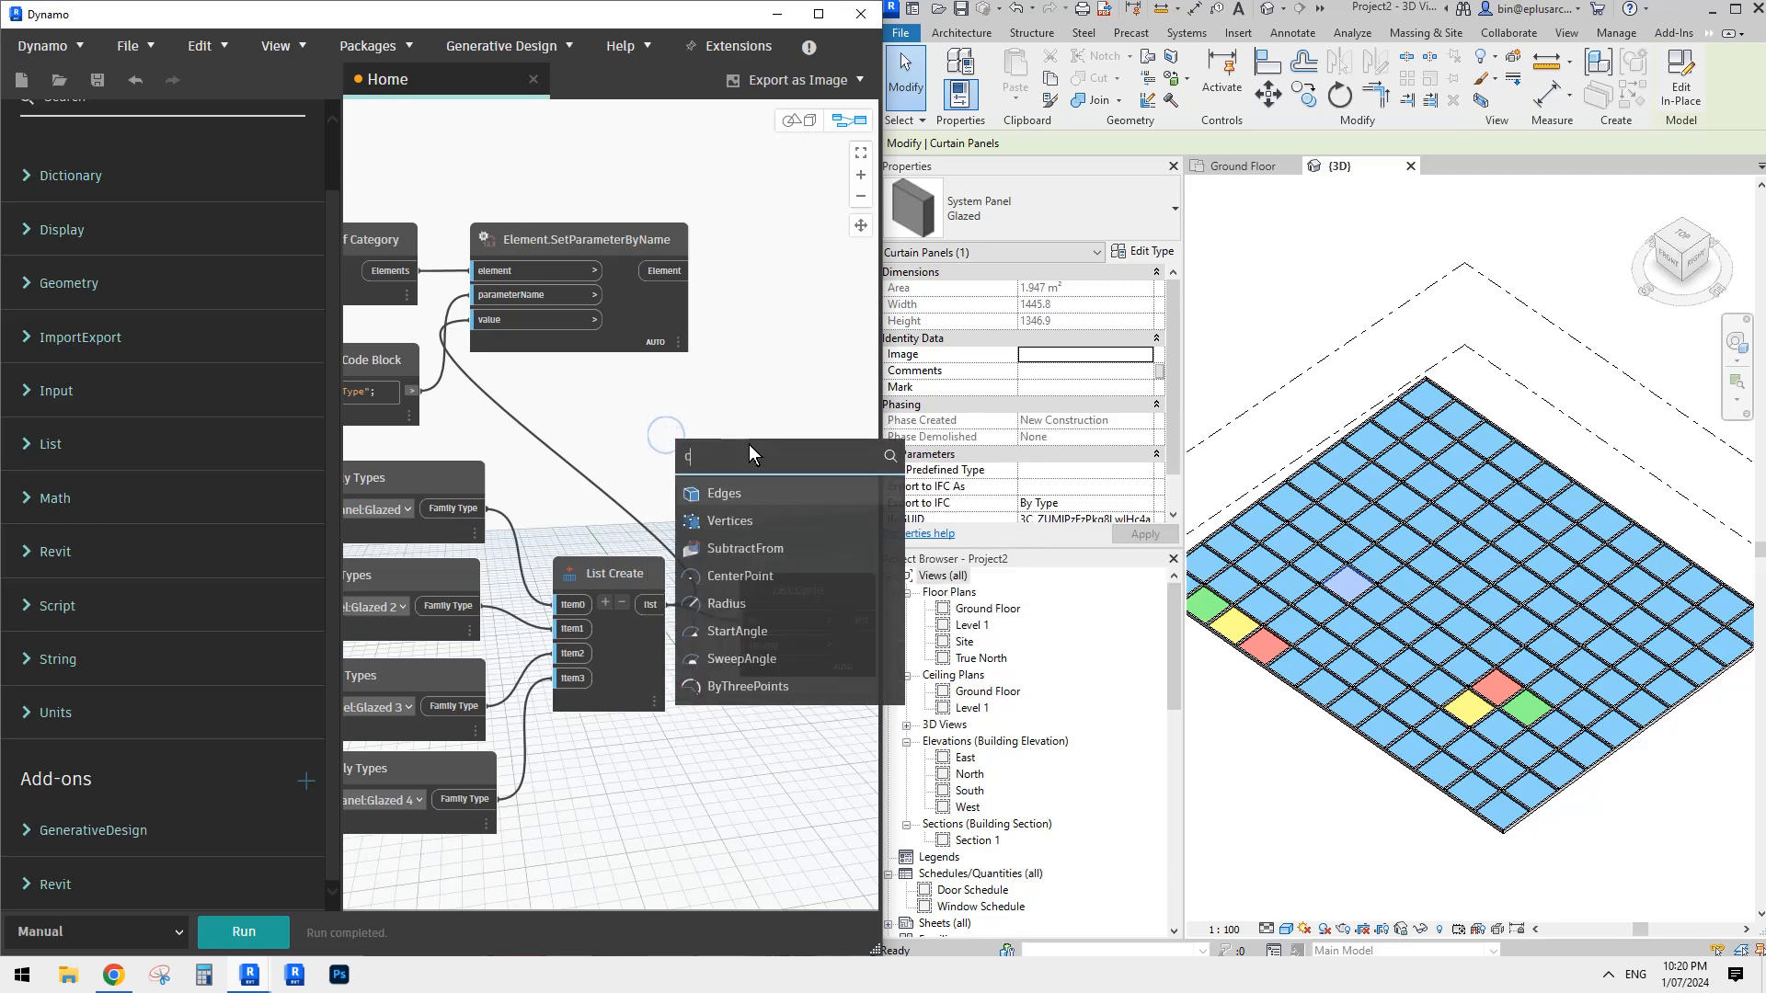
type("ount")
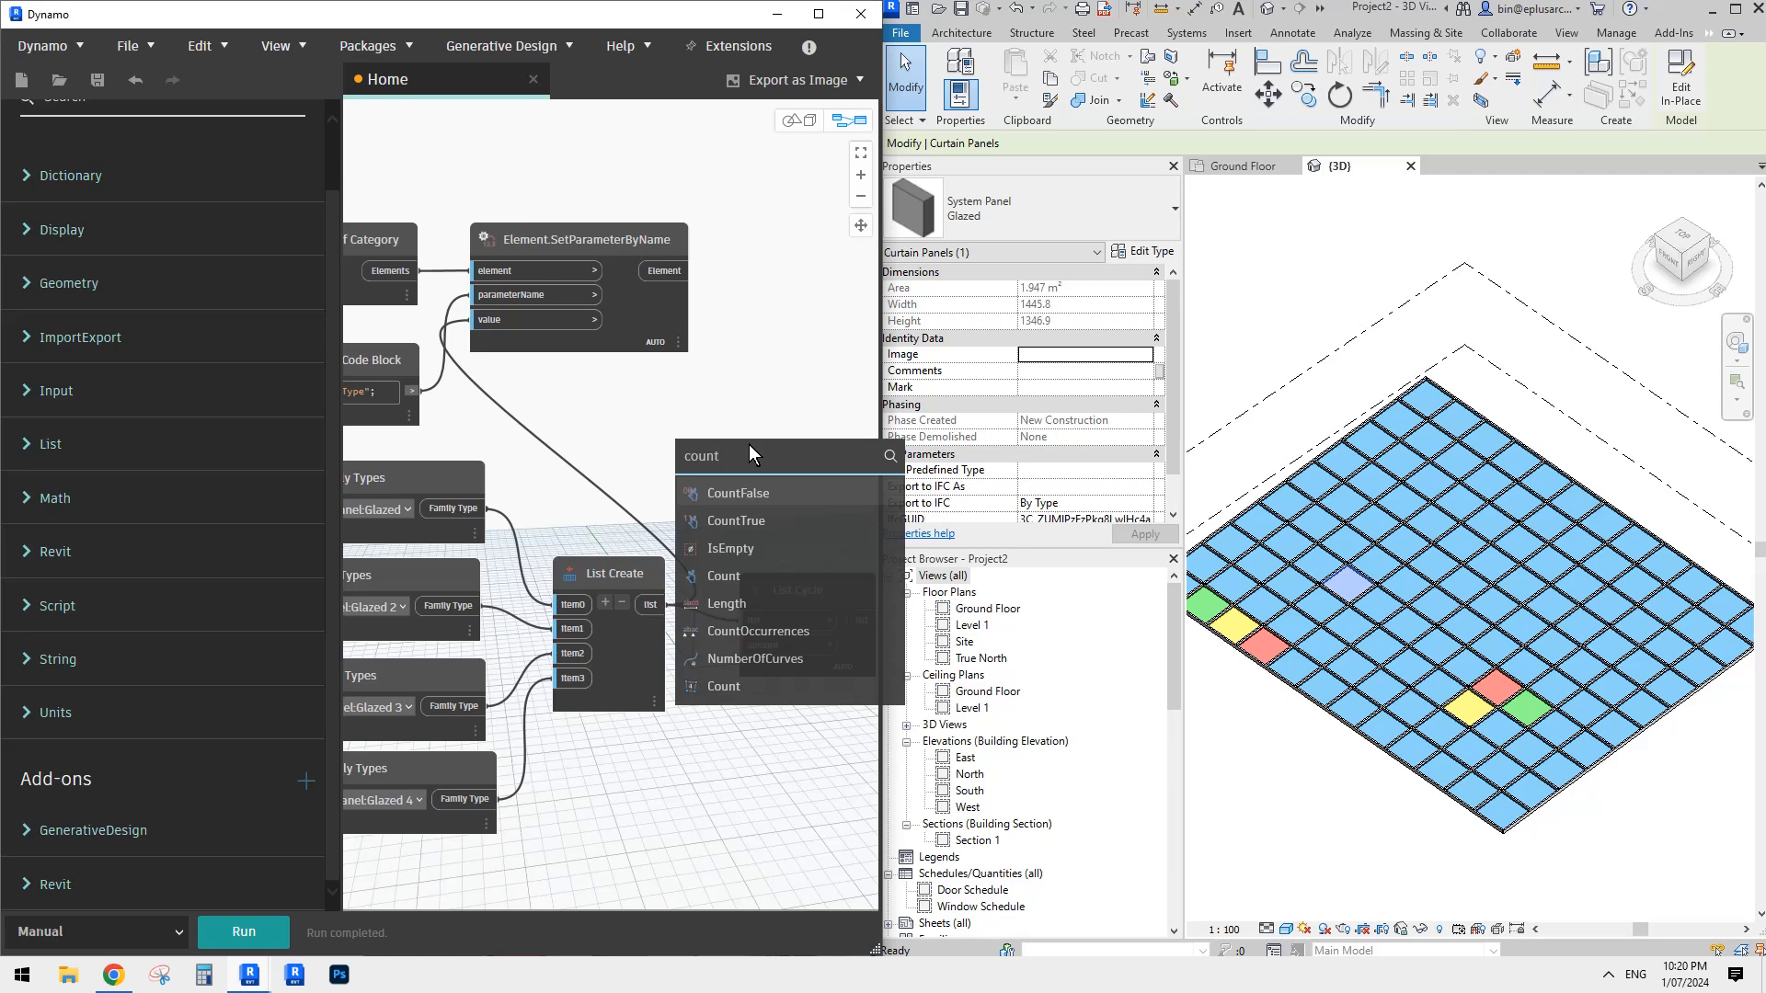
left_click(736, 578)
middle_click_drag(707, 376, 738, 312)
left_click_drag(815, 534, 717, 366)
middle_click_drag(557, 301, 632, 342)
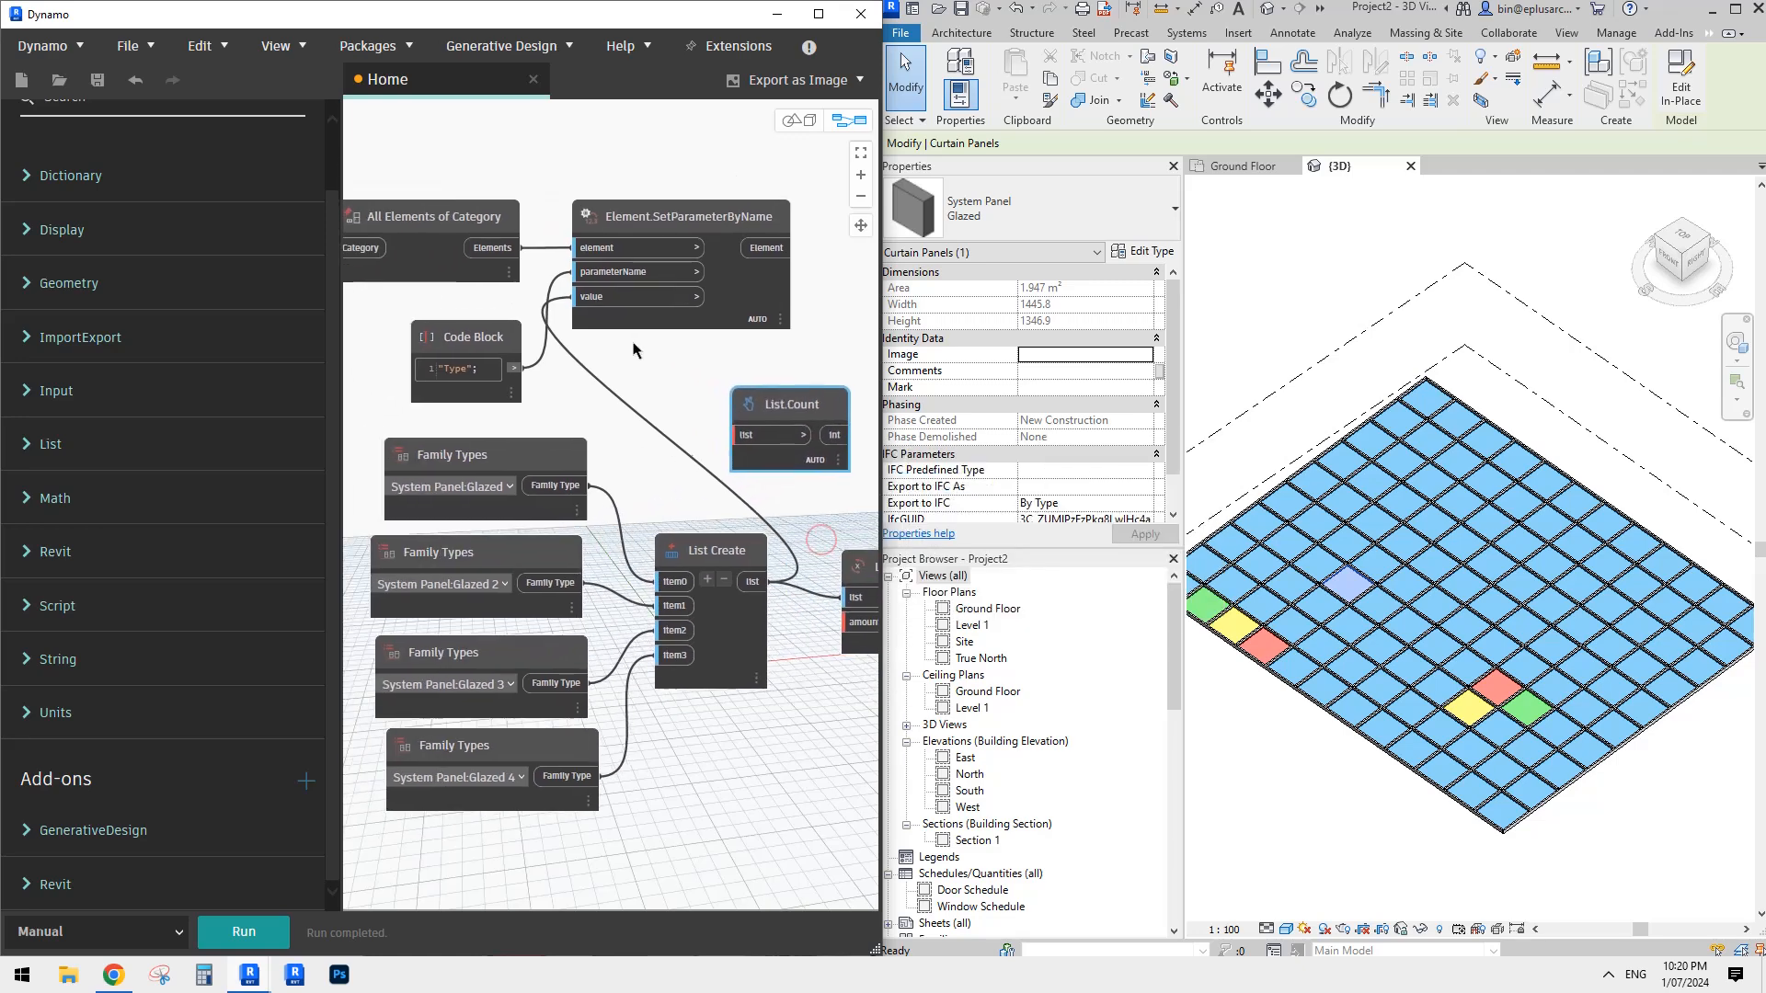
left_click_drag(772, 409, 778, 408)
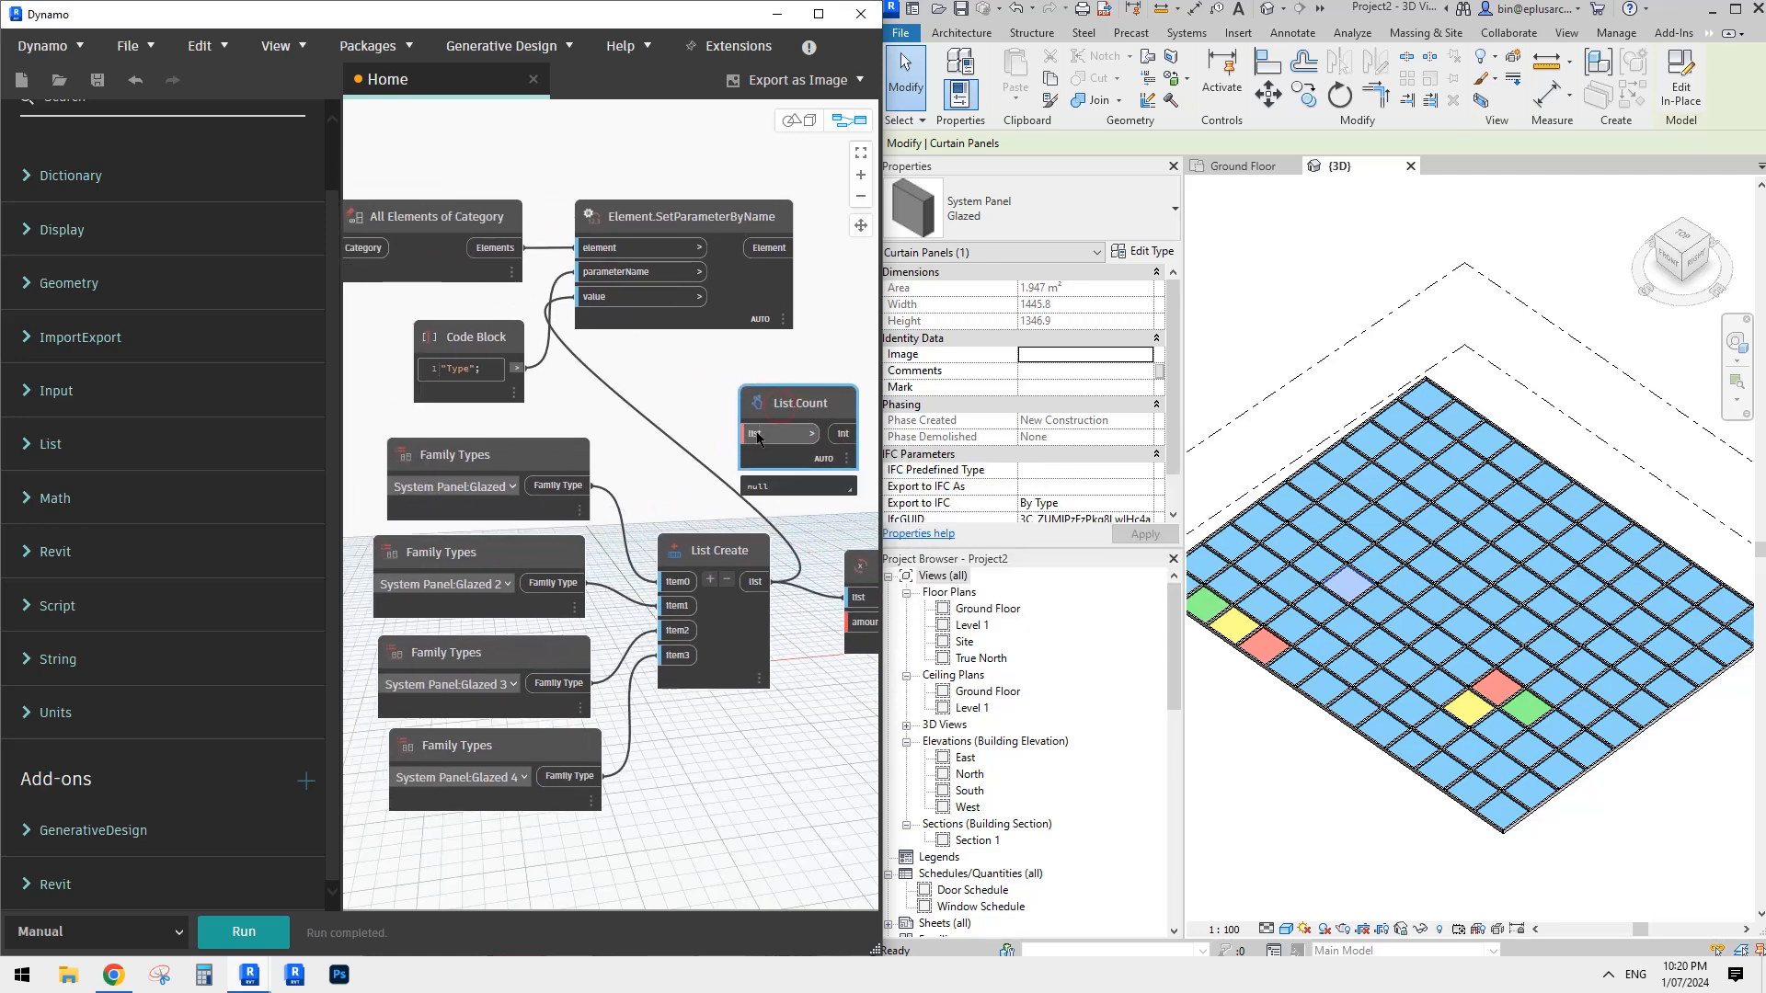
- Connect the Elements output of All Elements of Category to the list input of List.Count
left_click(759, 434)
middle_click_drag(613, 381, 713, 428)
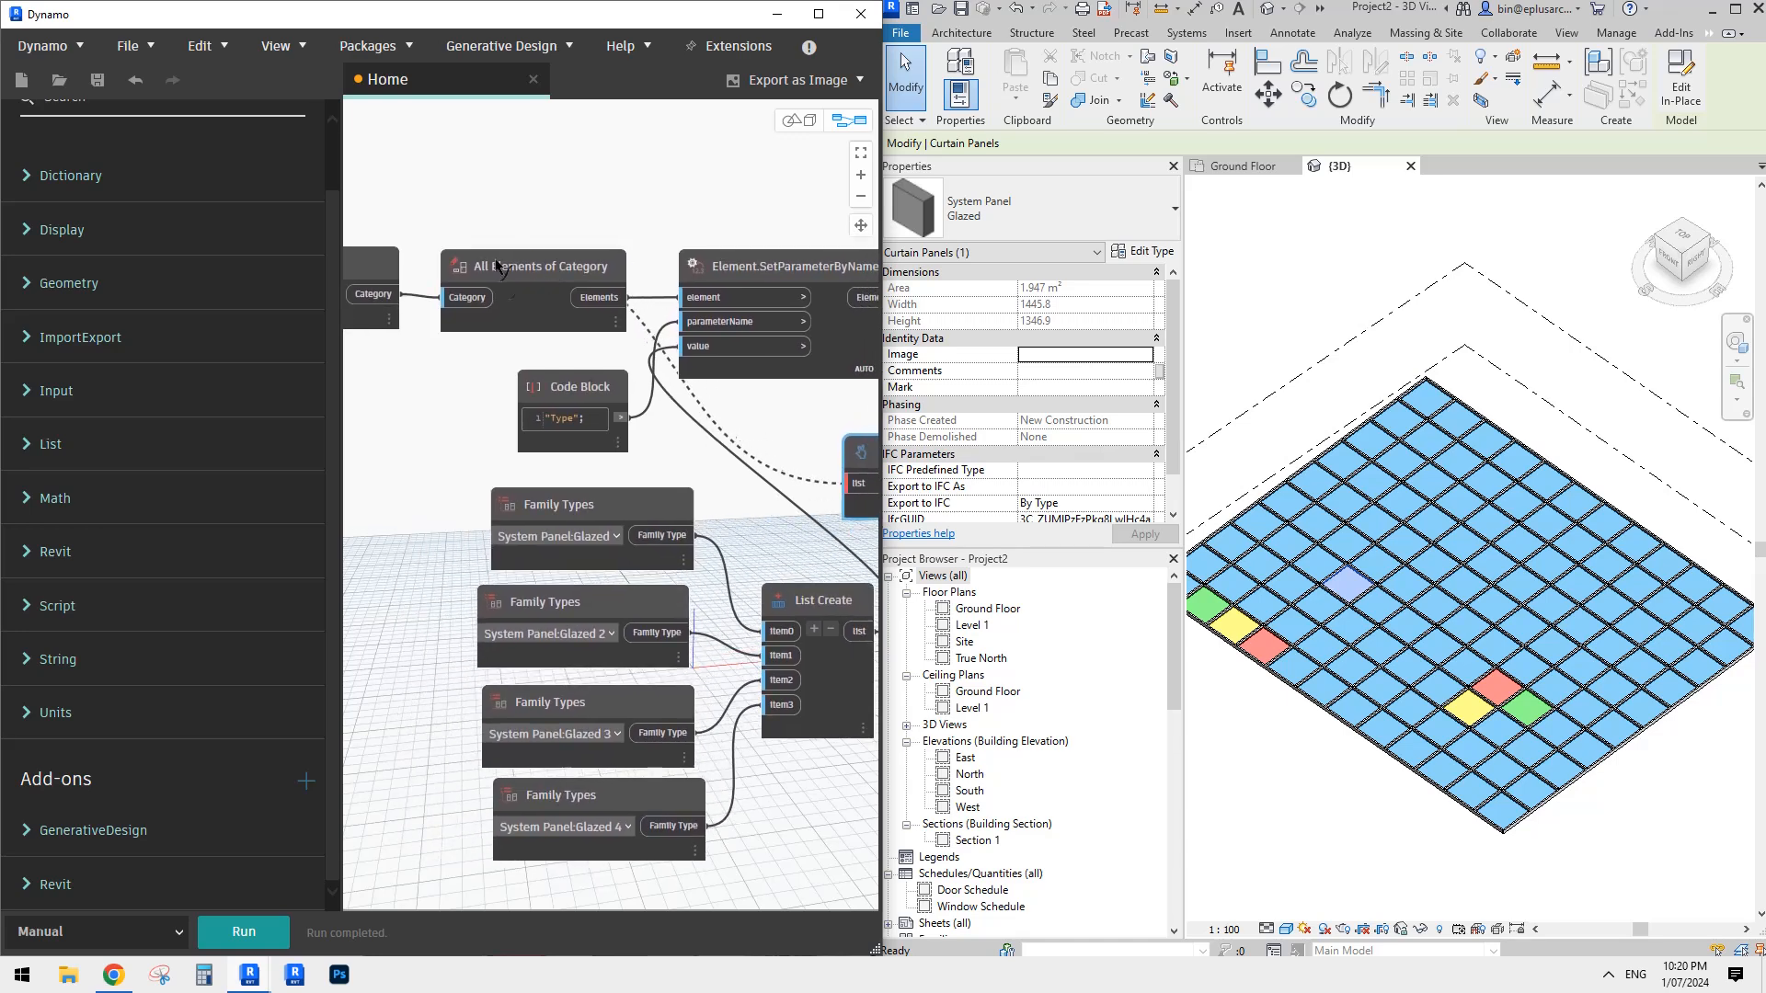
left_click(611, 302)
scroll(611, 302, "down", 2)
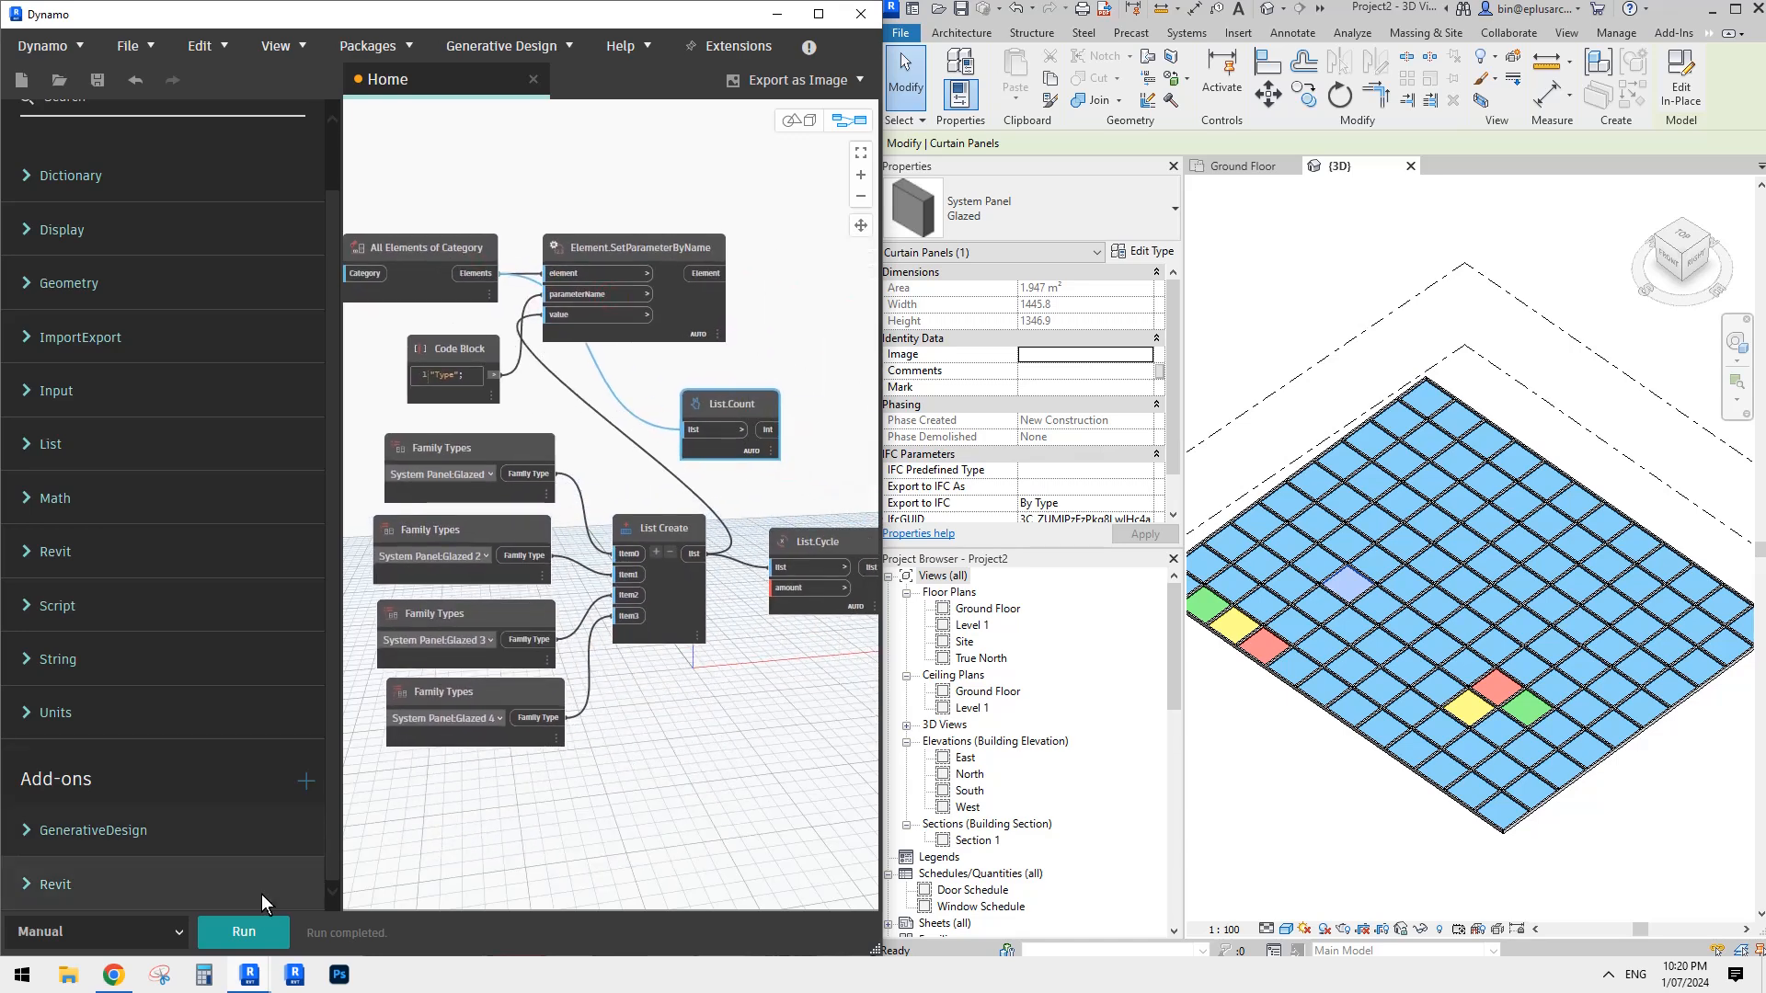
mouse_move(772, 457)
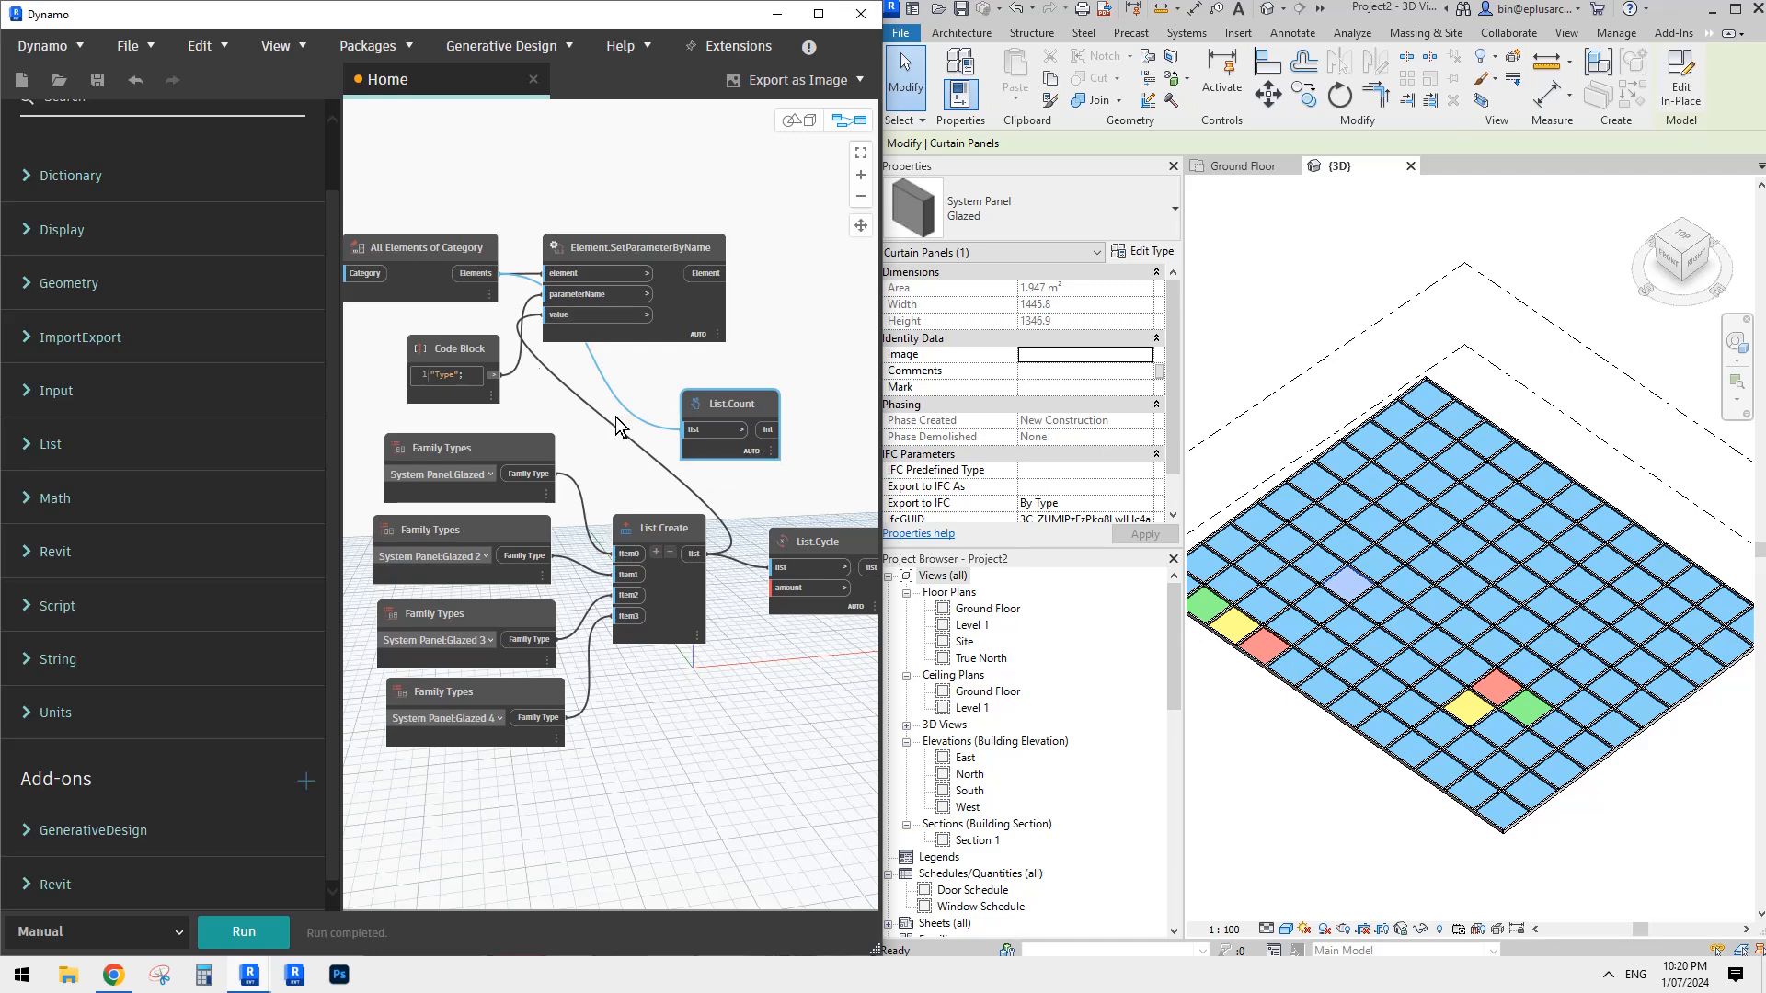
mouse_move(439, 278)
- Move List.Cycle and List.Count slightly apart to make room for another node beside List.Count
middle_click_drag(705, 468, 600, 444)
left_click_drag(553, 498, 560, 515)
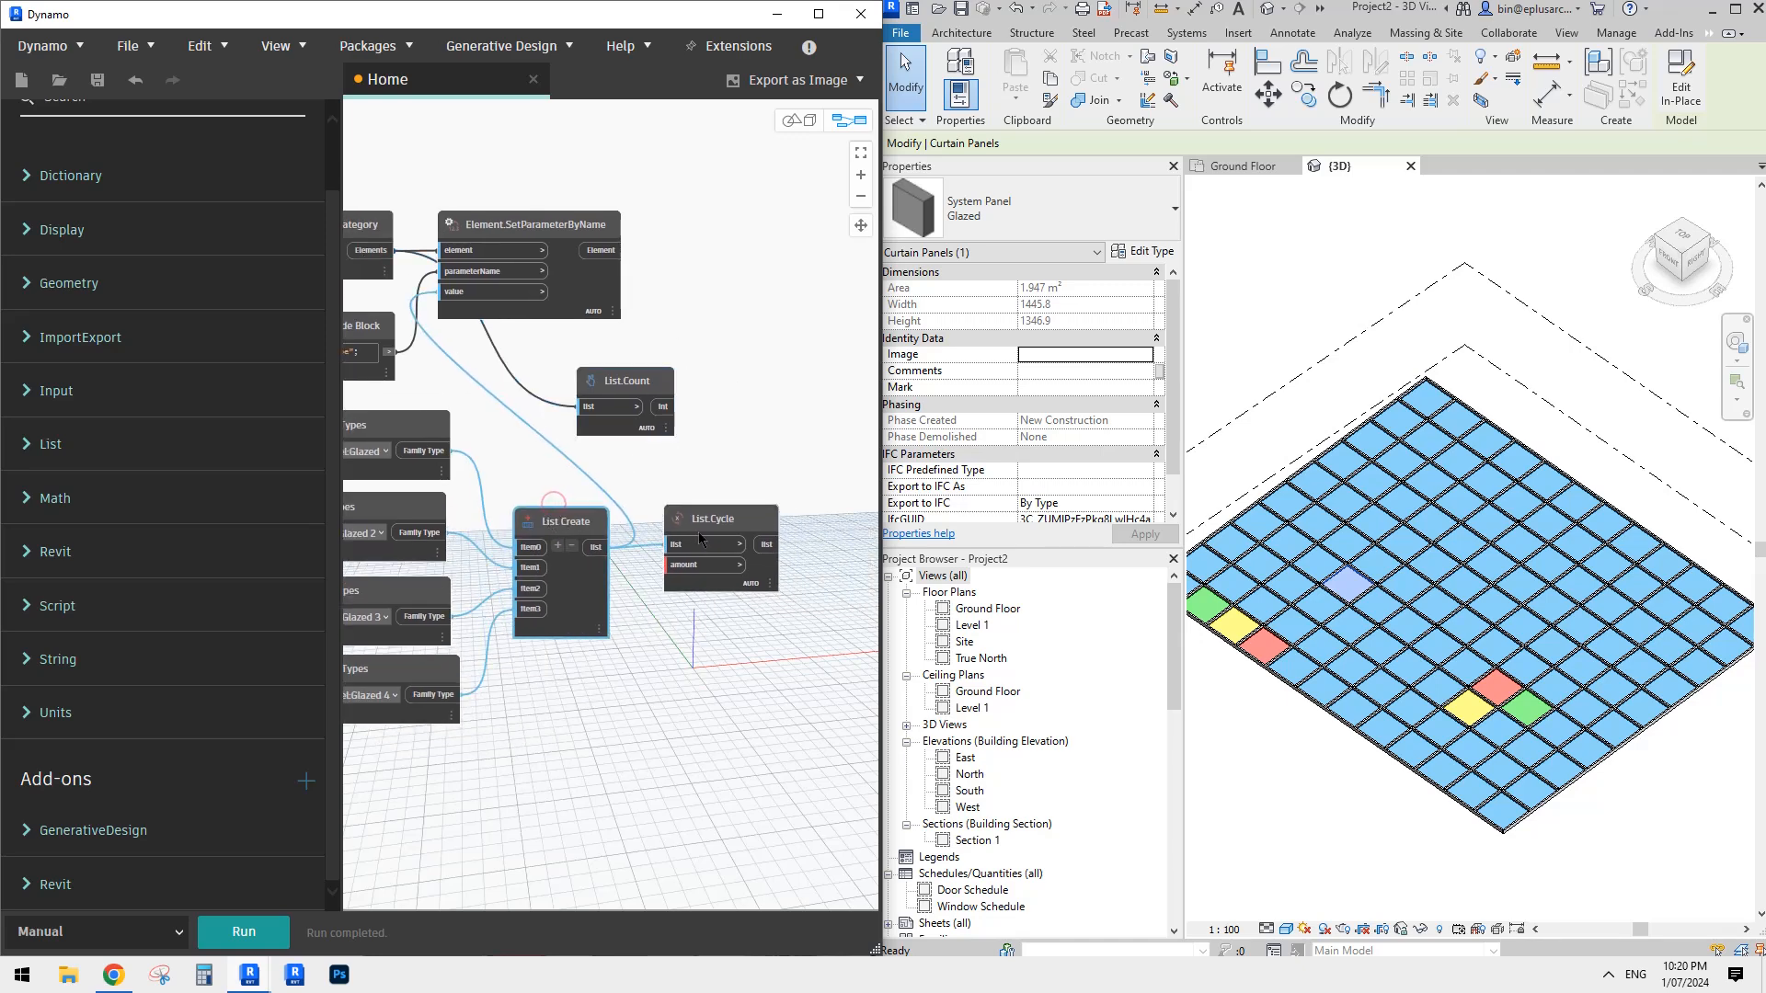
left_click_drag(711, 518, 738, 528)
left_click_drag(636, 378, 618, 375)
- Add a / division node beside List.Count and connect the count output to its x input
right_click(696, 378)
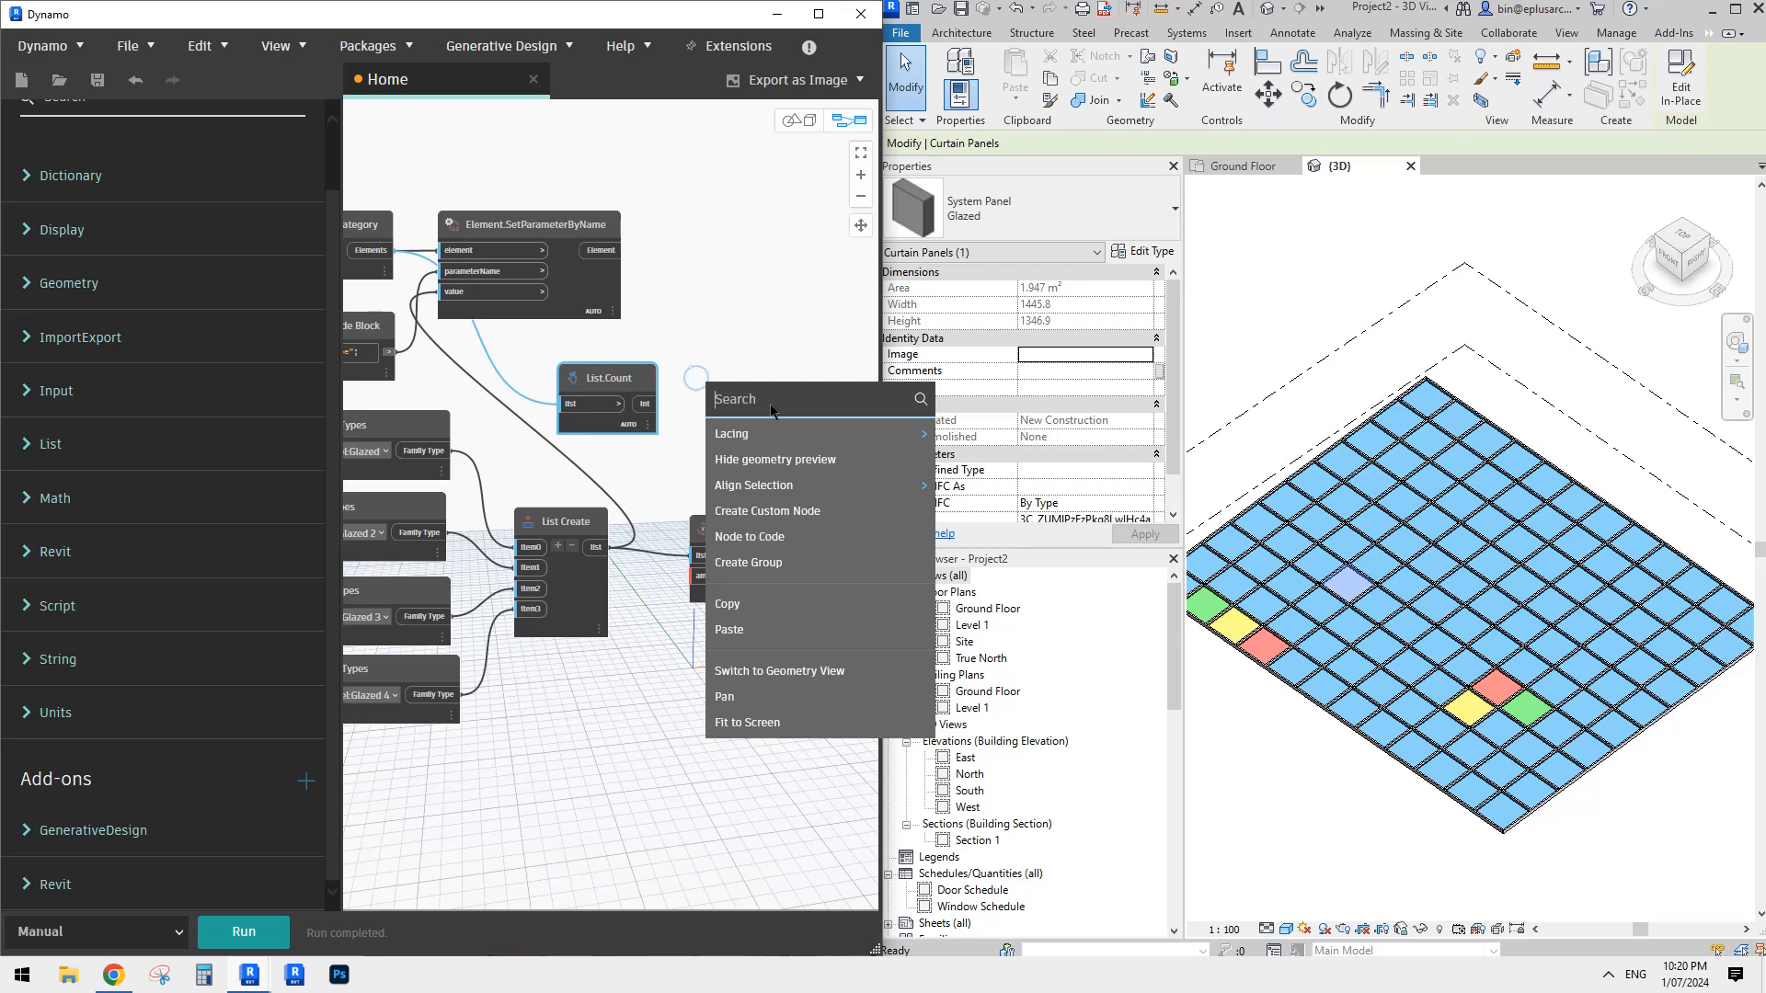
type("/")
left_click(751, 438)
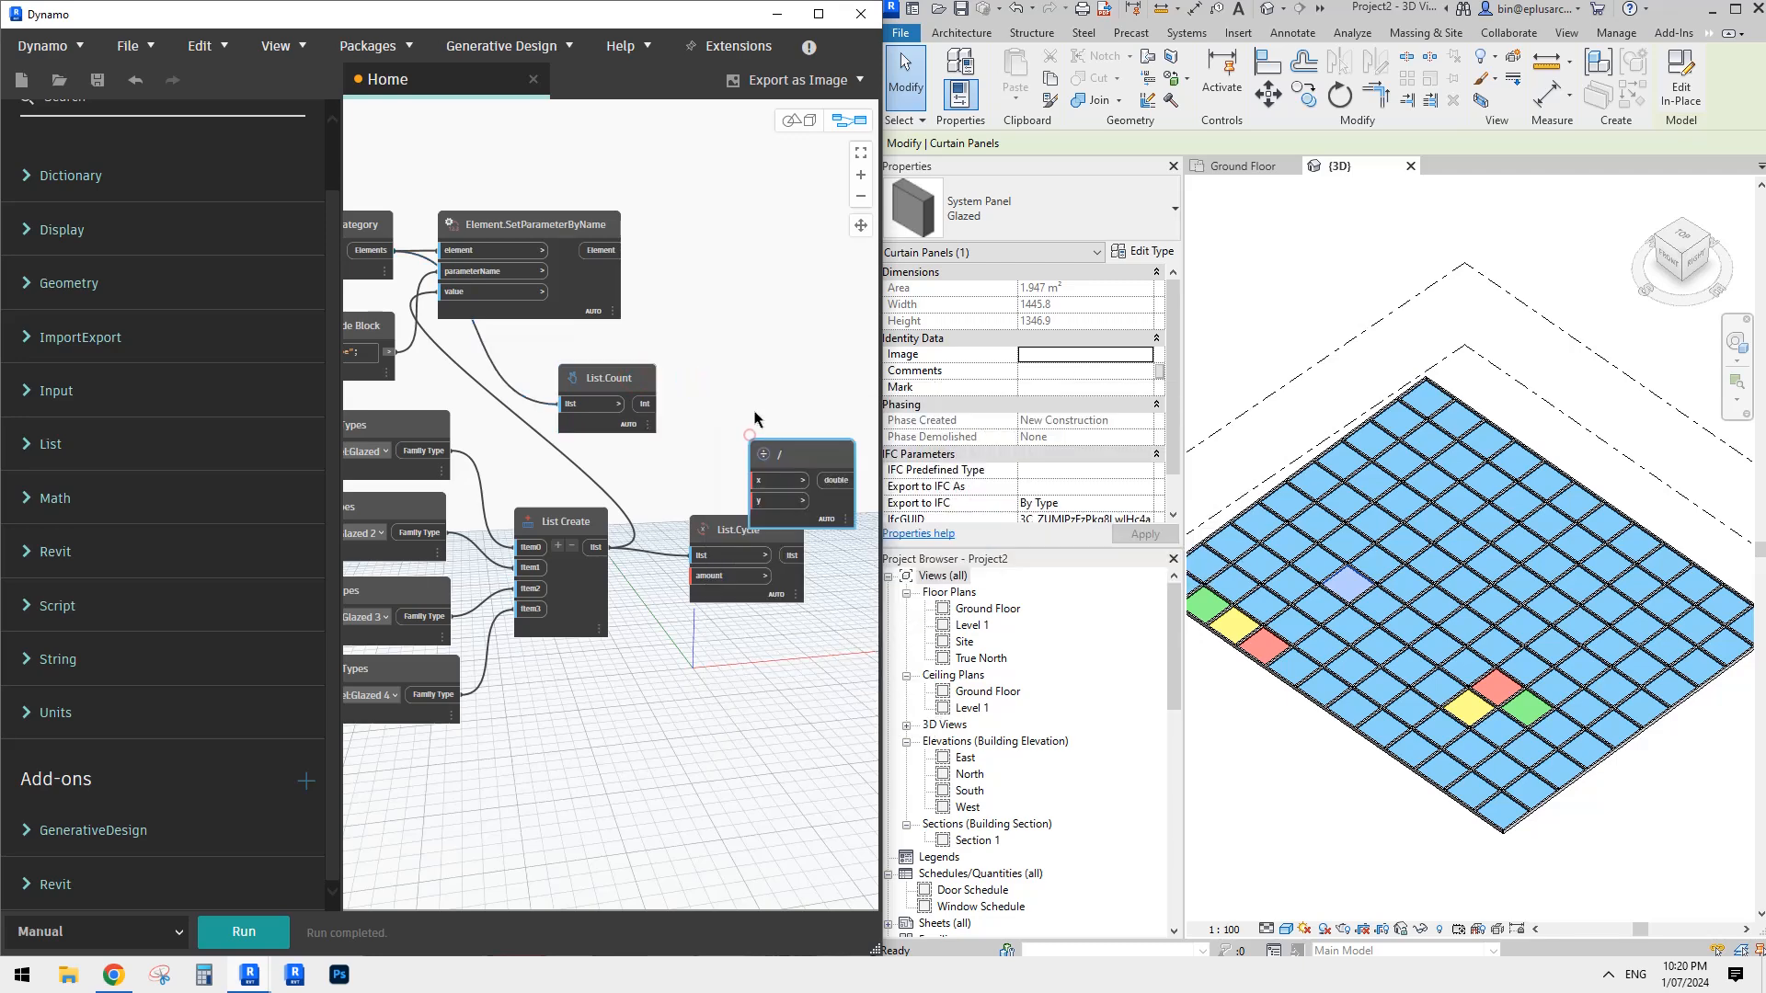
left_click_drag(729, 381, 729, 375)
left_click(721, 399)
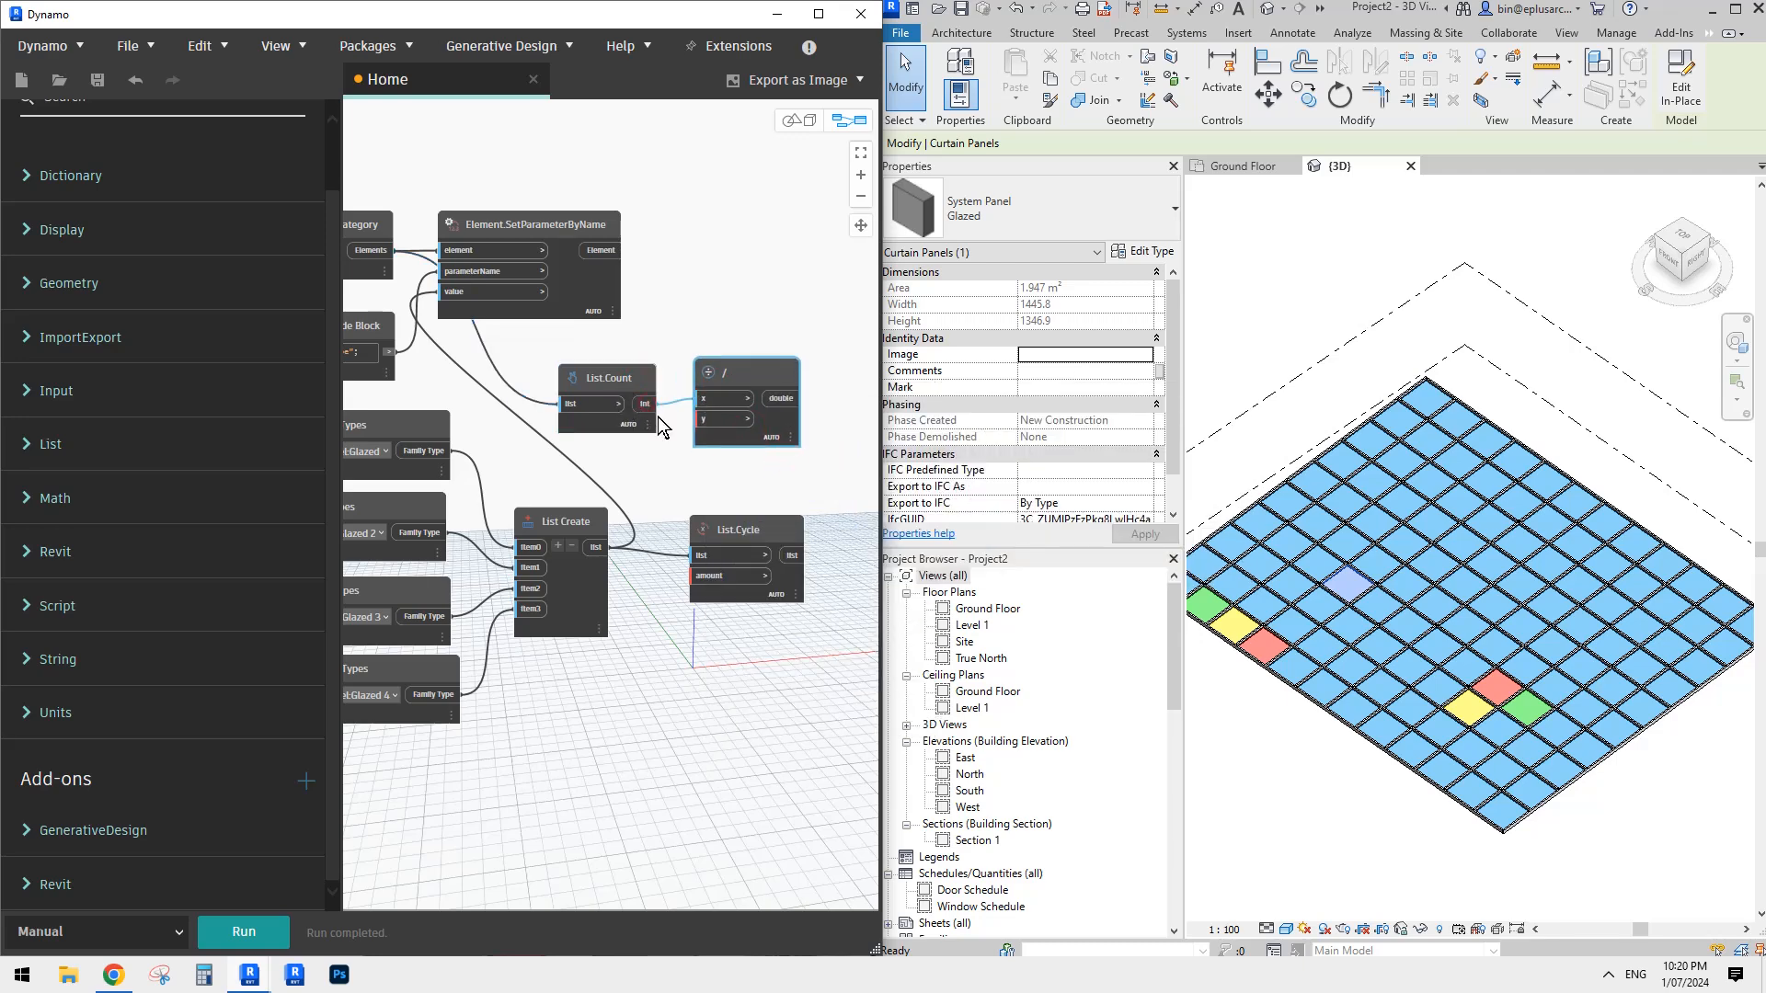
- Add a Code Block containing 4; below List.Count and connect it to the y input of the division node
left_click(661, 464)
double_click(657, 469)
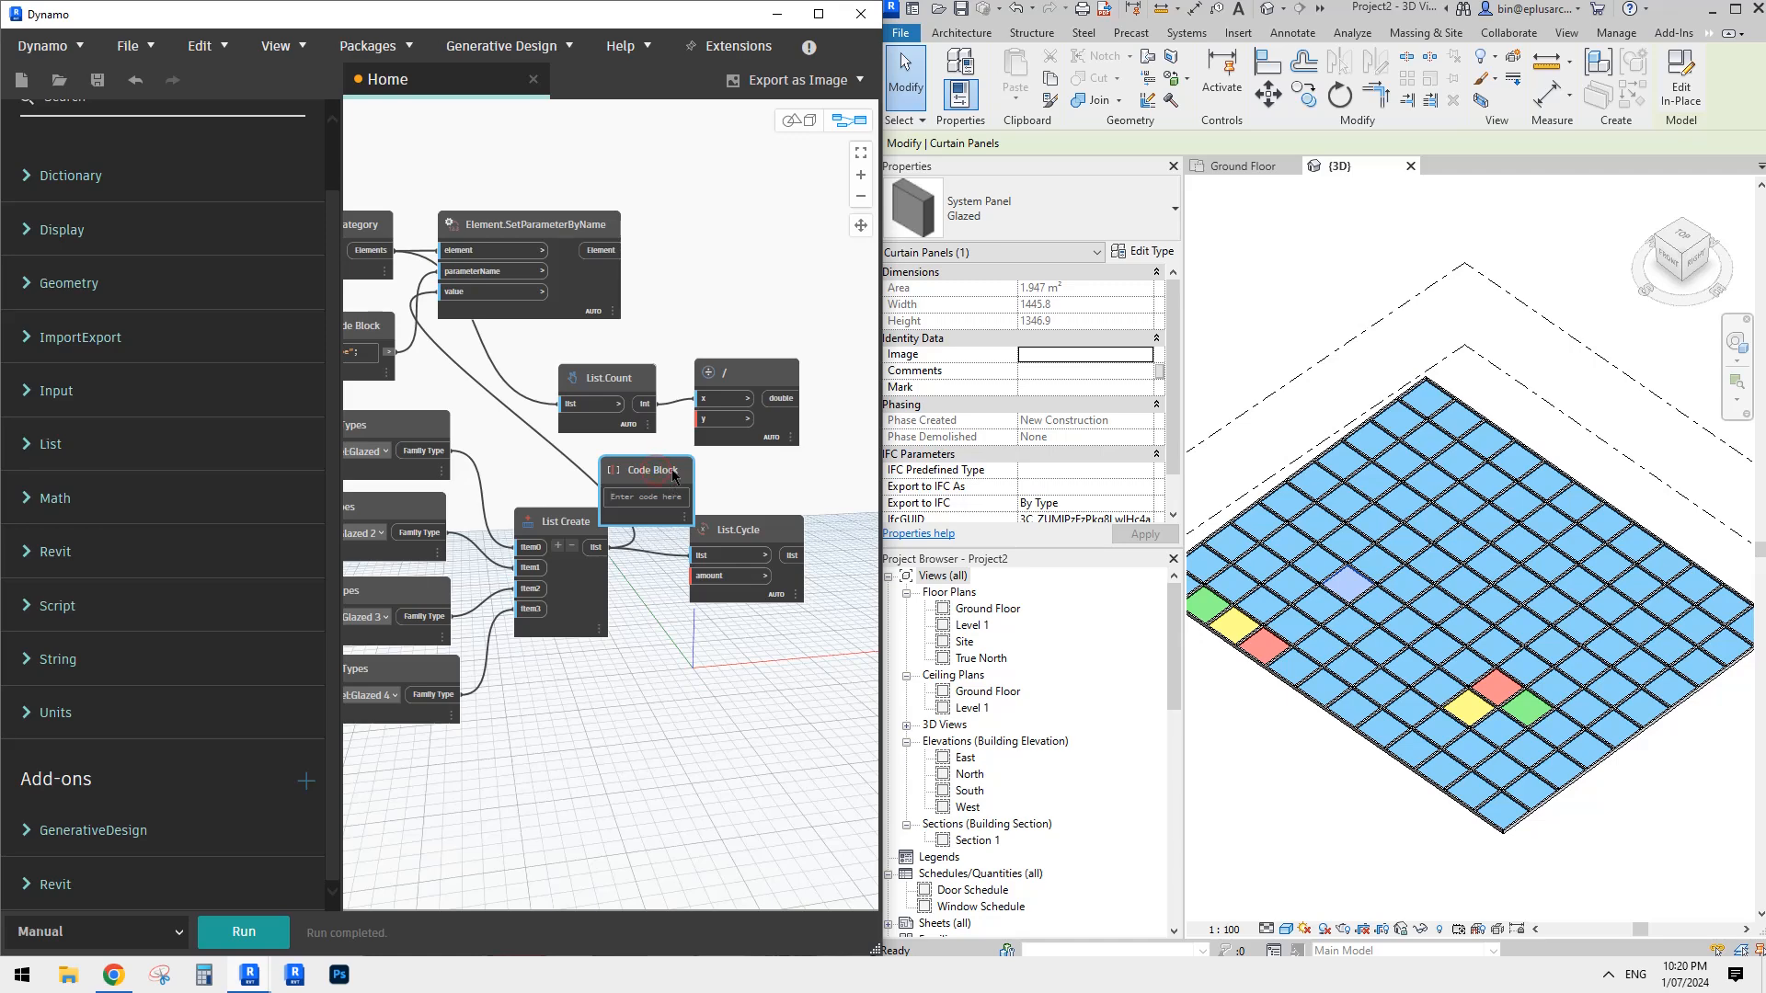
type("4;")
left_click(718, 497)
left_click(687, 495)
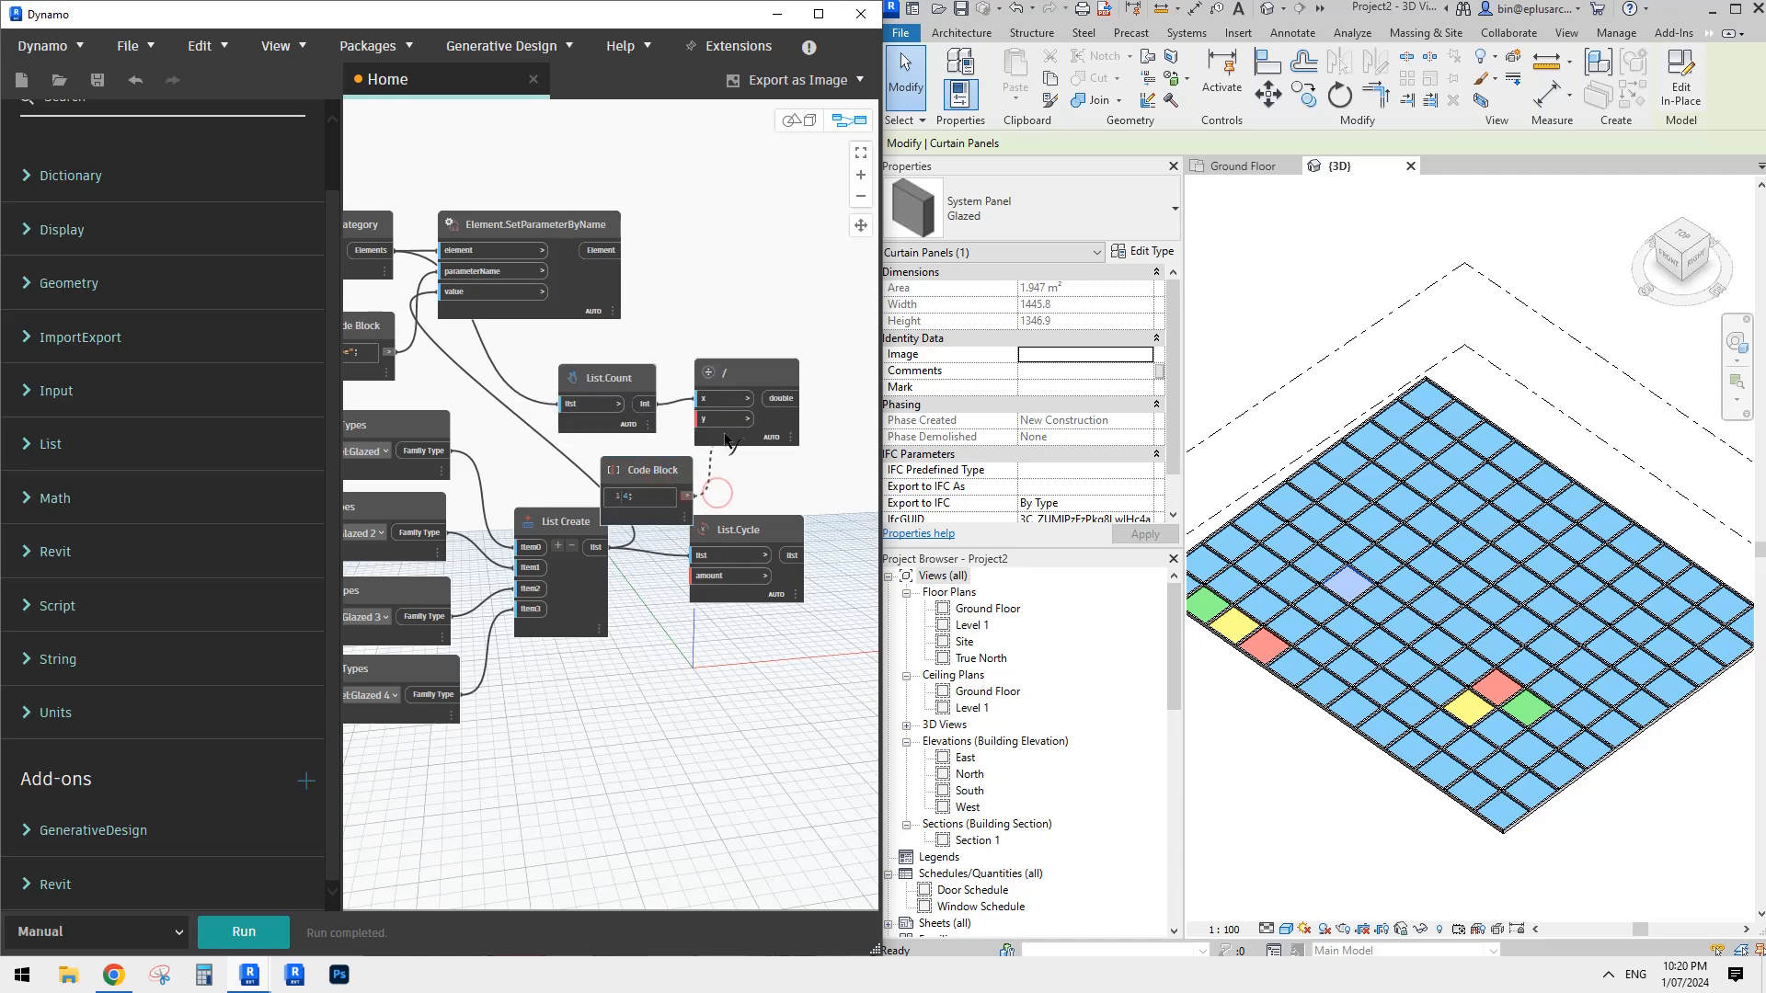
- Shift the List.Count, division and 4; Code Block nodes upward, clear of List Create and List.Cycle
middle_click_drag(777, 527, 726, 498)
left_click_drag(625, 439, 614, 424)
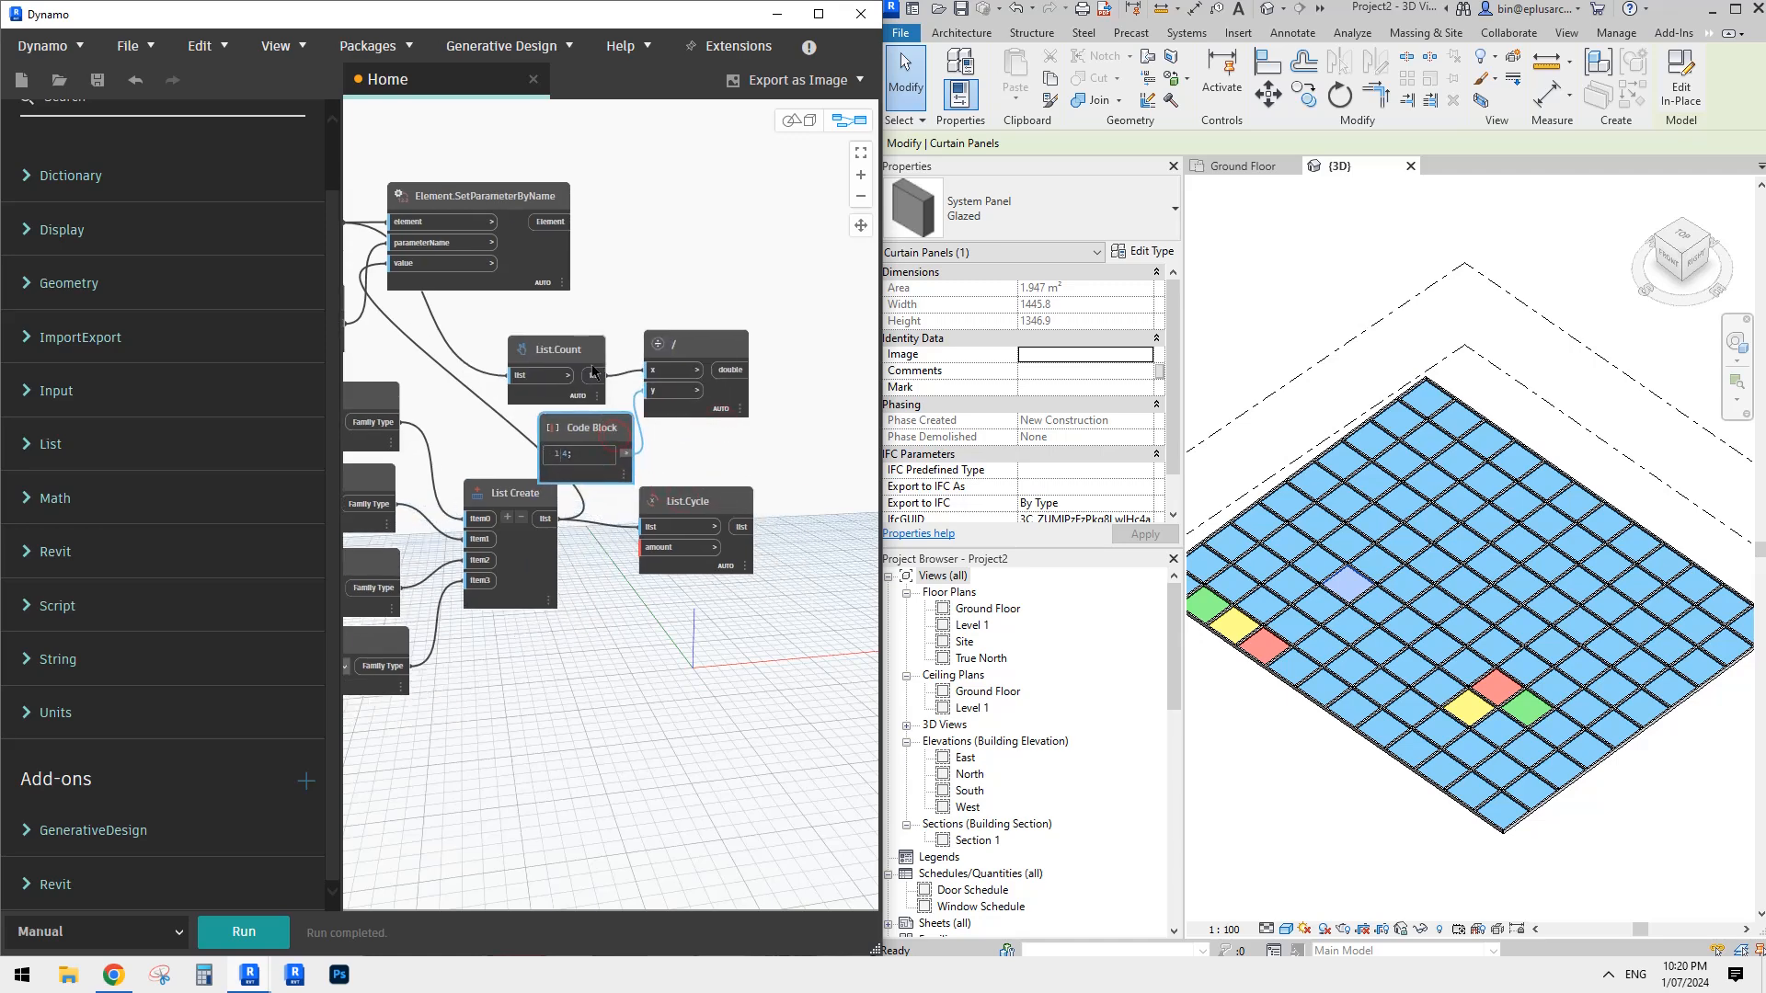
left_click_drag(565, 340, 548, 309)
left_click_drag(673, 346, 674, 327)
left_click_drag(596, 423, 602, 402)
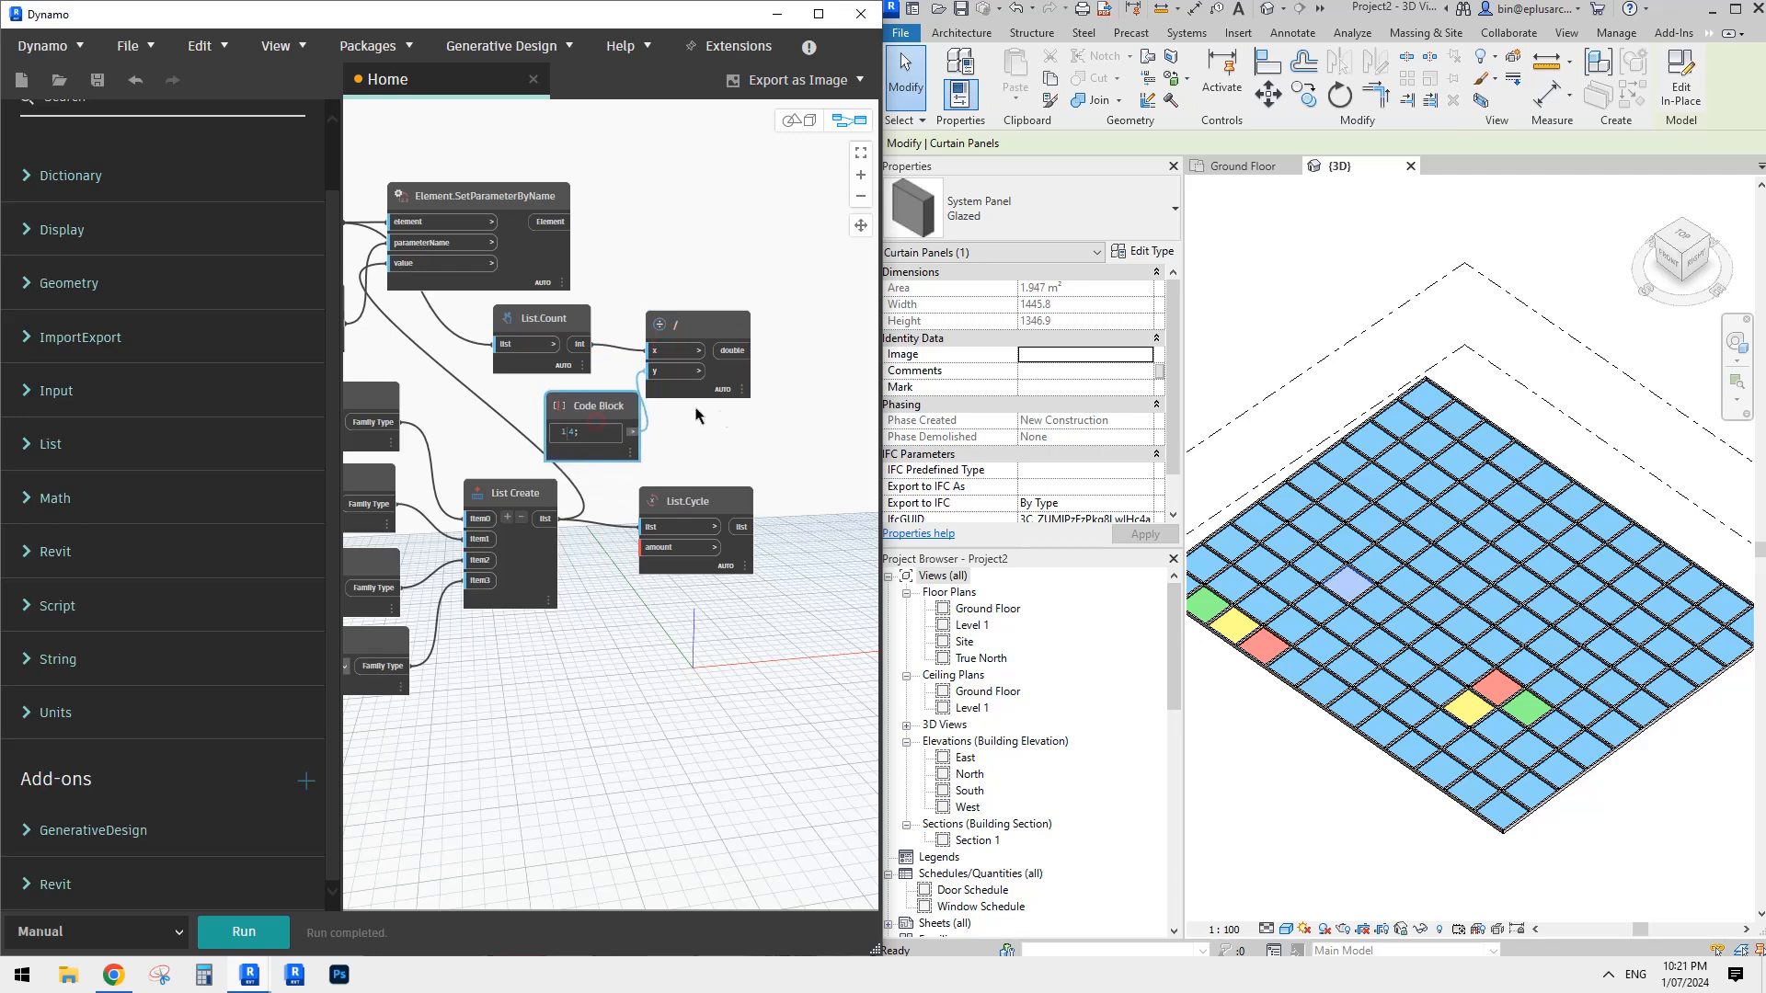
- Connect the division node's output to the amount input of List.Cycle and space out the surrounding nodes
middle_click_drag(697, 413, 663, 409)
left_click_drag(648, 498, 752, 506)
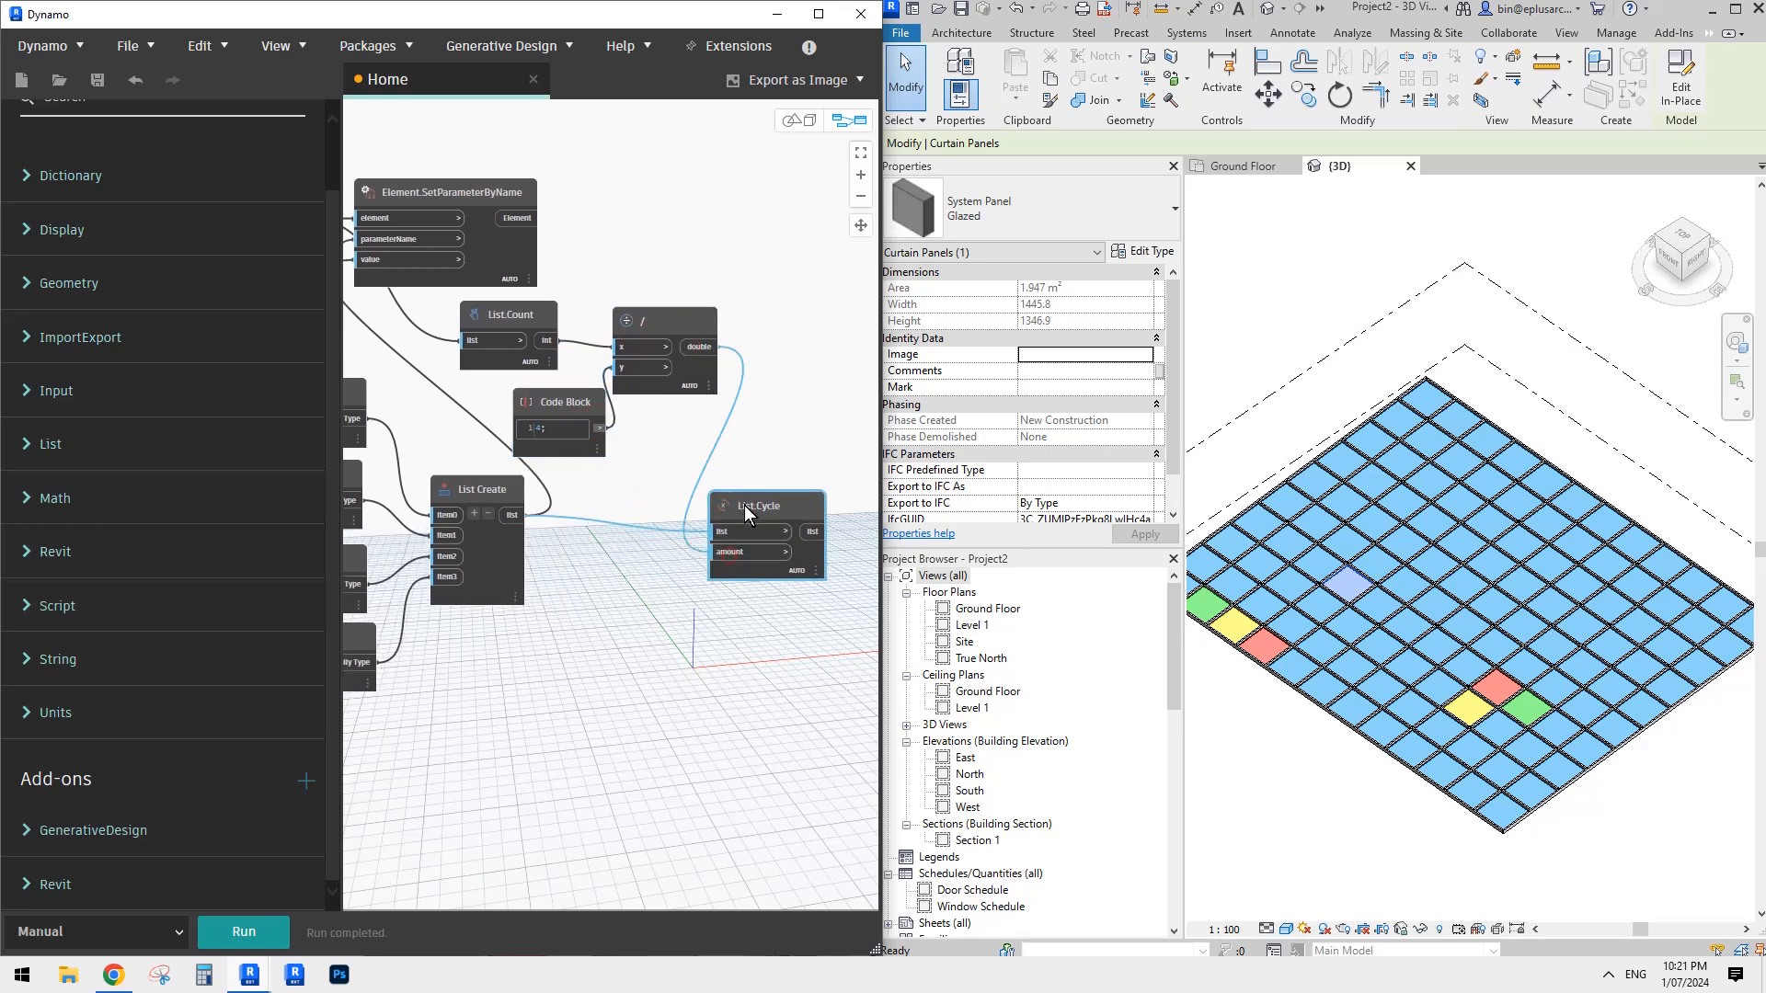
left_click_drag(685, 322, 716, 354)
left_click_drag(497, 486, 488, 496)
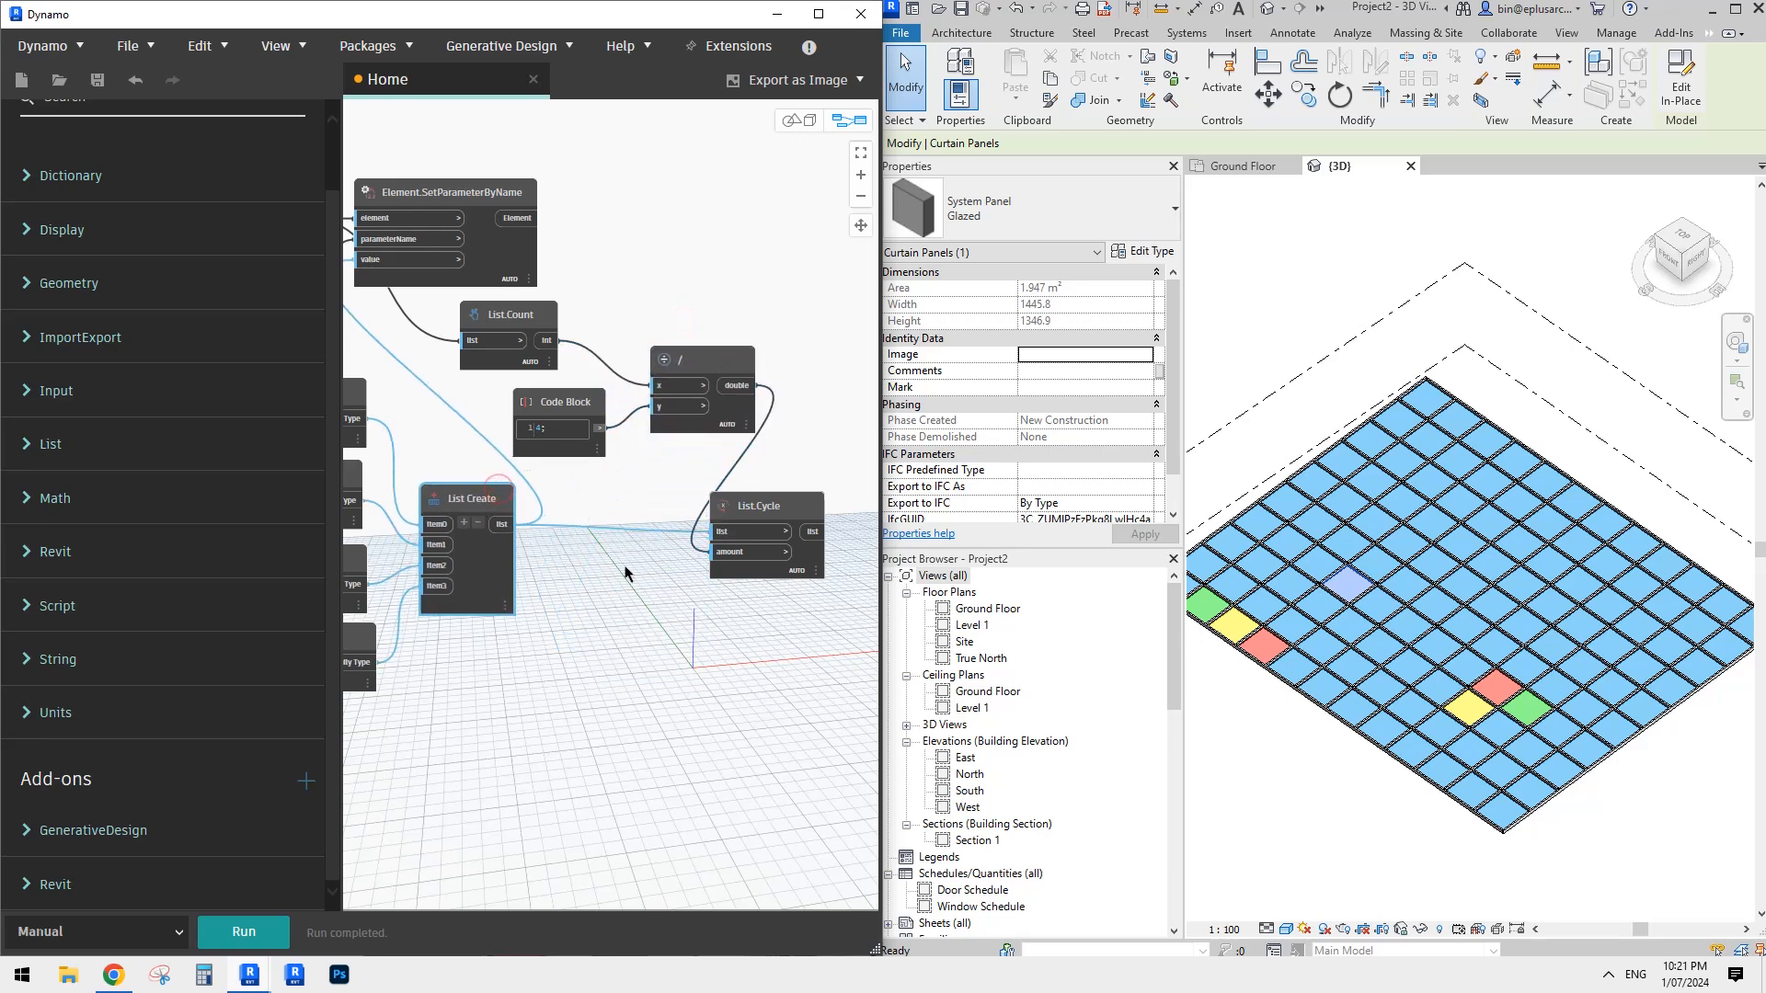
middle_click_drag(625, 565, 569, 576)
left_click_drag(676, 529, 692, 523)
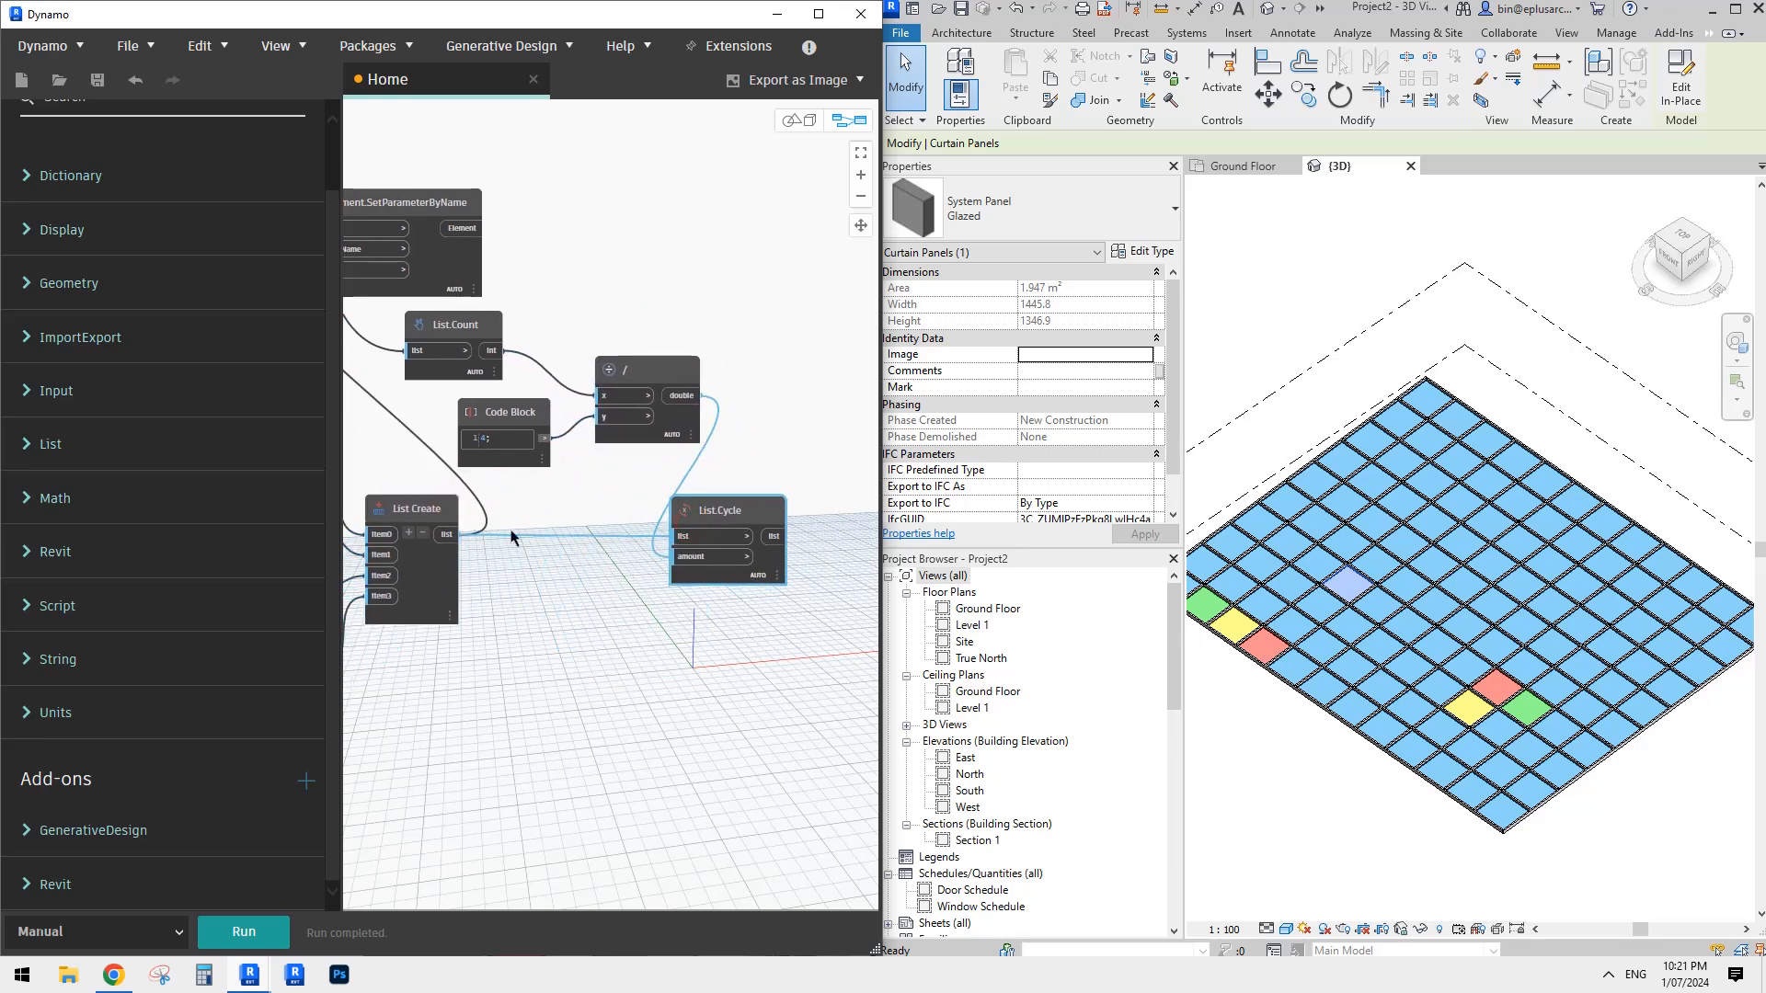
middle_click_drag(587, 583, 528, 589)
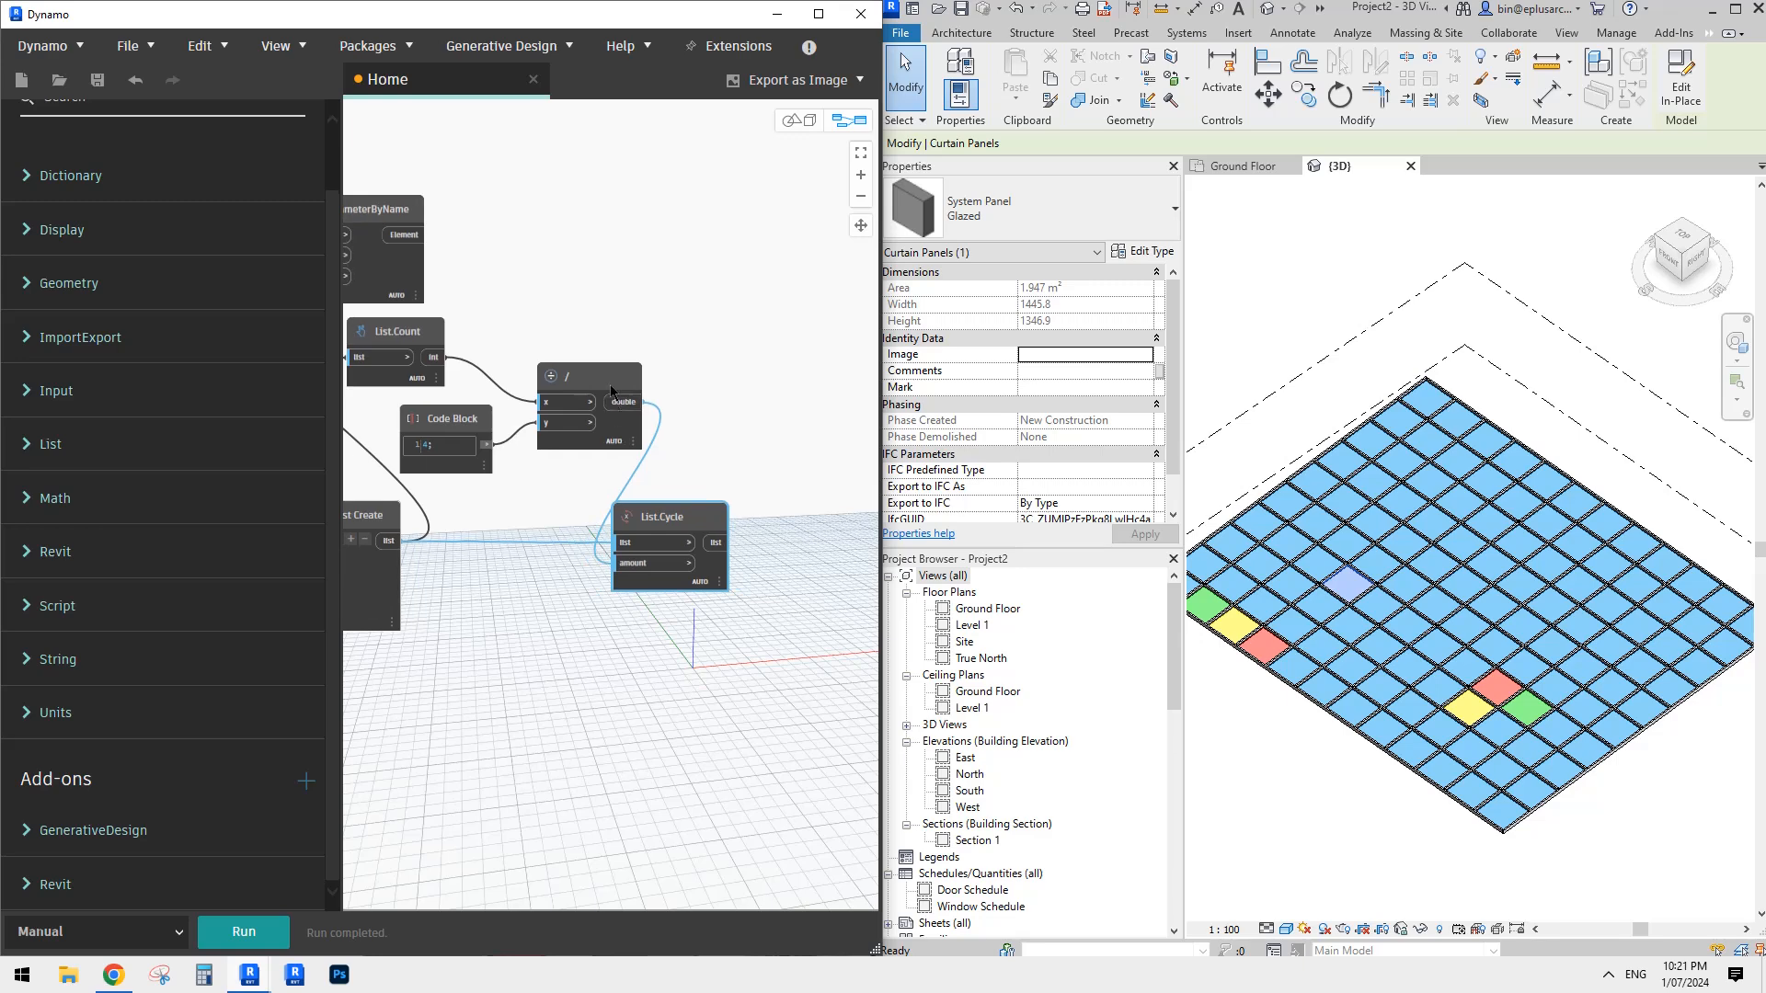
left_click_drag(614, 379, 608, 379)
scroll(708, 459, "down", 2)
scroll(762, 543, "down", 1)
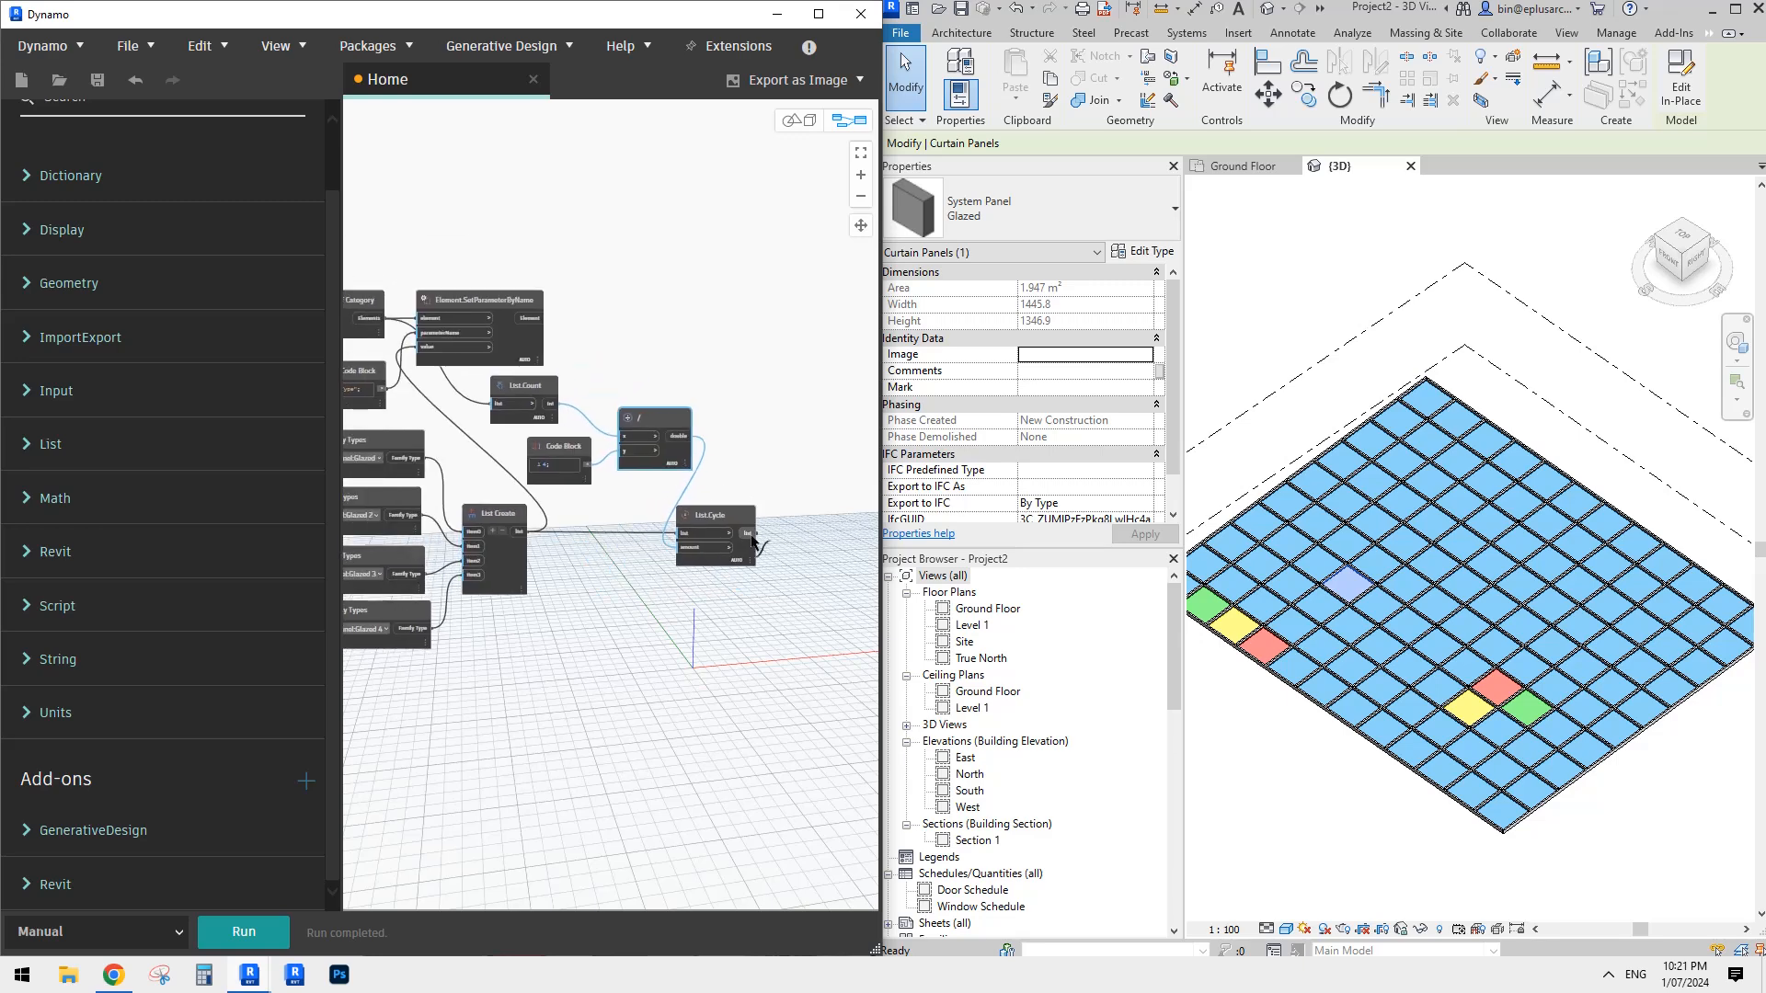
- Connect the List.Cycle output to the value input of Element.SetParameterByName and run the graph
left_click_drag(752, 538, 470, 286)
scroll(471, 286, "up", 4)
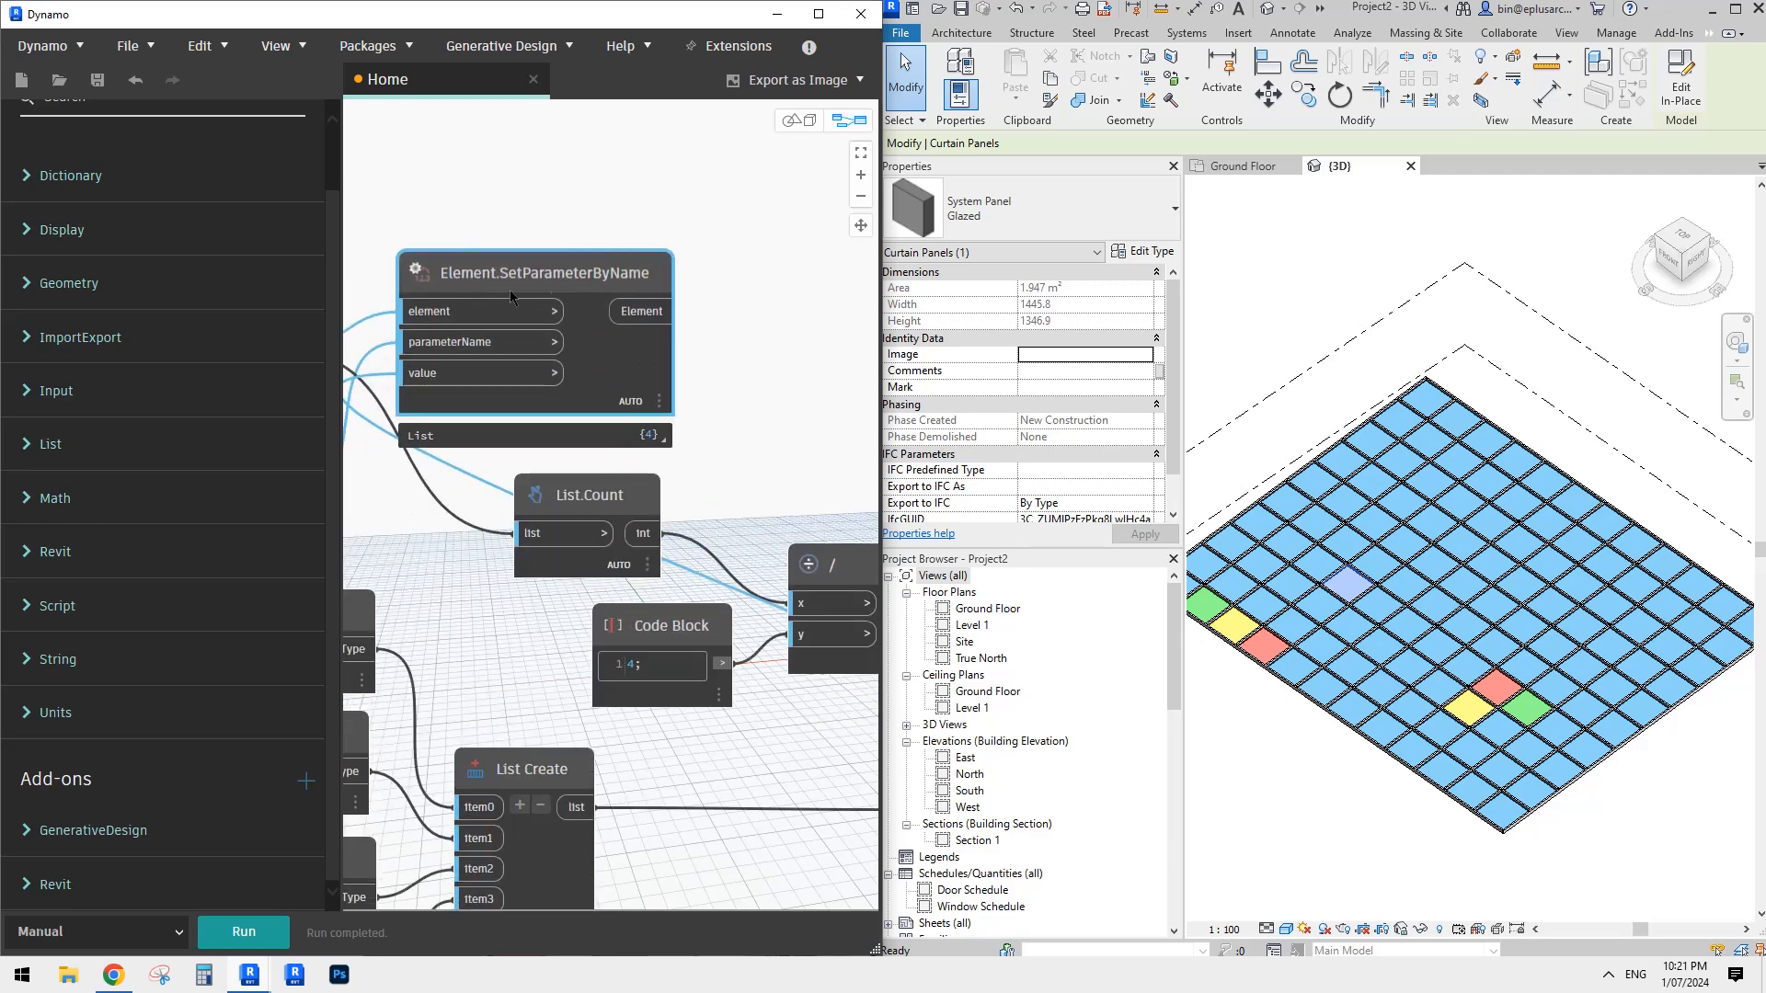
scroll(418, 388, "down", 3)
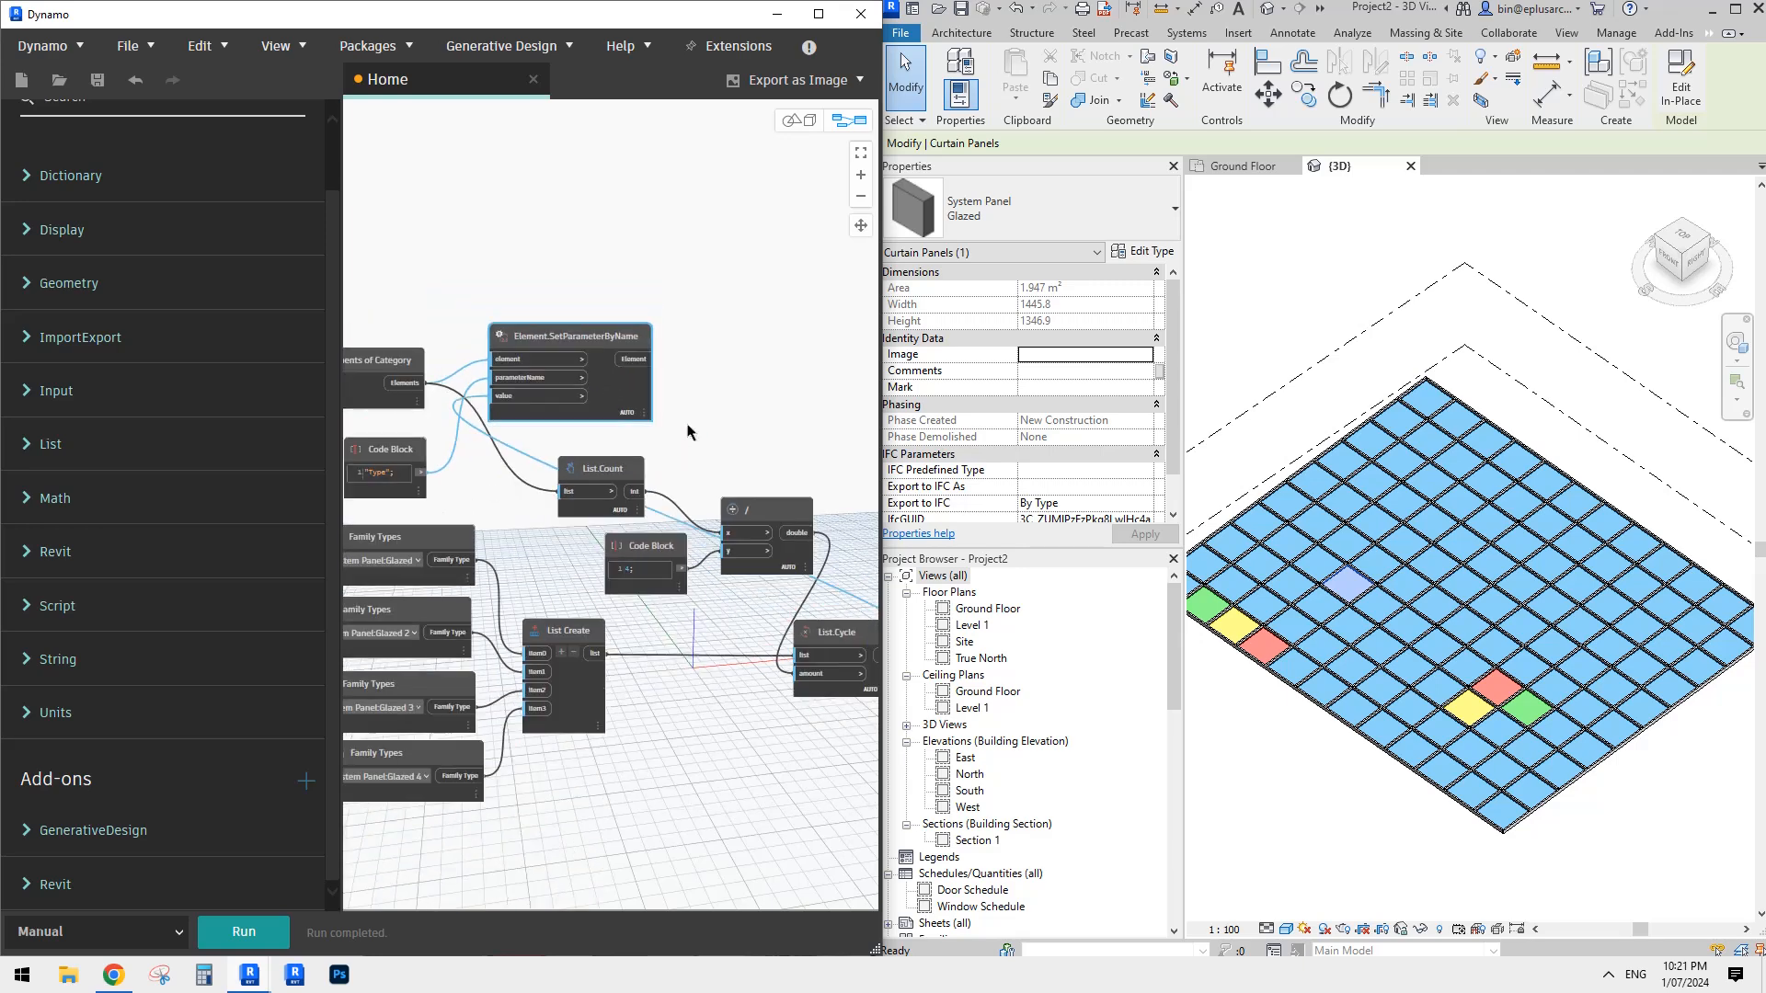
left_click(262, 929)
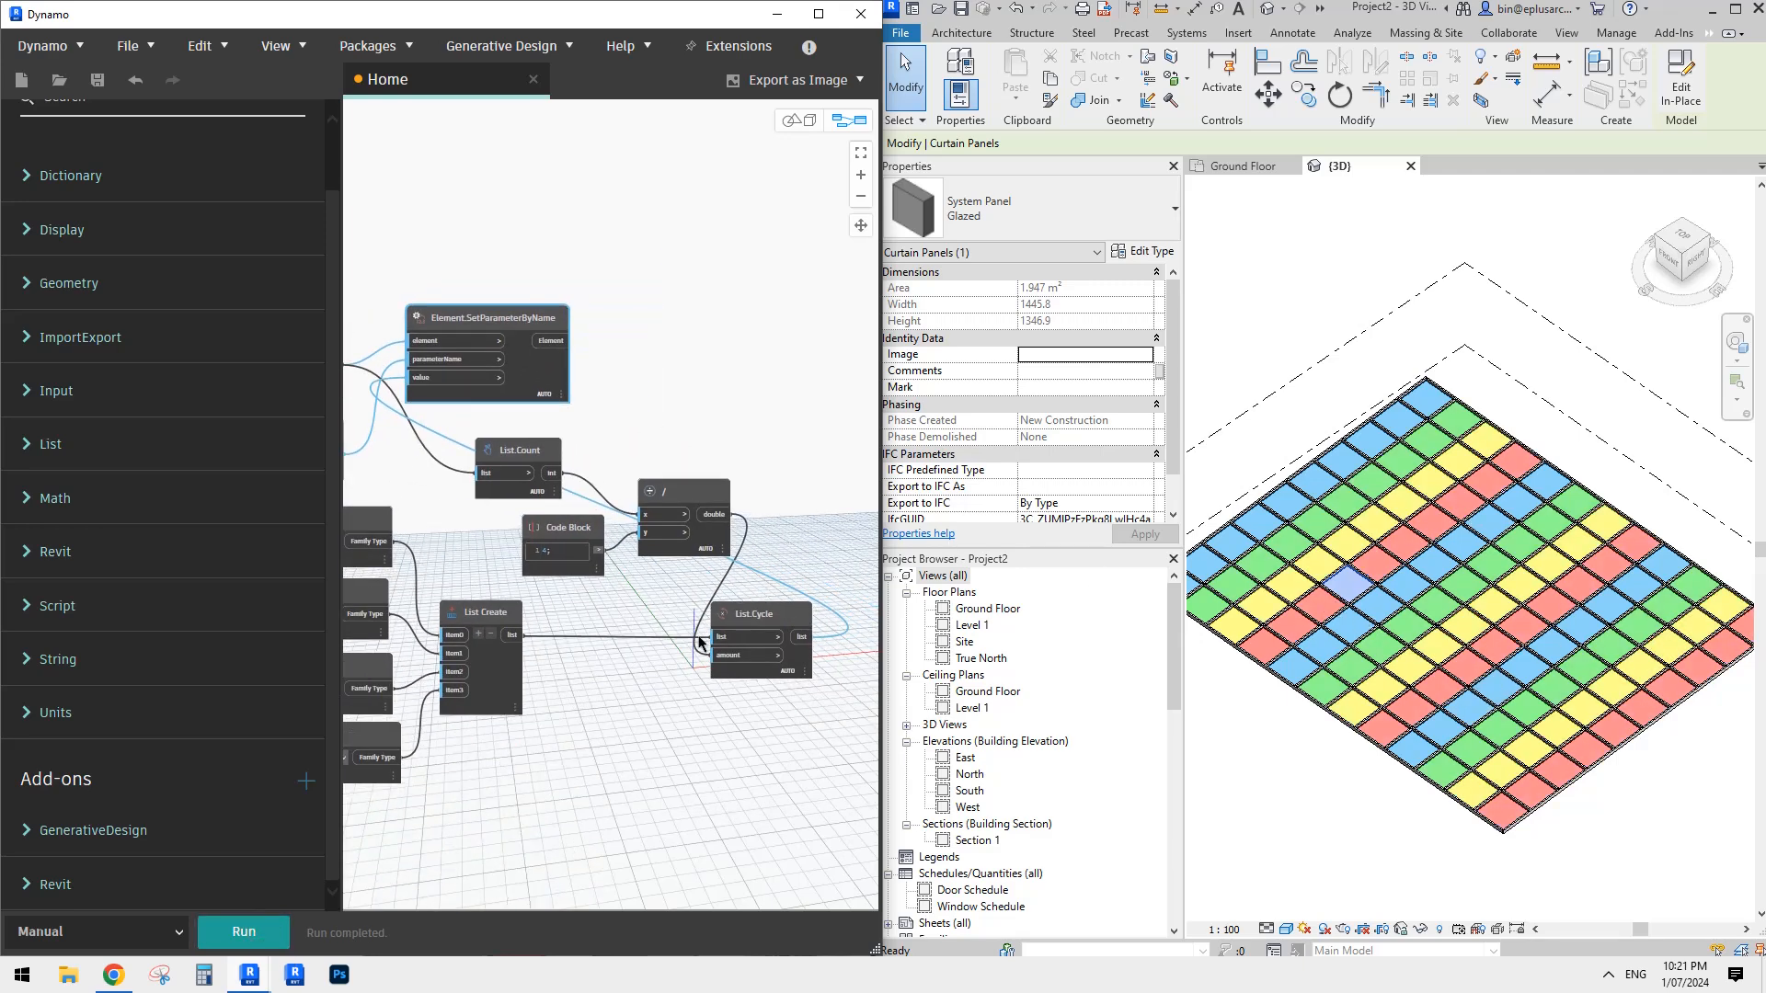
- Move List.Cycle closer to List Create and add a List.Shuffle node with list and seed inputs beside List.Cycle
middle_click_drag(684, 659, 631, 654)
left_click_drag(704, 608, 629, 615)
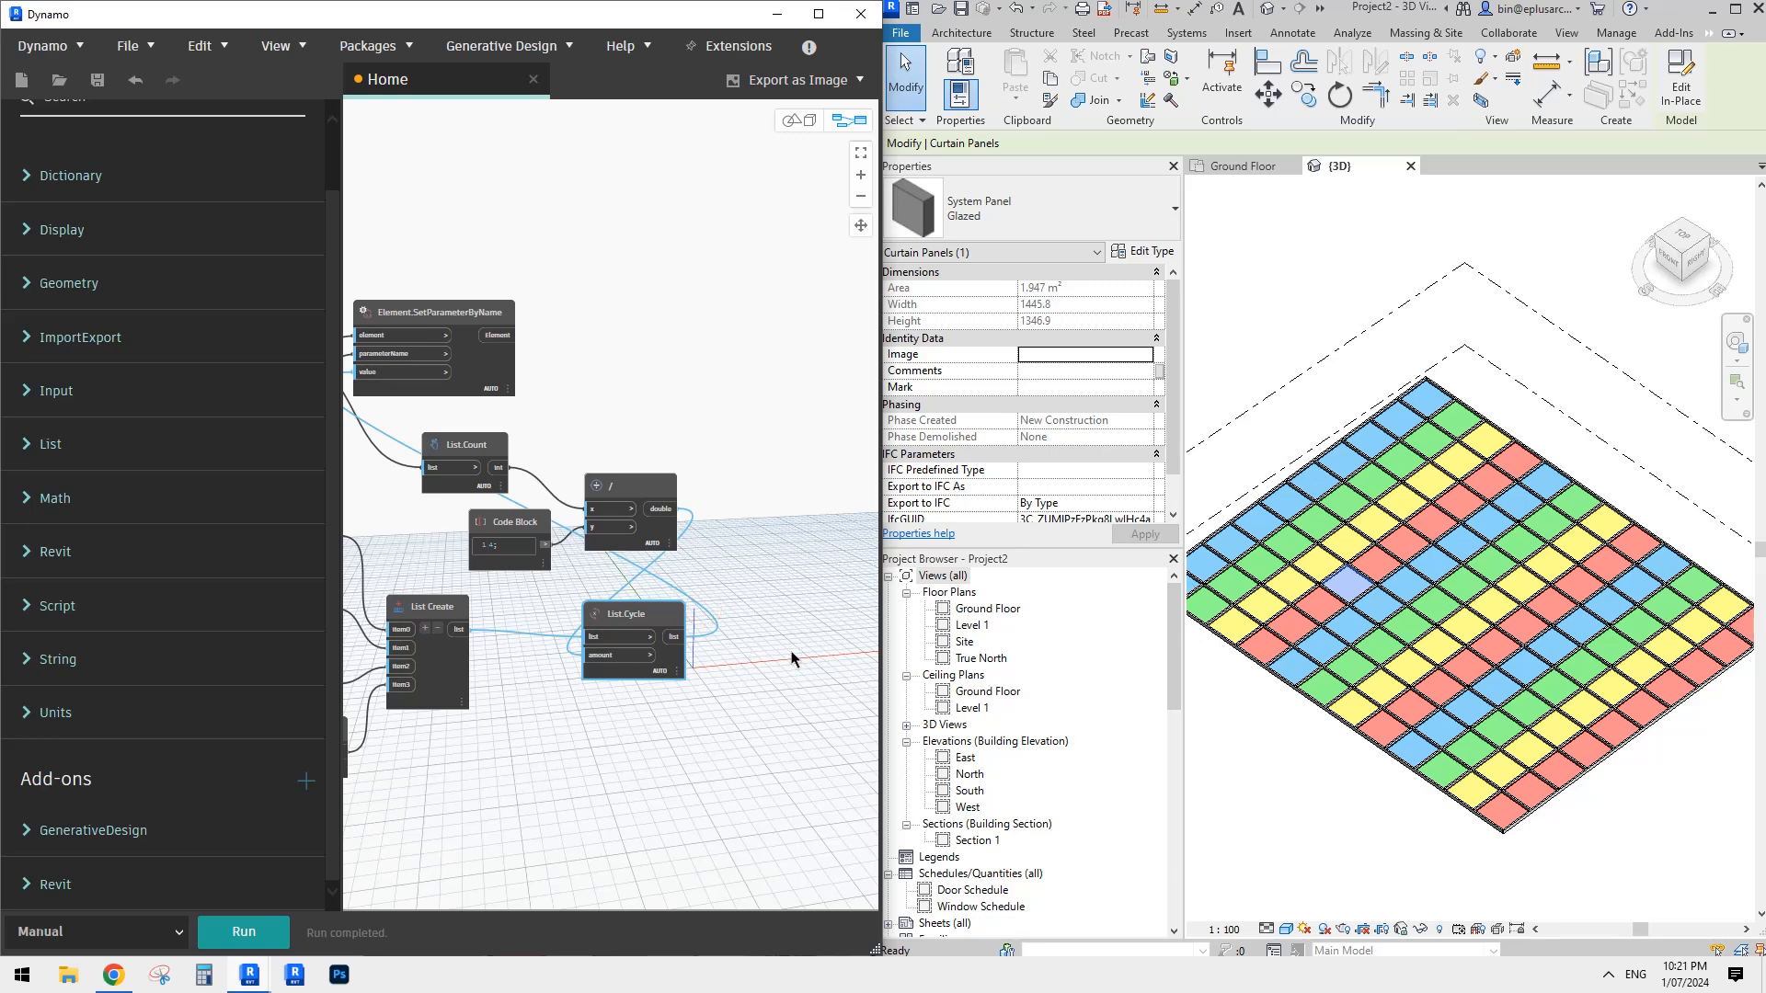
scroll(713, 634, "up", 3)
right_click(713, 598)
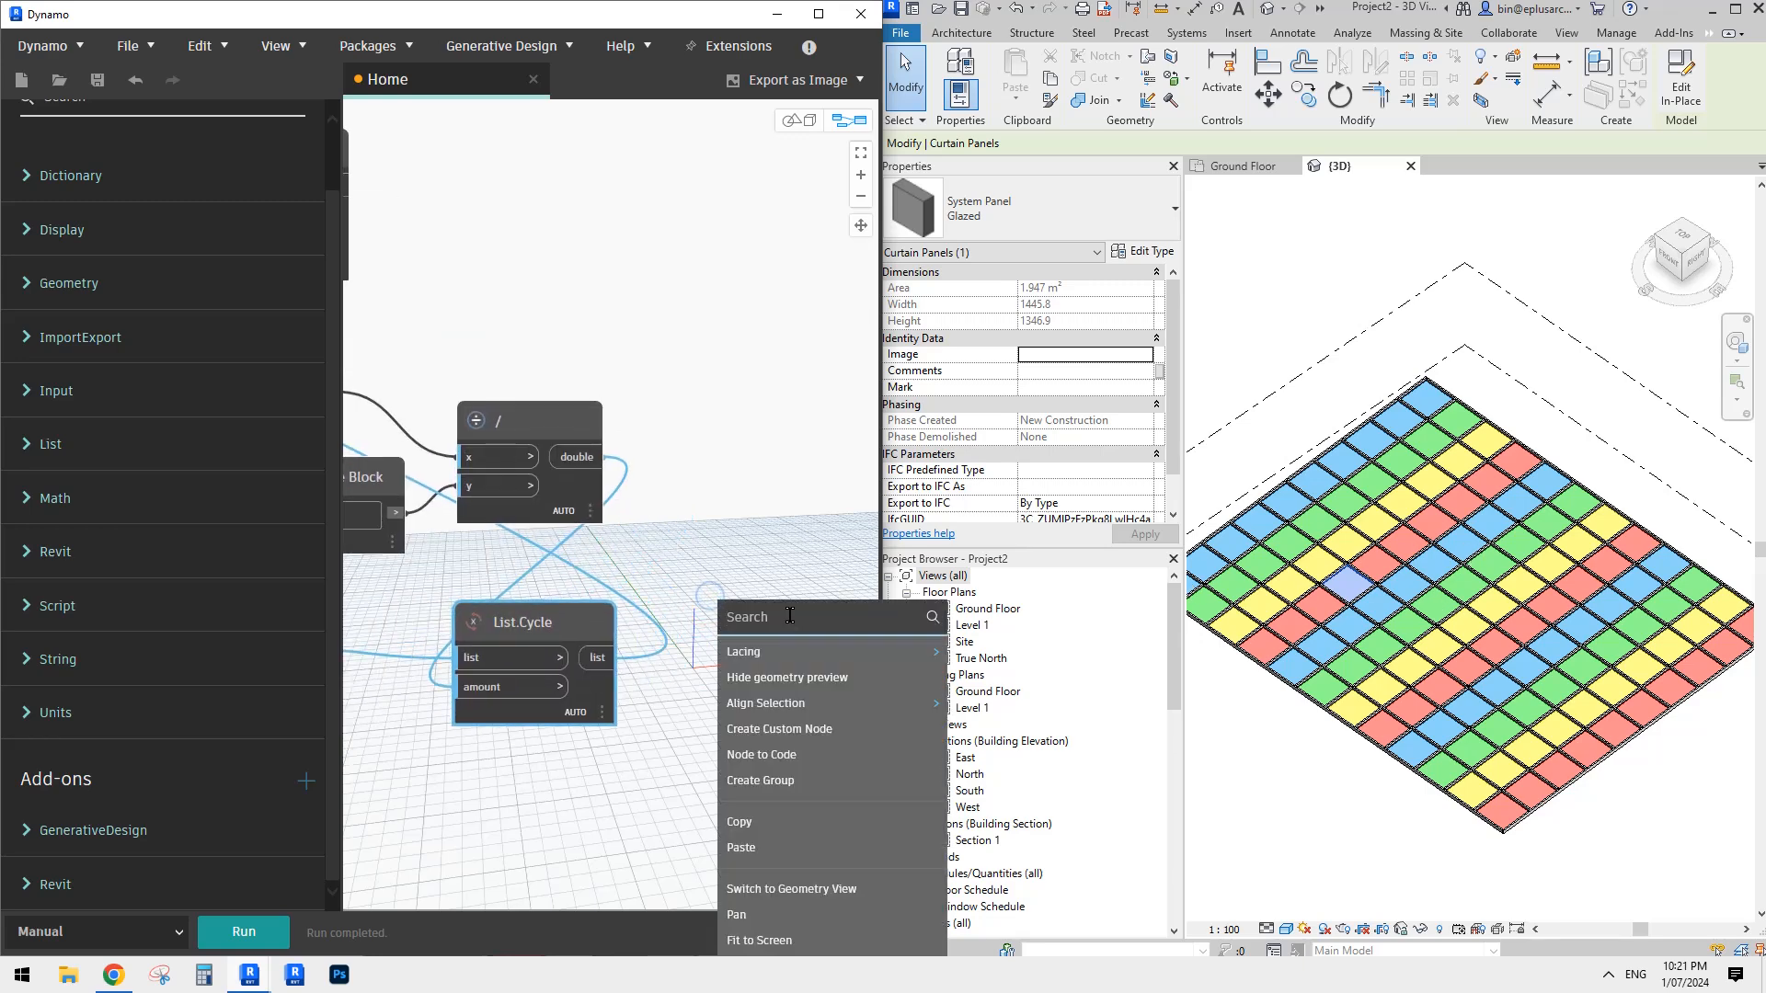
type("shu")
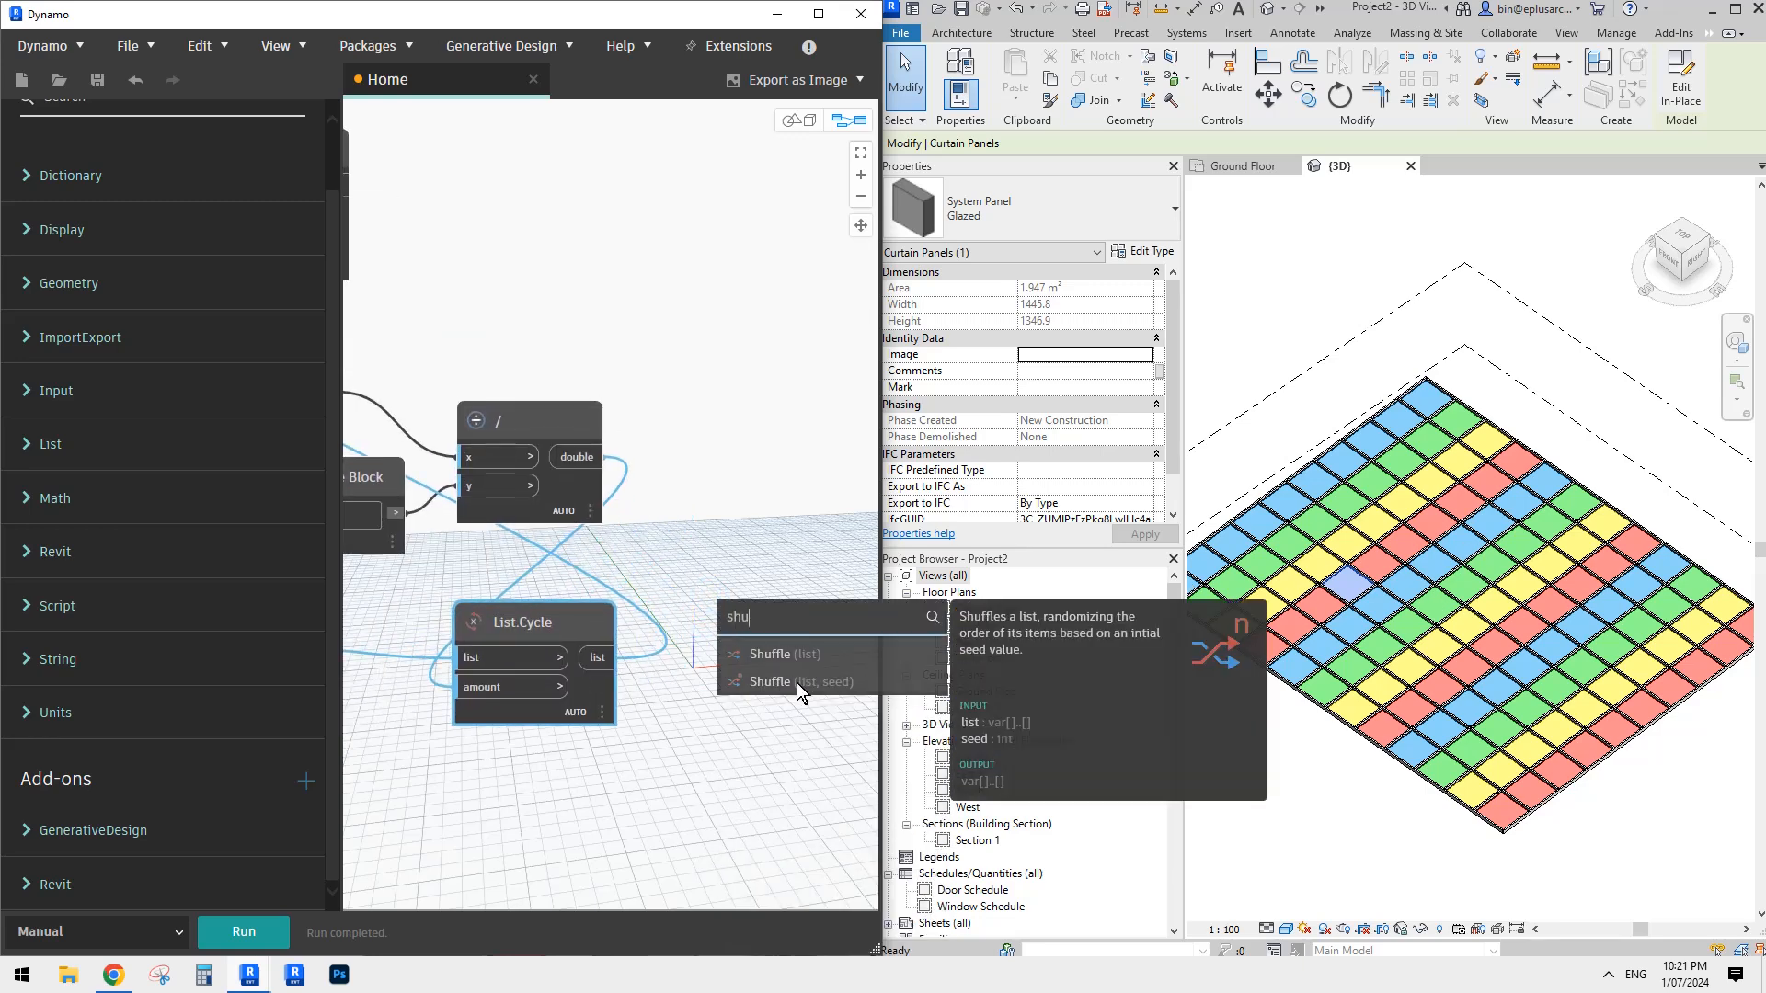
left_click(799, 686)
middle_click_drag(767, 690, 719, 619)
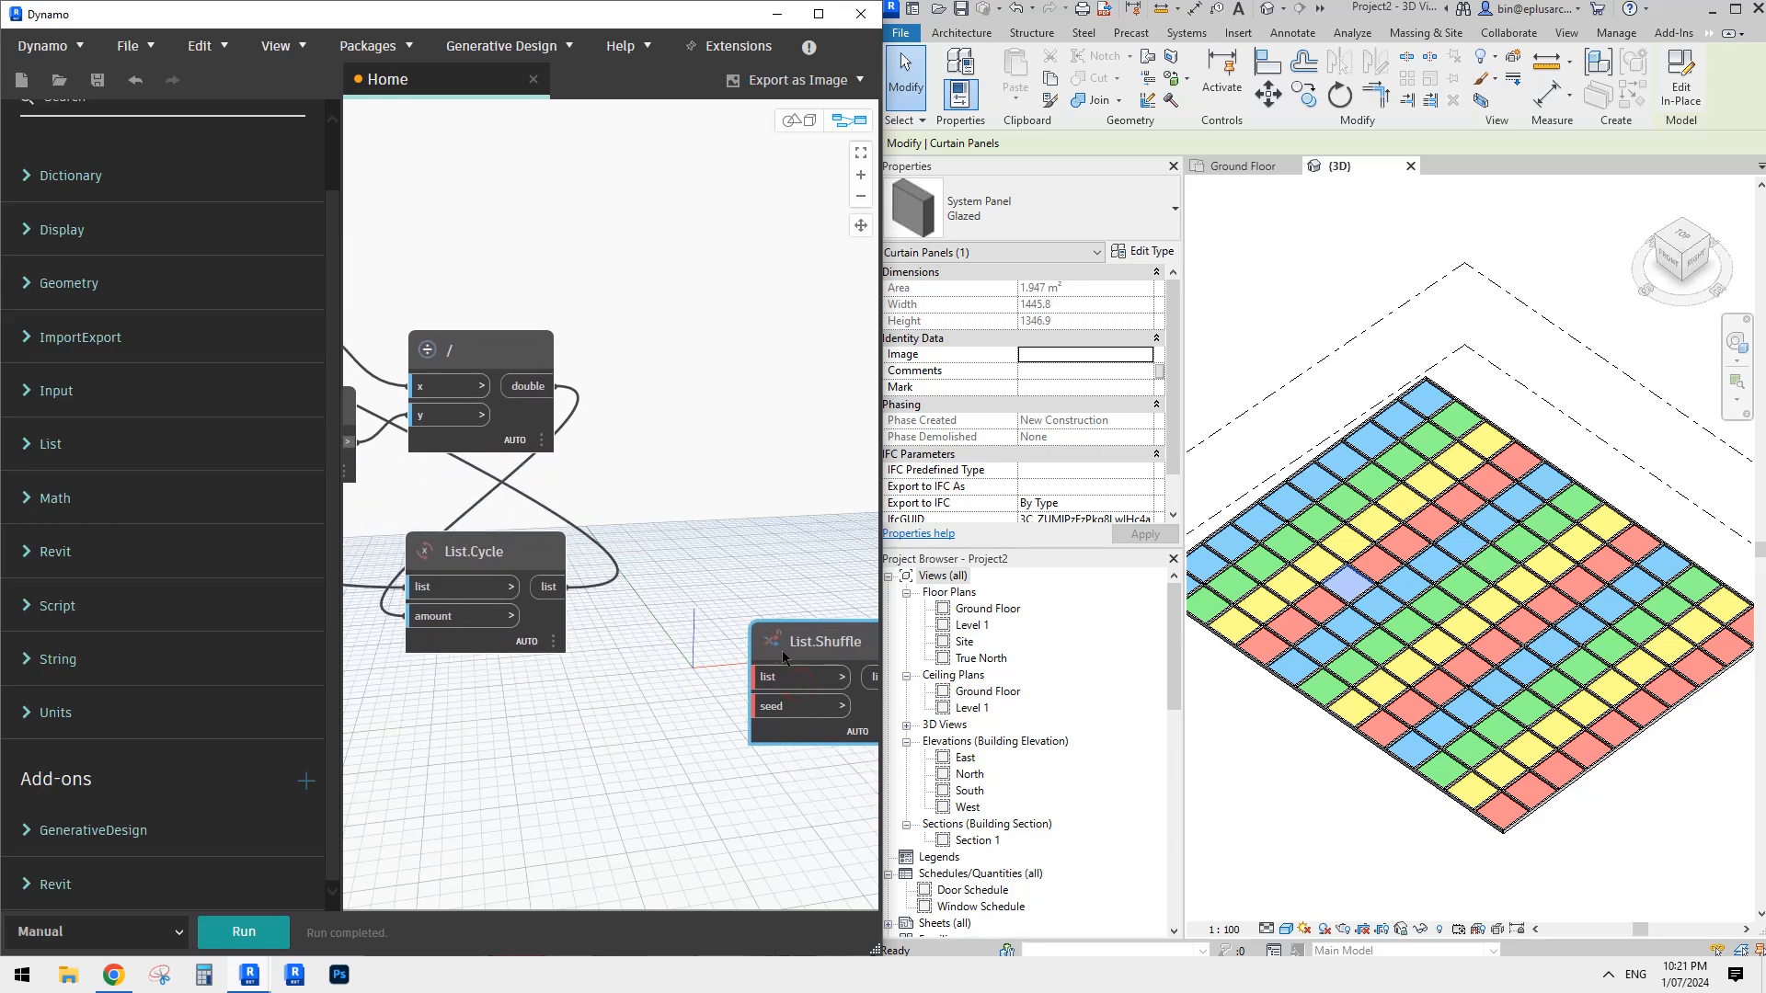
left_click_drag(803, 642, 628, 598)
scroll(699, 506, "down", 2)
middle_click_drag(745, 525, 713, 515)
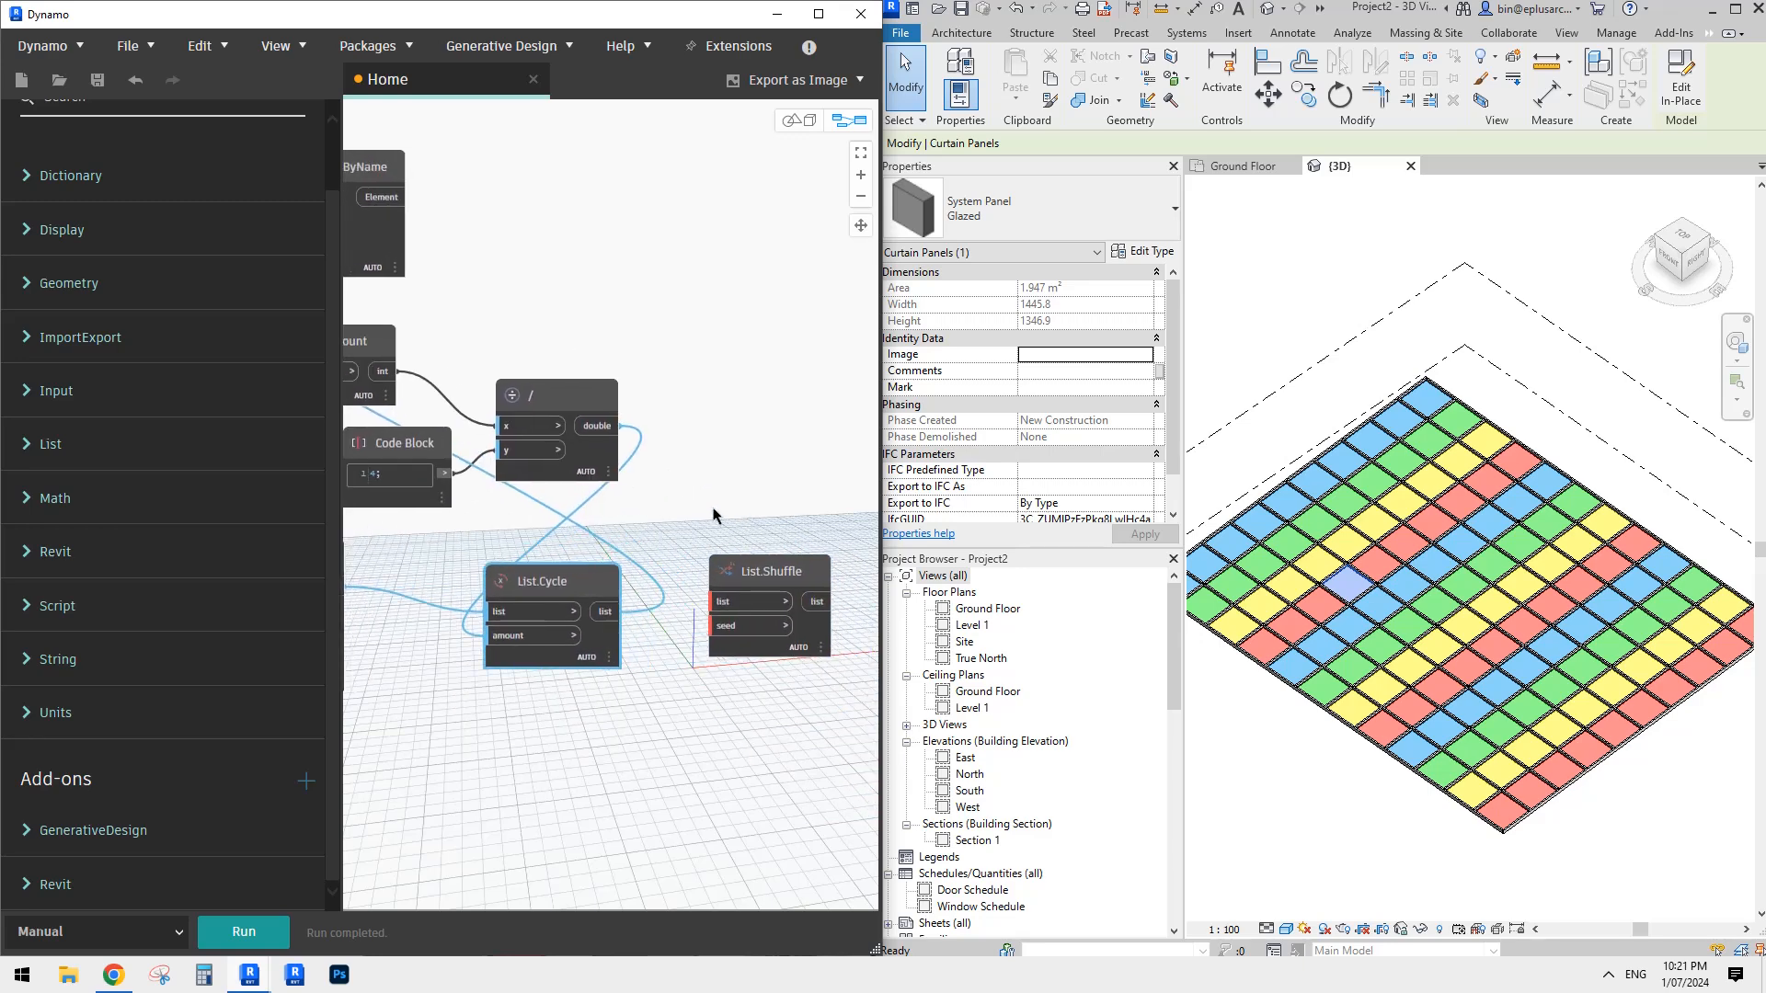
left_click_drag(787, 573, 776, 578)
middle_click_drag(777, 505, 740, 470)
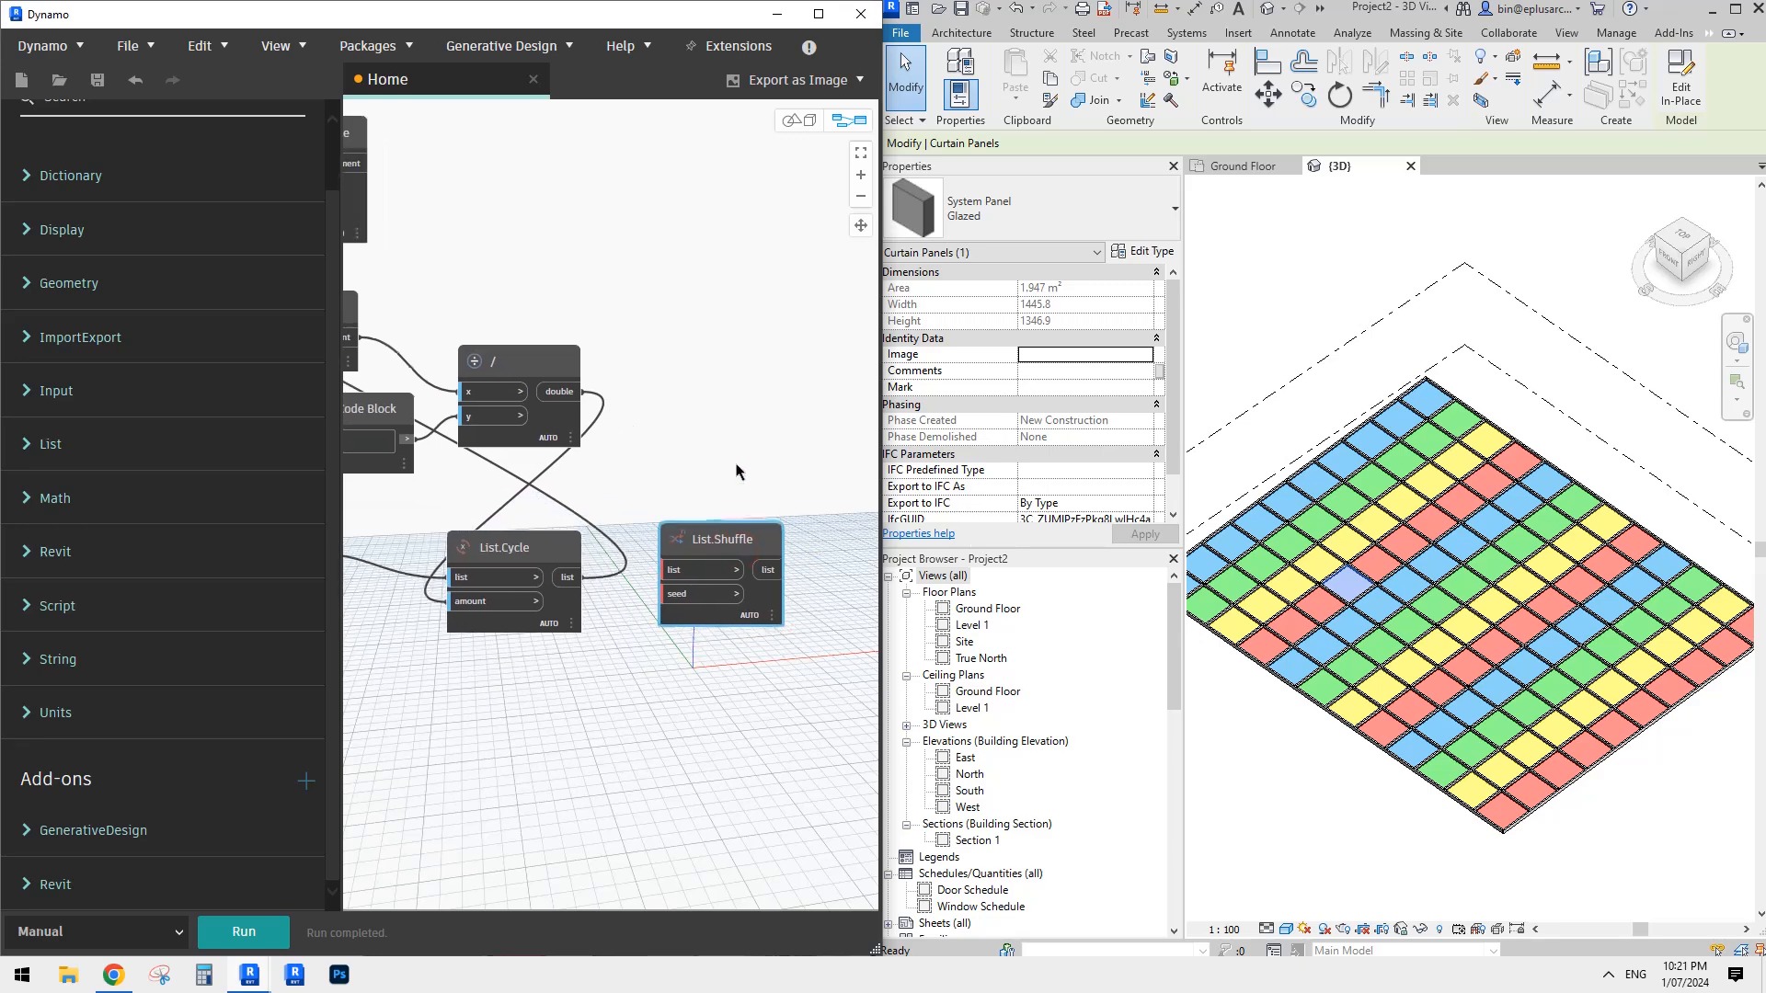
- Route the List.Cycle output through the list input of List.Shuffle and into the value input of Element.SetParameterByName
middle_click_drag(598, 577, 716, 511)
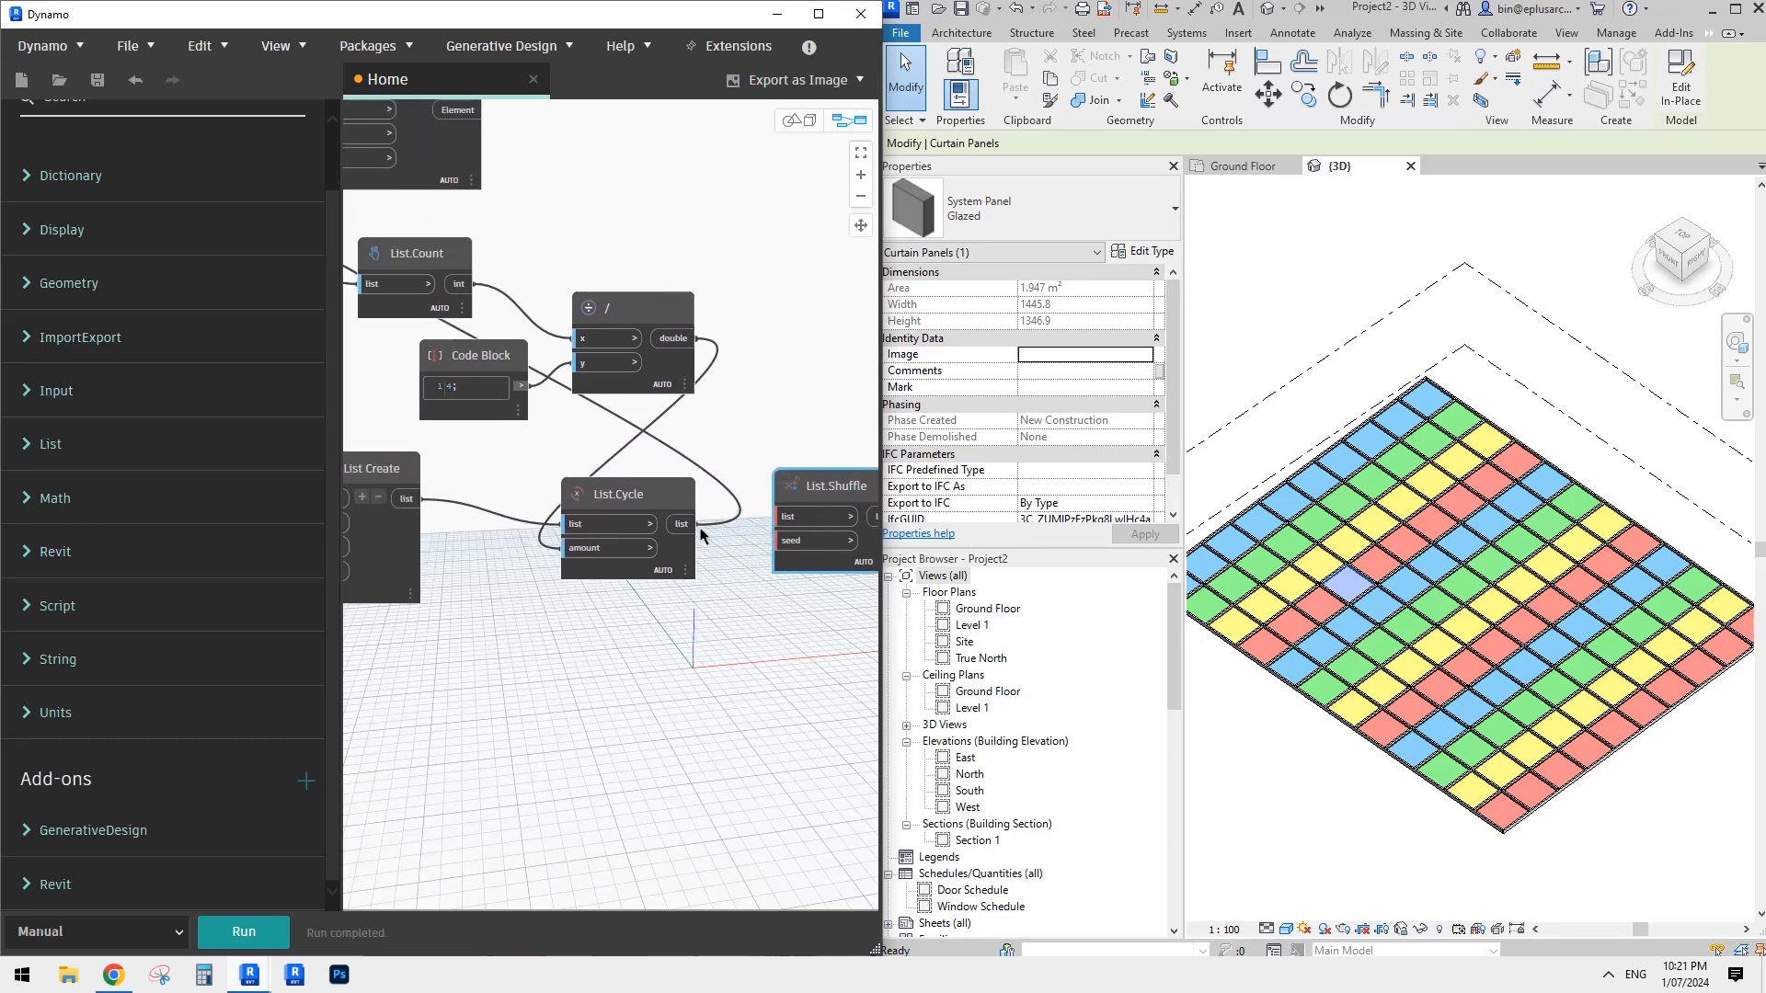
left_click(789, 519)
scroll(789, 526, "down", 3)
left_click(795, 547)
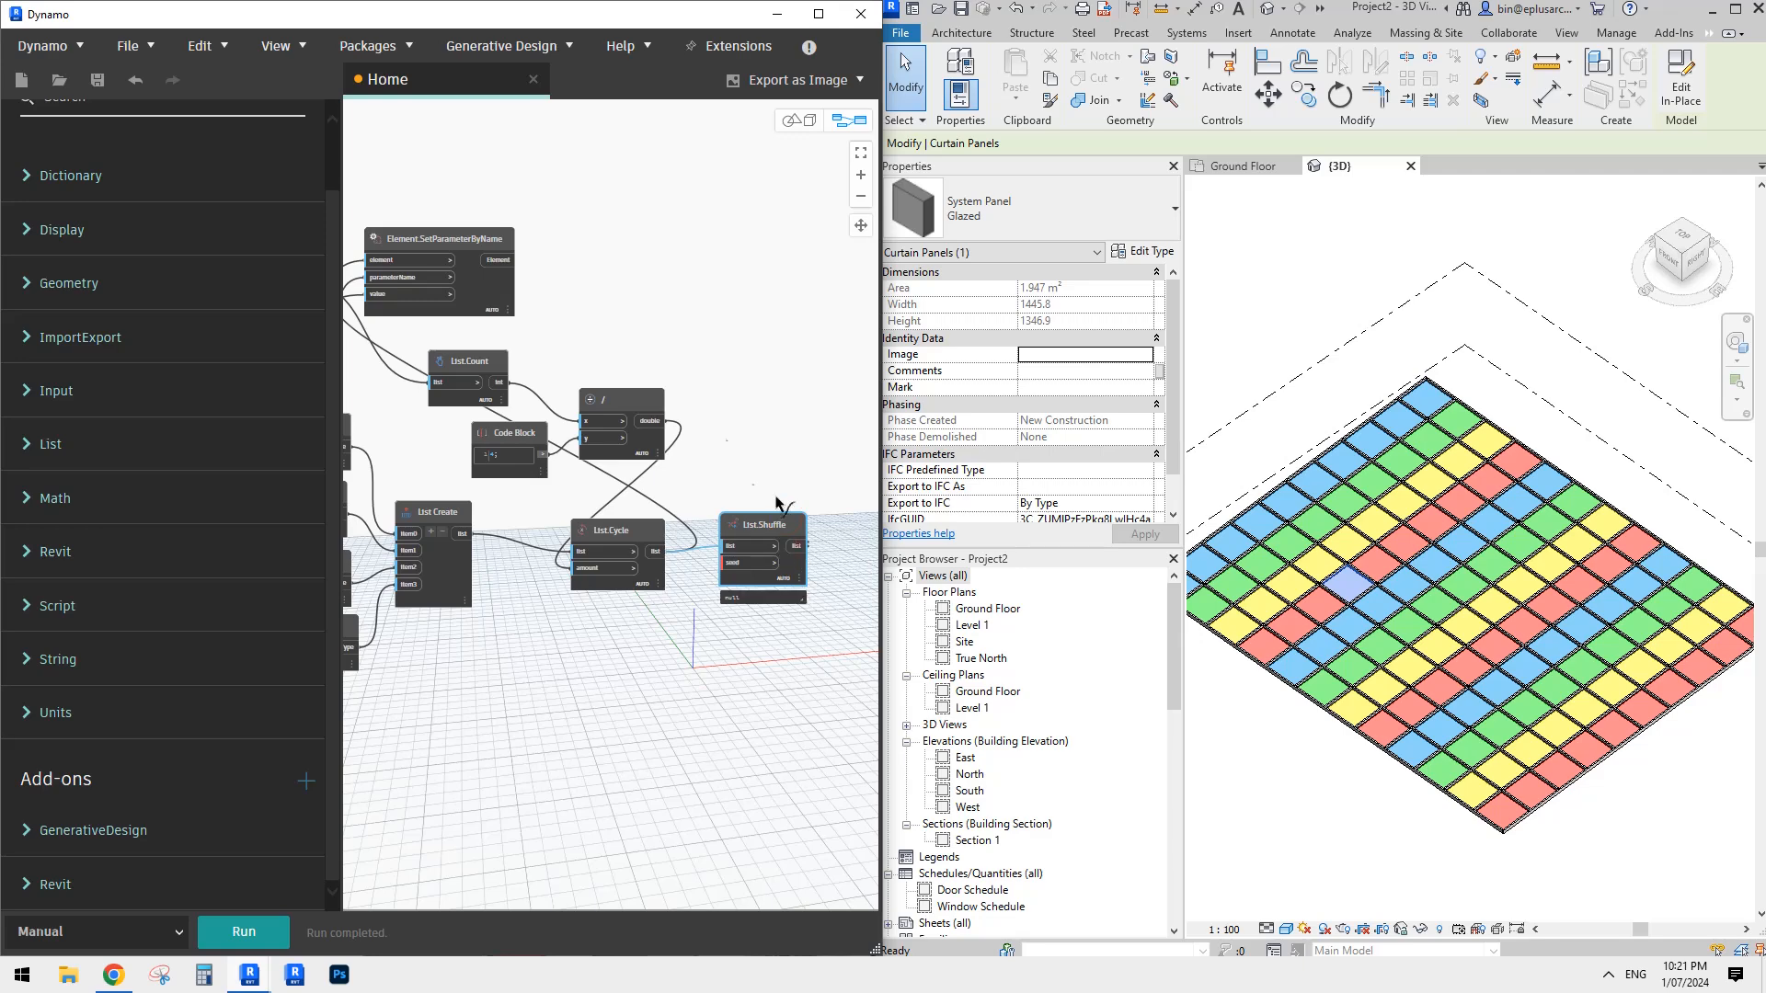
left_click(423, 295)
scroll(719, 658, "up", 3)
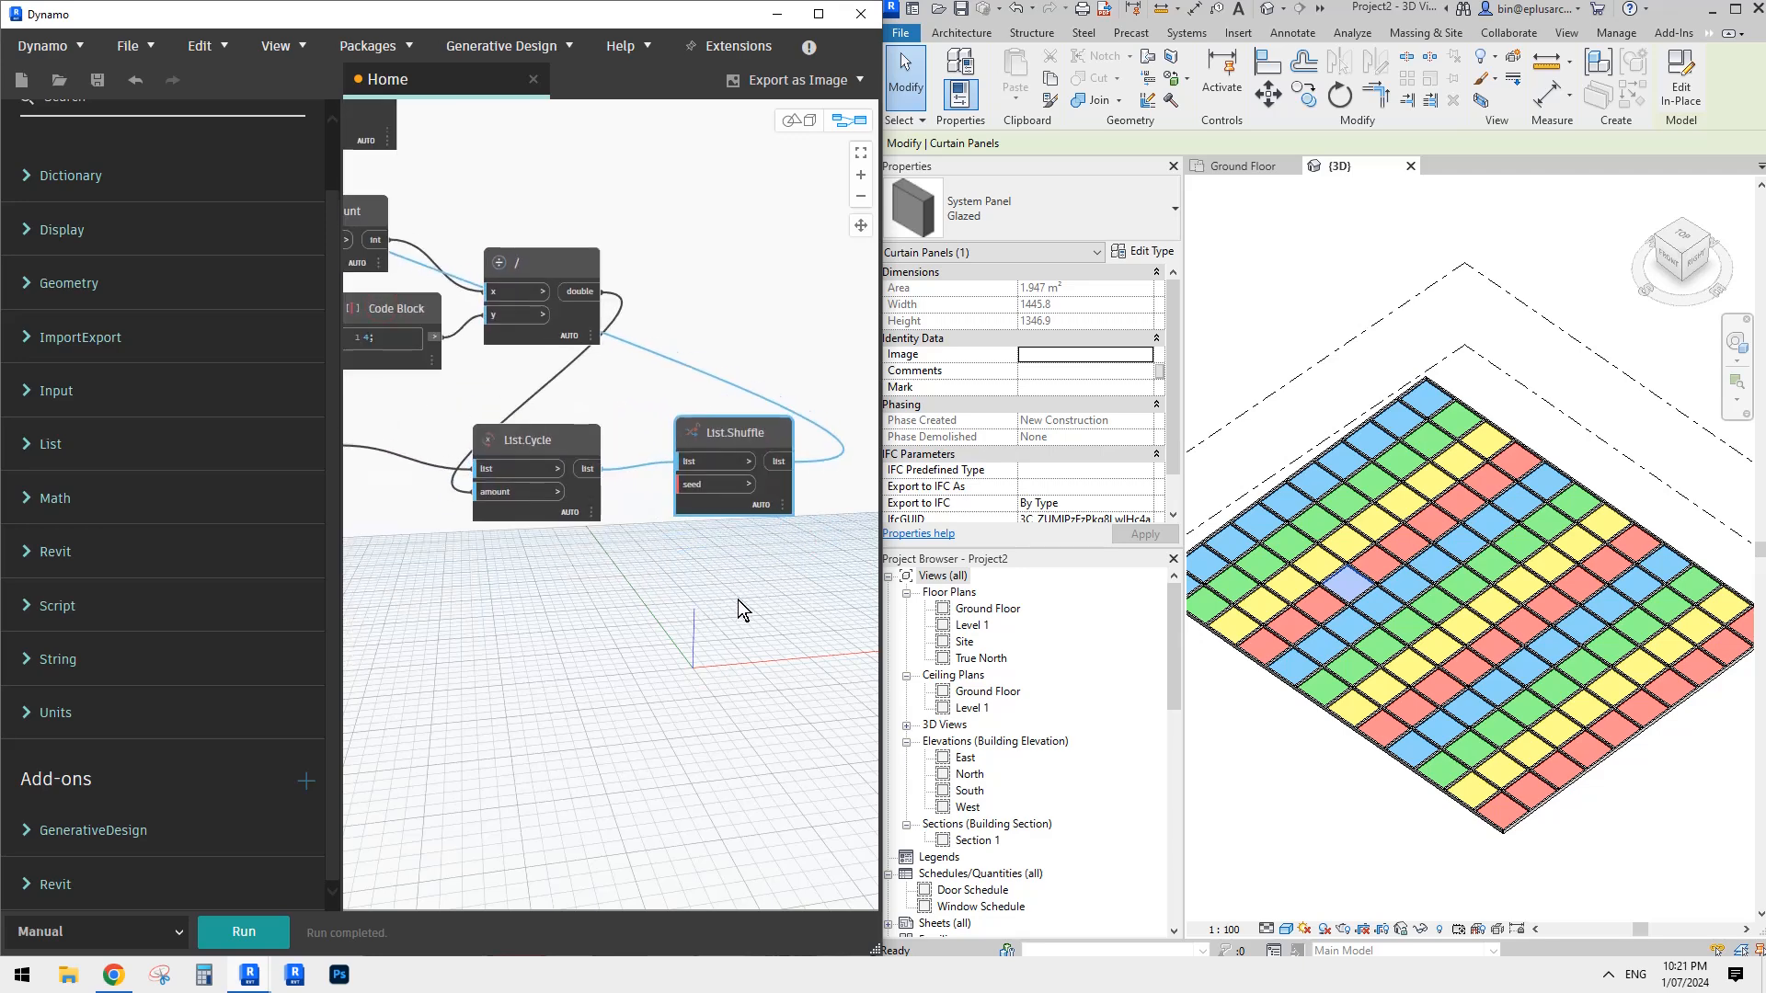
- Add an Integer Slider below List.Shuffle and connect its output to the seed input
right_click(666, 588)
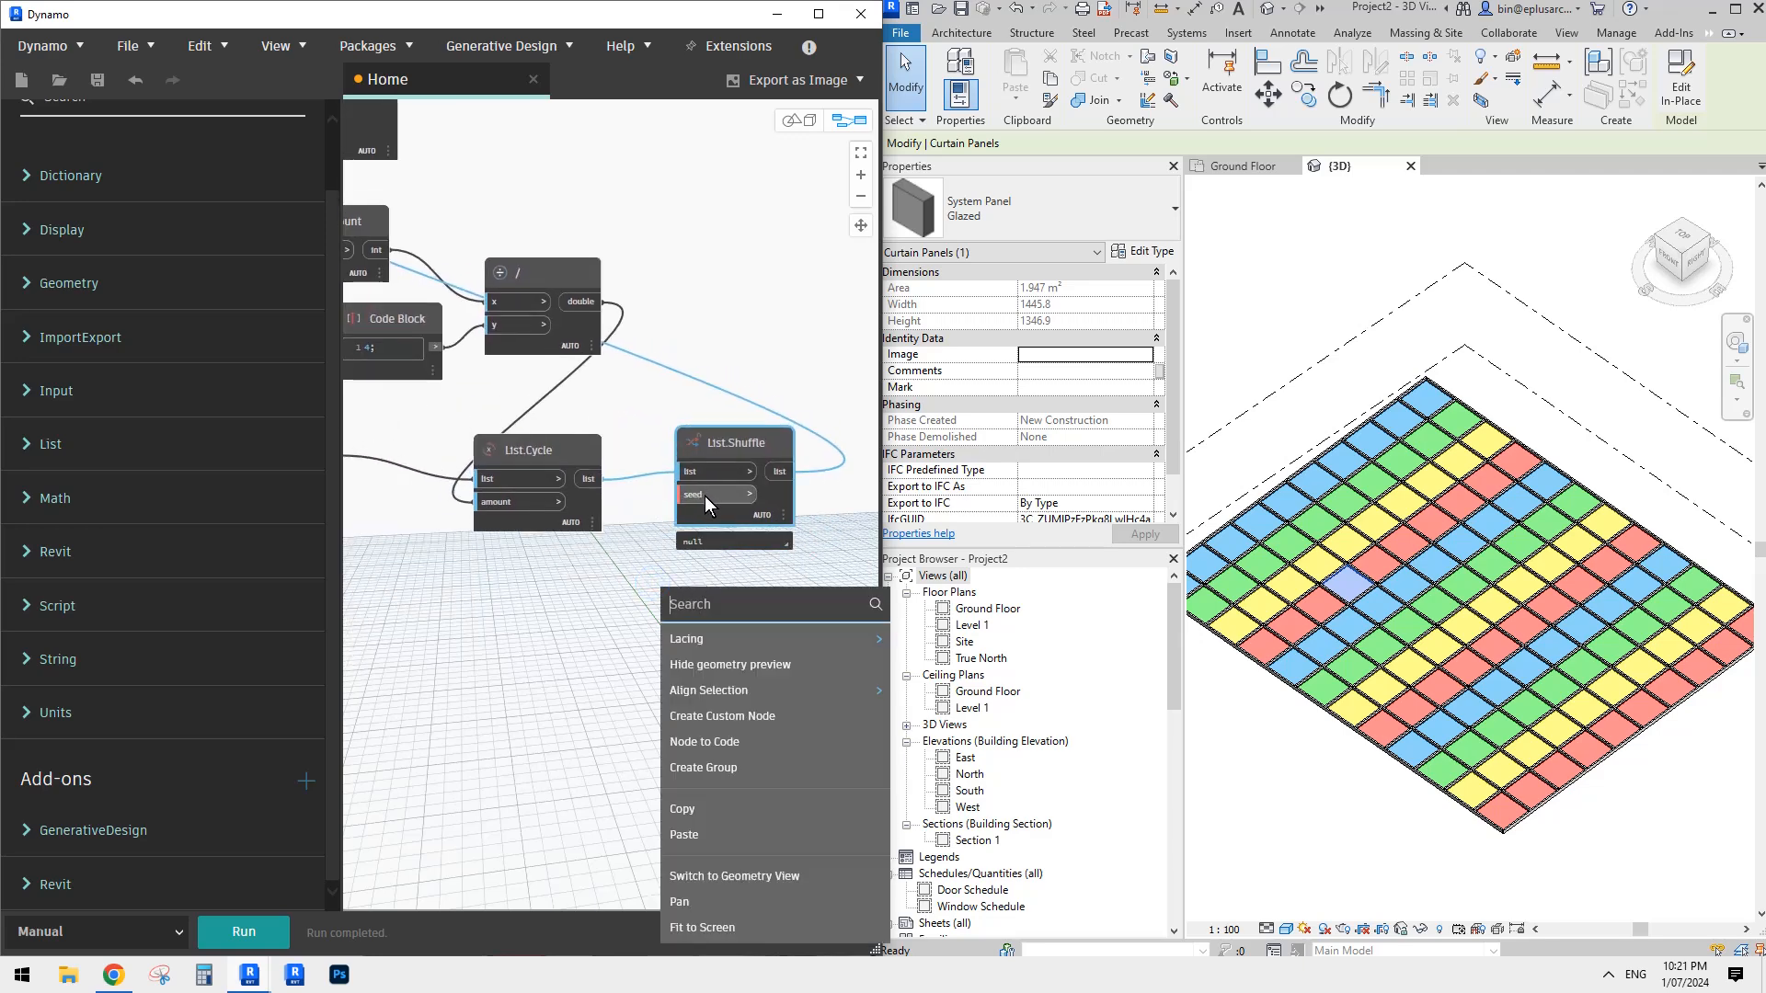
type("inter")
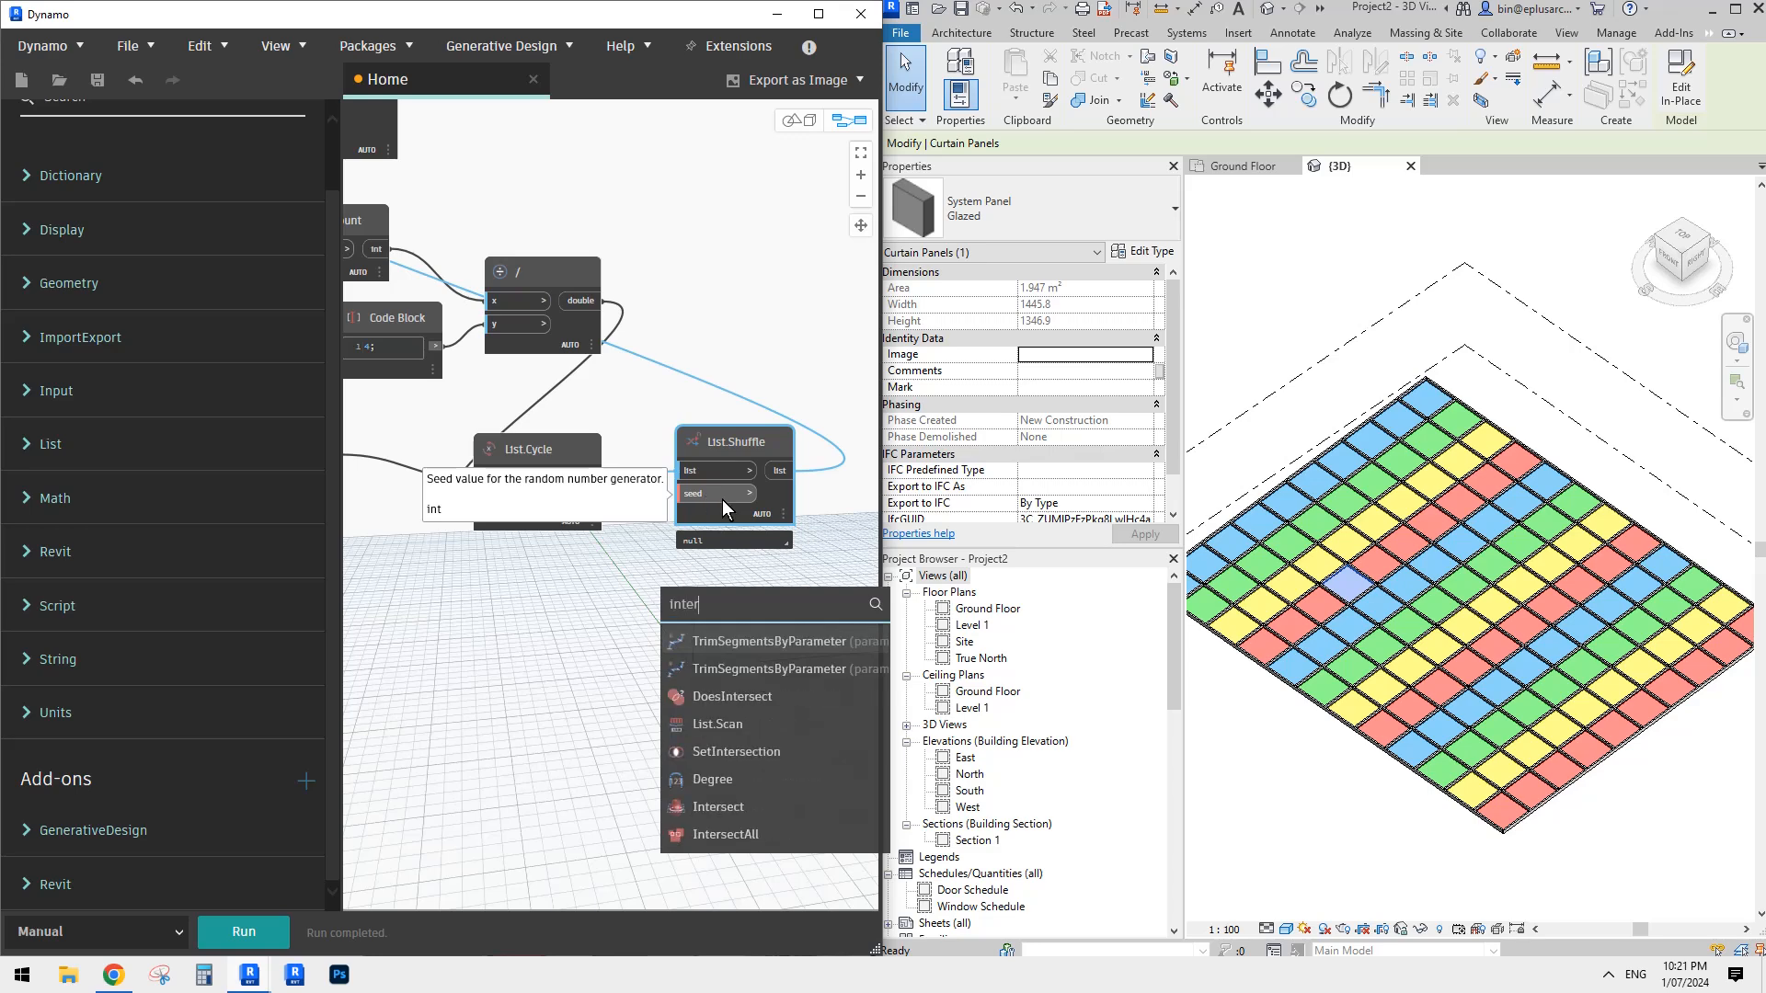
key("BackSpace")
type("ger")
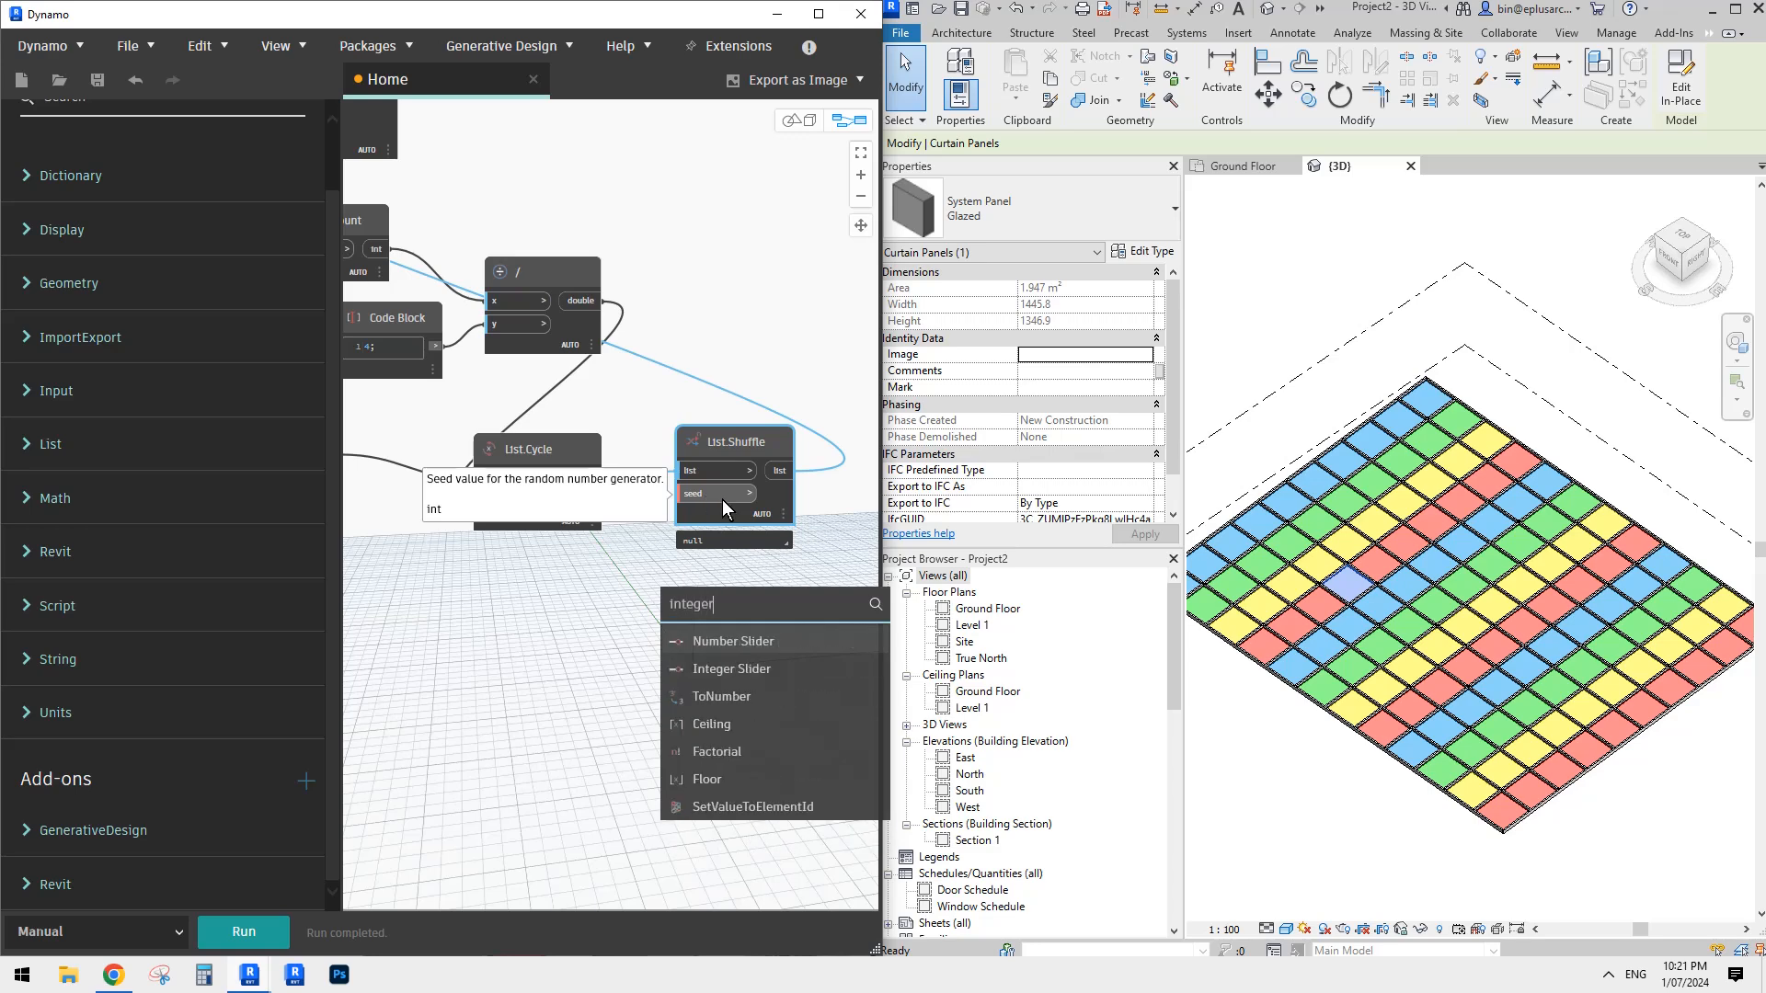
left_click(733, 668)
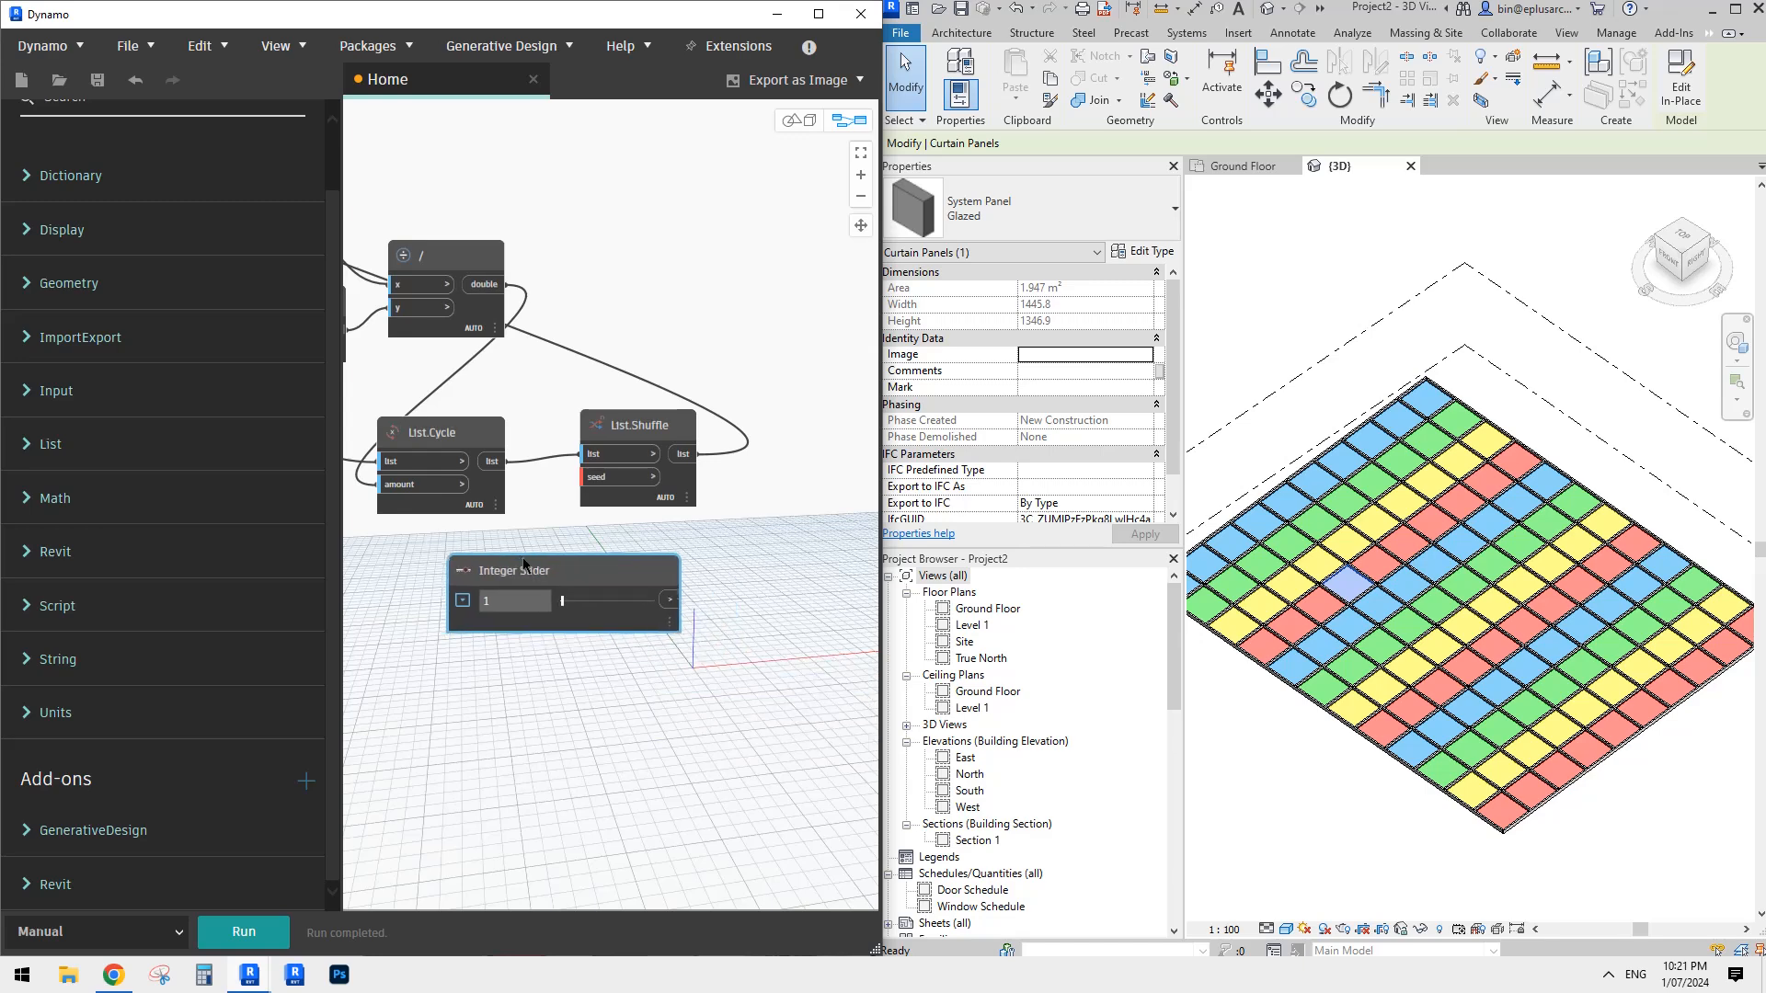
left_click(600, 482)
scroll(593, 502, "up", 2)
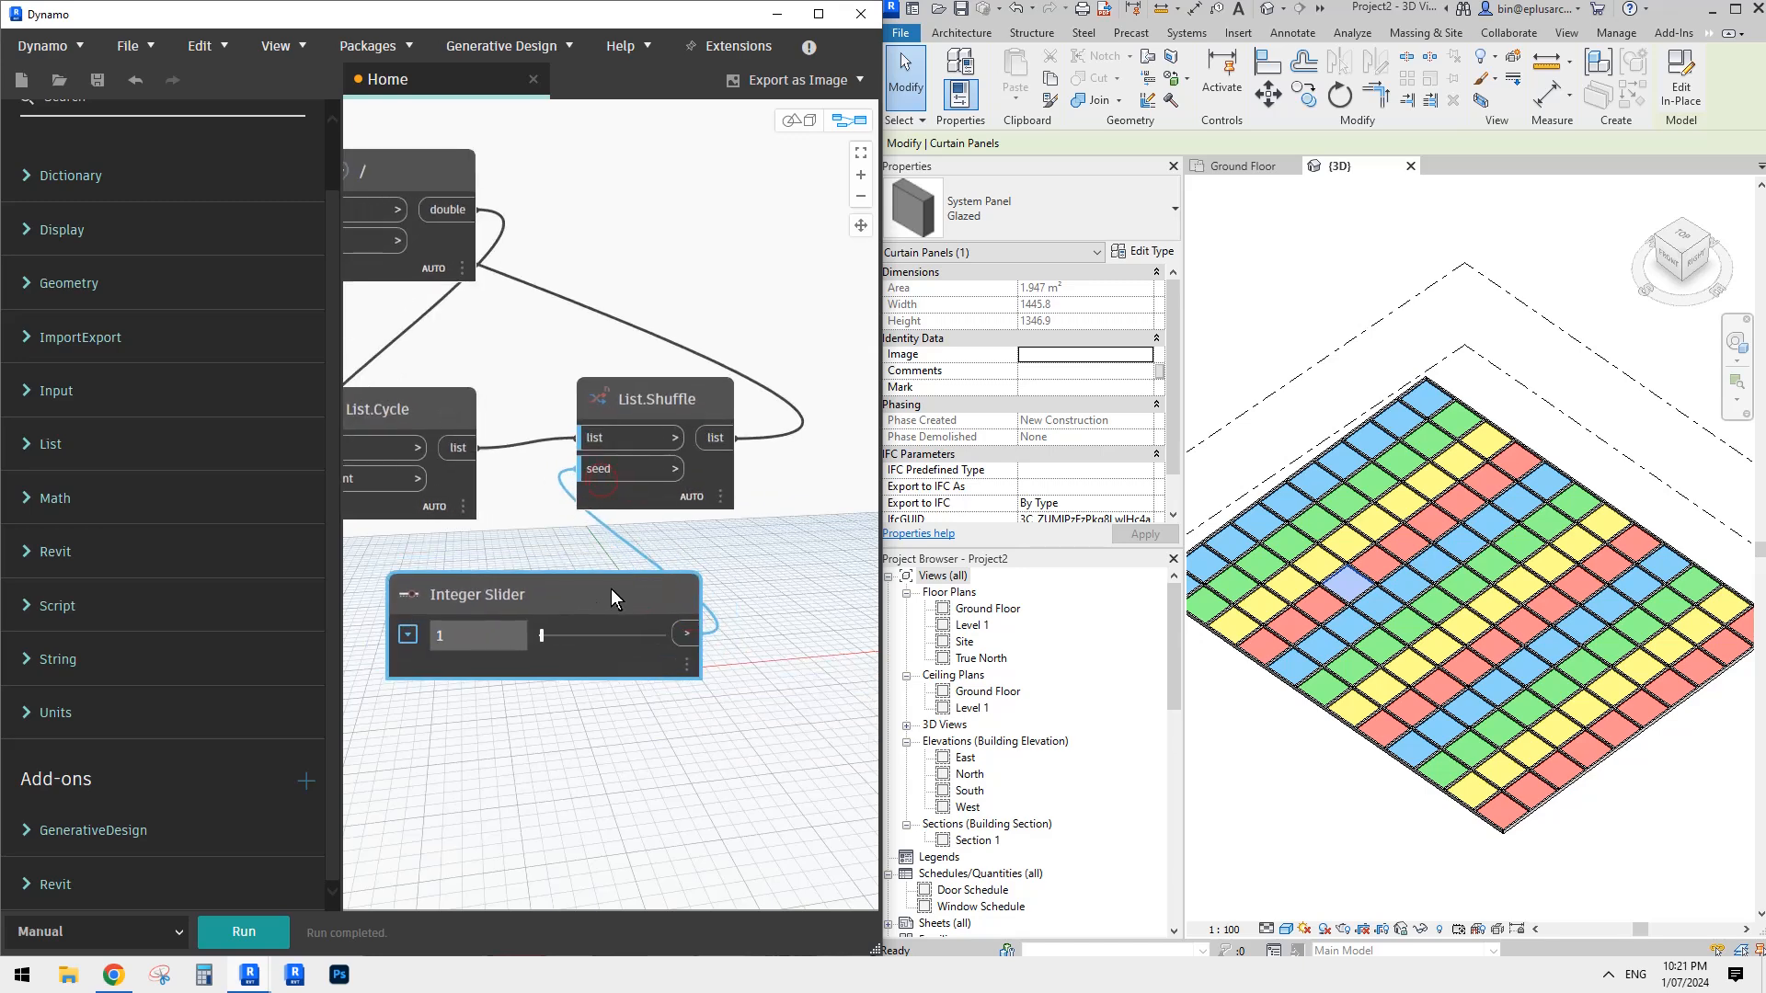
- Switch the graph to Automatic run mode and set the Integer Slider seed to 59
left_click(156, 932)
left_click(101, 867)
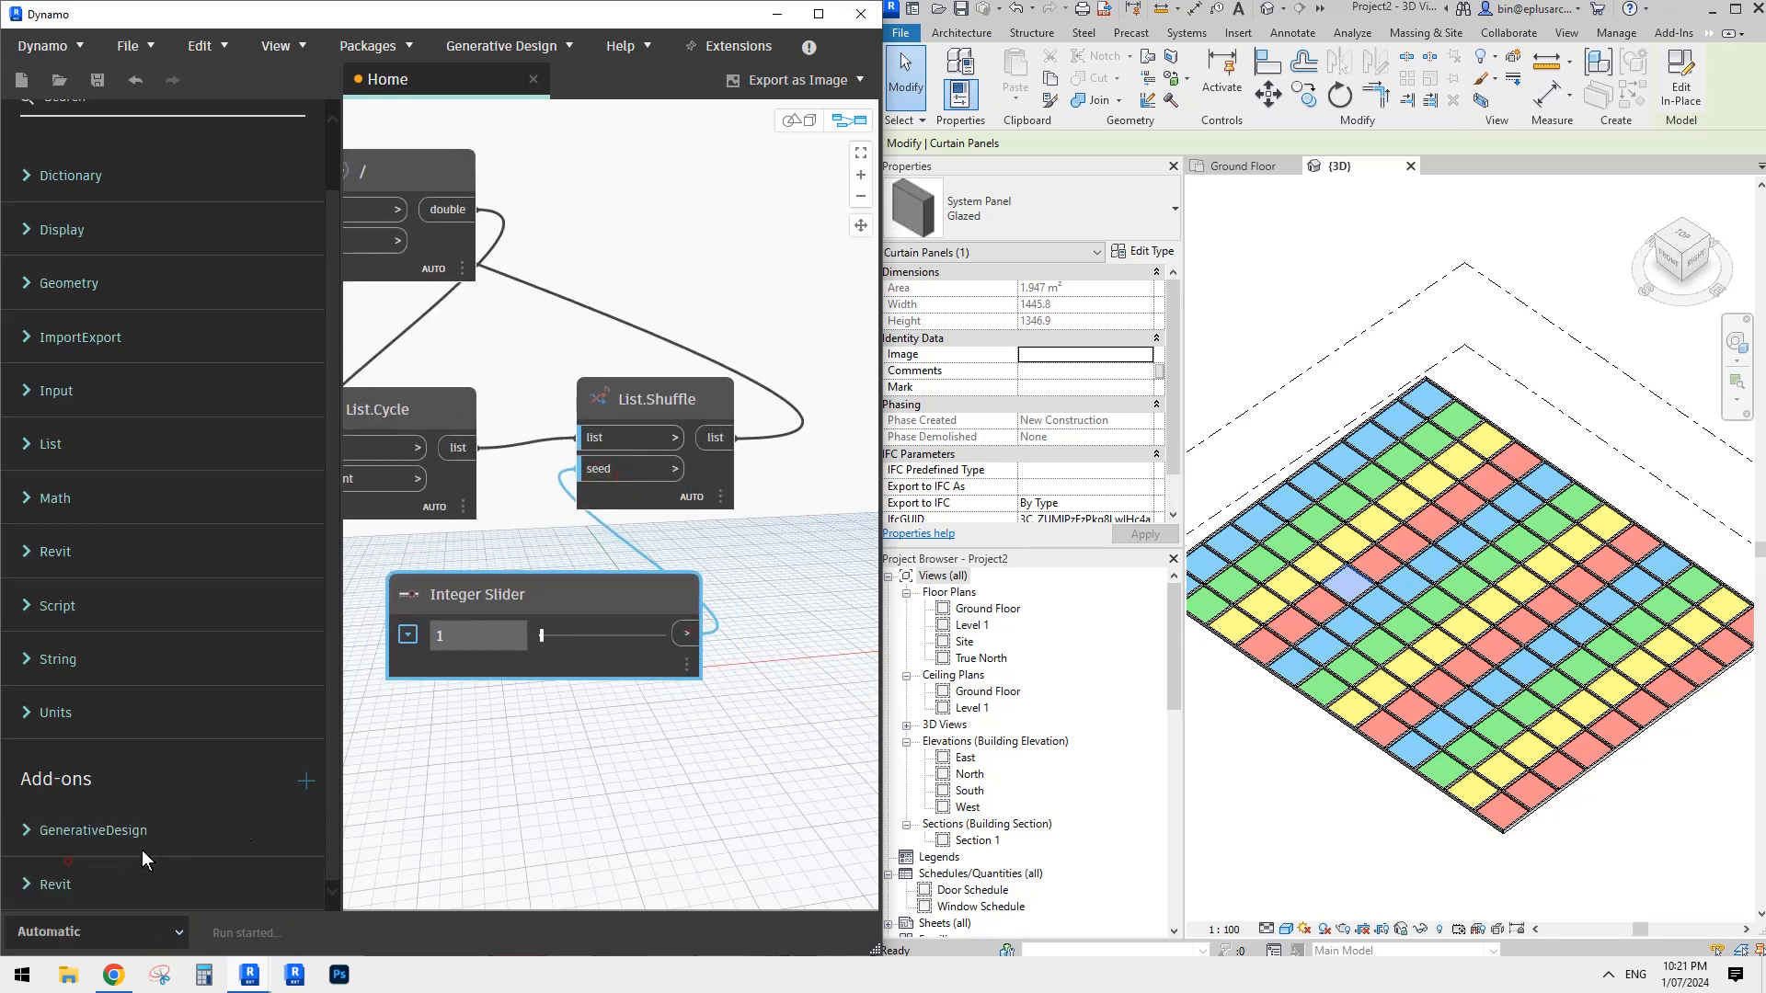
left_click_drag(567, 638, 614, 636)
scroll(792, 604, "down", 4)
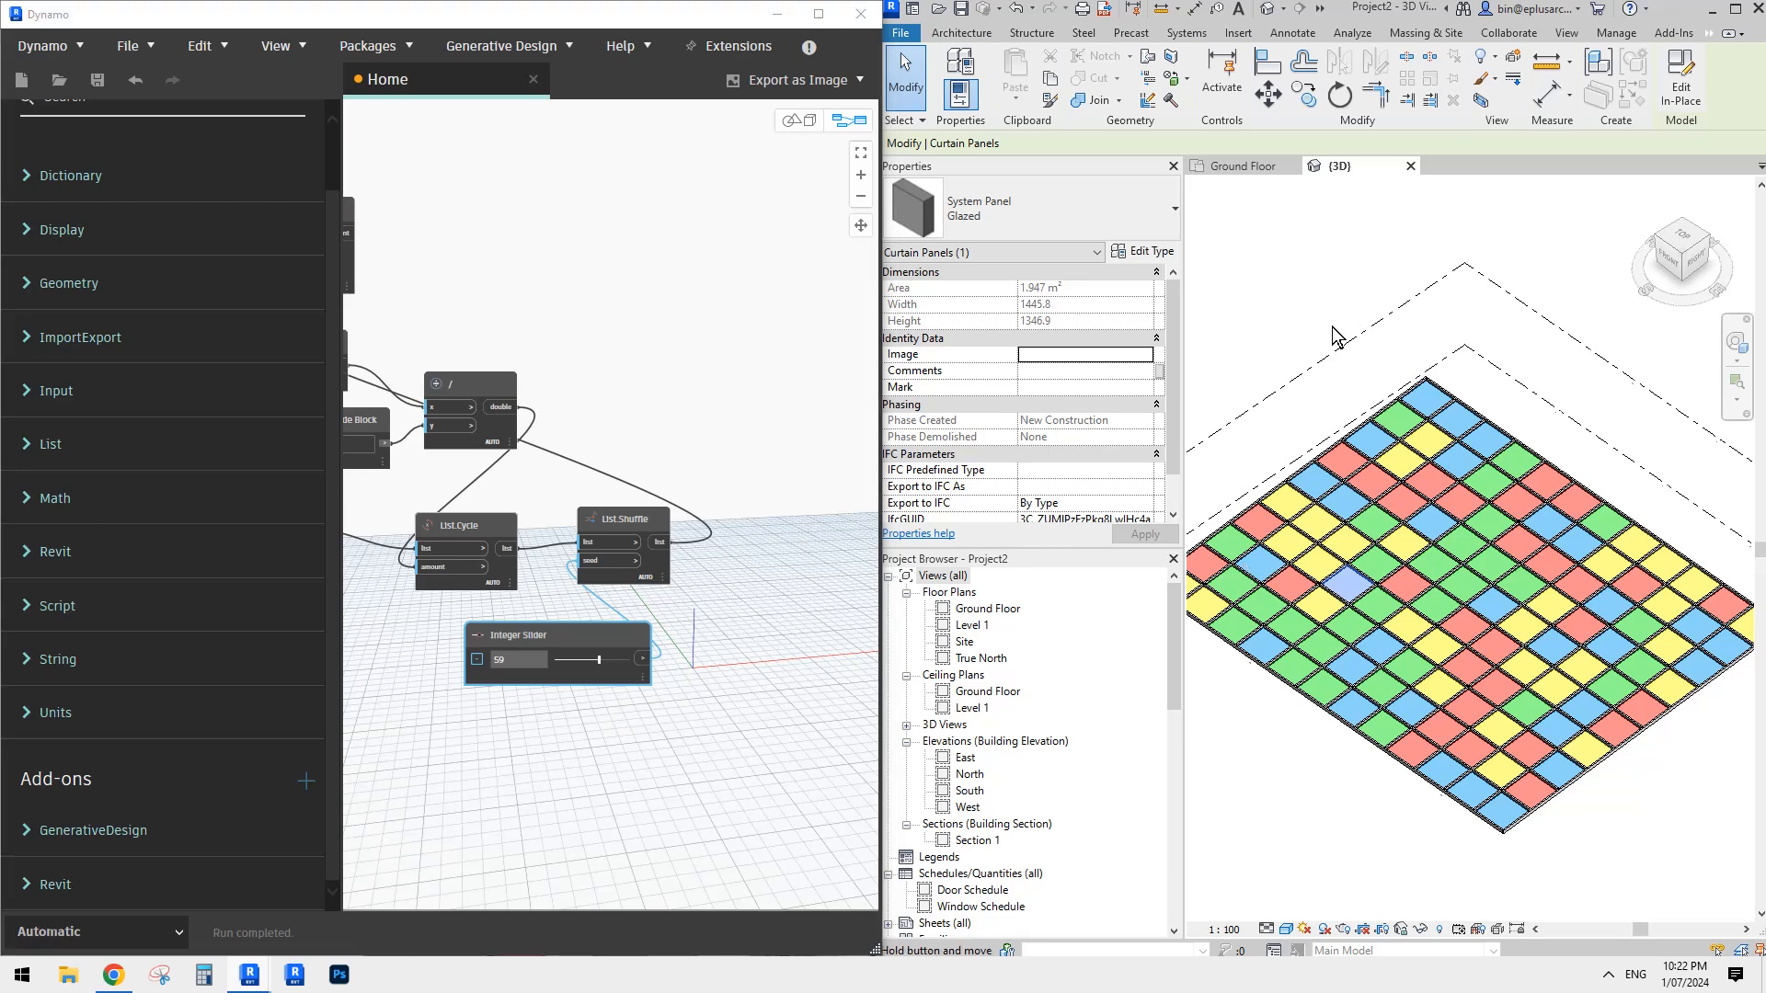
- Edit the sloped glazing roof's footprint in Revit, moving its lower-left edge outward to enlarge the canopy, and finish the sketch
scroll(1329, 414, "down", 2)
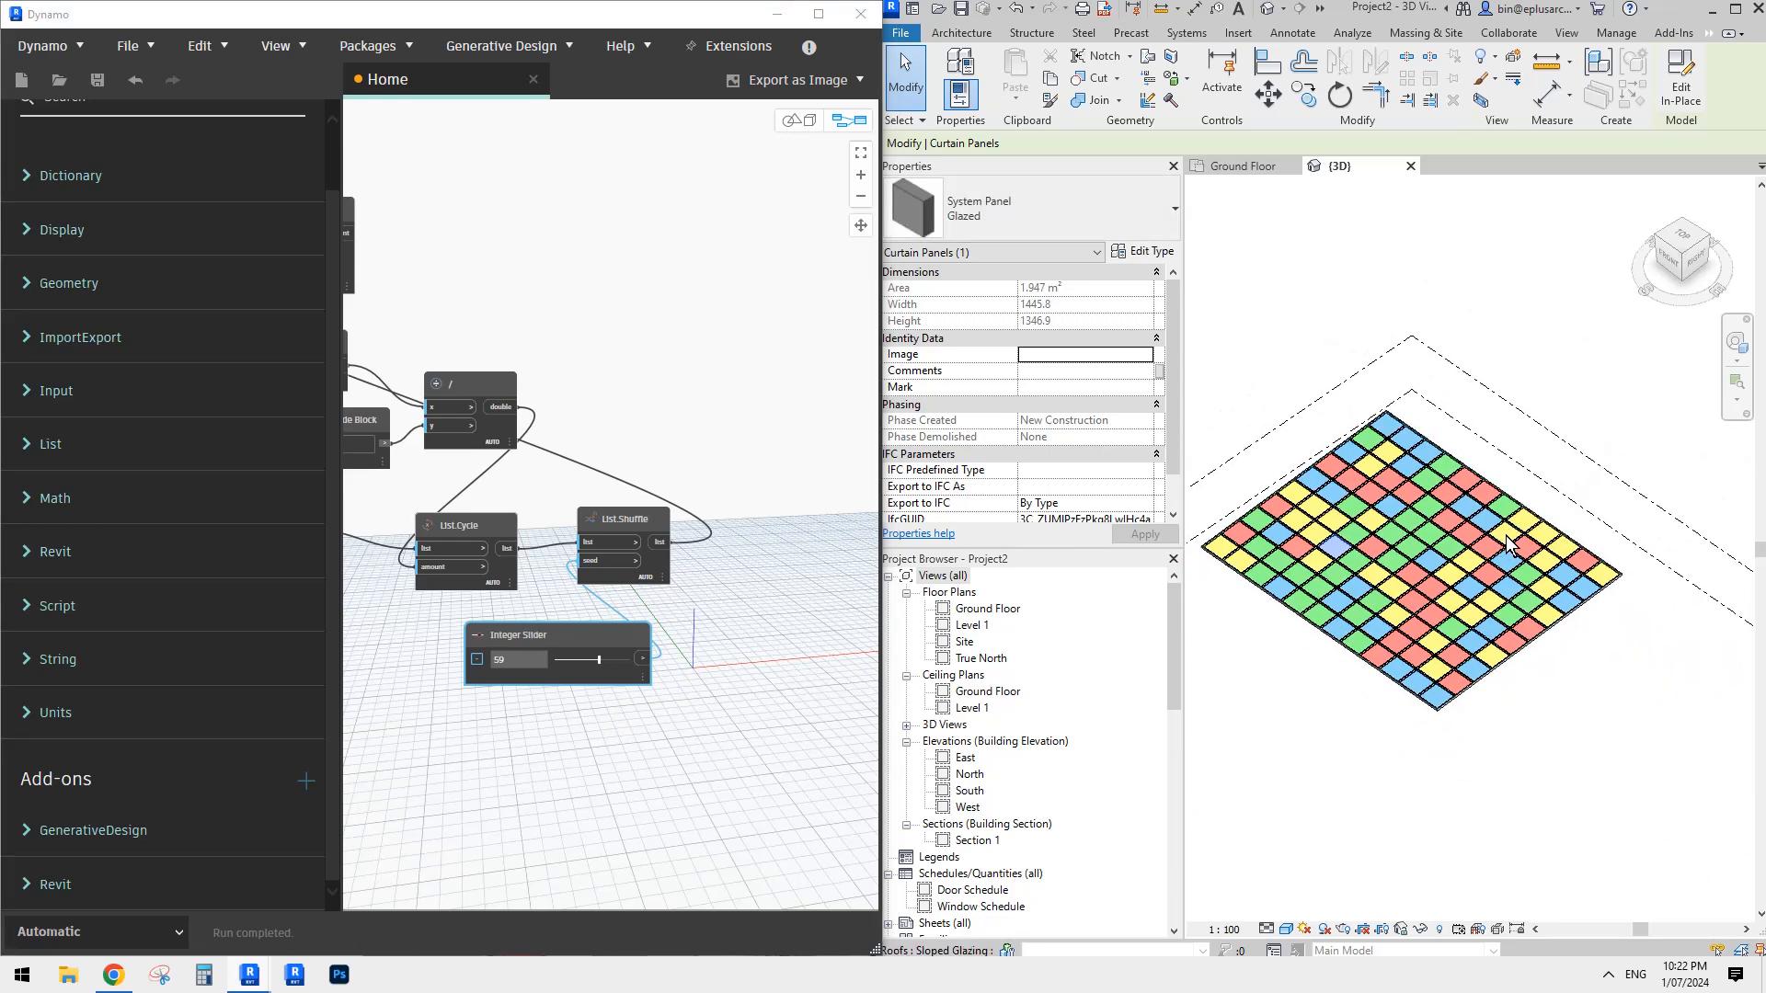
left_click(1511, 655)
middle_click_drag(1510, 640, 1478, 655, "shift")
key("Escape")
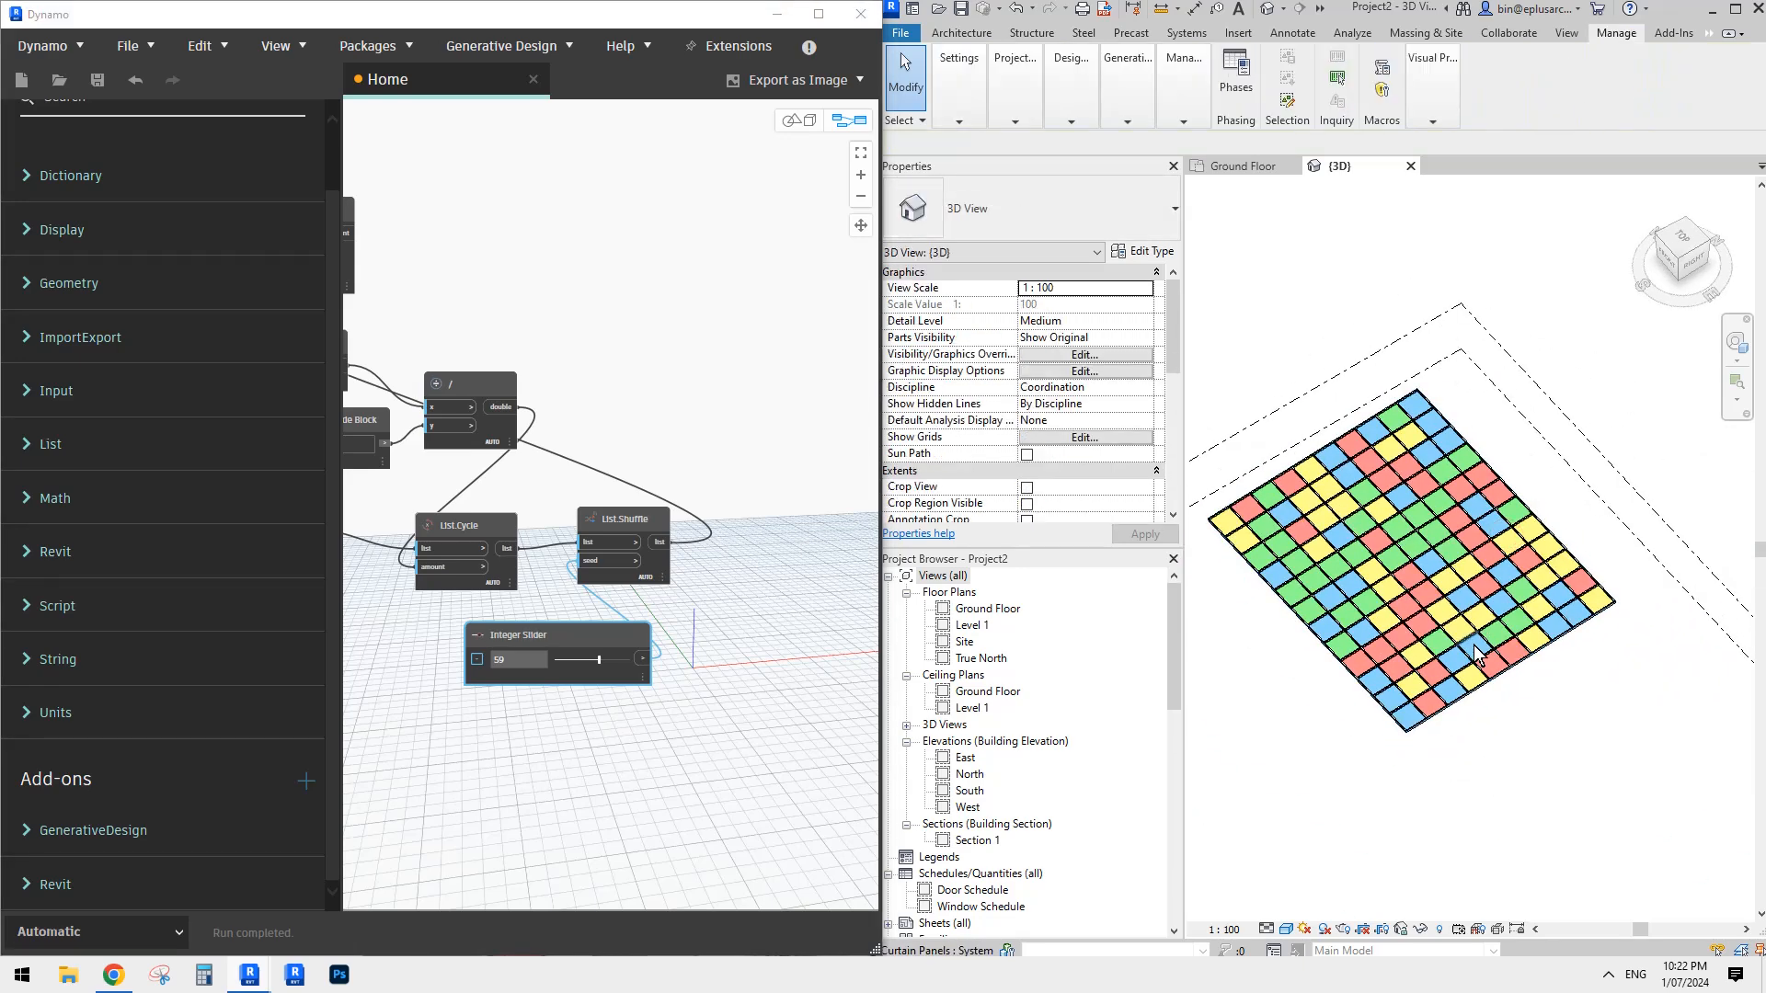
scroll(1483, 664, "up", 2)
left_click(1483, 664)
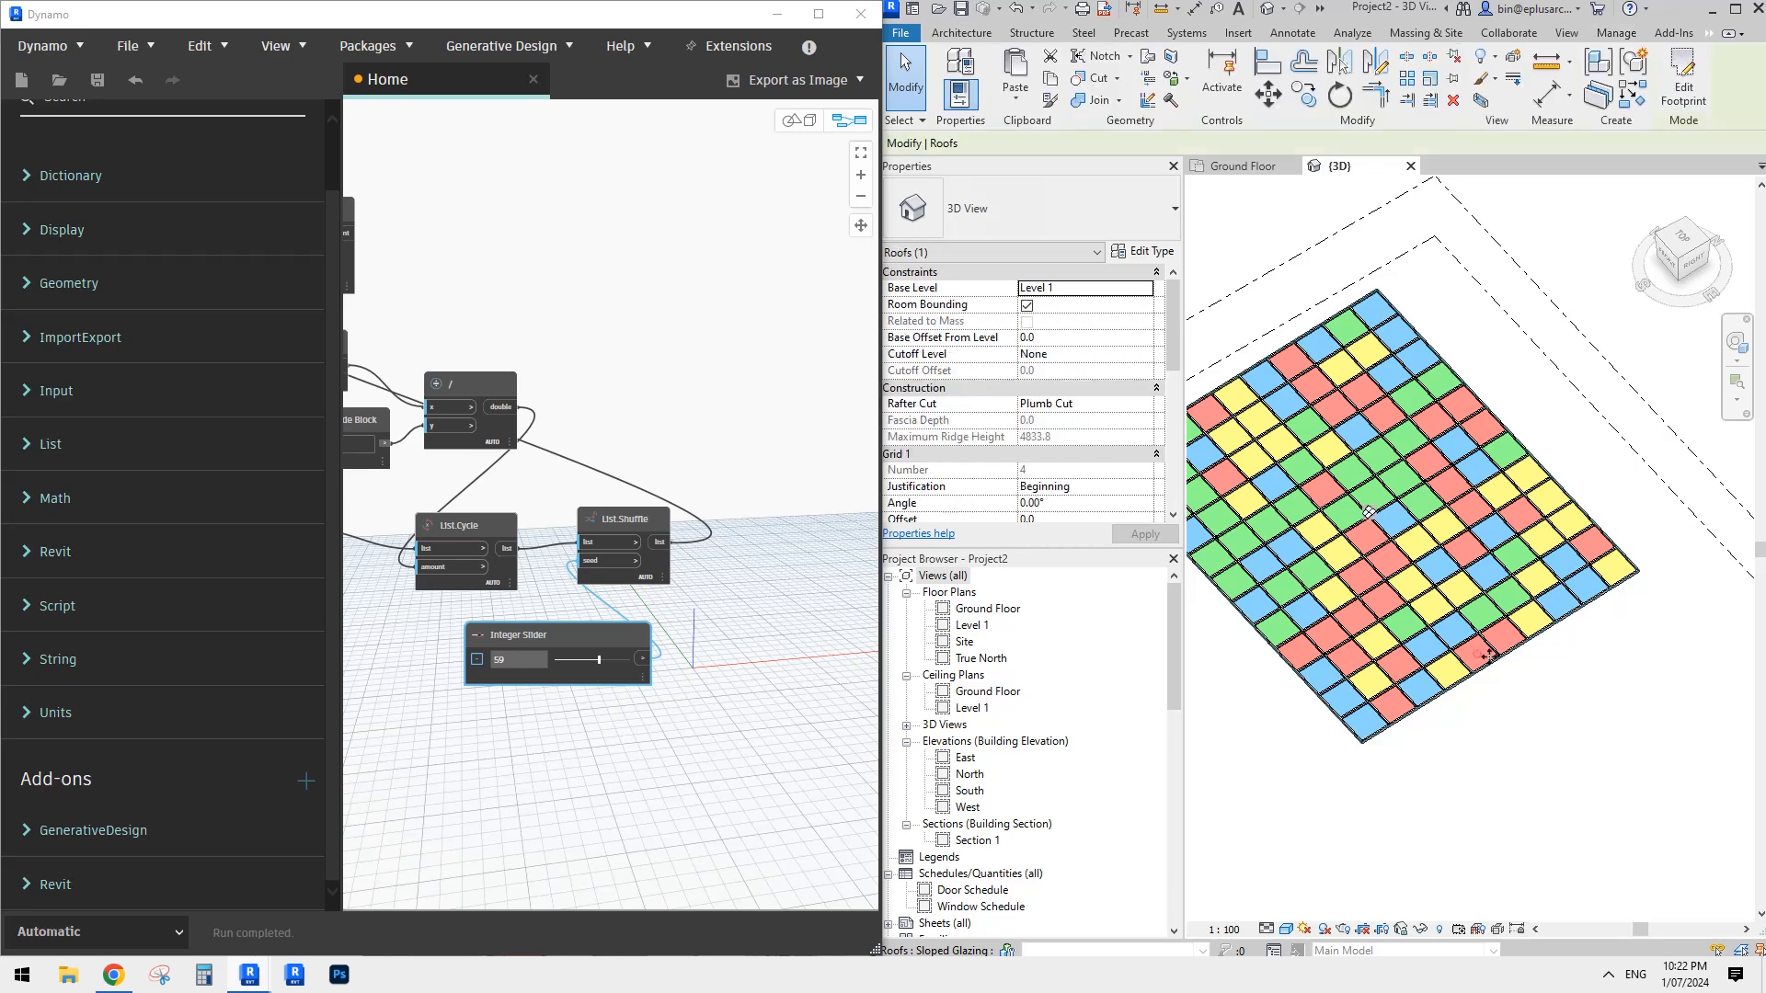
scroll(1554, 644, "down", 2)
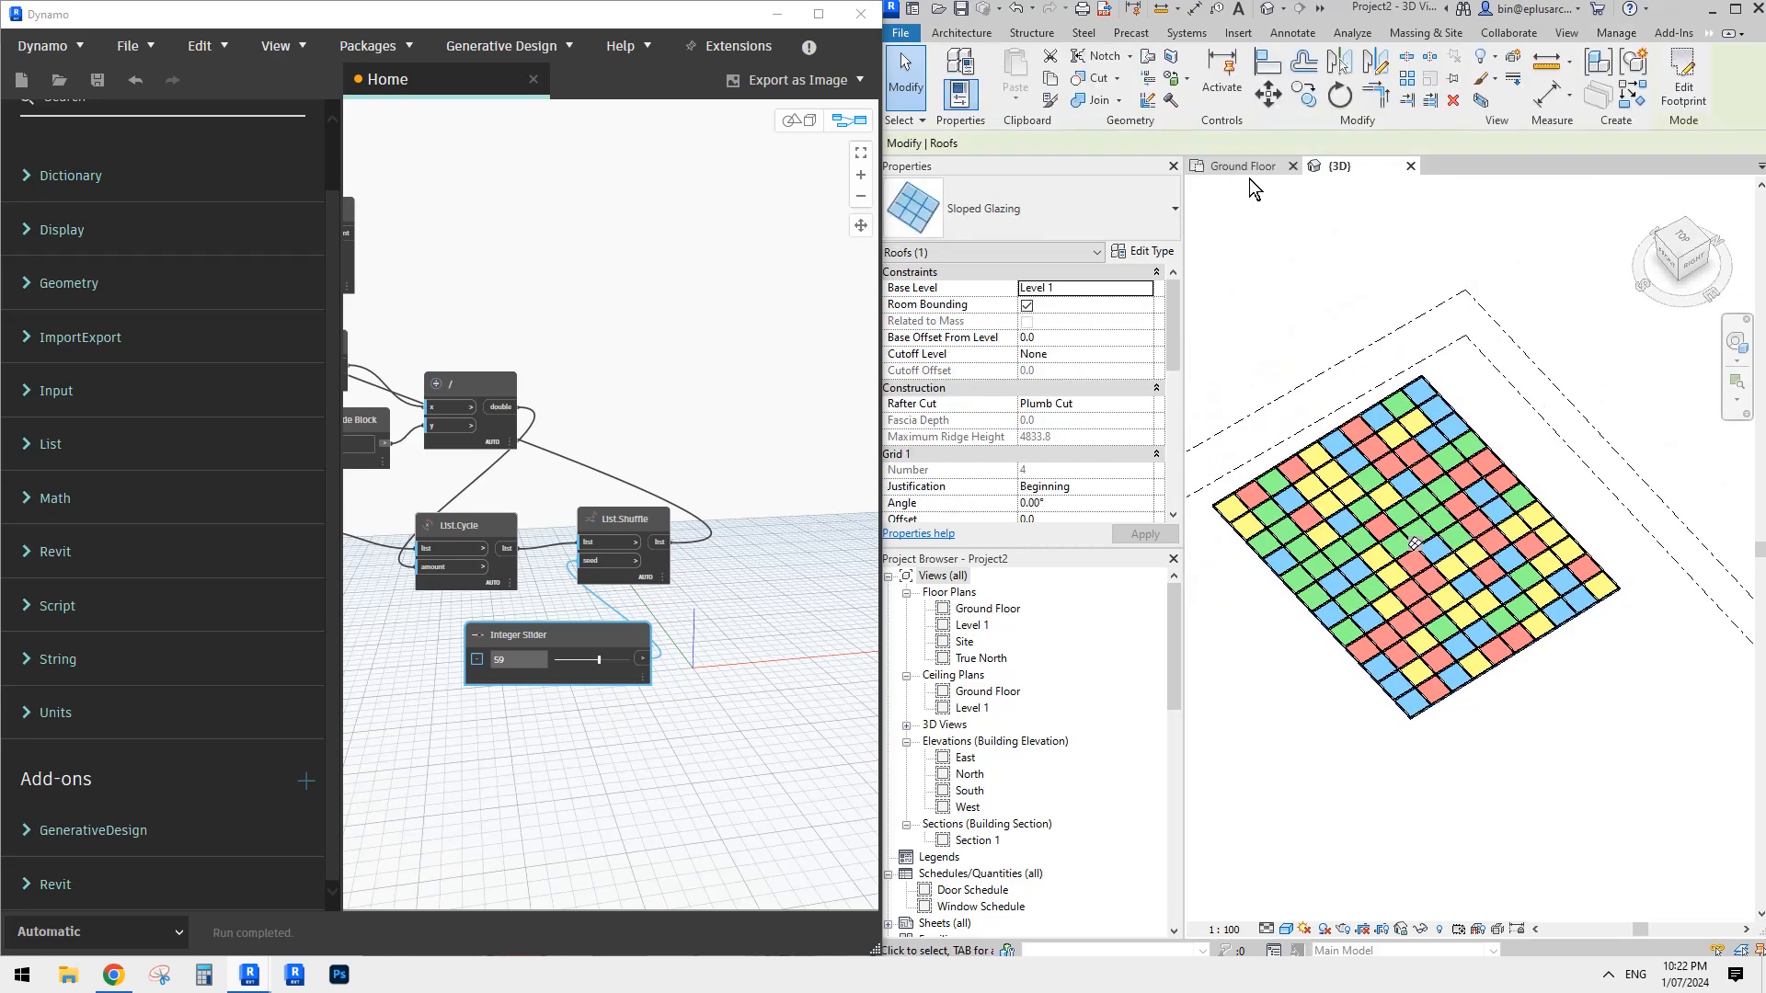
left_click(1688, 103)
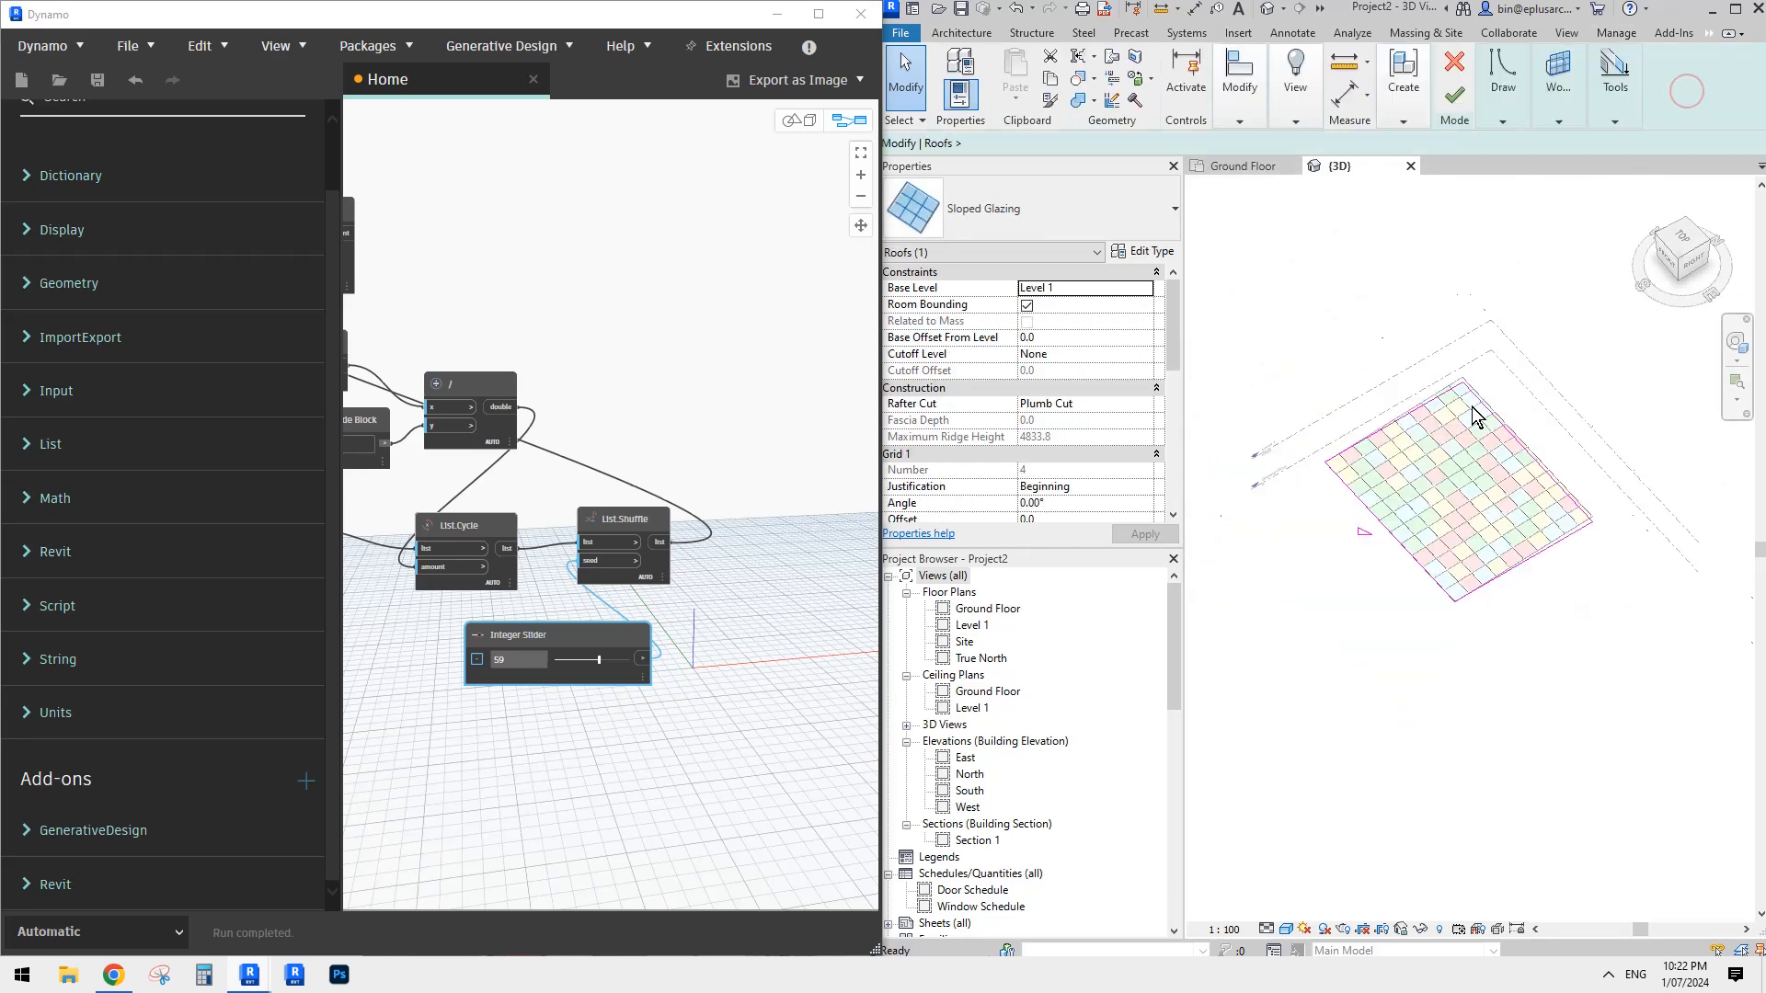
scroll(1467, 442, "down", 1)
left_click_drag(1388, 539, 1285, 598)
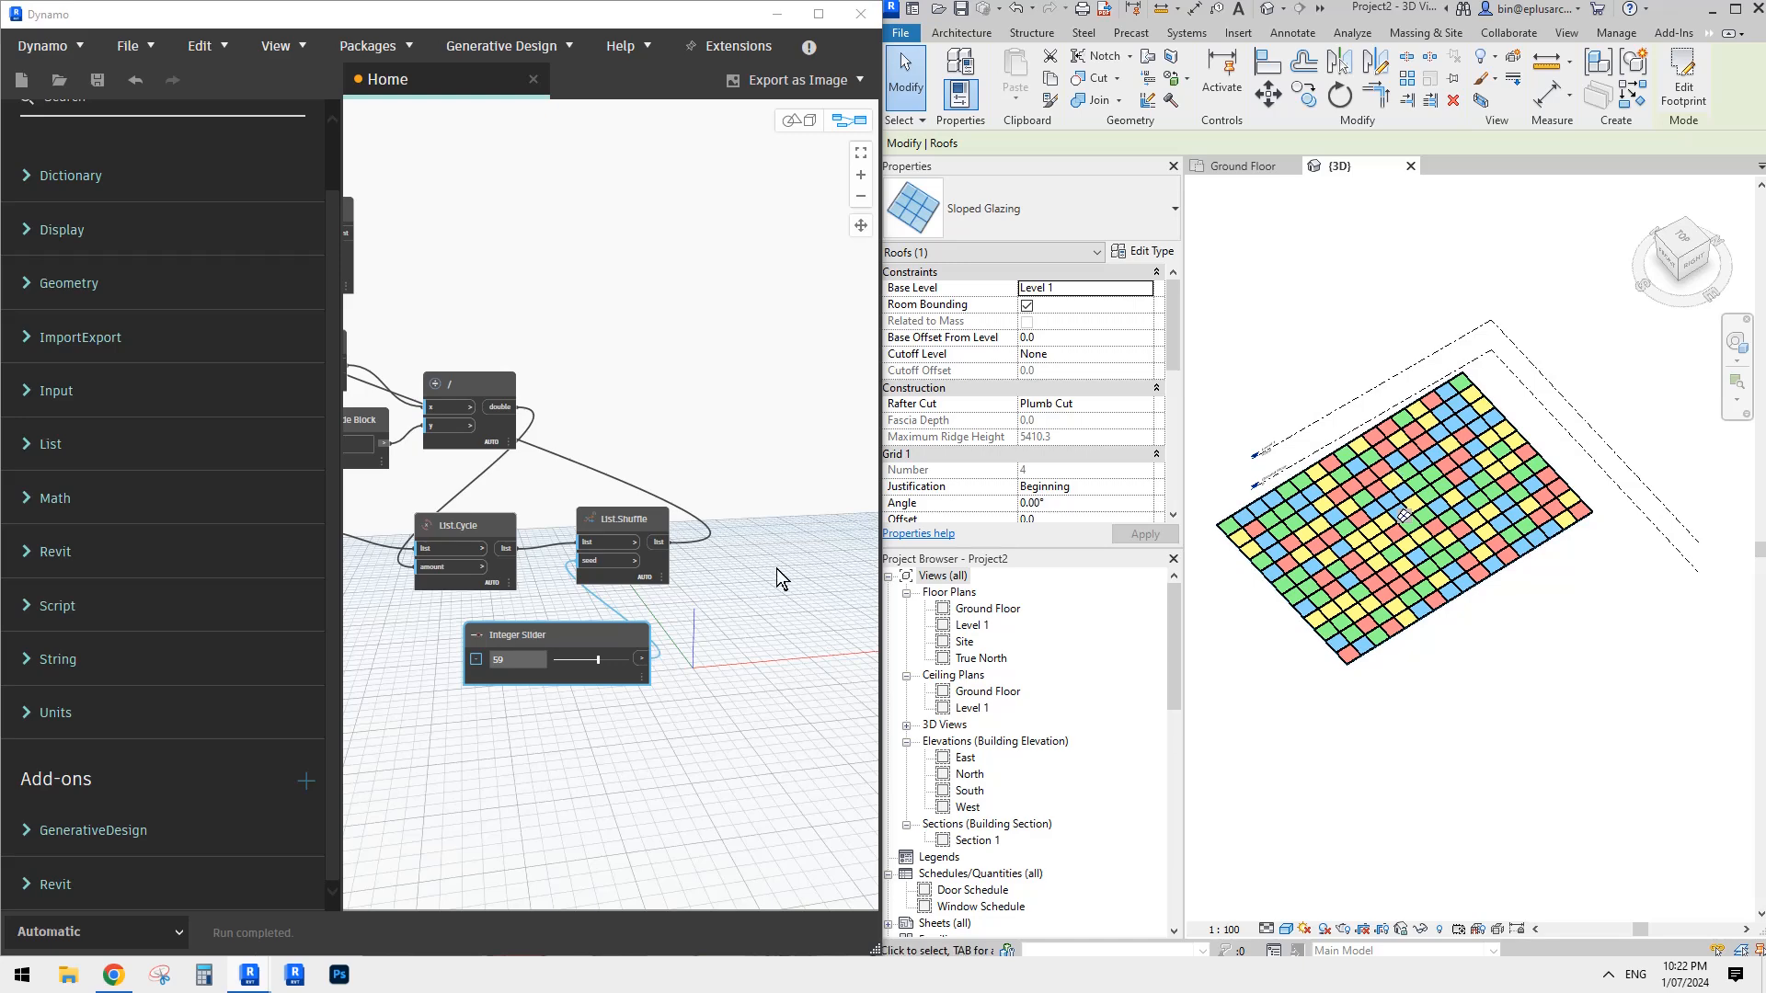
- Try Integer Slider seeds 27 and 78 for other panel colour arrangements, and settle on 57
left_click(575, 659)
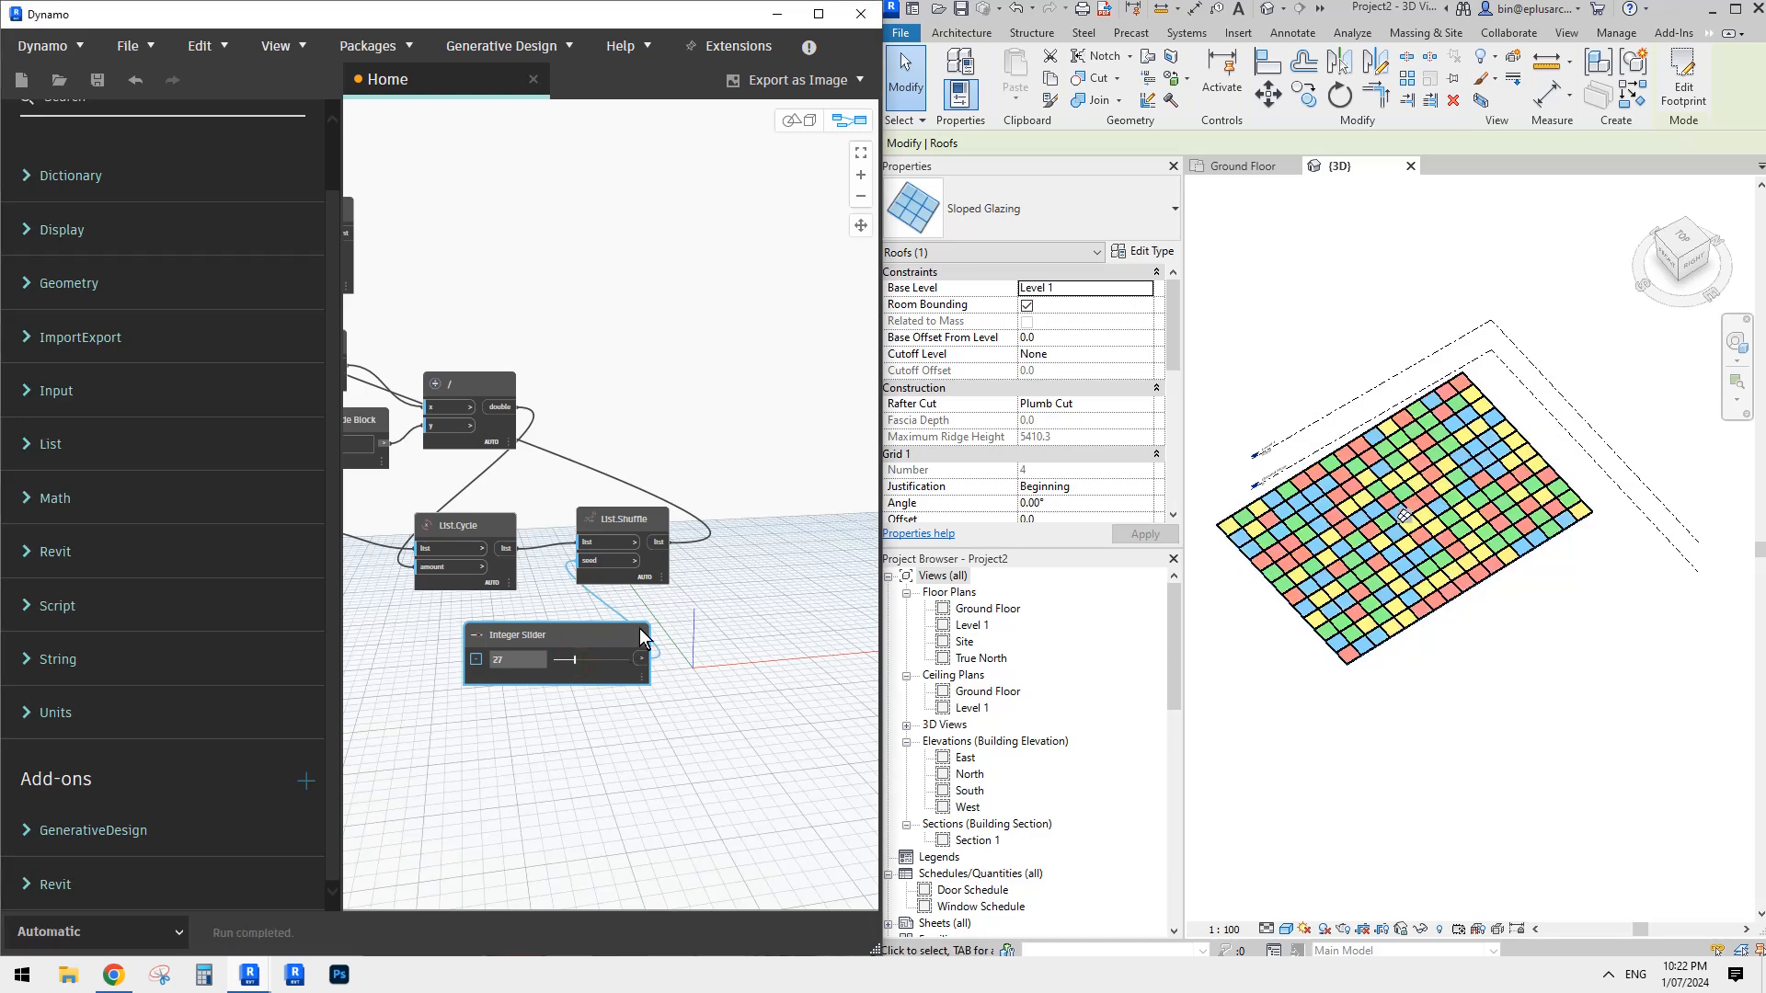
left_click(612, 659)
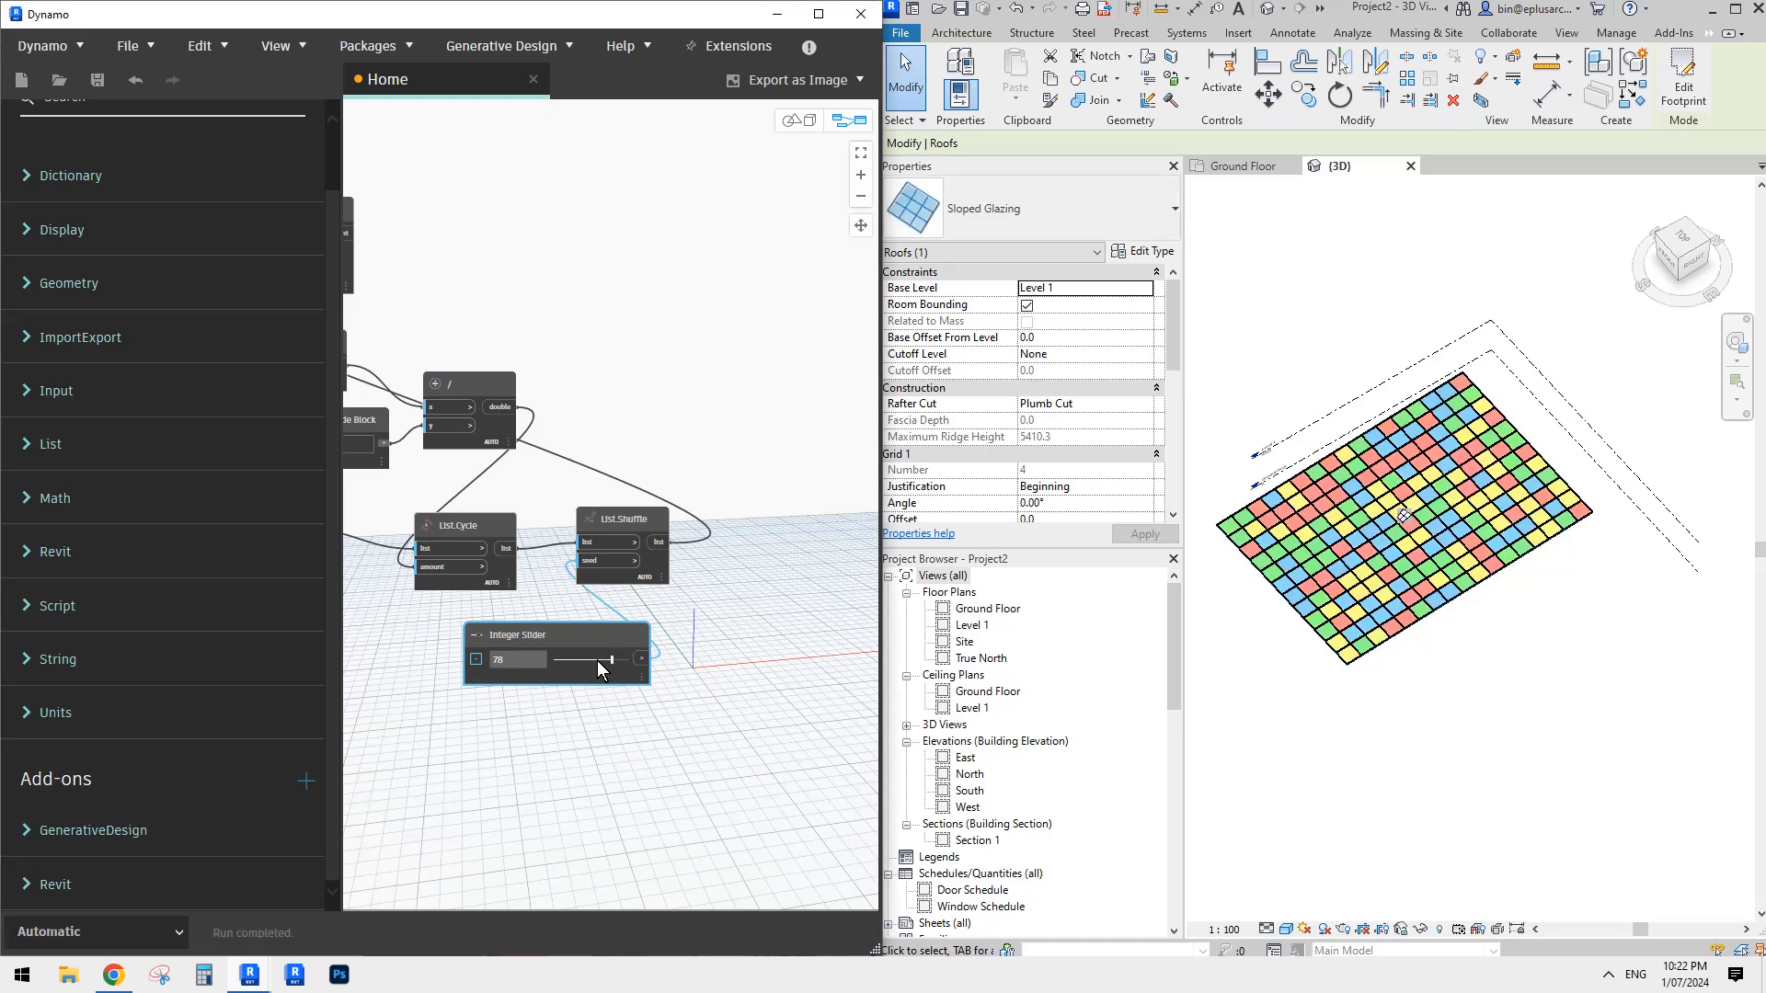
left_click(597, 659)
- Deselect the roof and examine the shuffled panel colours of the canopy from several angles
left_click(1371, 315)
middle_click_drag(1328, 327, 1356, 352)
middle_click_drag(1356, 352, 1375, 322, "shift")
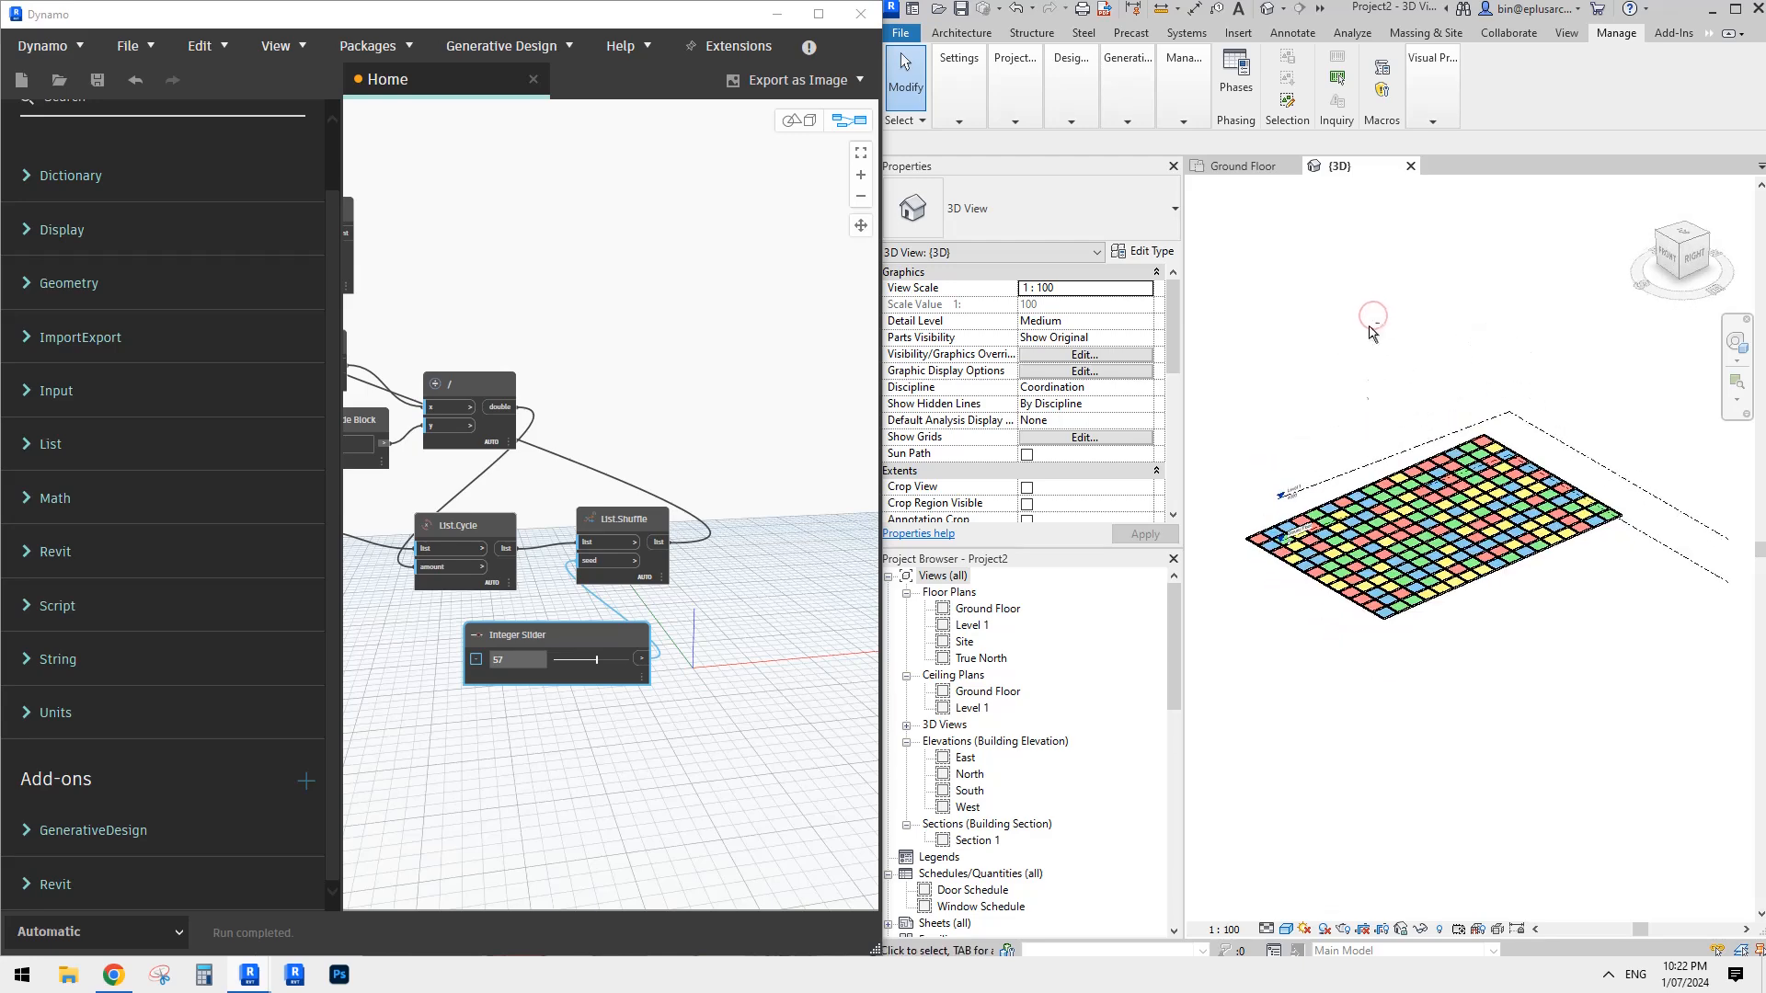
scroll(1379, 443, "up", 2)
middle_click_drag(1388, 442, 1472, 557, "shift")
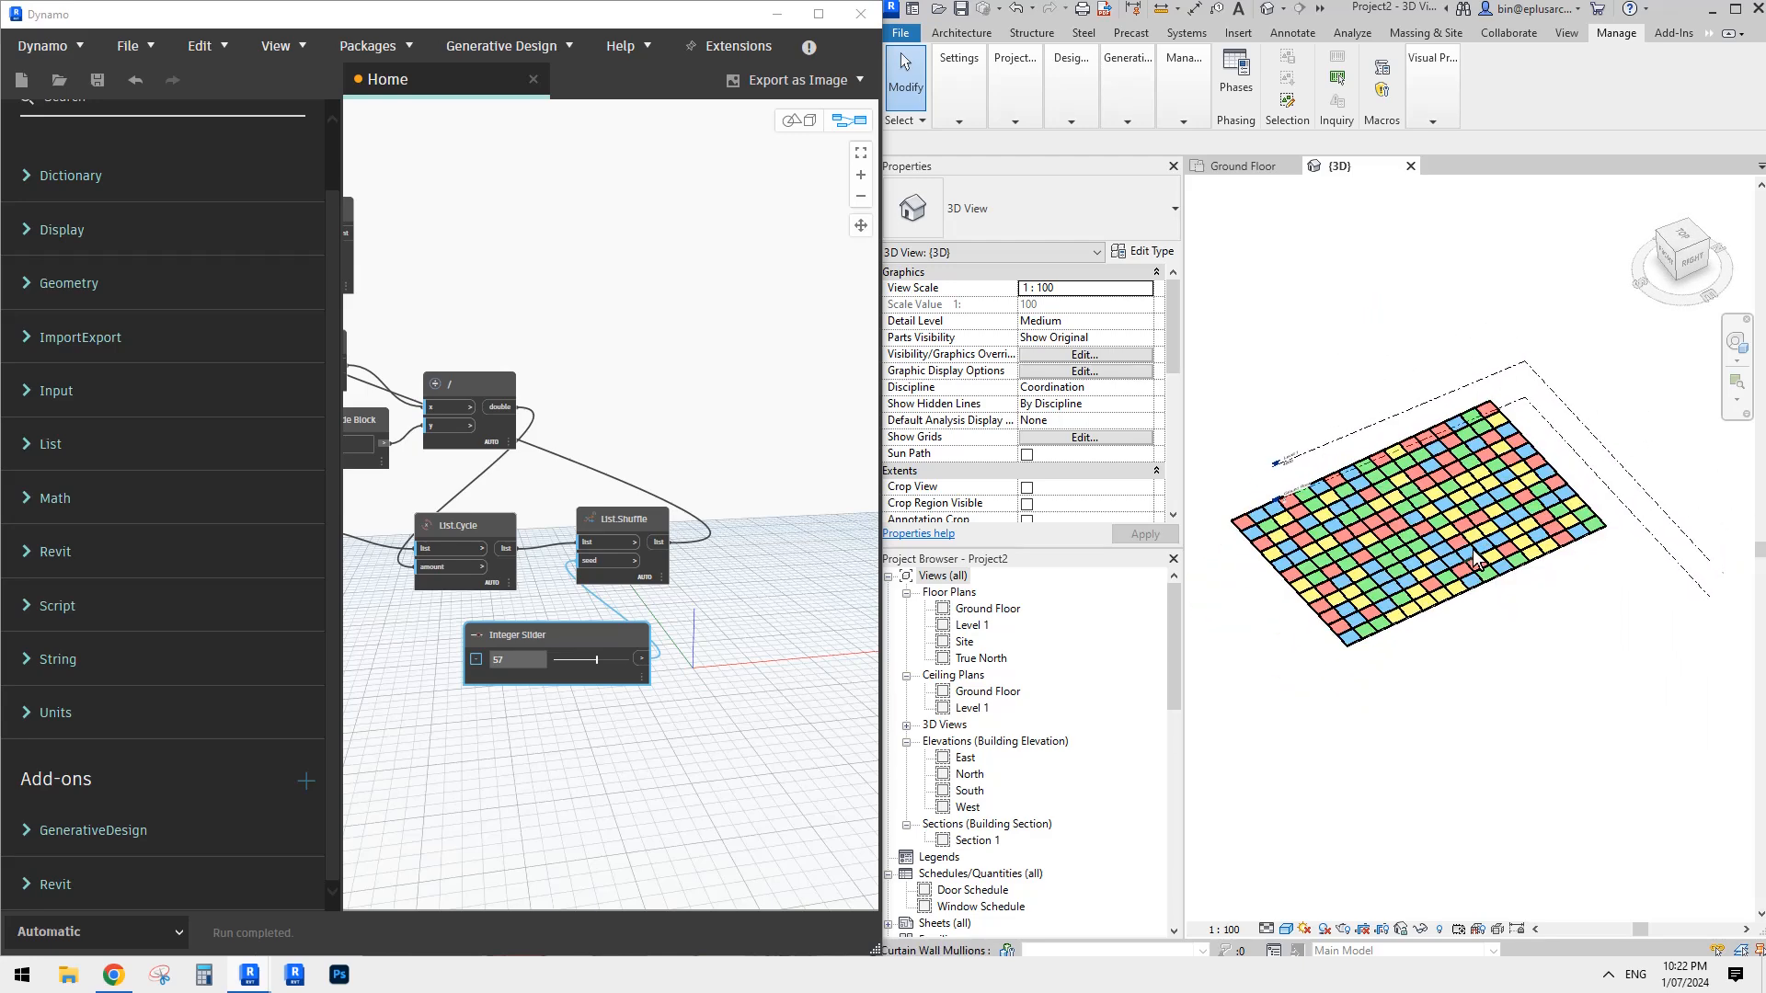
middle_click_drag(1334, 268, 1328, 279)
middle_click_drag(1461, 413, 1457, 417)
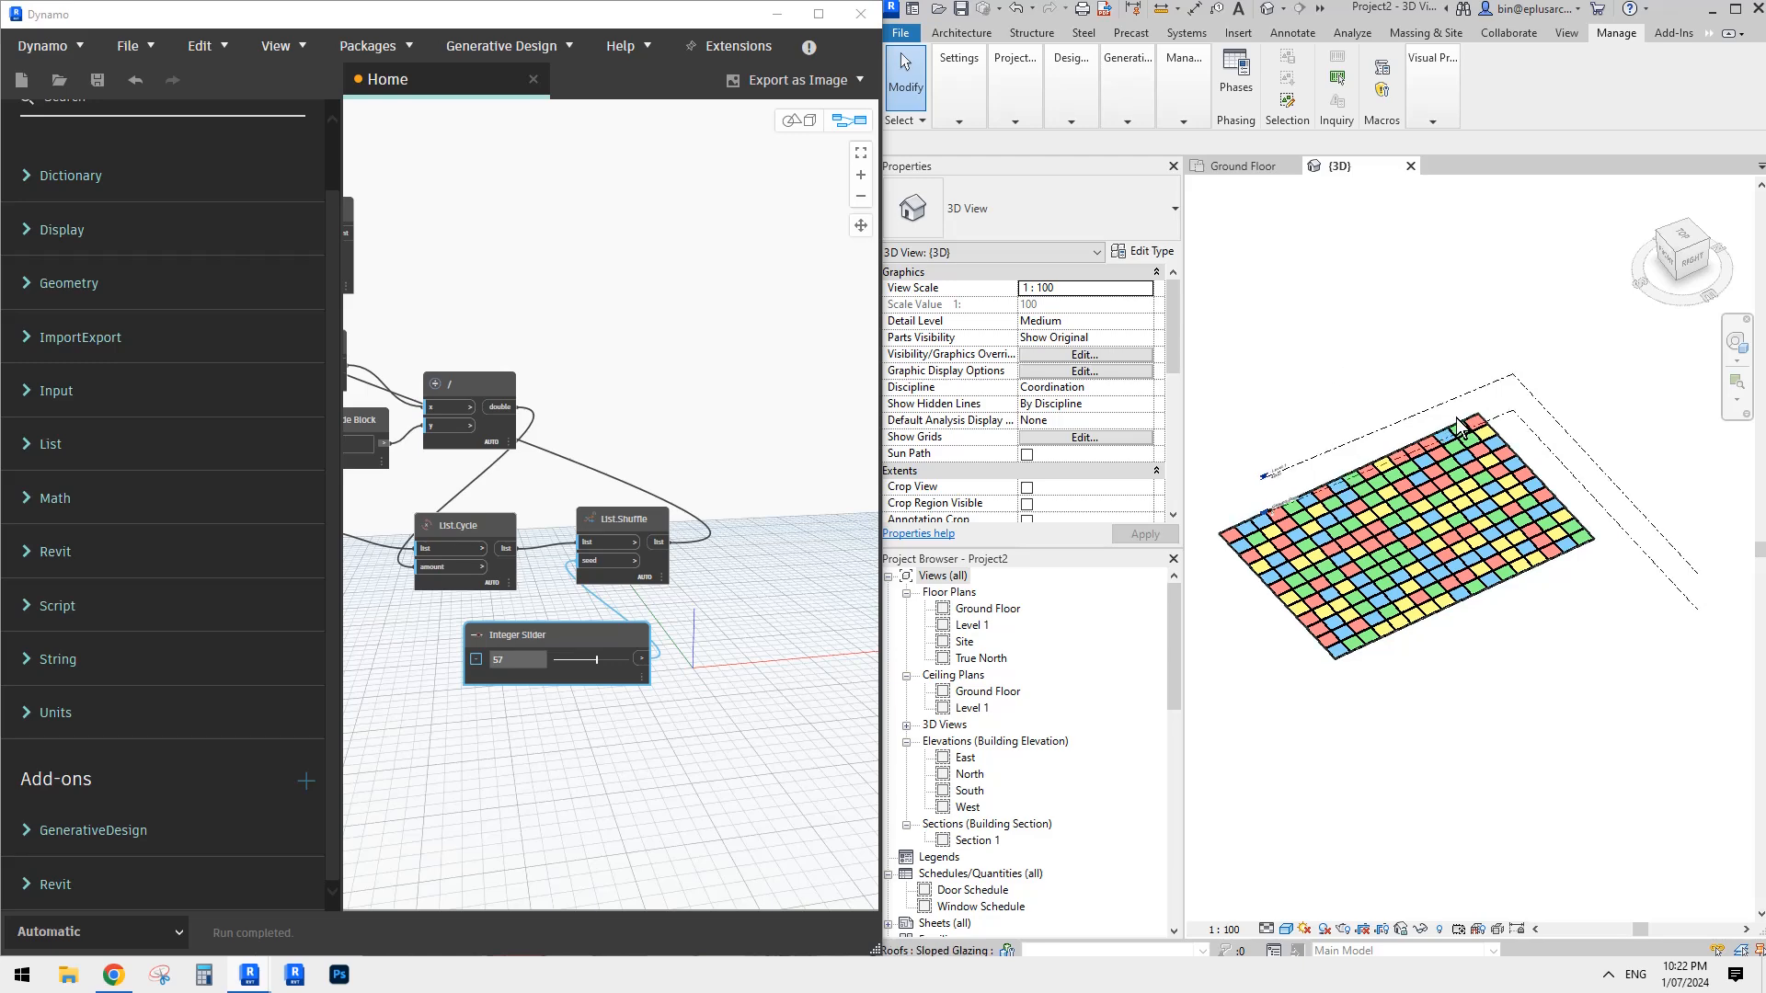
- Draw a Storefront curtain wall 22000 mm long on the Ground Floor beside the canopy, with an unconnected height of 8000 mm
key("w")
key("a")
left_click(1100, 219)
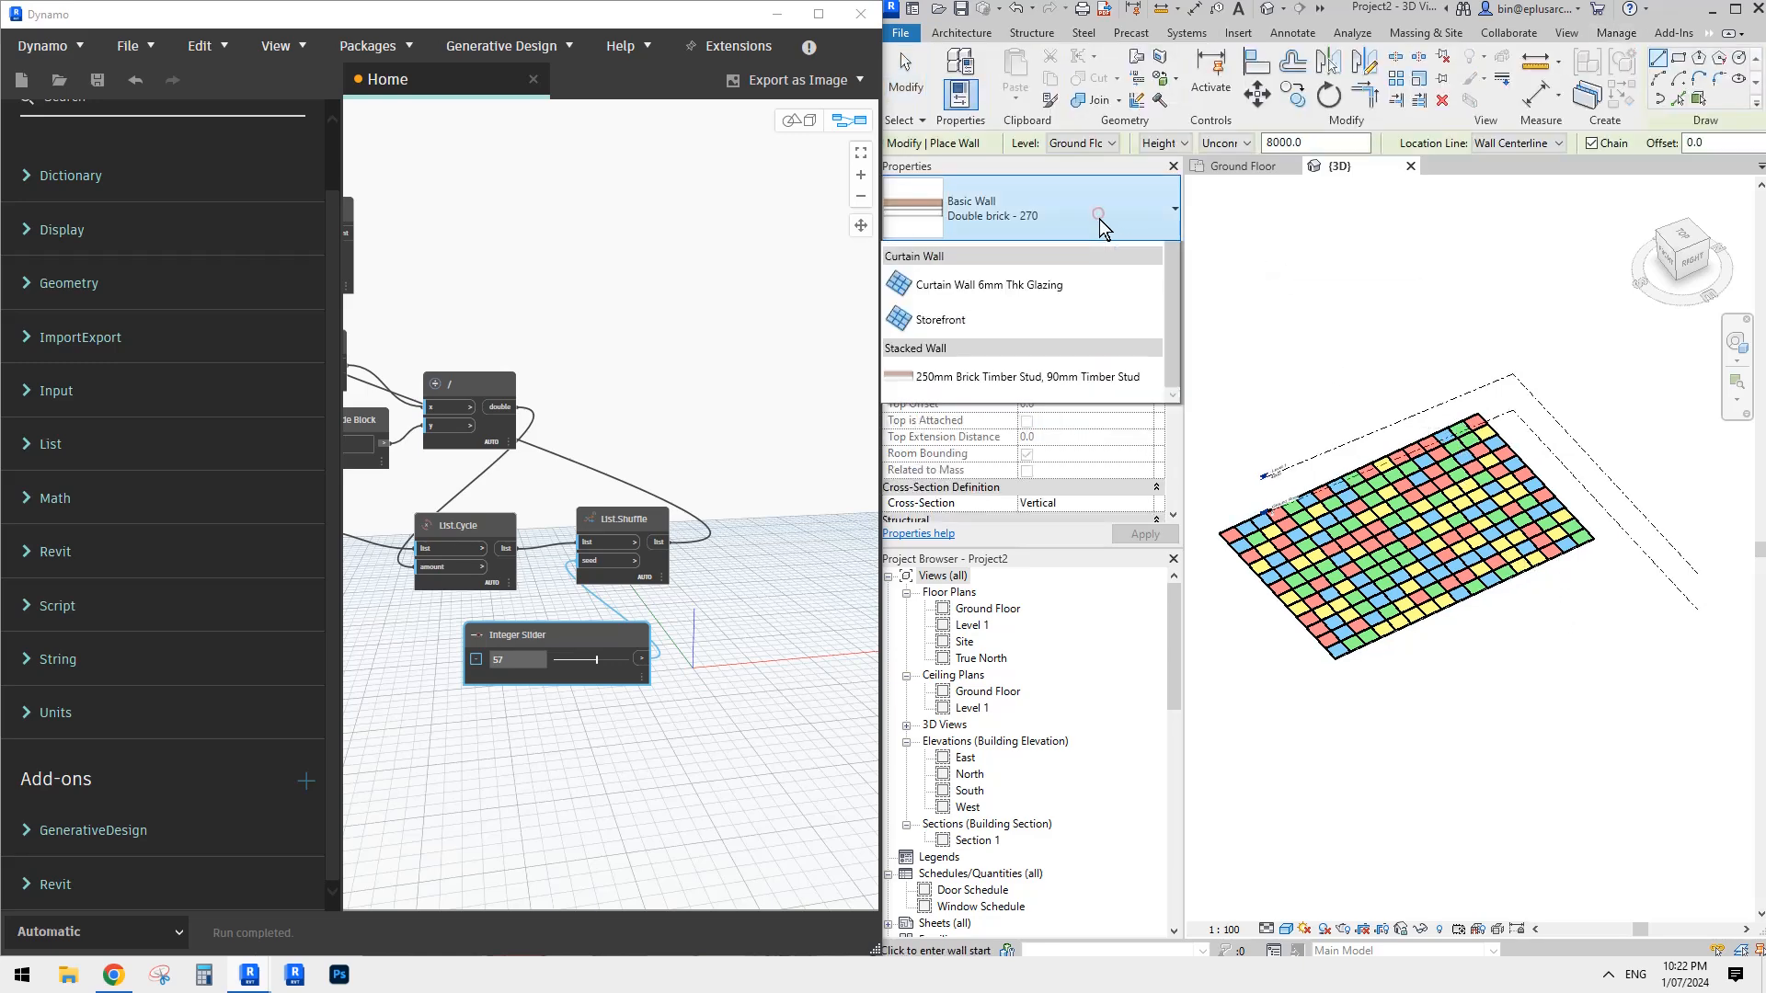
left_click(964, 653)
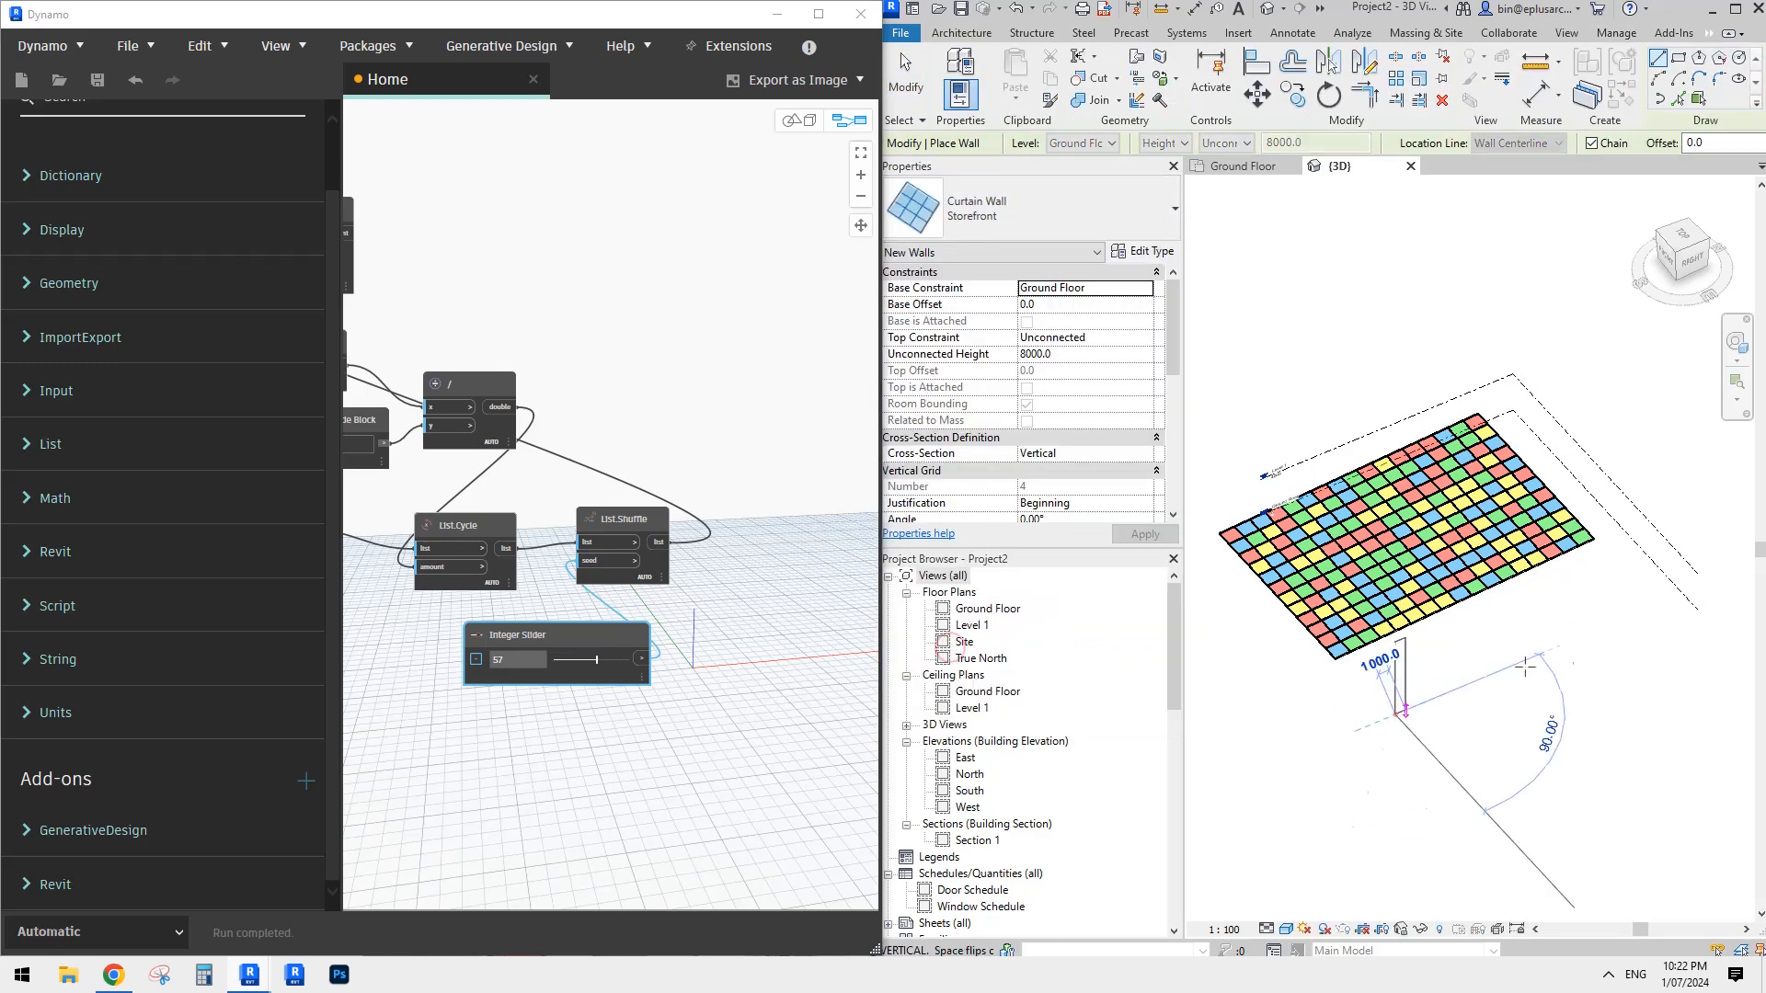
left_click(1397, 712)
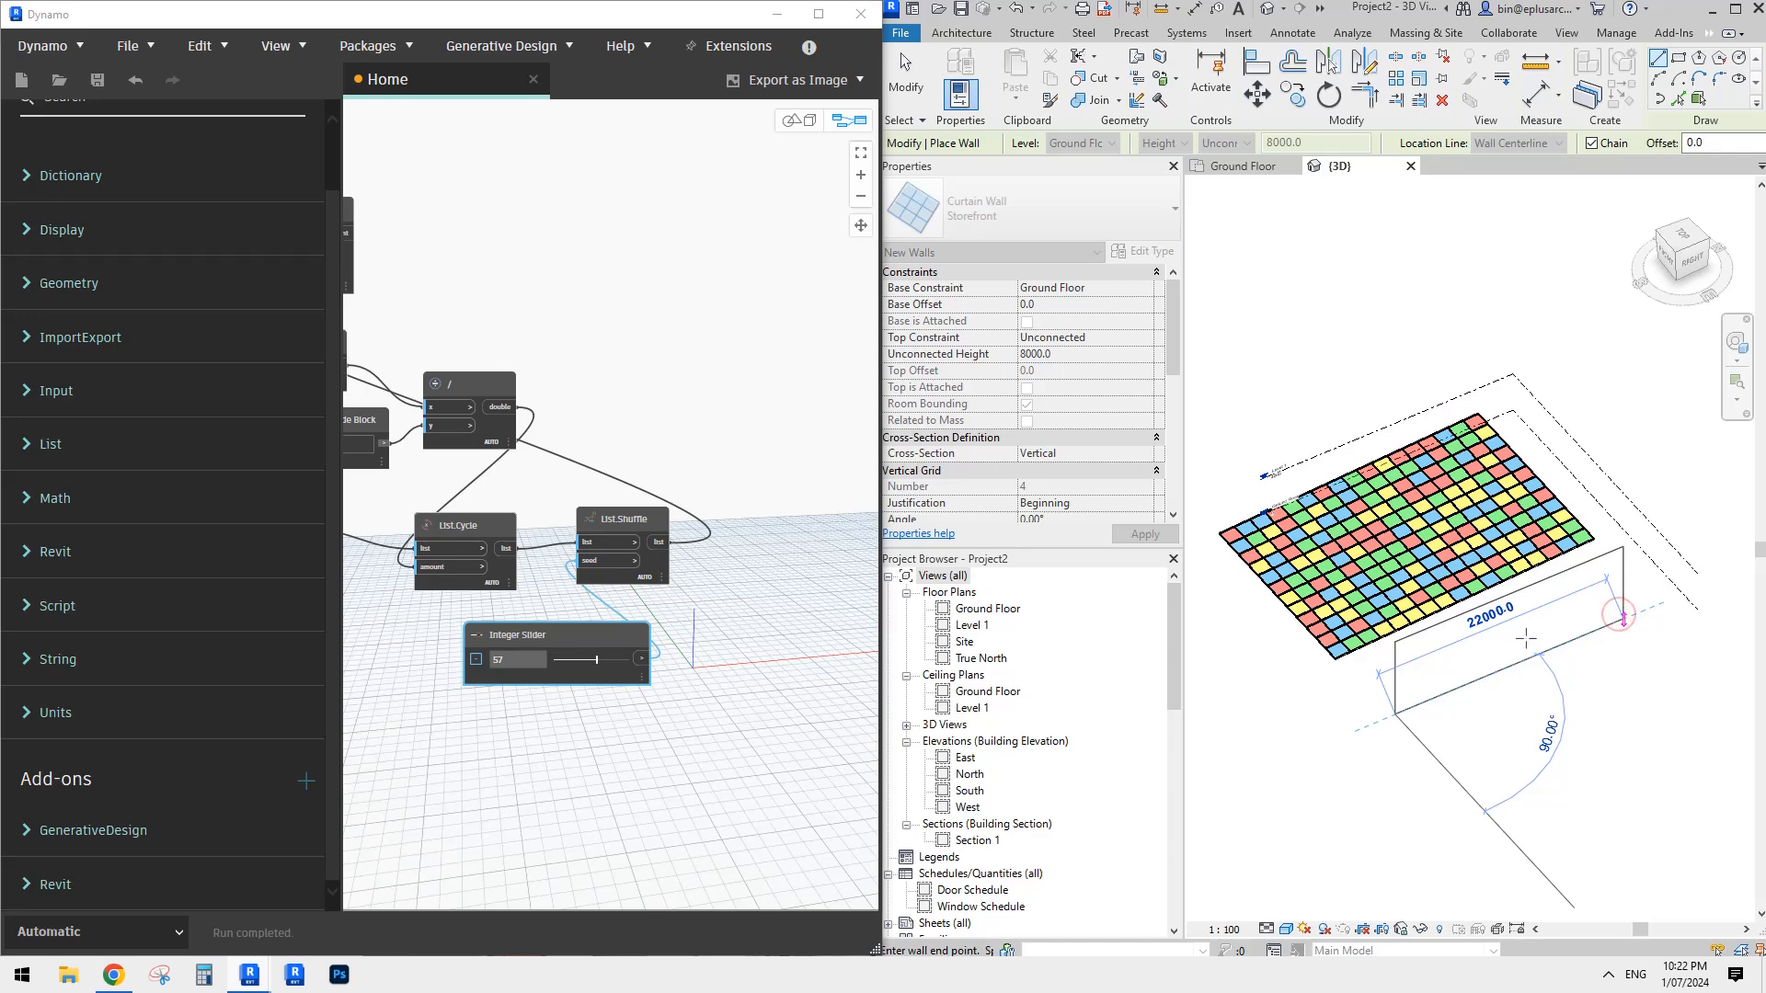
left_click(1623, 620)
key("Escape")
key("Escape")
scroll(1531, 639, "up", 3)
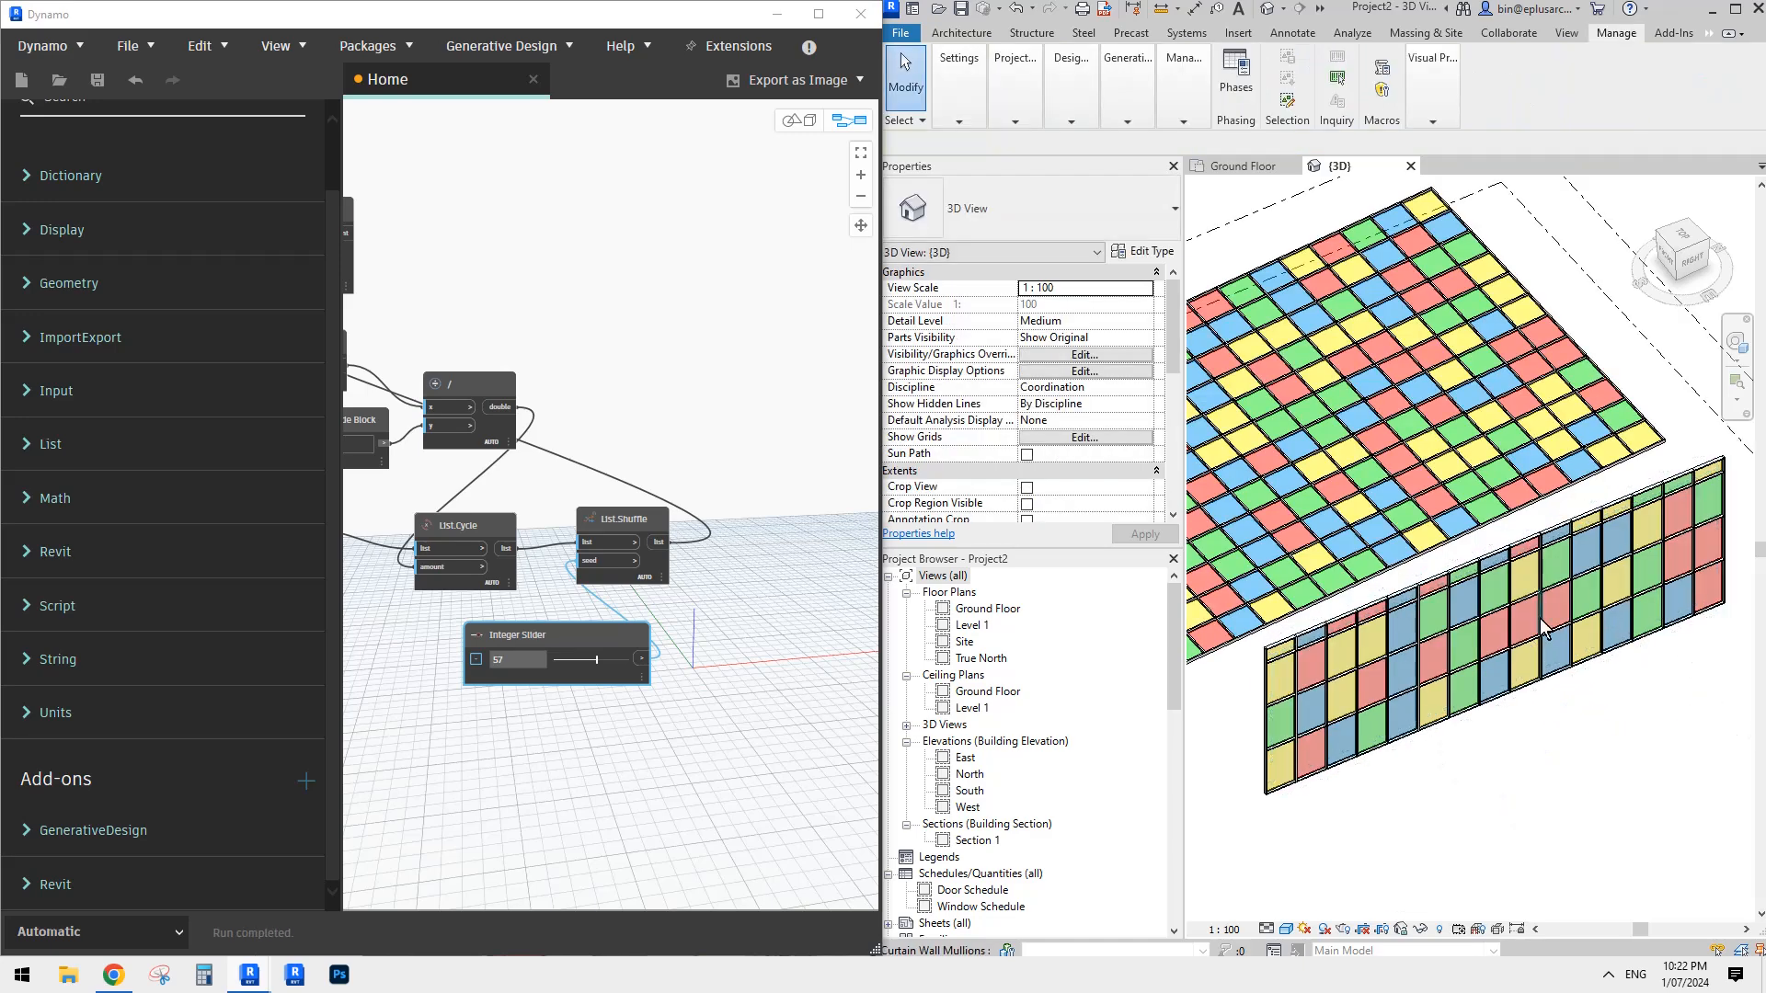
scroll(1567, 616, "down", 2)
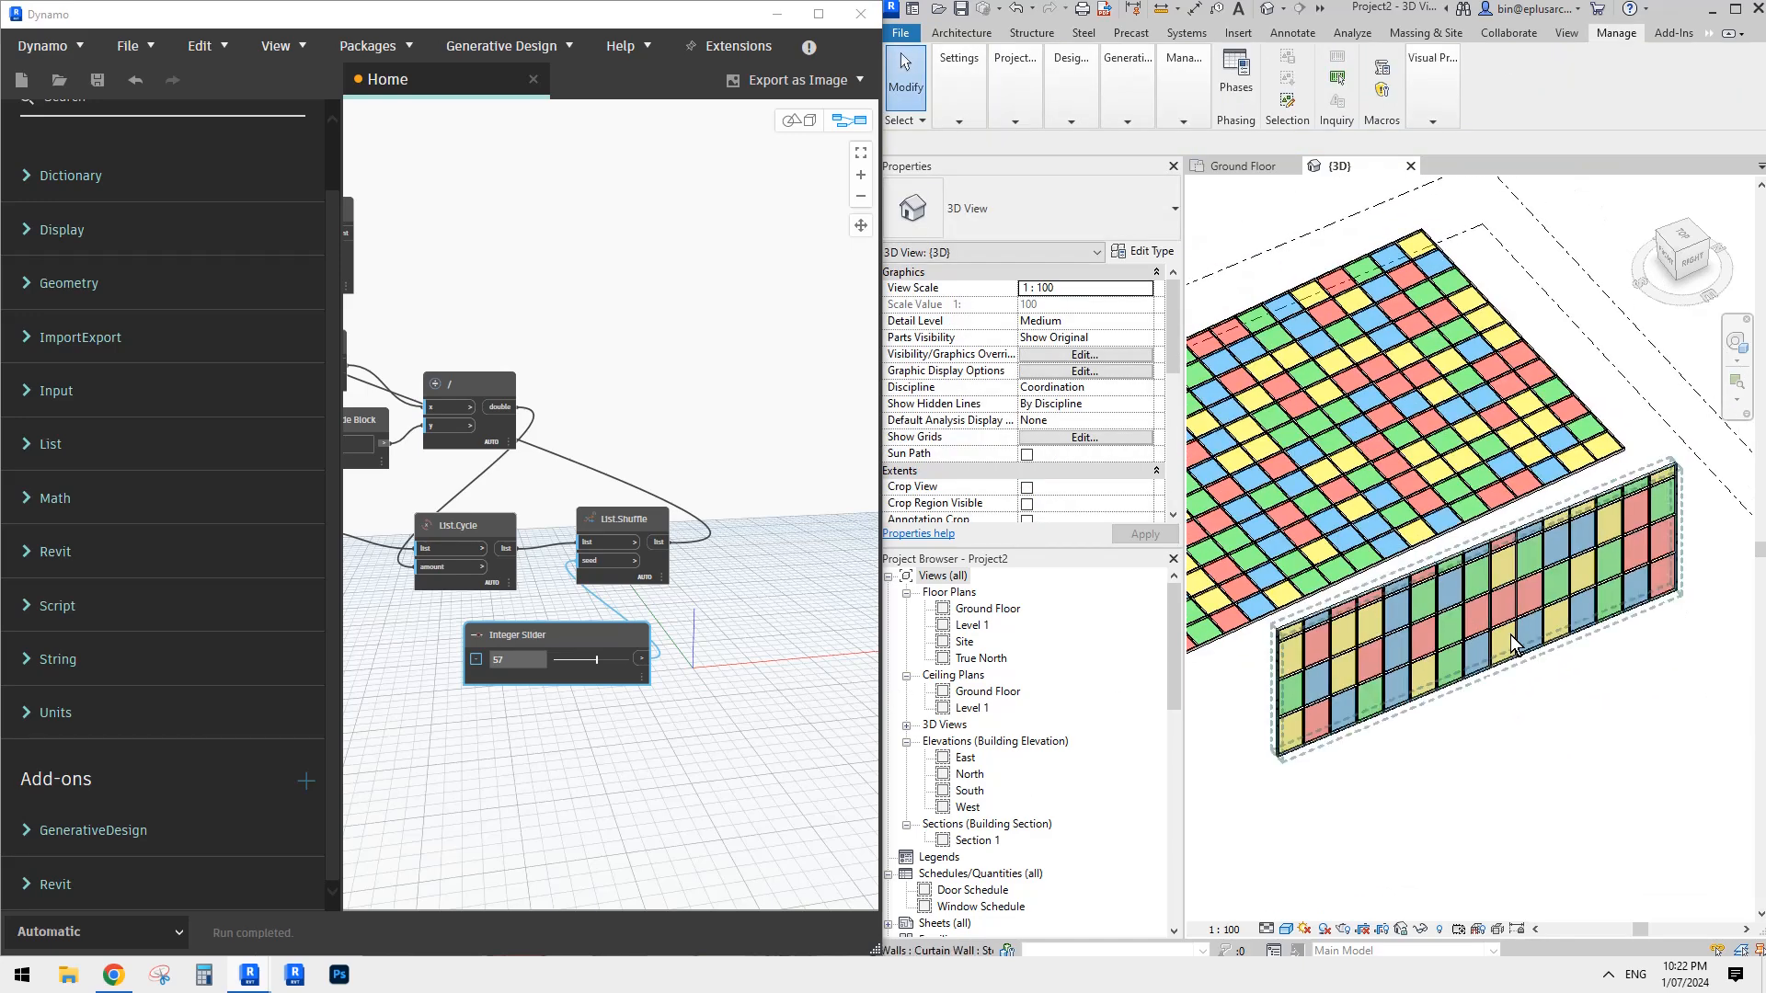
- Draw a second, shorter Storefront curtain wall similar to the first, on its far side from the canopy
middle_click_drag(1608, 583, 1541, 601, "shift")
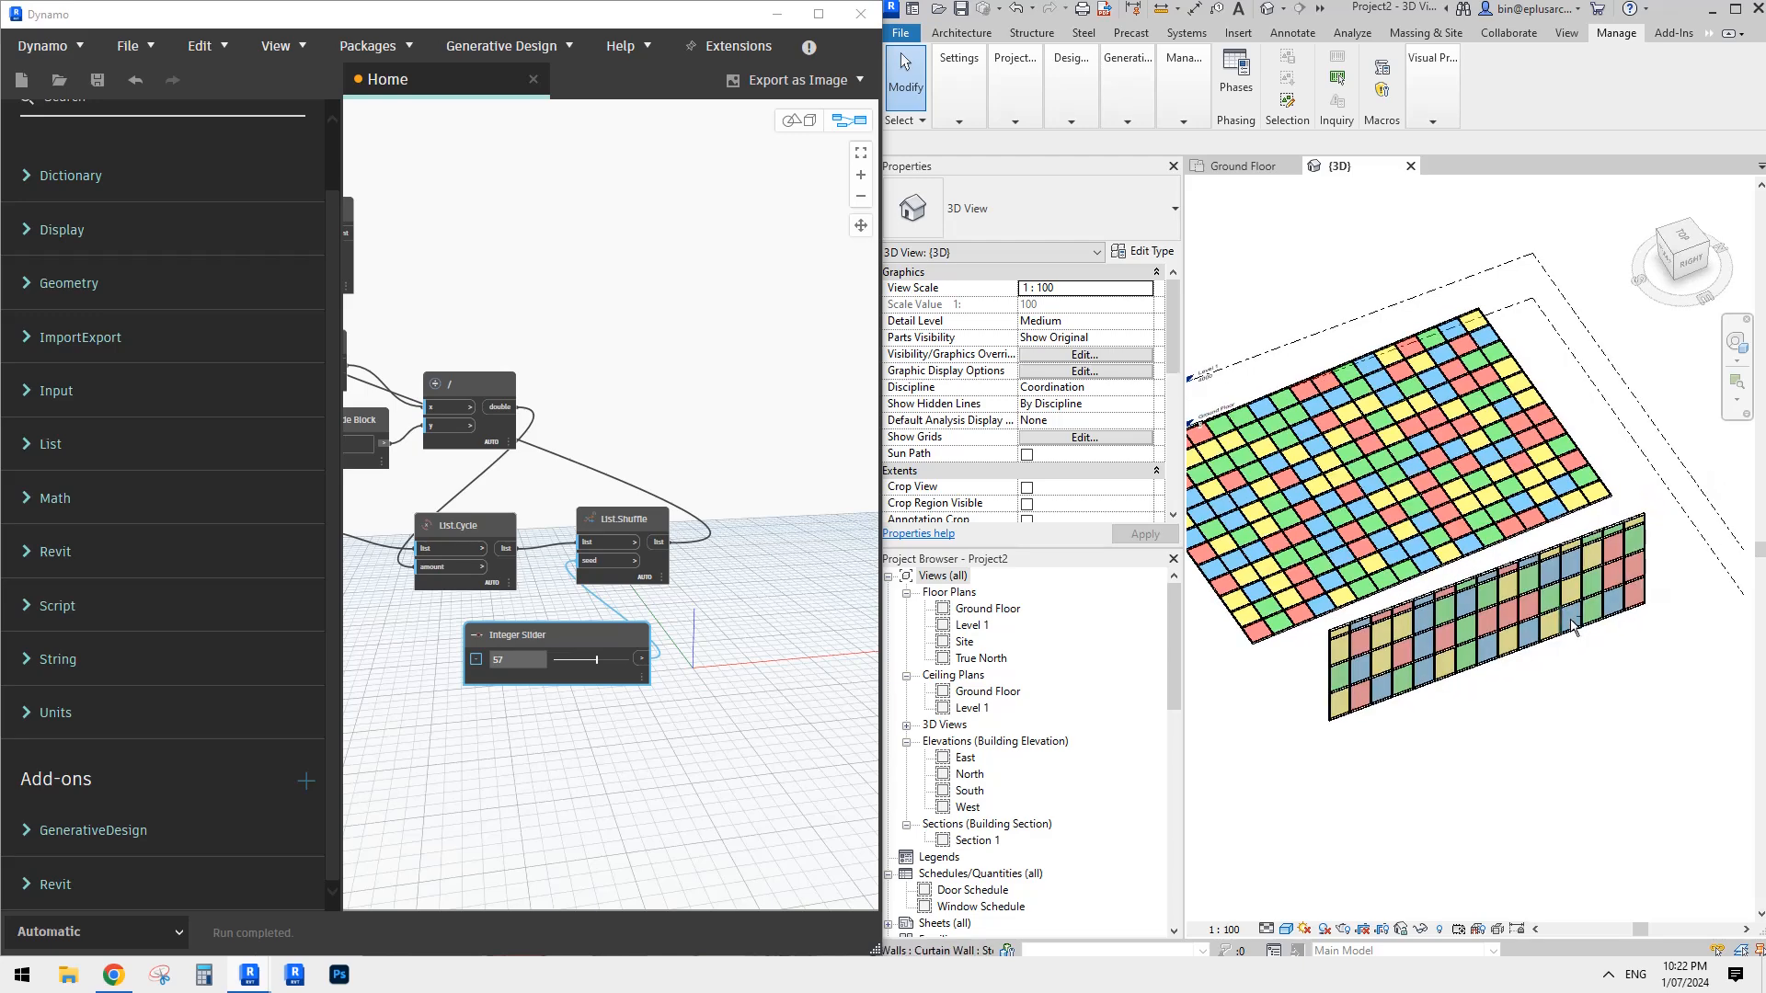
left_click(1523, 604)
key("c")
key("s")
left_click(1388, 827)
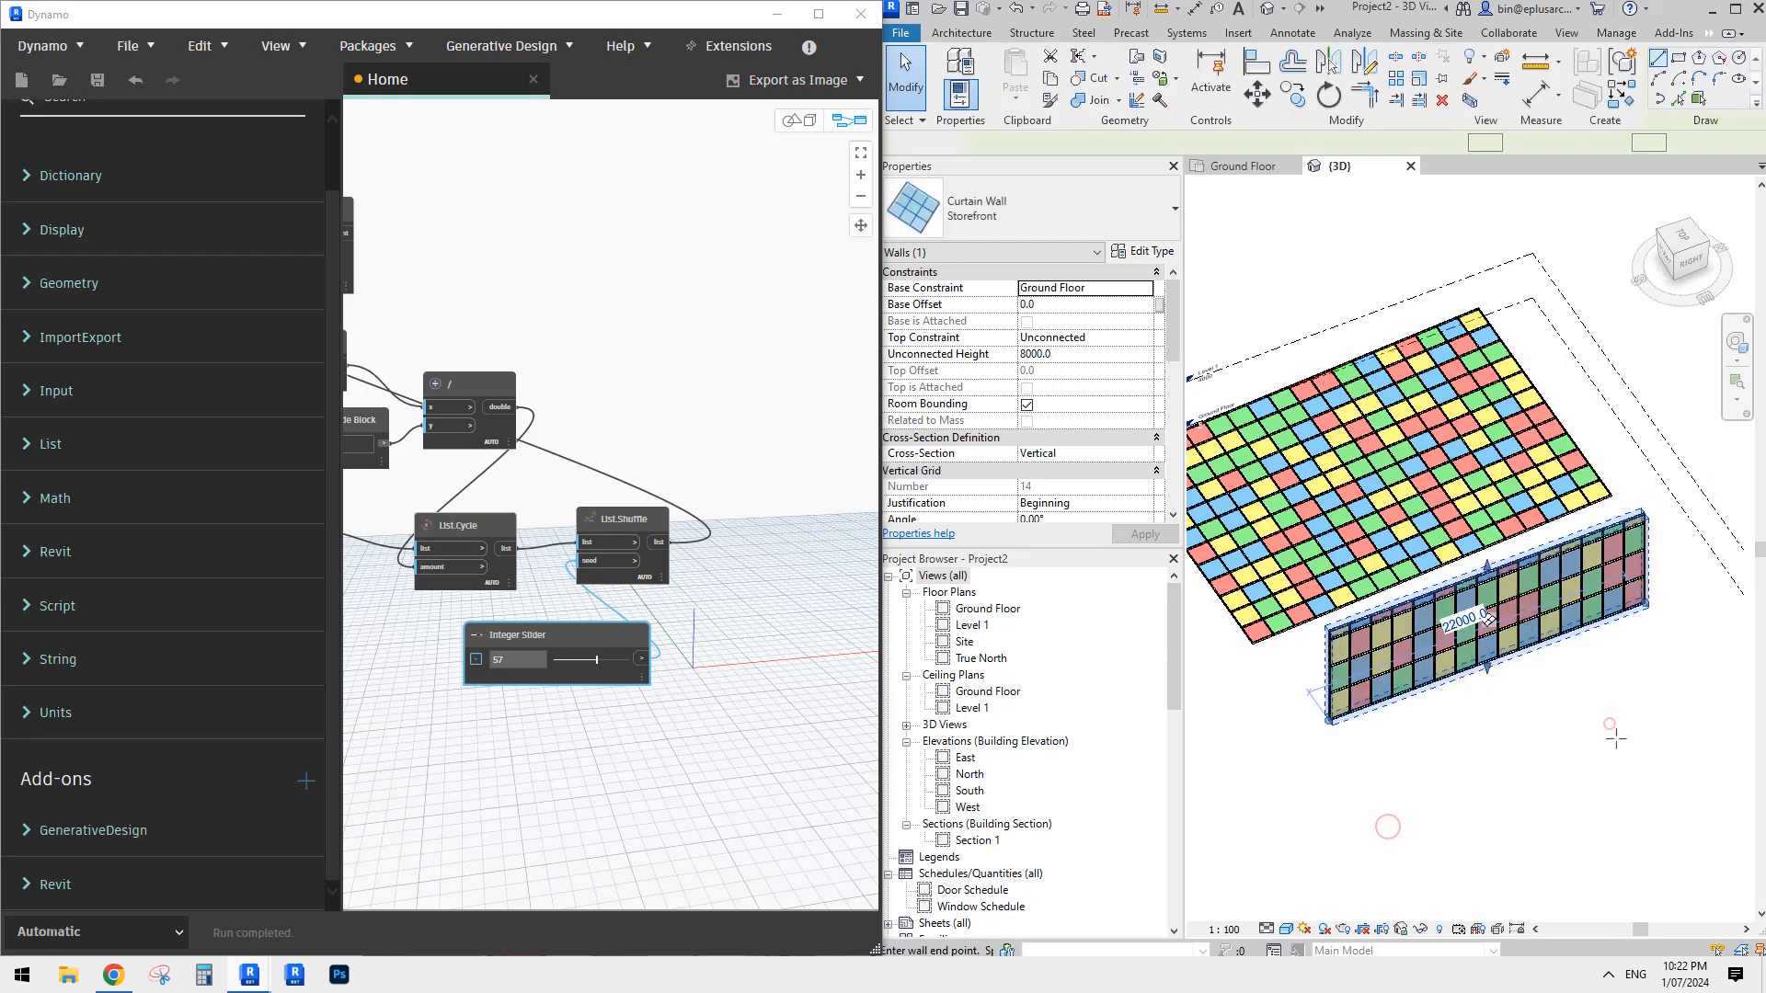
left_click(1611, 734)
key("Escape")
key("Escape")
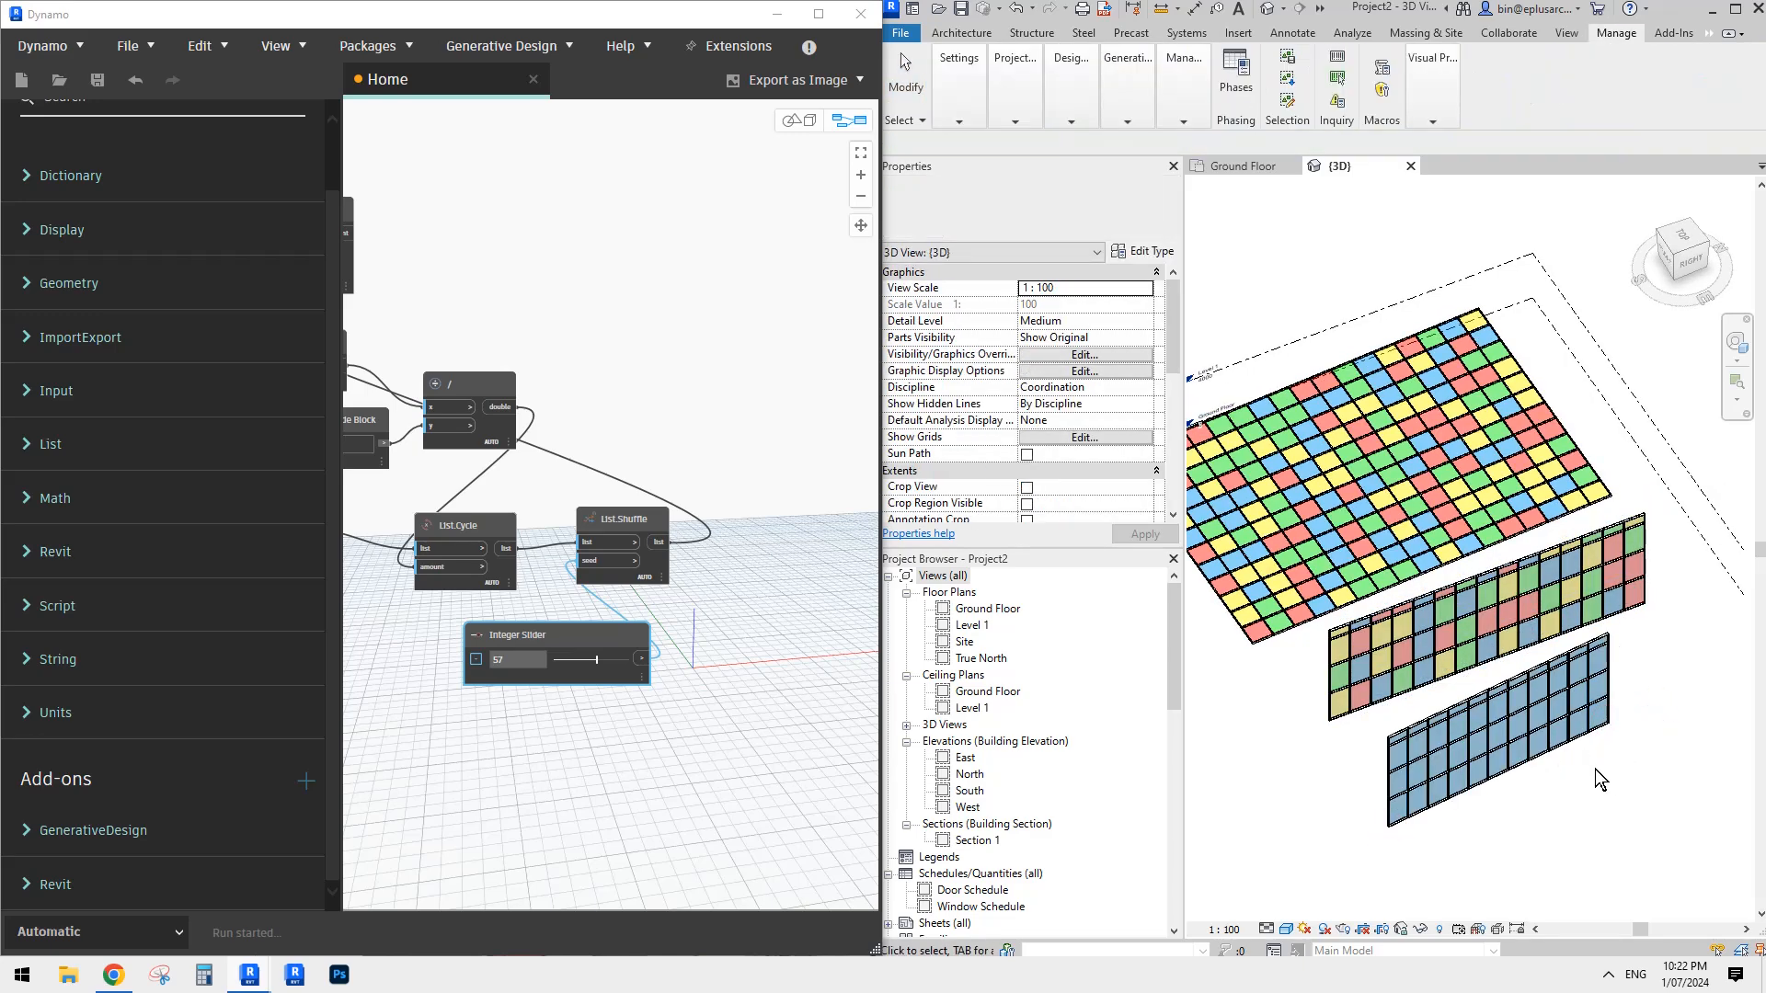
- Draw a third Storefront curtain wall on the Ground Floor, 8000 mm high, crossing the second wall at a slight angle
middle_click_drag(1598, 729, 1505, 673)
left_click(1514, 679)
scroll(1511, 690, "down", 1)
key("c")
key("s")
left_click(1403, 804)
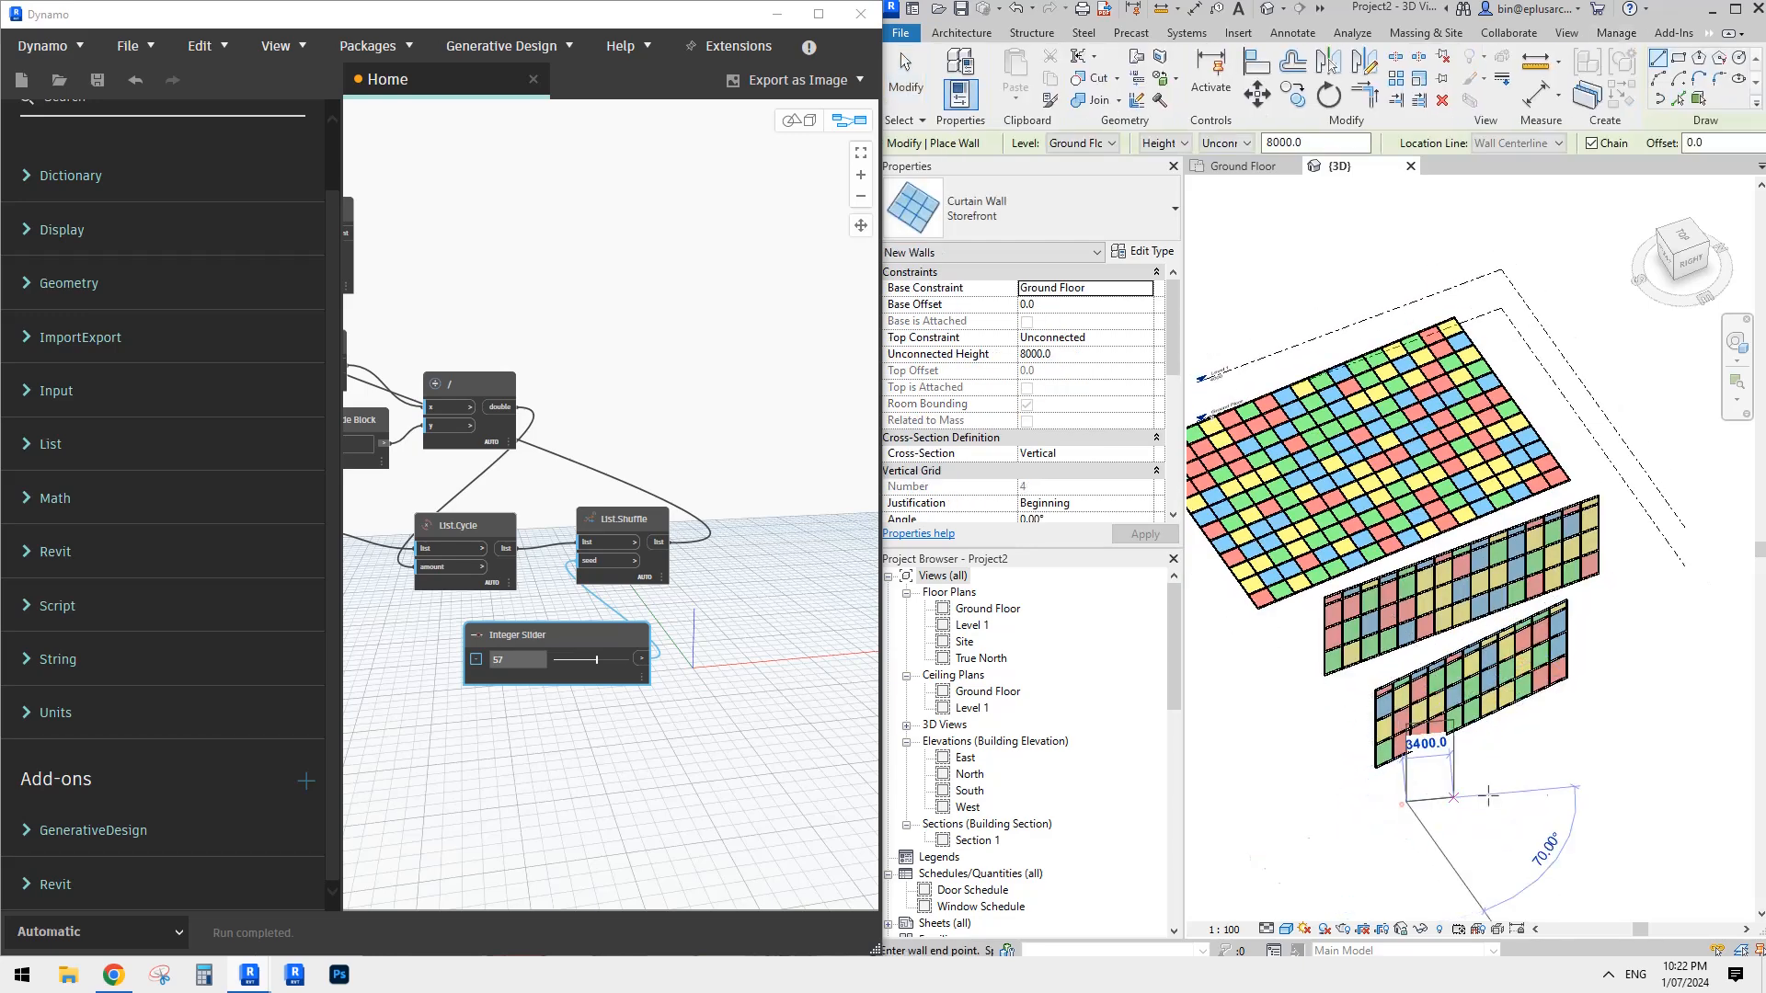
left_click(1643, 738)
key("Escape")
key("Escape")
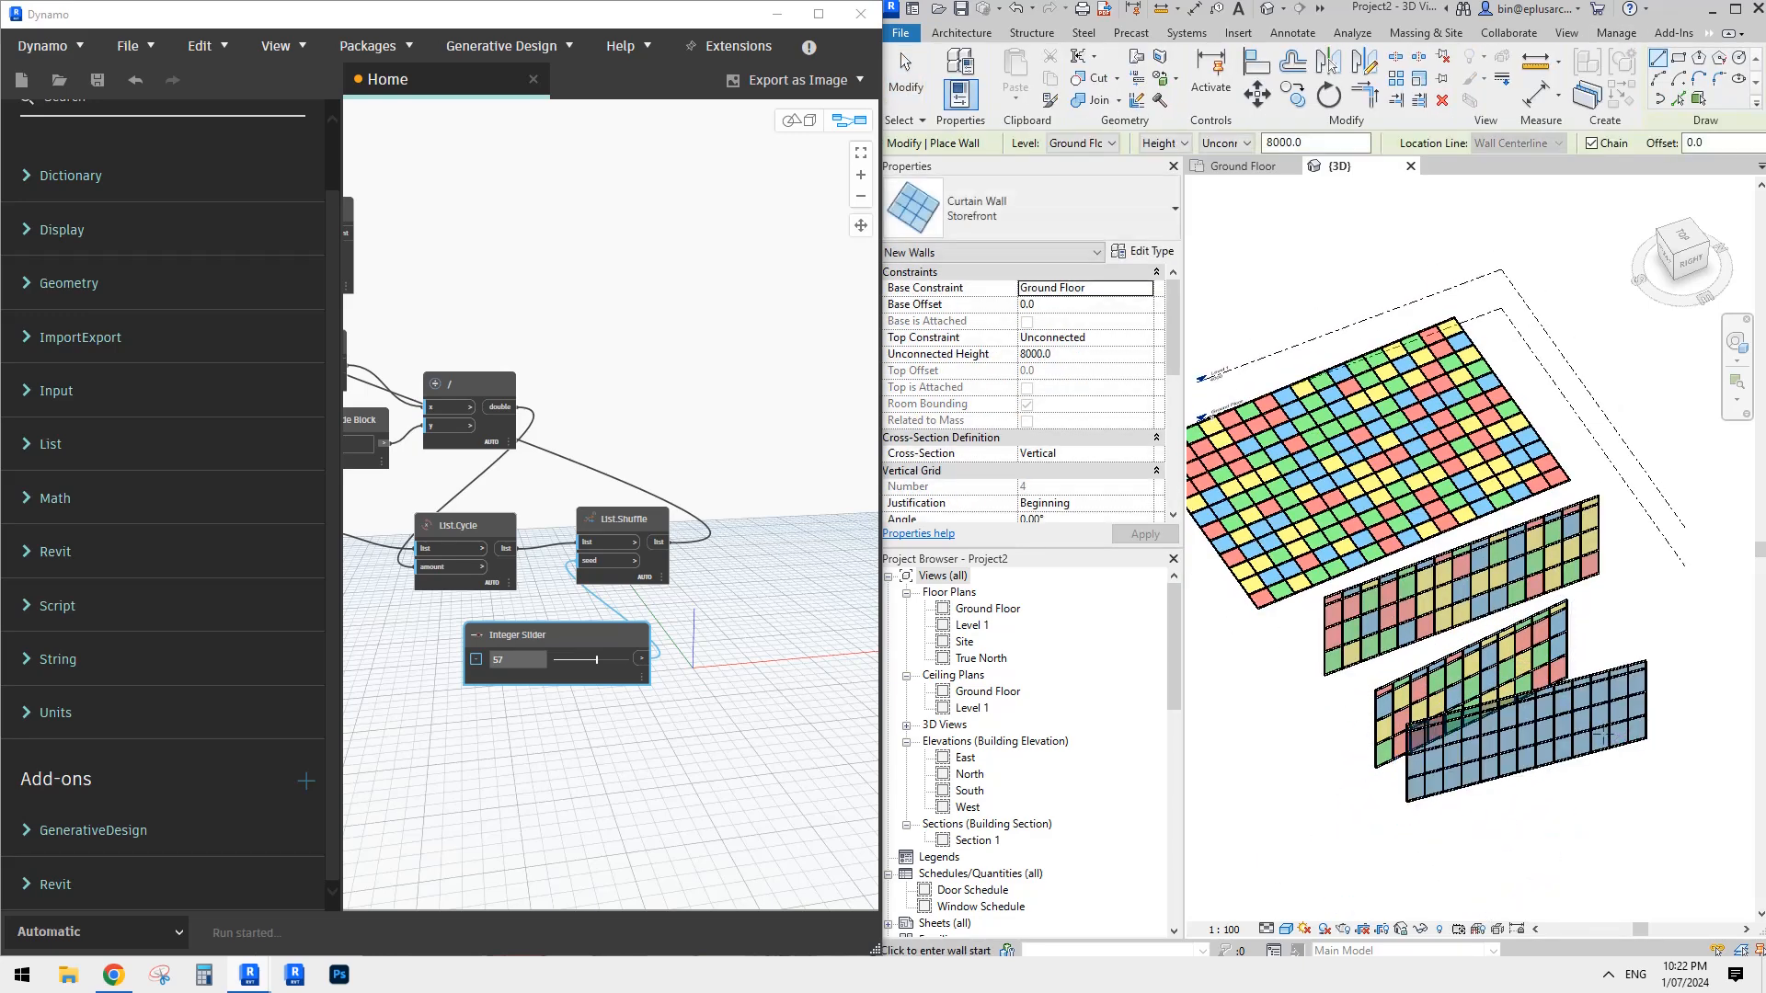
key("Escape")
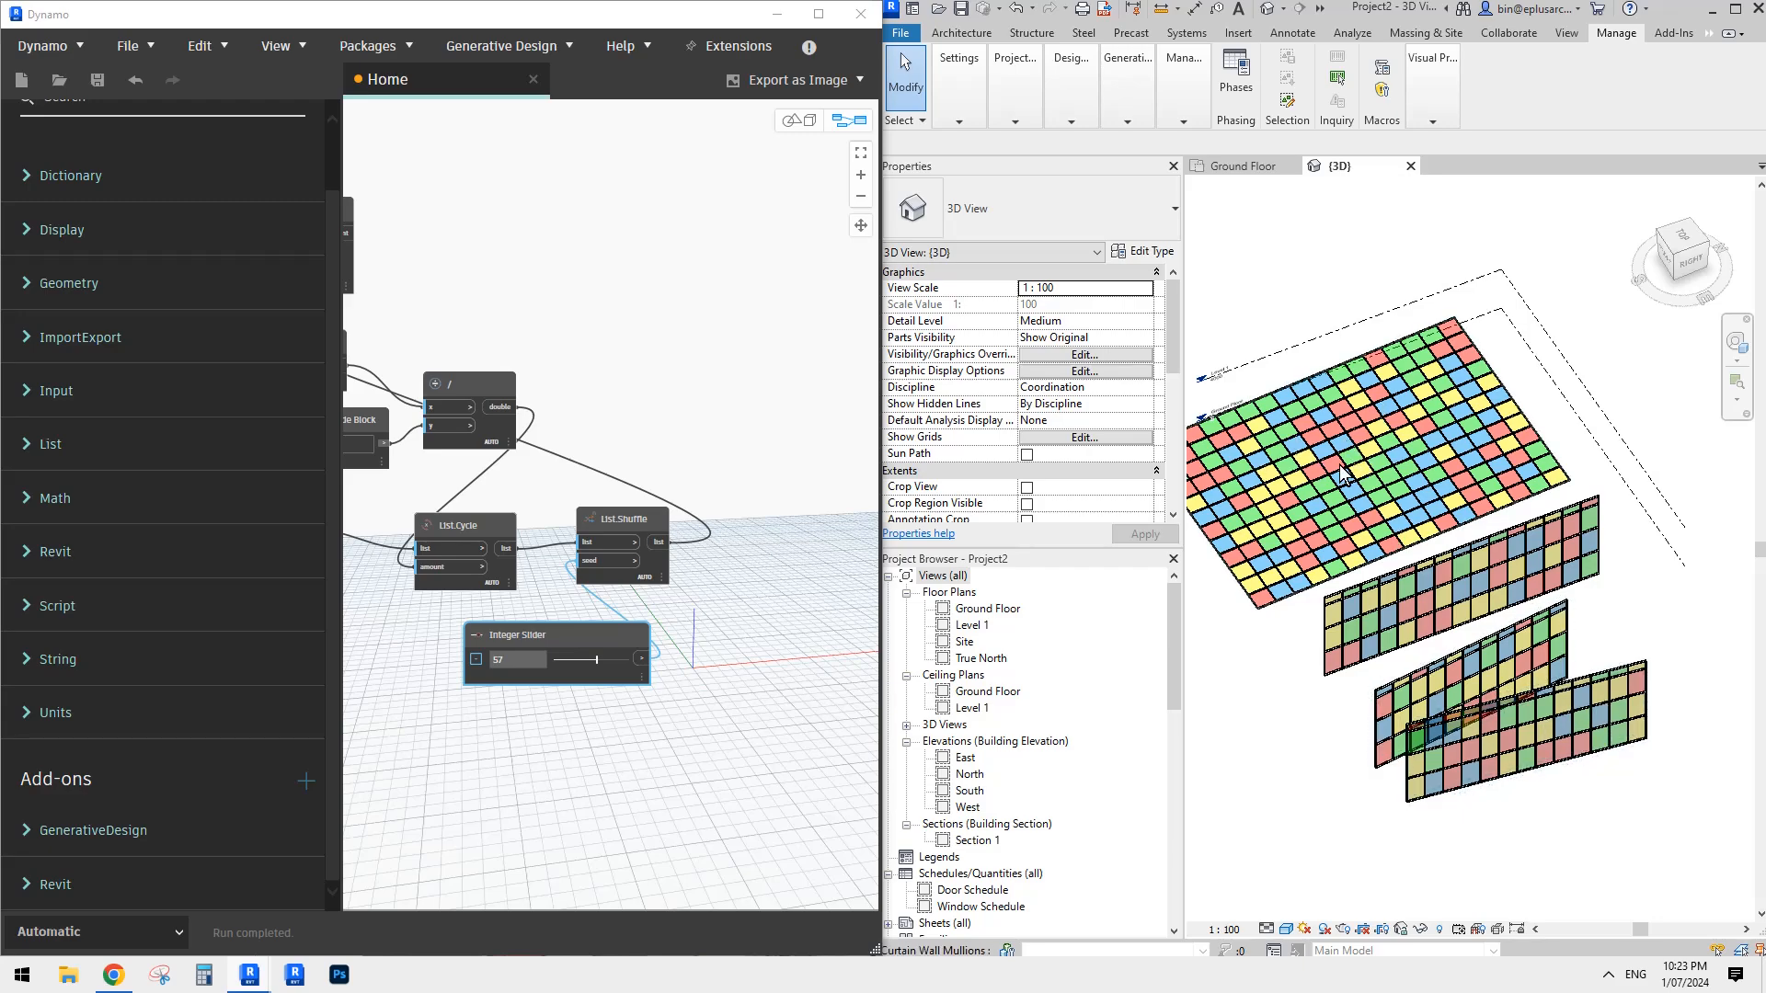
middle_click_drag(1414, 543, 1530, 601, "shift")
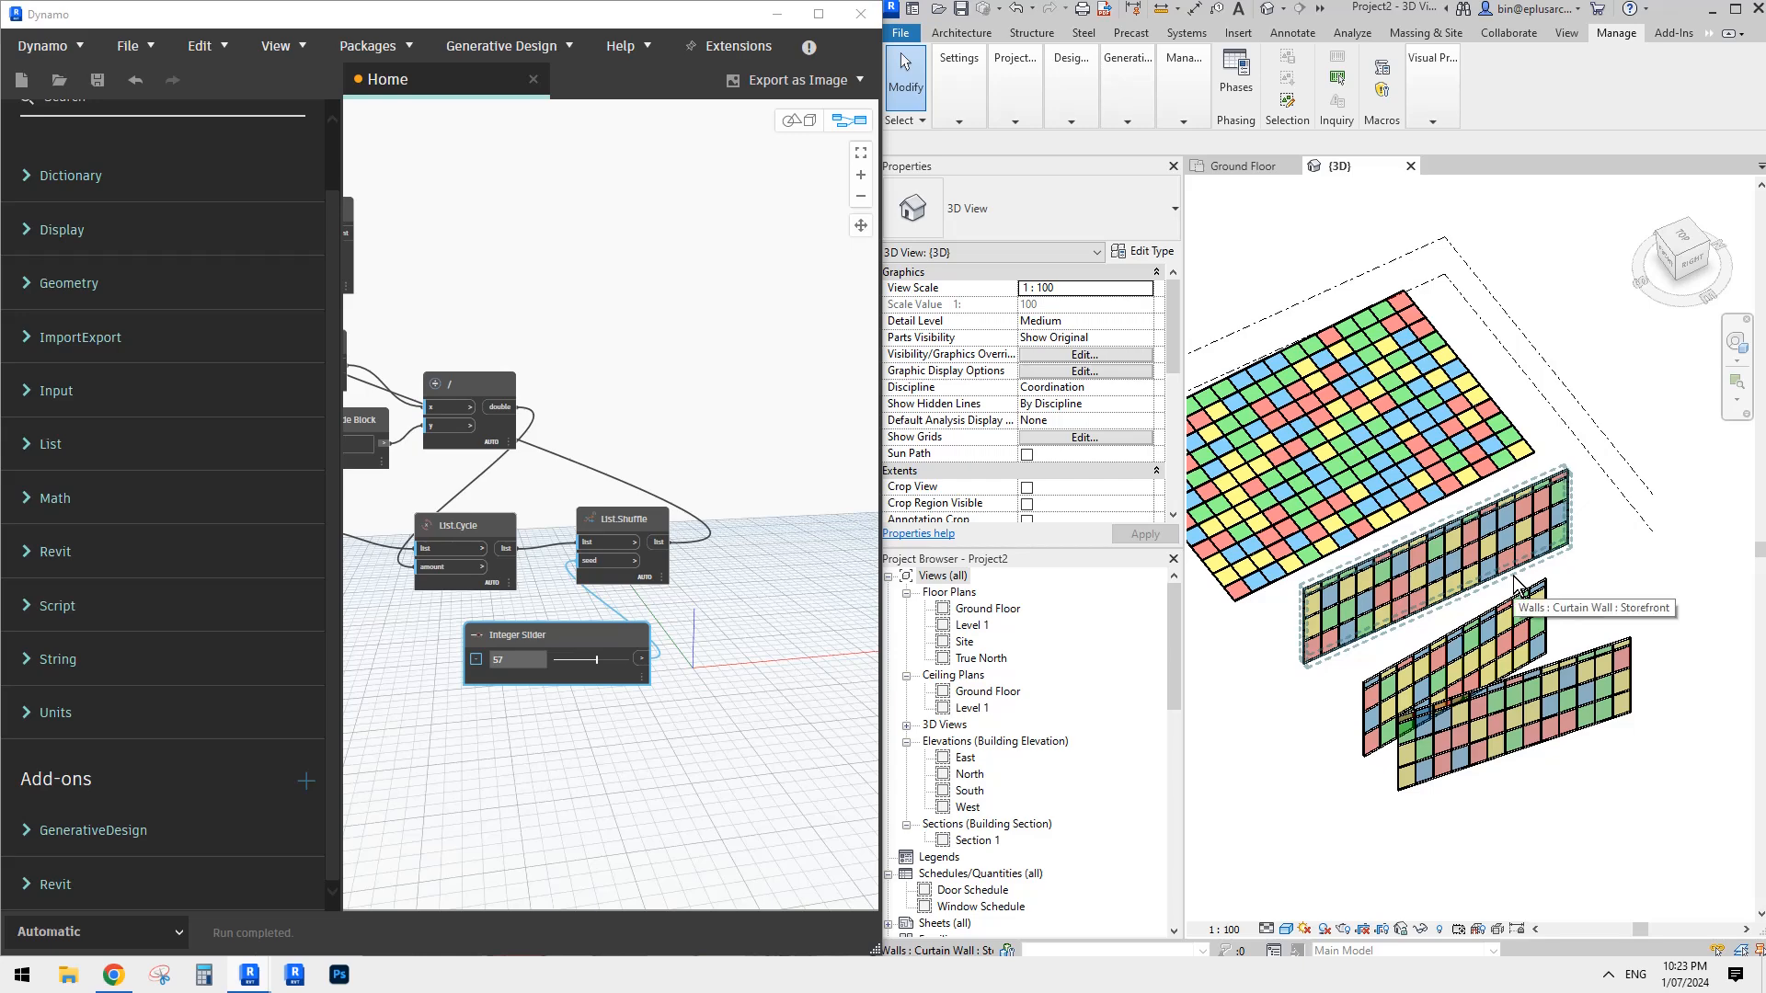
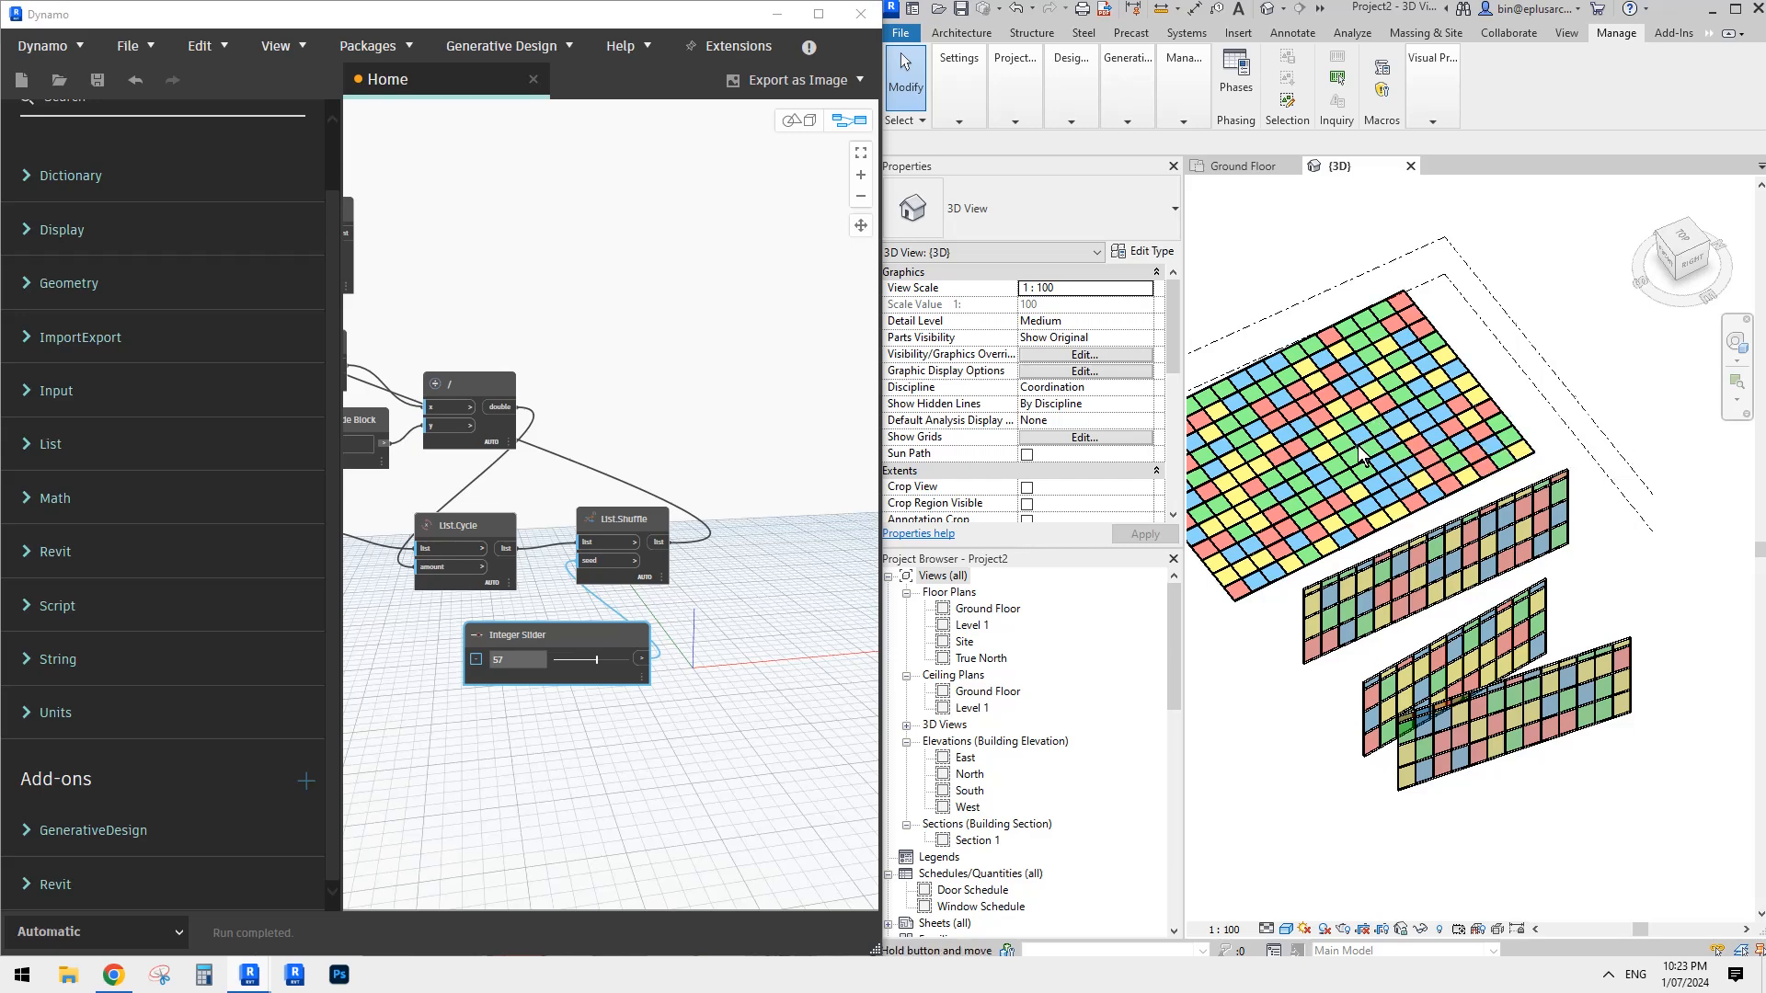
- Examine the shuffled panel colours on the canopy and the three Storefront curtain walls in 3D, selecting the shortest wall
middle_click_drag(1348, 446, 1387, 439)
left_click(571, 373)
scroll(564, 372, "down", 2)
middle_click_drag(496, 399, 687, 399)
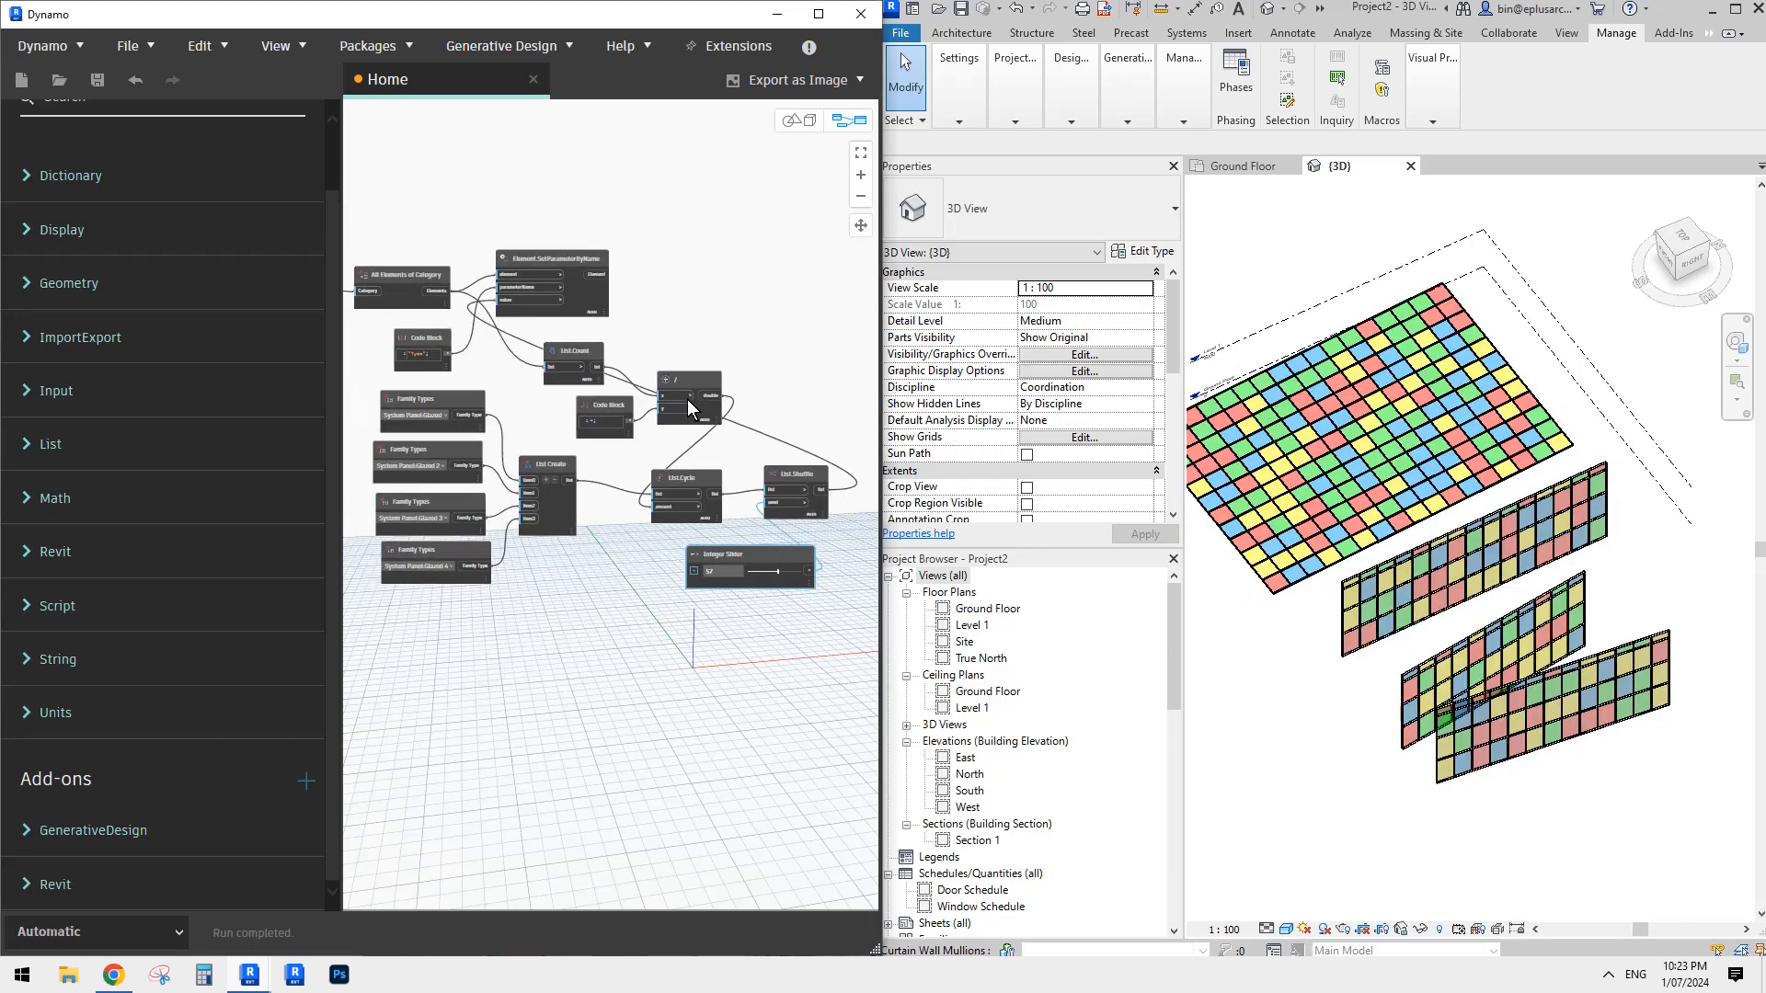
middle_click_drag(1423, 386, 1440, 416)
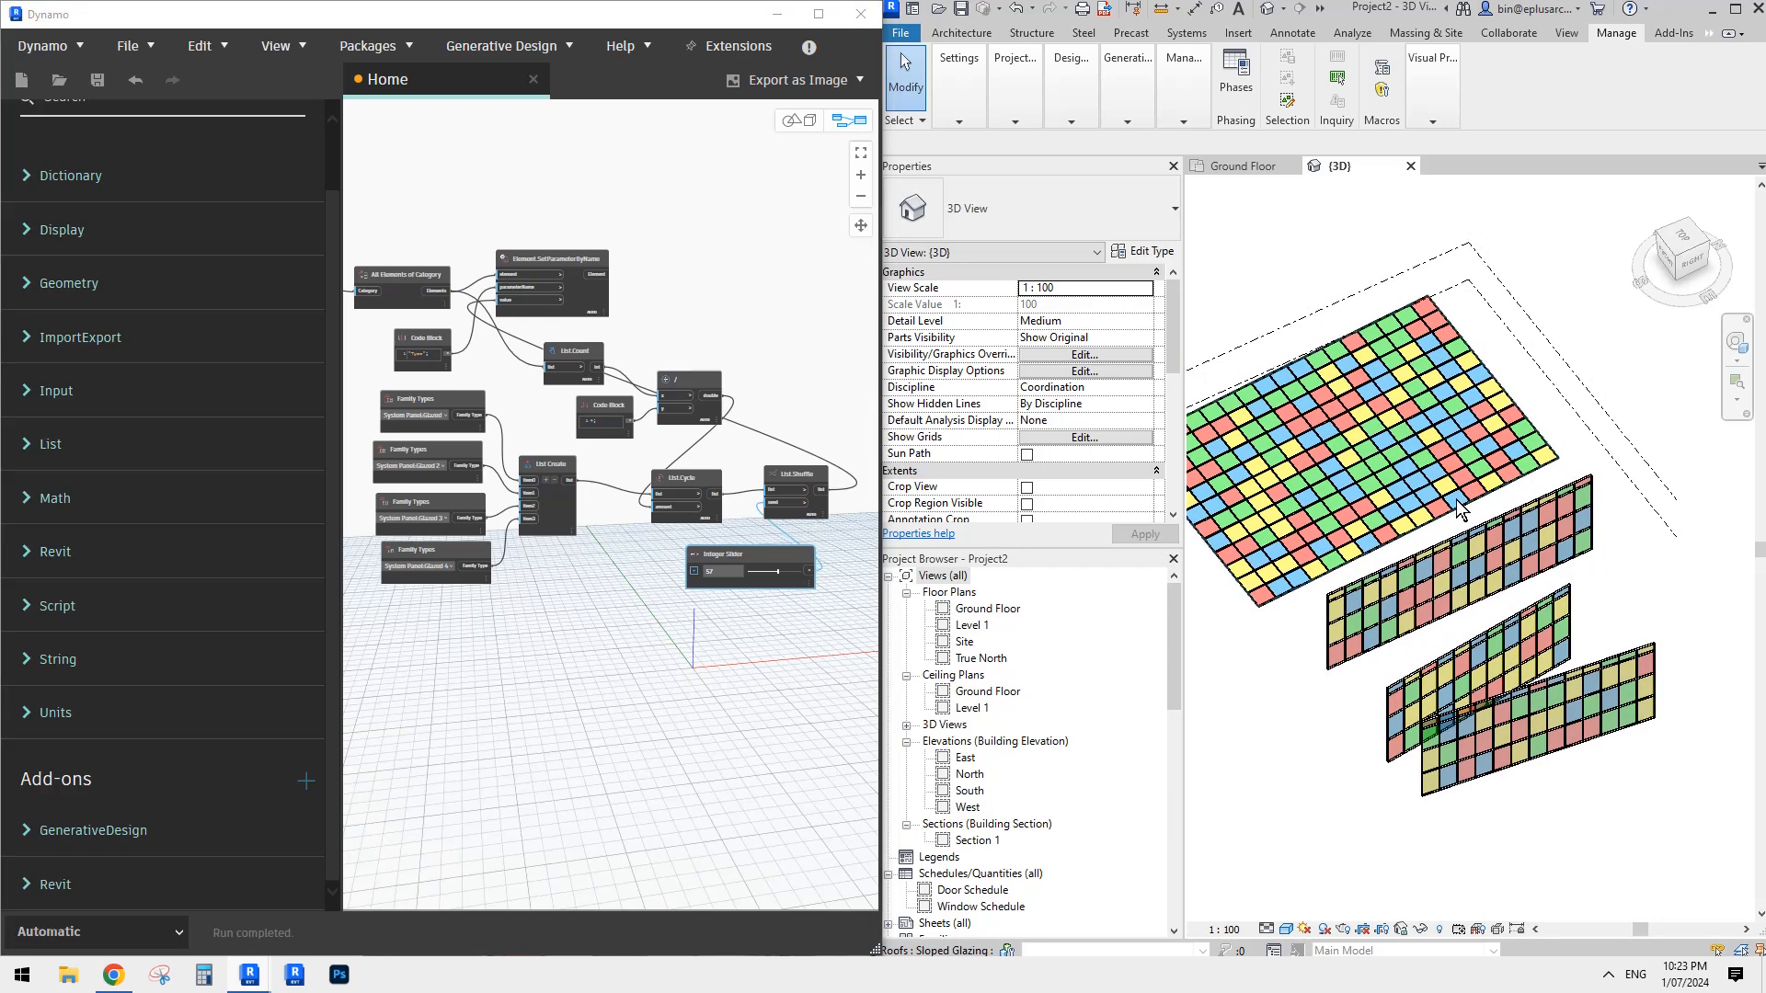
scroll(1509, 666, "up", 4)
left_click(1516, 653)
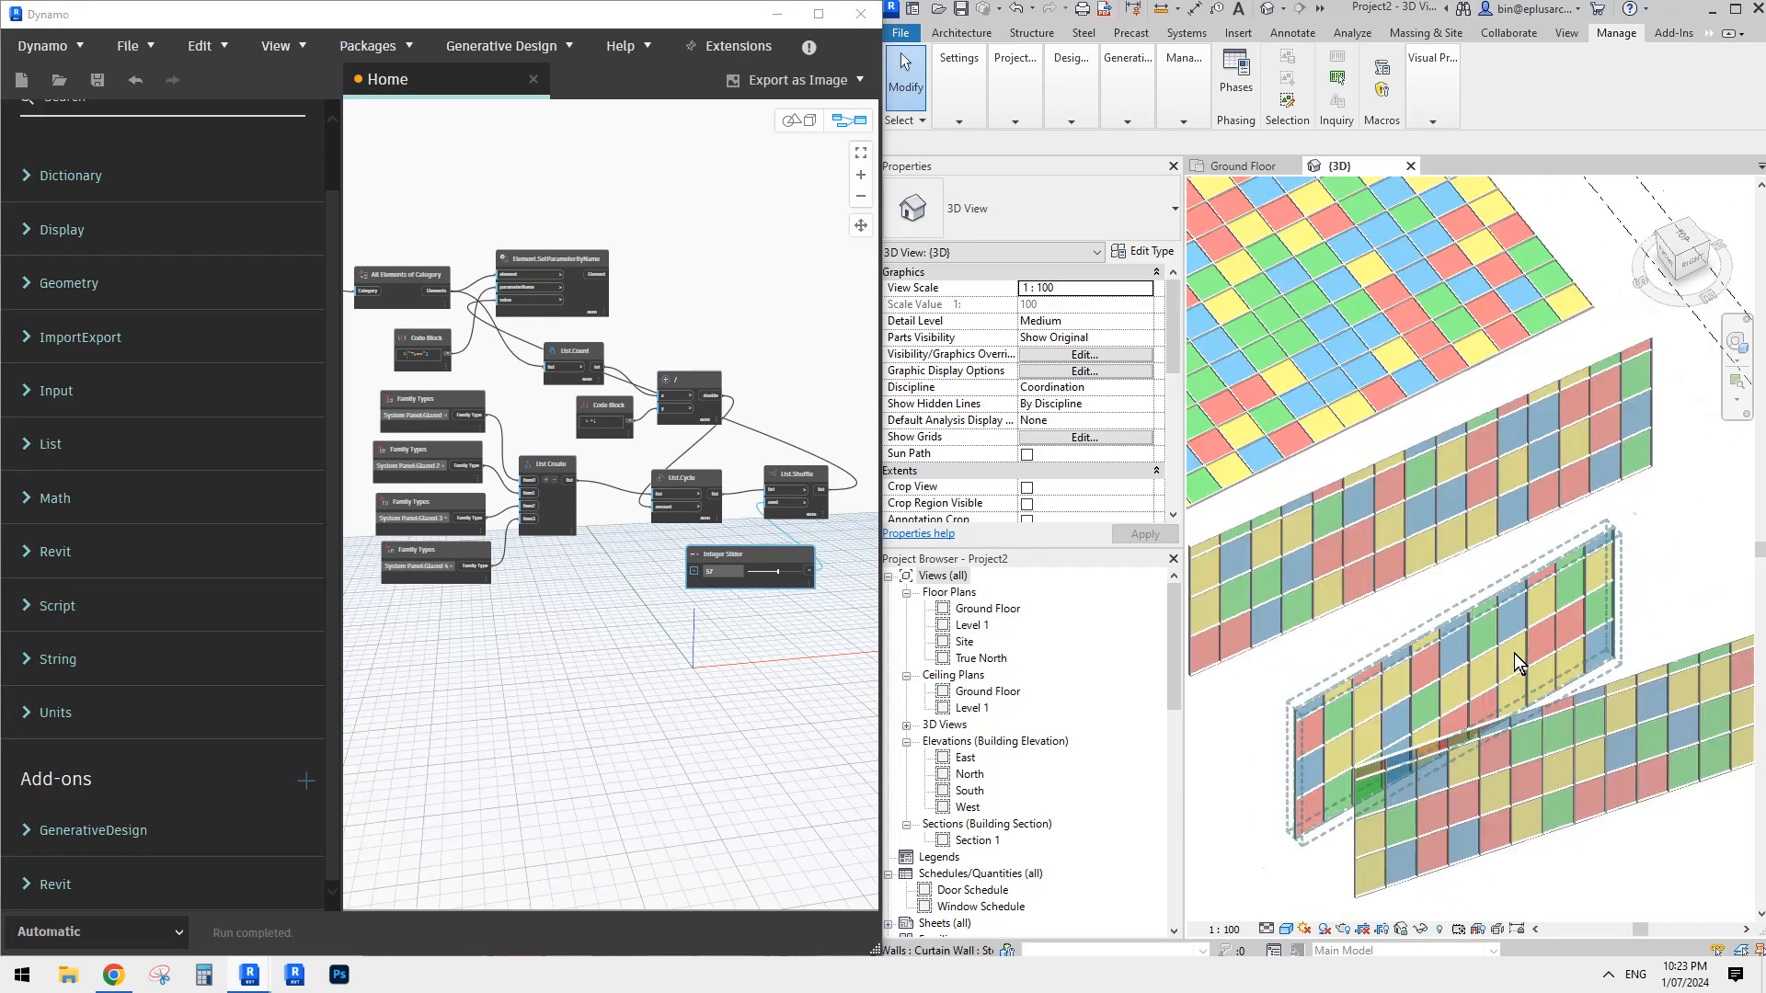
scroll(1514, 653, "down", 2)
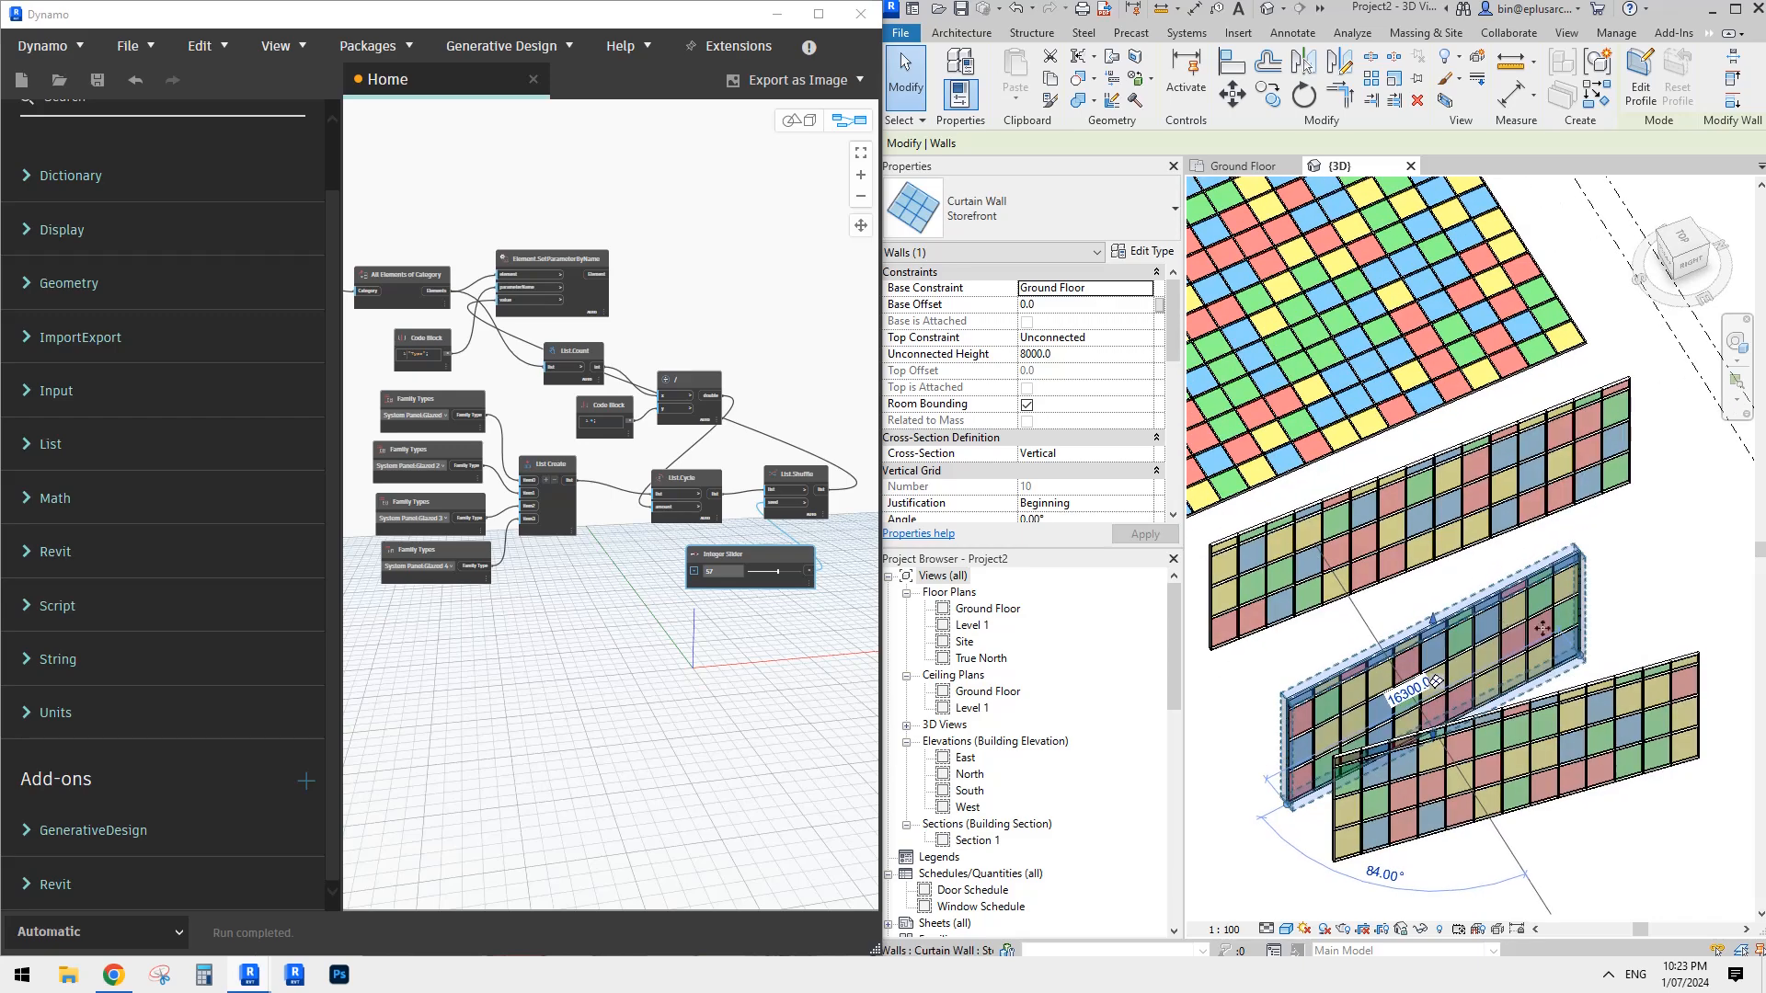
middle_click_drag(1552, 641, 1492, 278, "shift")
middle_click_drag(1349, 347, 1366, 355)
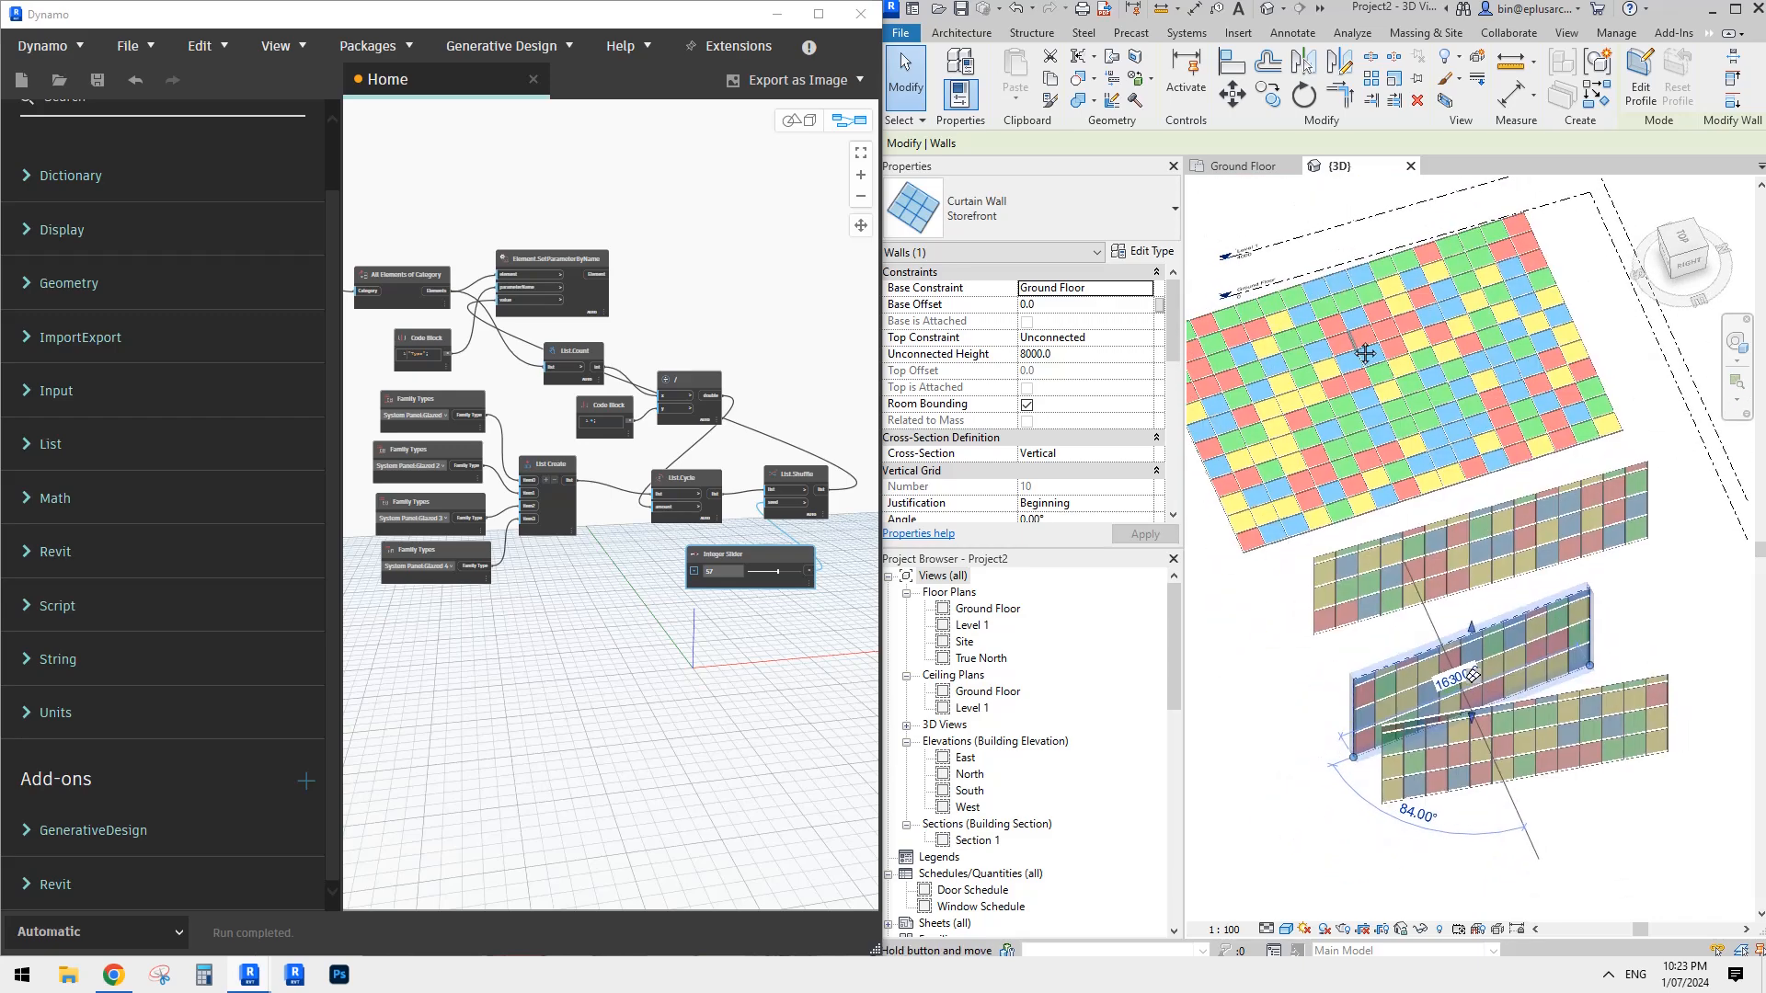
scroll(1391, 375, "down", 2)
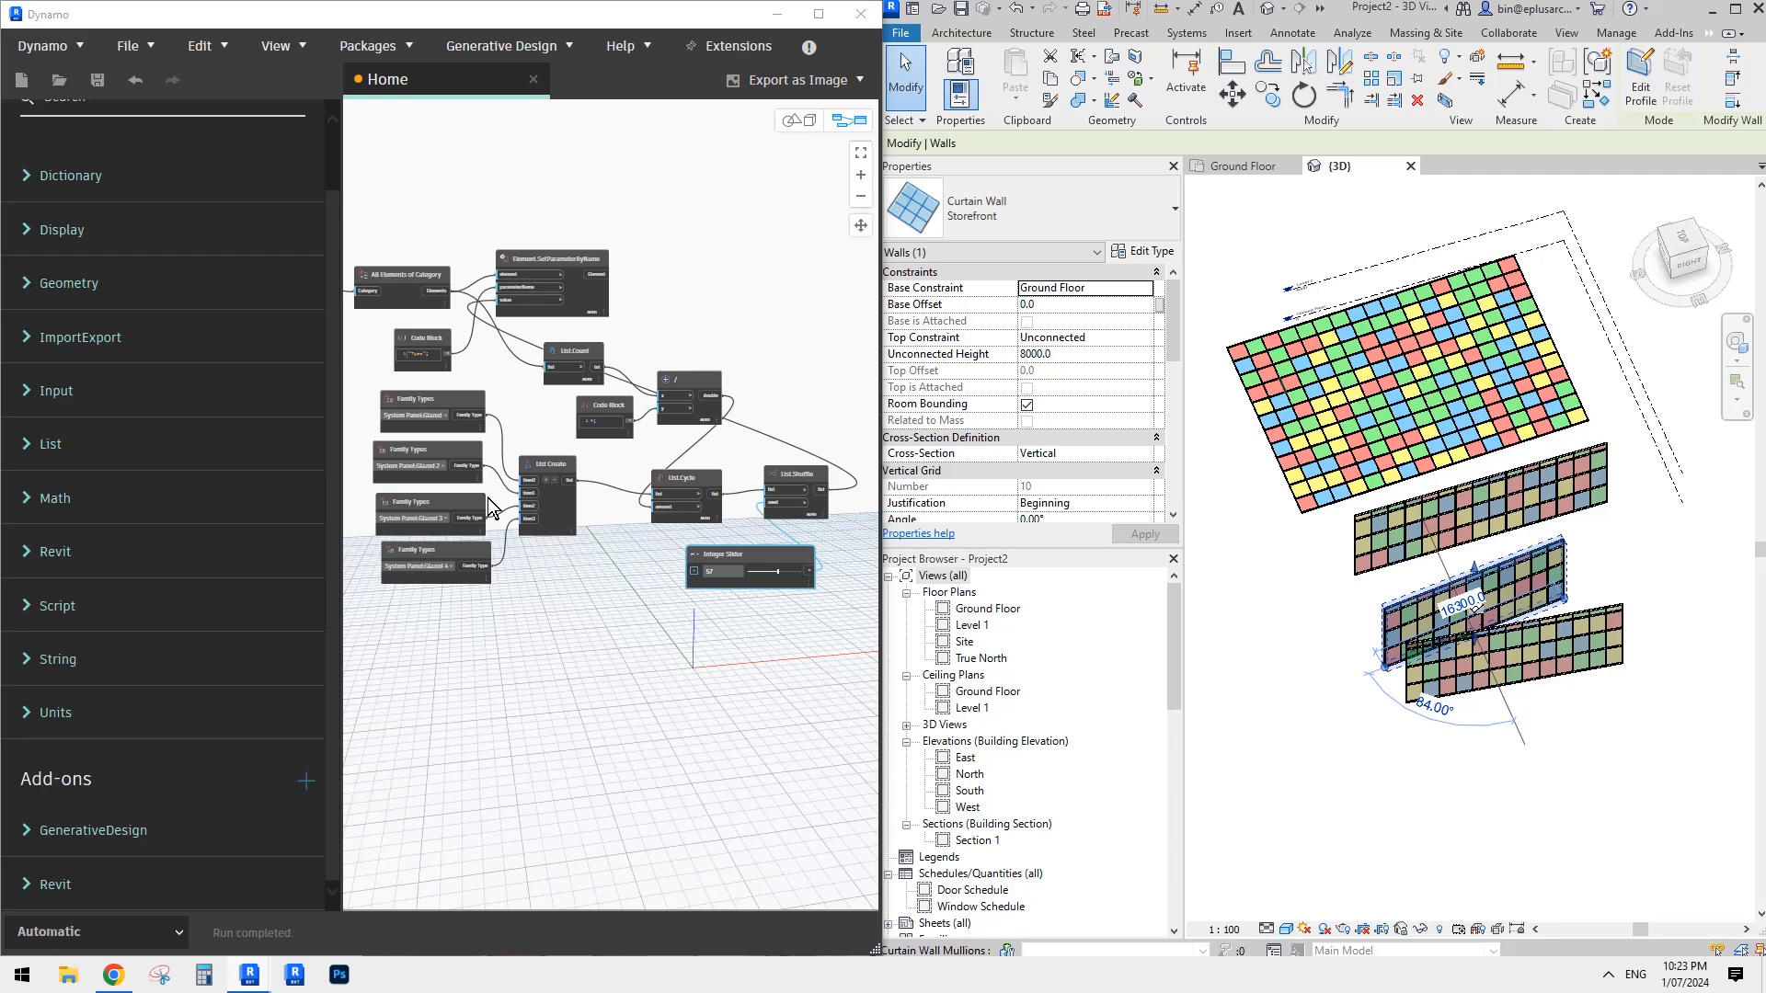
- Inspect the Categories node feeding All Elements of Category in the Dynamo graph, and compare it with the curtain panels in the 3D model
scroll(571, 350, "up", 5)
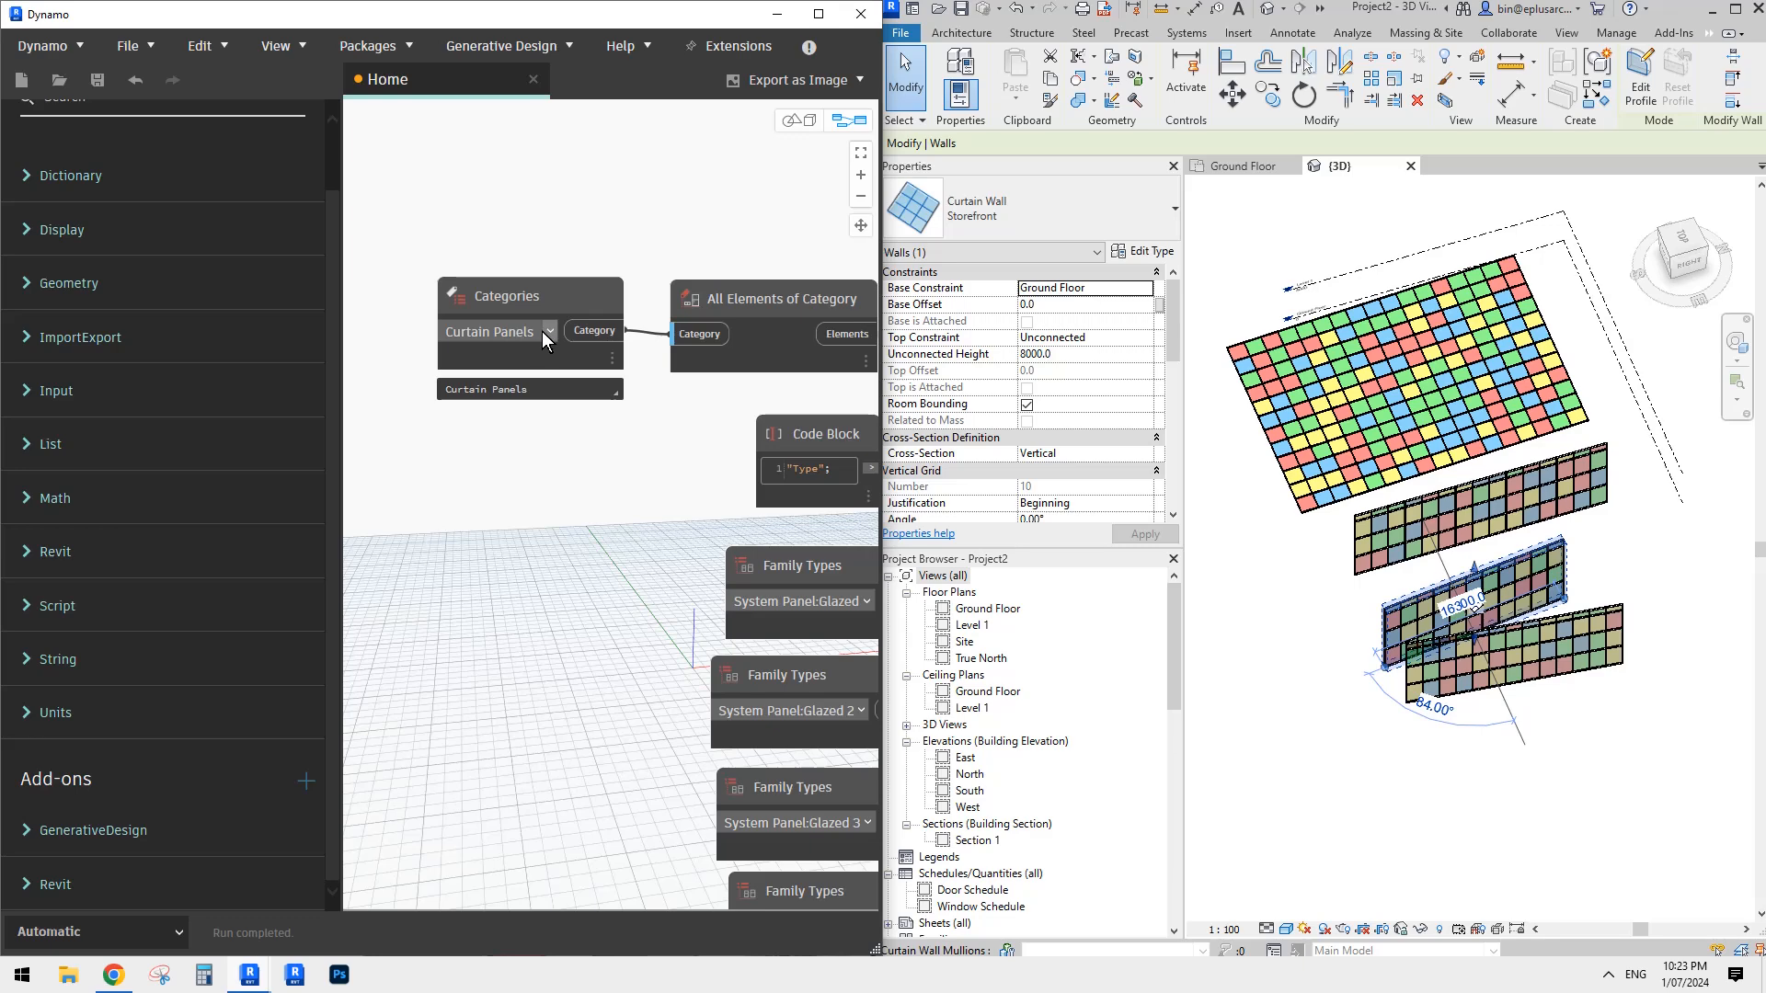
scroll(552, 342, "down", 2)
scroll(735, 404, "down", 1)
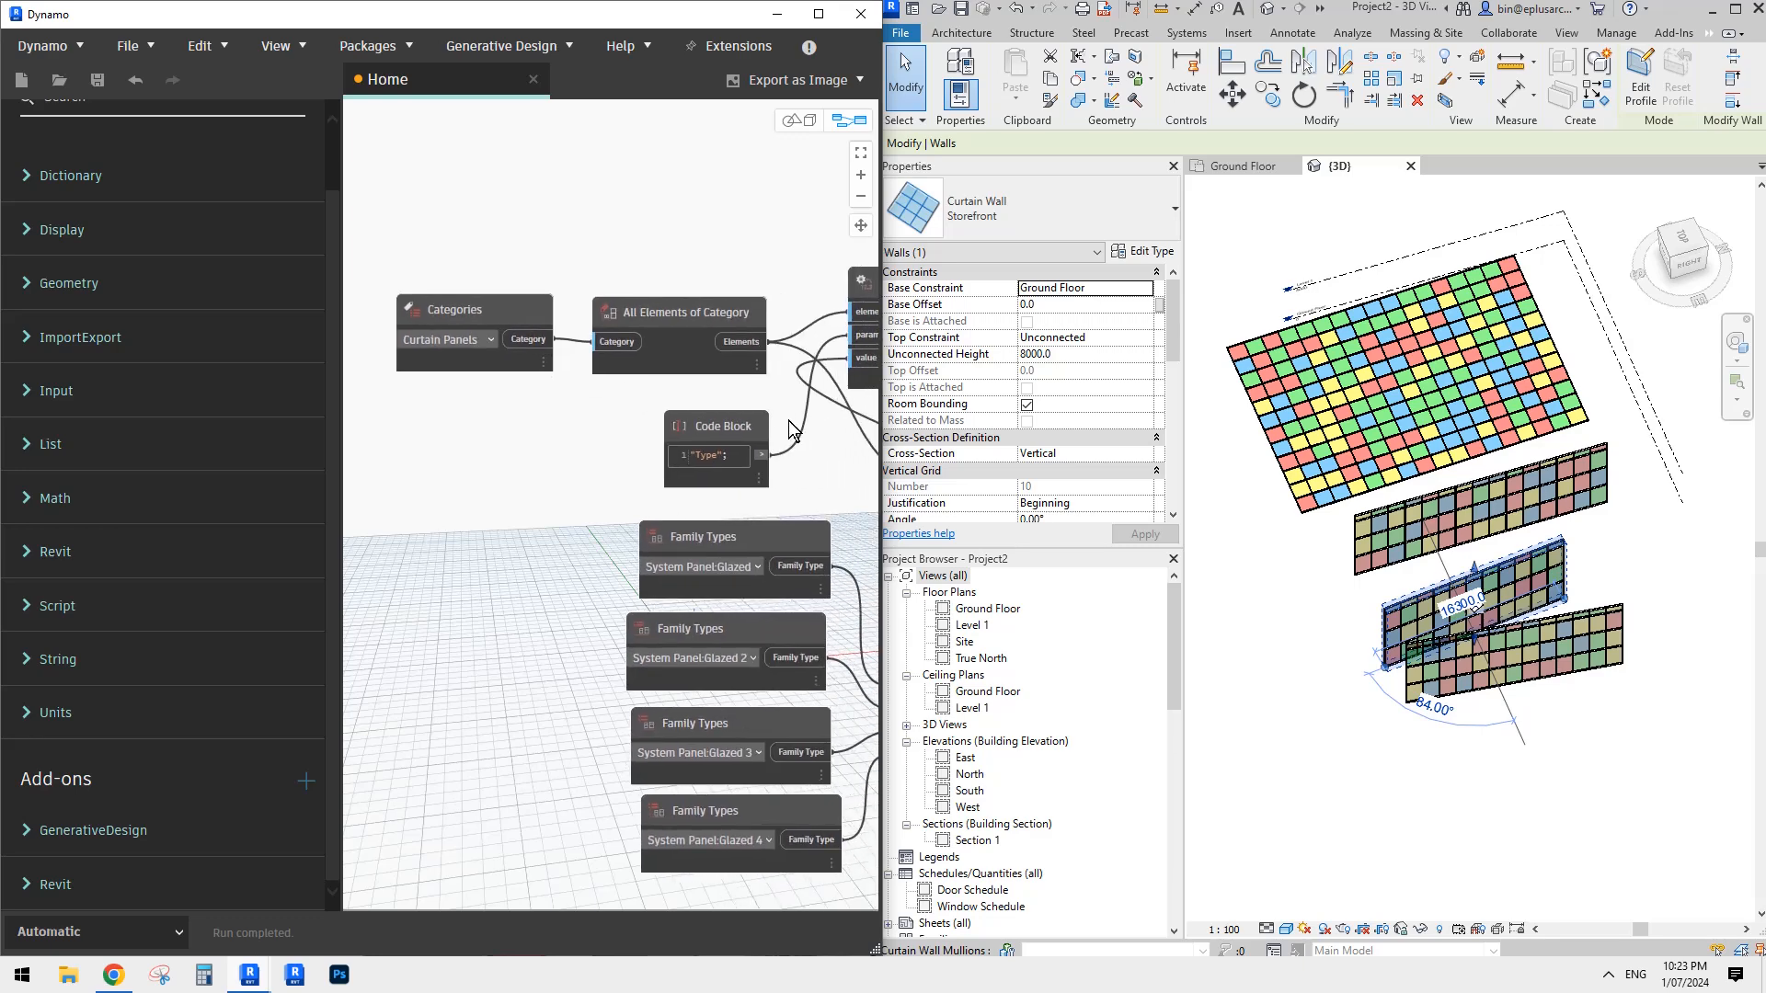
middle_click_drag(621, 395, 613, 401)
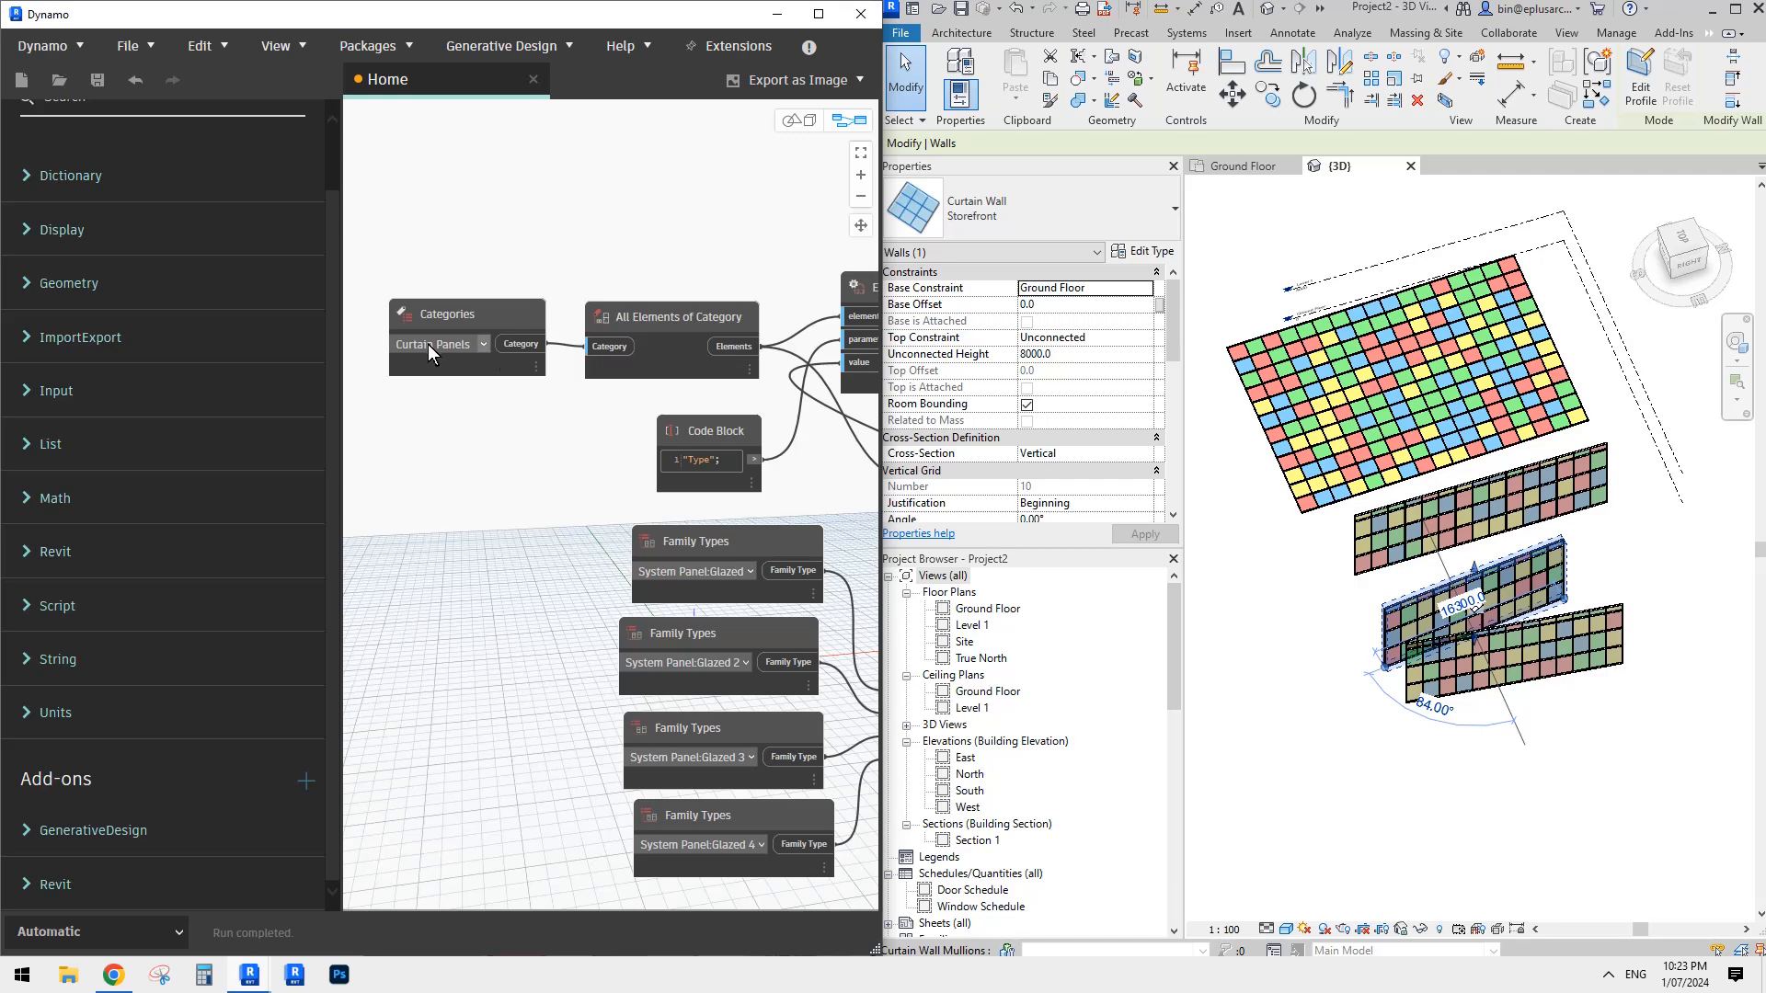
middle_click_drag(1451, 406, 1440, 418)
scroll(1545, 443, "down", 1)
middle_click_drag(1555, 445, 1470, 446)
left_click(1565, 478)
middle_click_drag(1564, 478, 1521, 460, "shift")
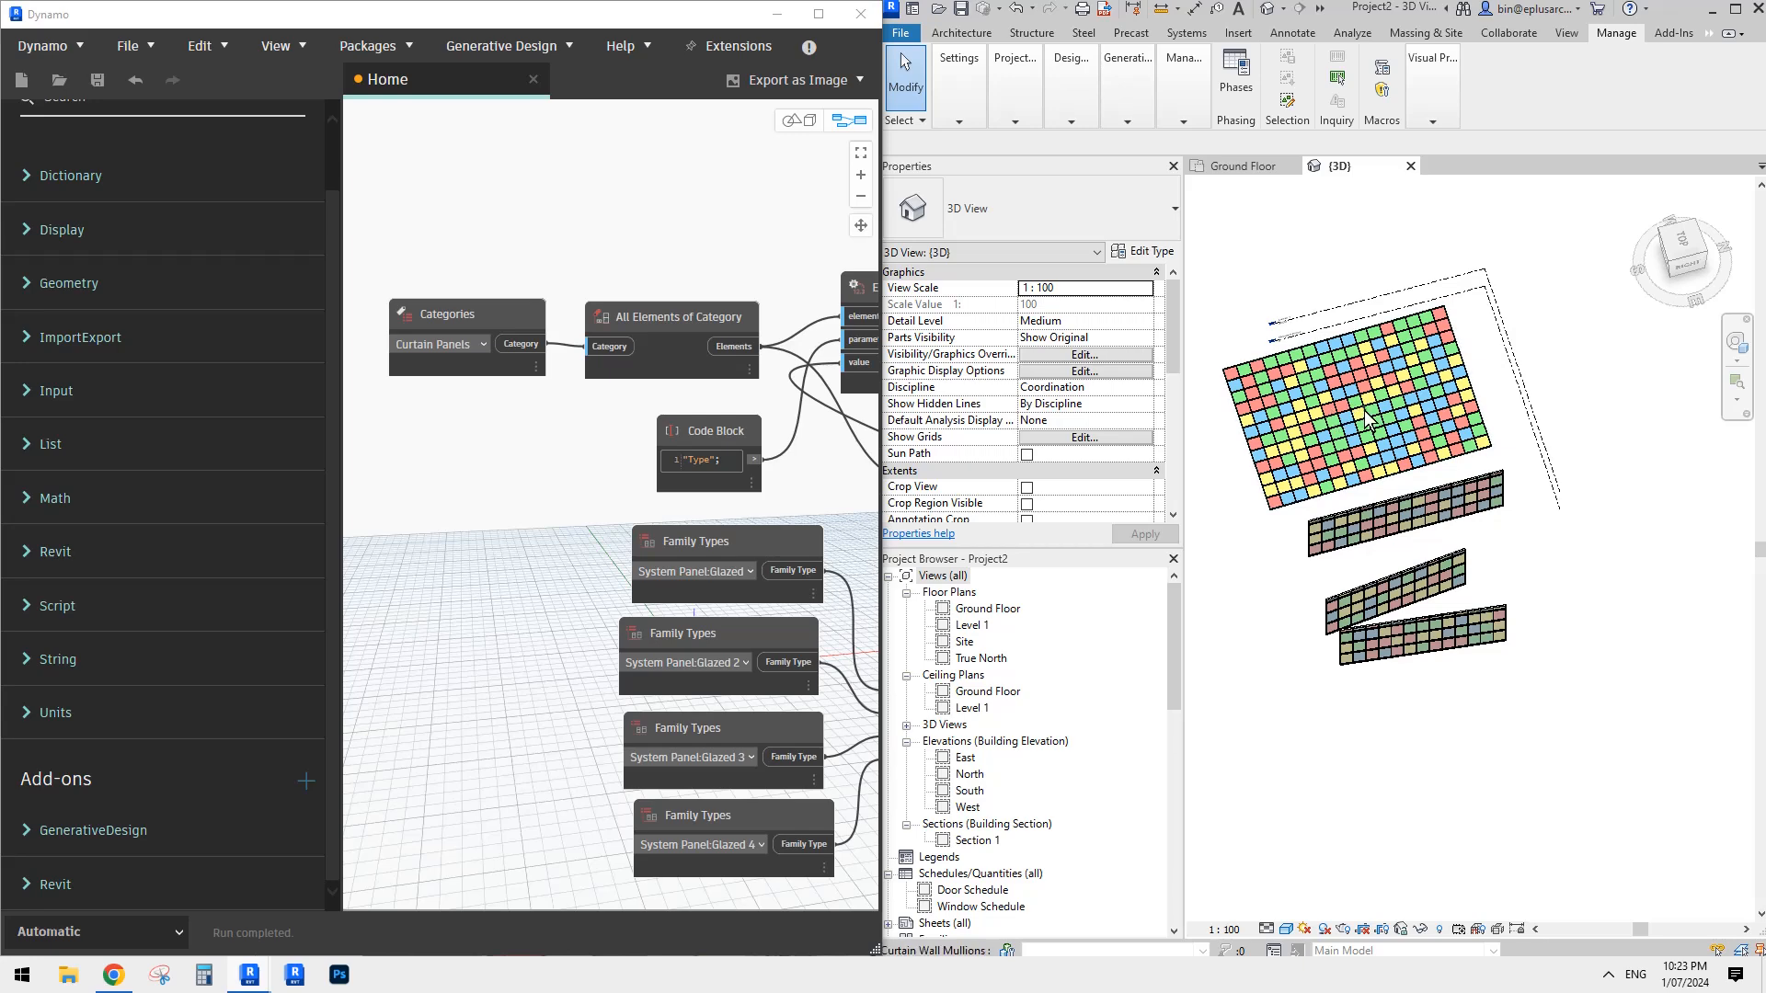
middle_click_drag(1368, 421, 1507, 591, "shift")
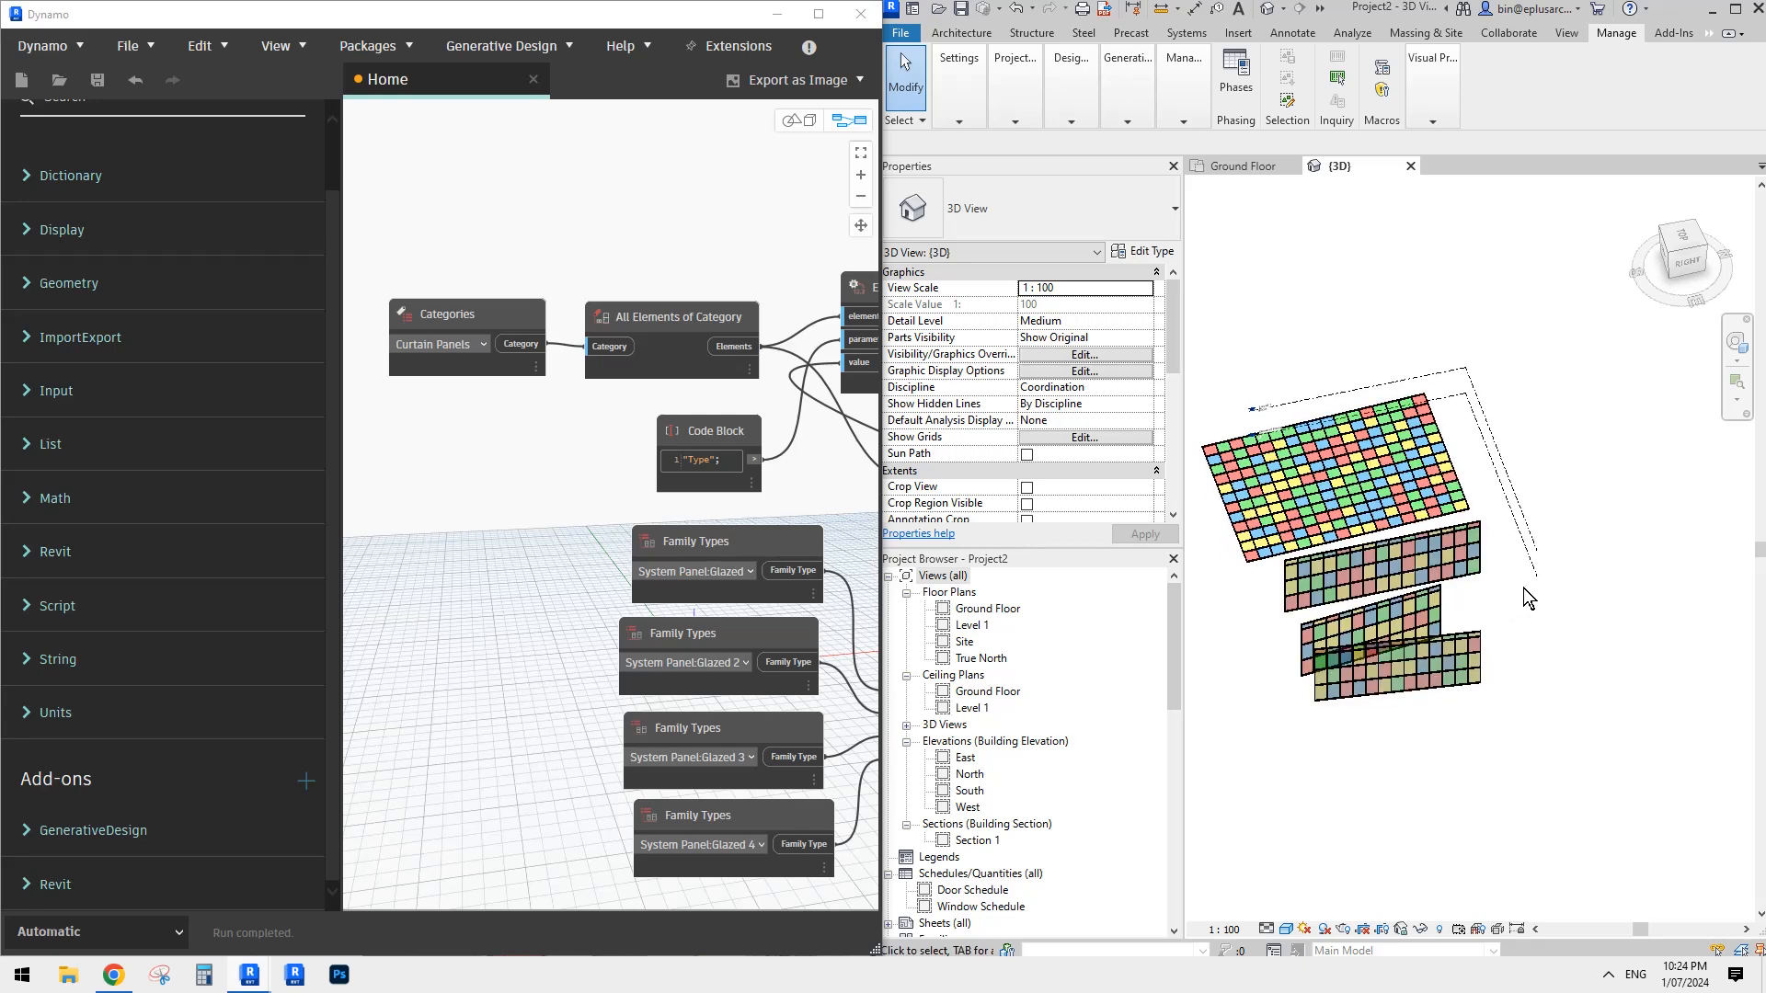
middle_click_drag(1499, 508, 1546, 515, "shift")
- Start a new in-place model in the Generic Models category, accepting the default name
left_click(958, 34)
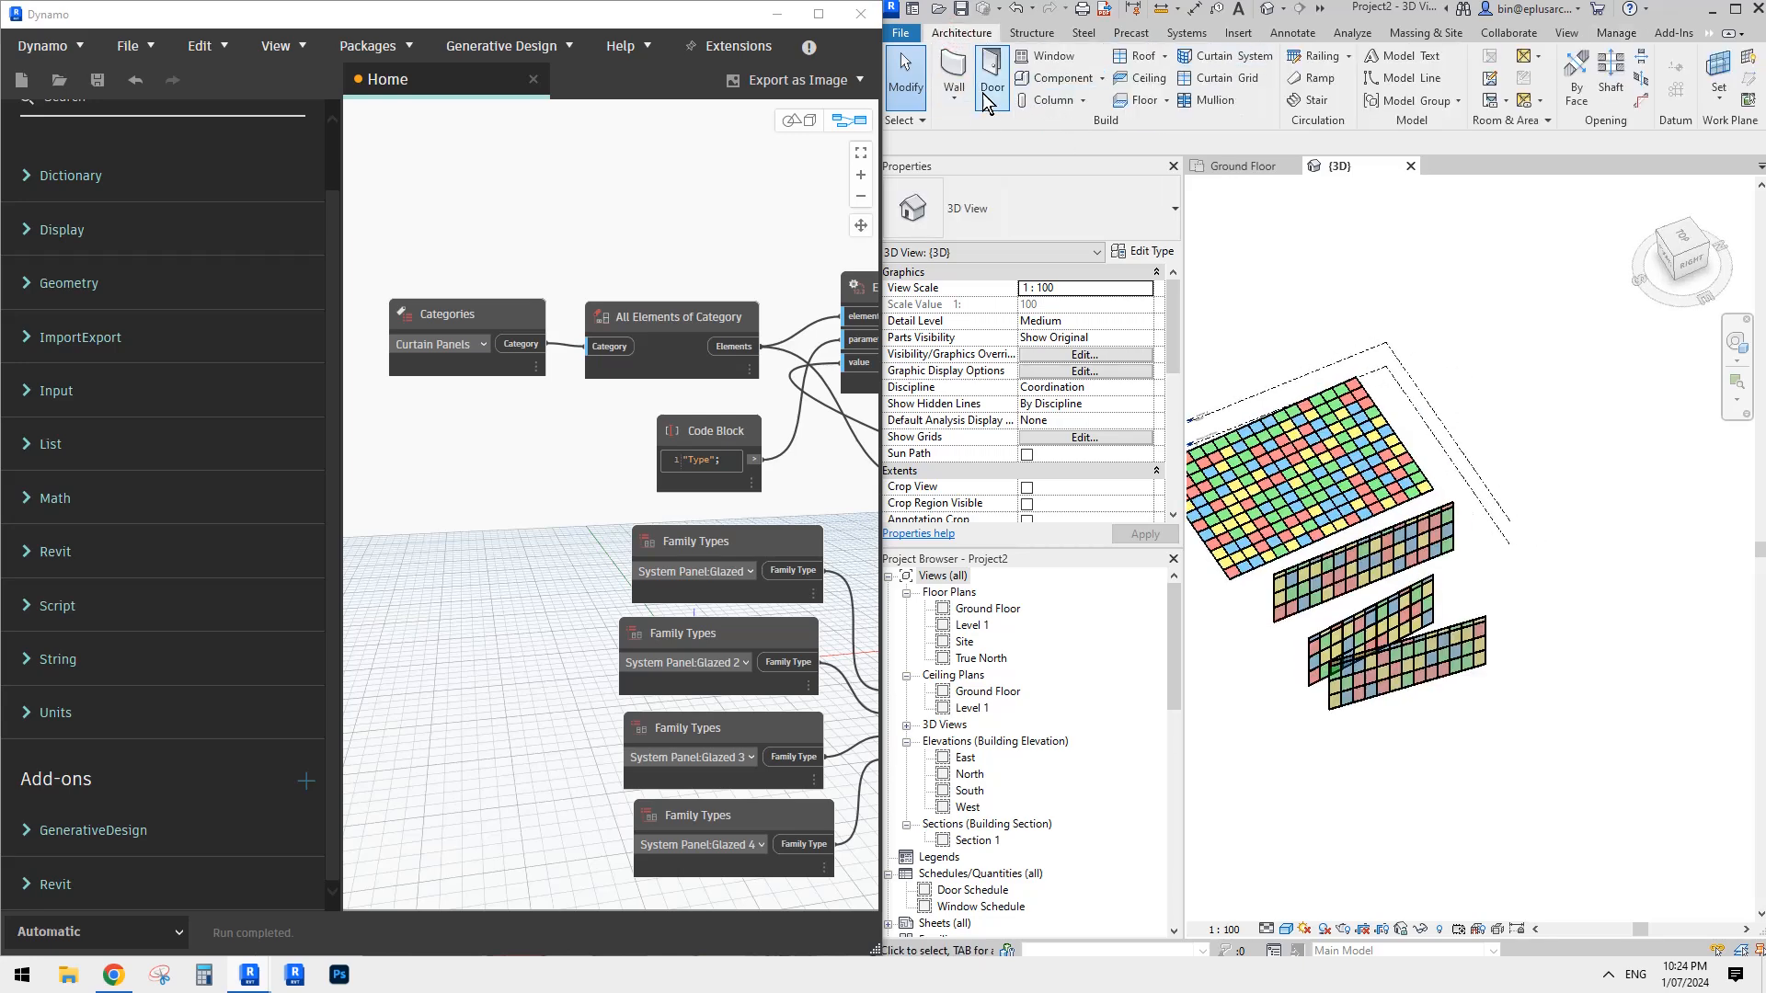
left_click(1102, 78)
left_click(1049, 151)
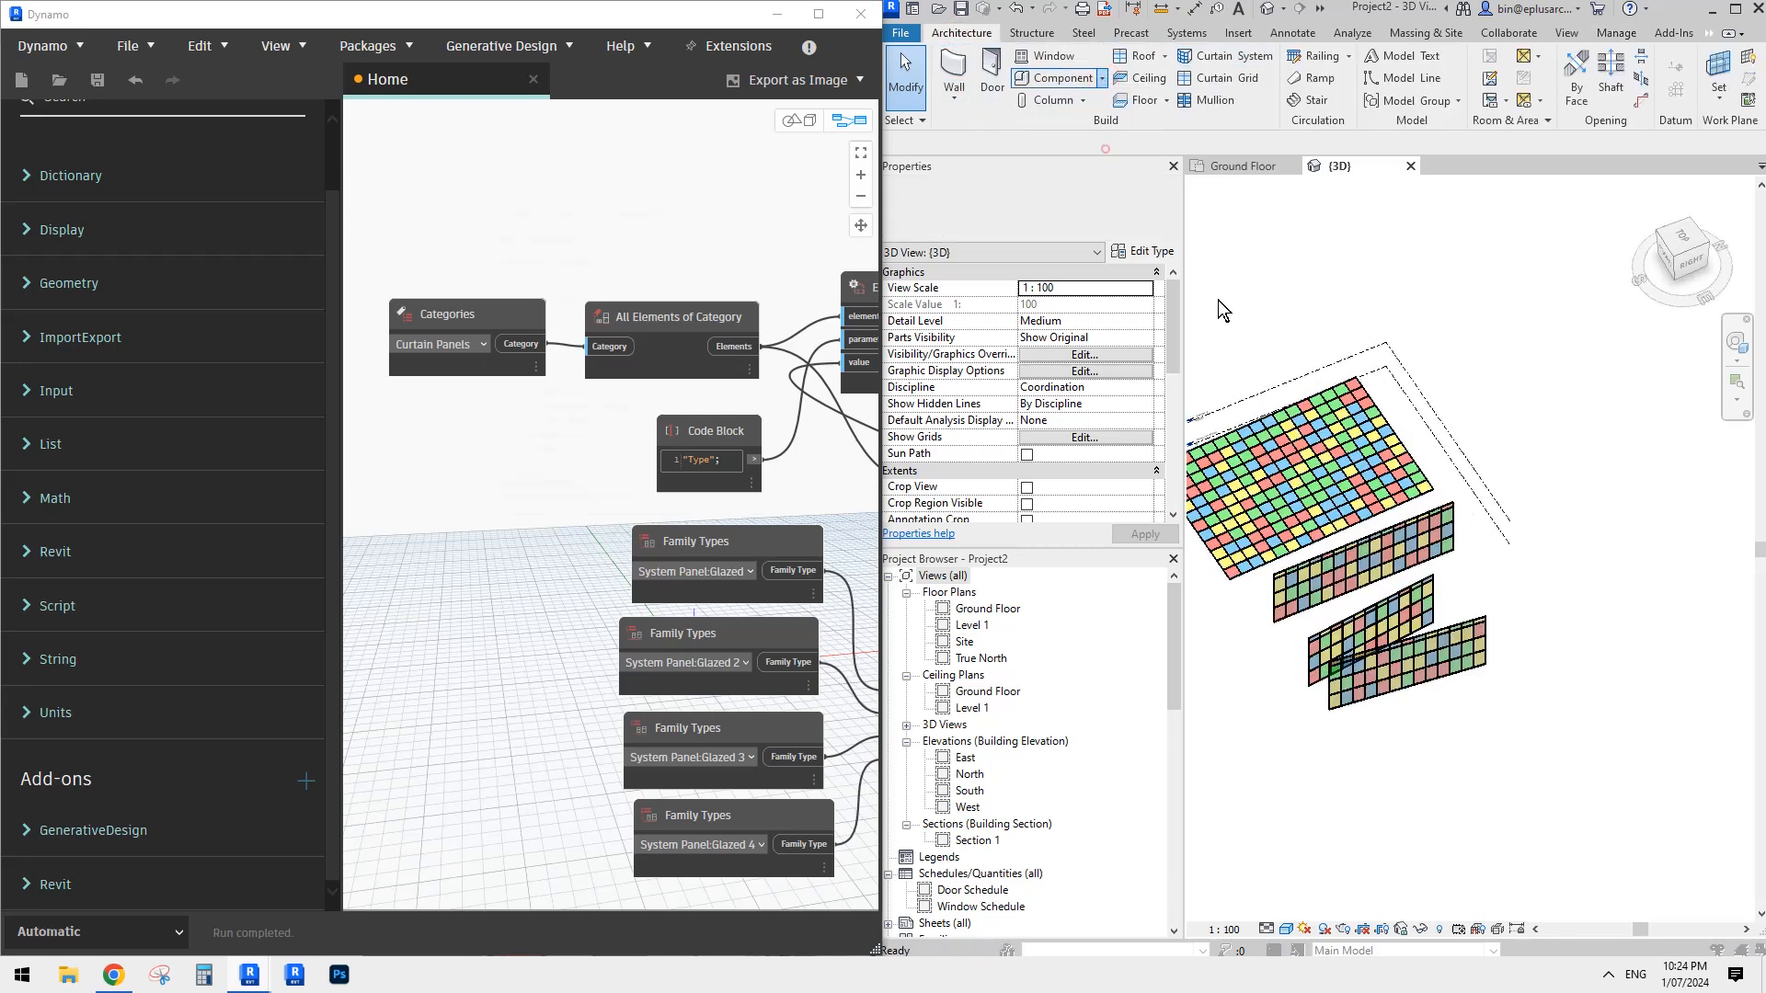
left_click(551, 354)
key("g")
scroll(600, 429, "down", 1)
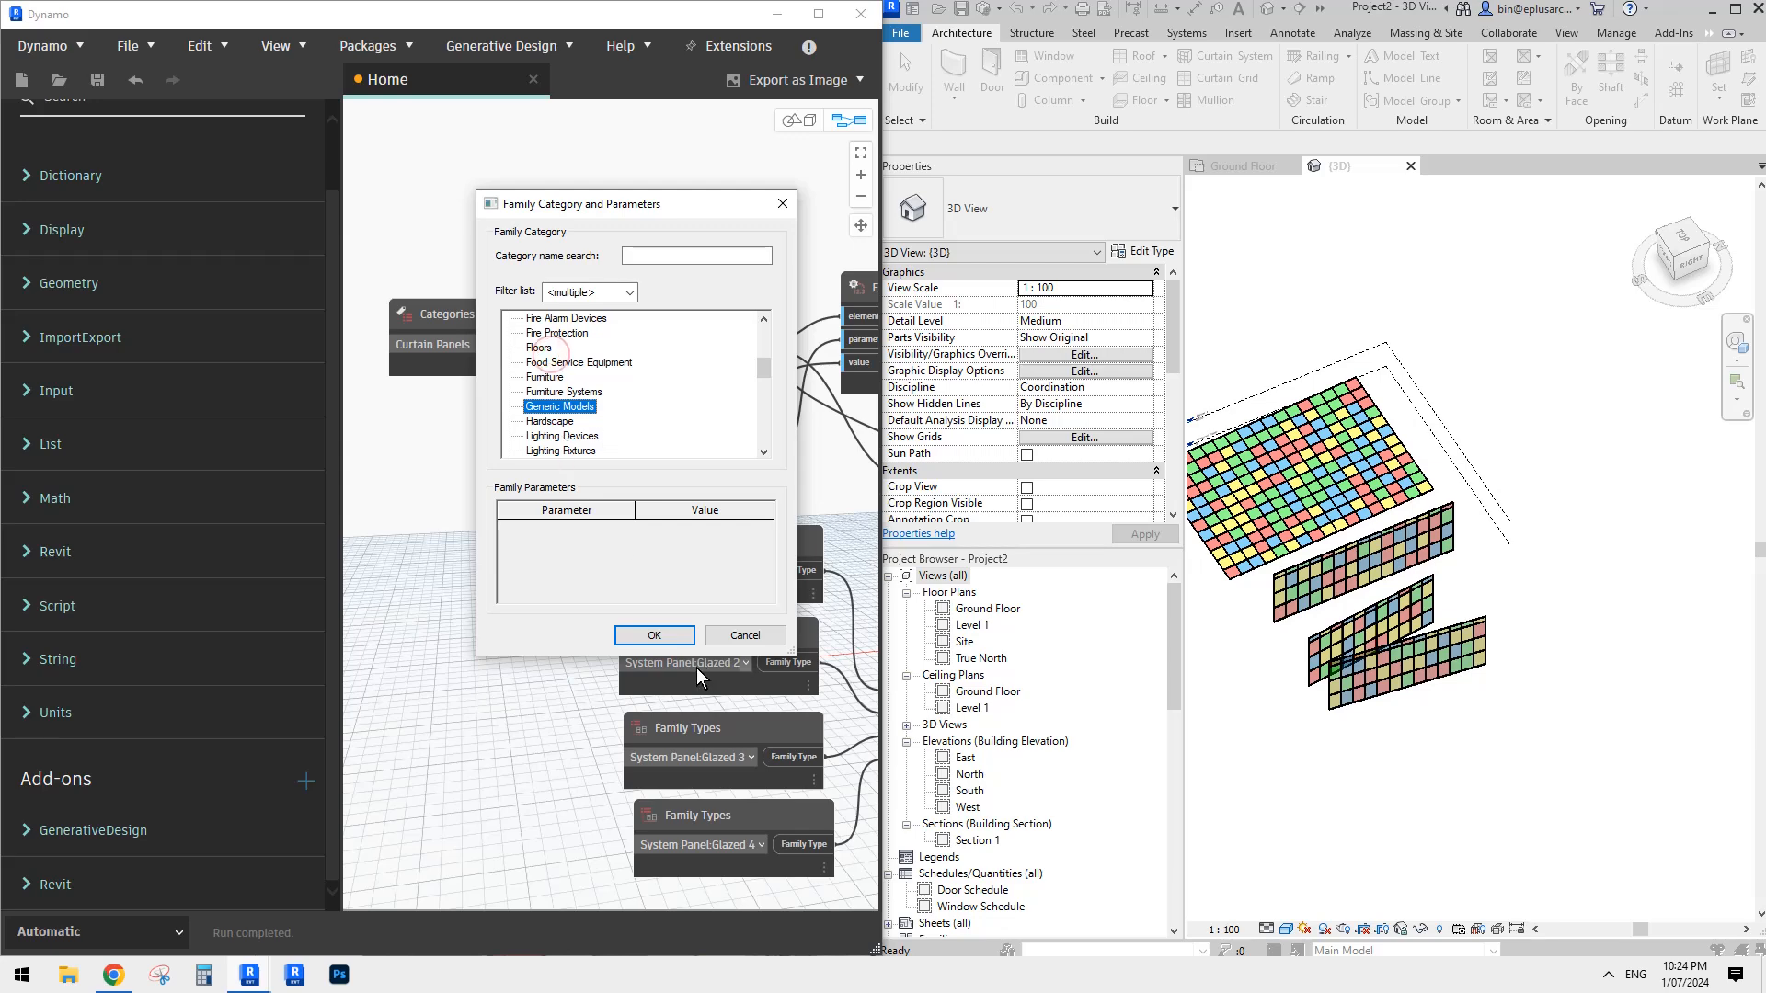
left_click(681, 634)
left_click(972, 397)
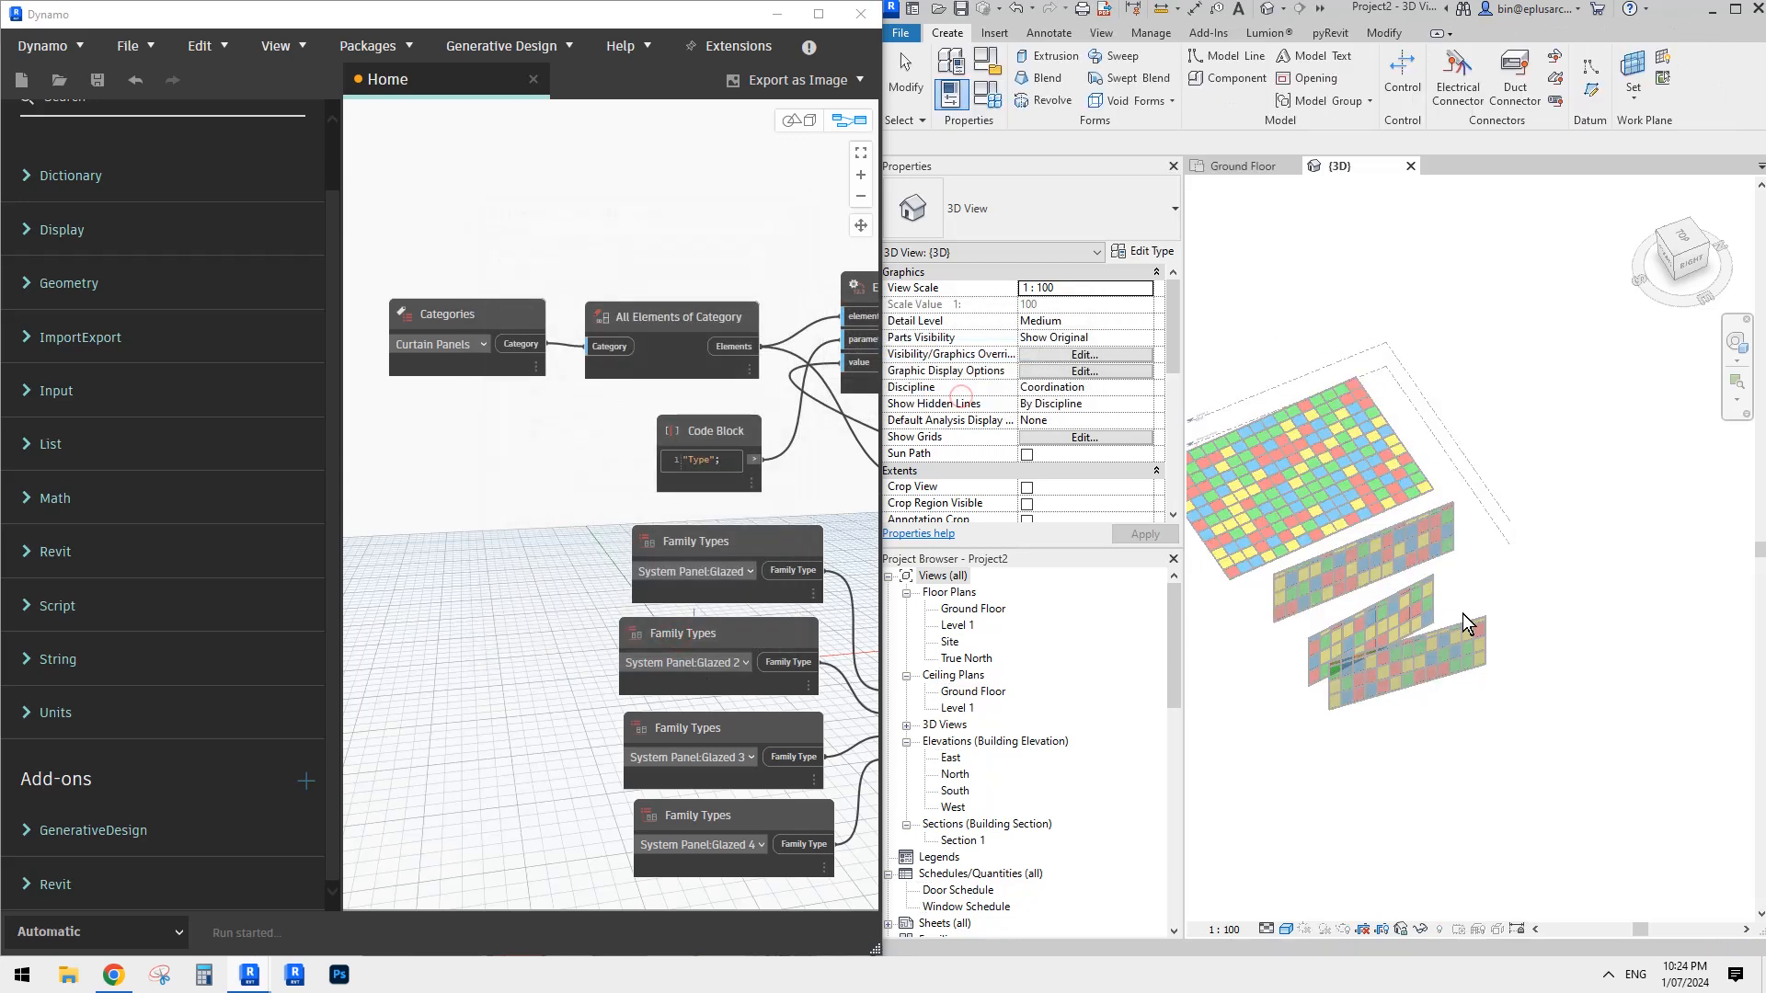
- Begin a Blend and sketch its rectangular base, about 23000 by 14000 mm, on the Ground Floor beyond the curtain walls
left_click(1045, 84)
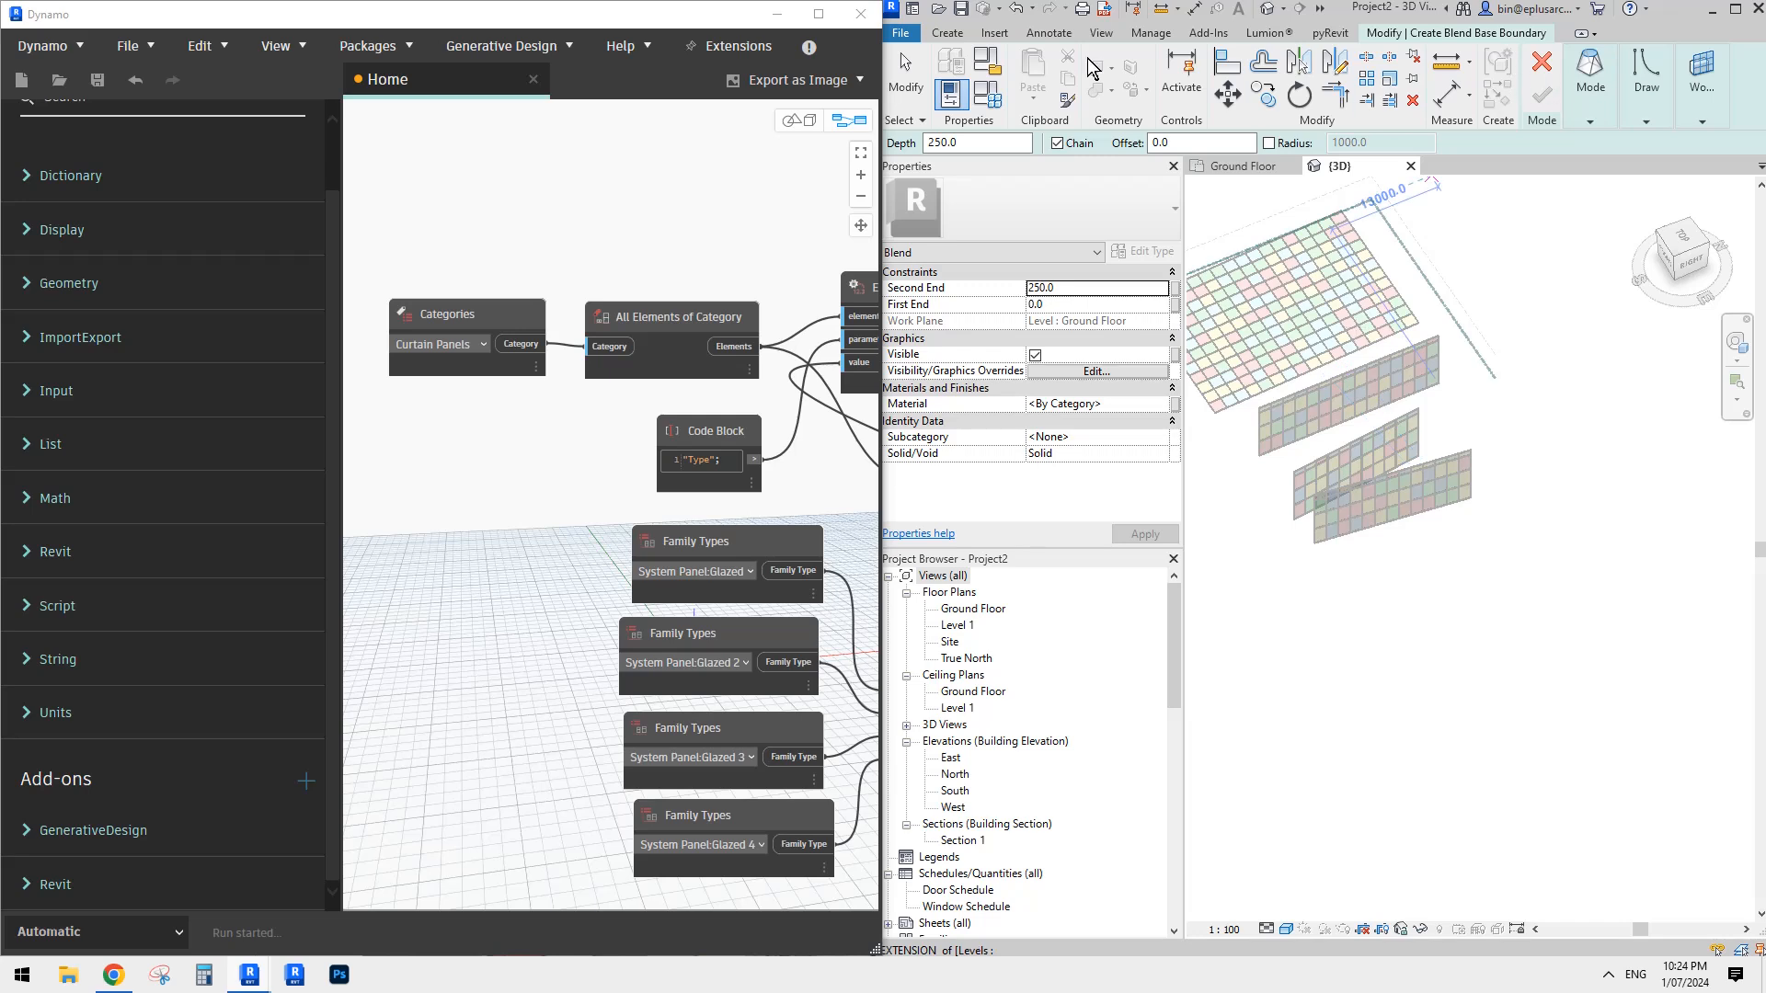
left_click(1594, 108)
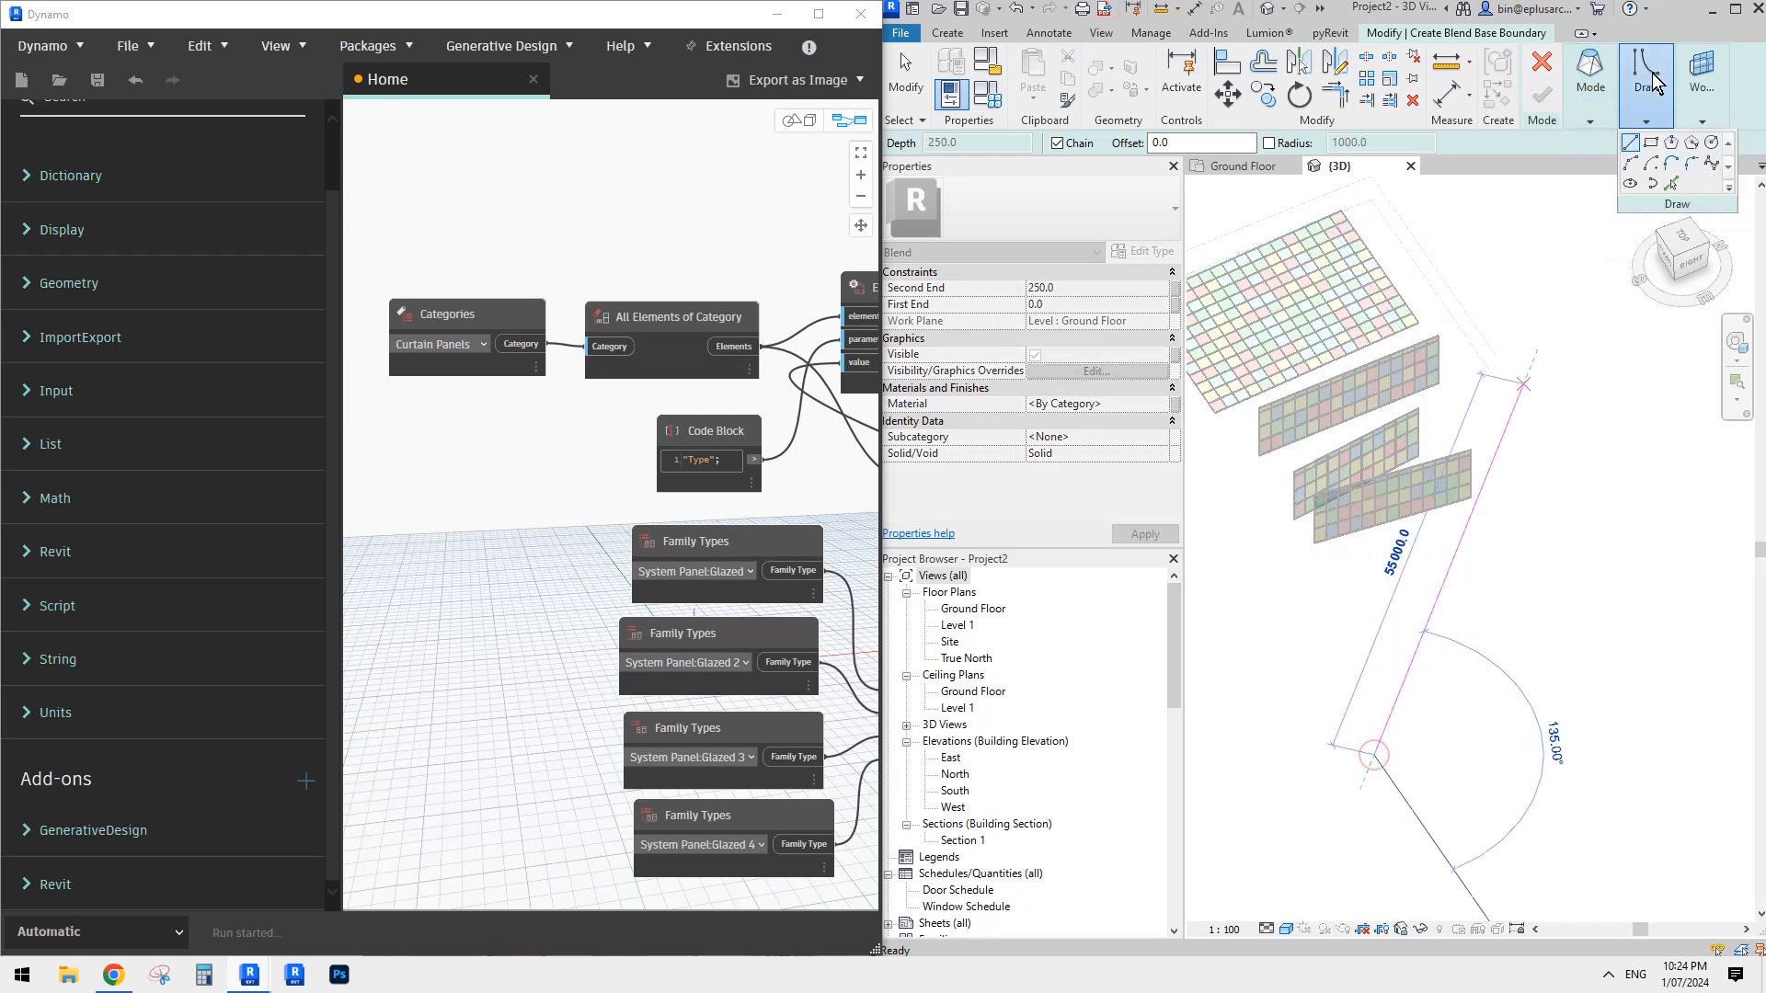
left_click(1647, 101)
left_click(1652, 142)
left_click(1353, 753)
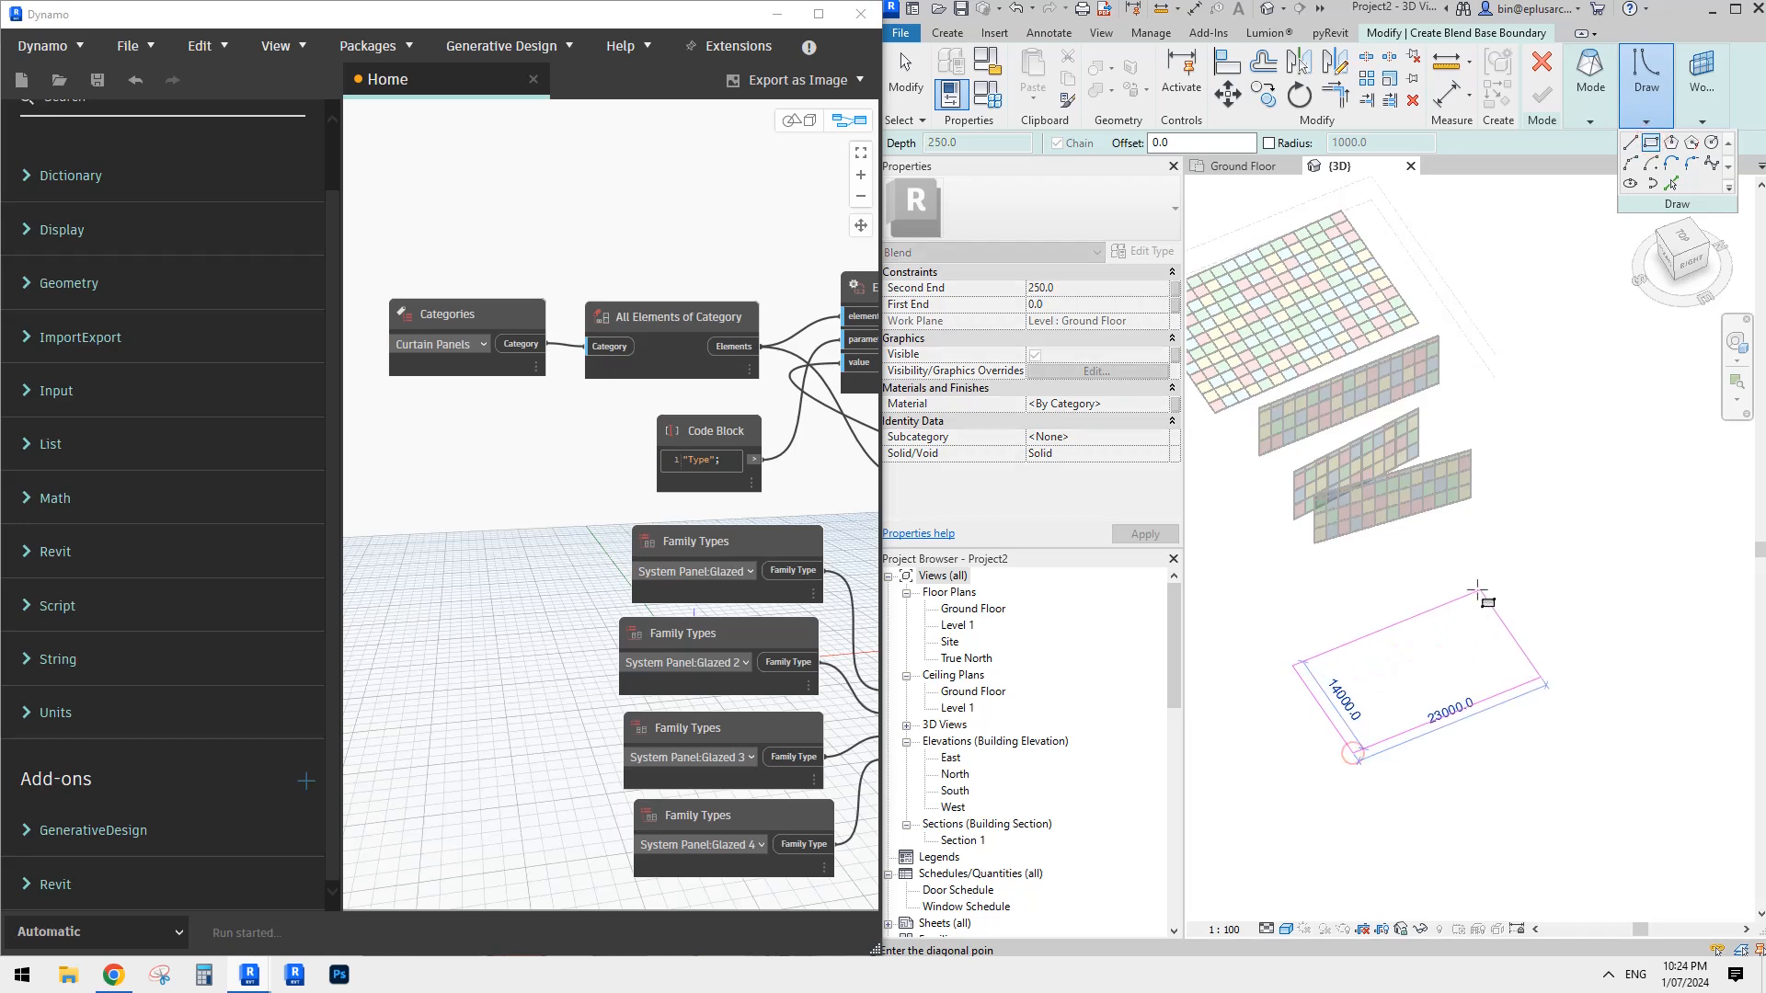
left_click(1463, 586)
- Sketch a smaller rectangle inside the base as the blend's top boundary and finish the blend
left_click(1596, 88)
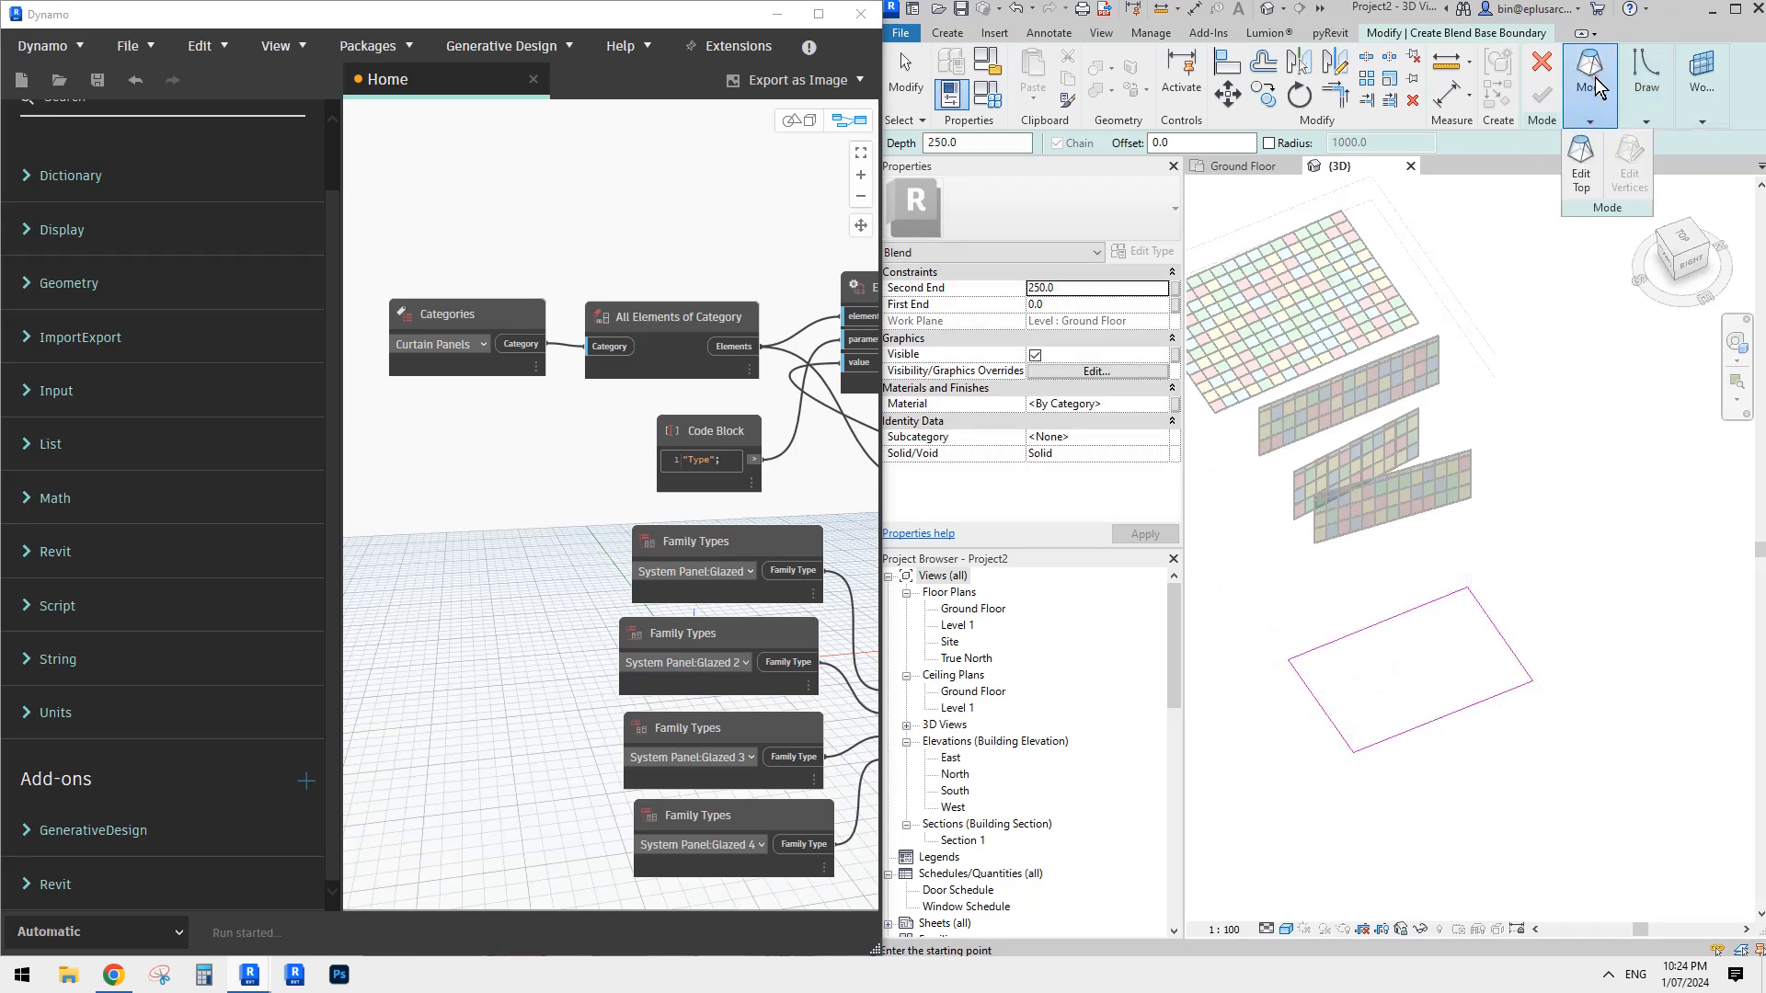
left_click(1590, 165)
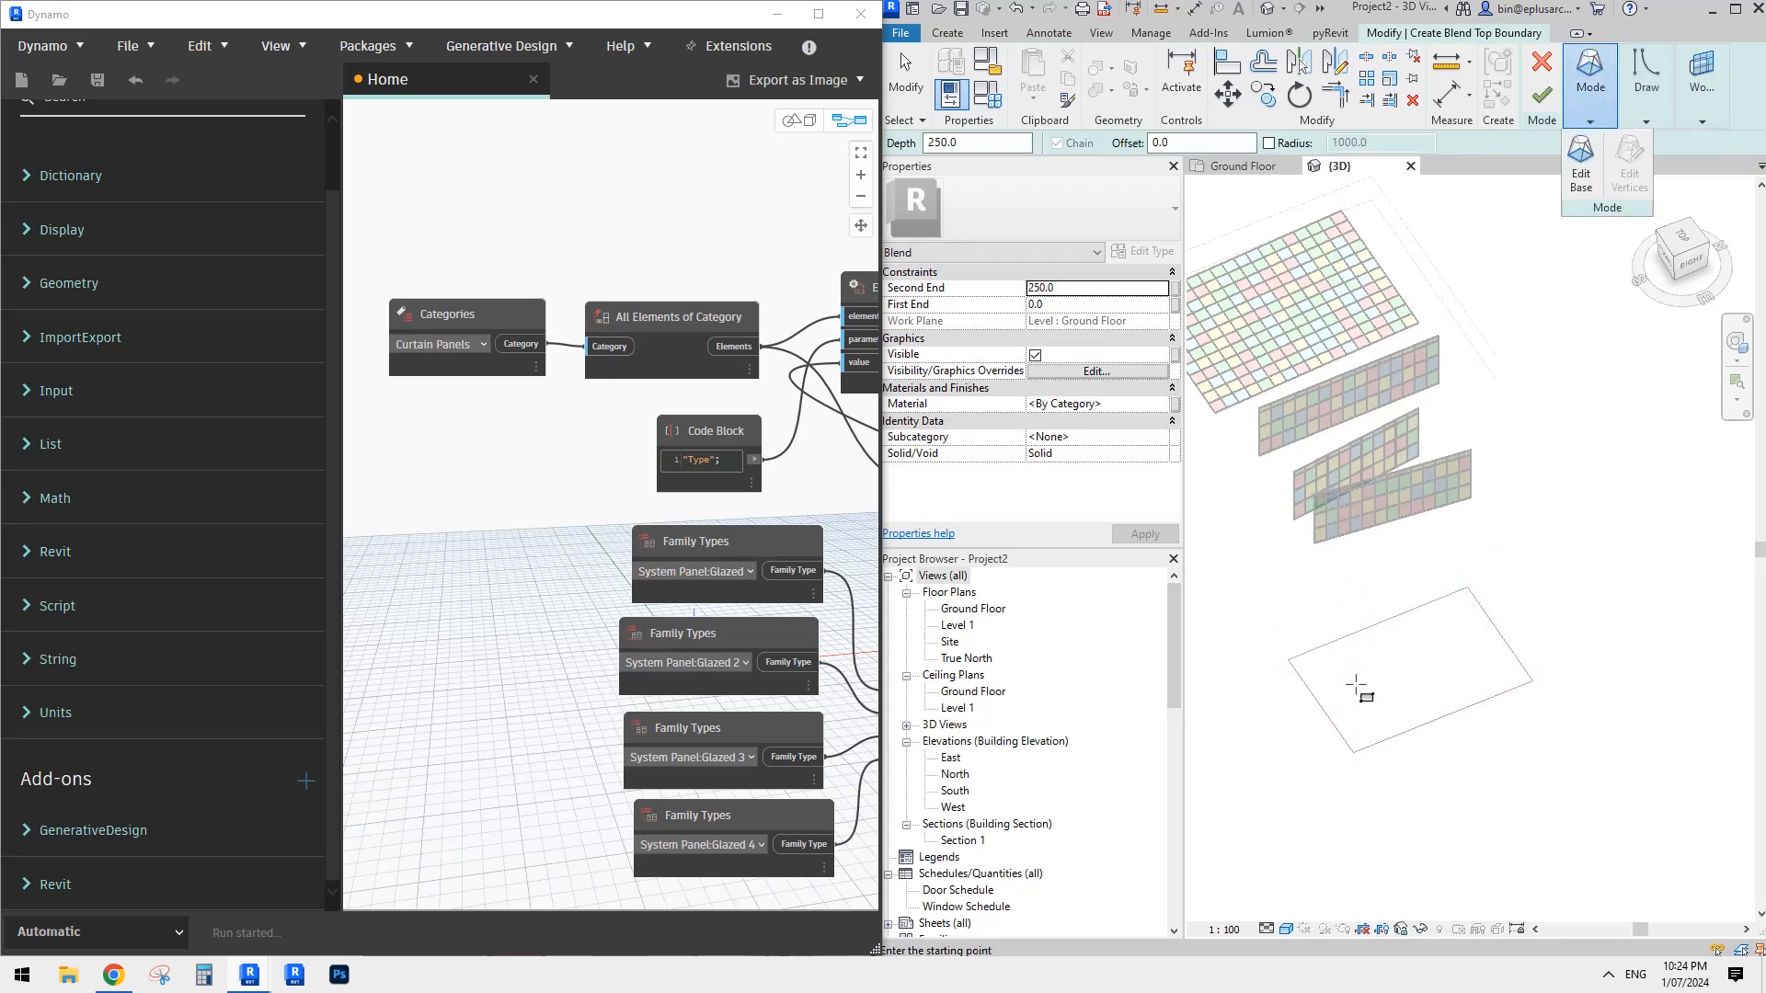
left_click(1345, 664)
left_click(1490, 672)
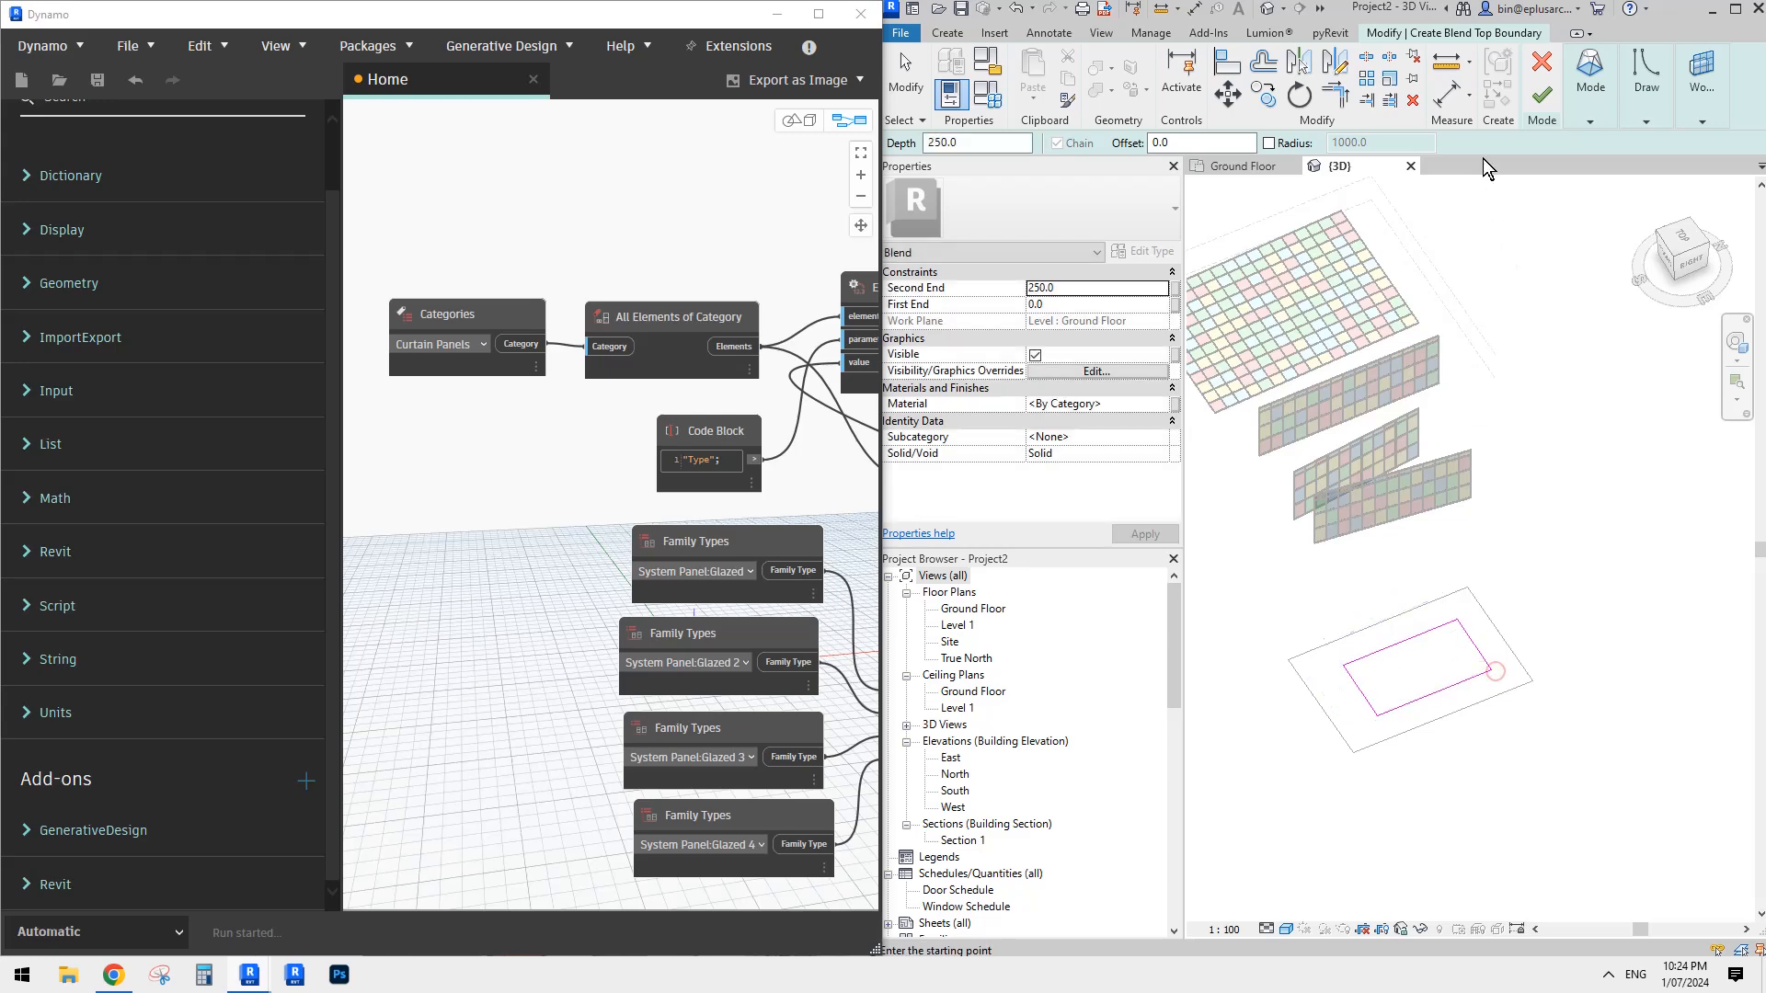
left_click(1541, 94)
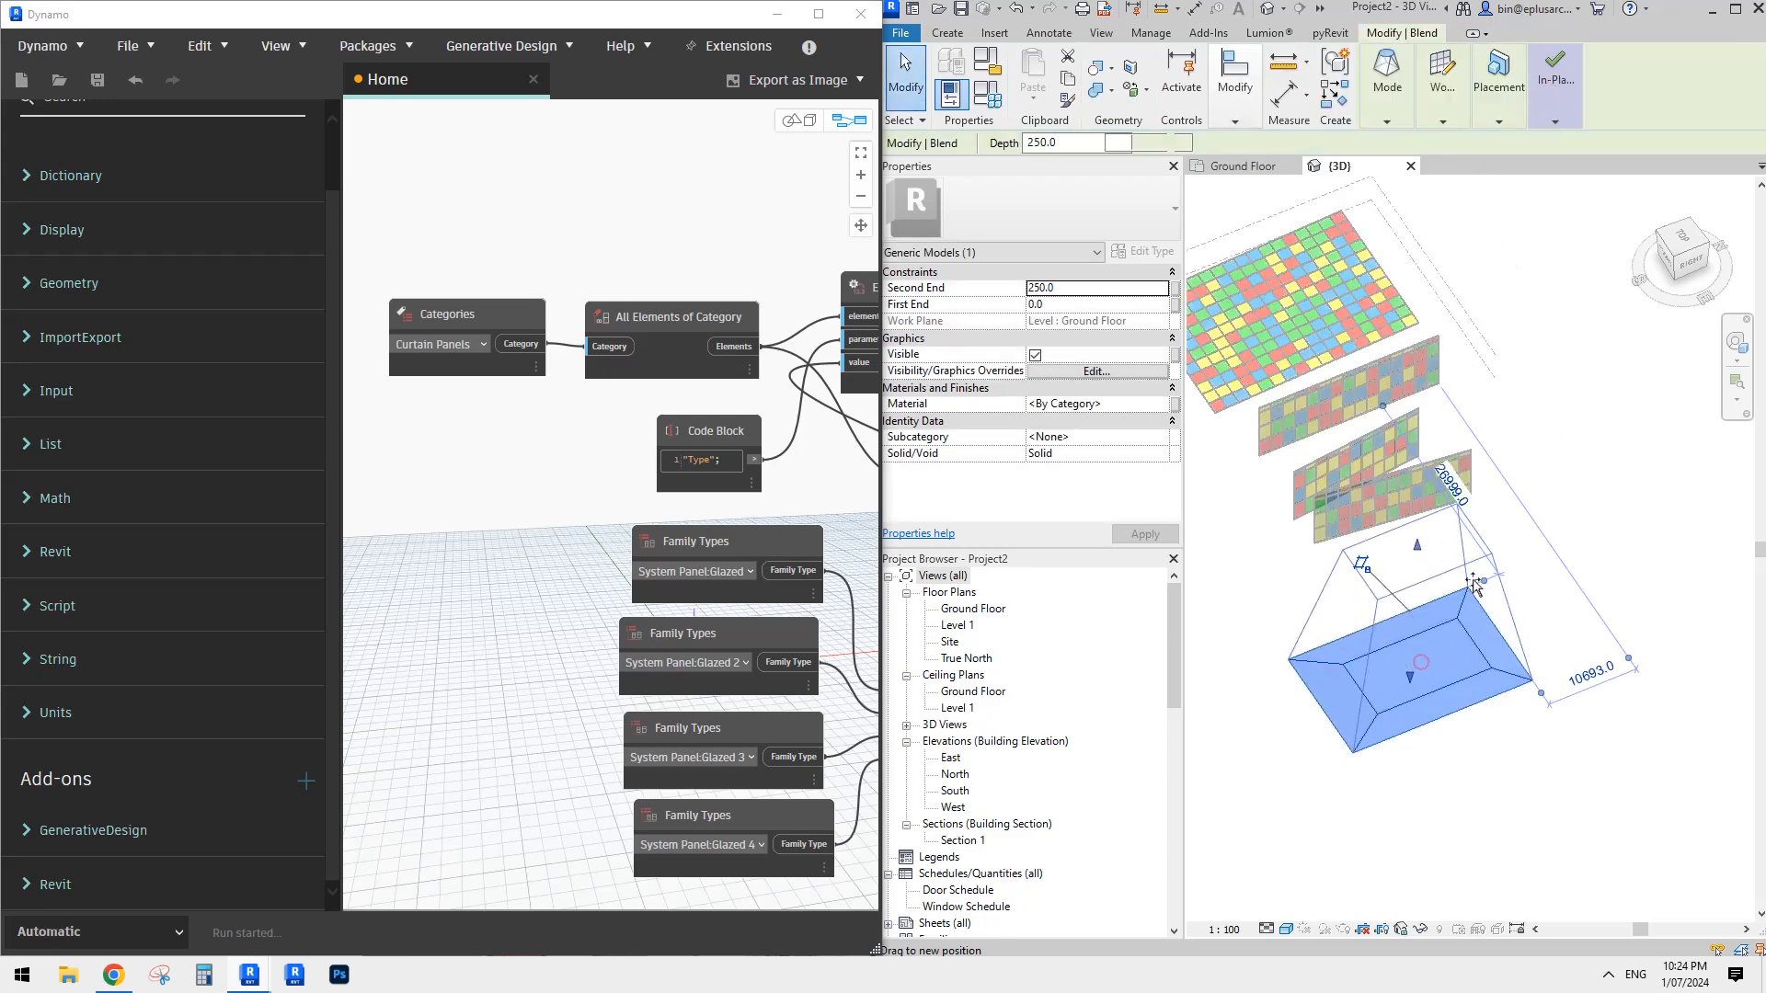
- Stretch the blend upward into a tall tapered block and finish the in-place model
left_click_drag(1473, 582, 1474, 579)
middle_click_drag(1582, 602, 1637, 485, "shift")
middle_click_drag(1462, 629, 1426, 699, "shift")
left_click(1549, 101)
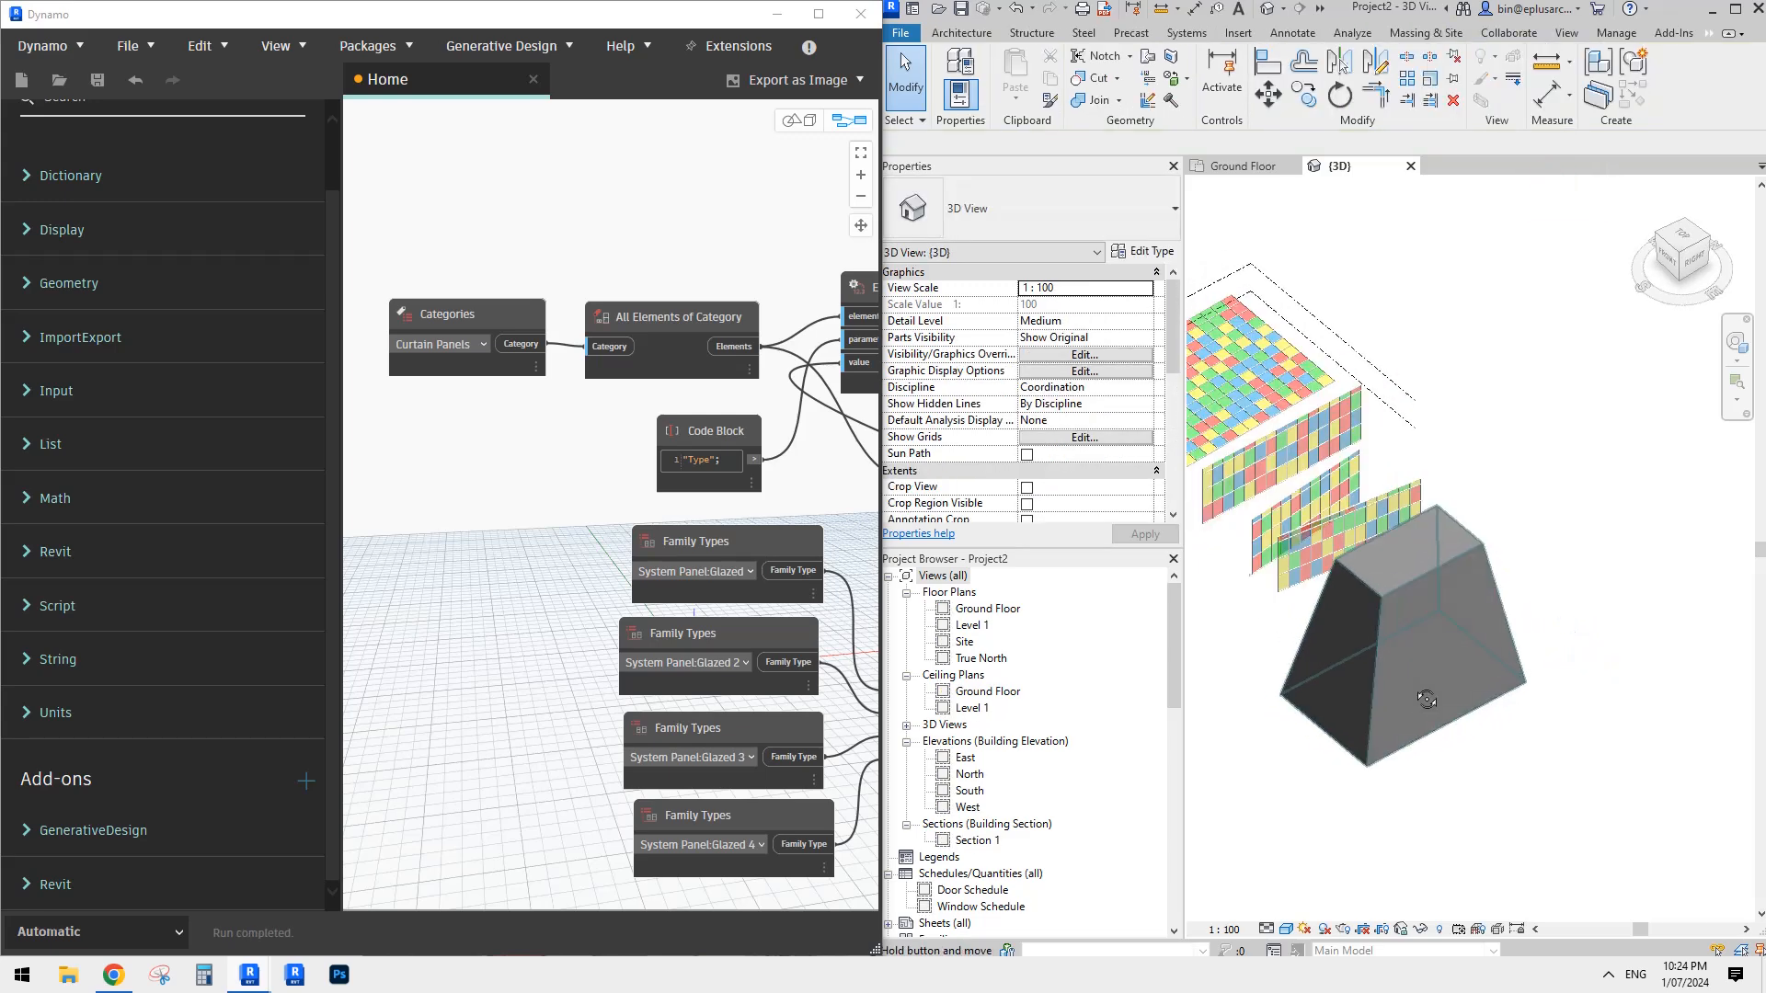
- Create a 1500 x 3000mm Curtain System on one broad sloping face of the tapered block
scroll(1463, 567, "up", 3)
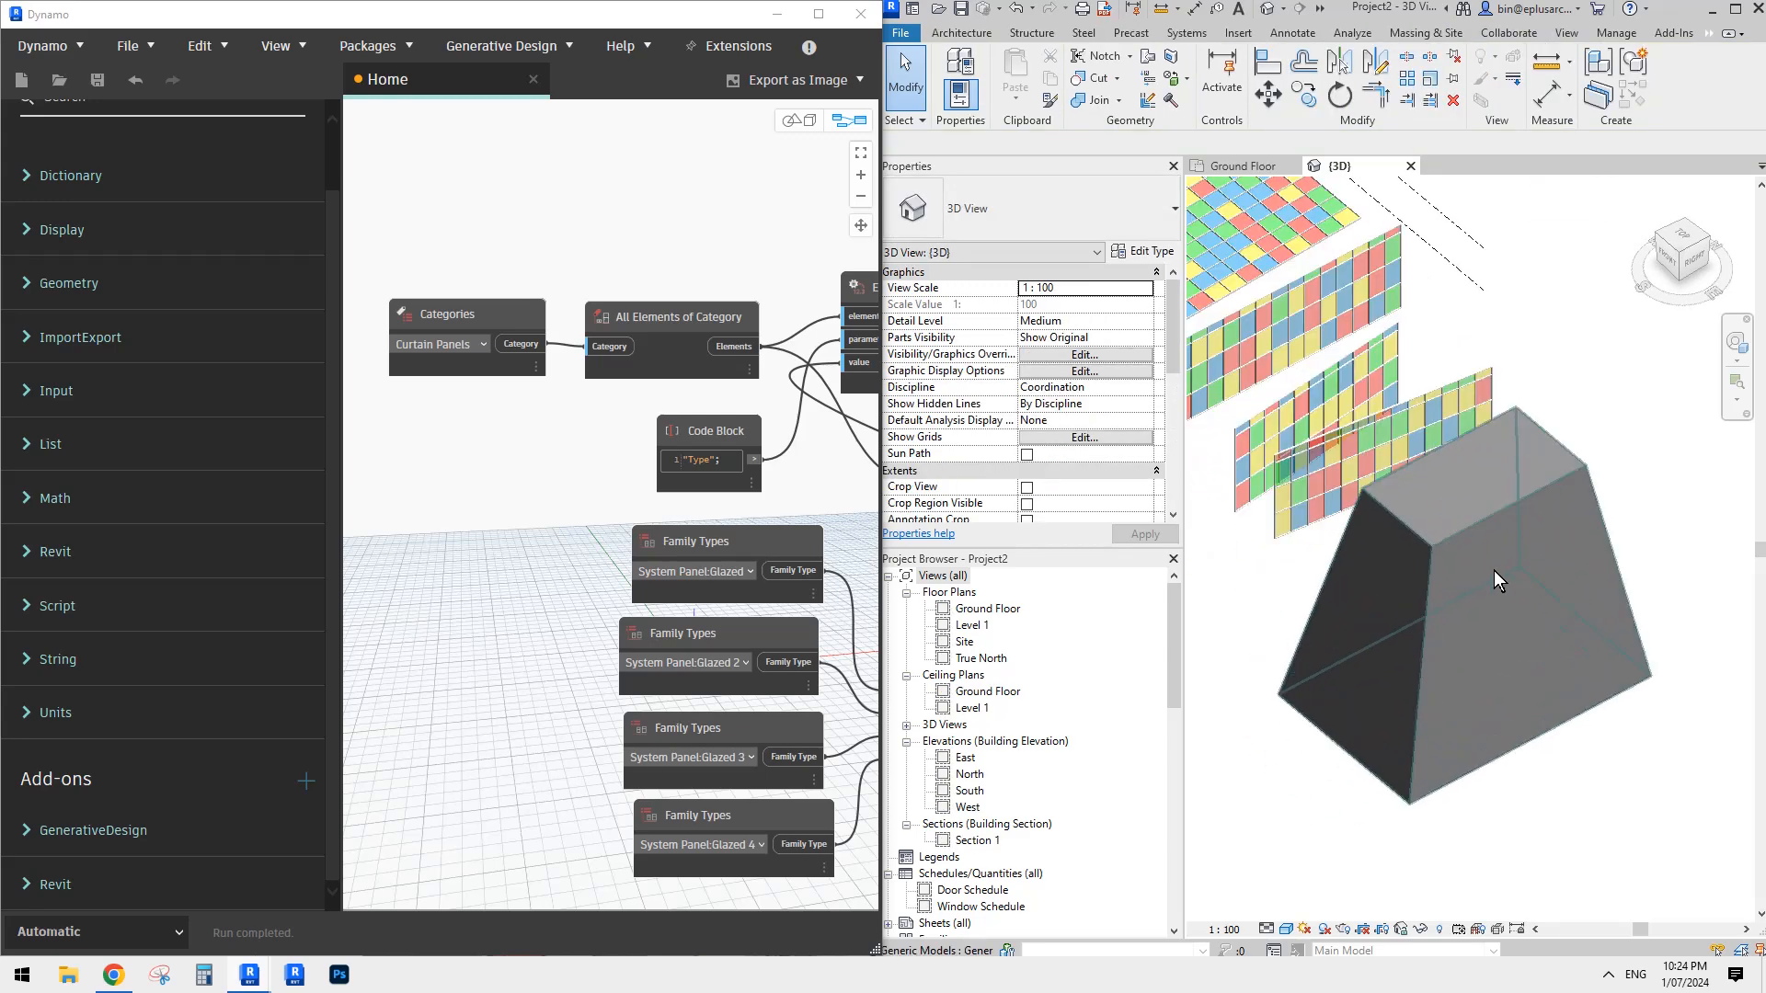
middle_click_drag(1494, 570, 1522, 604)
left_click(959, 32)
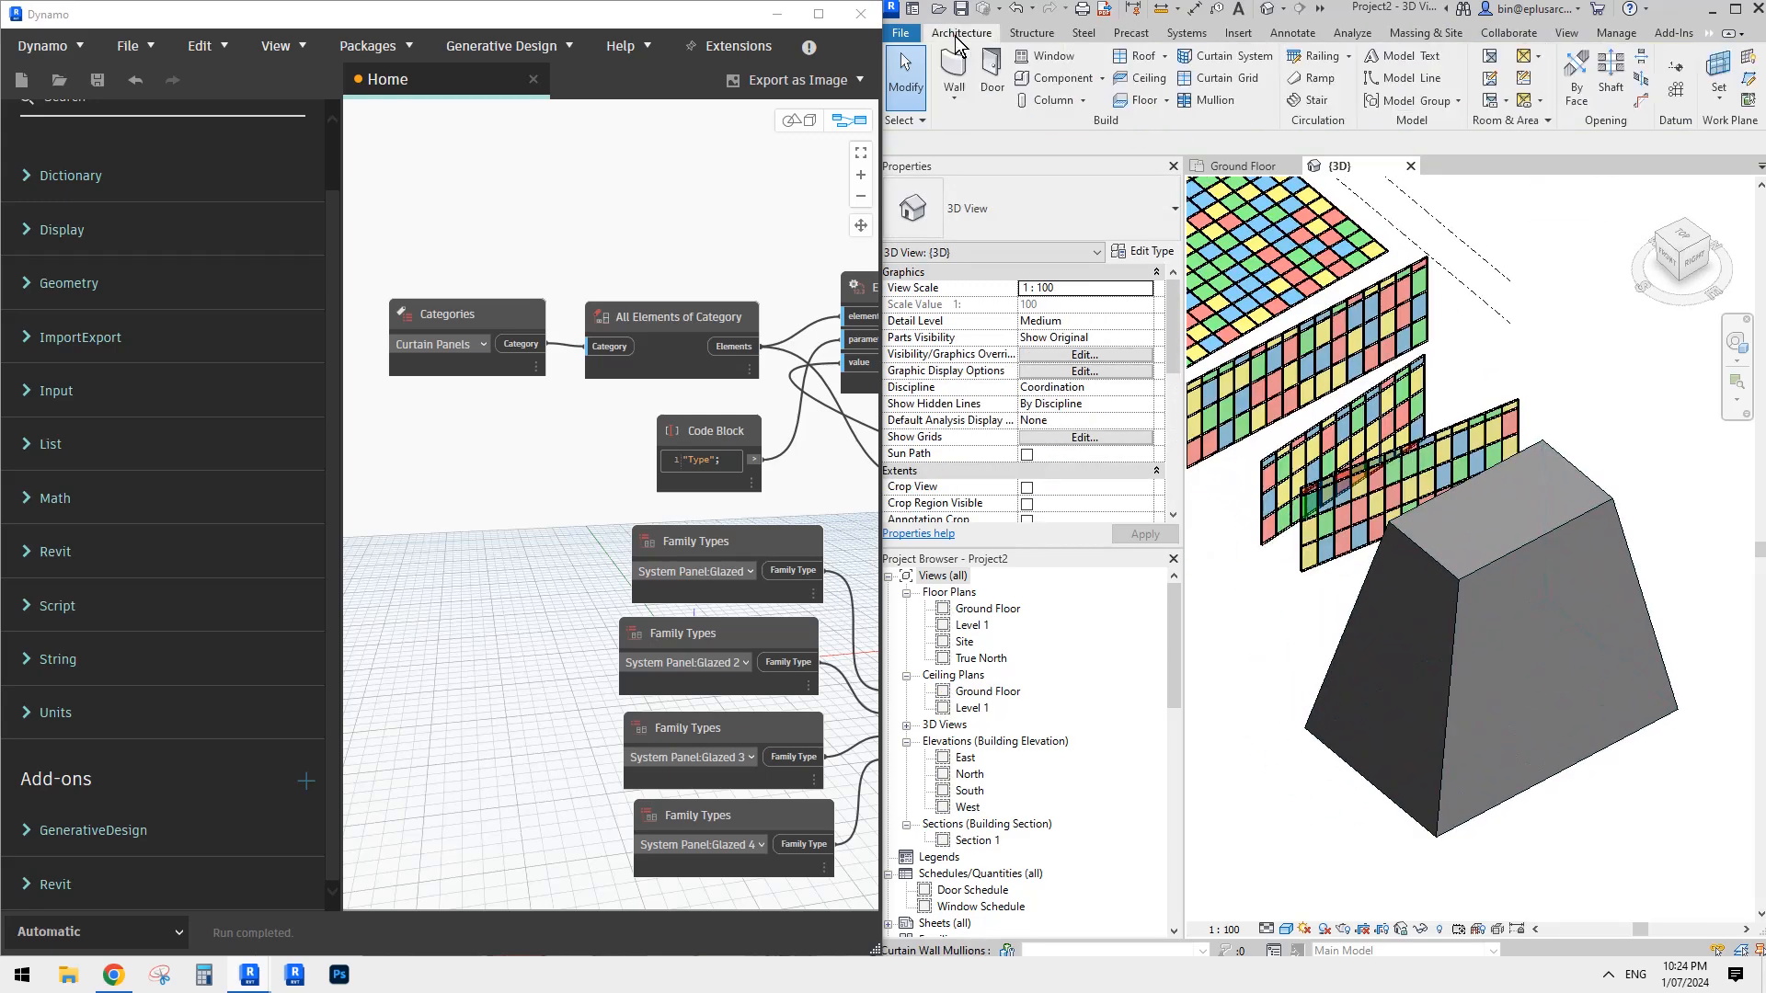
left_click(1222, 59)
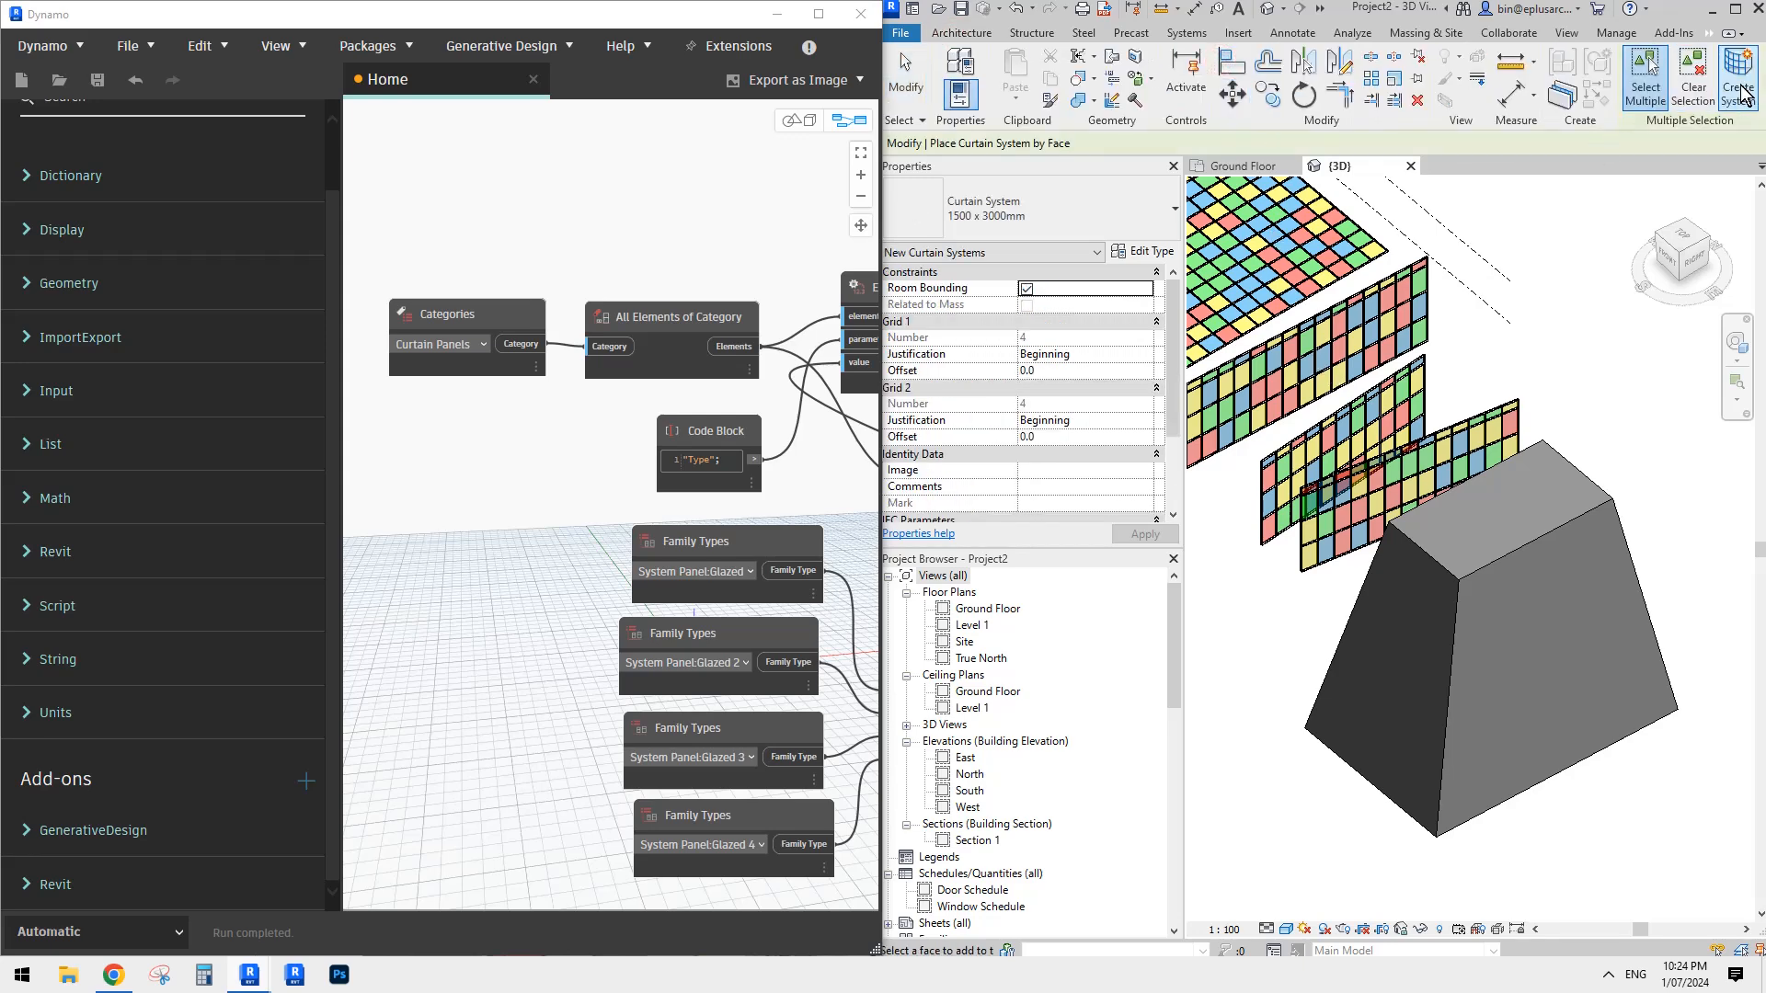
left_click(1529, 663)
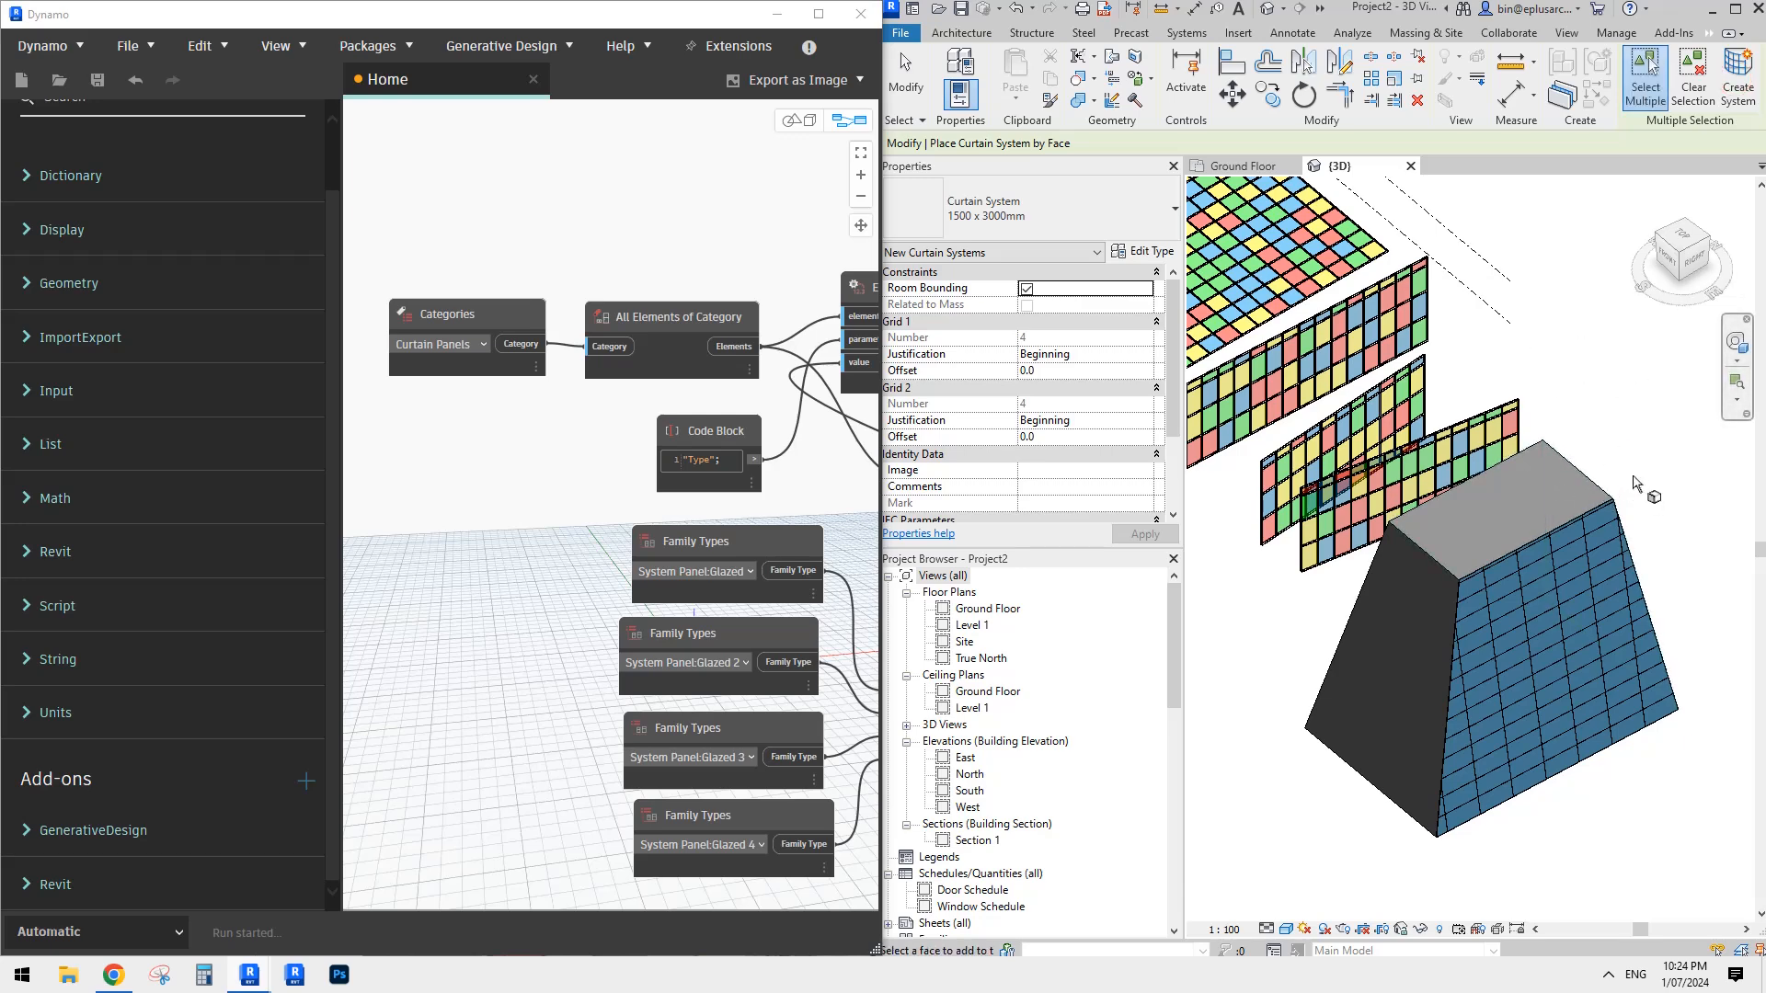
key("Escape")
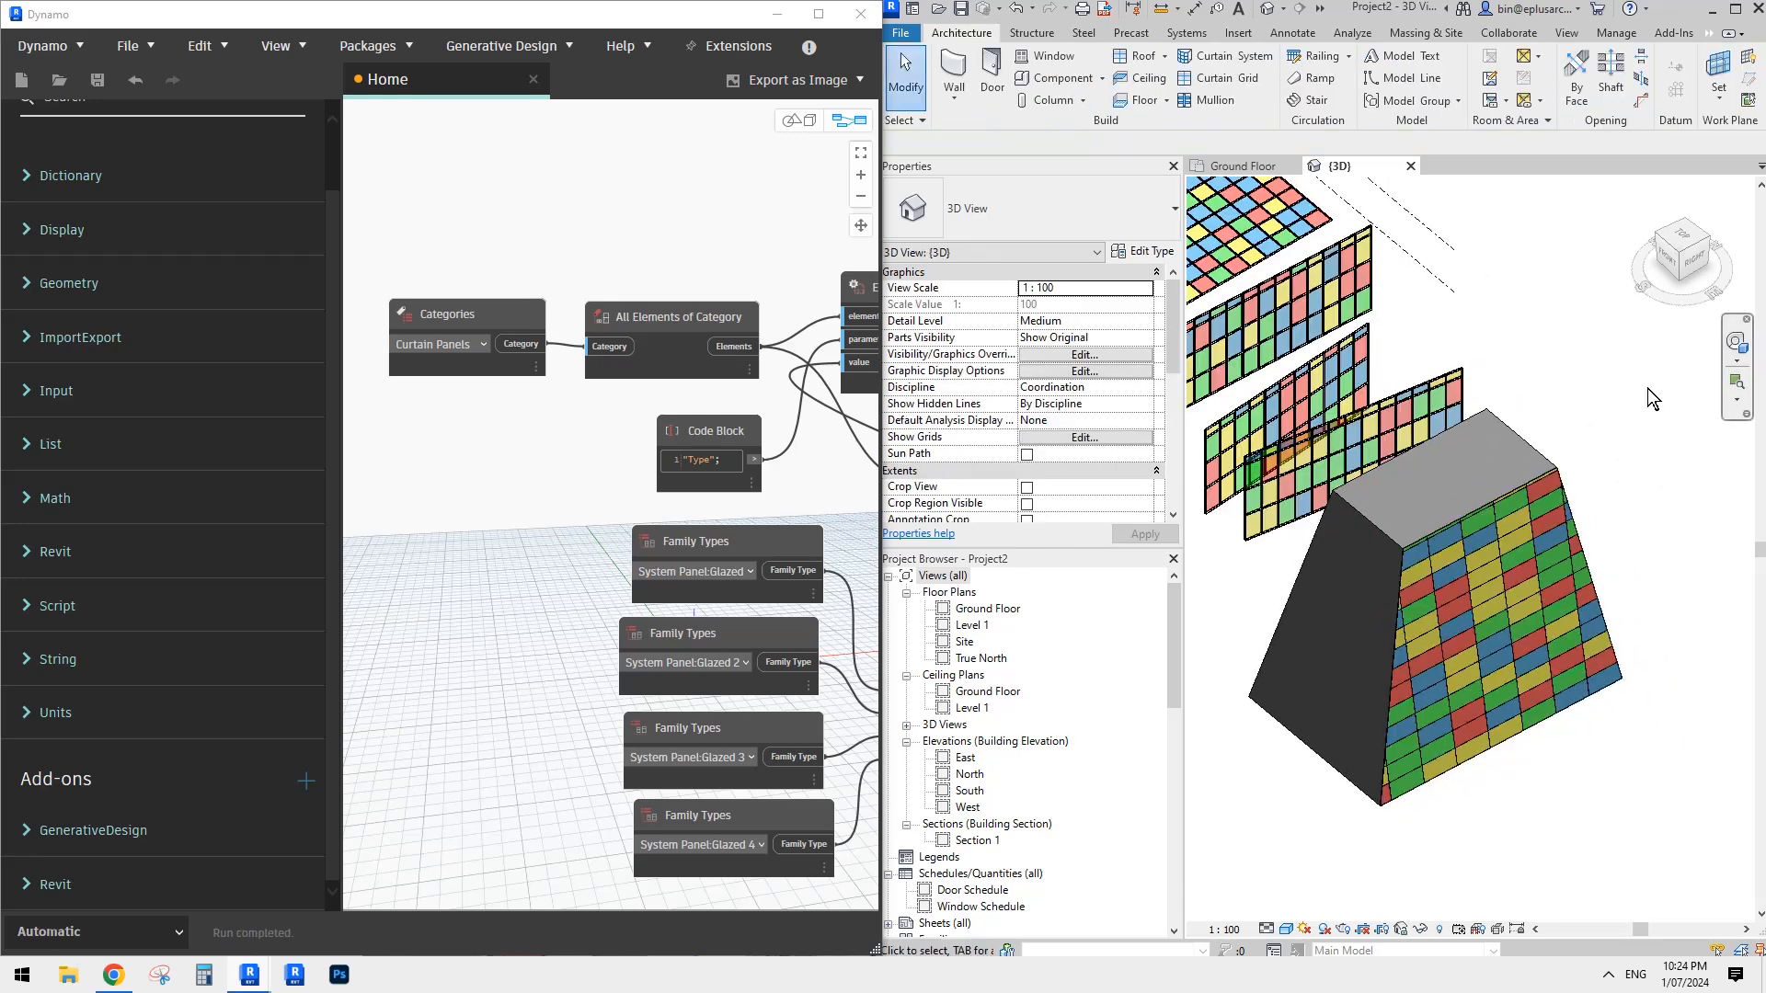
- Create a 1500 x 3000mm Curtain System on the tapered block's top and remaining sloping faces
middle_click_drag(1564, 589, 1562, 648, "shift")
middle_click_drag(1523, 552, 1324, 588, "shift")
scroll(1520, 581, "up", 2)
left_click(1521, 581)
scroll(1525, 552, "down", 3)
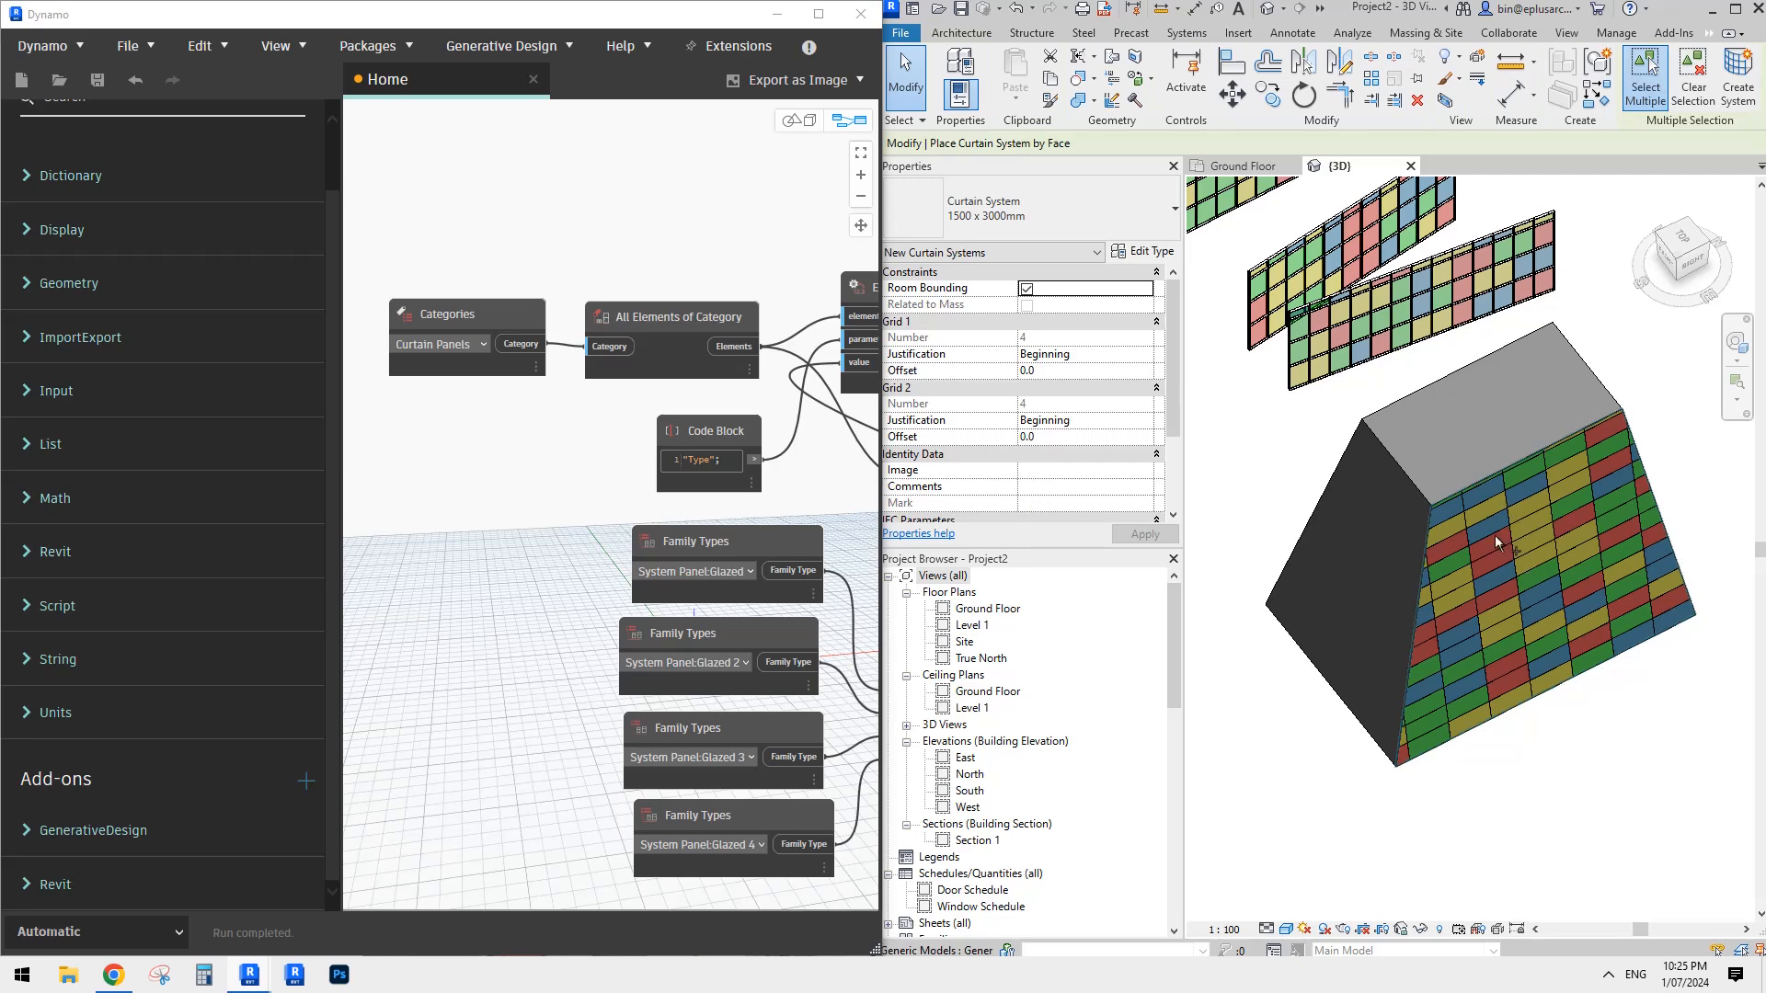
middle_click_drag(1491, 538, 1552, 557, "shift")
left_click(1421, 589)
middle_click_drag(1435, 584, 1596, 555, "shift")
left_click(1421, 589)
middle_click_drag(1426, 549, 1411, 550, "shift")
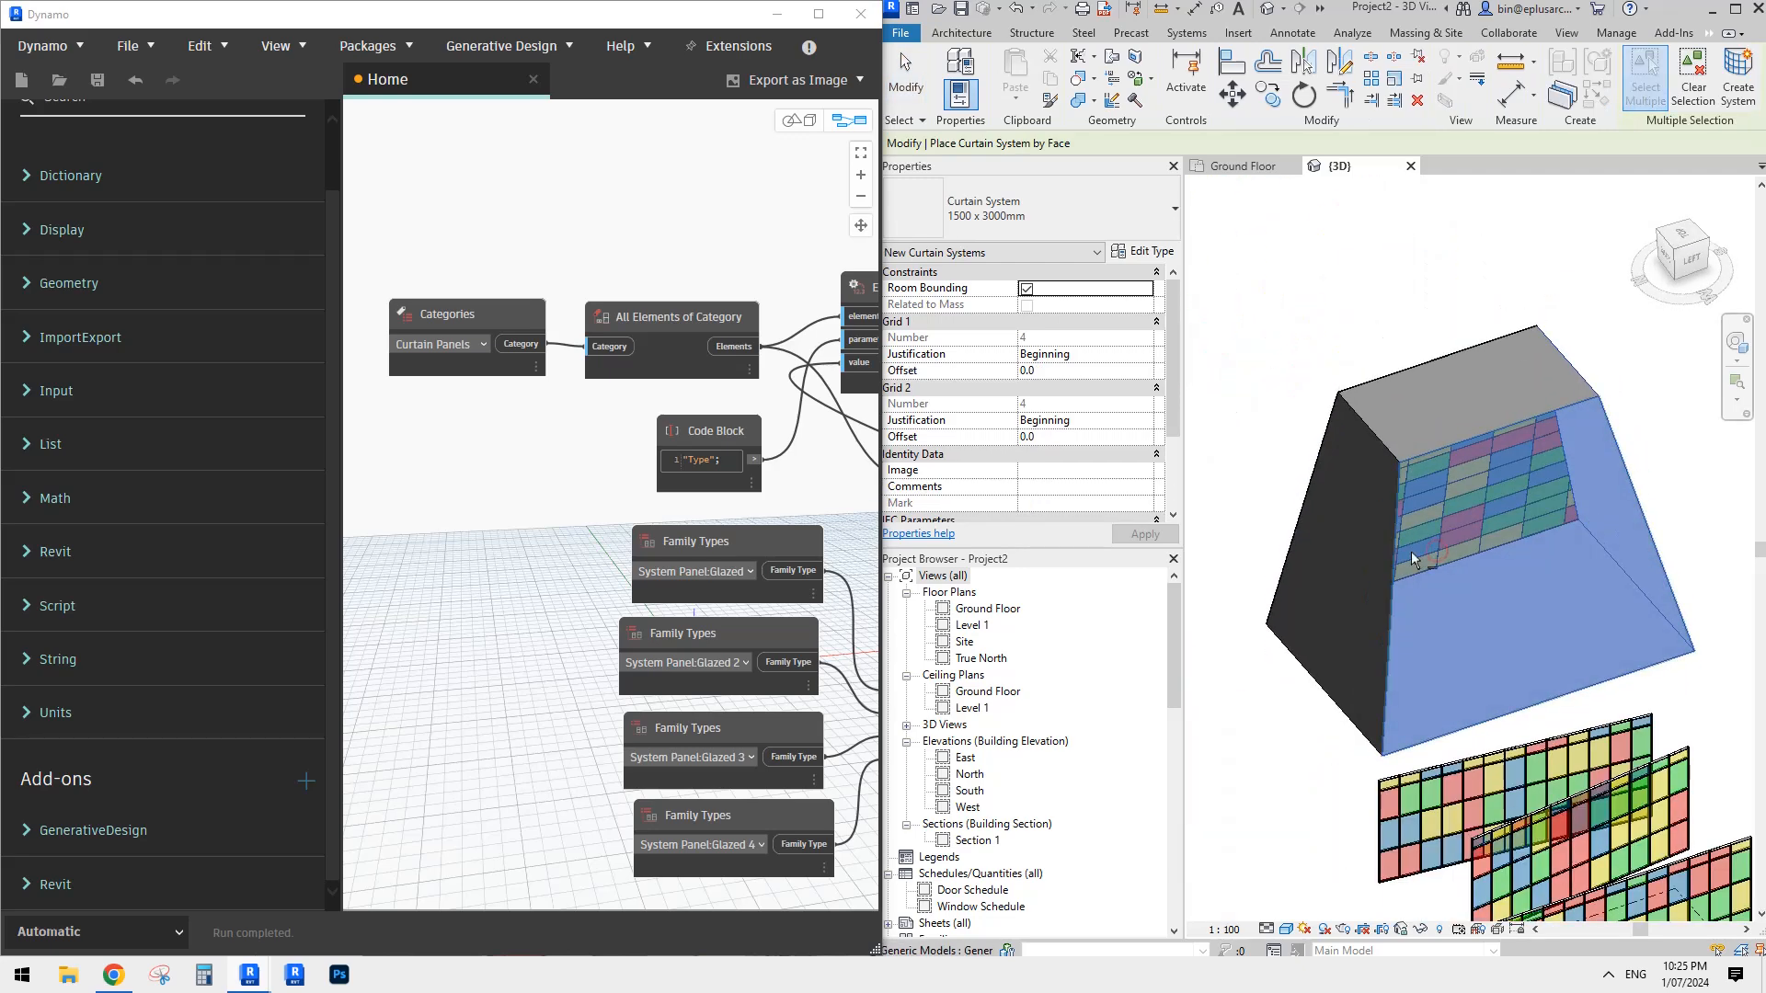
middle_click_drag(1627, 363, 1527, 398, "shift")
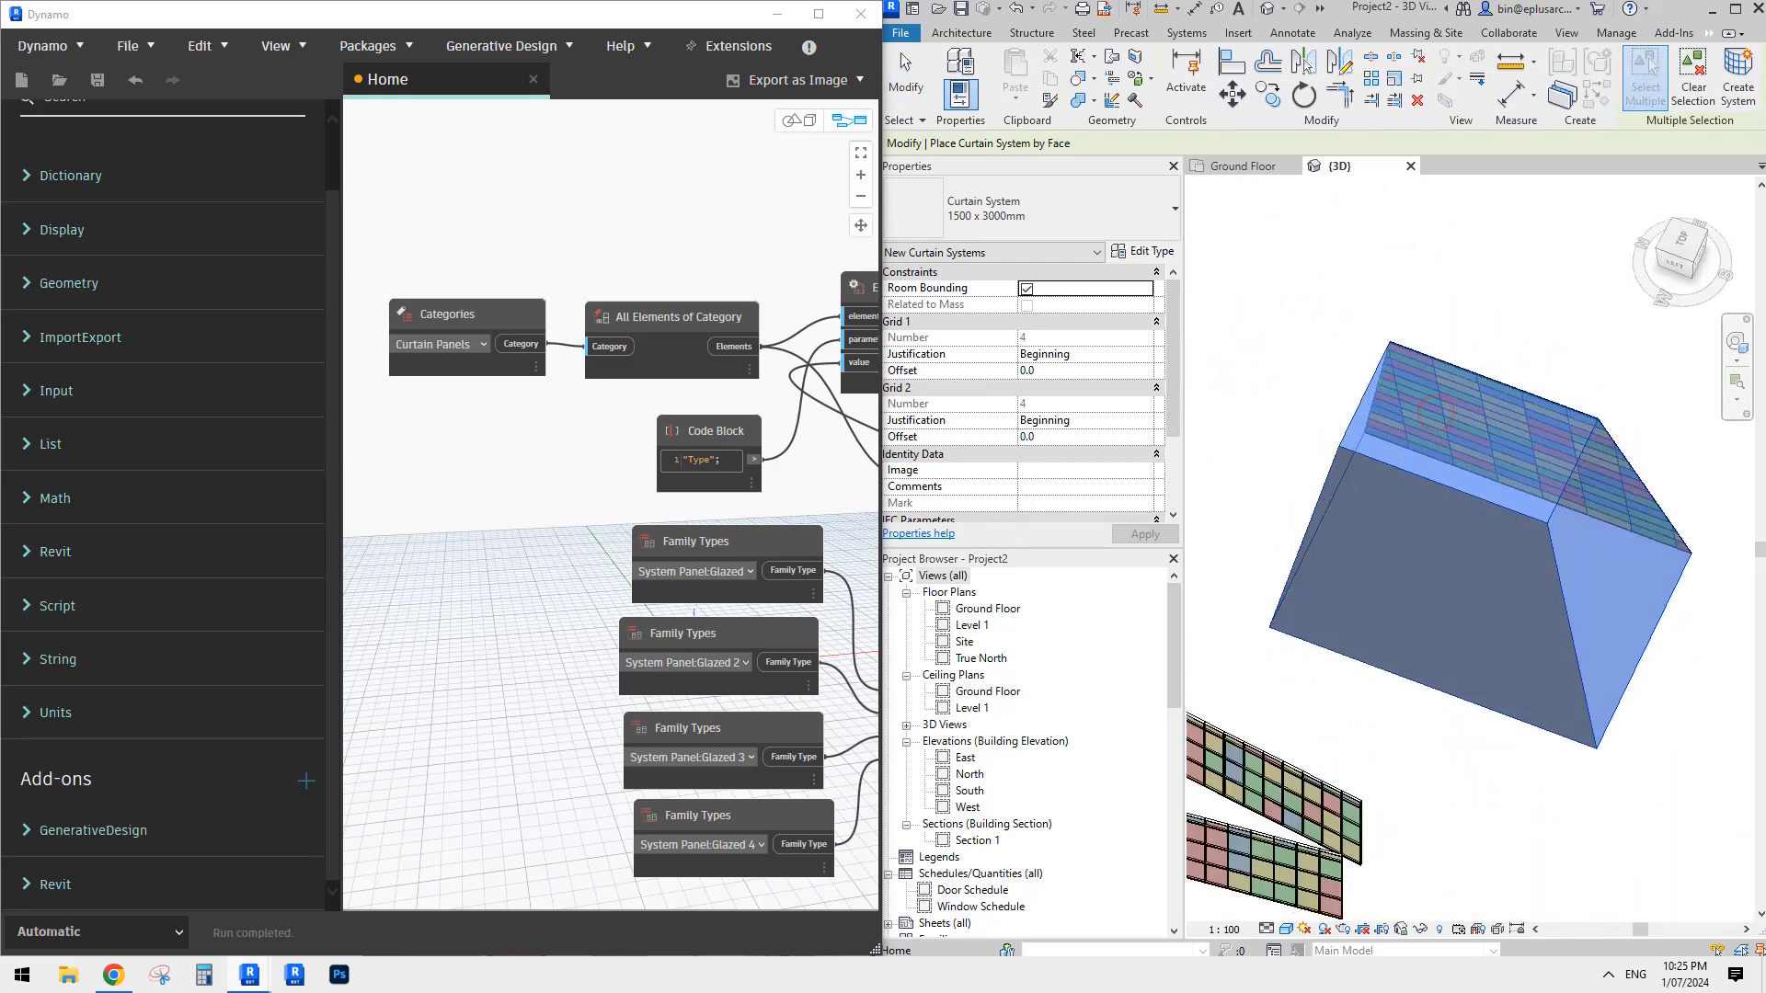
left_click(1737, 85)
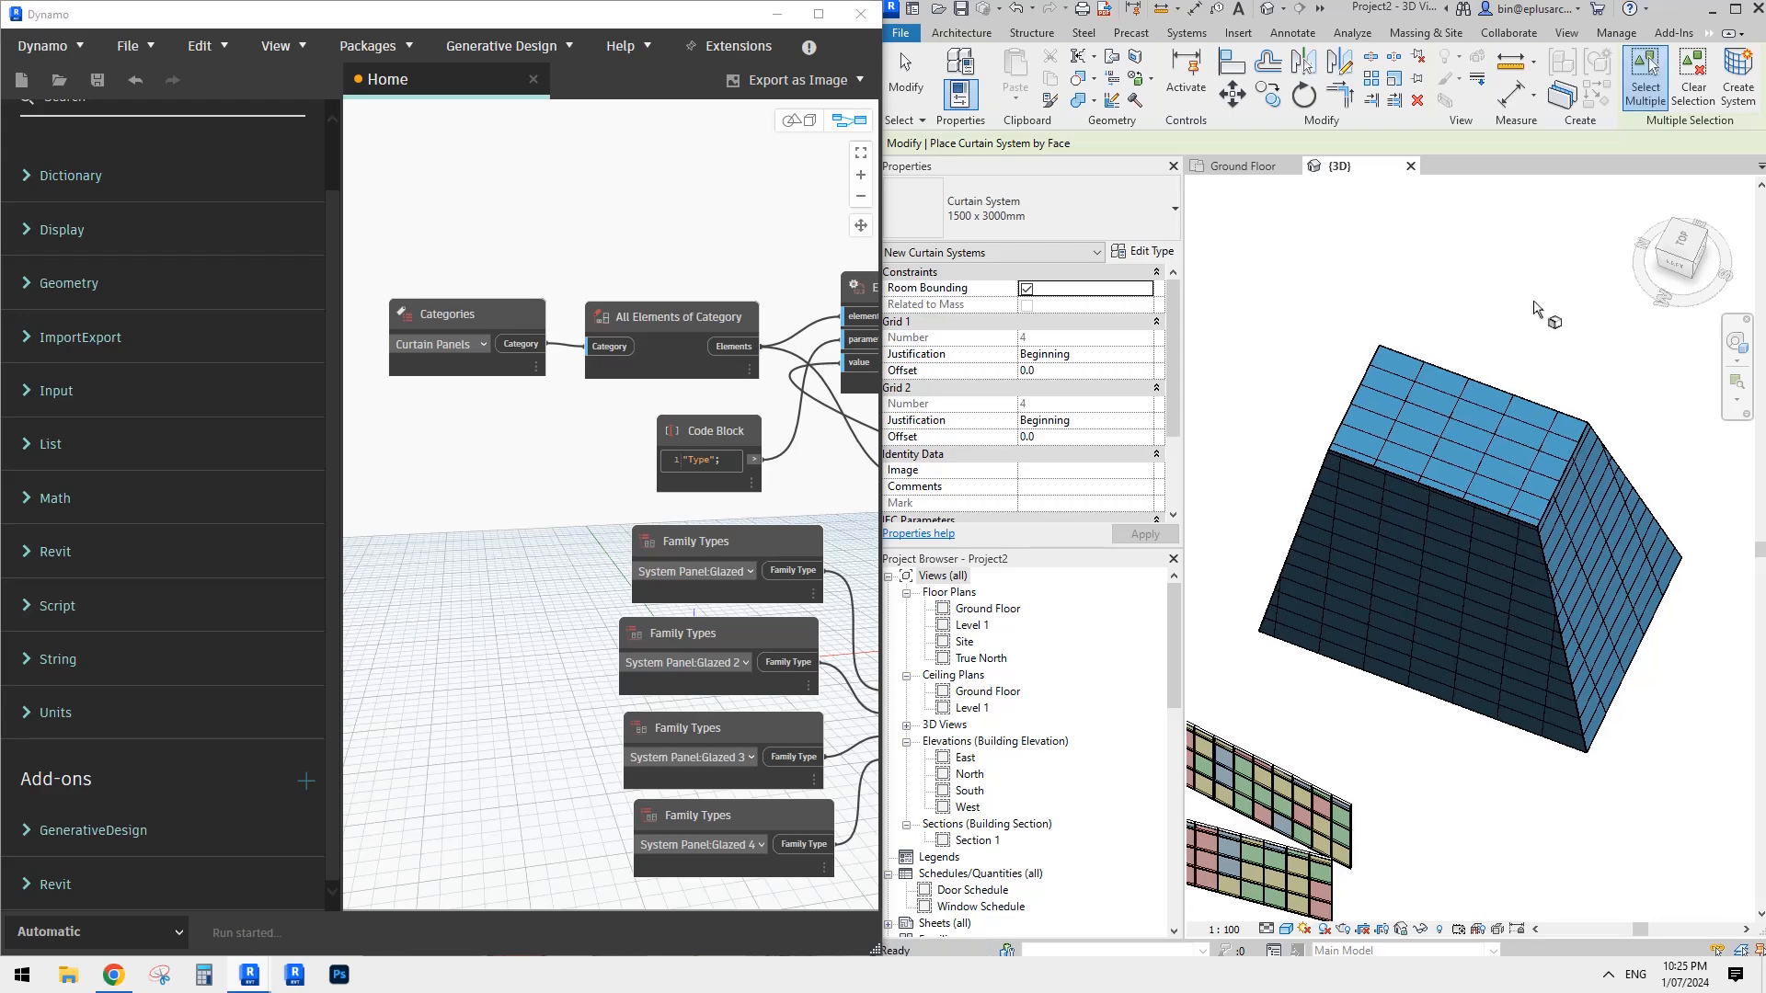
key("Escape")
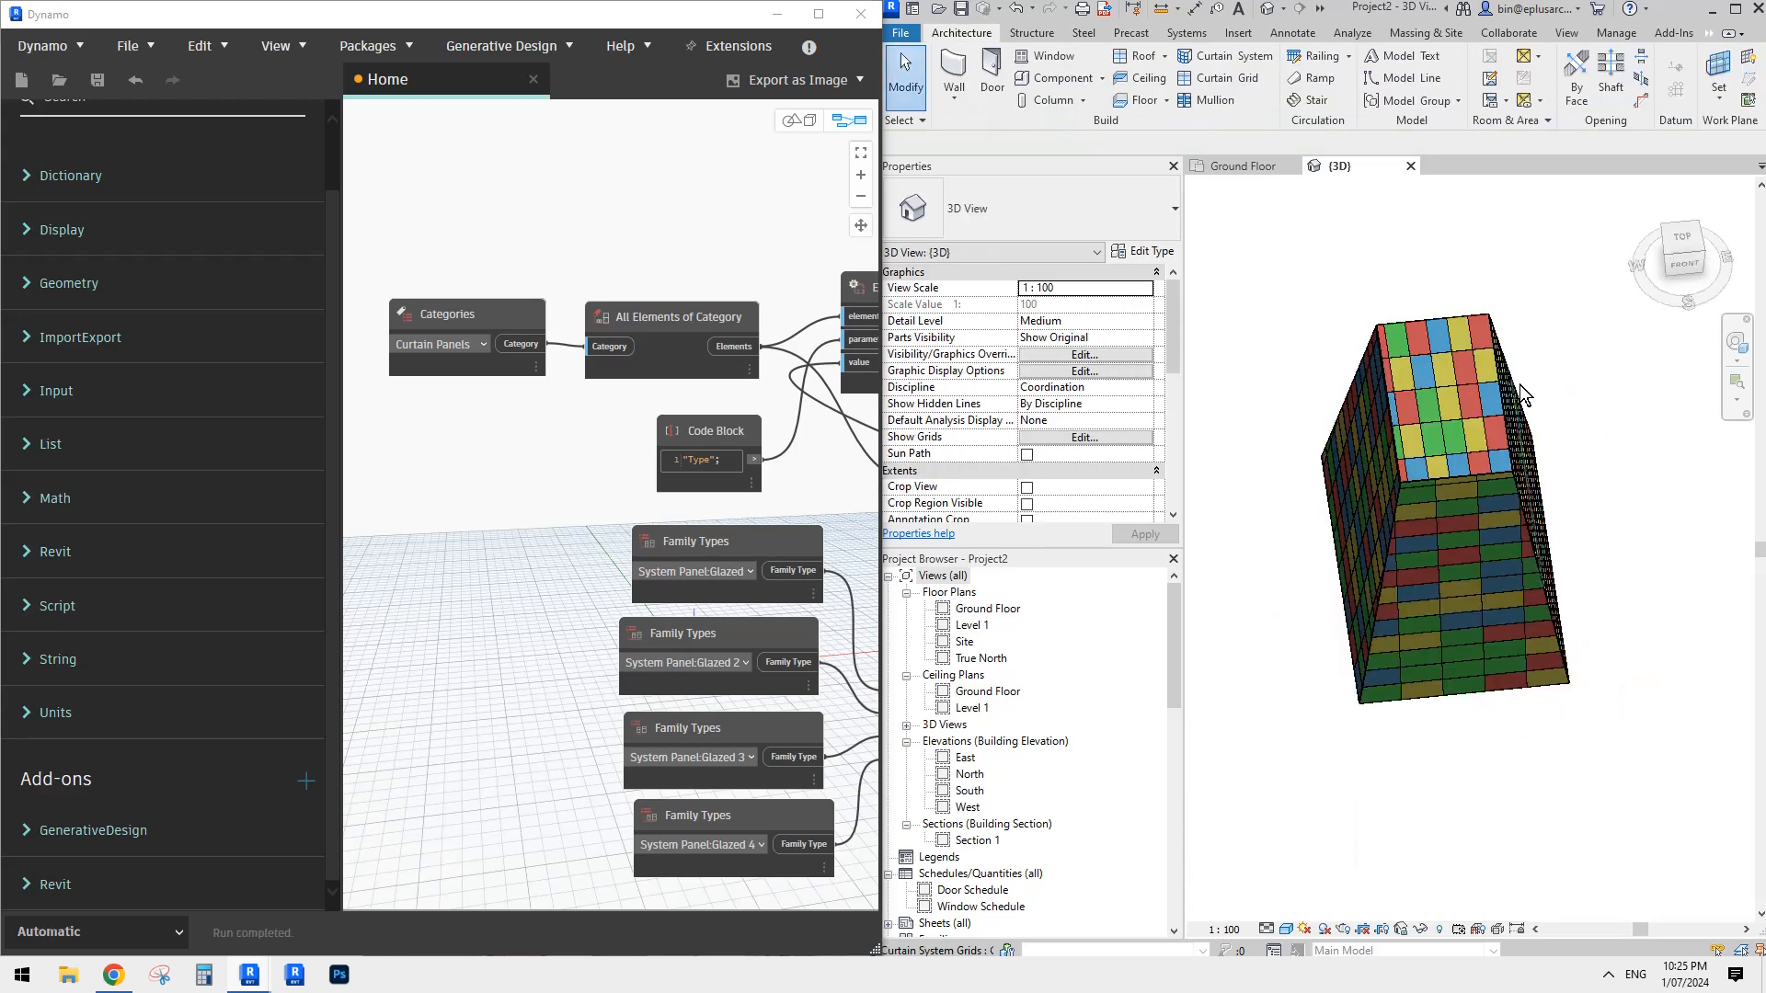
- Start a new in-place model in the Generic Models category, keeping the default name
middle_click_drag(1489, 373, 1504, 502, "shift")
middle_click_drag(1503, 501, 1259, 605)
middle_click_drag(1423, 568, 1501, 568, "shift")
mouse_move(1502, 569)
middle_mouse_down()
mouse_move(1537, 571)
mouse_move(1541, 548)
mouse_move(1499, 543)
middle_mouse_up()
mouse_move(1499, 542)
middle_mouse_down()
mouse_move(1396, 505)
mouse_move(1338, 512)
mouse_move(1545, 564)
mouse_move(1467, 535)
middle_mouse_up()
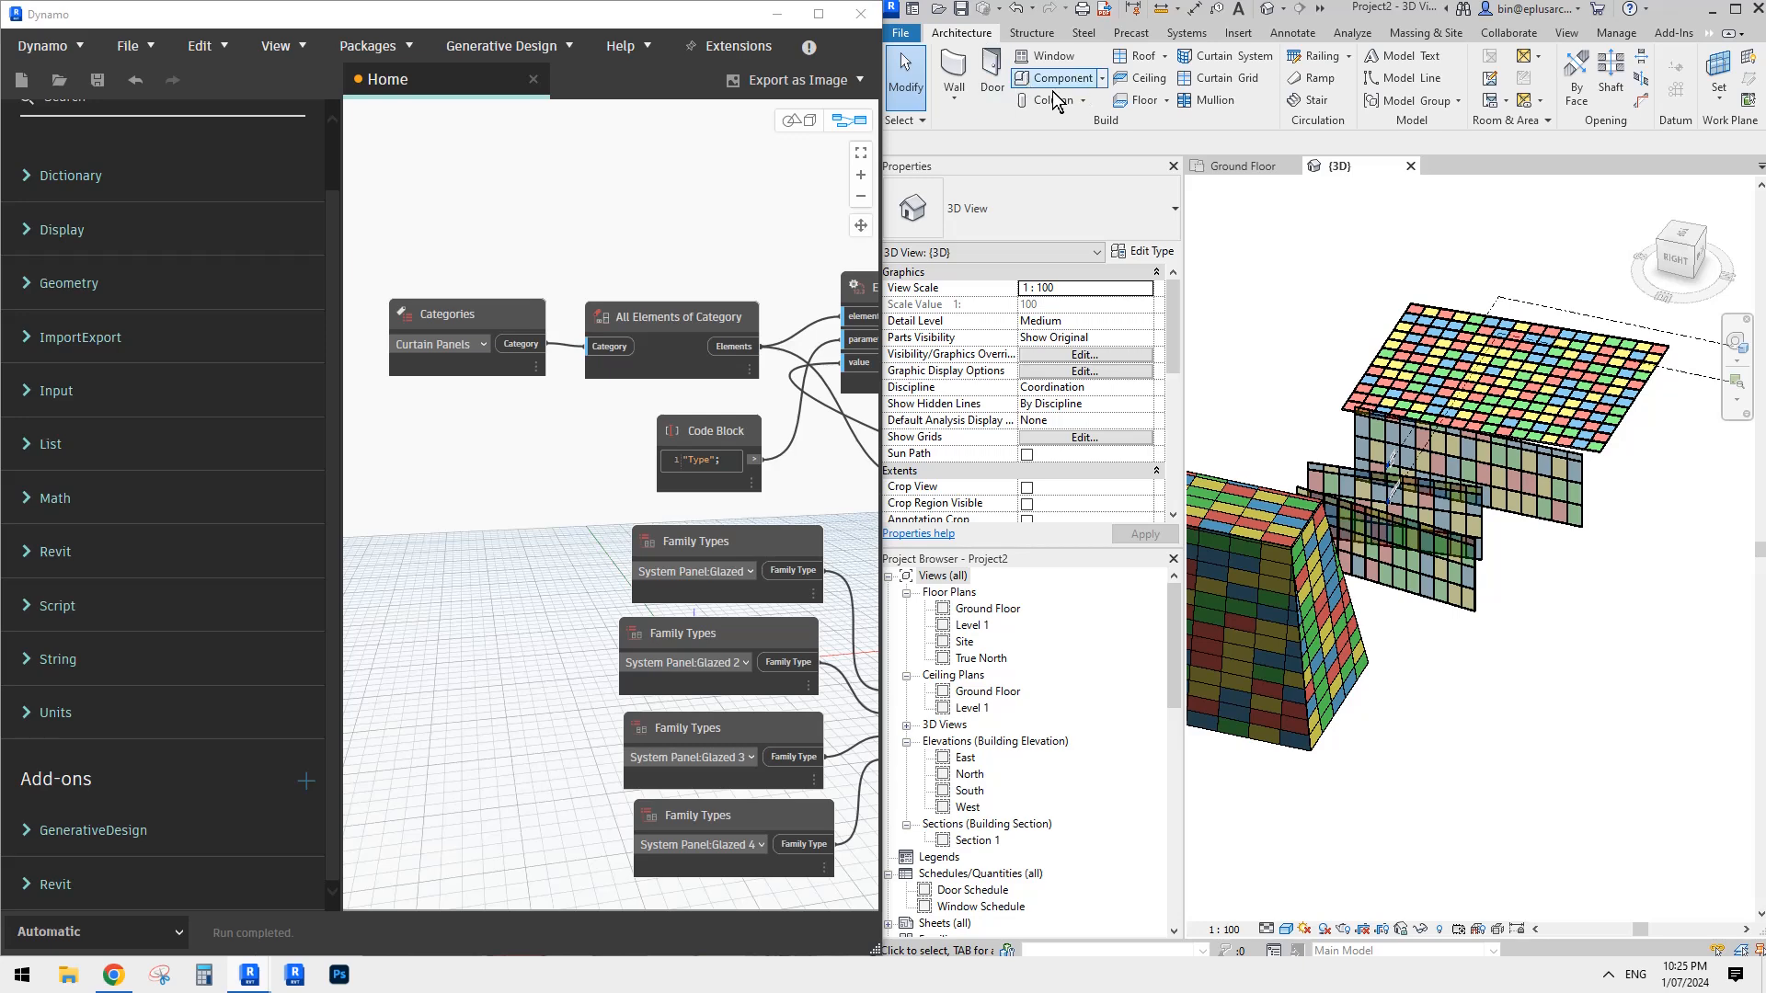
left_click(956, 98)
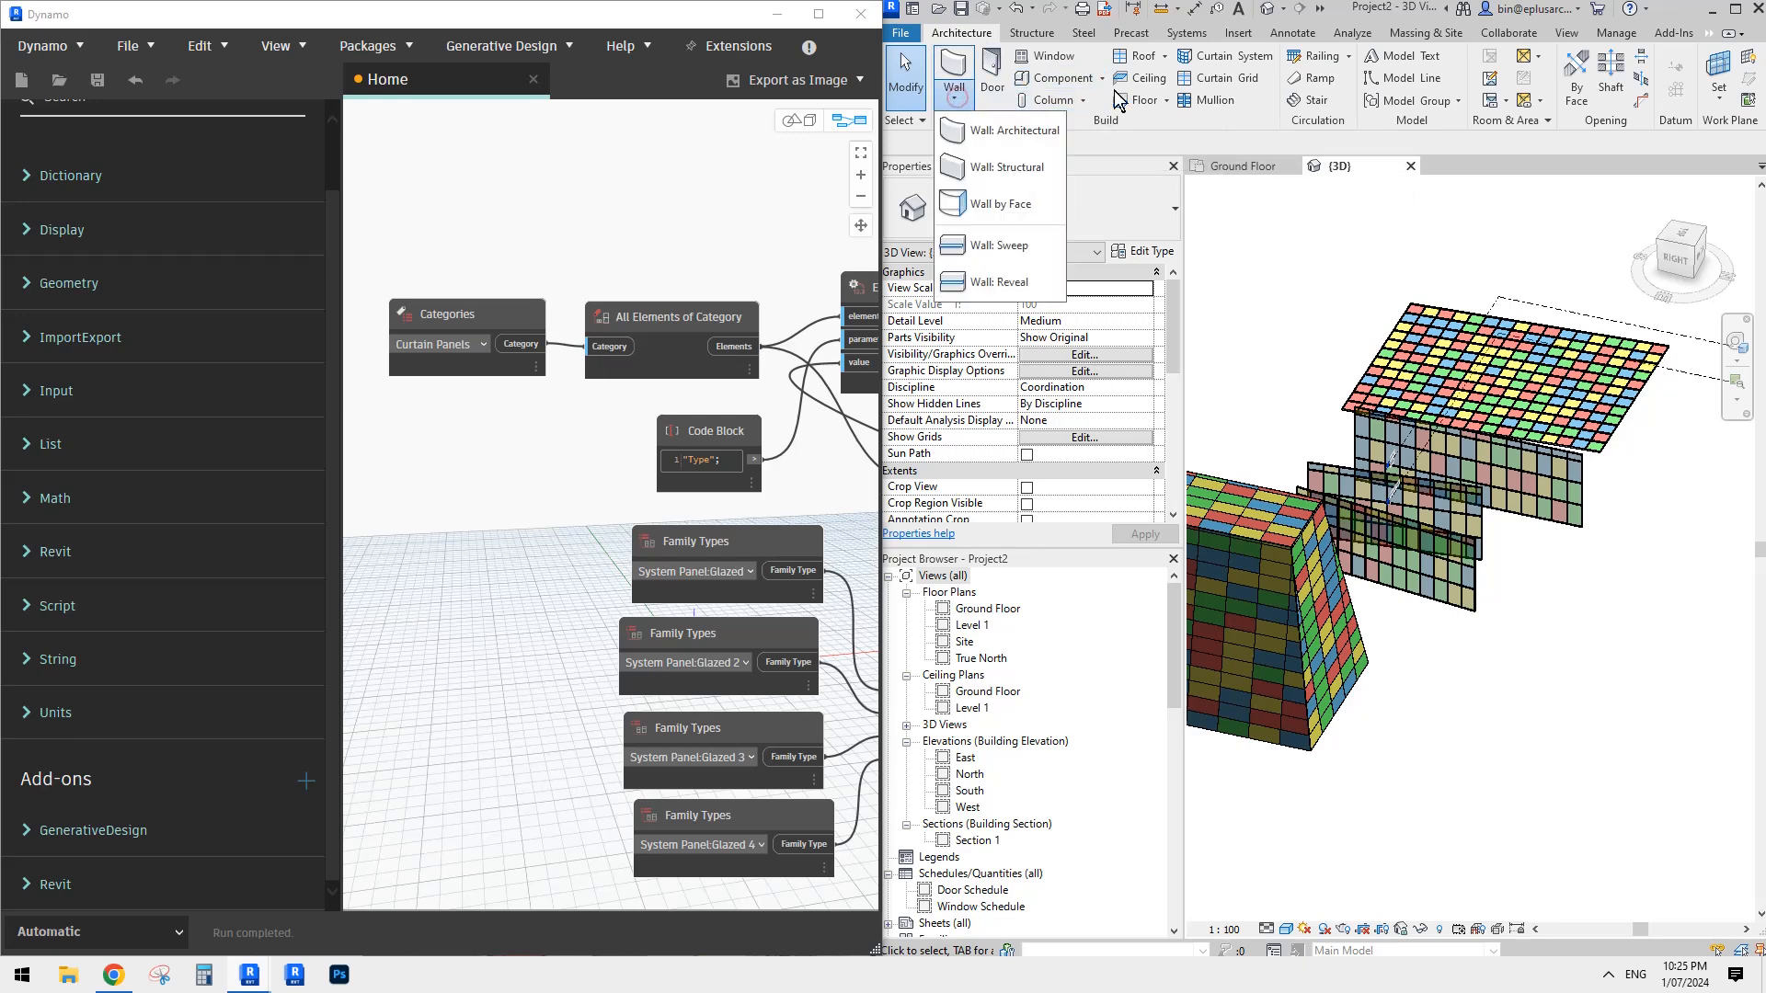
left_click(1102, 81)
left_click(1083, 149)
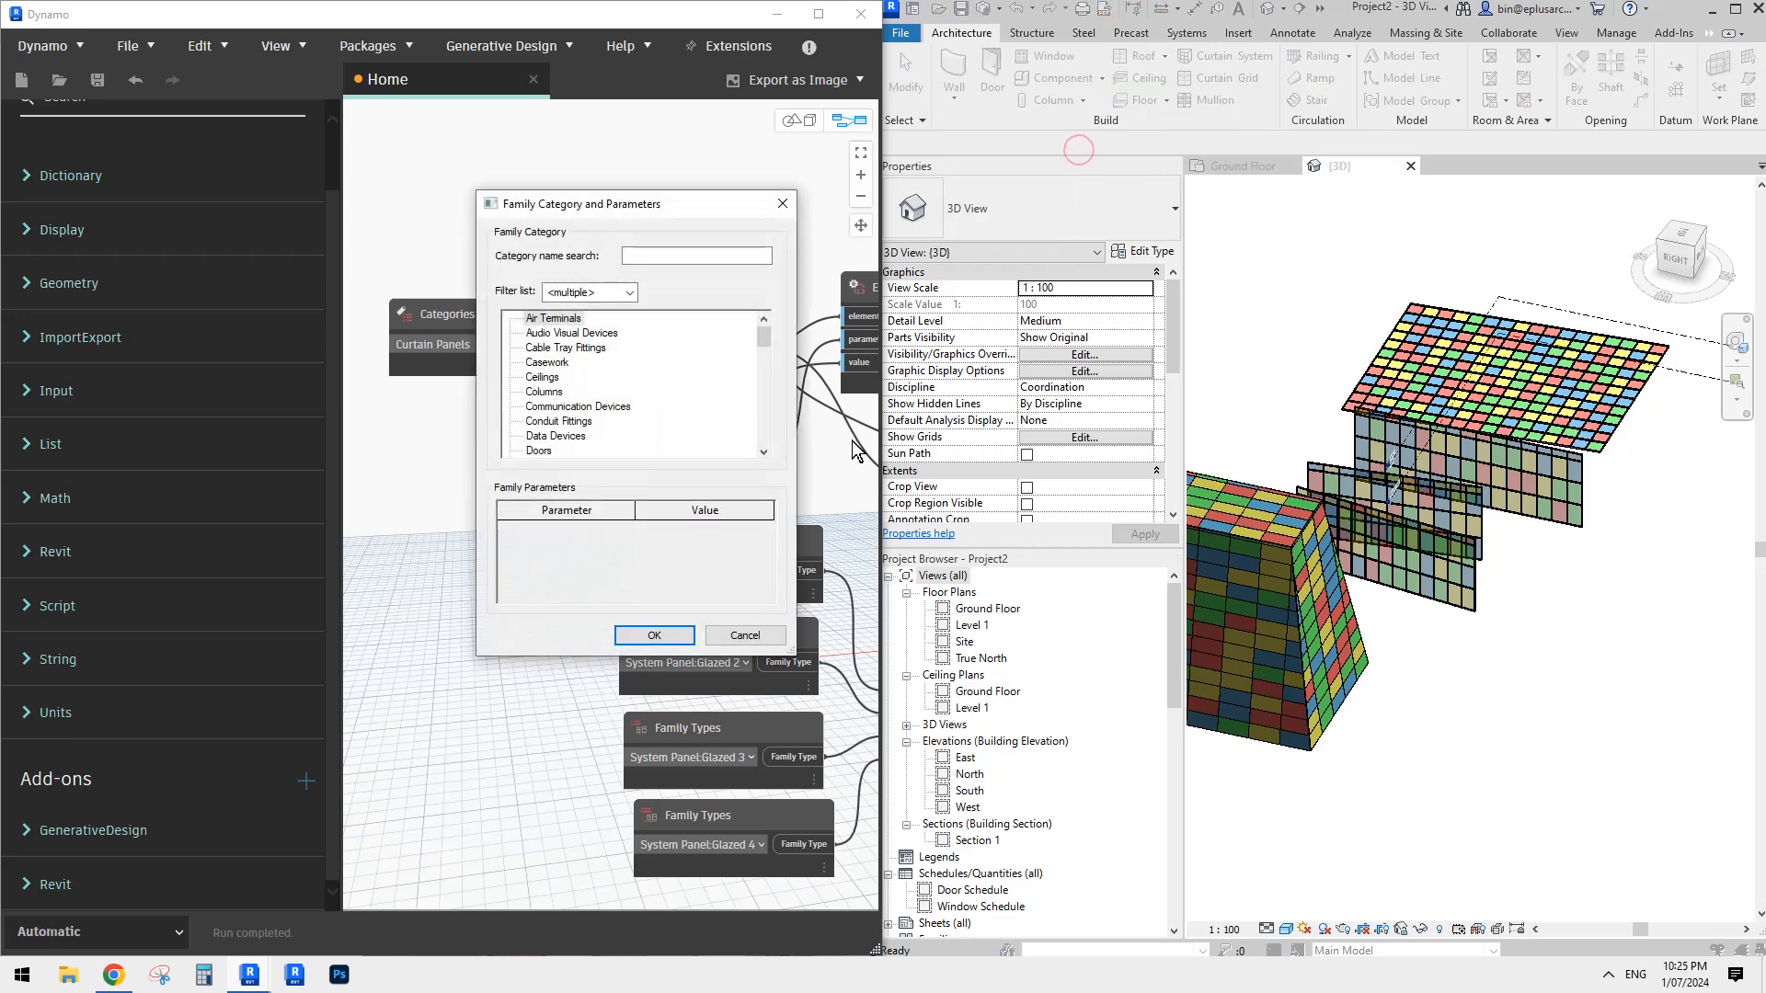
left_click(540, 378)
key("g")
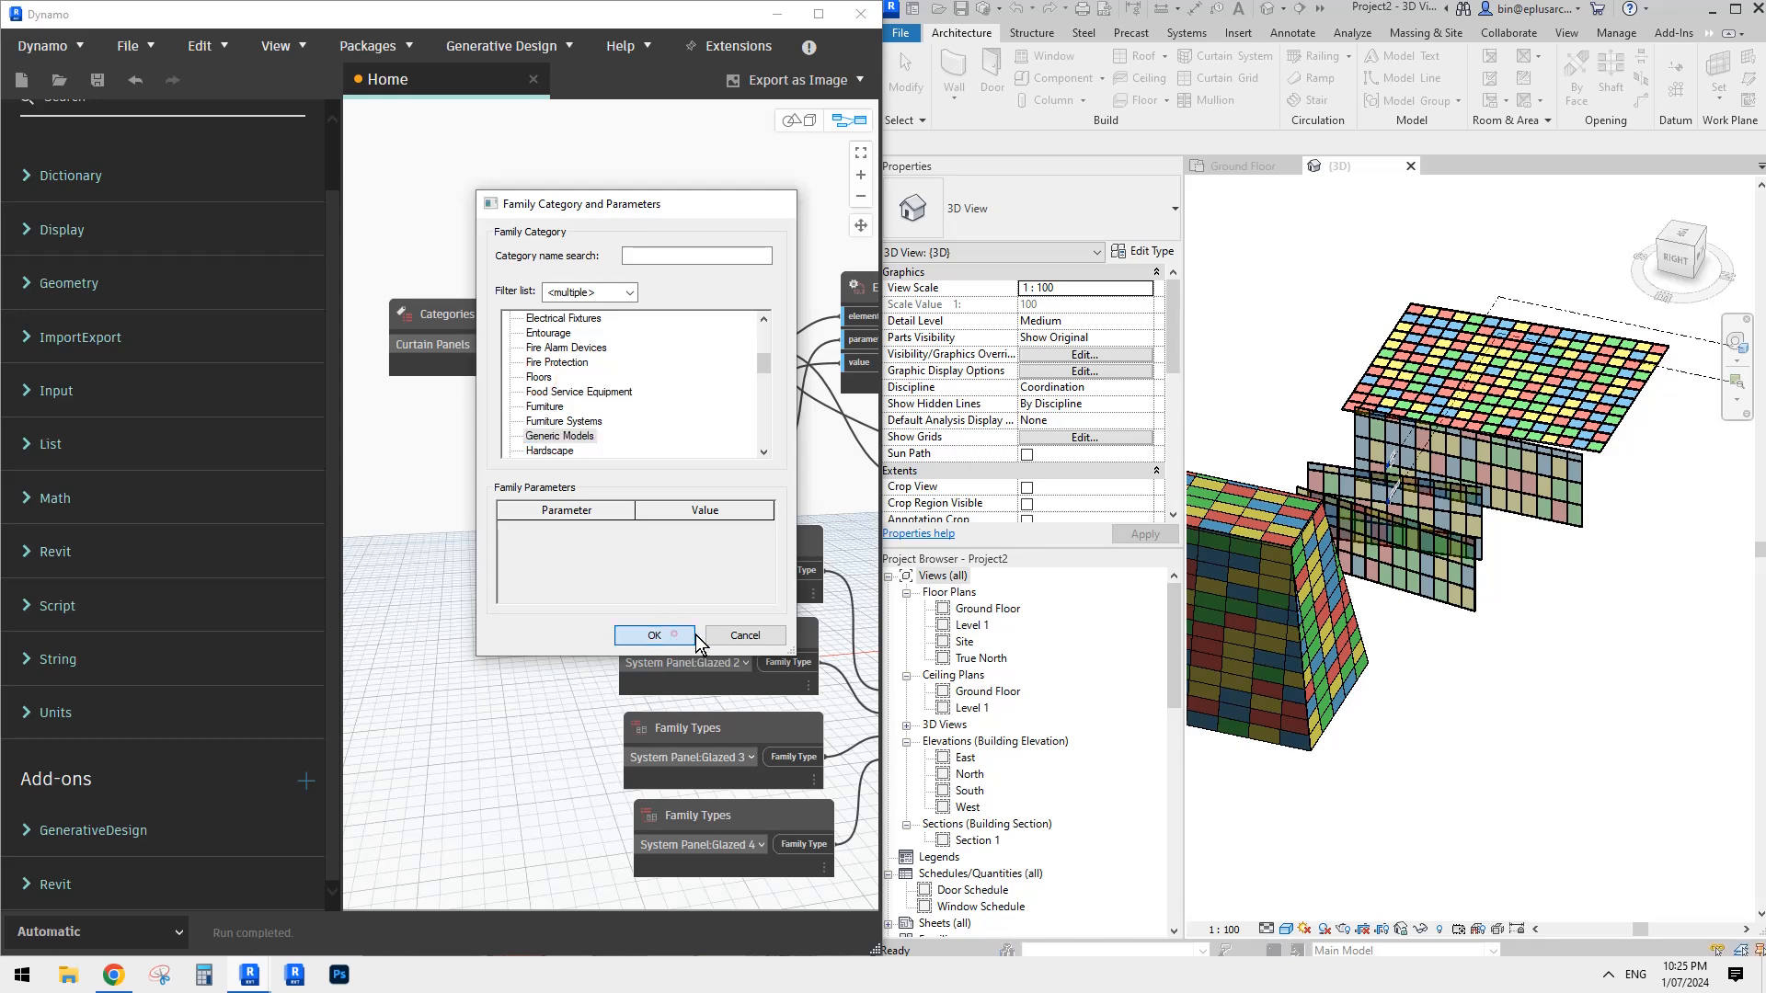
left_click(674, 635)
key("Return")
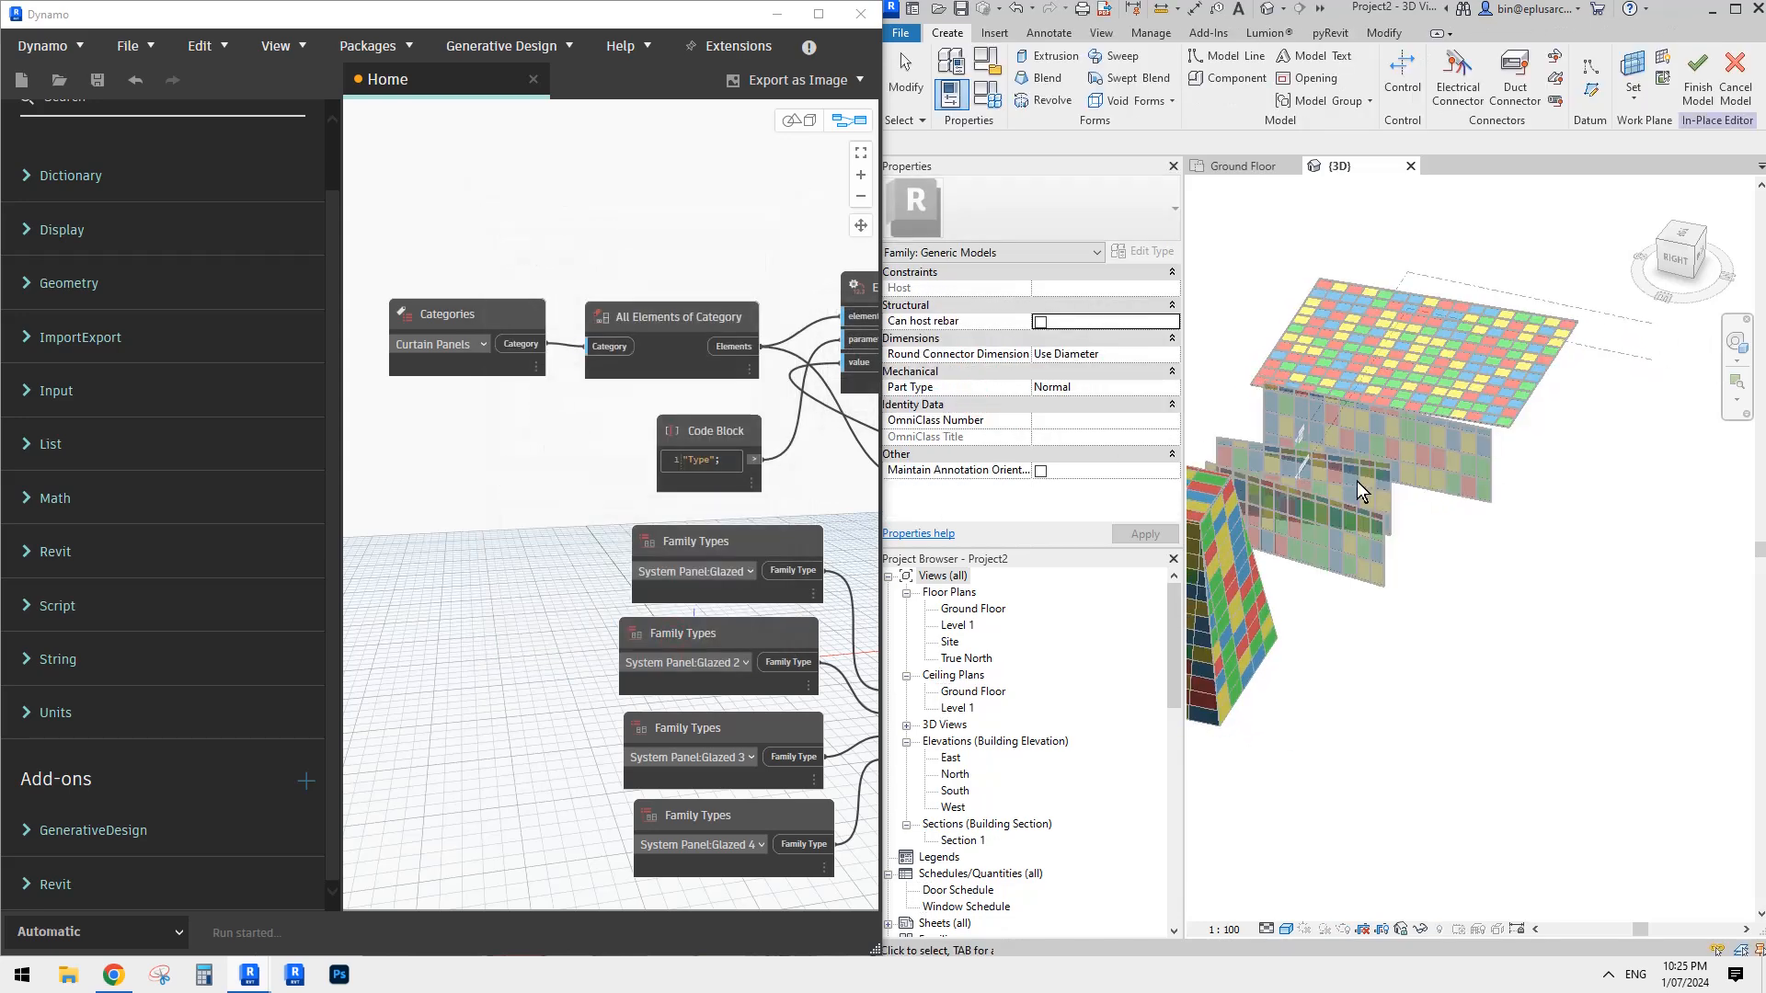
- Start a blend and sketch a circle of about 12000 mm radius beside the curtain walls as its base boundary
scroll(1358, 487, "down", 2)
left_click(1040, 79)
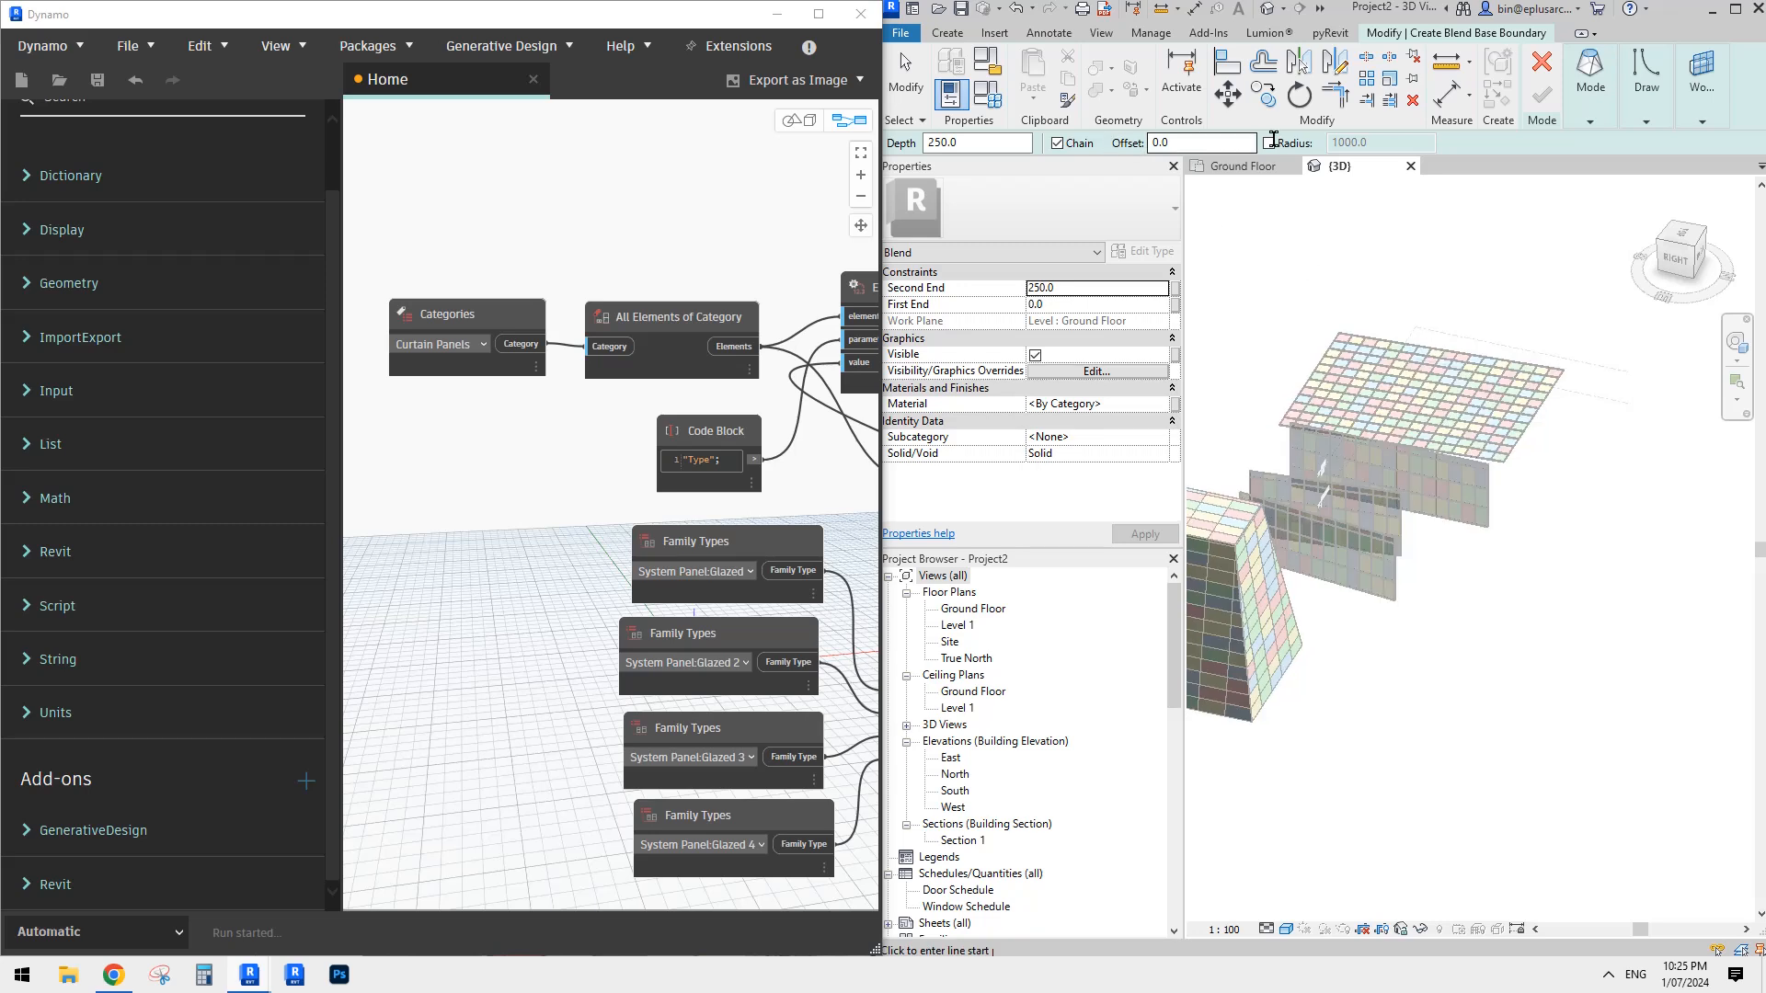
left_click(1581, 105)
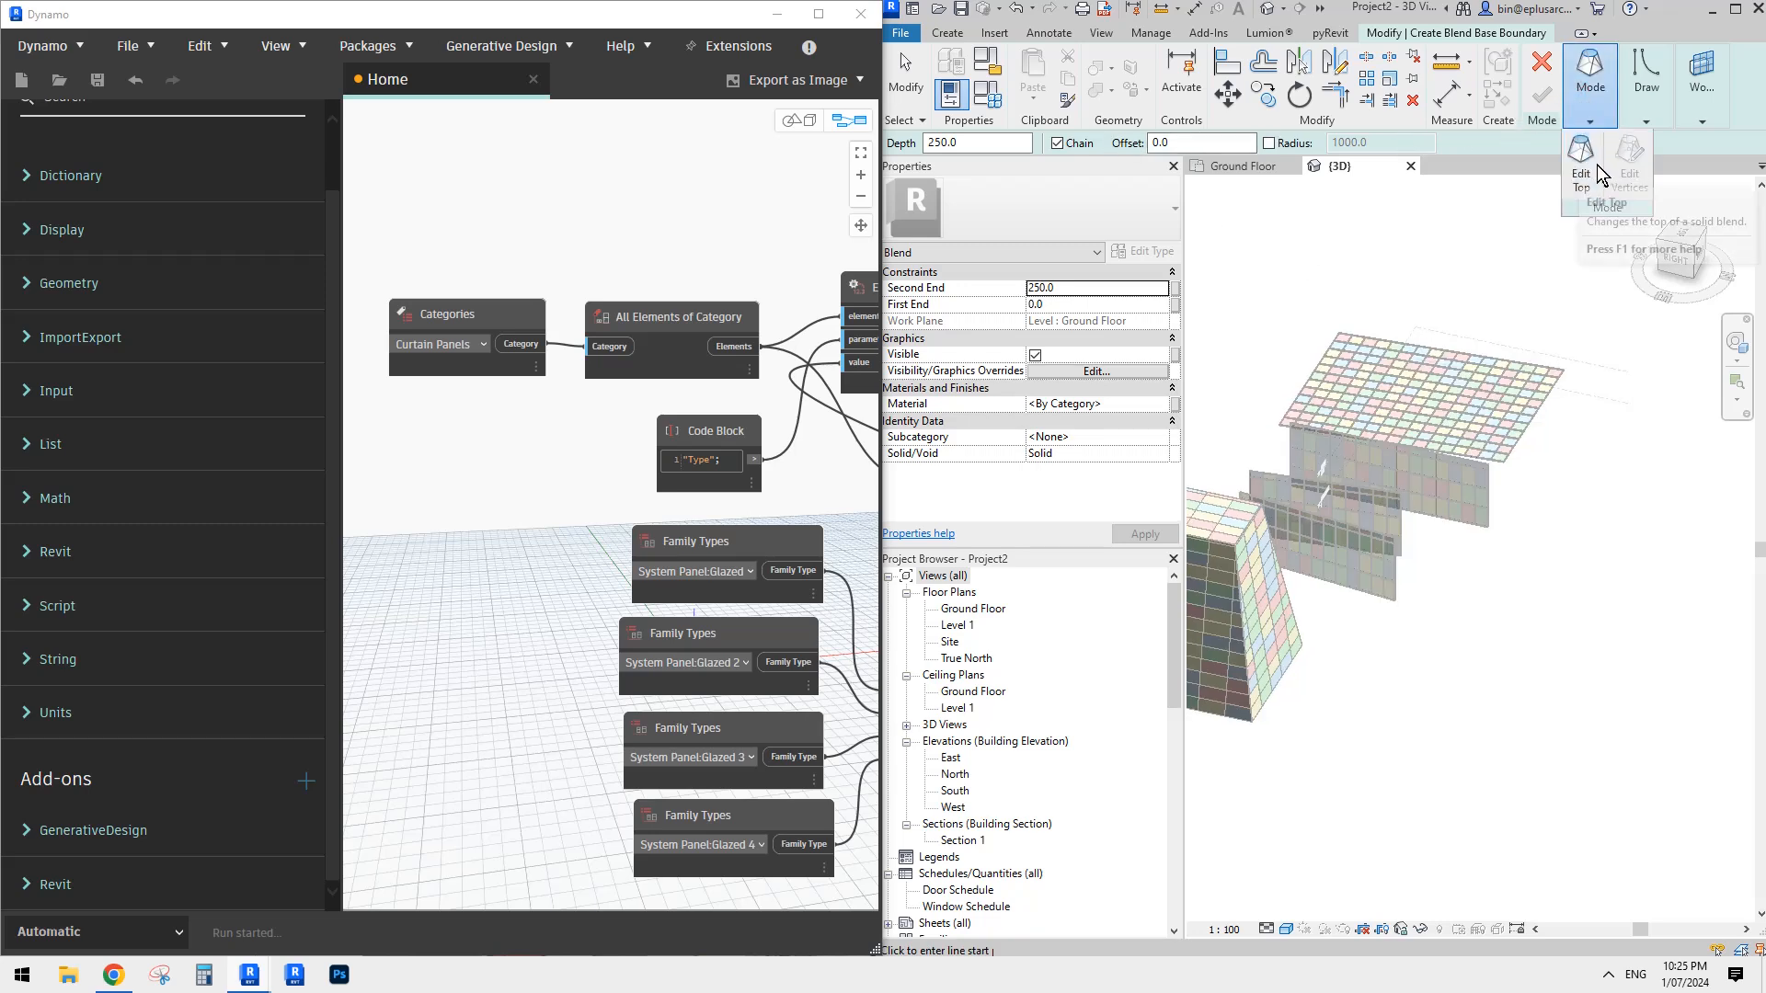
left_click(1645, 85)
left_click(1712, 144)
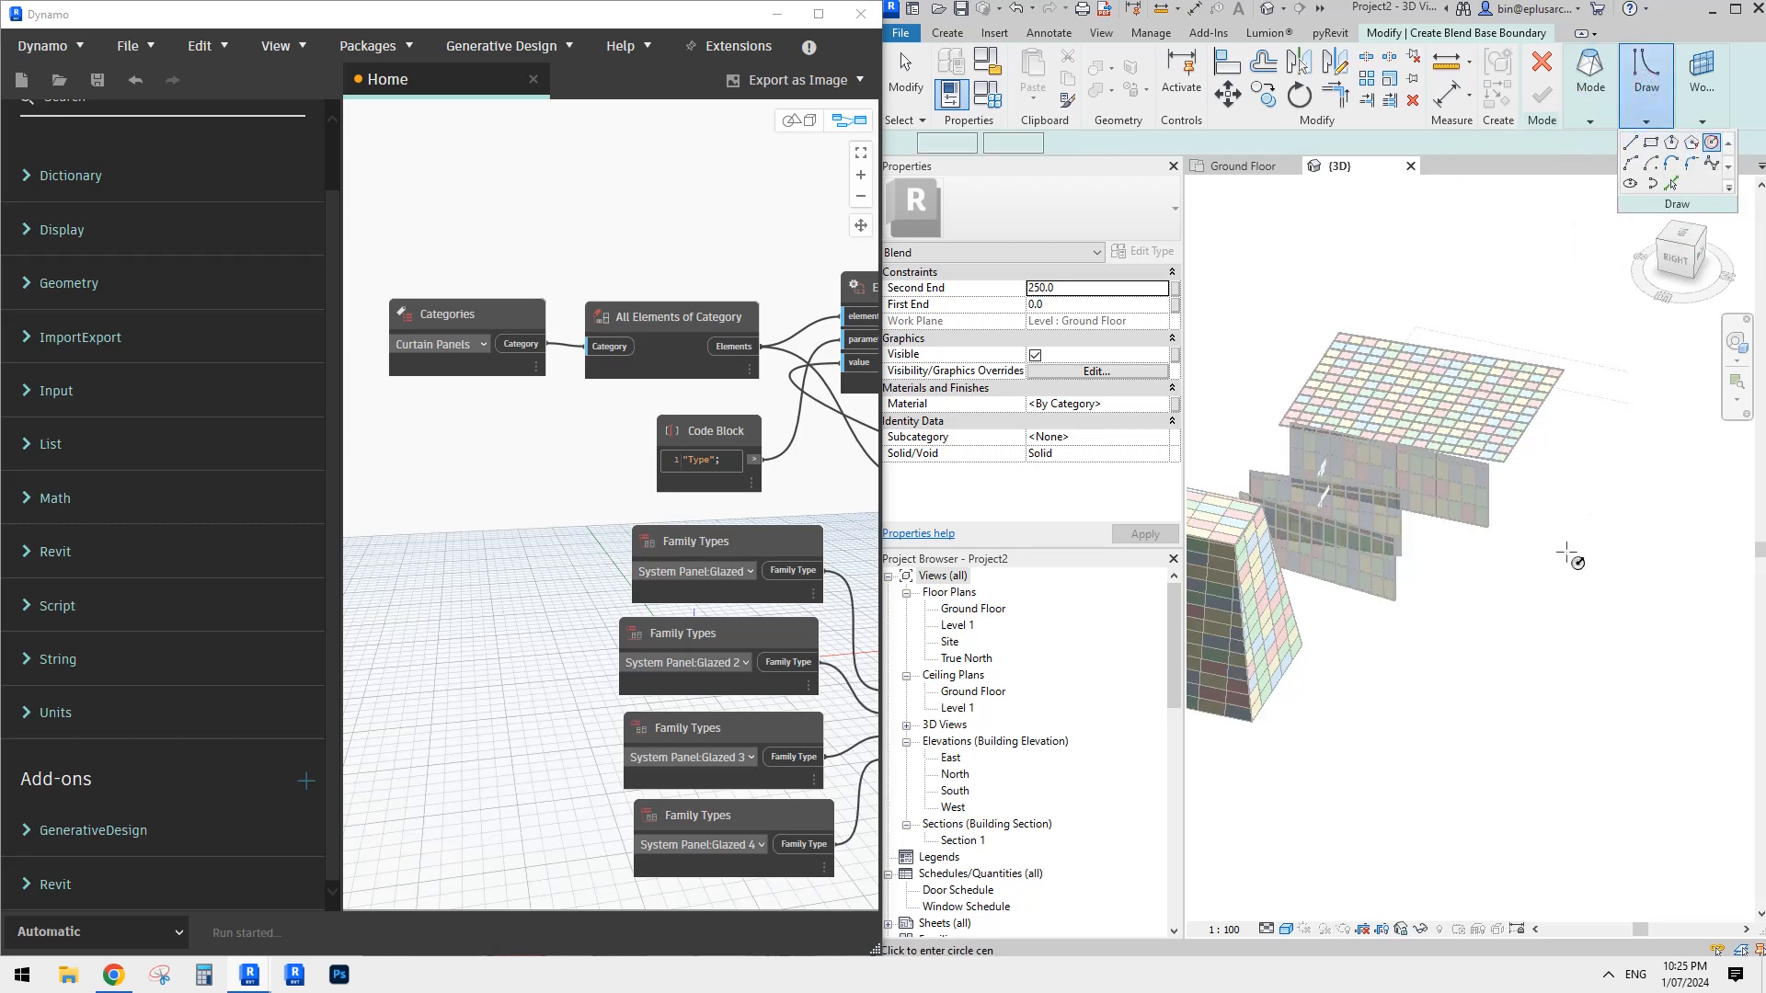
left_click(1426, 681)
left_click(1533, 656)
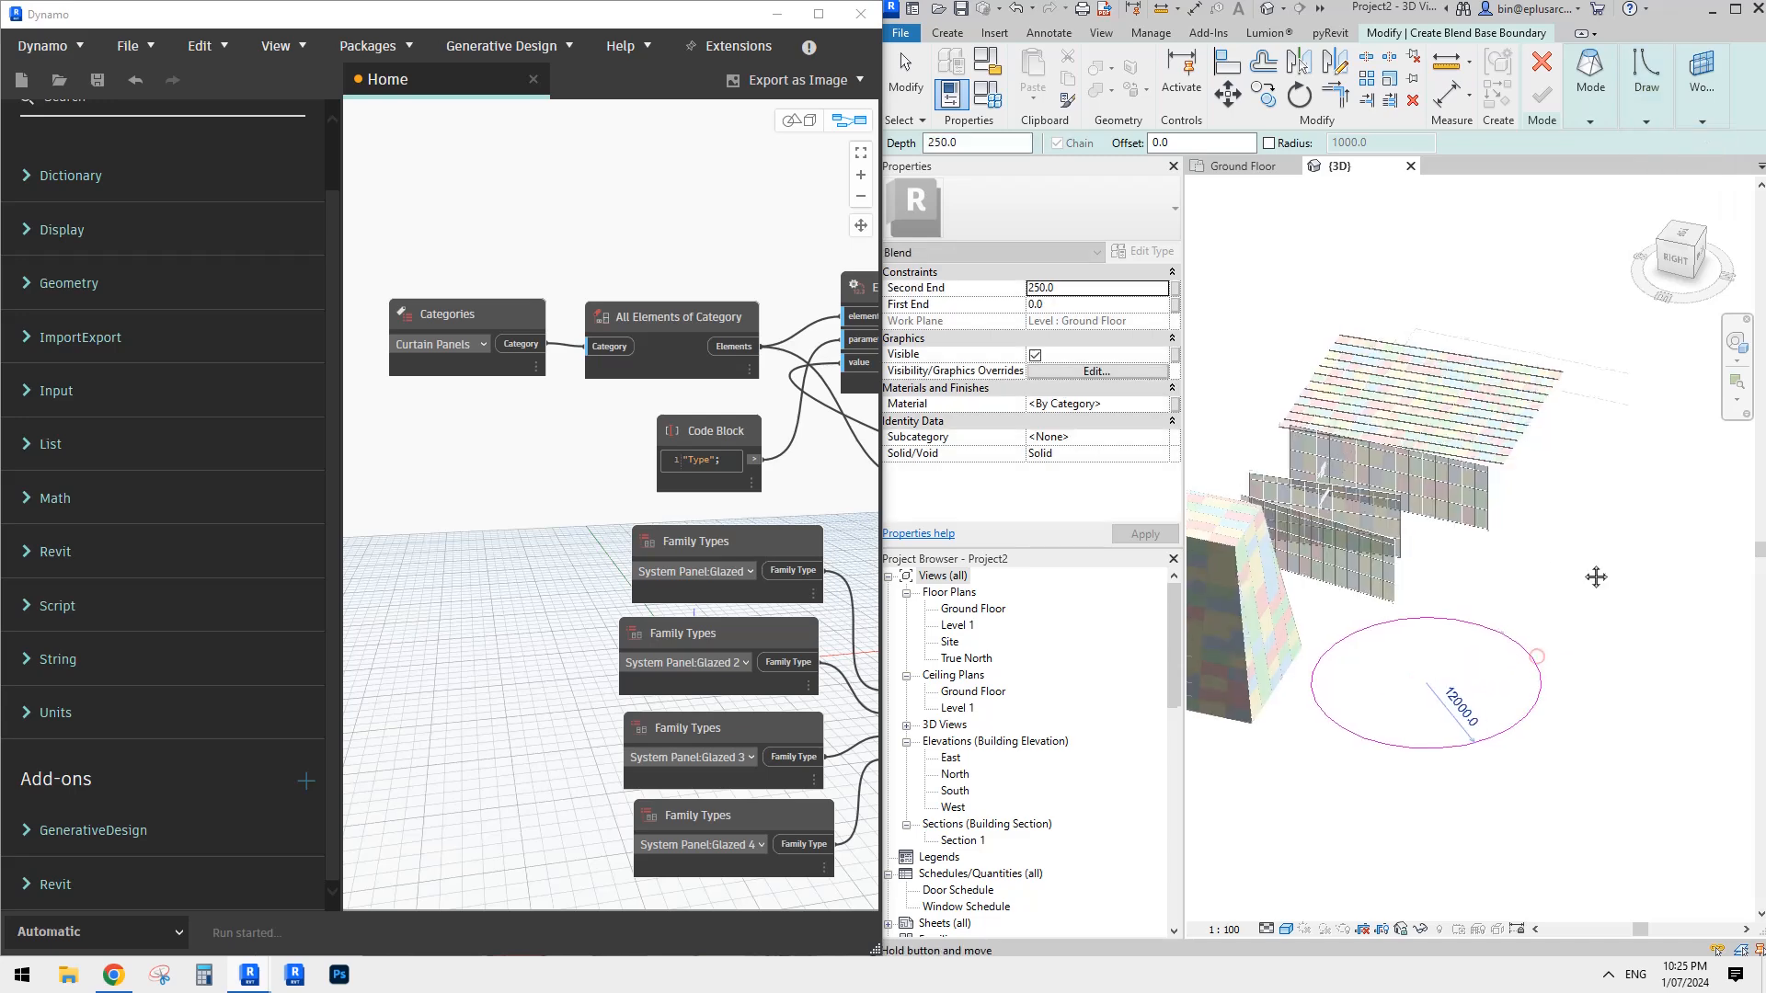
- Sketch a centred ellipse with radii of about 10000 and 6000 mm as the blend's top boundary and finish the blend
left_click(1602, 116)
left_click(1581, 166)
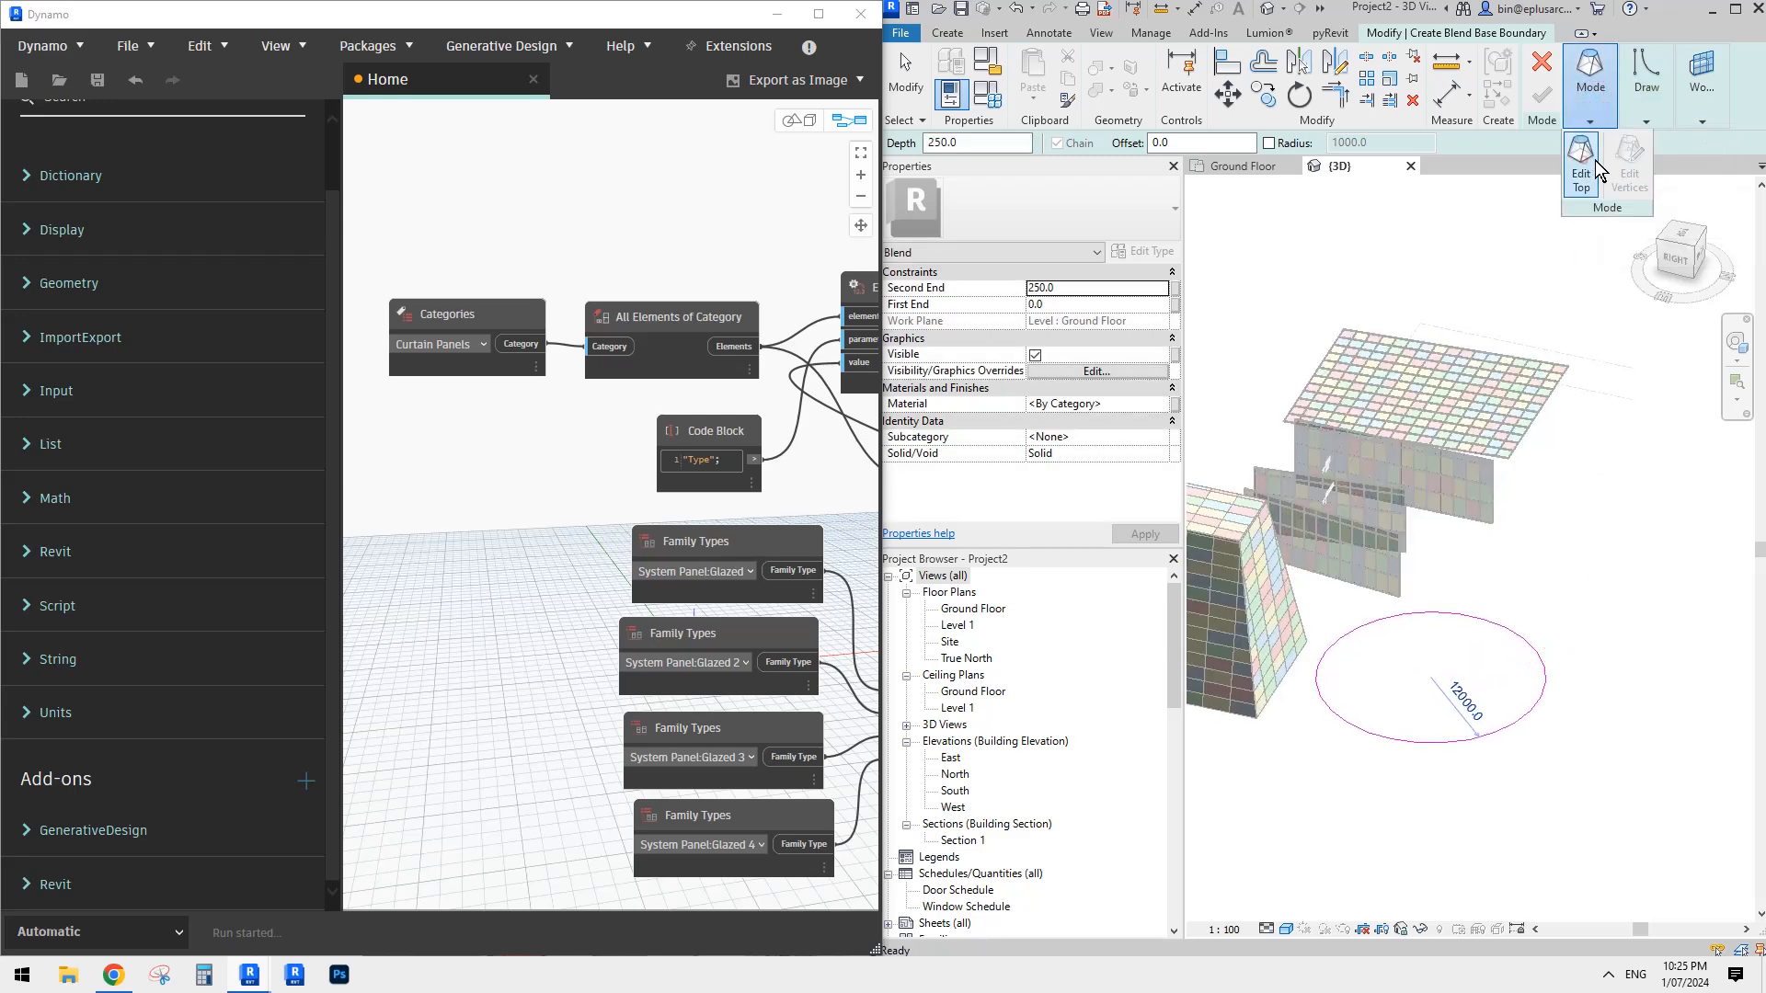
left_click(1646, 85)
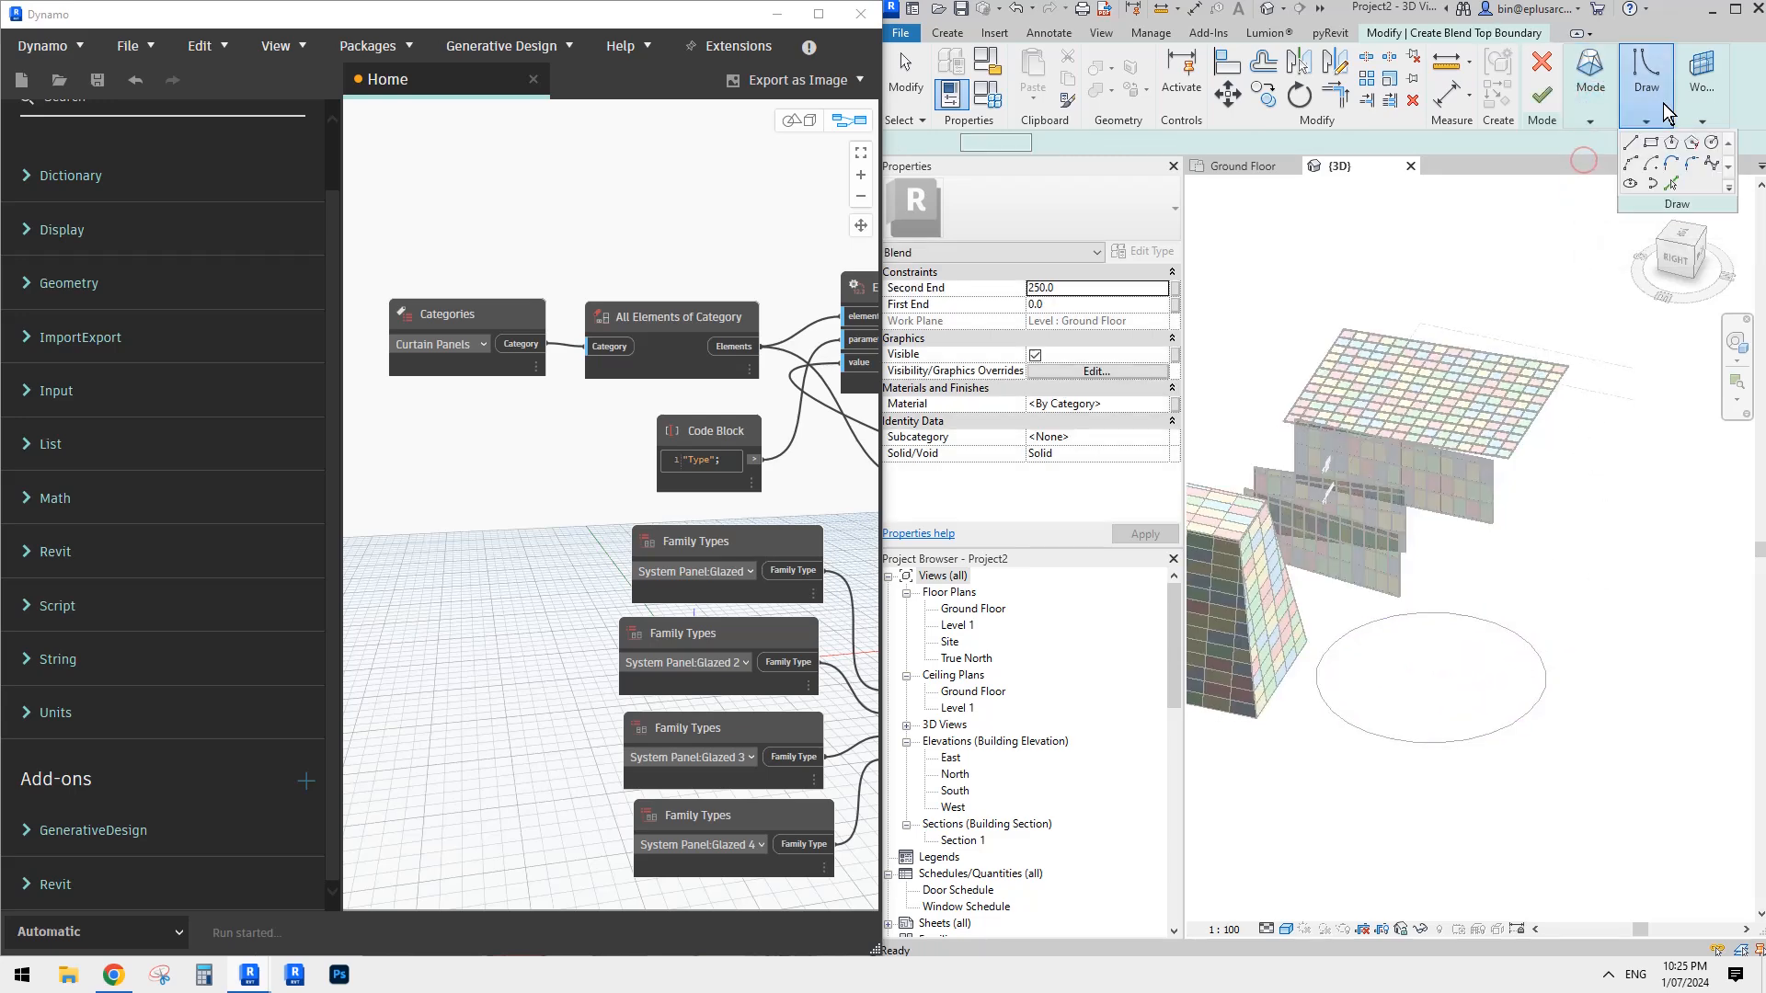
left_click(1652, 166)
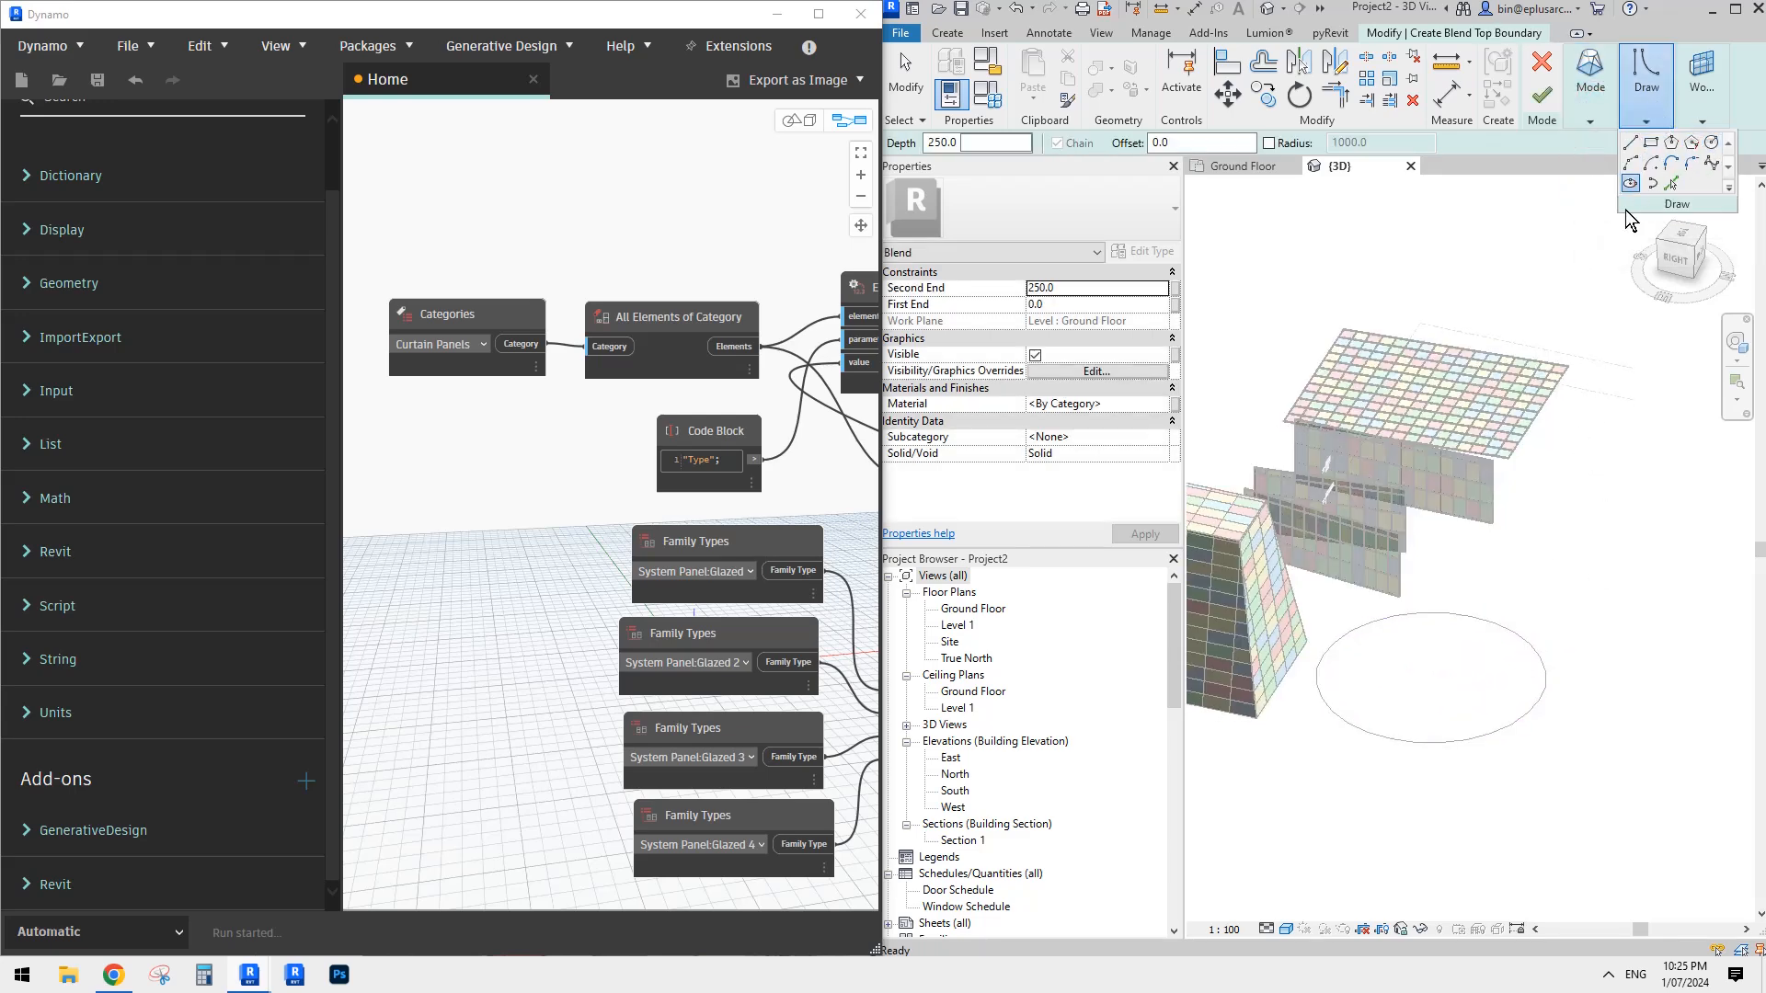
left_click(1433, 679)
left_click(1526, 684)
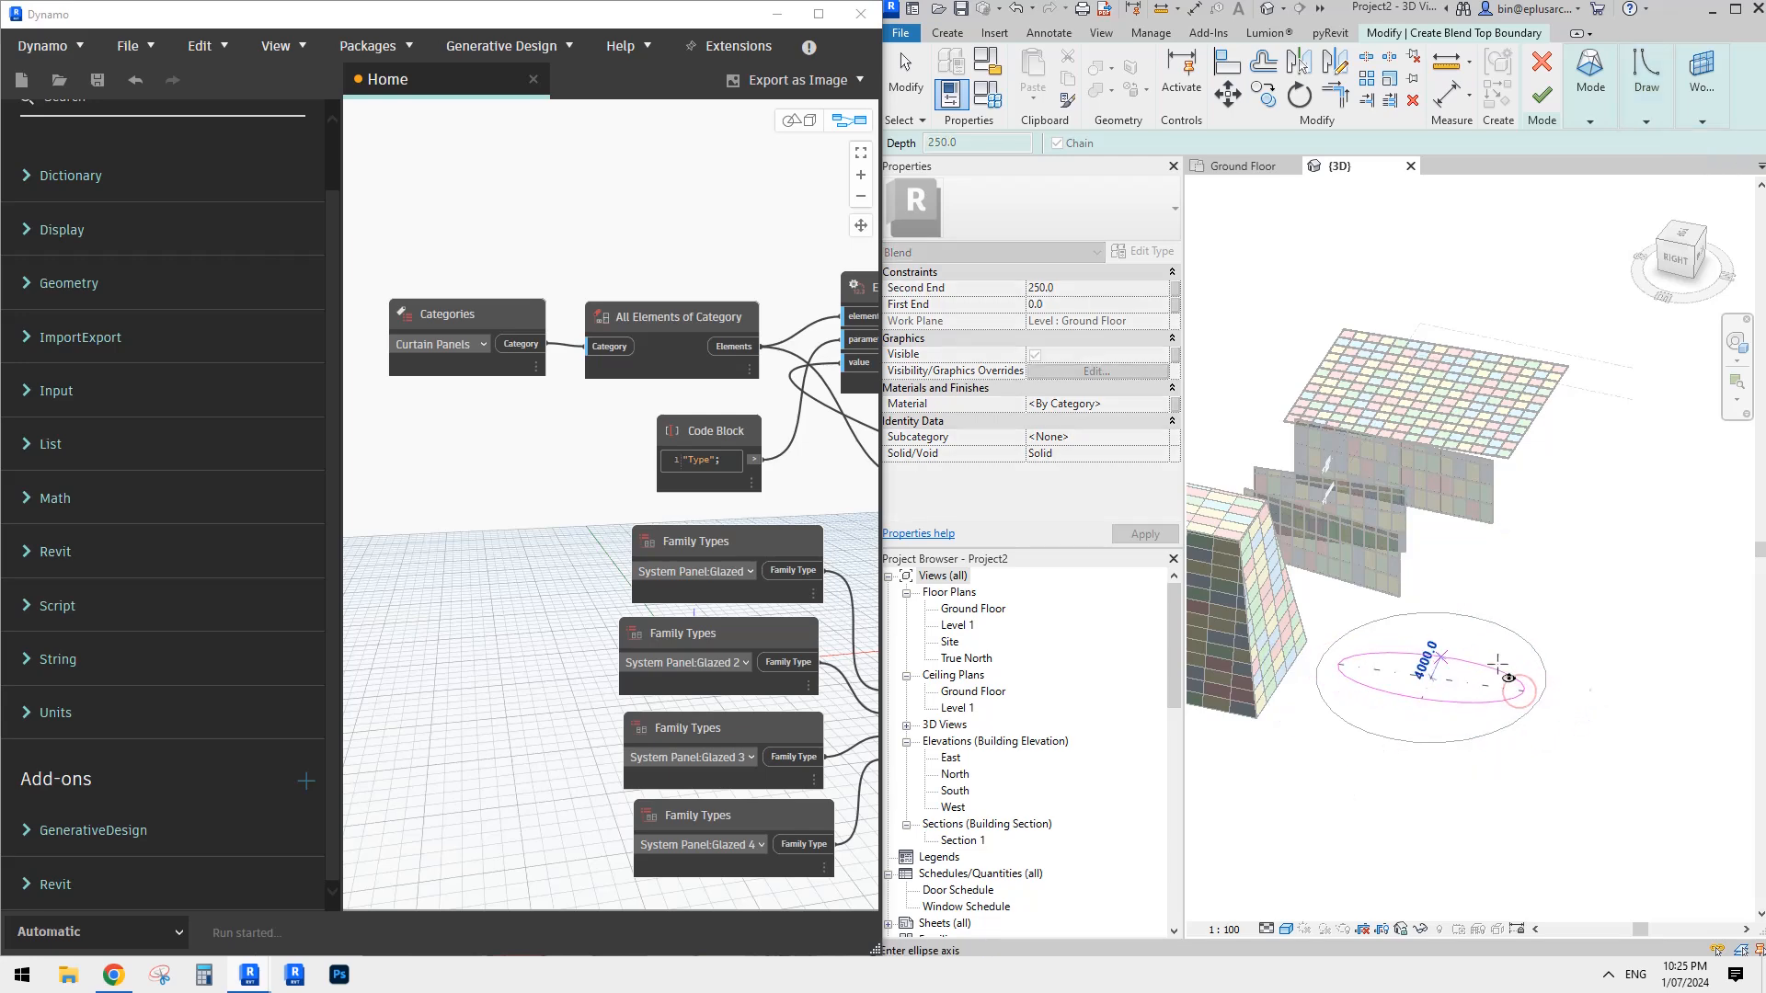
left_click(1494, 652)
left_click(1541, 95)
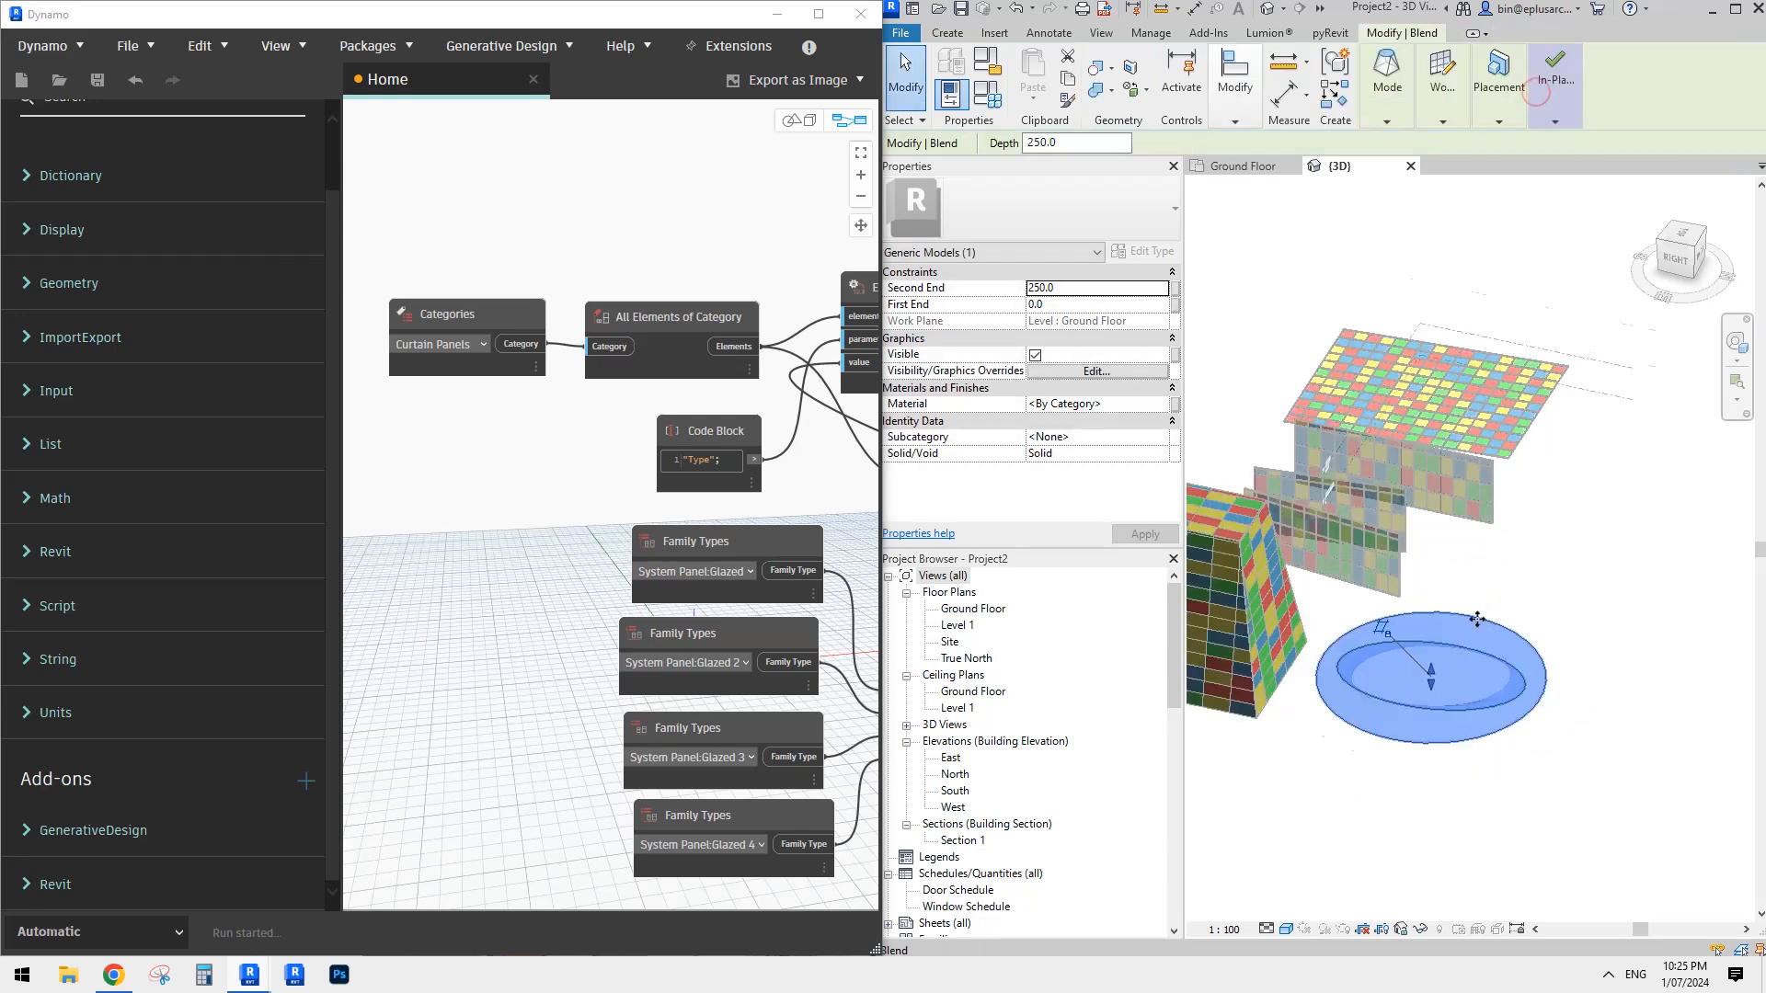
- Stretch the blend upward to a depth of about 11819 mm and finish the in-place model
left_click_drag(1424, 677, 1436, 571)
middle_click_drag(1542, 552, 1476, 478, "shift")
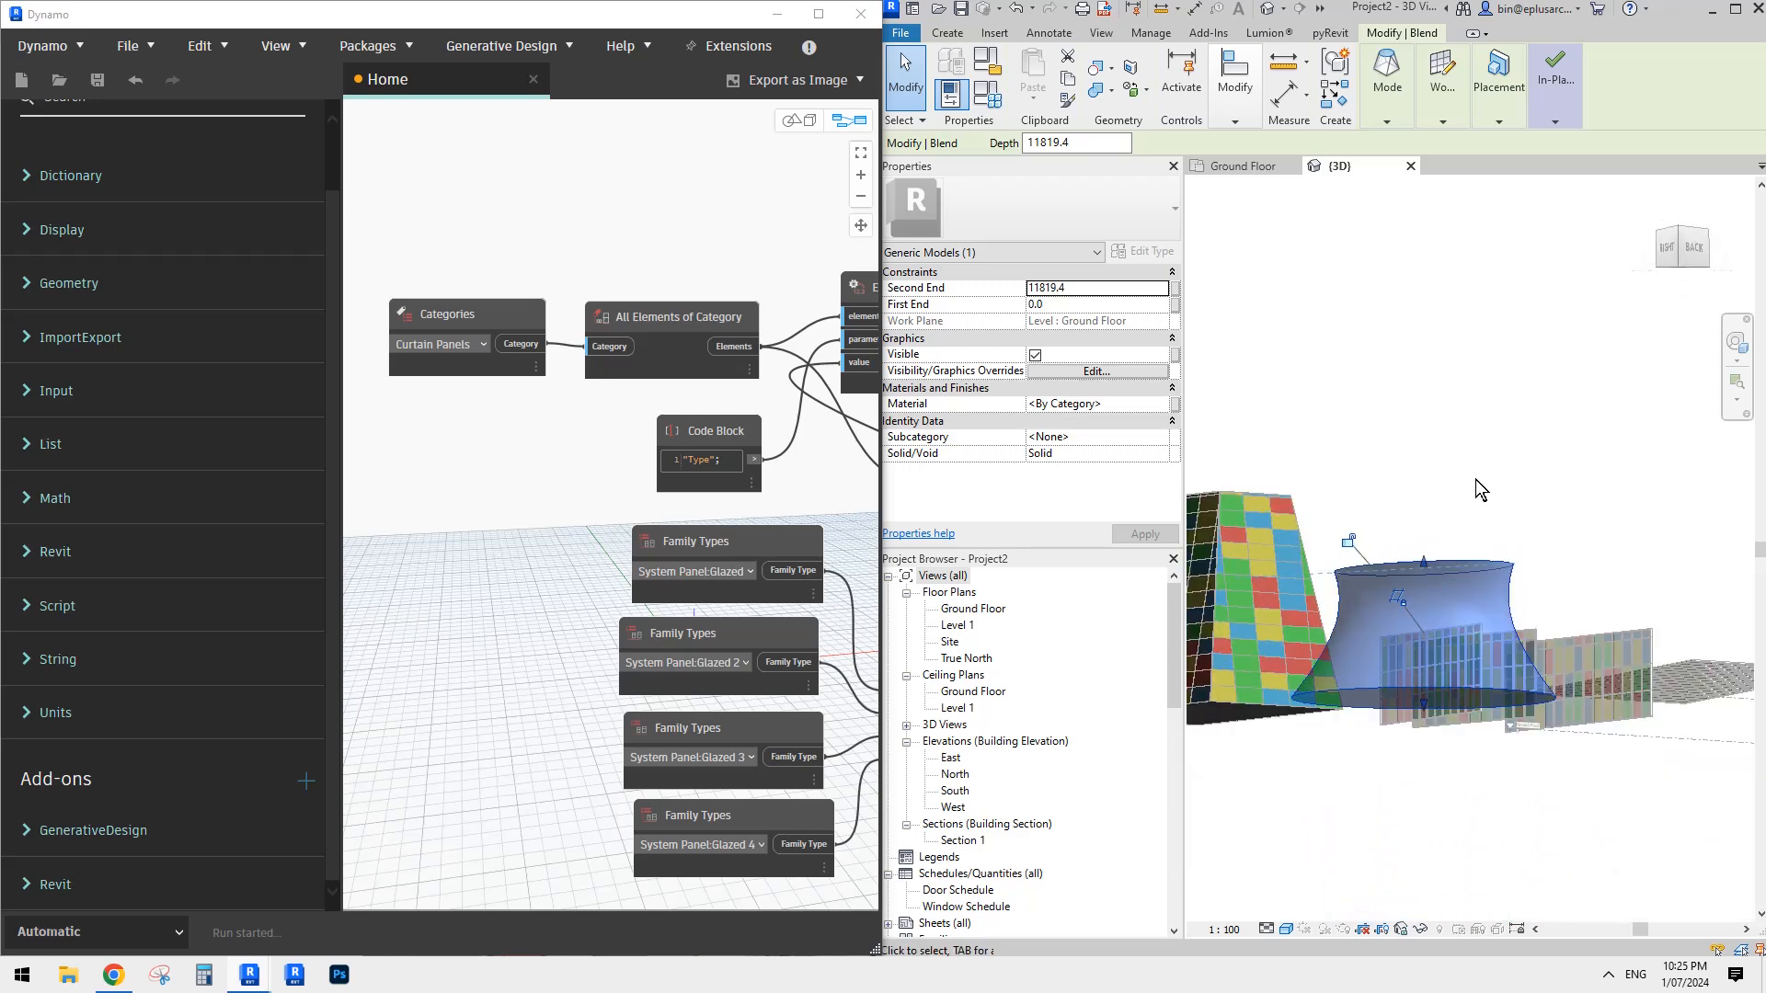
left_click(1475, 480)
middle_click_drag(1513, 556, 1537, 622, "shift")
left_click(1474, 638)
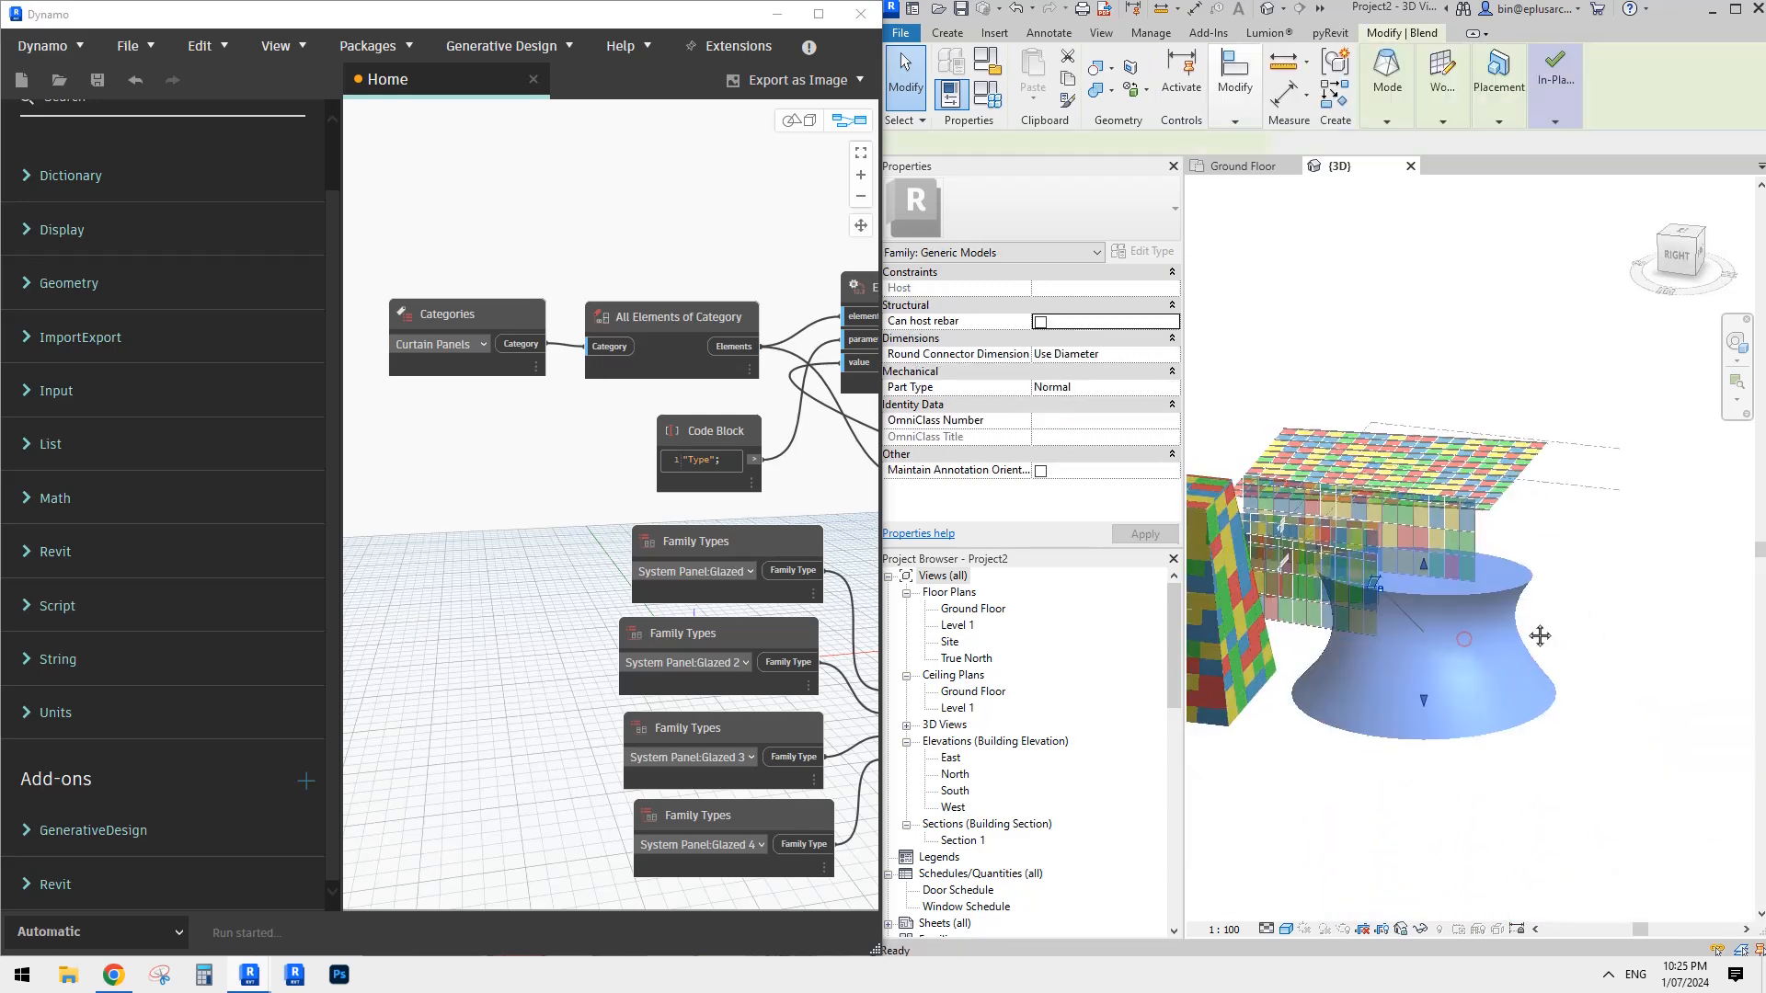
left_click(950, 33)
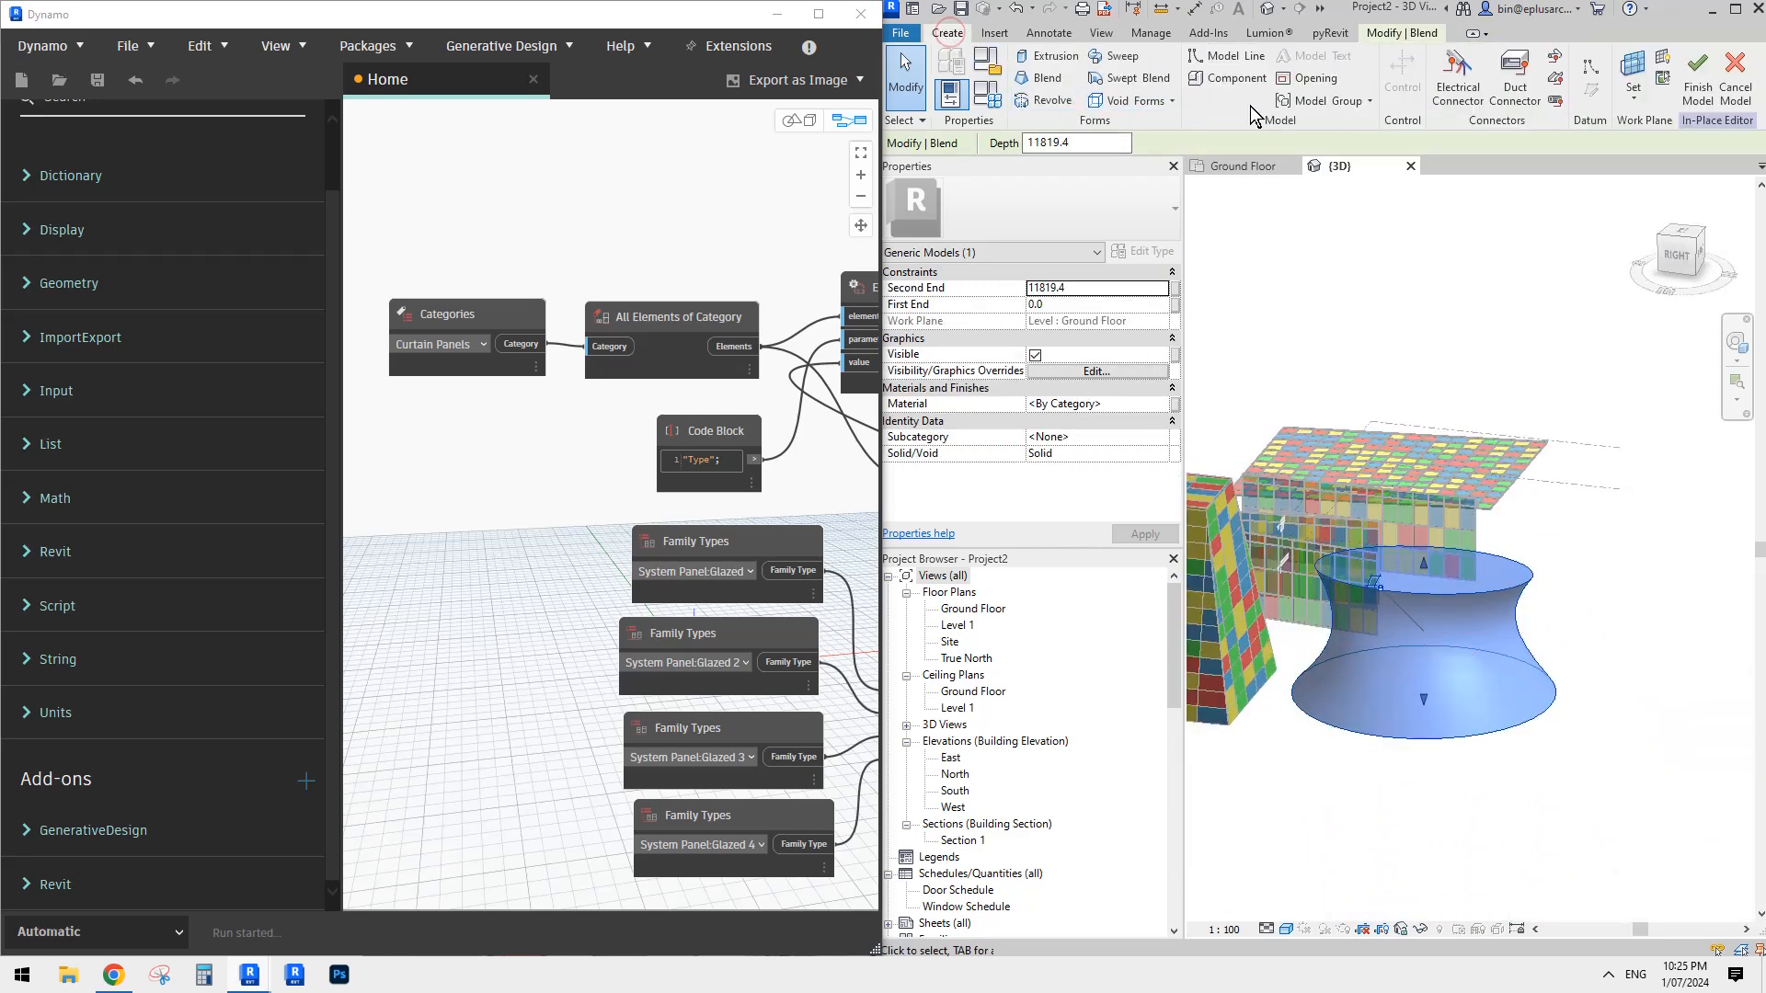
key("Escape")
left_click(1692, 88)
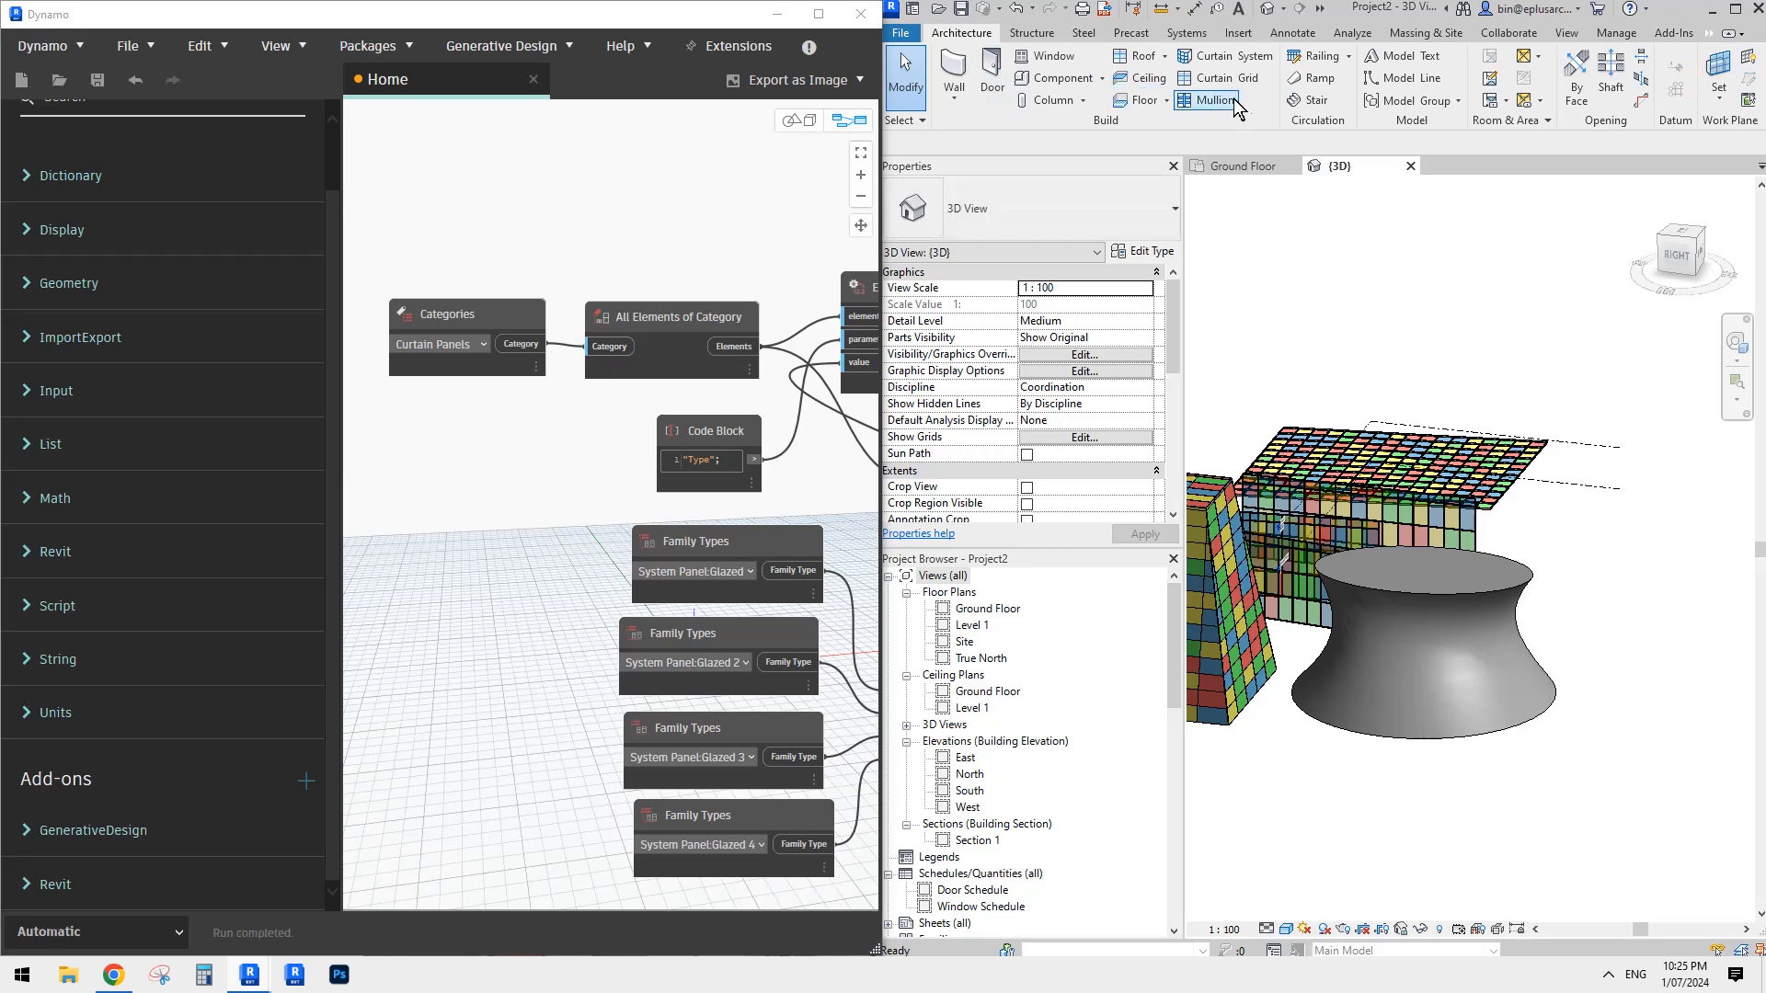
- Create a 1500 x 3000mm Curtain System on one half of the round block's curved side
left_click(1232, 56)
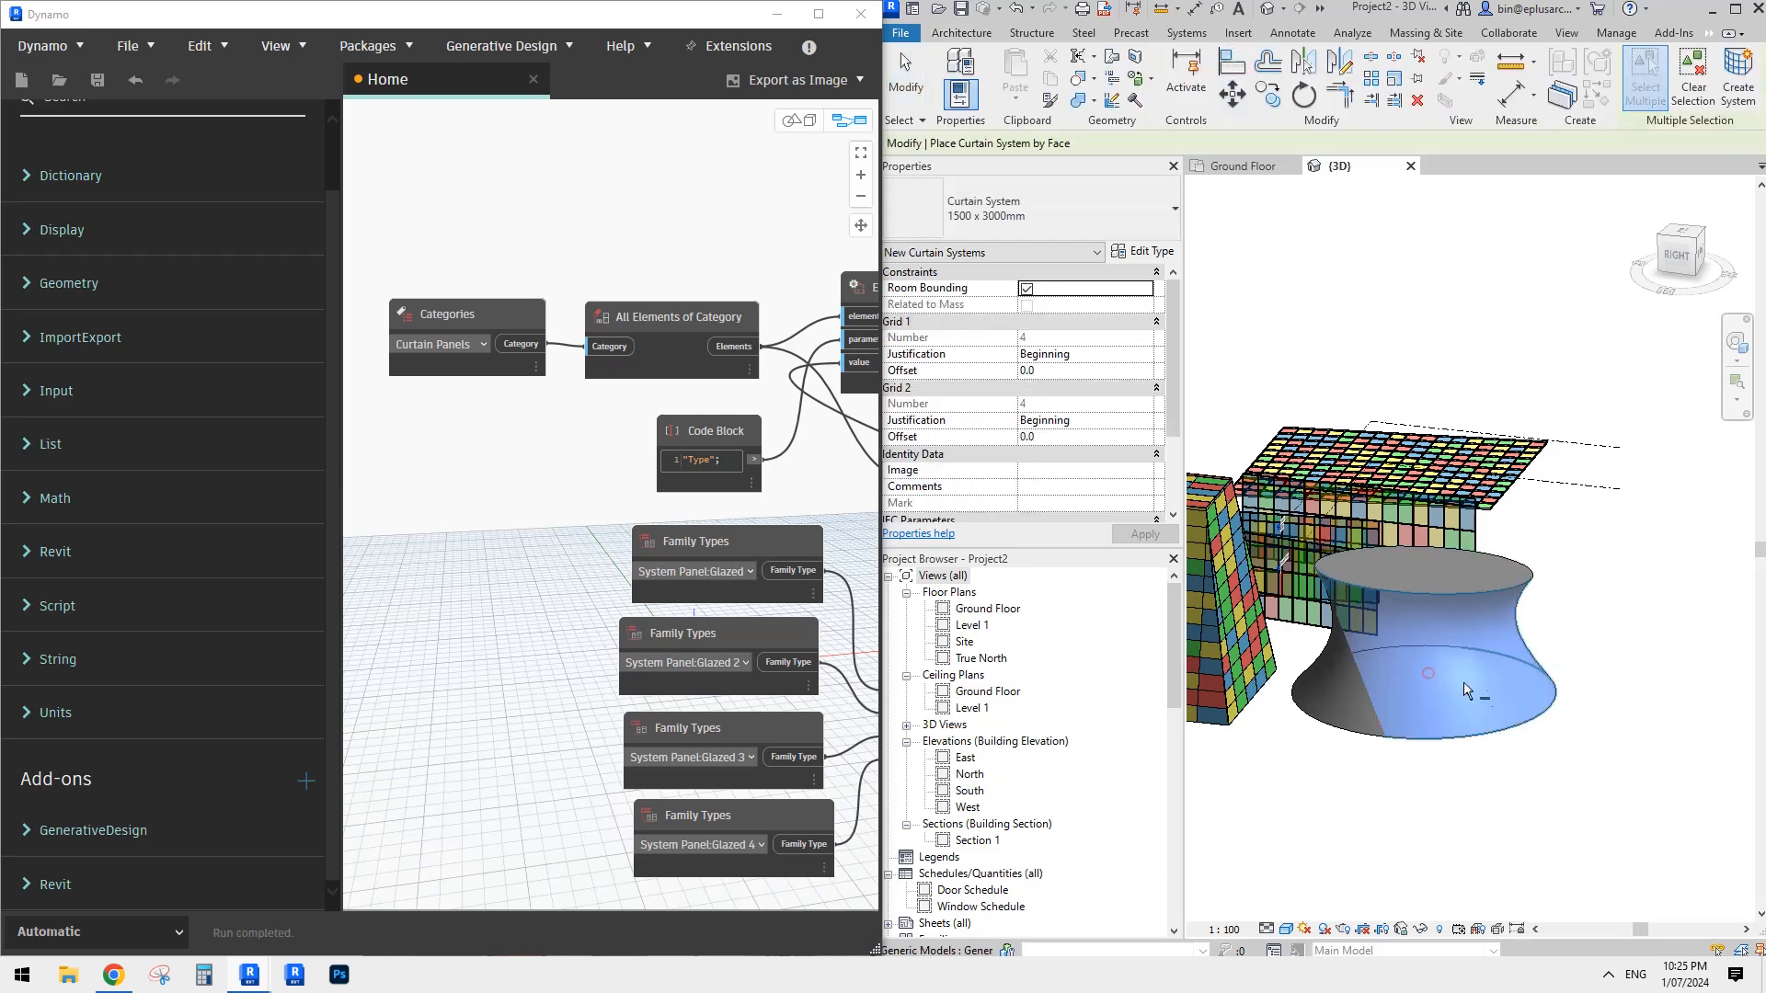
middle_click_drag(1465, 682, 1431, 675, "shift")
left_click(1432, 675)
left_click(1737, 66)
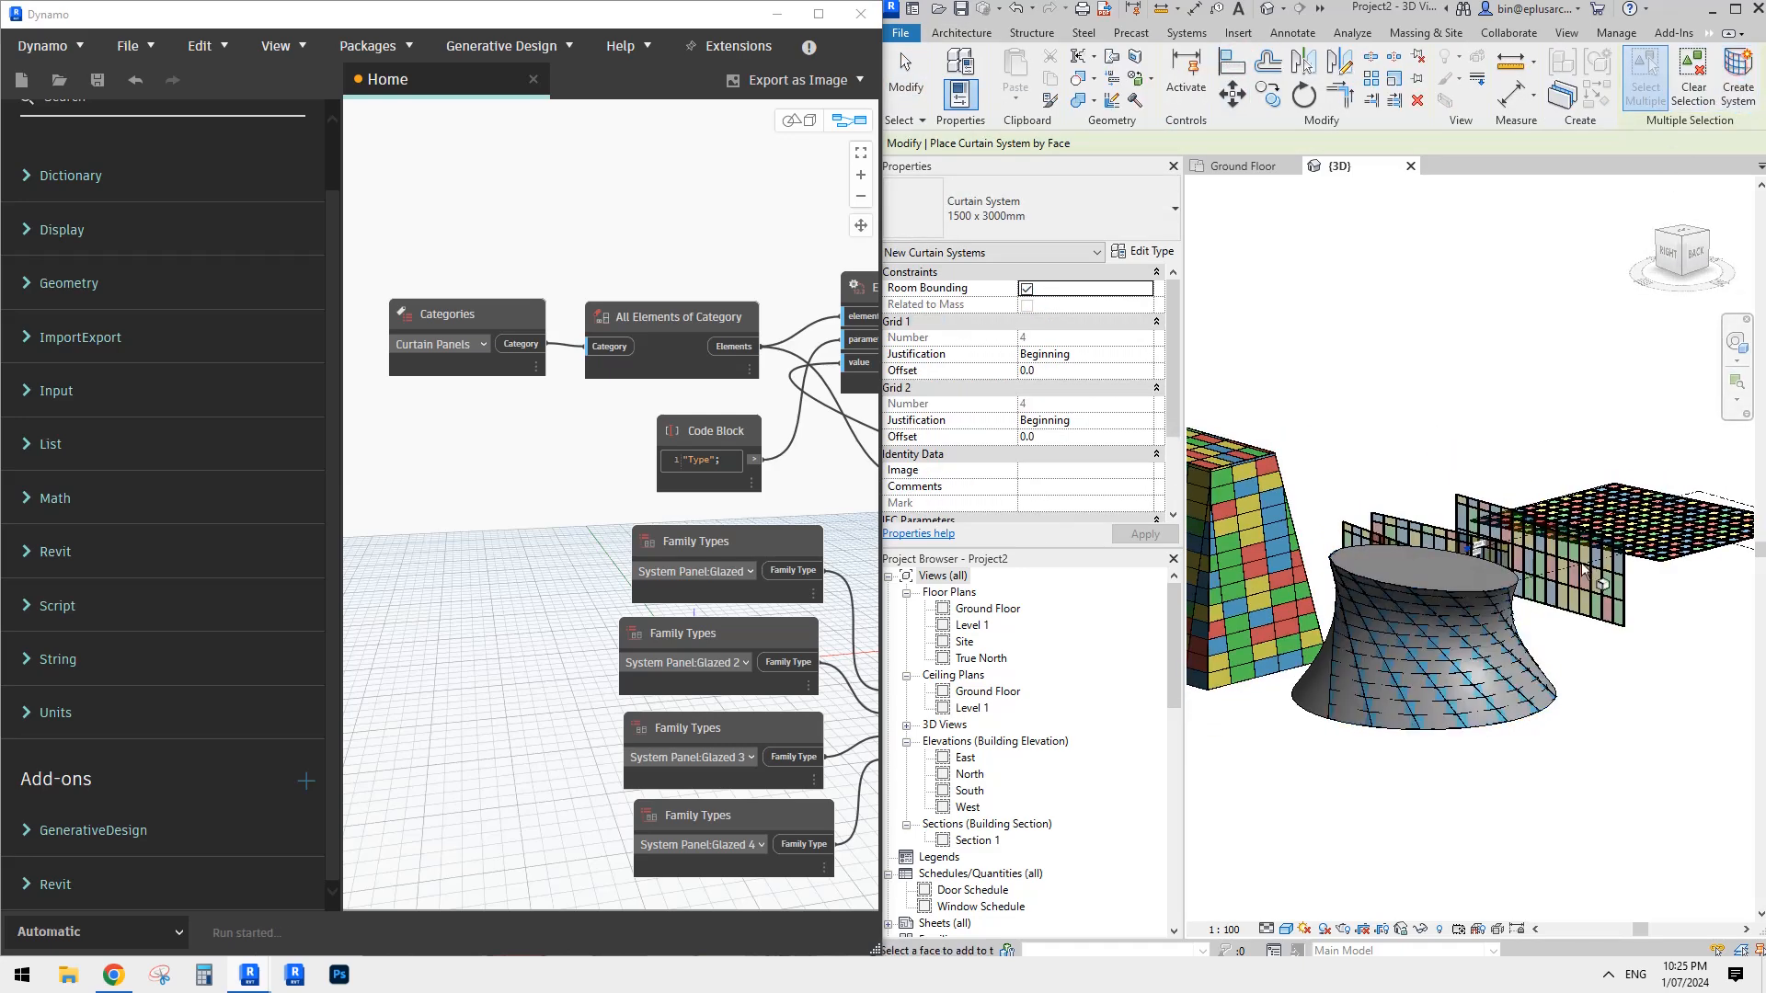
key("Escape")
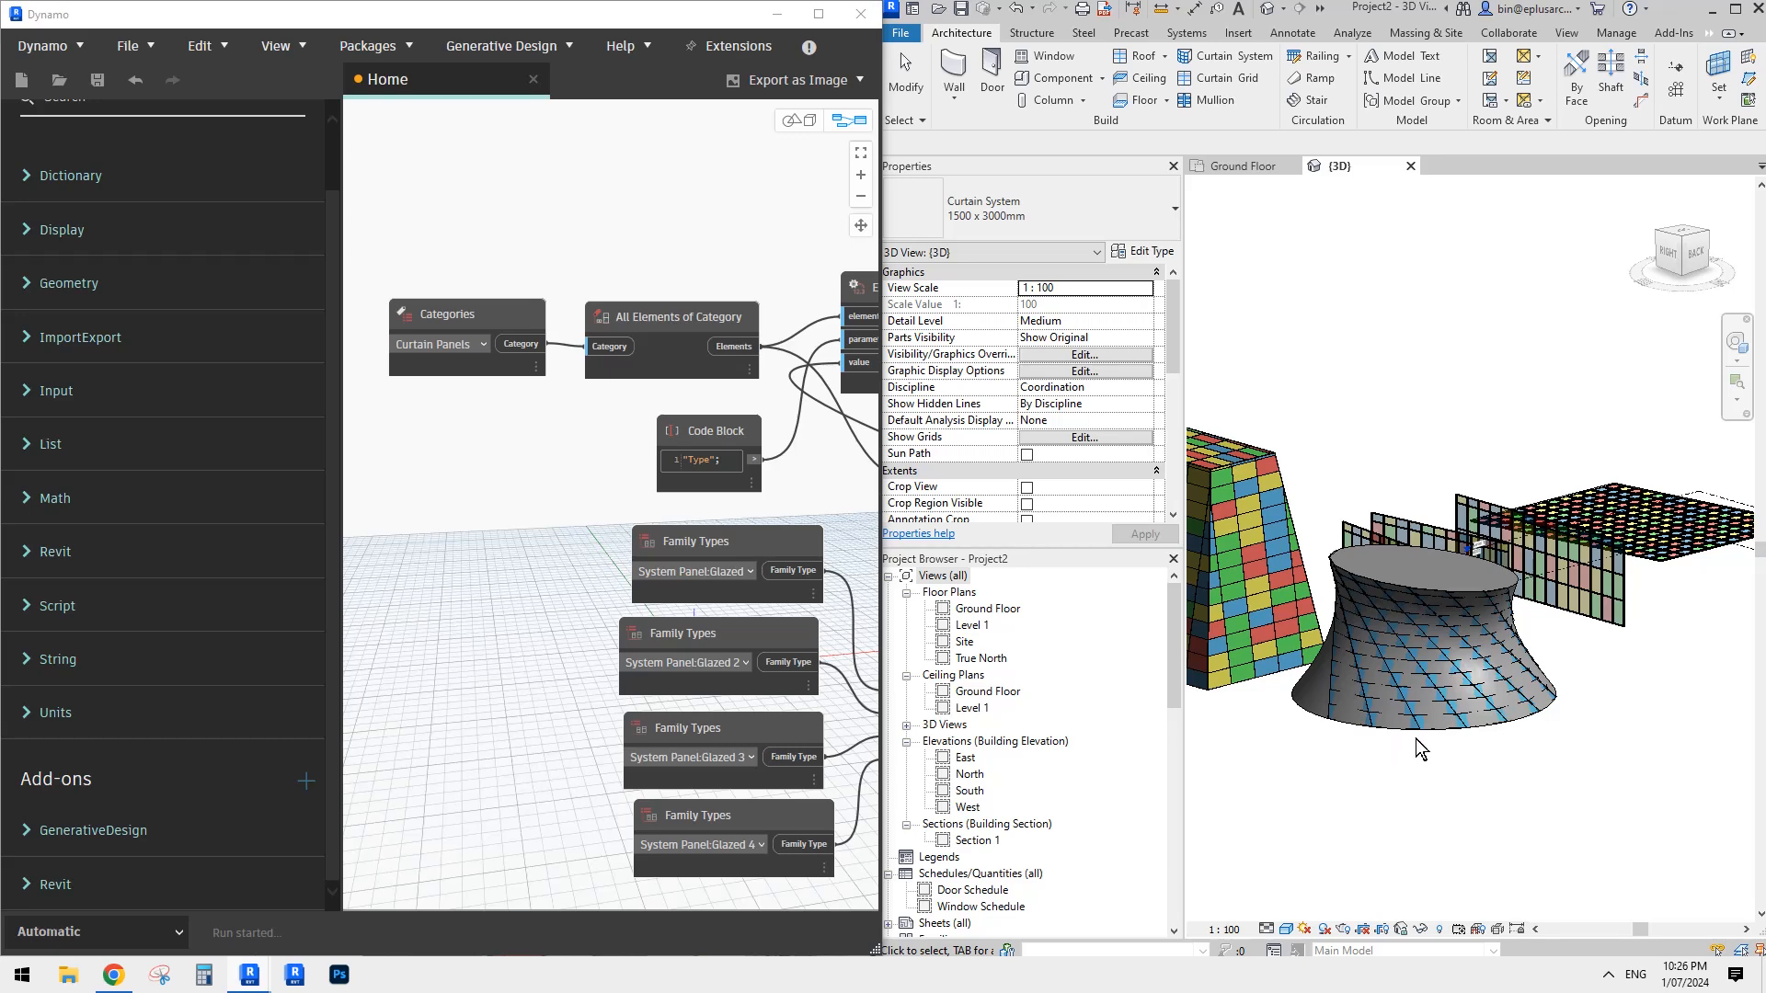
- Temporarily hide the round block to inspect its curtain panels from several angles, and restore its visibility
scroll(1518, 649, "up", 2)
middle_click_drag(1502, 639, 1589, 671, "shift")
left_click(1448, 515)
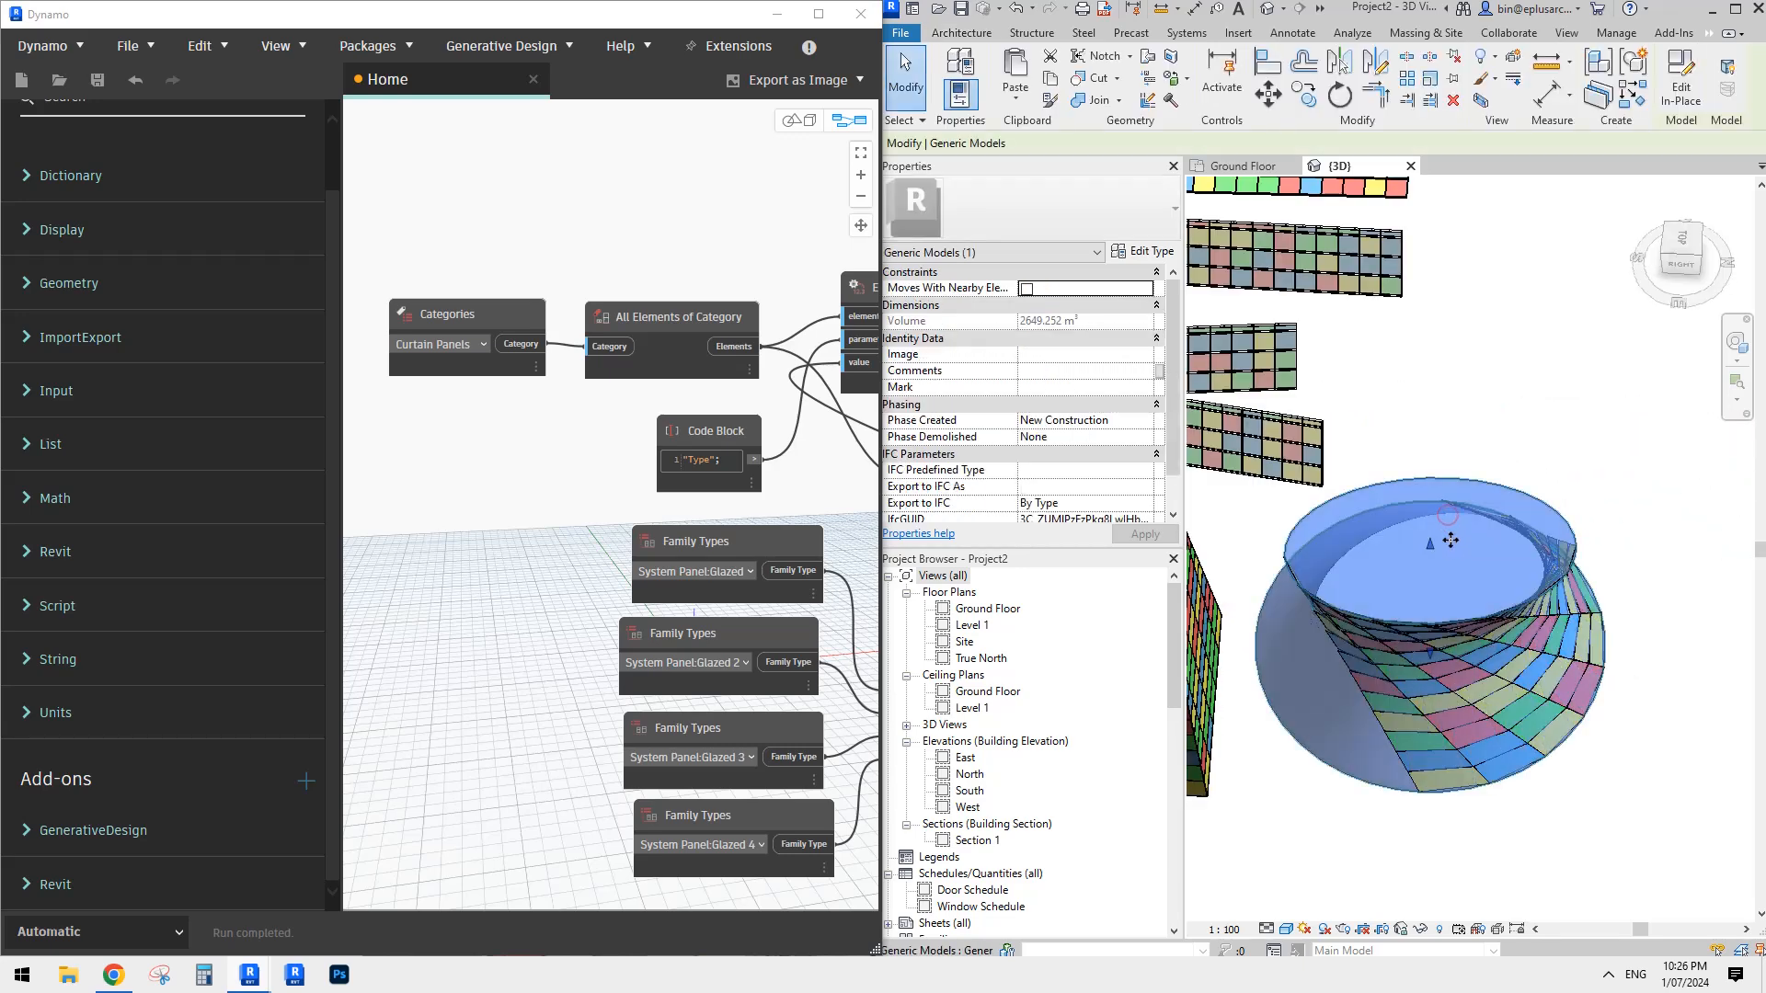
middle_click_drag(1448, 515, 1482, 422, "shift")
key("h")
key("h")
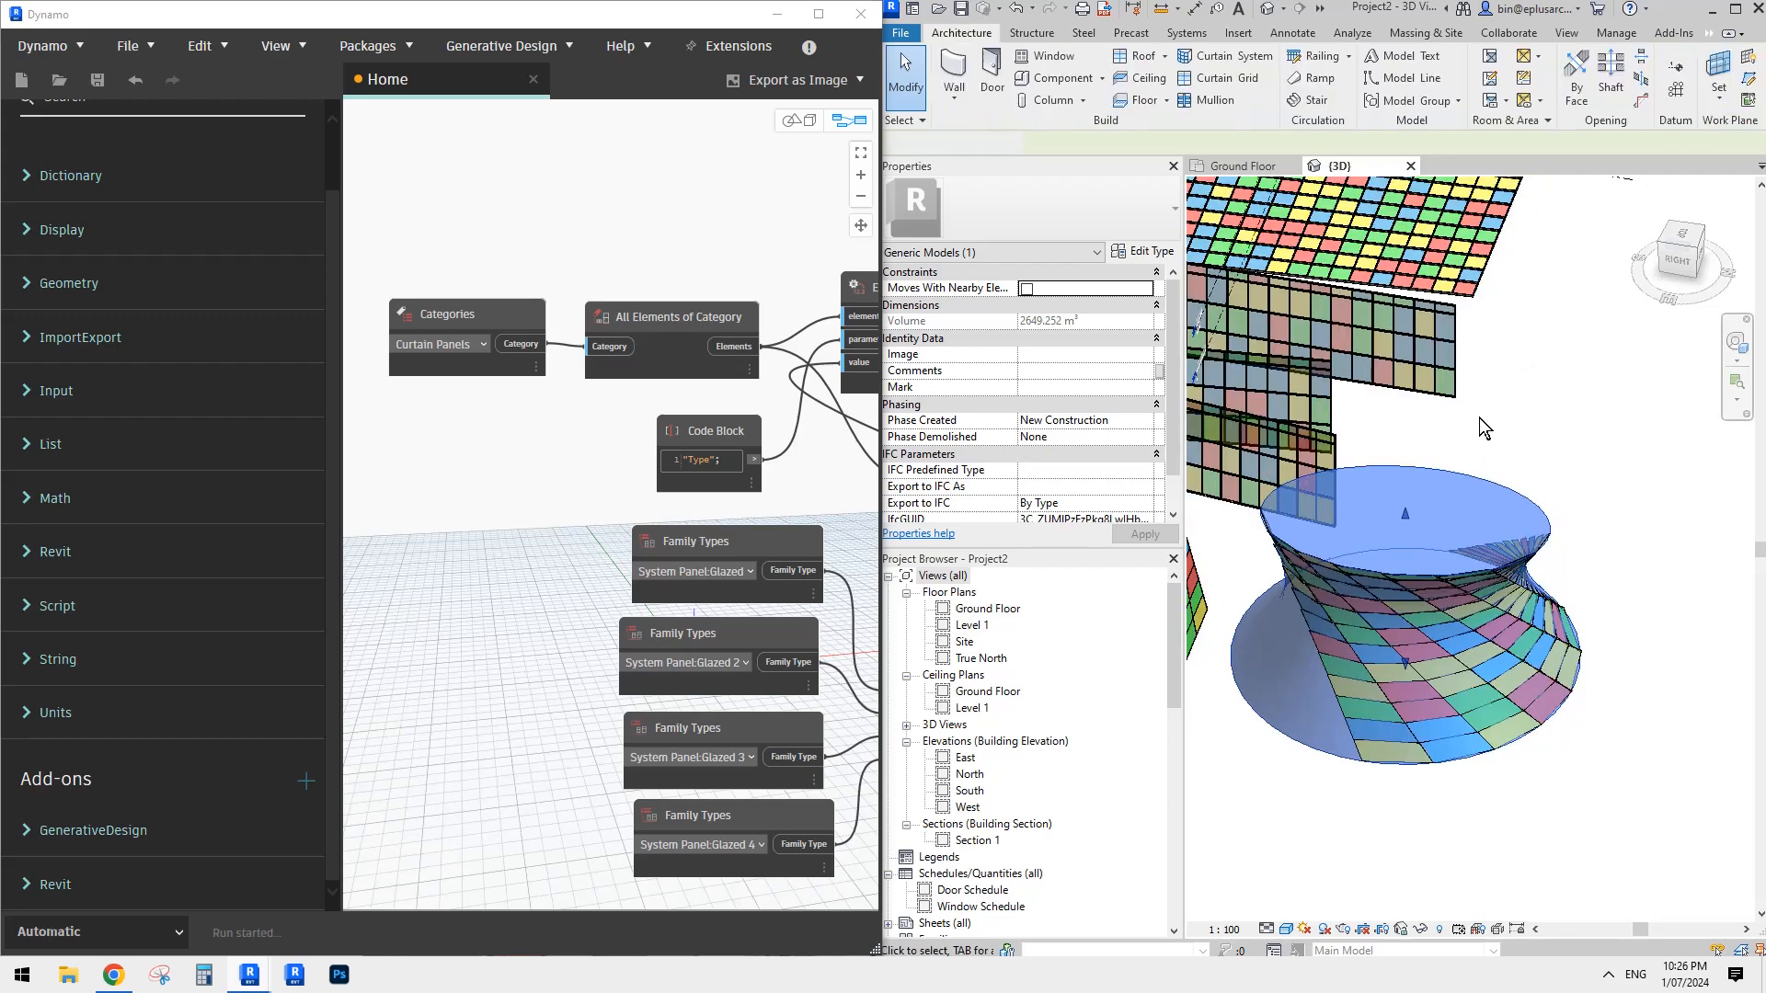
middle_click_drag(1605, 573, 1403, 387, "shift")
key("h")
key("r")
- Edit the round block's blend in place, rotate its elliptical top boundary about a quarter turn around its centre, and finish the model
left_click(1449, 502)
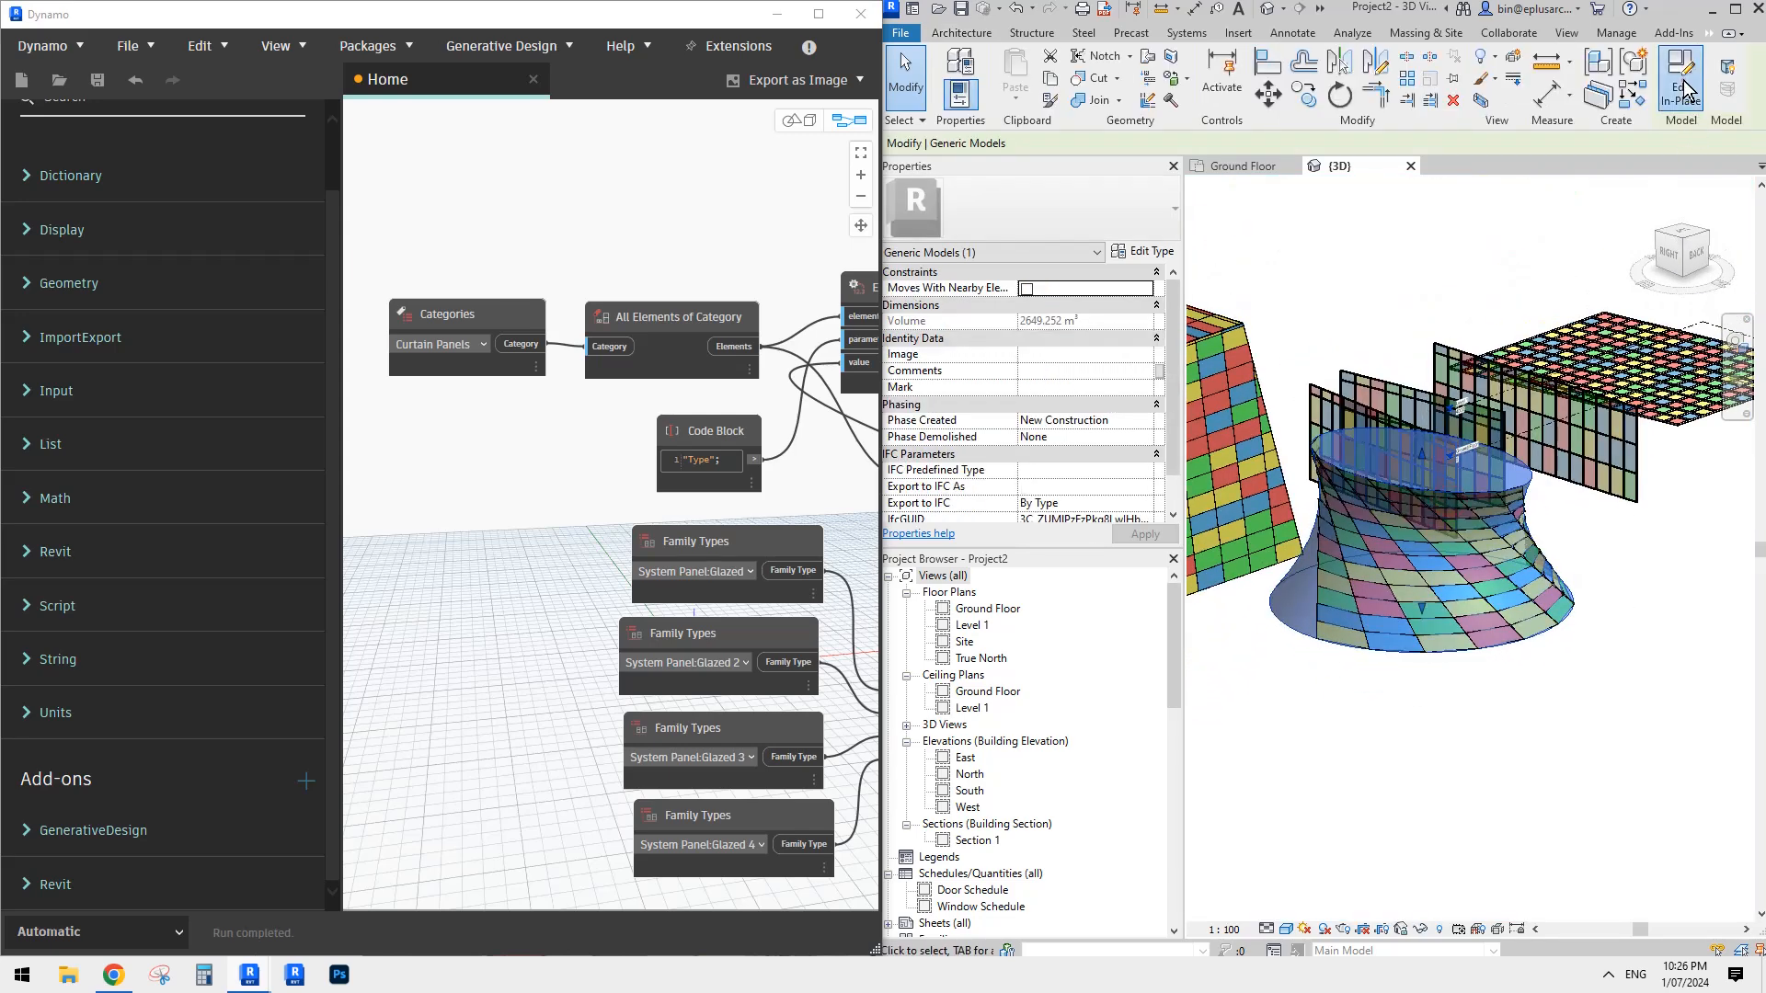
left_click(1410, 460)
middle_click_drag(1410, 462, 1421, 561, "shift")
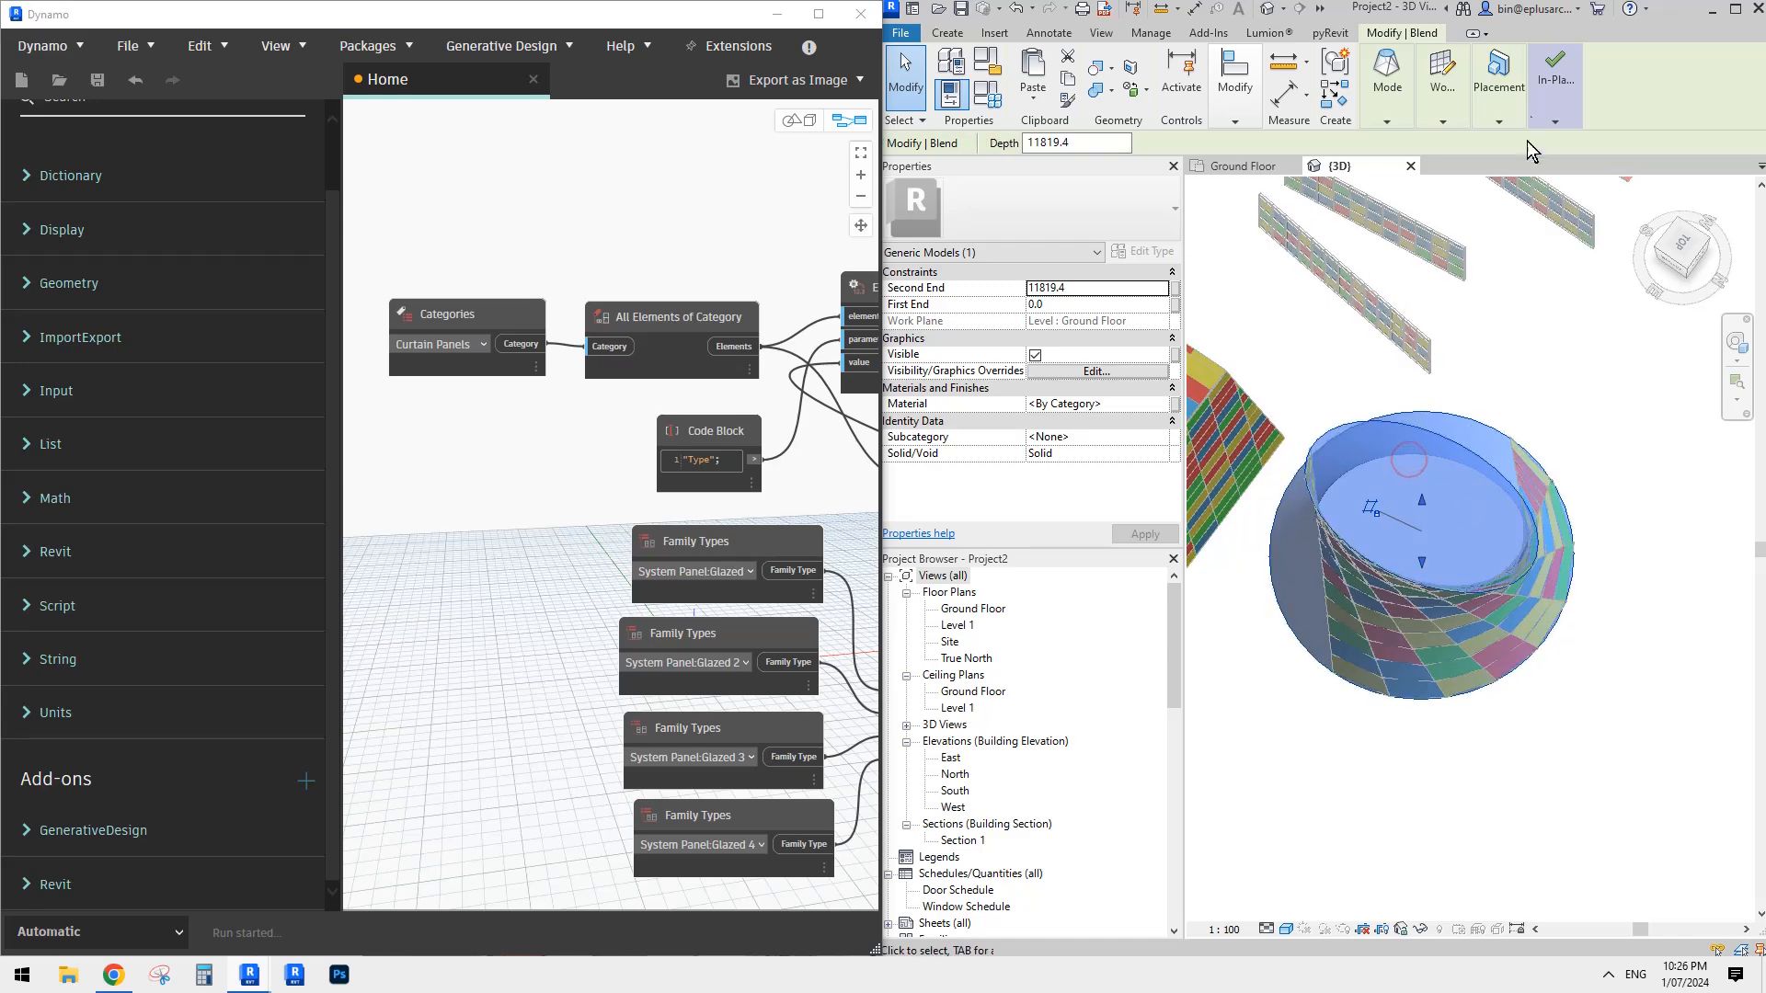
left_click(1393, 82)
left_click(1407, 158)
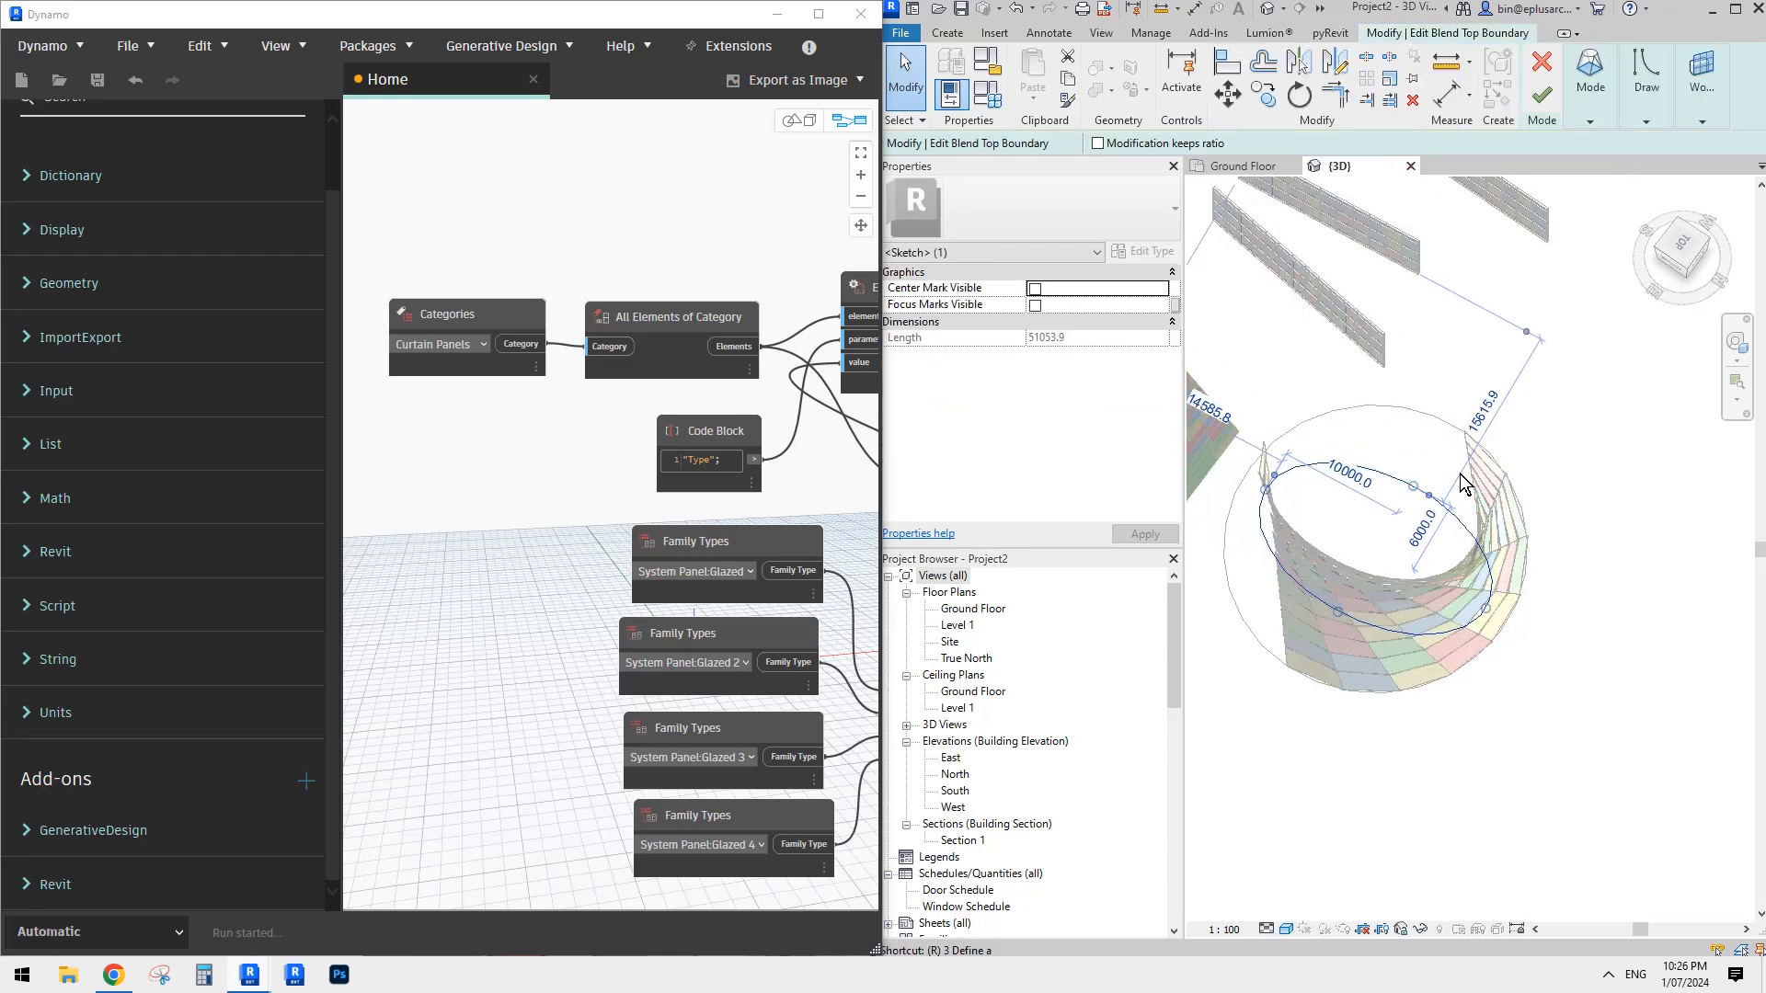
key("o")
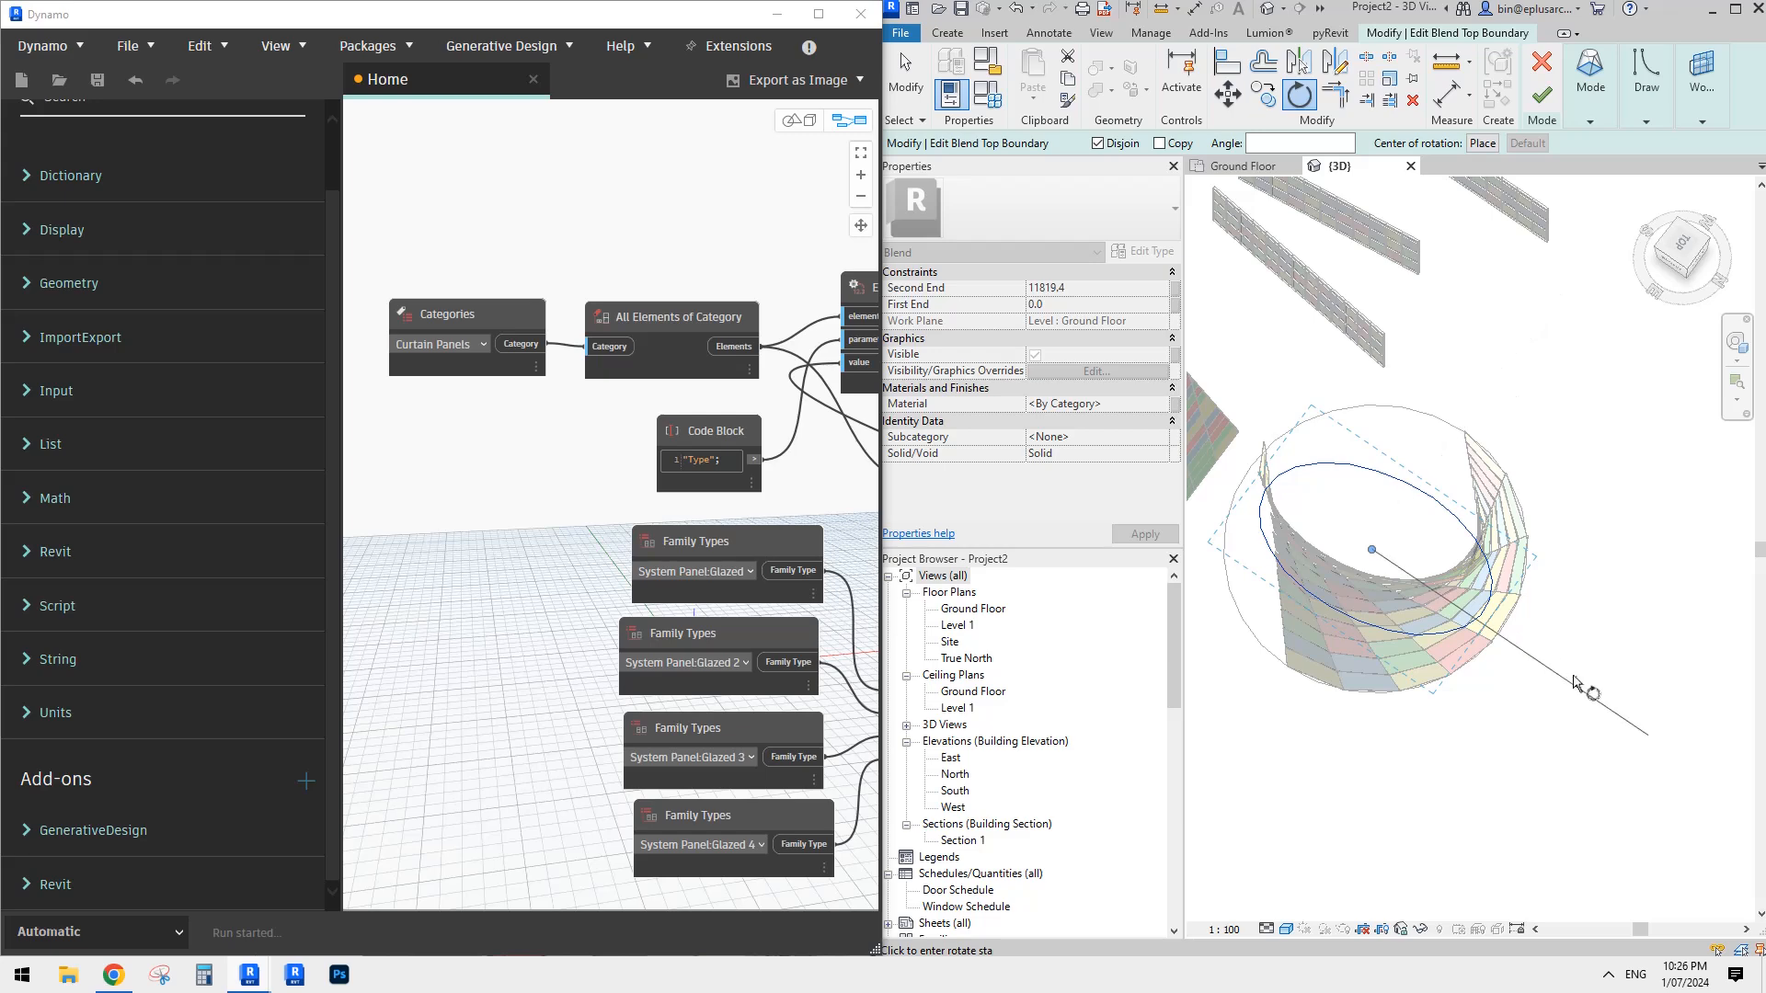
left_click(1598, 538)
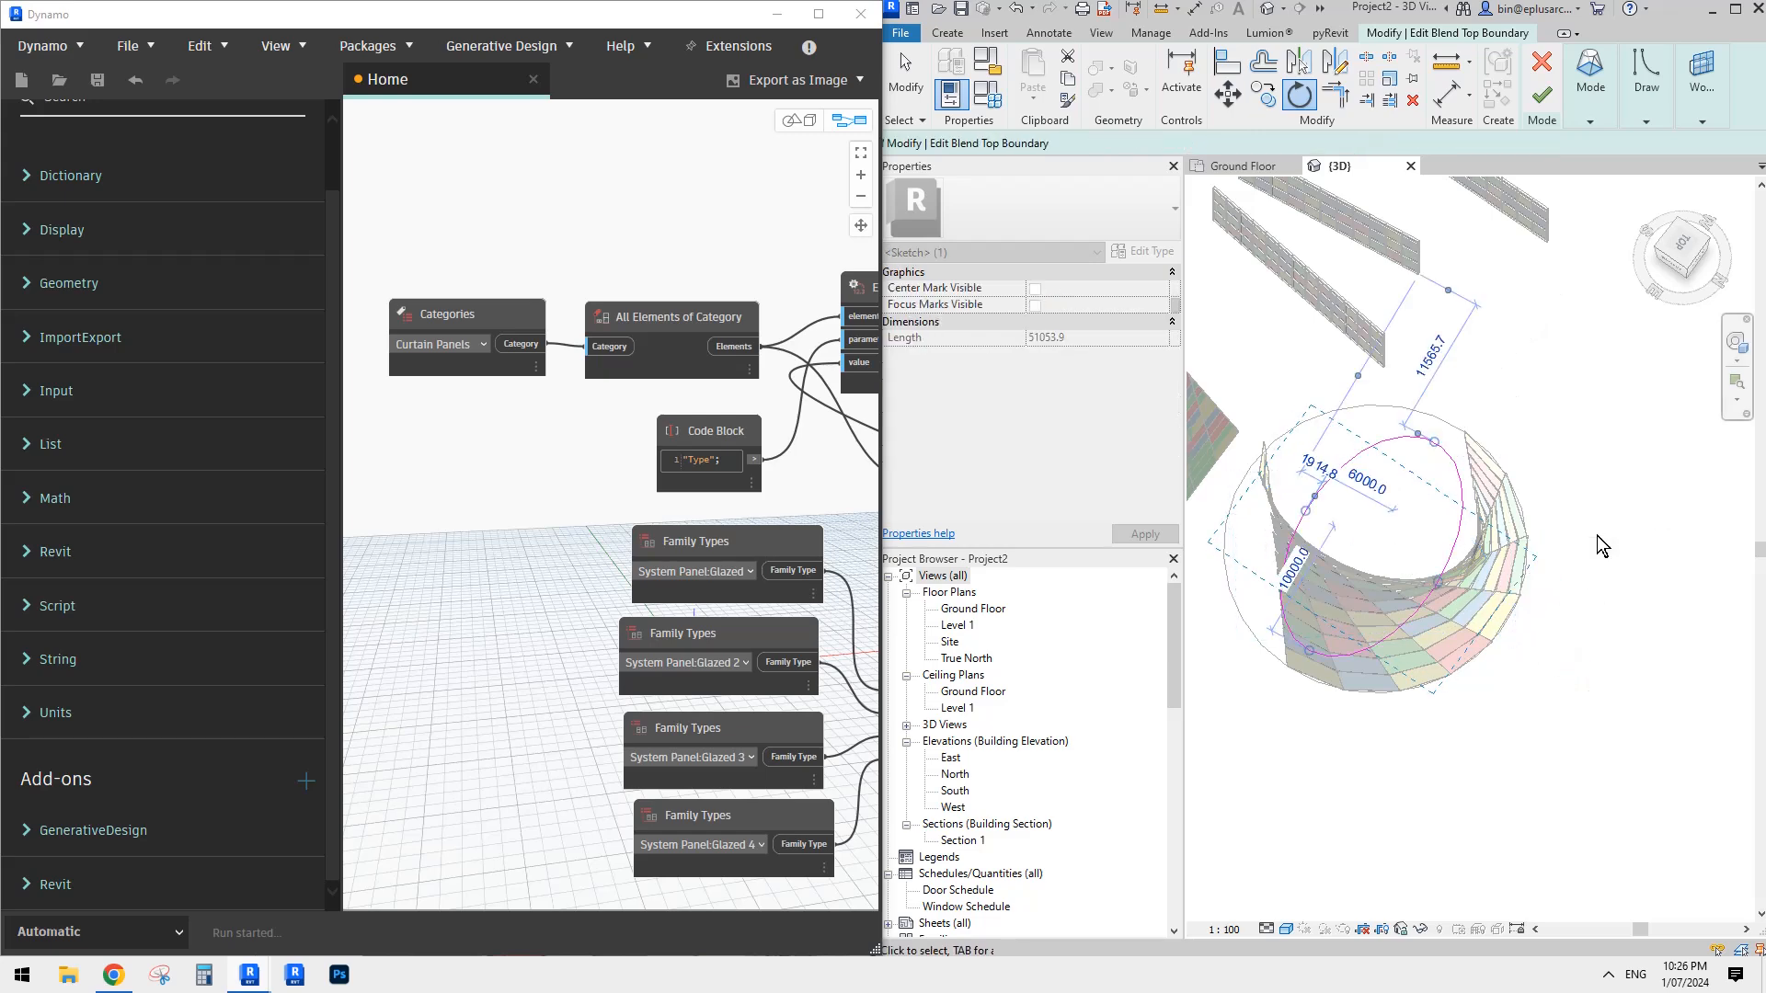
left_click(1542, 95)
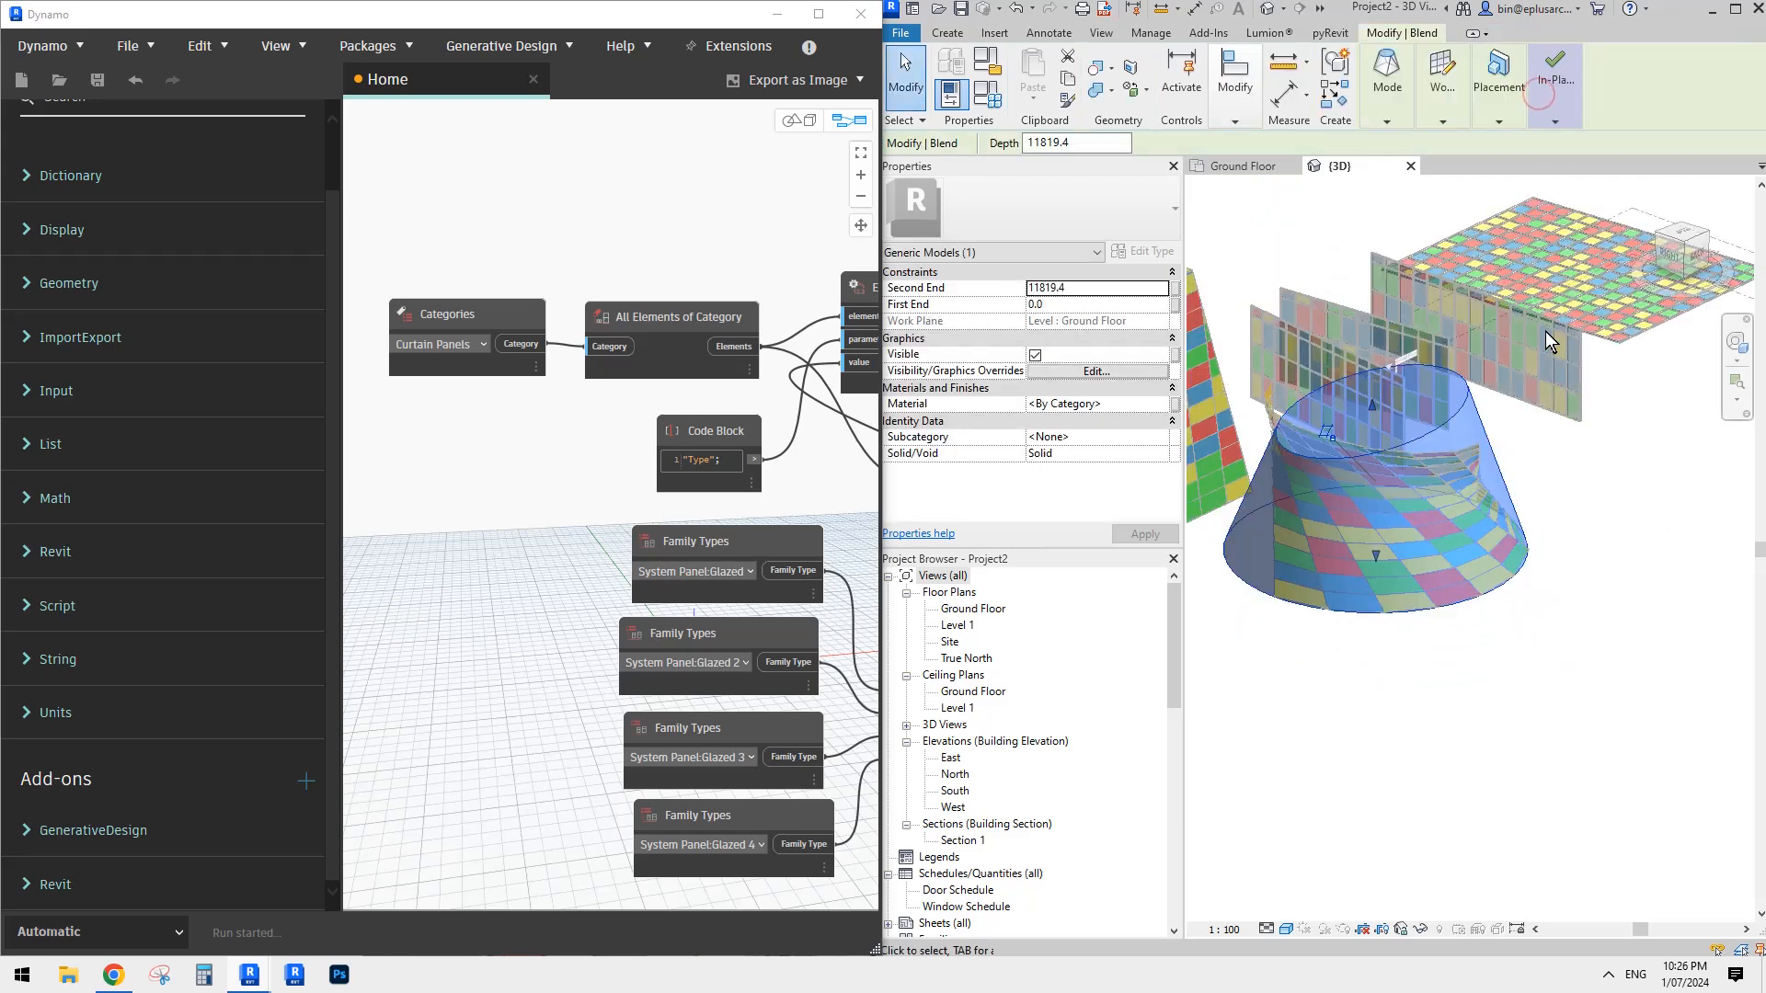
middle_click_drag(1545, 331, 1442, 468, "shift")
left_click(1465, 478)
left_click(1567, 70)
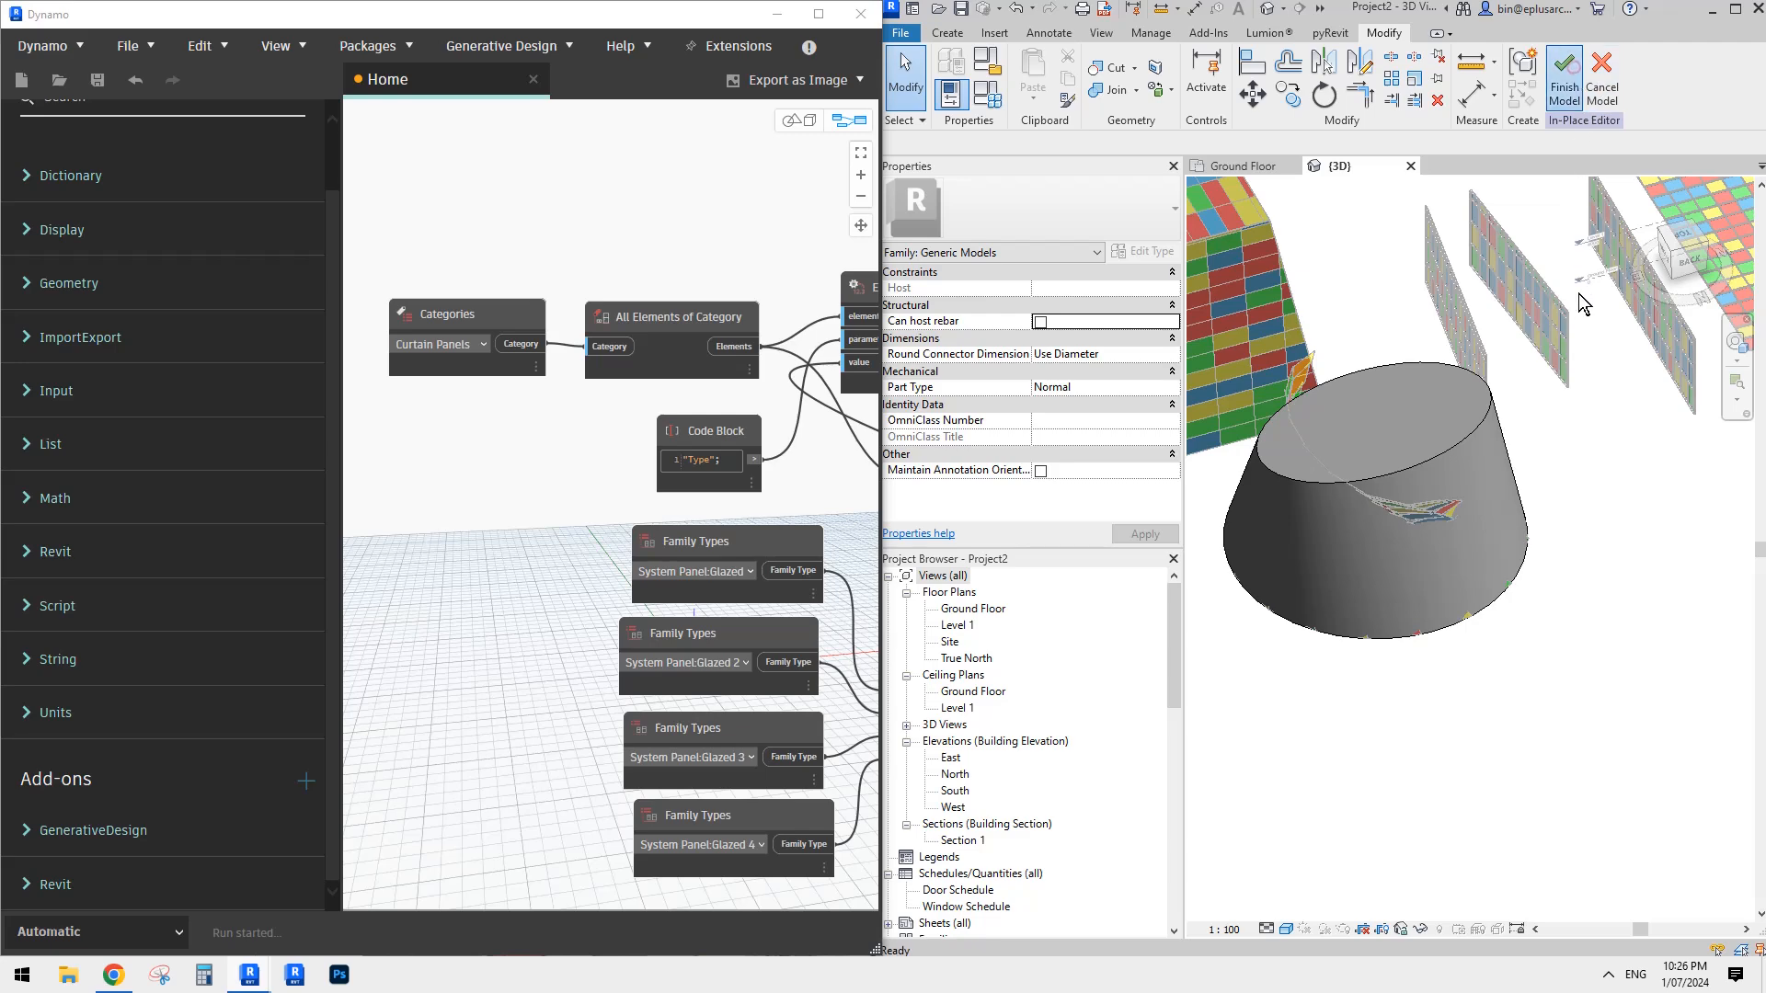
middle_click_drag(1292, 391, 1420, 408, "shift")
left_click(1270, 403)
left_click(1734, 90)
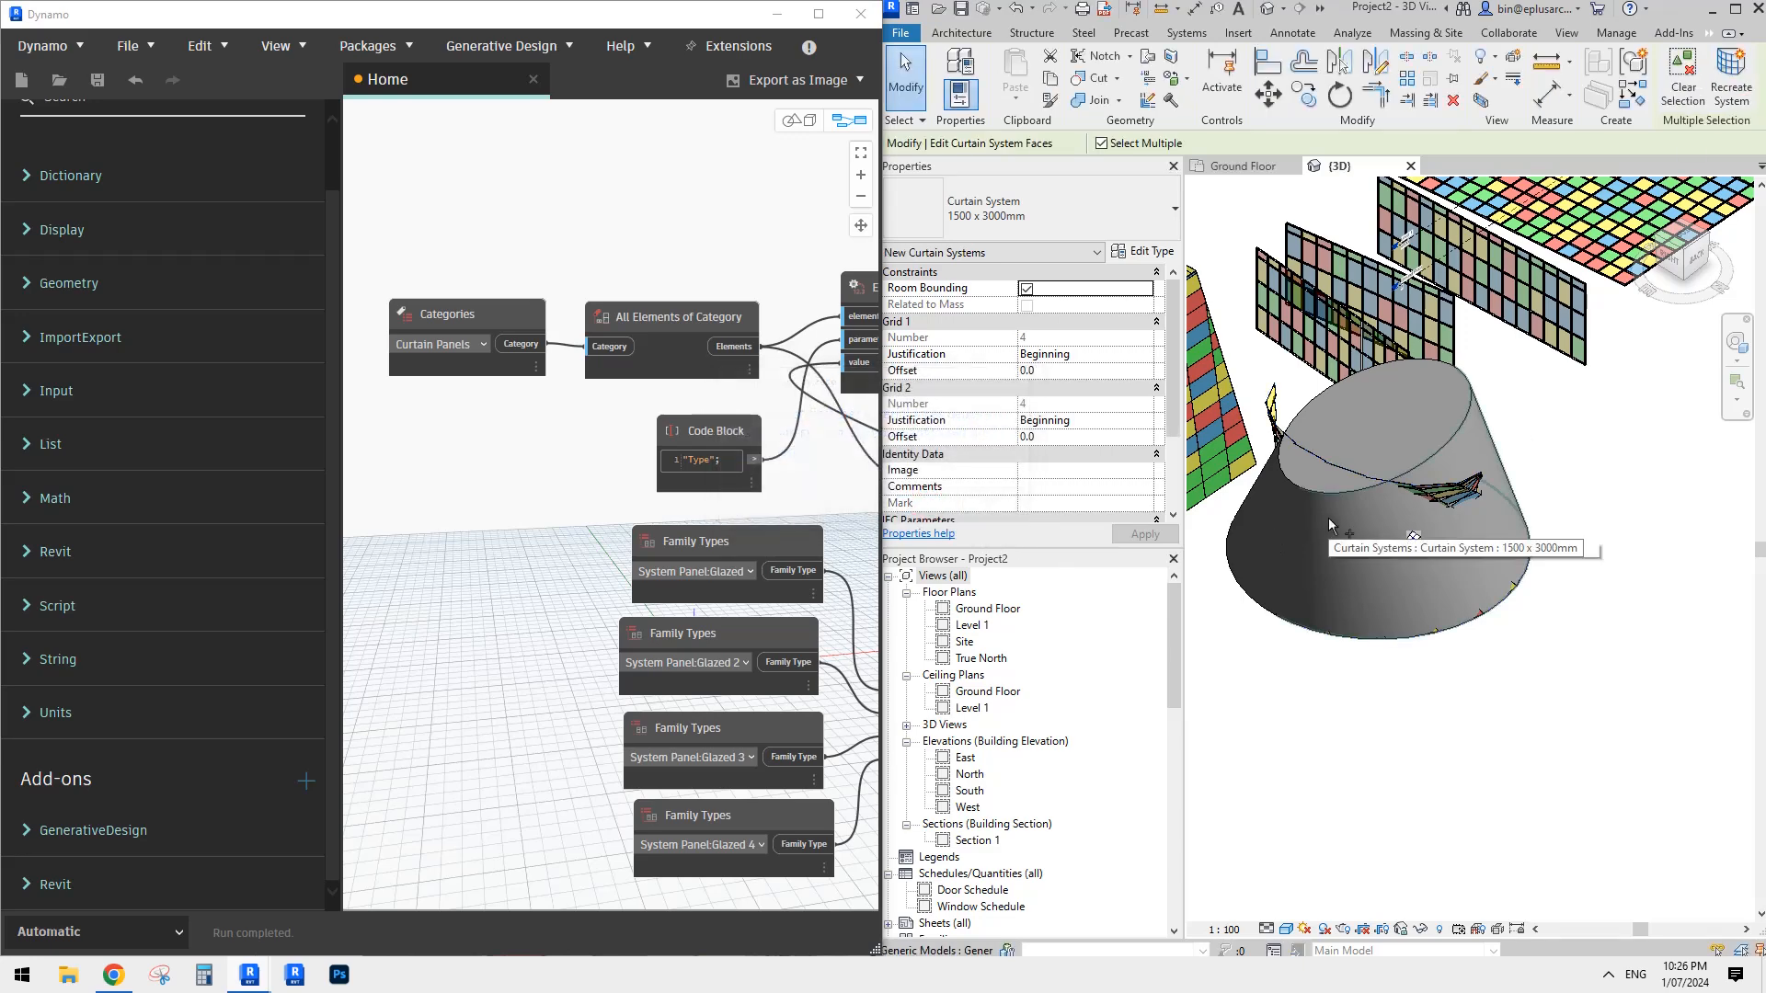
key("Escape")
- Delete the distorted curtain system from the reshaped round block
middle_click_drag(1326, 499, 1285, 446, "shift")
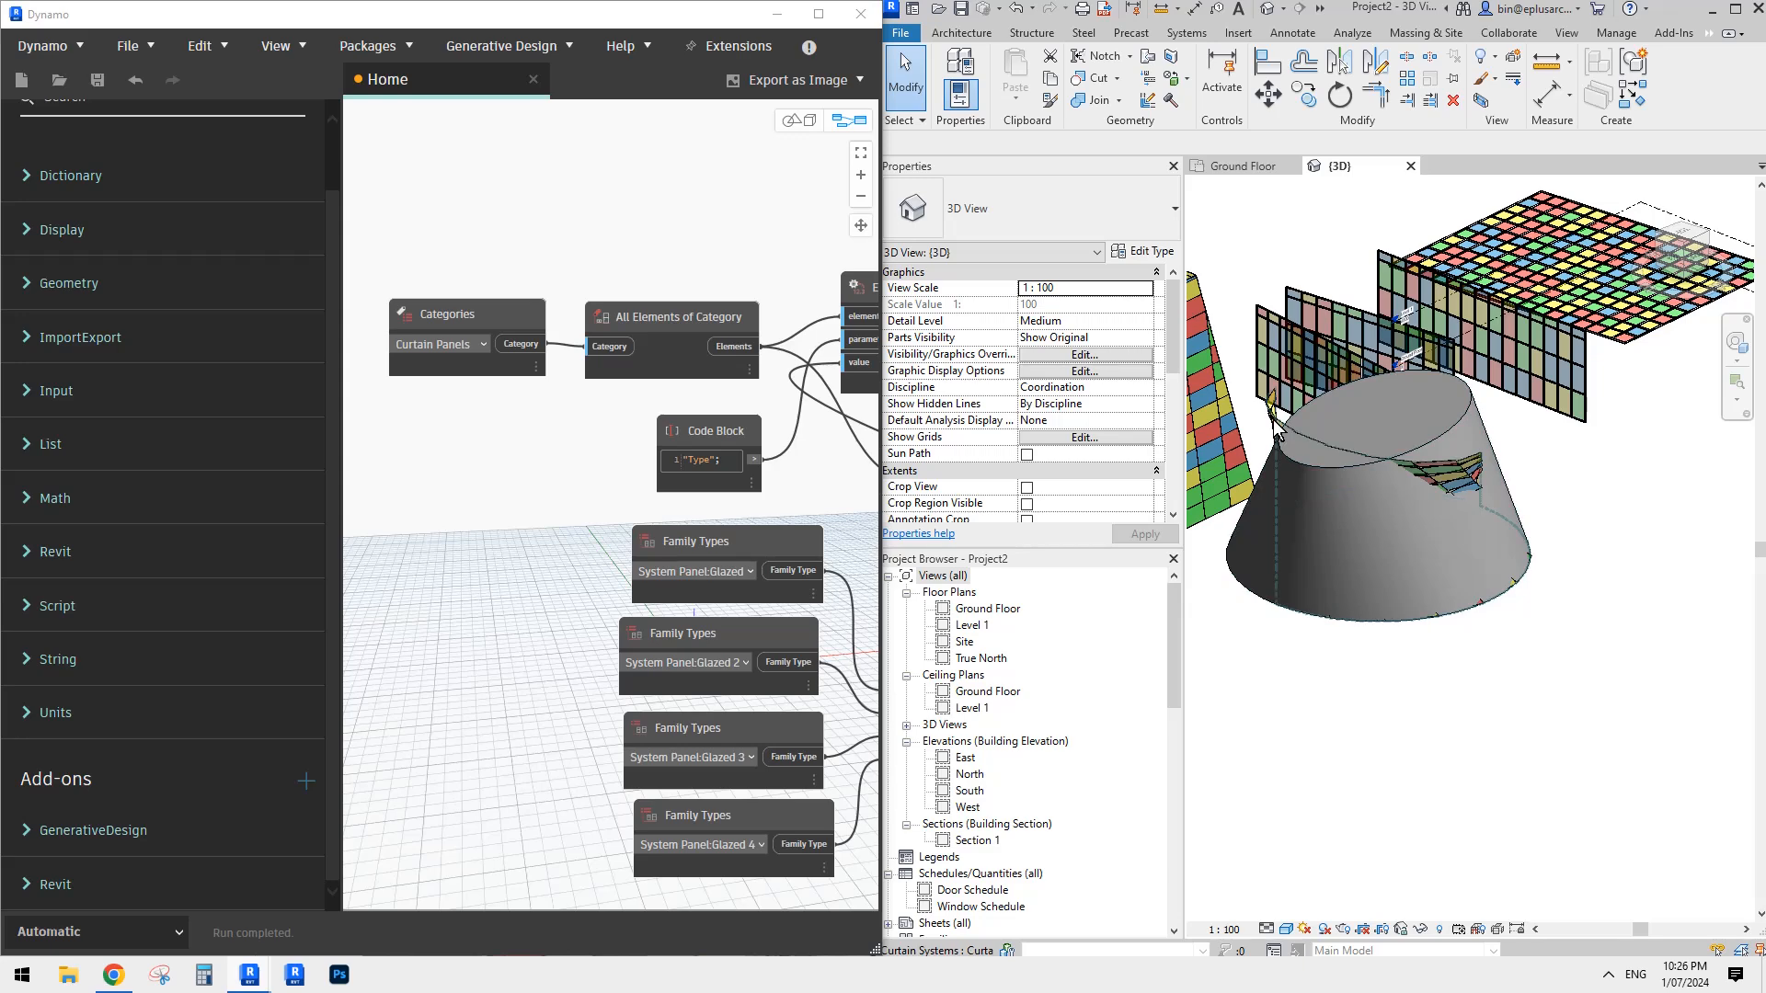
left_click(1414, 523)
key("Escape")
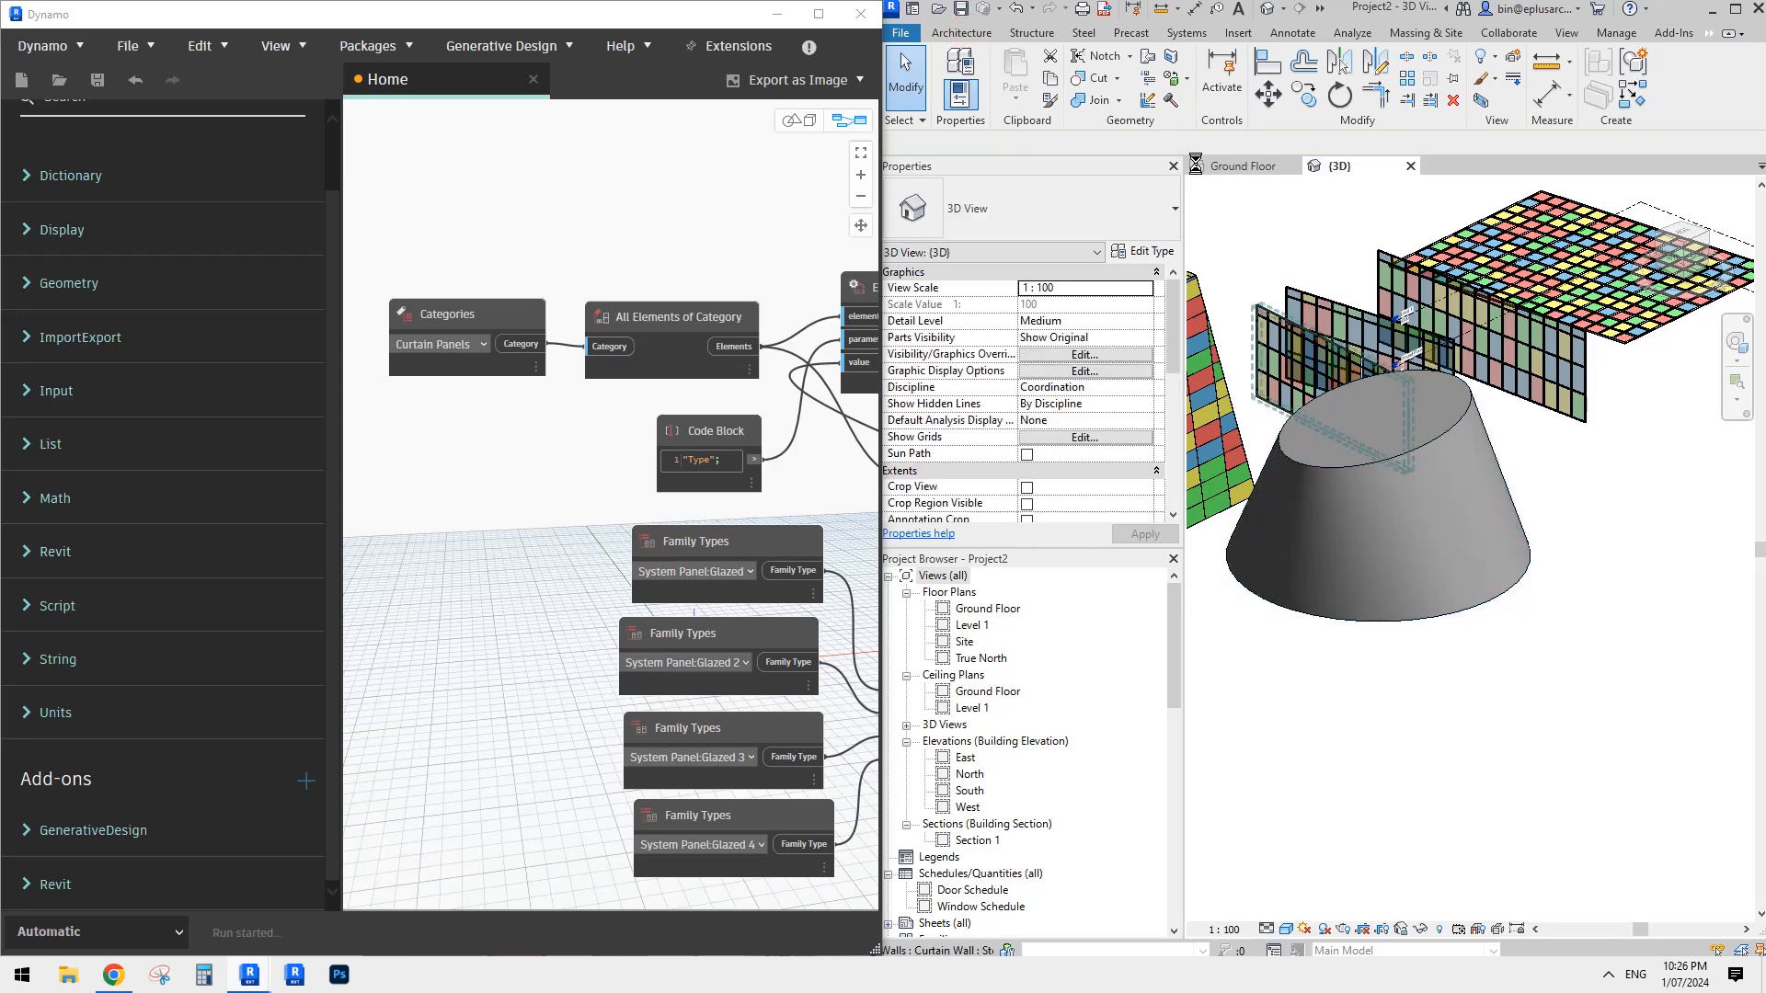
- Create a 1500 x 3000mm Curtain System on one half of the reshaped round block's curved side
left_click(961, 34)
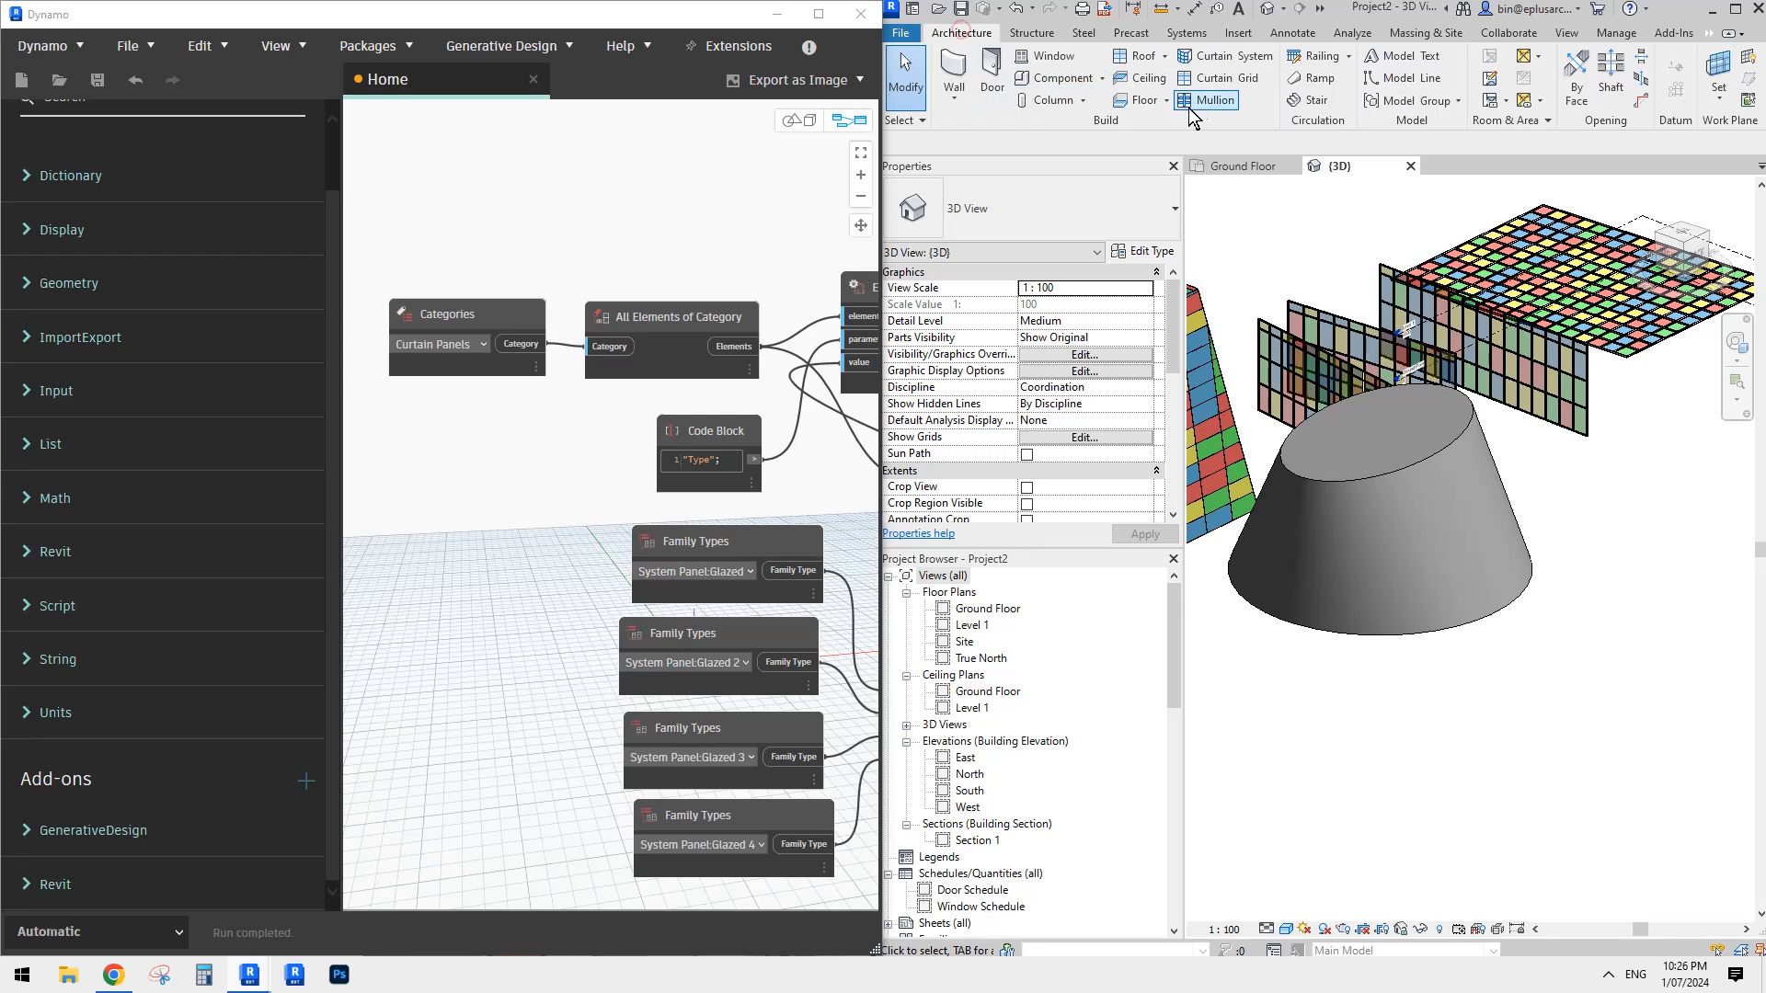
left_click(1223, 56)
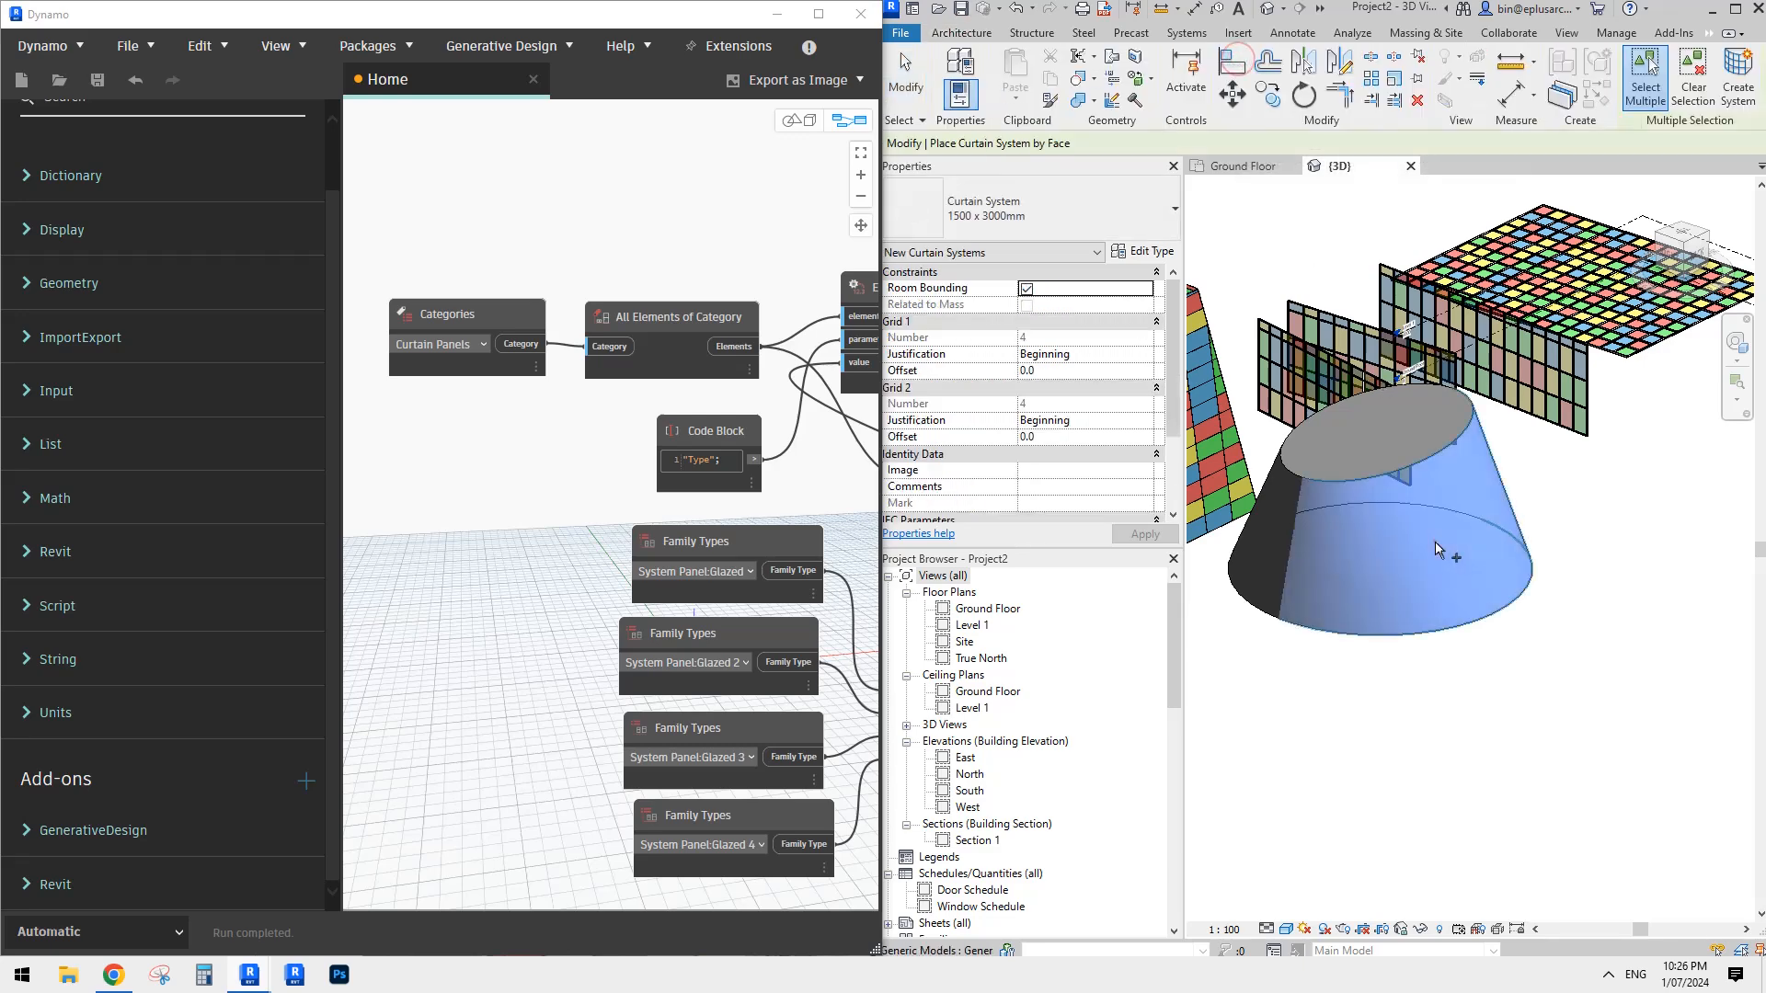
left_click(1434, 542)
left_click(1742, 69)
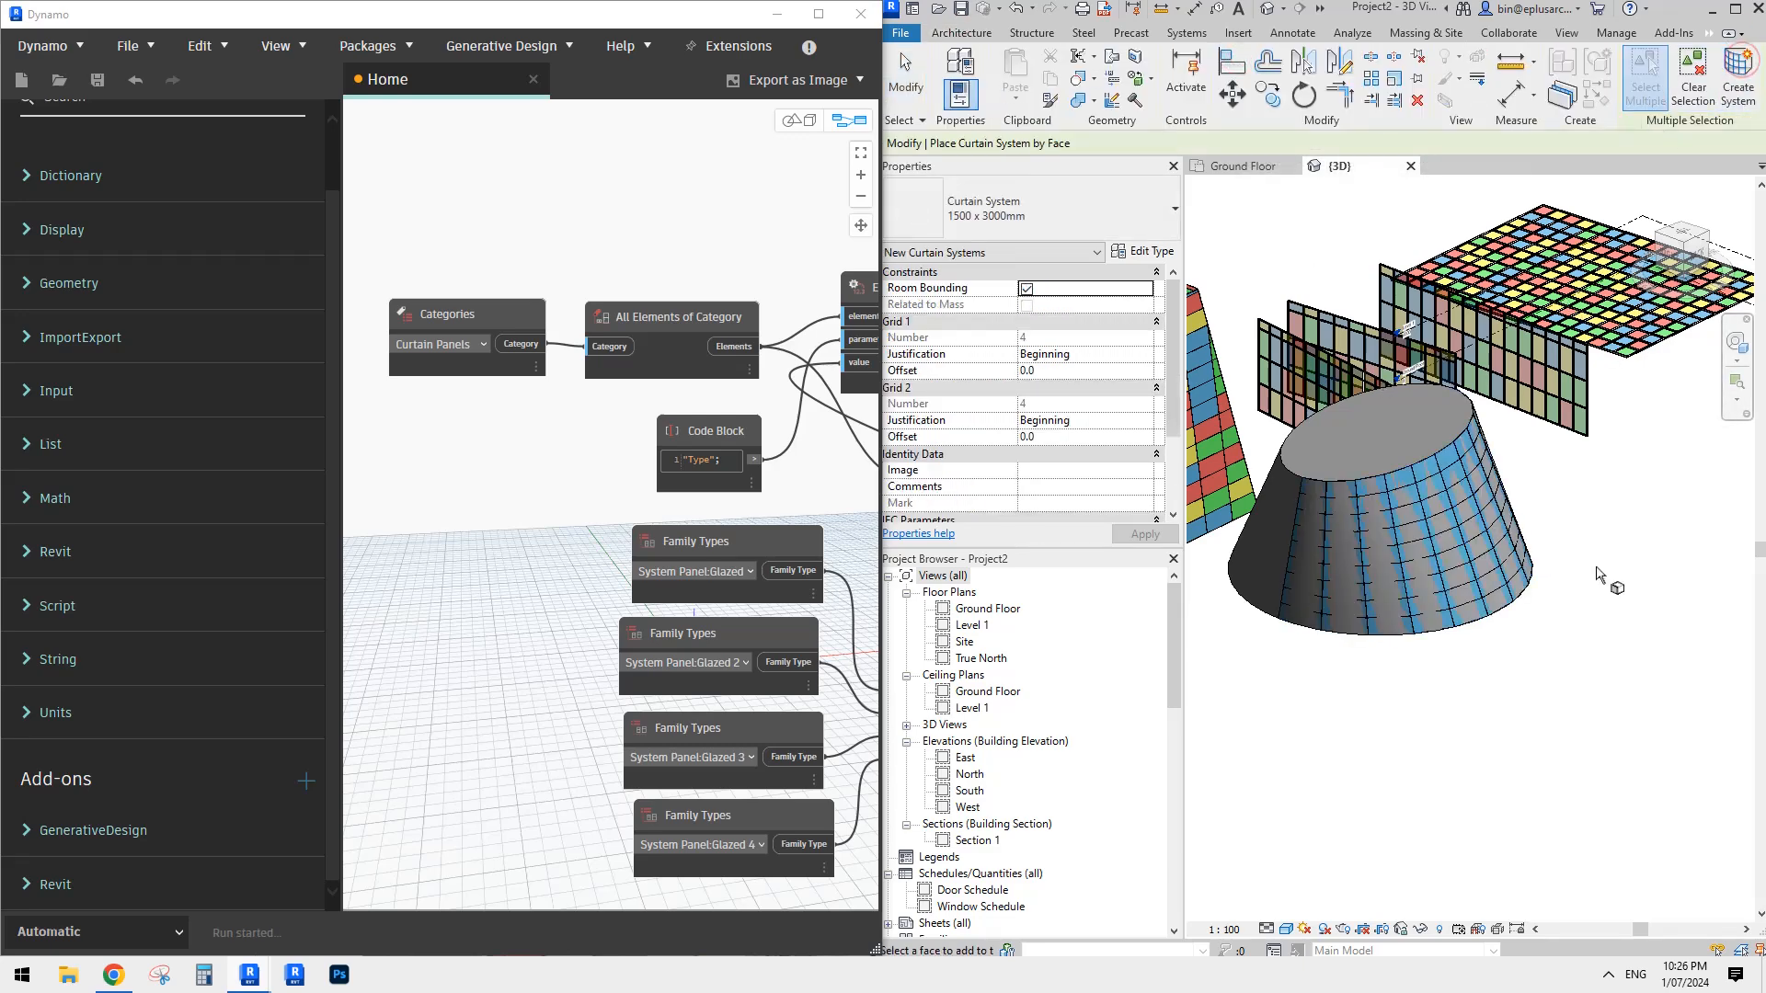
key("Escape")
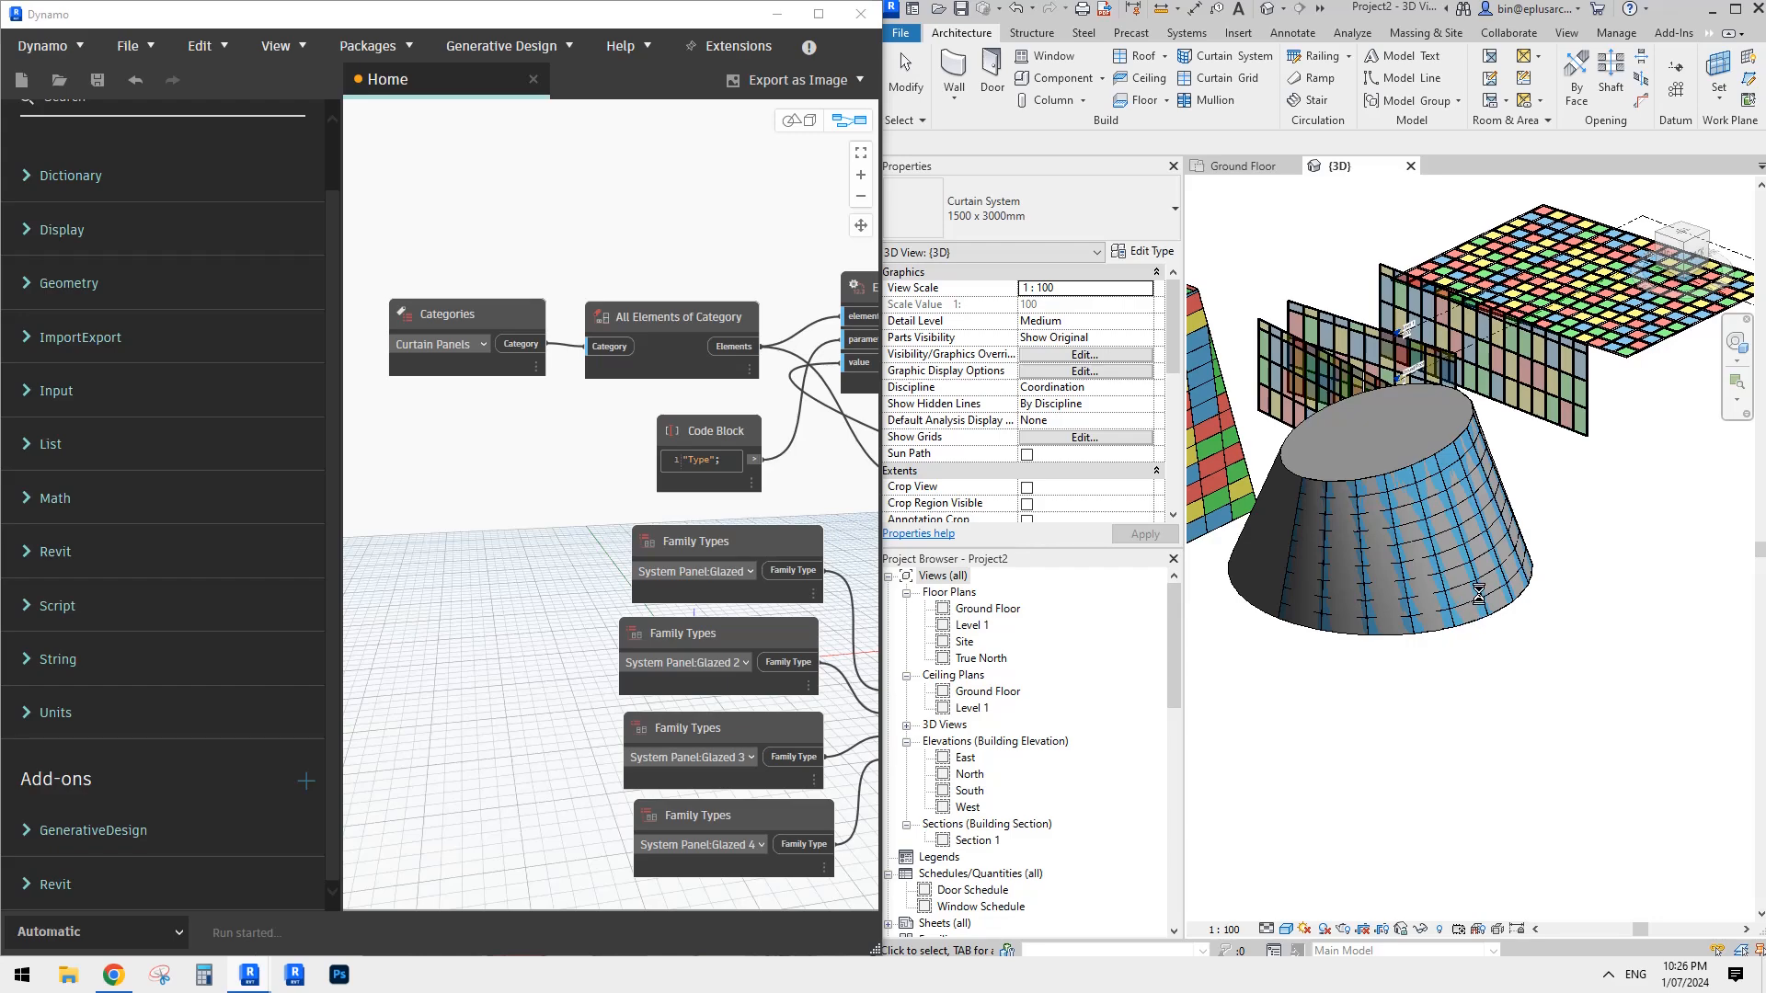
- Temporarily hide the reshaped round block so that only its curtain panels show, and view them from the other side
middle_click_drag(1569, 575, 1492, 586, "shift")
left_click(1408, 444)
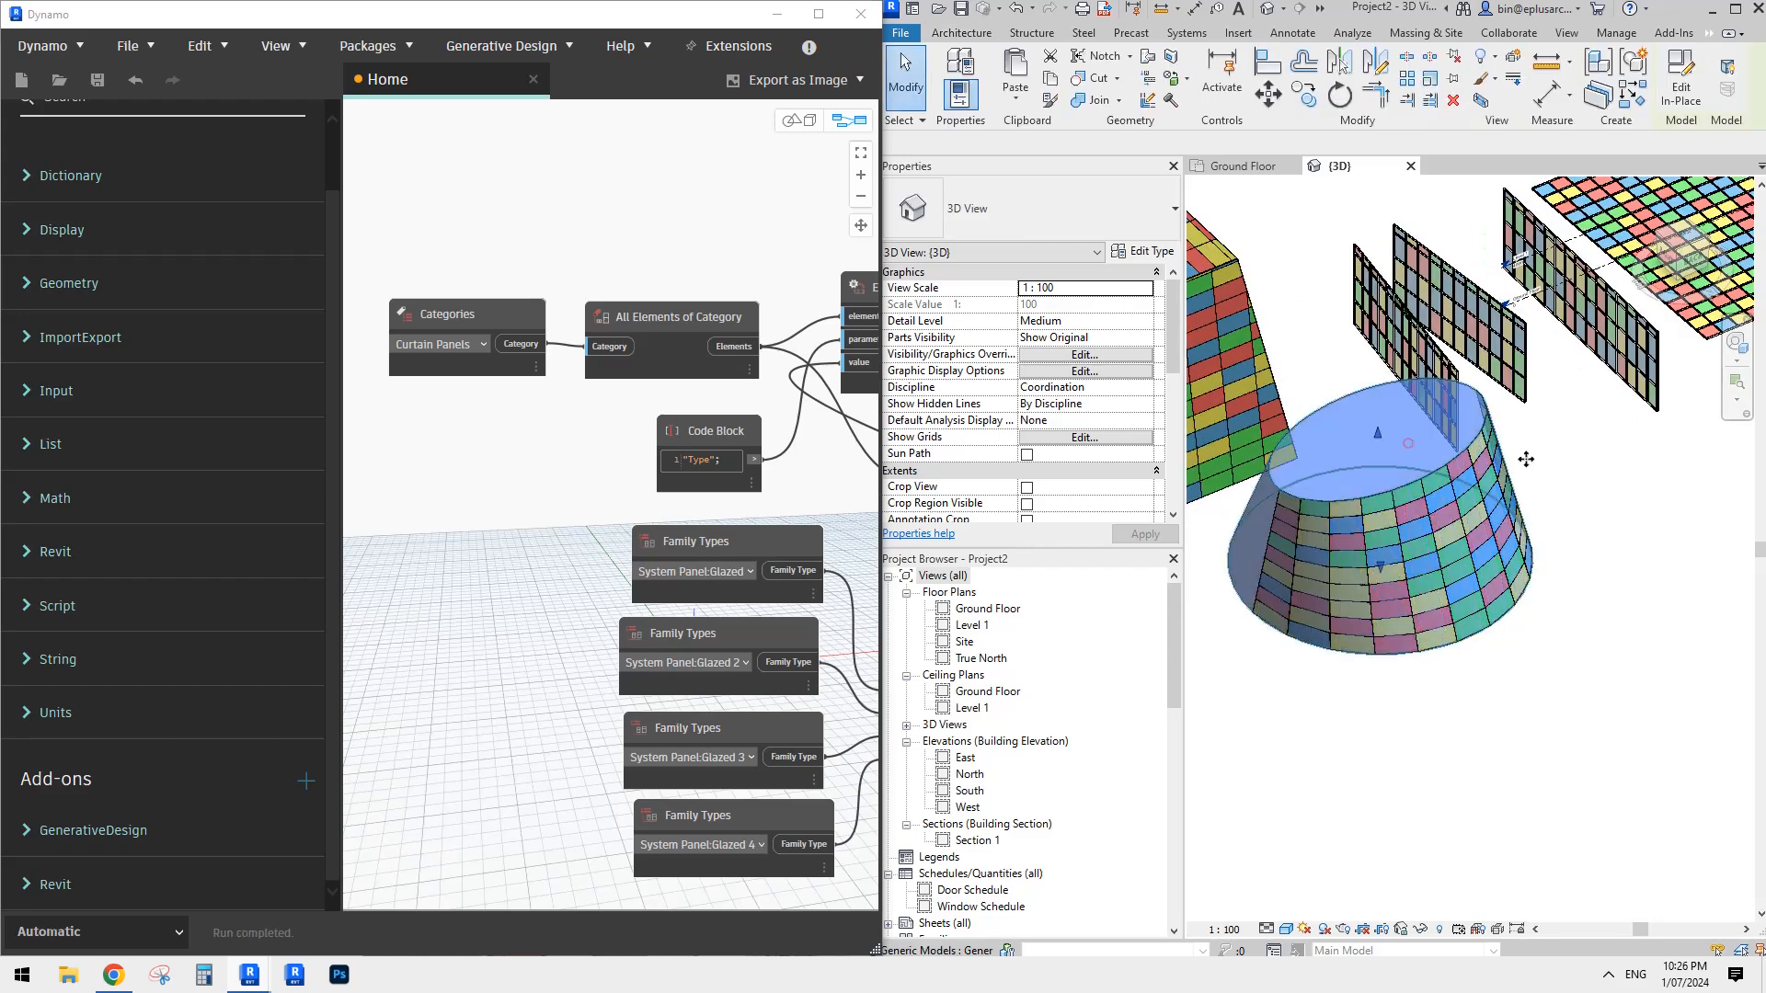
middle_click_drag(1526, 457, 1520, 607, "shift")
key("h")
key("h")
middle_click_drag(1425, 490, 1509, 530)
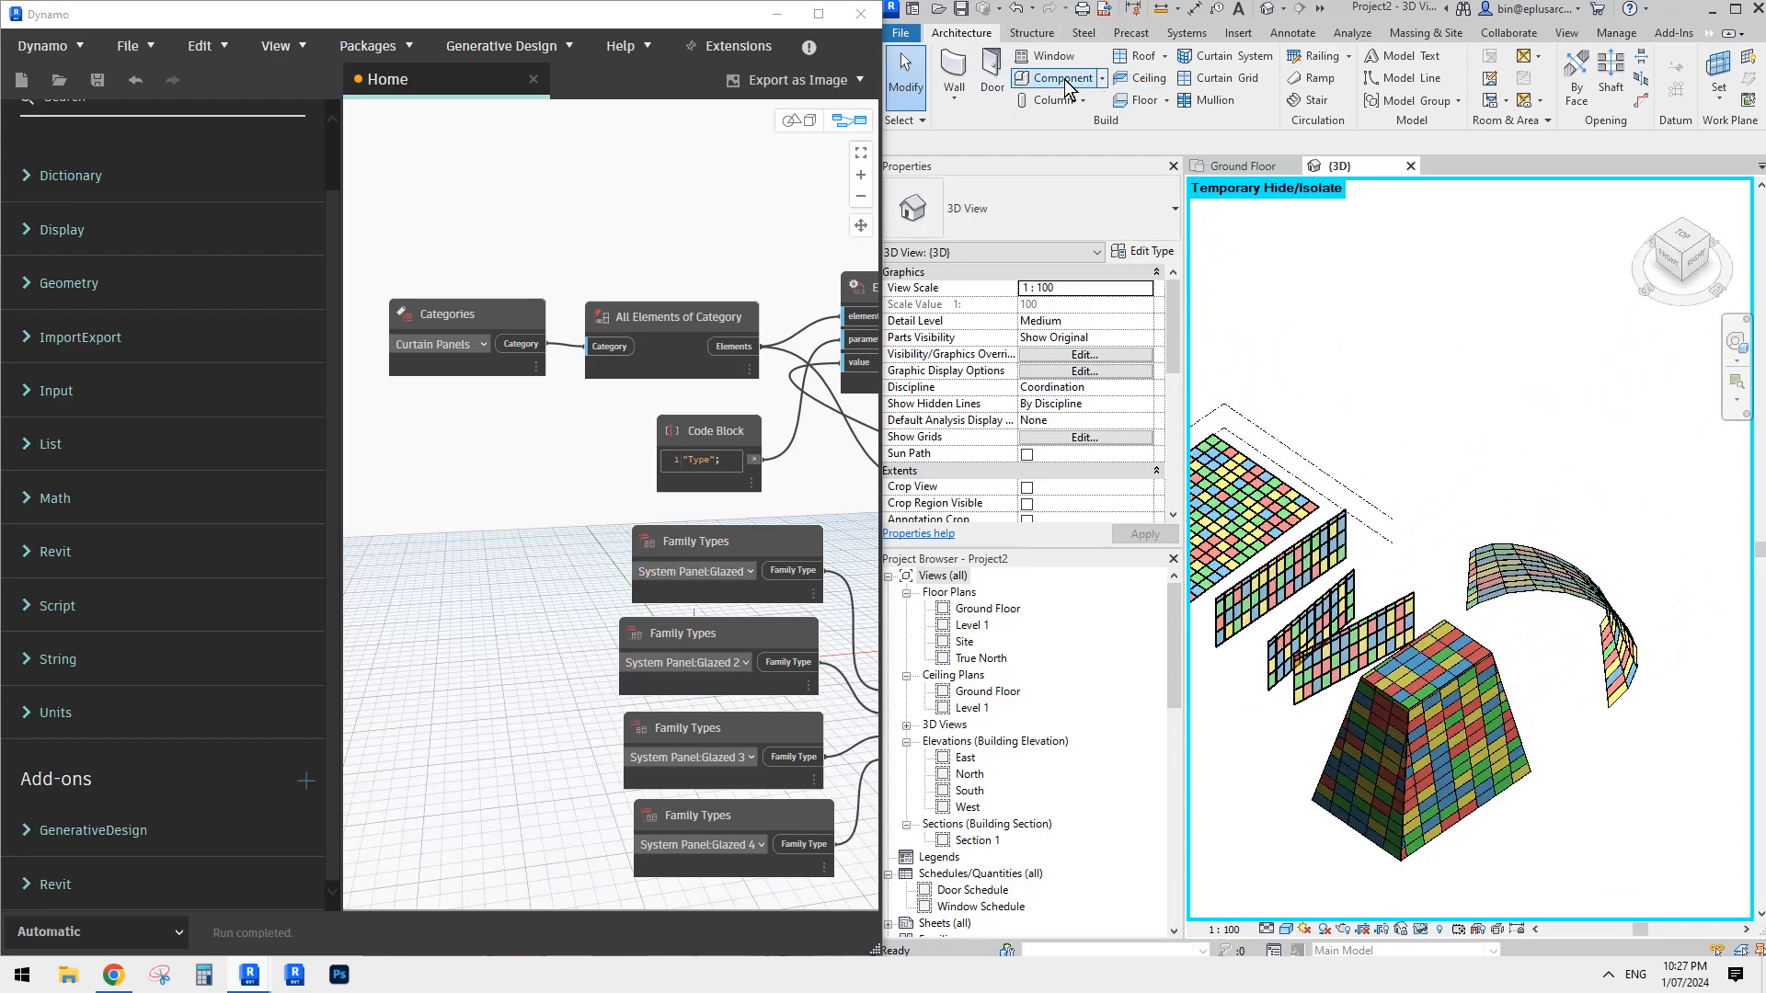
- Start a new in-place model in the Mass category, accepting the suggested name
left_click(1102, 78)
left_click(1122, 172)
left_click(558, 407)
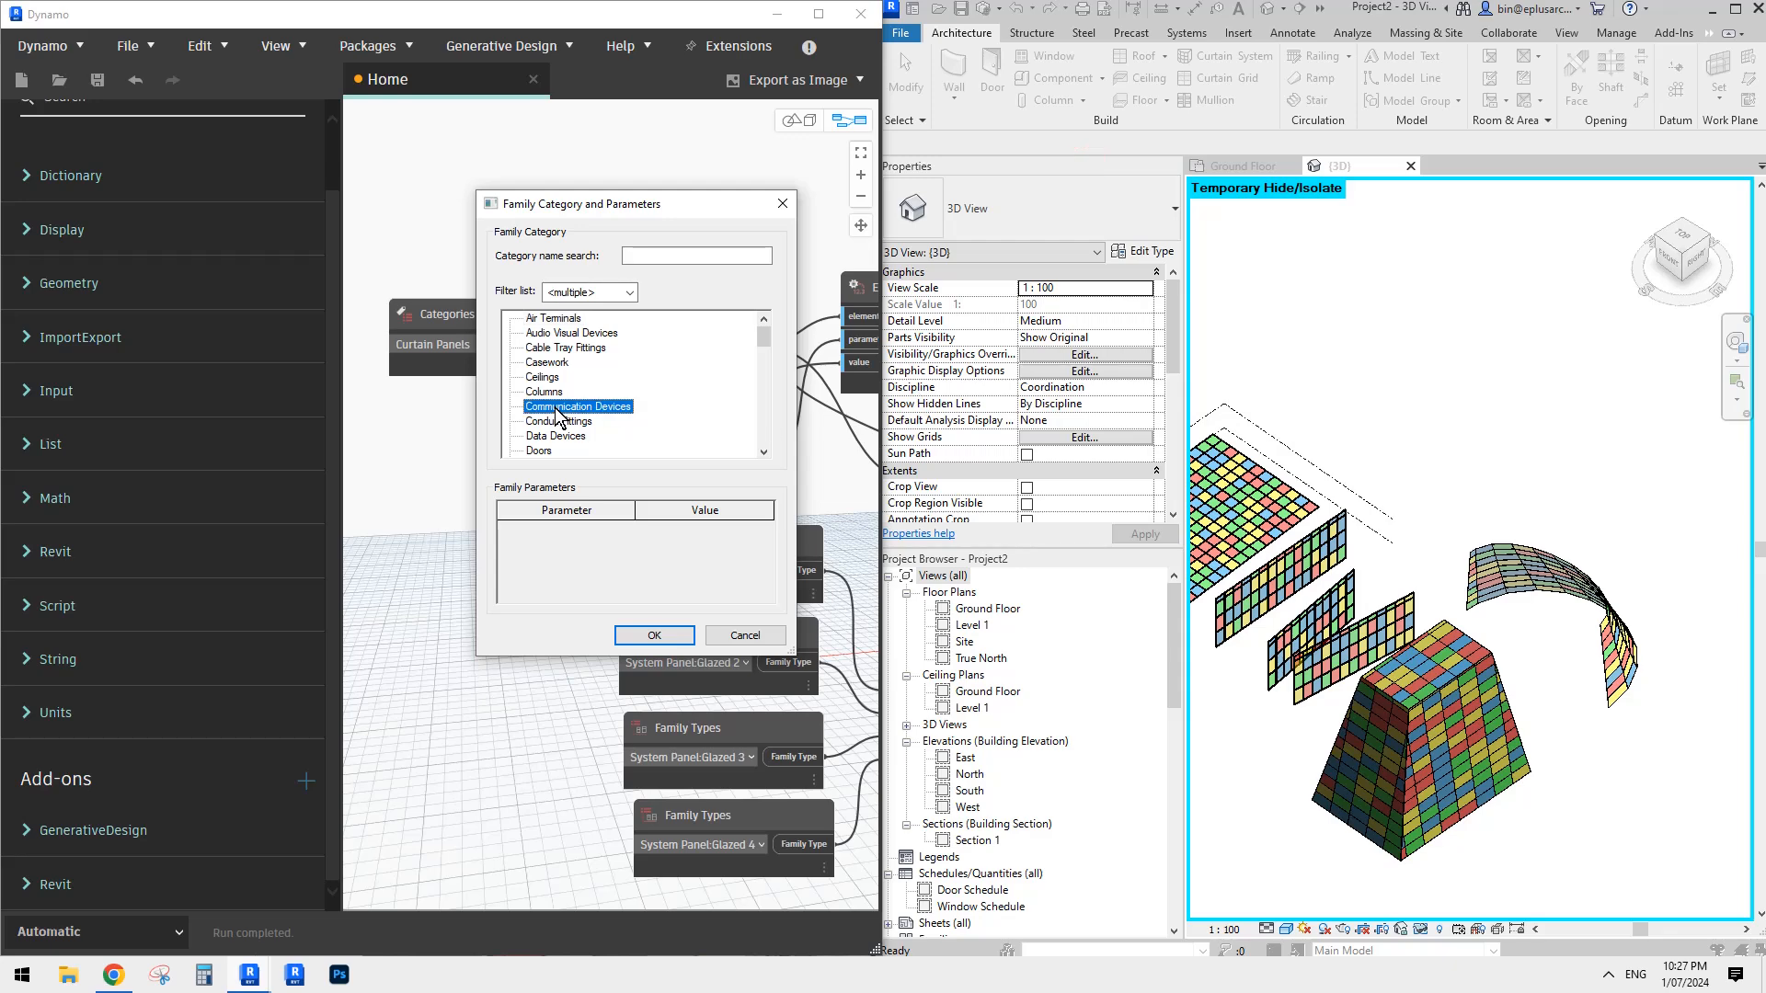
scroll(570, 419, "down", 2)
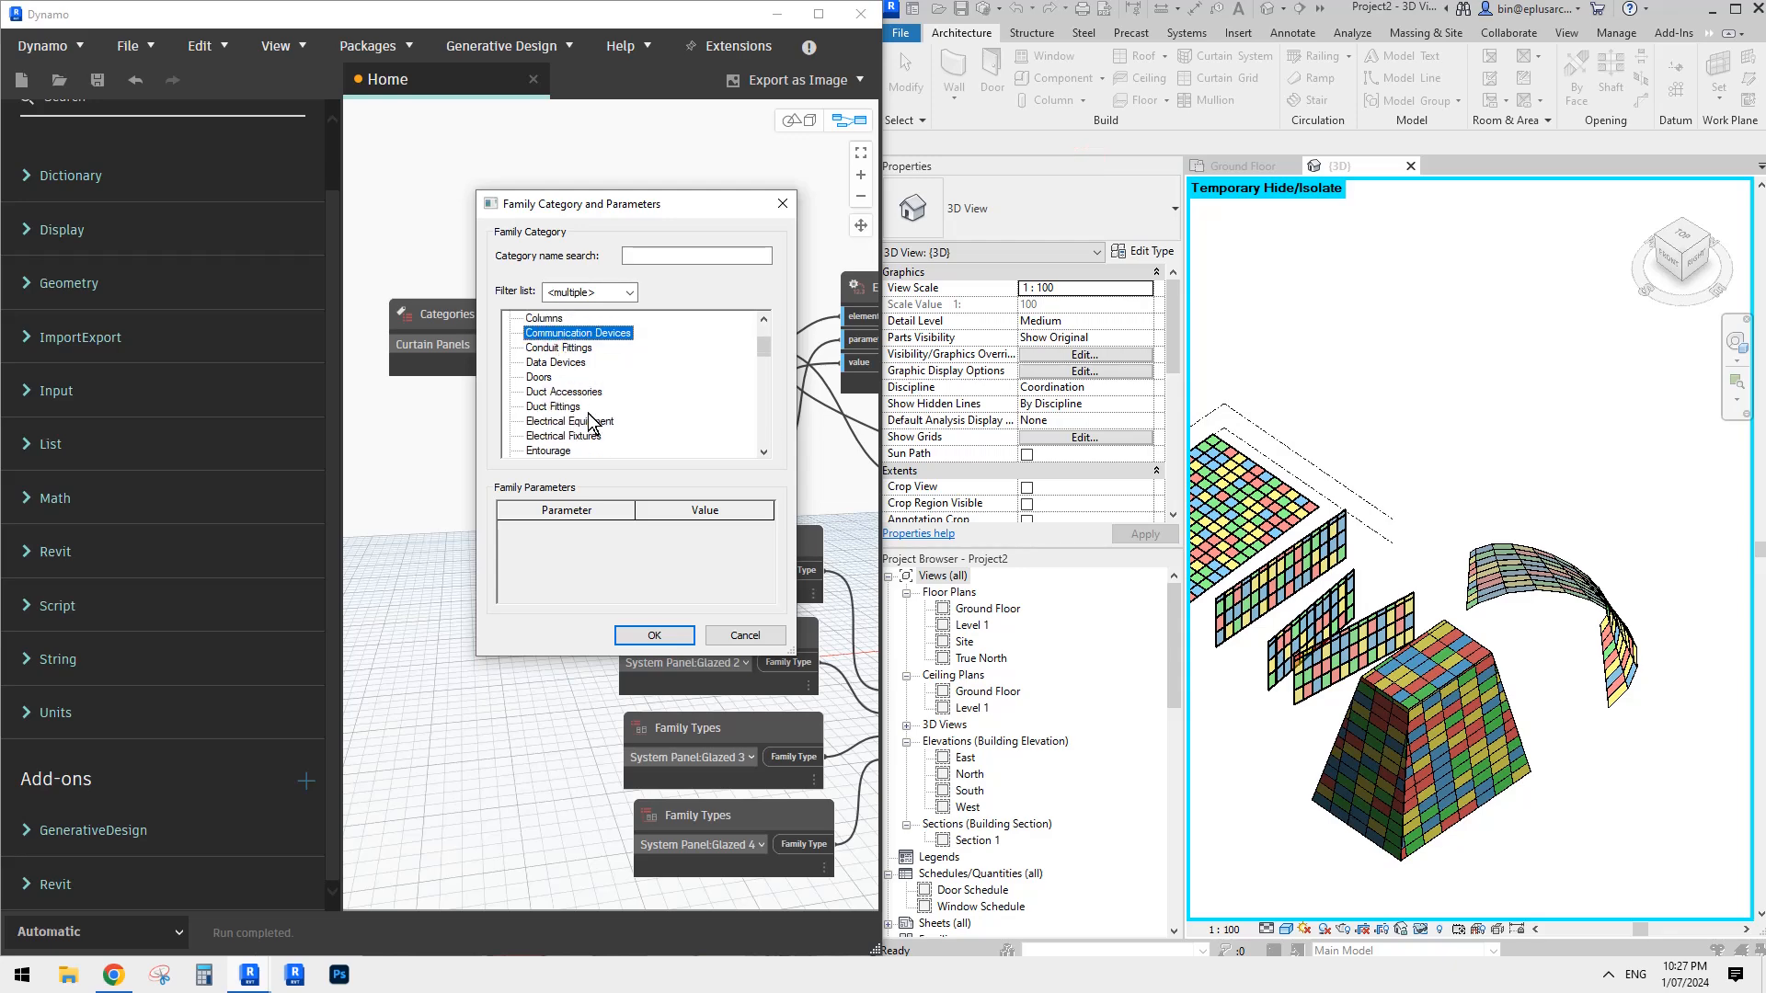
scroll(590, 421, "up", 1)
key("m")
left_click(654, 635)
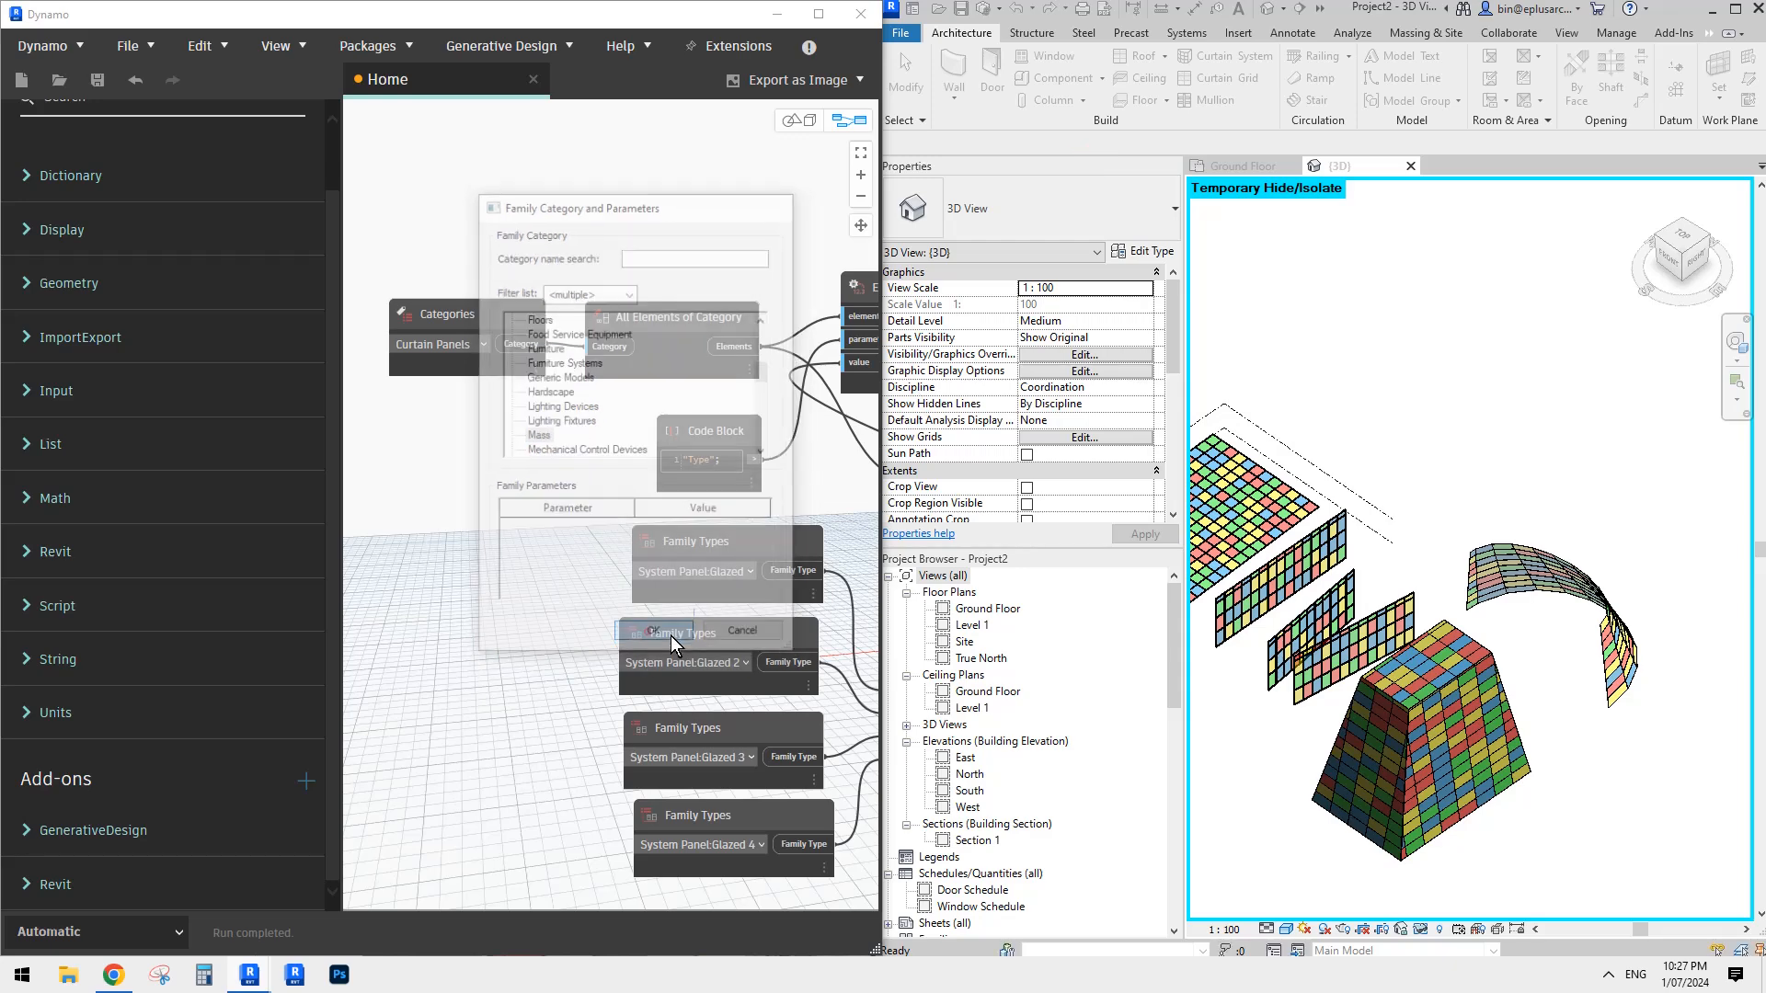
key("Return")
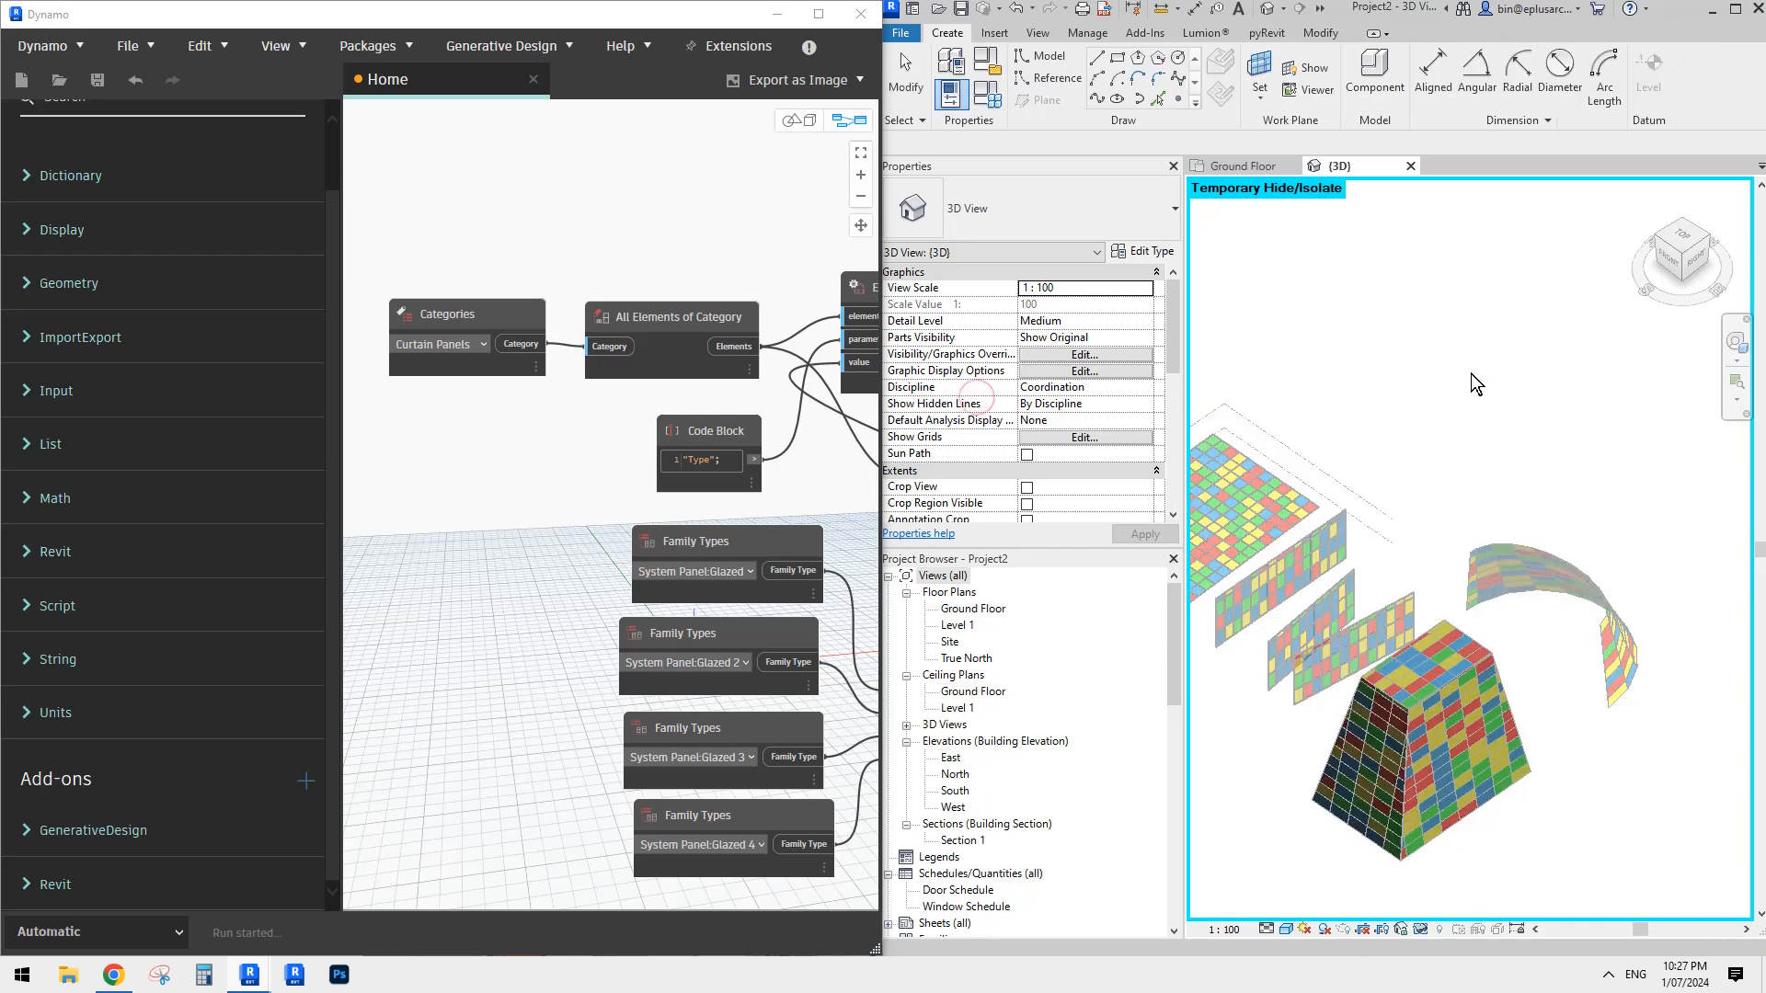
- Draw a reference spline through three points on the Ground Floor level, in the empty area beyond the canopy
left_click(1046, 81)
left_click(1044, 98)
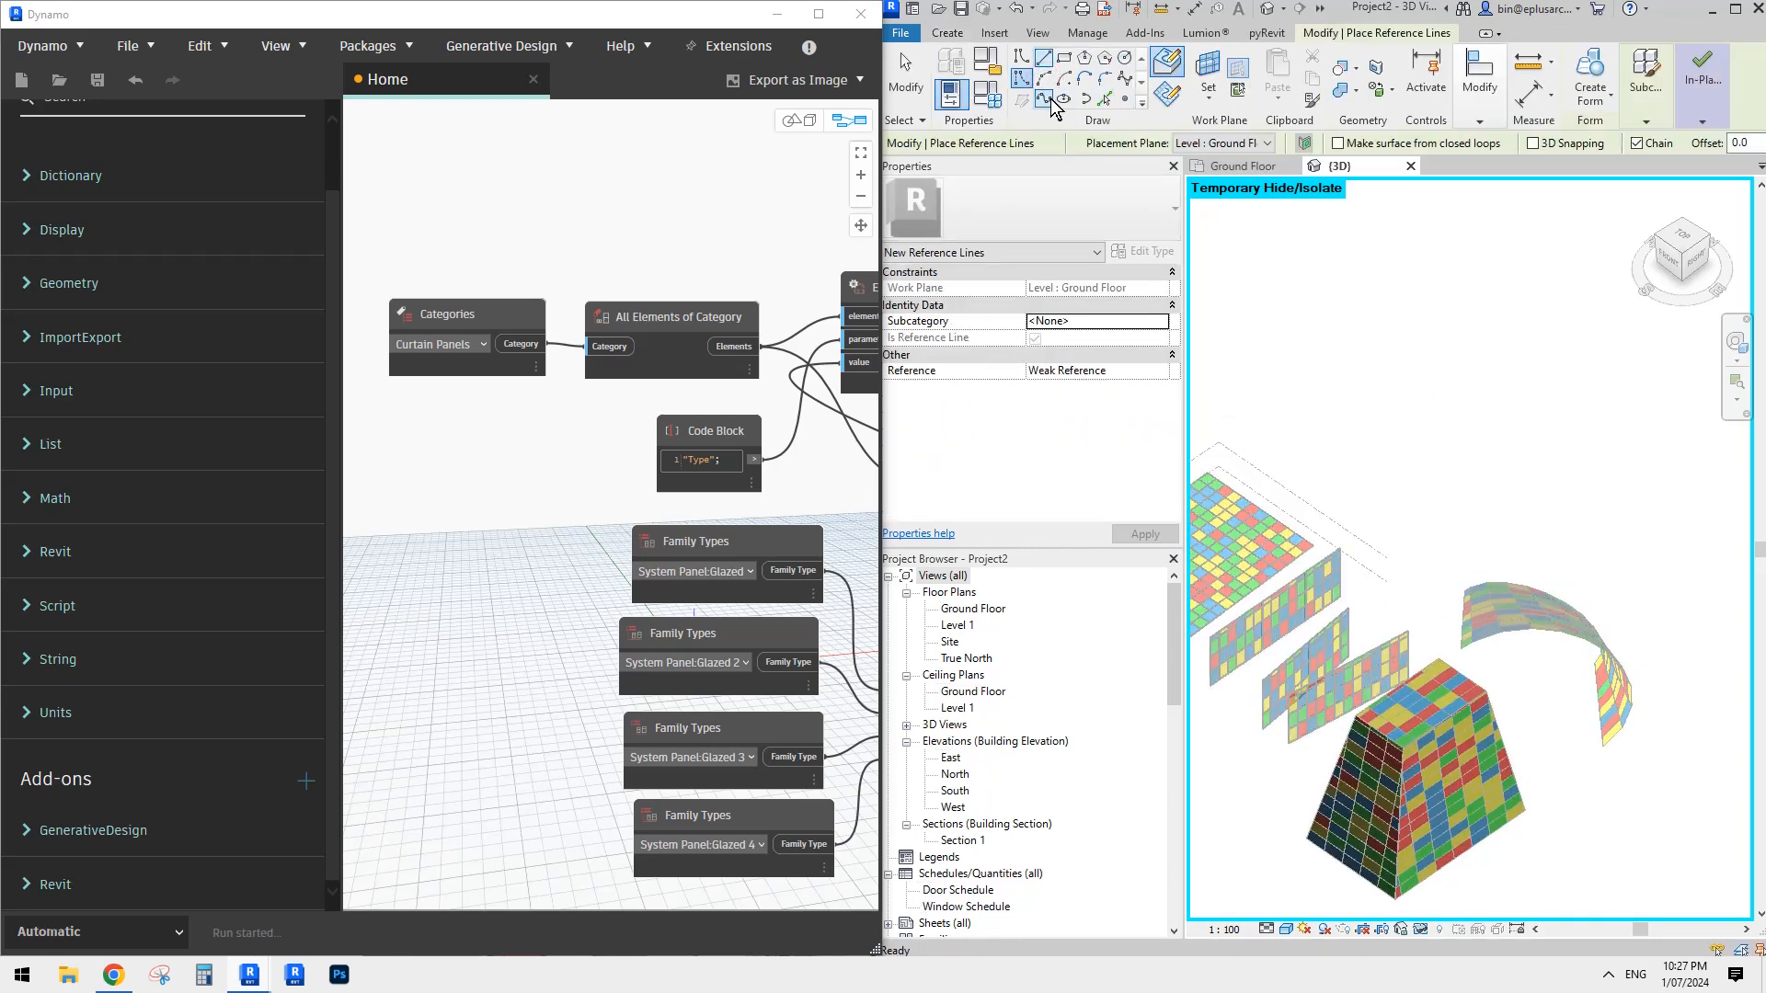
left_click(1345, 447)
left_click(1393, 420)
left_click(1459, 372)
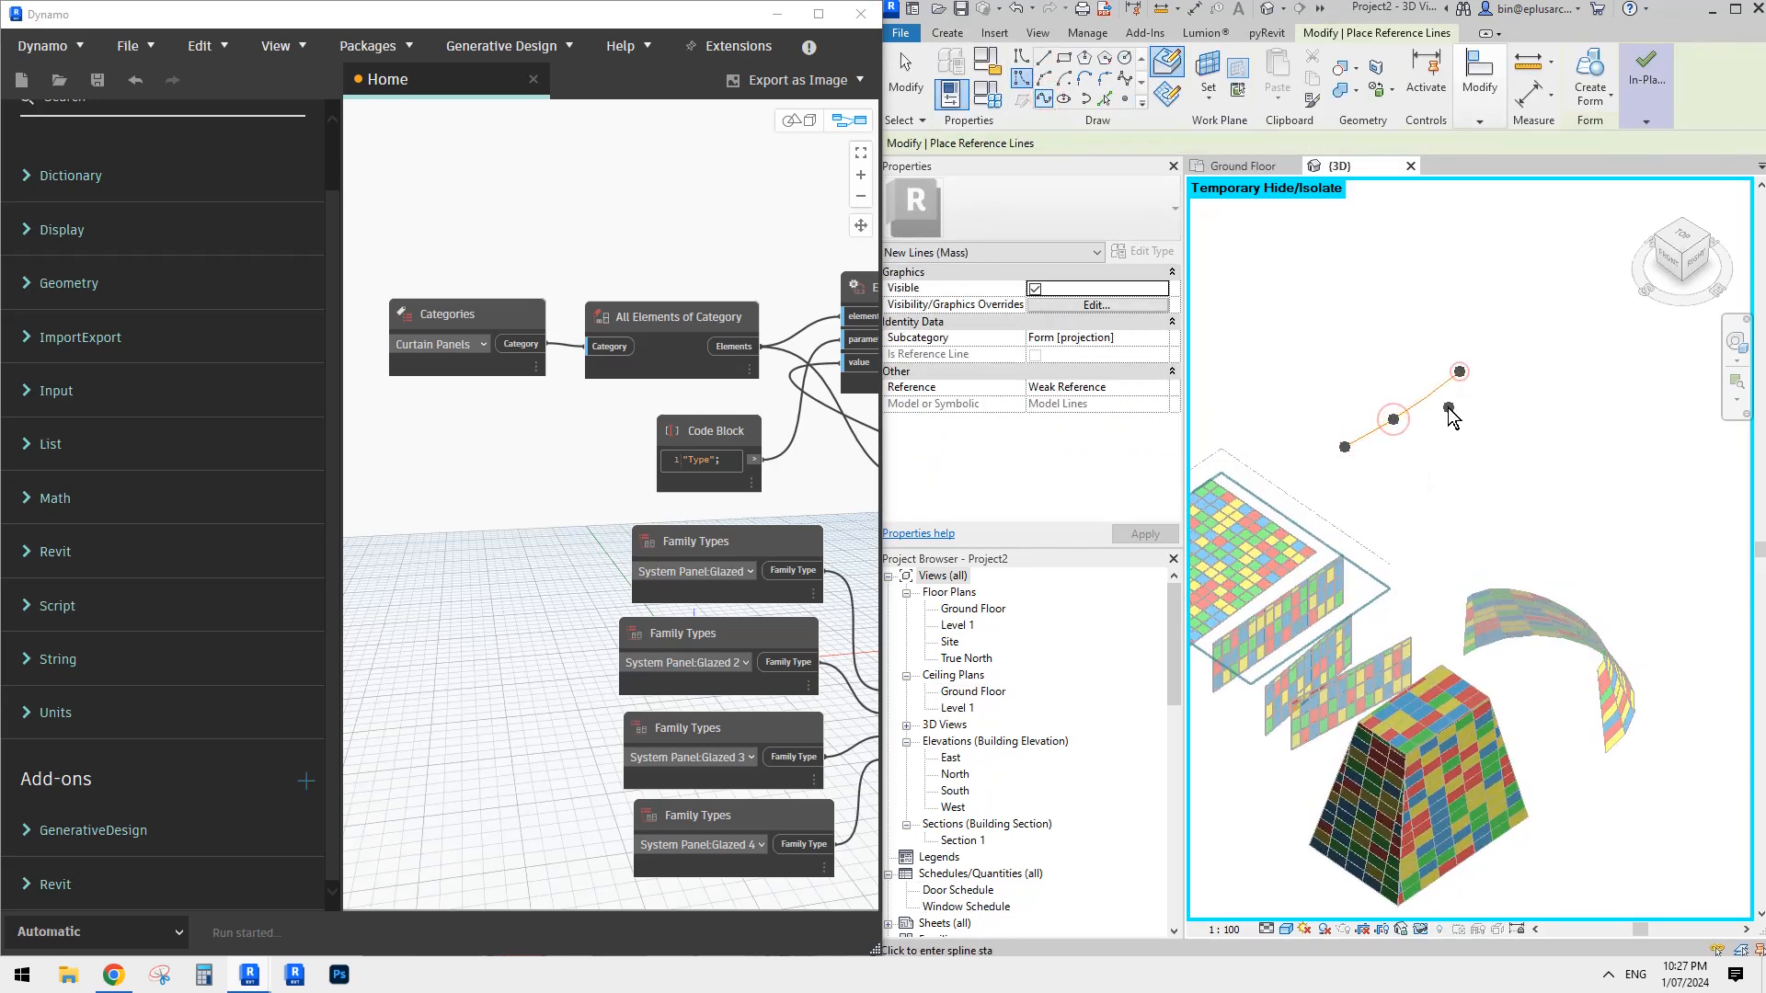
key("Escape")
key("Escape")
- Copy the three-point spline twice to make a row of three roughly parallel splines
left_click(1431, 403)
key("c")
key("o")
left_click(1429, 402)
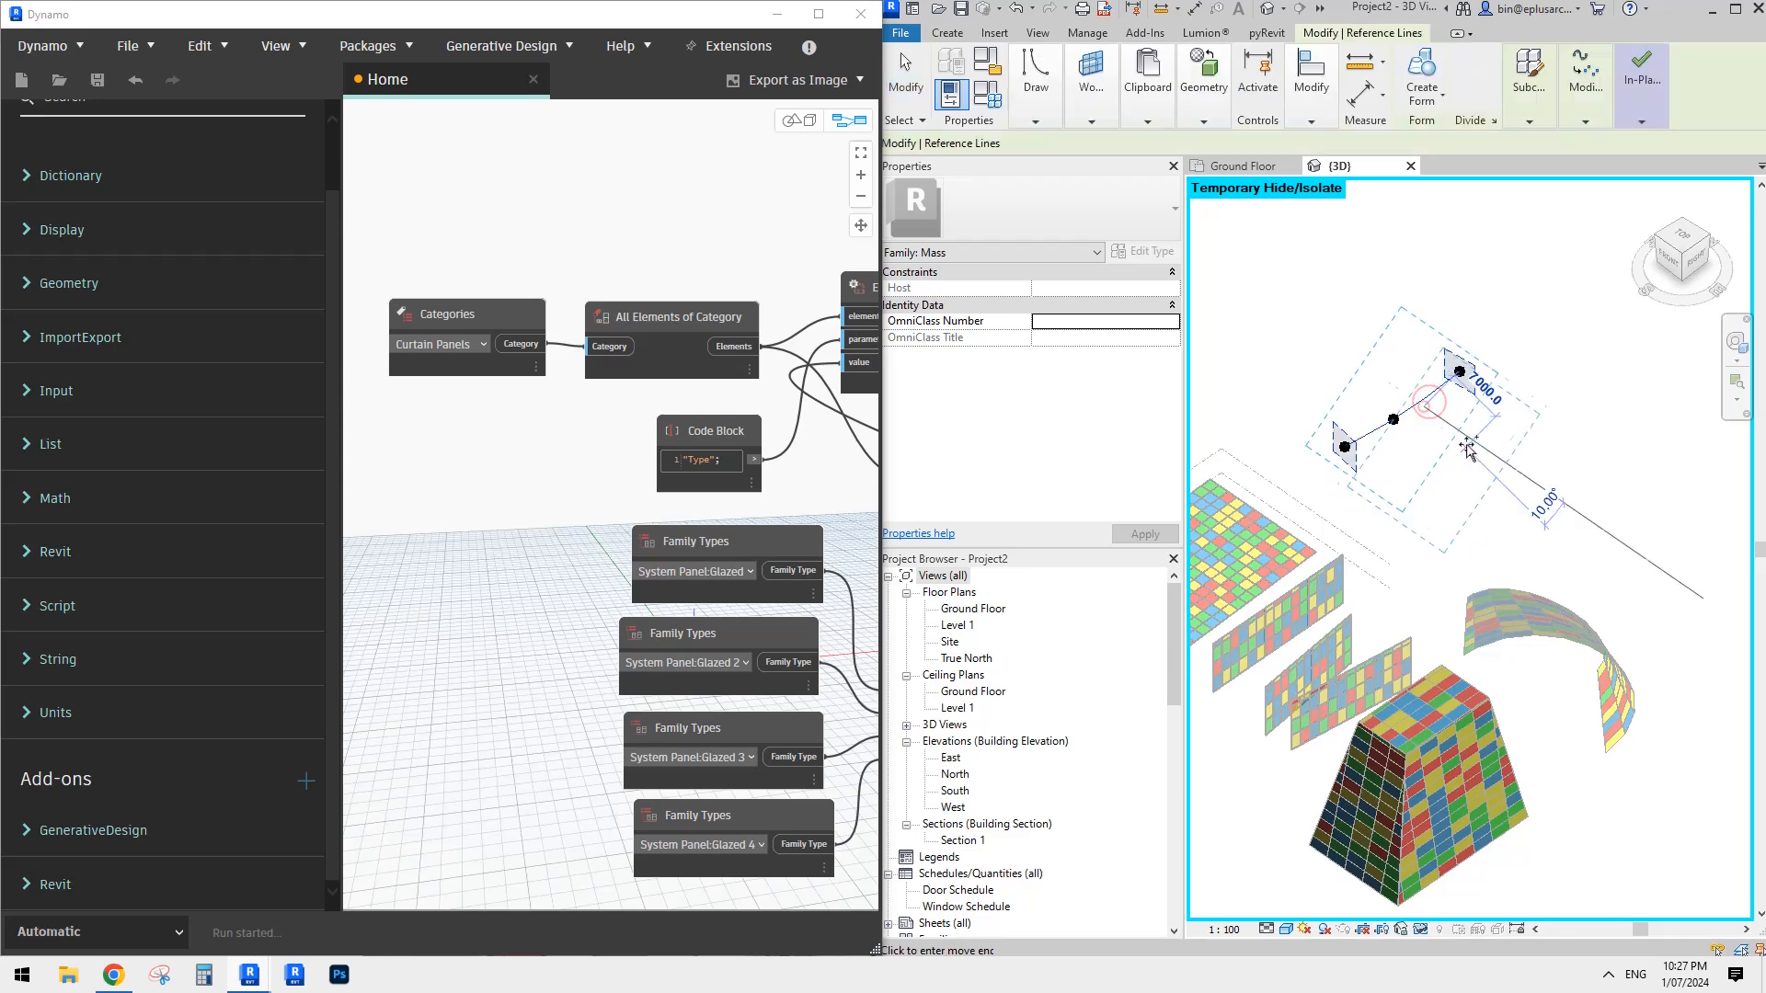
left_click(1466, 444)
left_click(1523, 480)
key("Escape")
key("Escape")
middle_click_drag(1556, 506, 1471, 460, "shift")
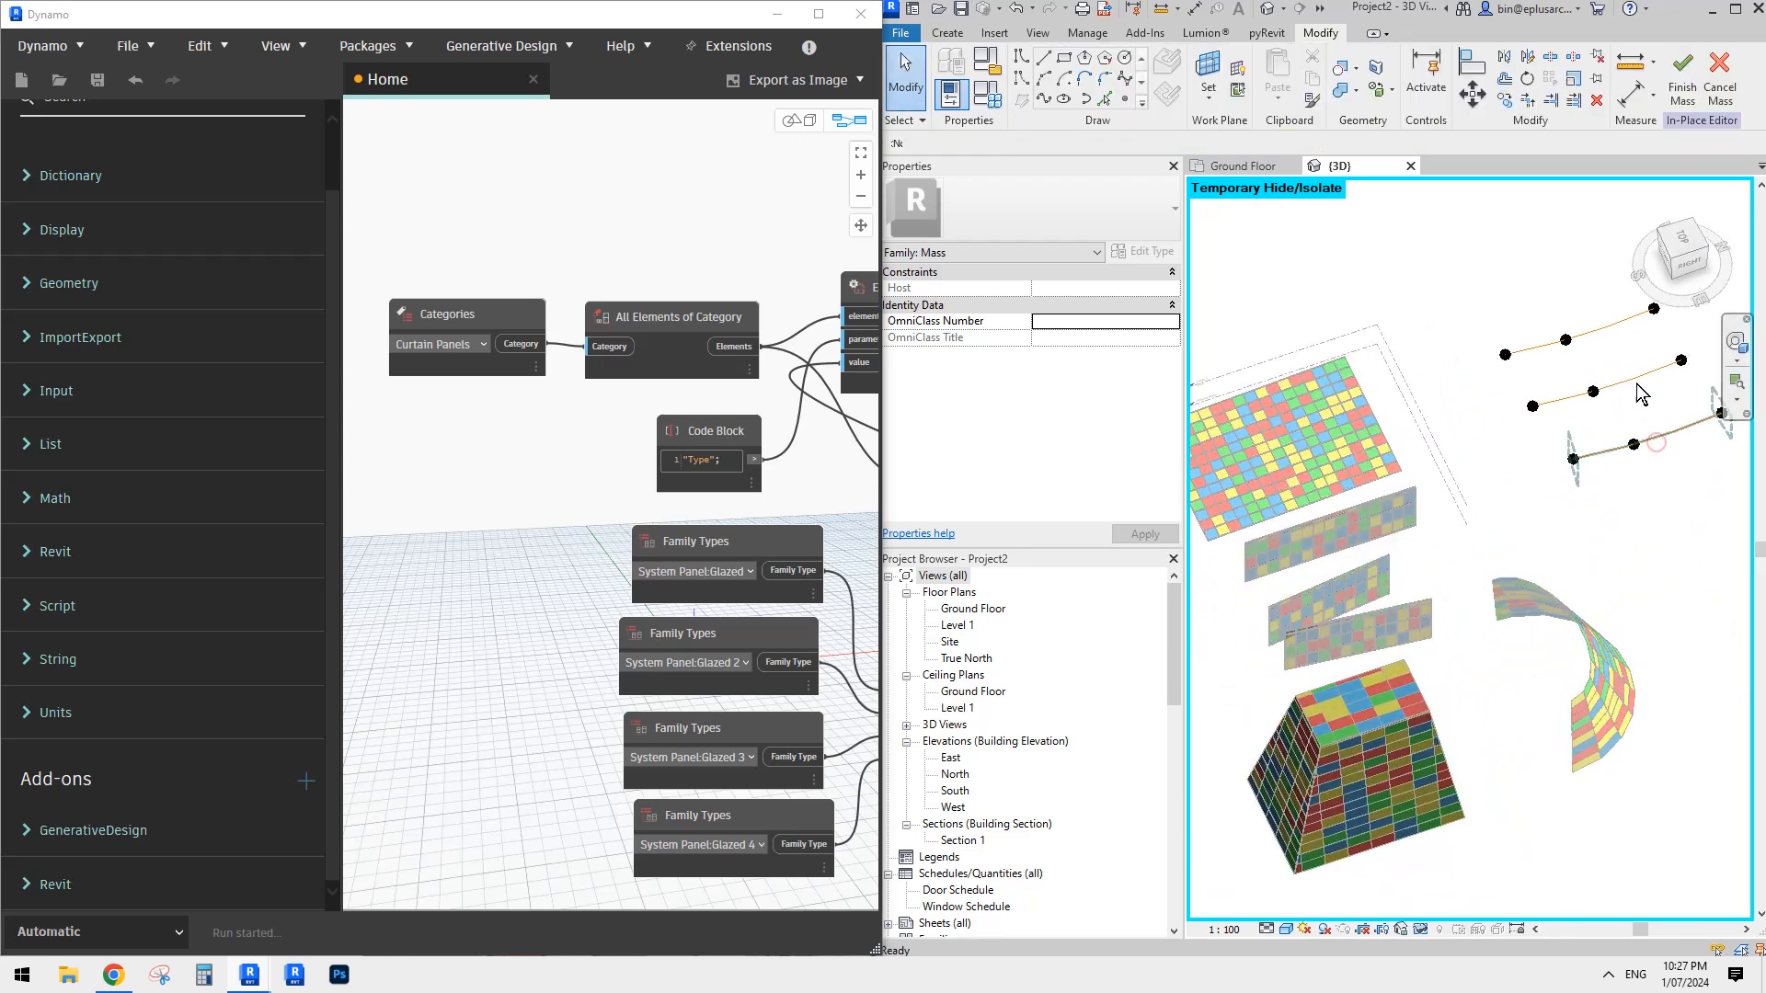
- Delete all three reference splines from the in-place mass
key("d")
key("e")
left_click(1628, 379)
key("d")
key("e")
left_click(1611, 326)
key("d")
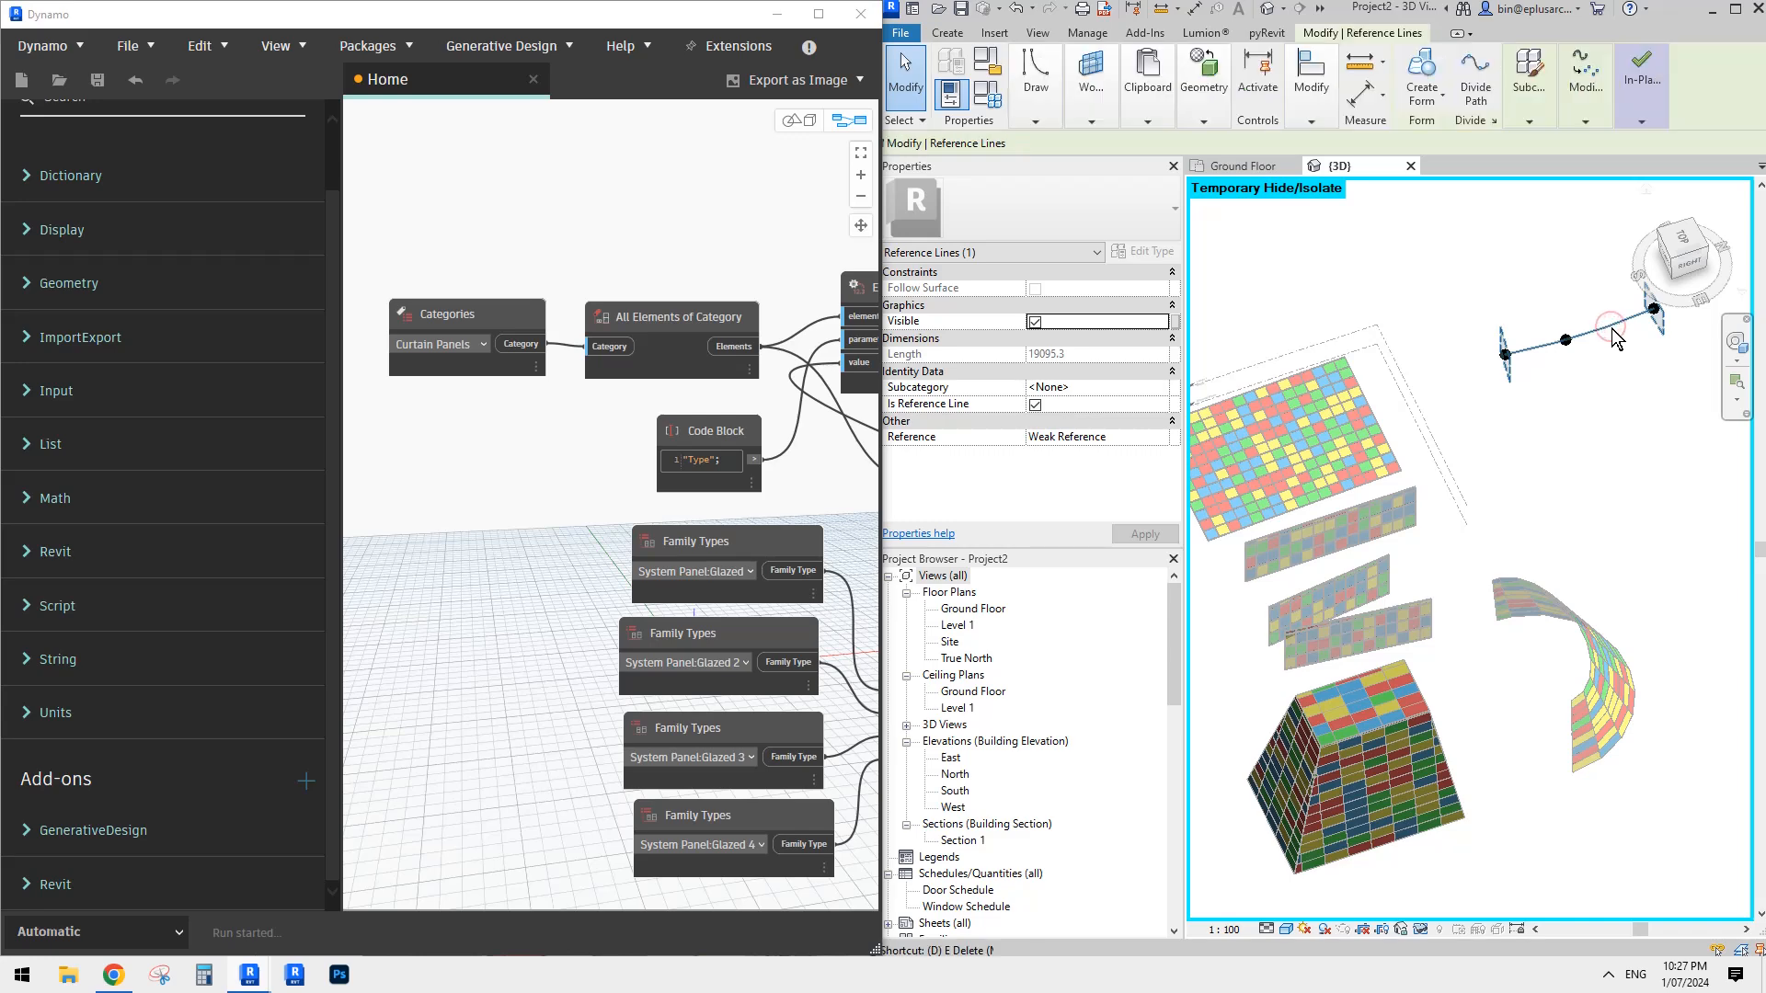
key("e")
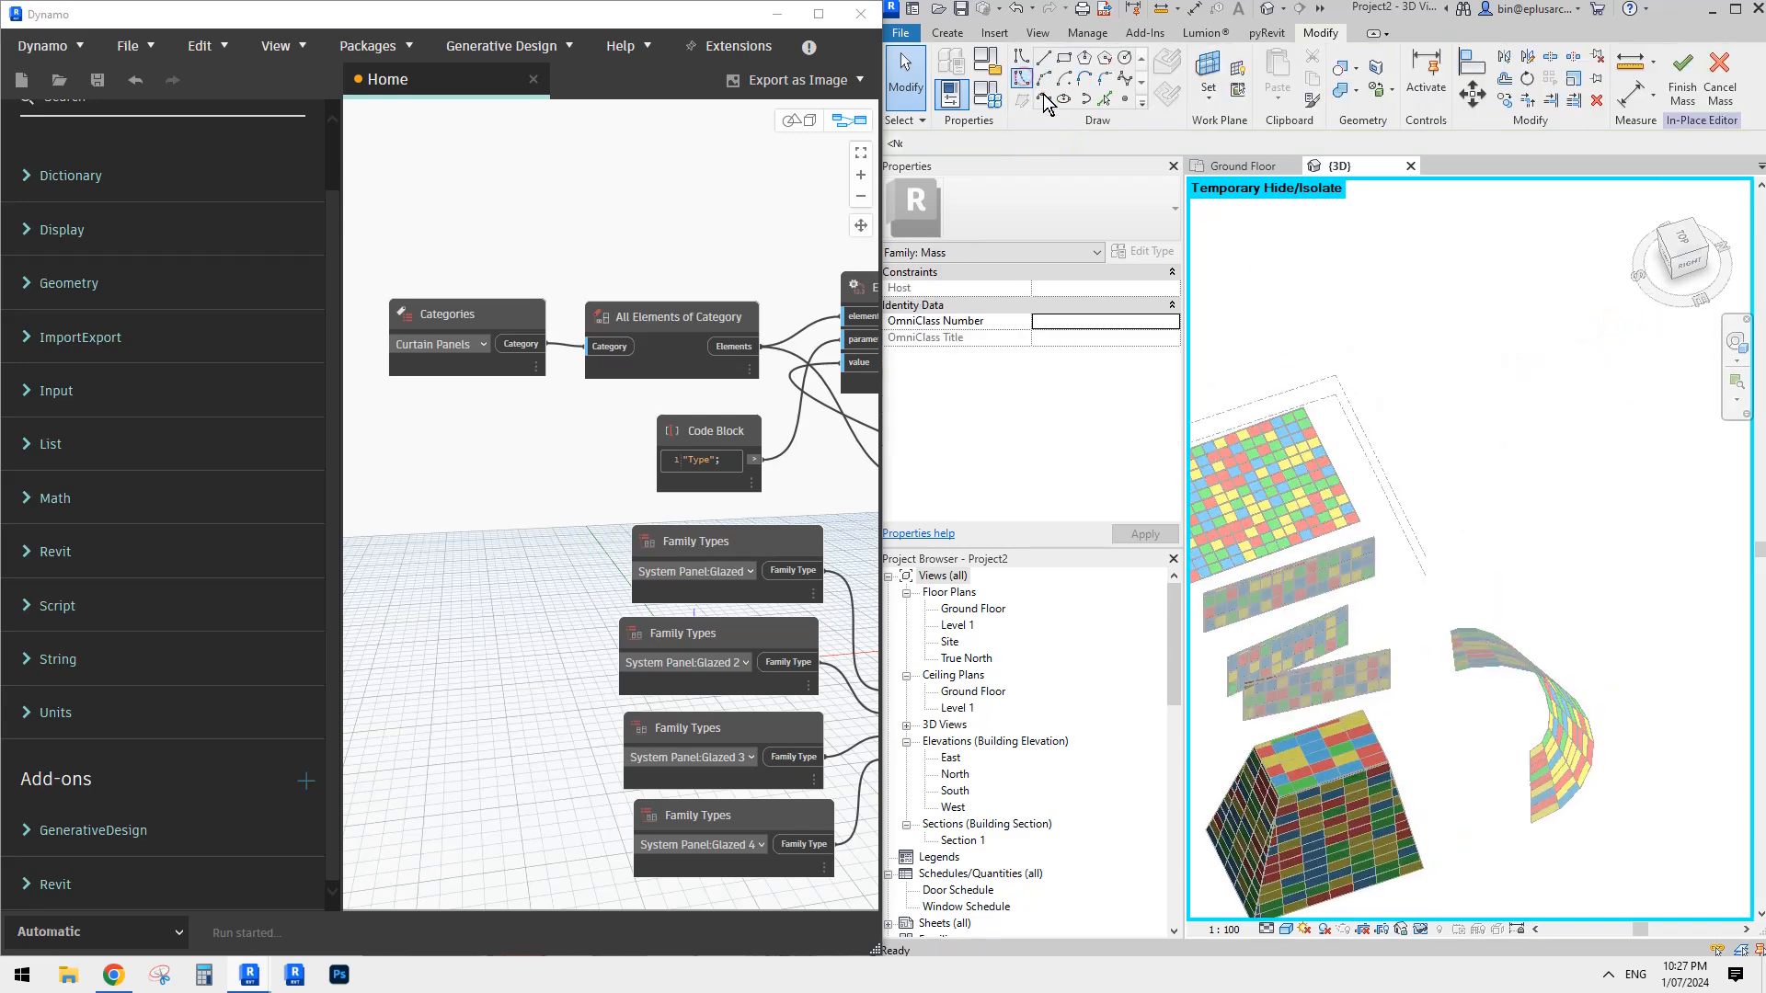
- Draw a three-point reference spline about 18.2 m long on the Ground Floor work plane, beside the canopy
left_click(1045, 99)
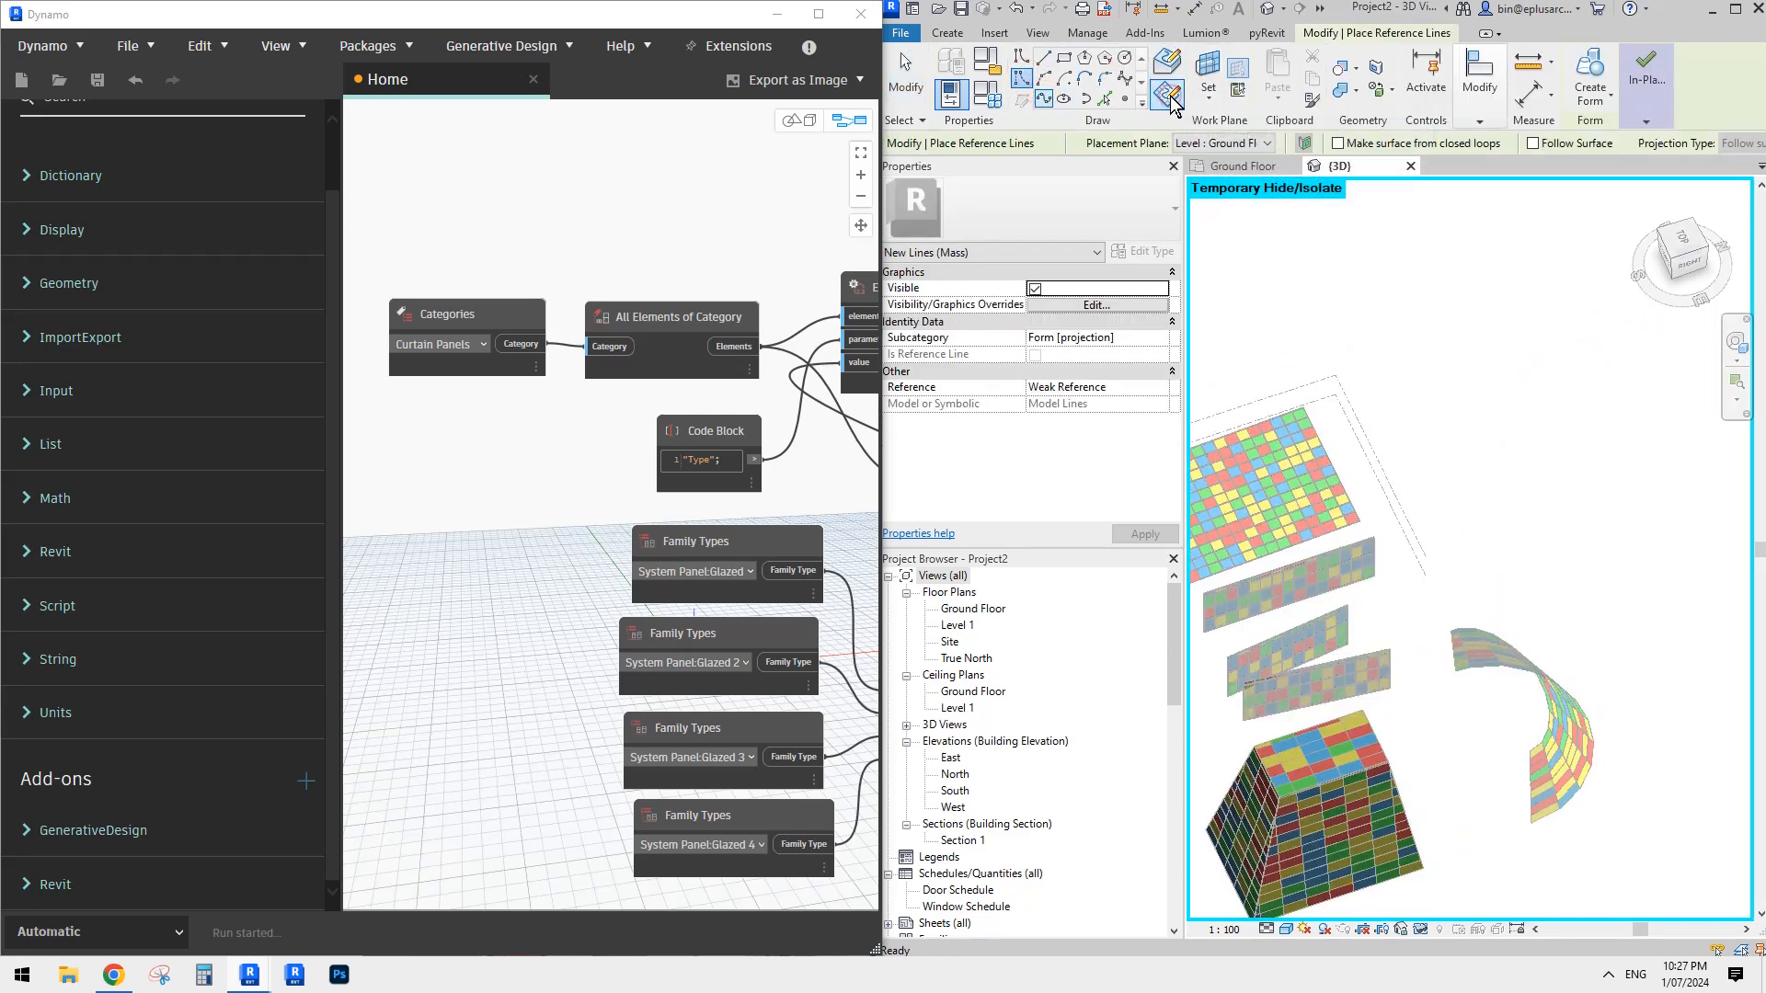
left_click(1168, 95)
left_click(1465, 433)
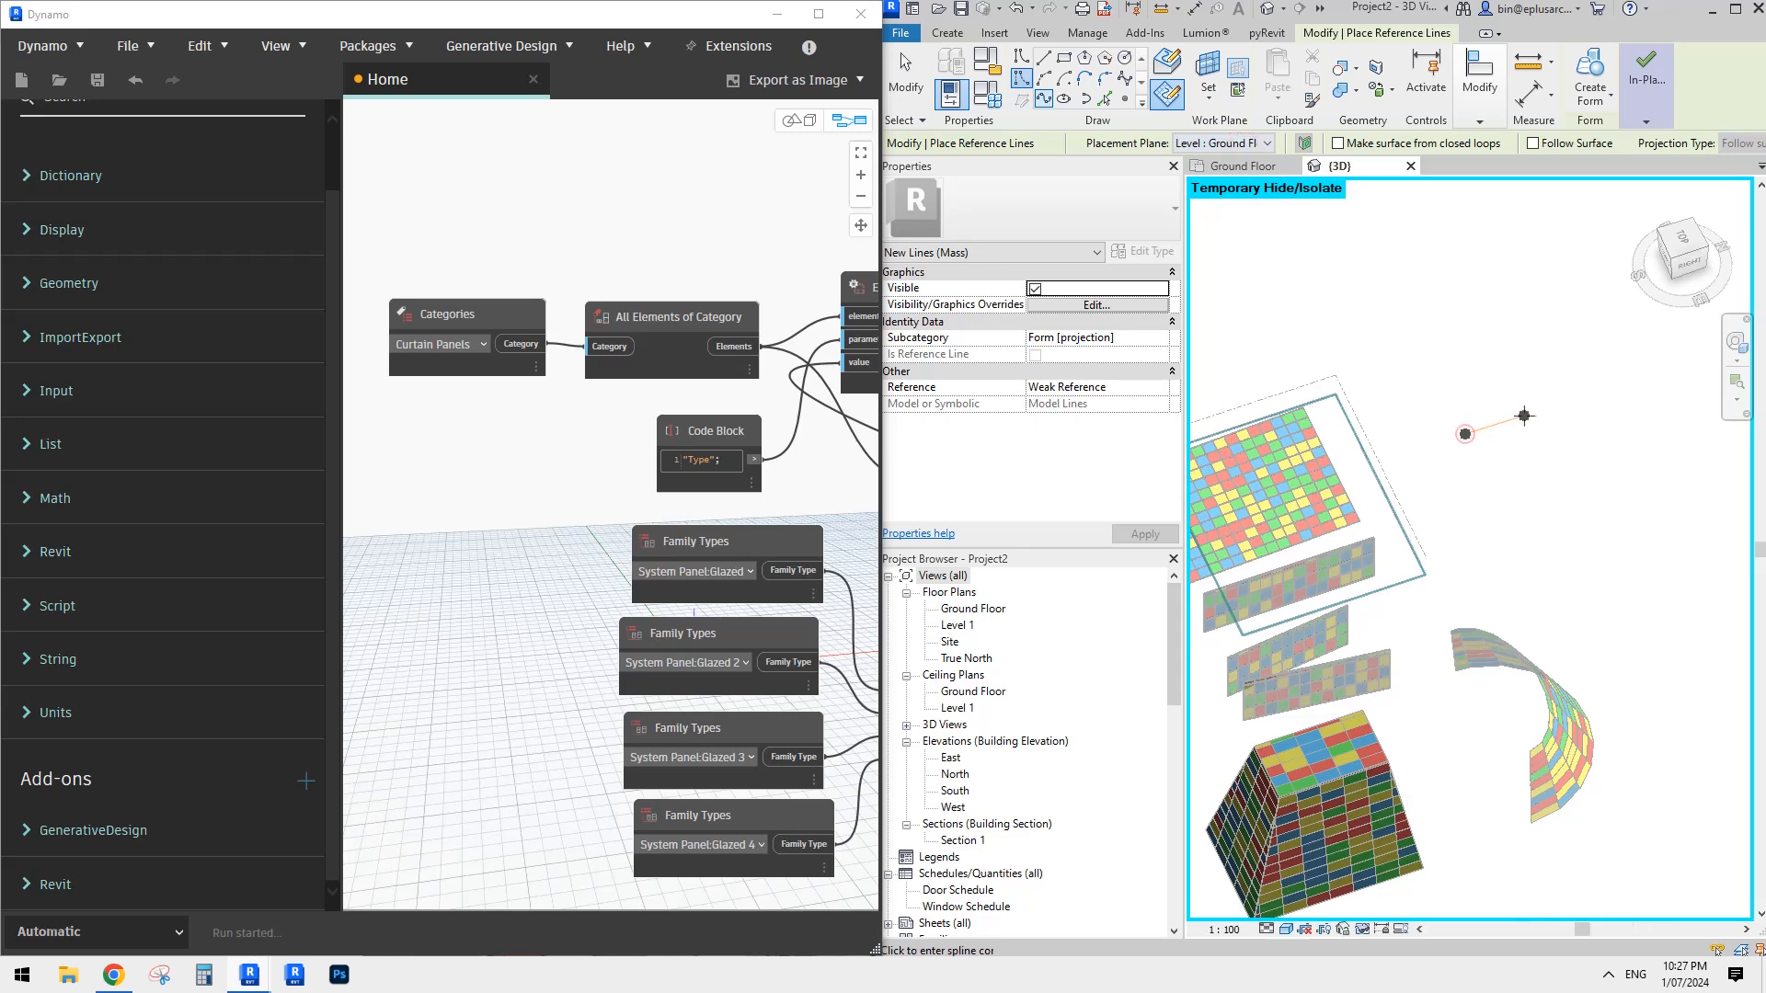
left_click(1524, 415)
left_click(1608, 389)
key("Escape")
key("Escape")
middle_click_drag(1567, 403, 1525, 618, "shift")
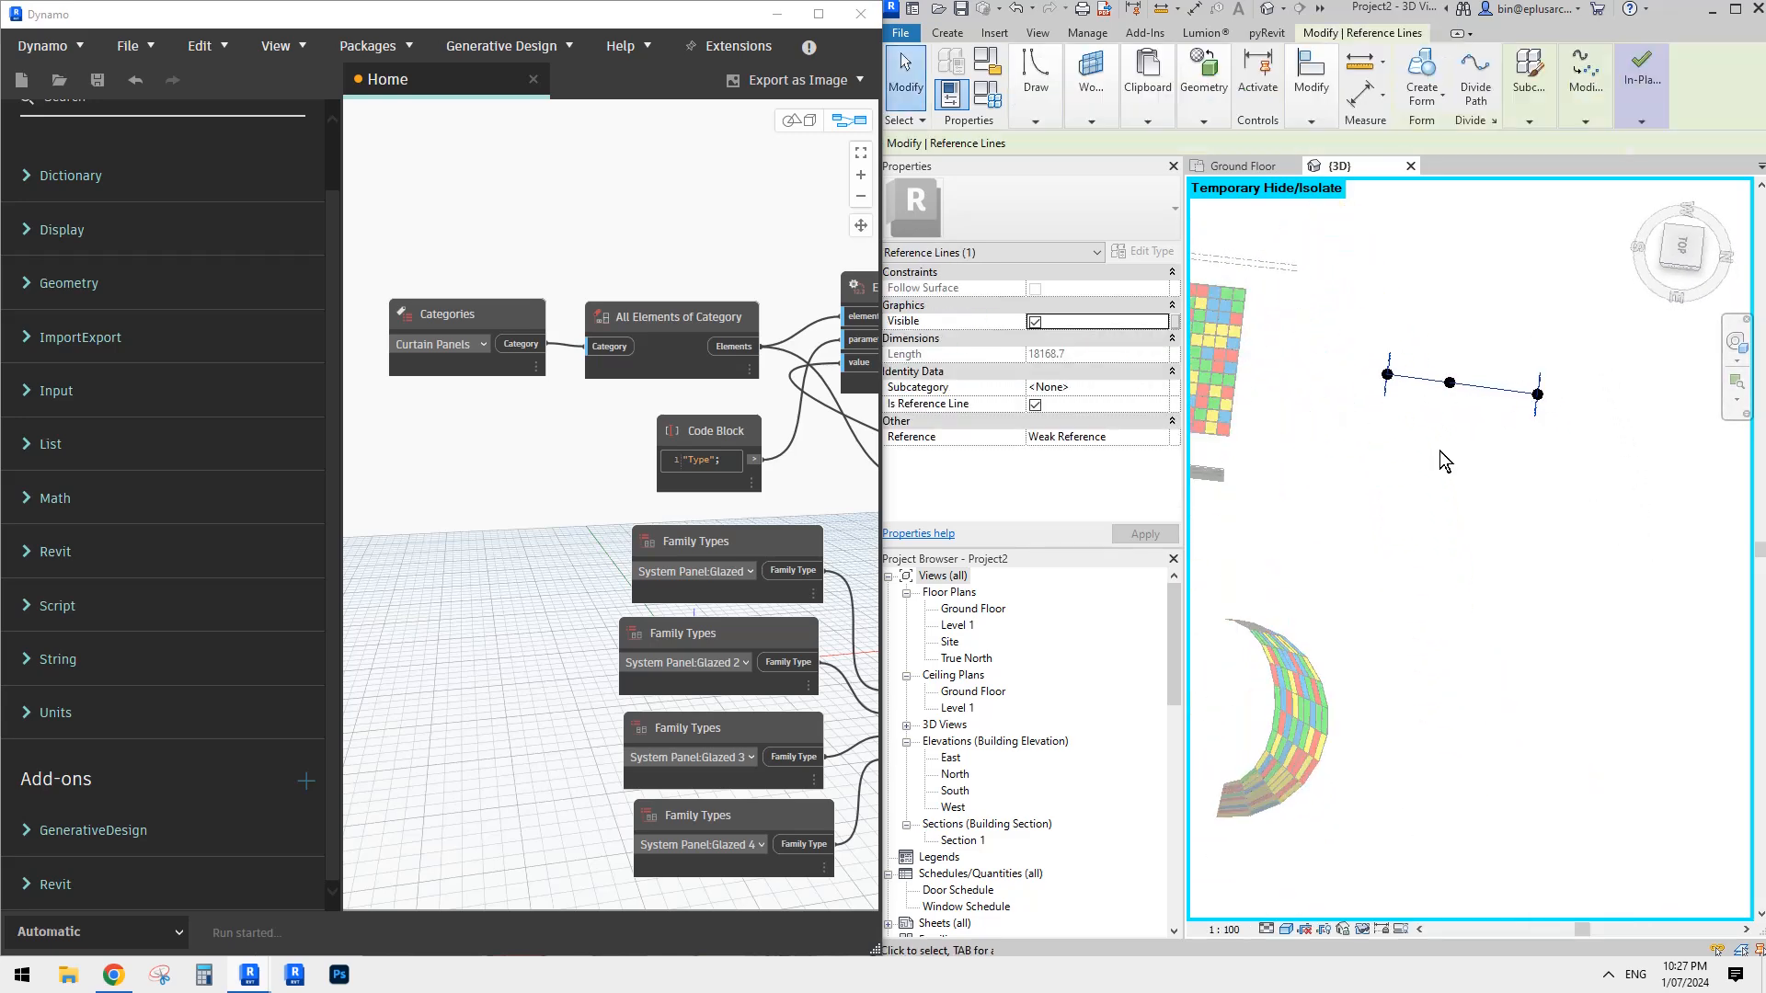
- Copy the spline twice, placing the second copy about 8000 mm beyond the first, and create a surface form from all three splines
middle_click_drag(1451, 400, 1485, 396, "shift")
key("c")
key("o")
left_click(1484, 387)
left_click(1483, 453)
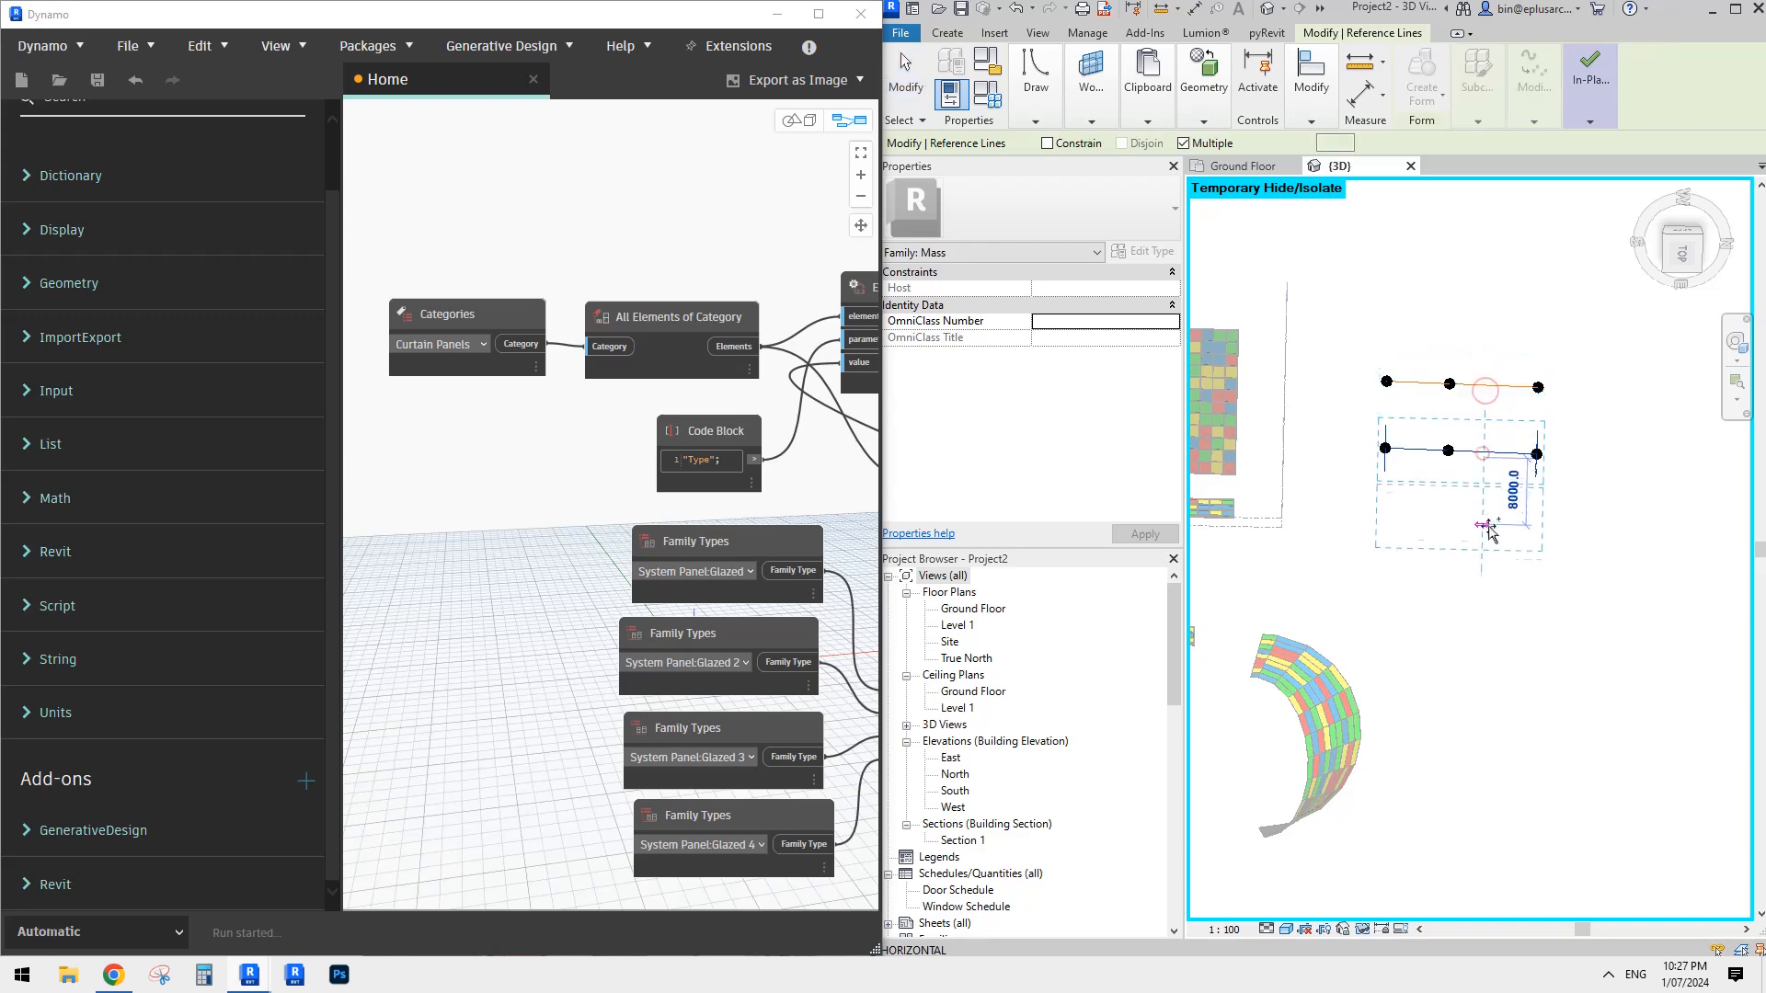
left_click(1489, 529)
key("Escape")
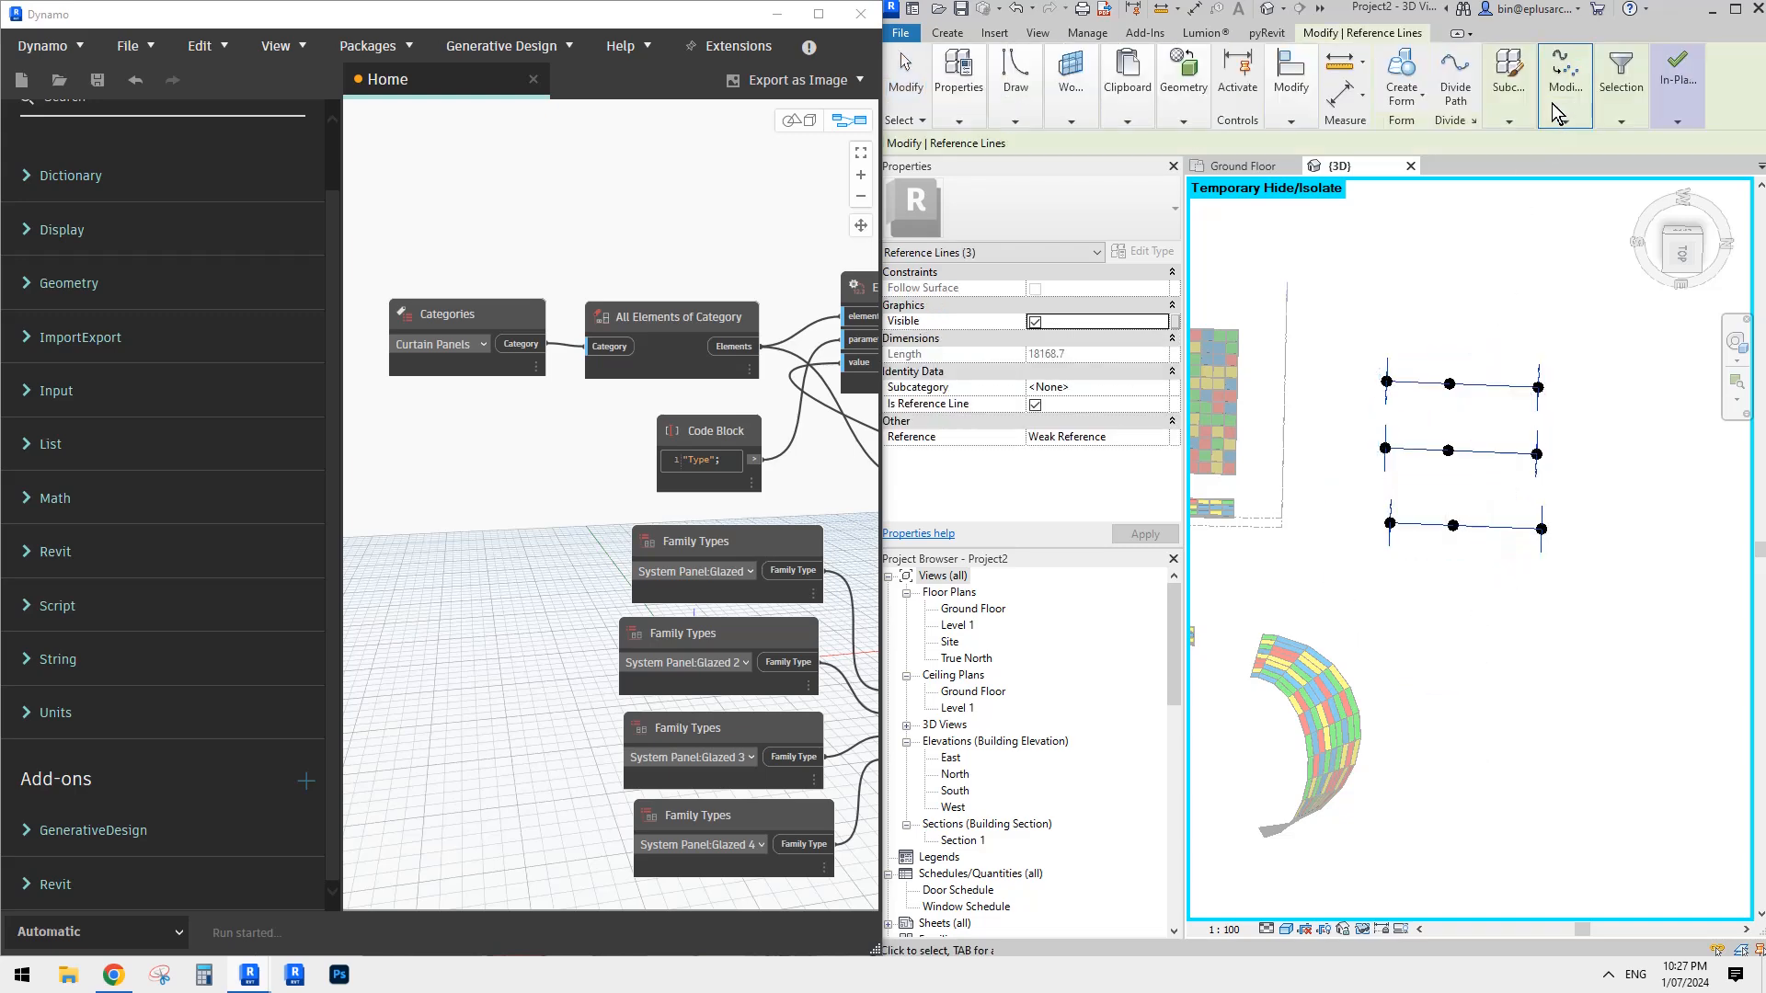
left_click(1414, 95)
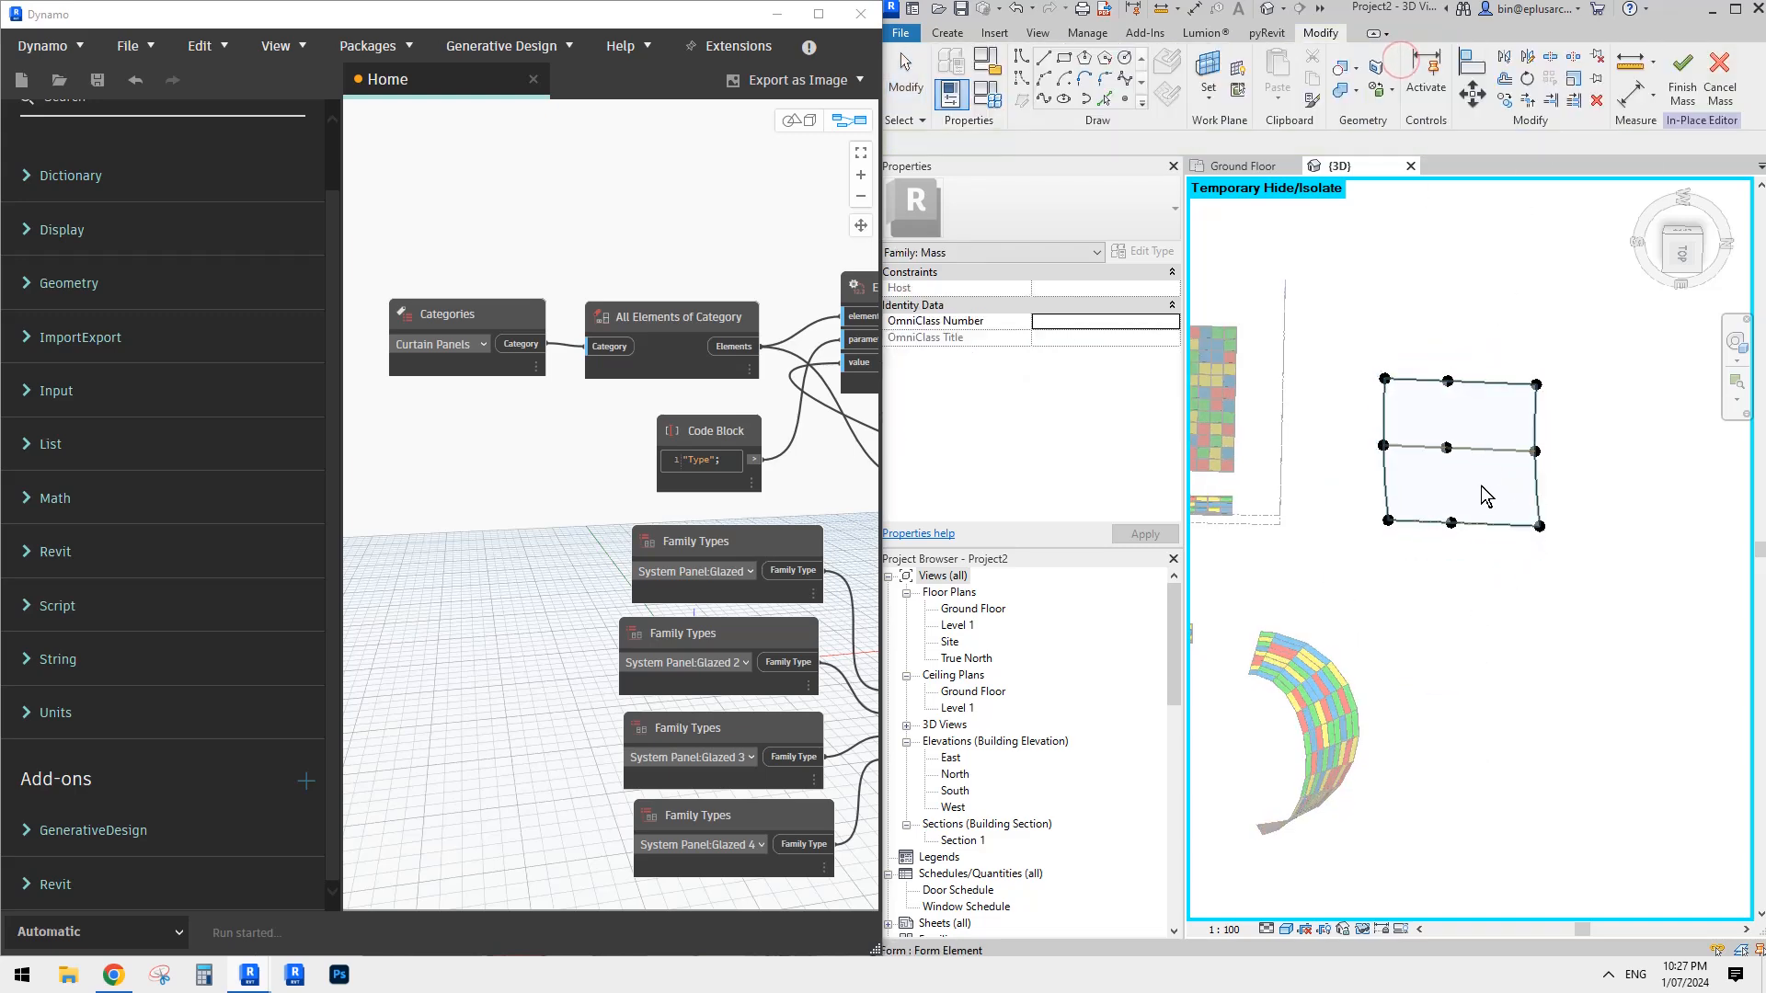
mouse_move(1481, 486)
middle_mouse_down("shift")
mouse_move(1475, 506)
mouse_move(1509, 468)
middle_mouse_up("shift")
- Raise the midpoint of the surface's middle spline by about 7088 mm to arch the form
left_click(1480, 429)
scroll(1480, 428, "up", 2)
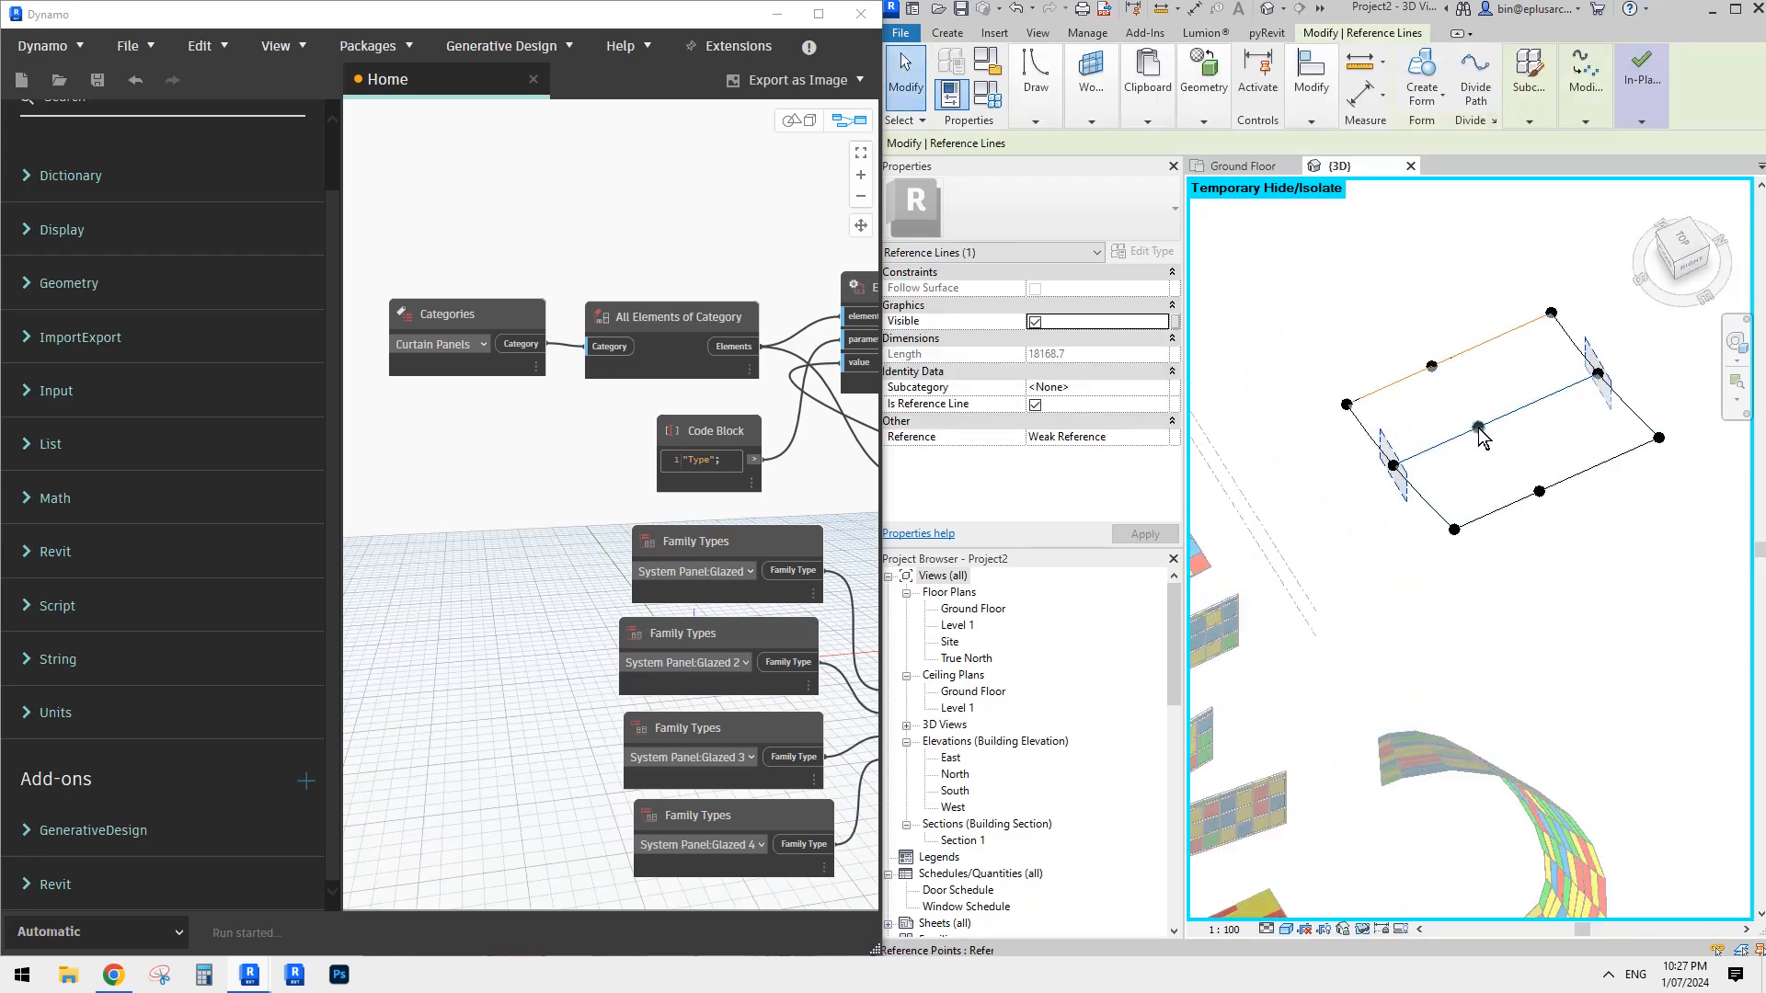
left_click(1481, 431)
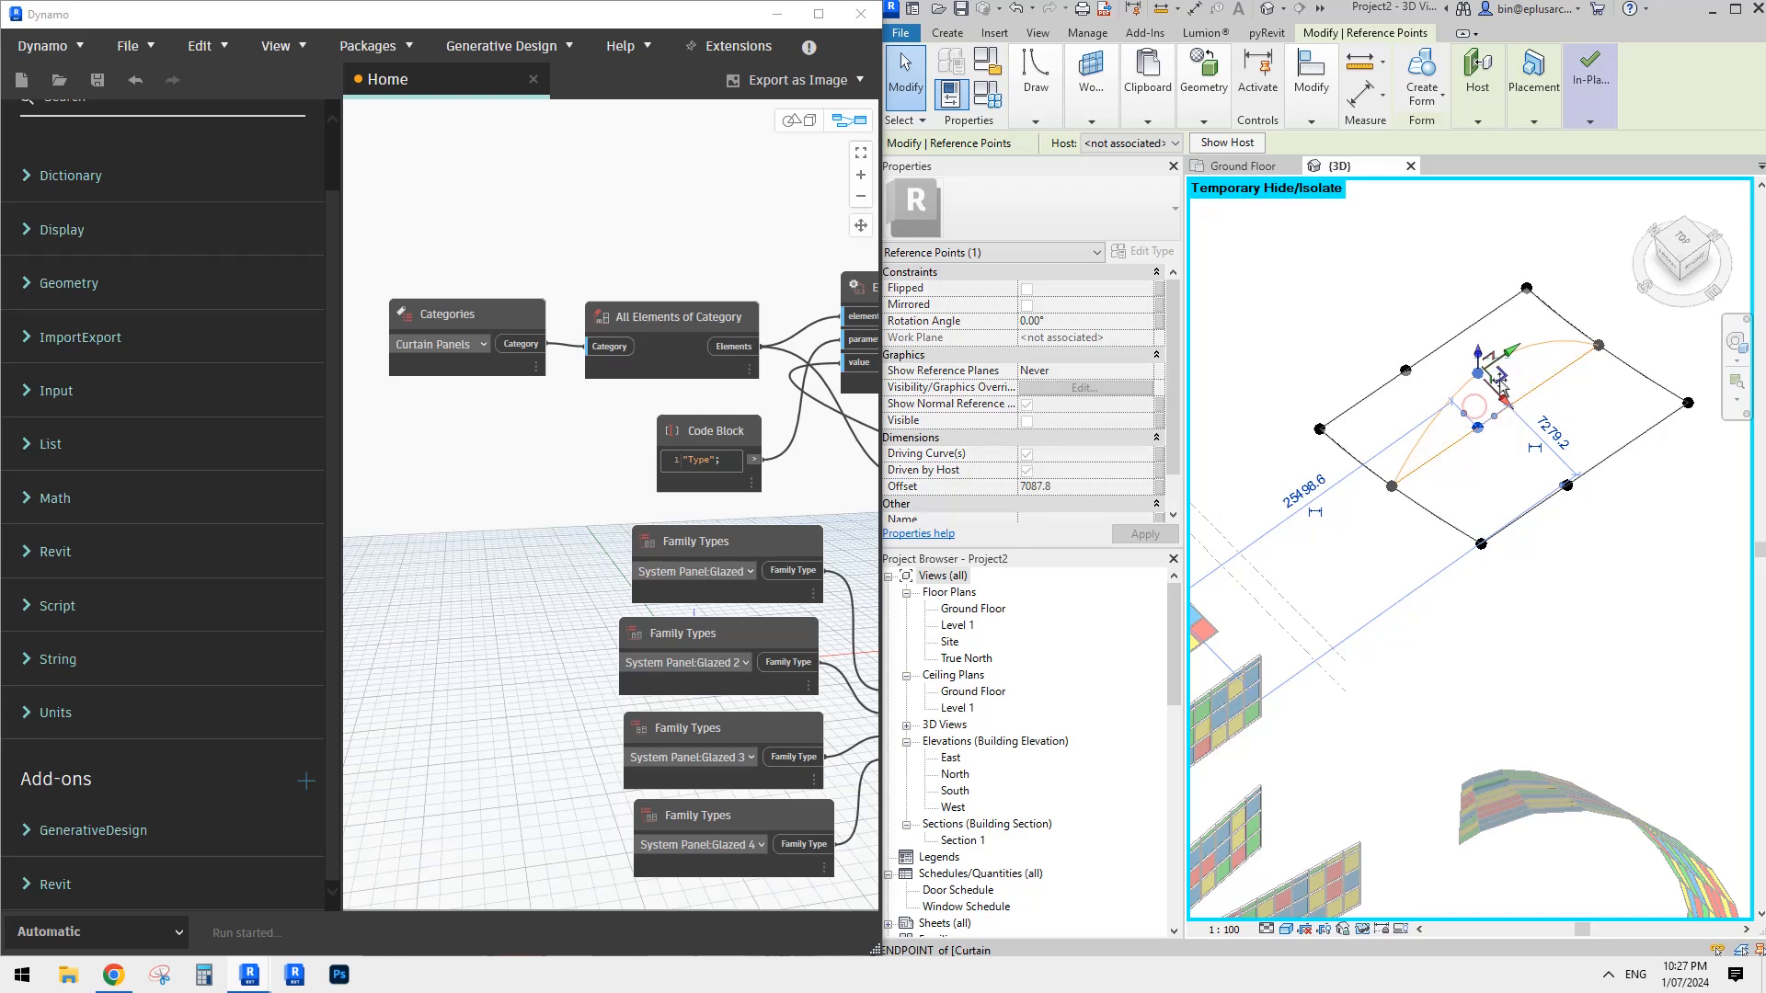
middle_click_drag(1484, 437, 1520, 428, "shift")
- Raise the midpoint of the surface's near edge spline by about 5388 mm
left_click(1587, 472)
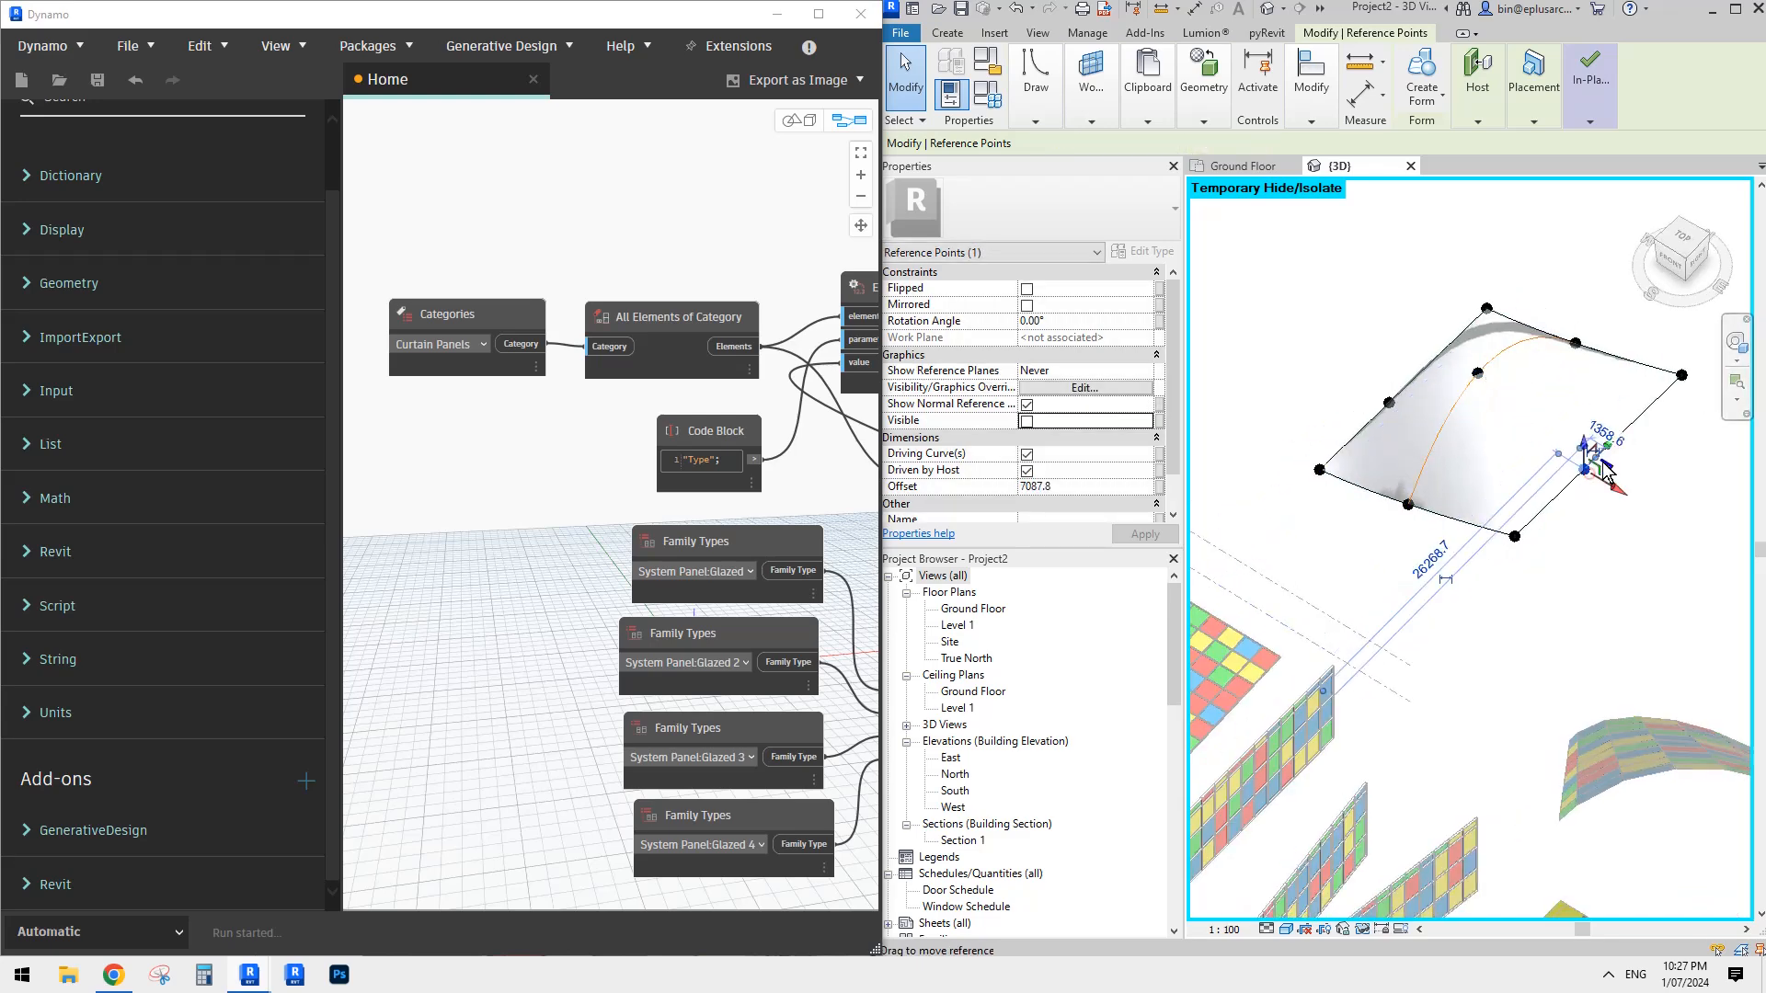
left_click_drag(1584, 444, 1585, 394)
middle_click_drag(1605, 425, 1575, 416, "shift")
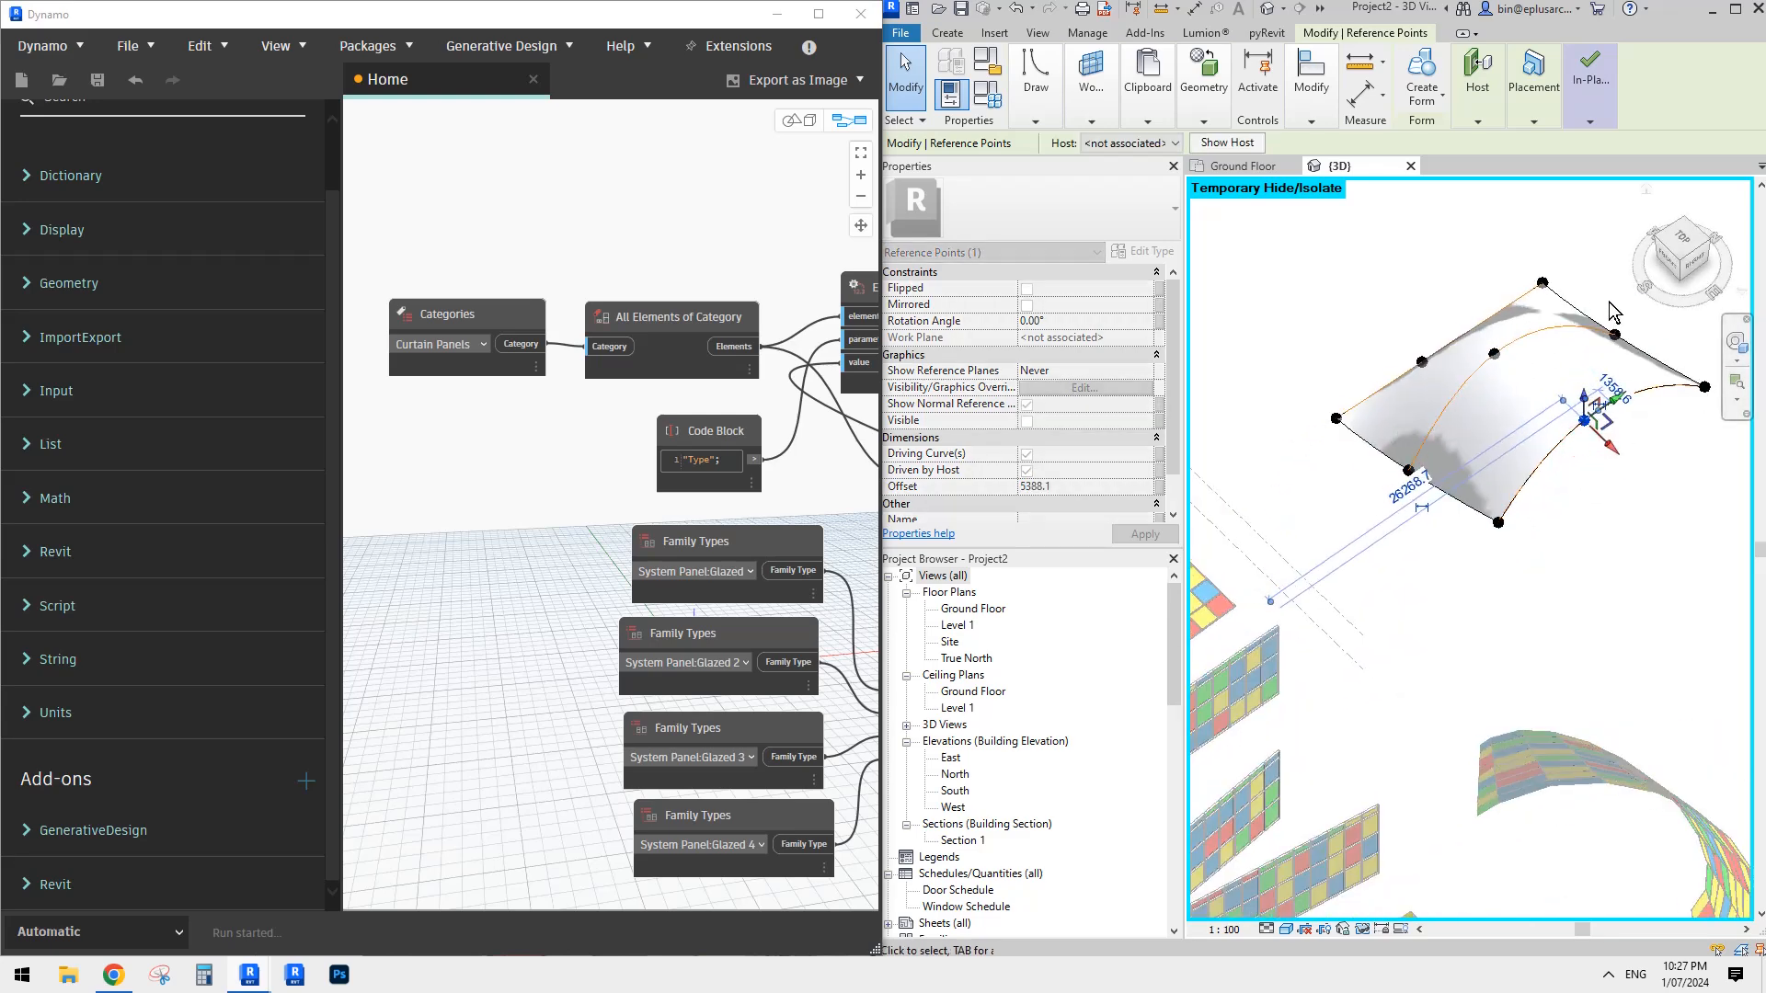
- Raise the far end point of the middle spline to bow the surface's side edge upward
left_click_drag(1606, 295, 1638, 361)
middle_click_drag(1642, 297, 1601, 373)
left_click_drag(1574, 387, 1573, 316)
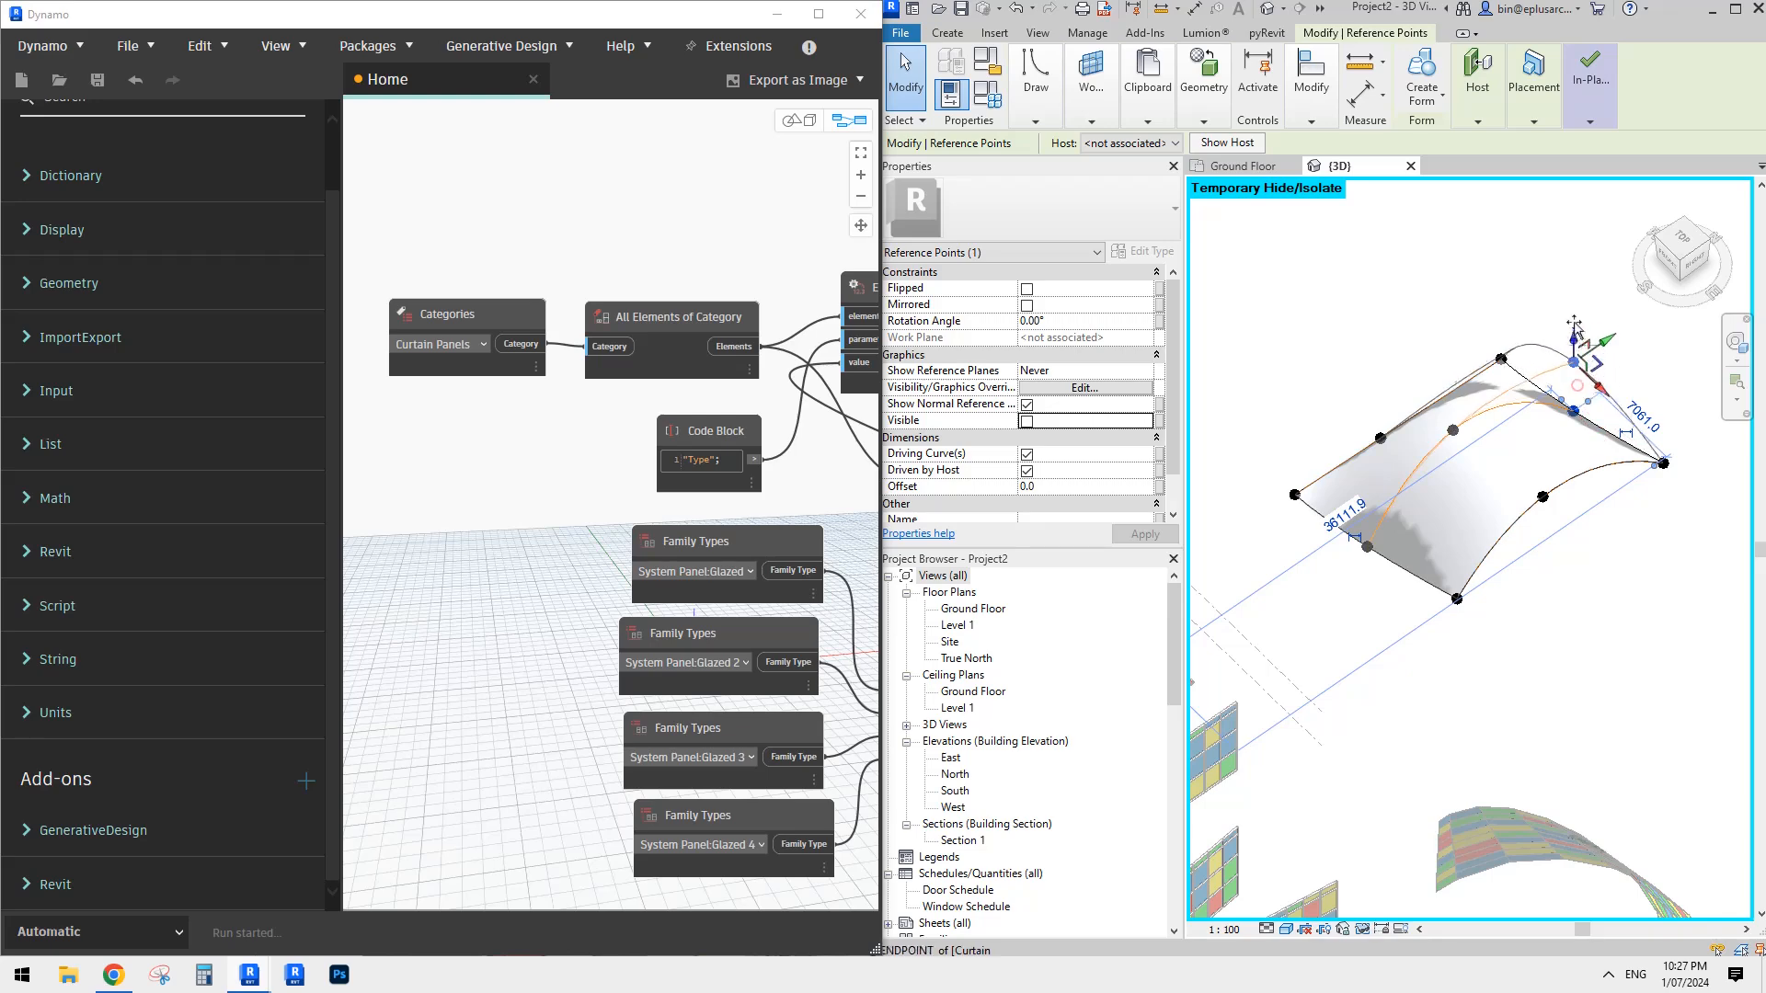
middle_click_drag(1573, 376, 1521, 479, "shift")
left_click(1518, 475)
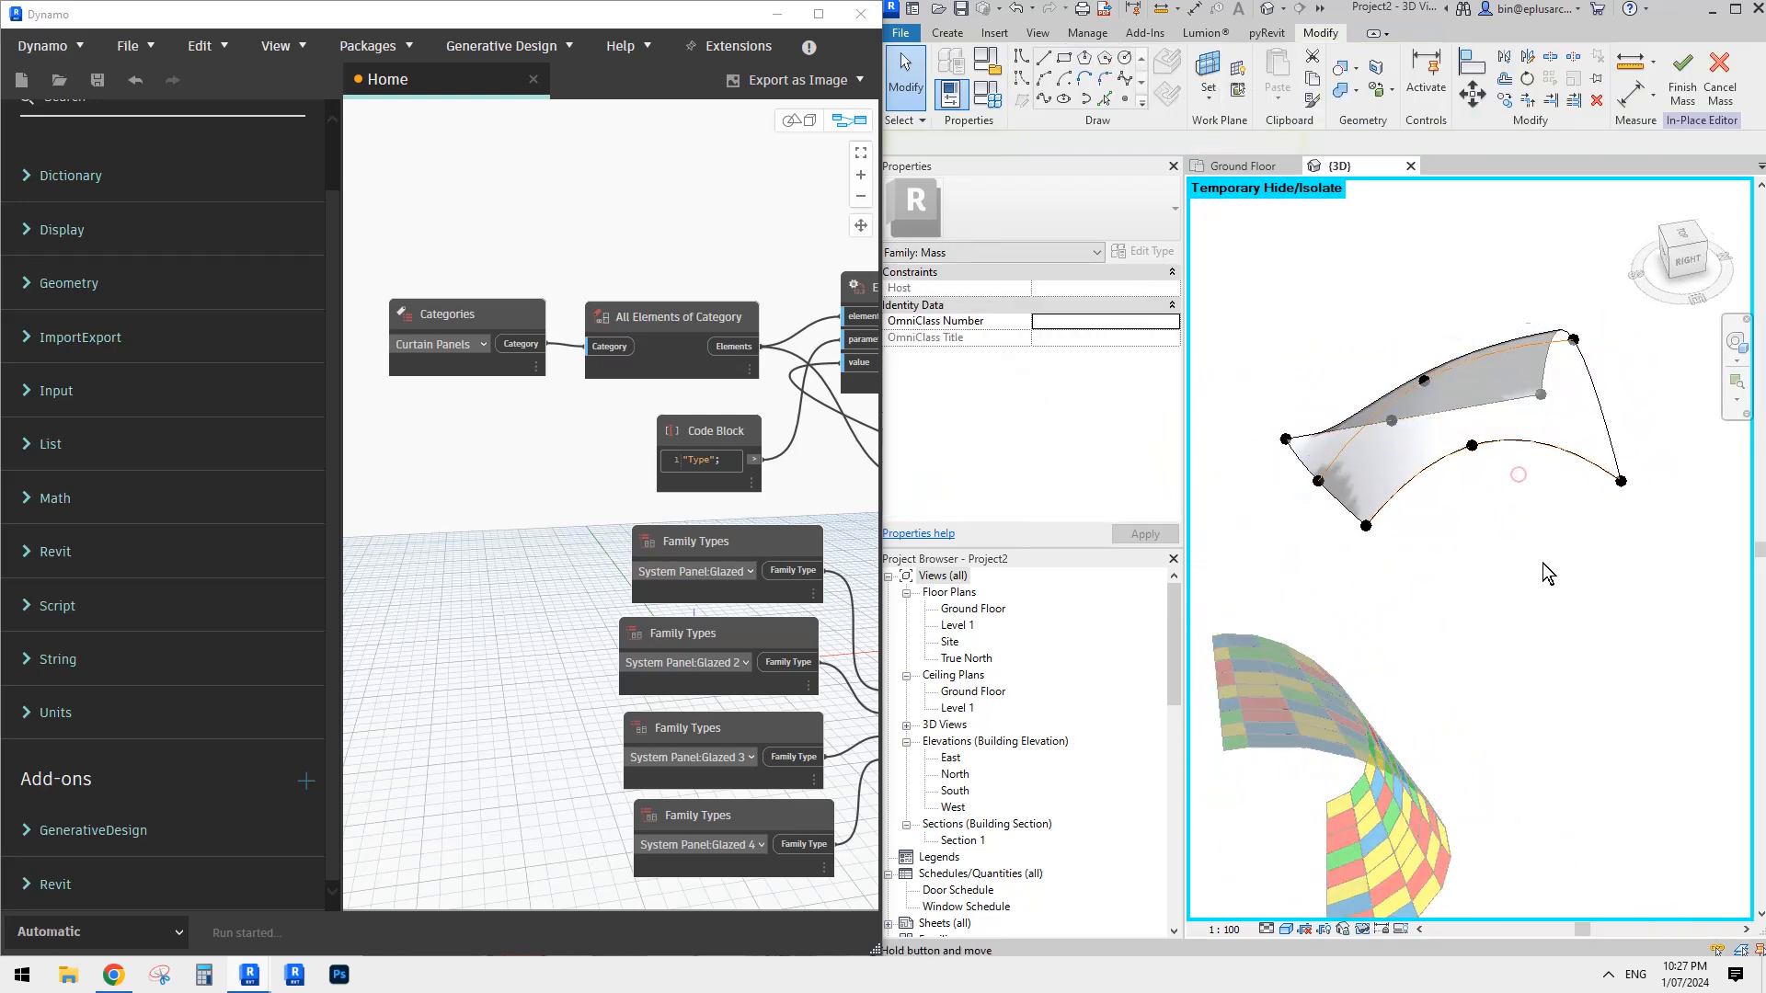
- Check the shape of the double-curved surface form and finish the in-place mass
middle_click_drag(1545, 571, 1508, 414, "shift")
left_click(1514, 429)
mouse_move(1620, 99)
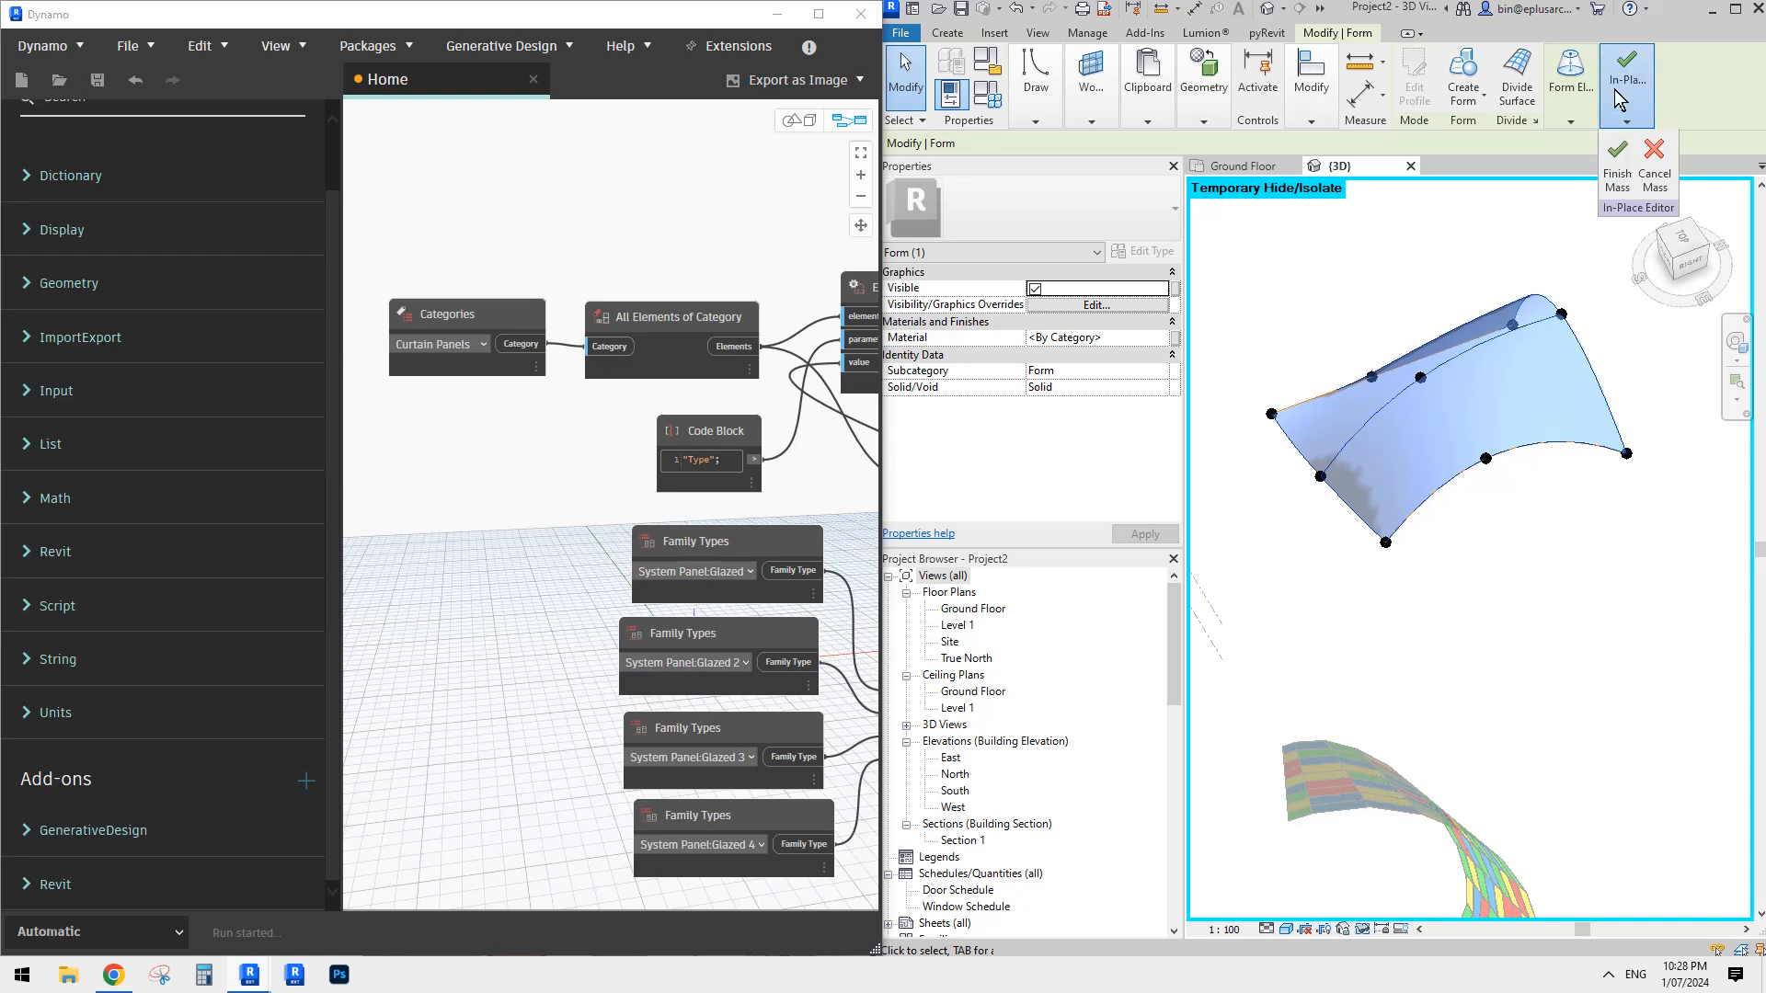
left_click(1615, 166)
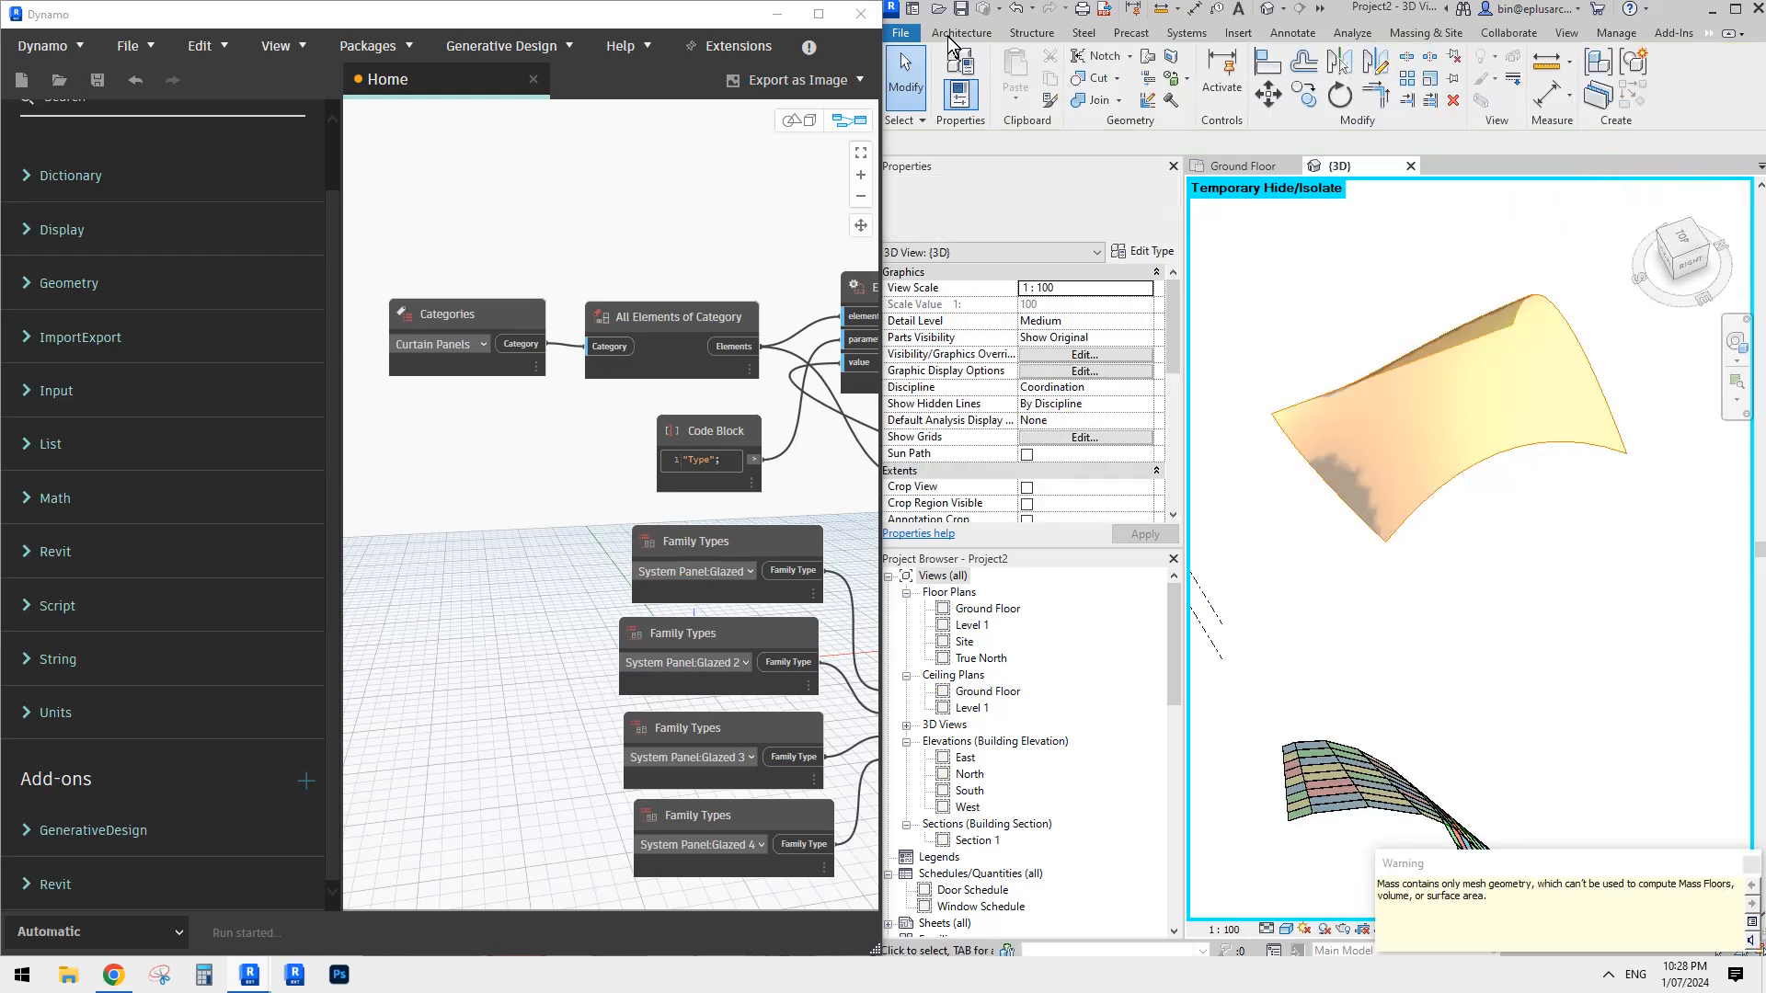
- Select the finished mass, examine its shape and the warning option available for it, and clear the selection
left_click(947, 33)
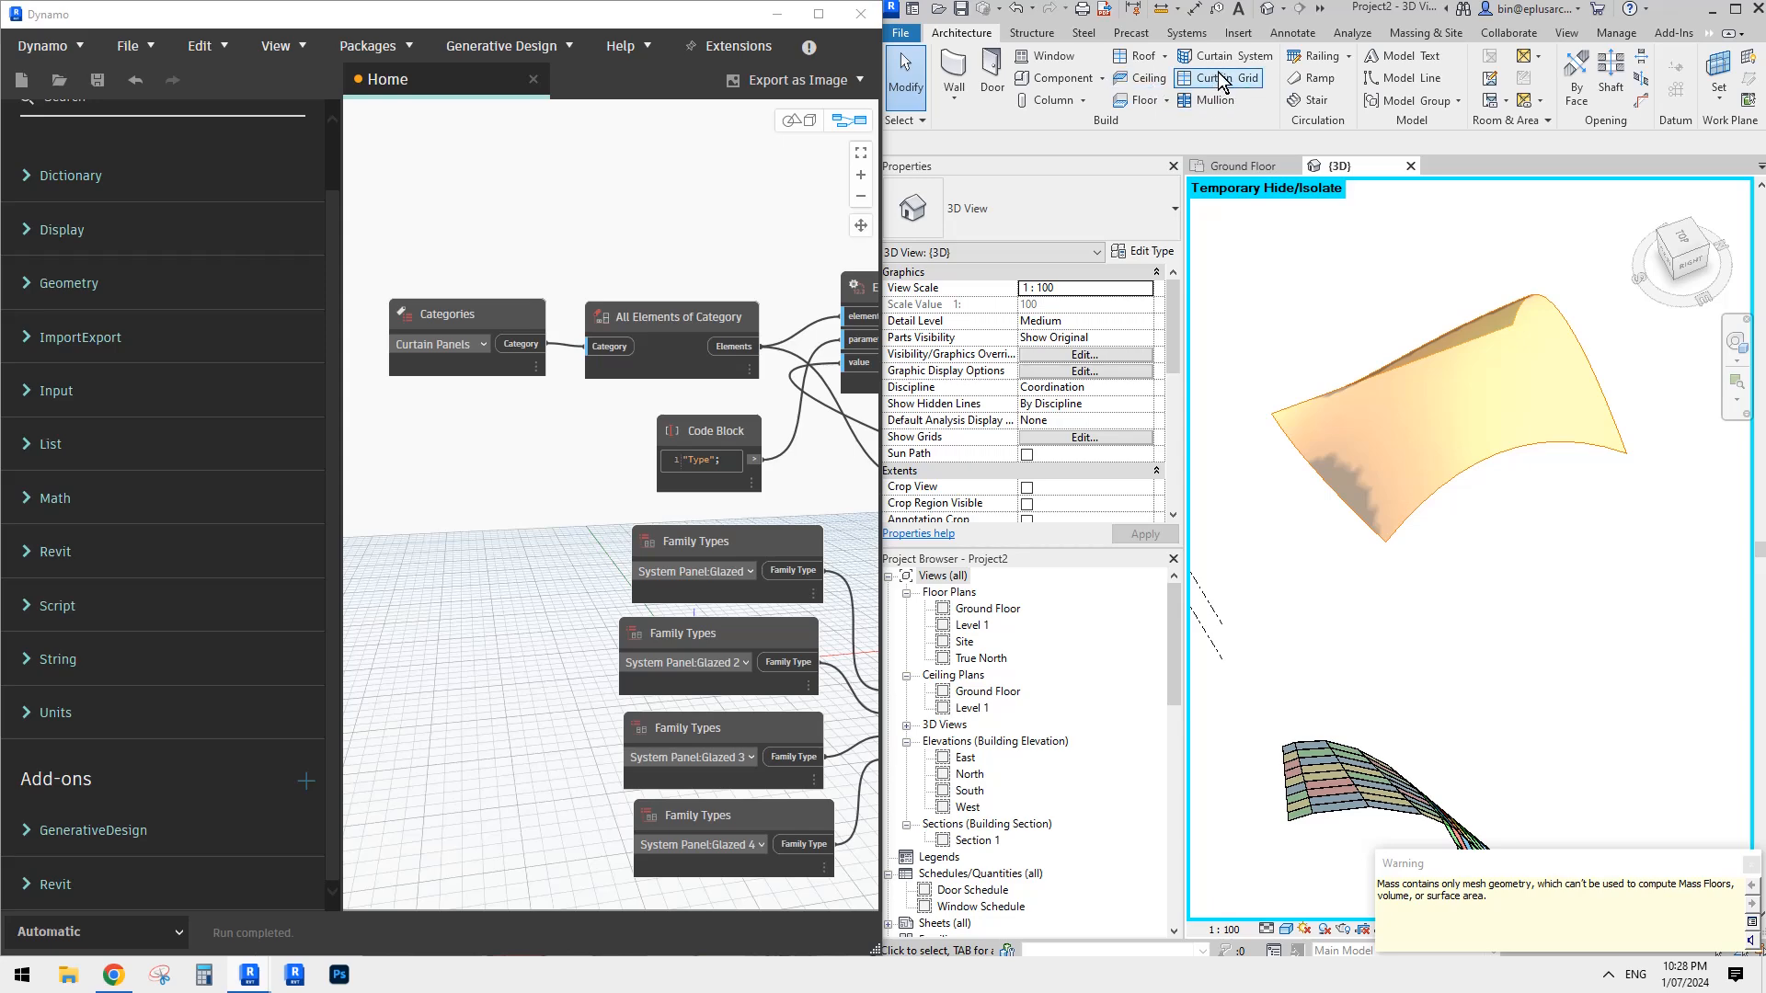
left_click(1493, 390)
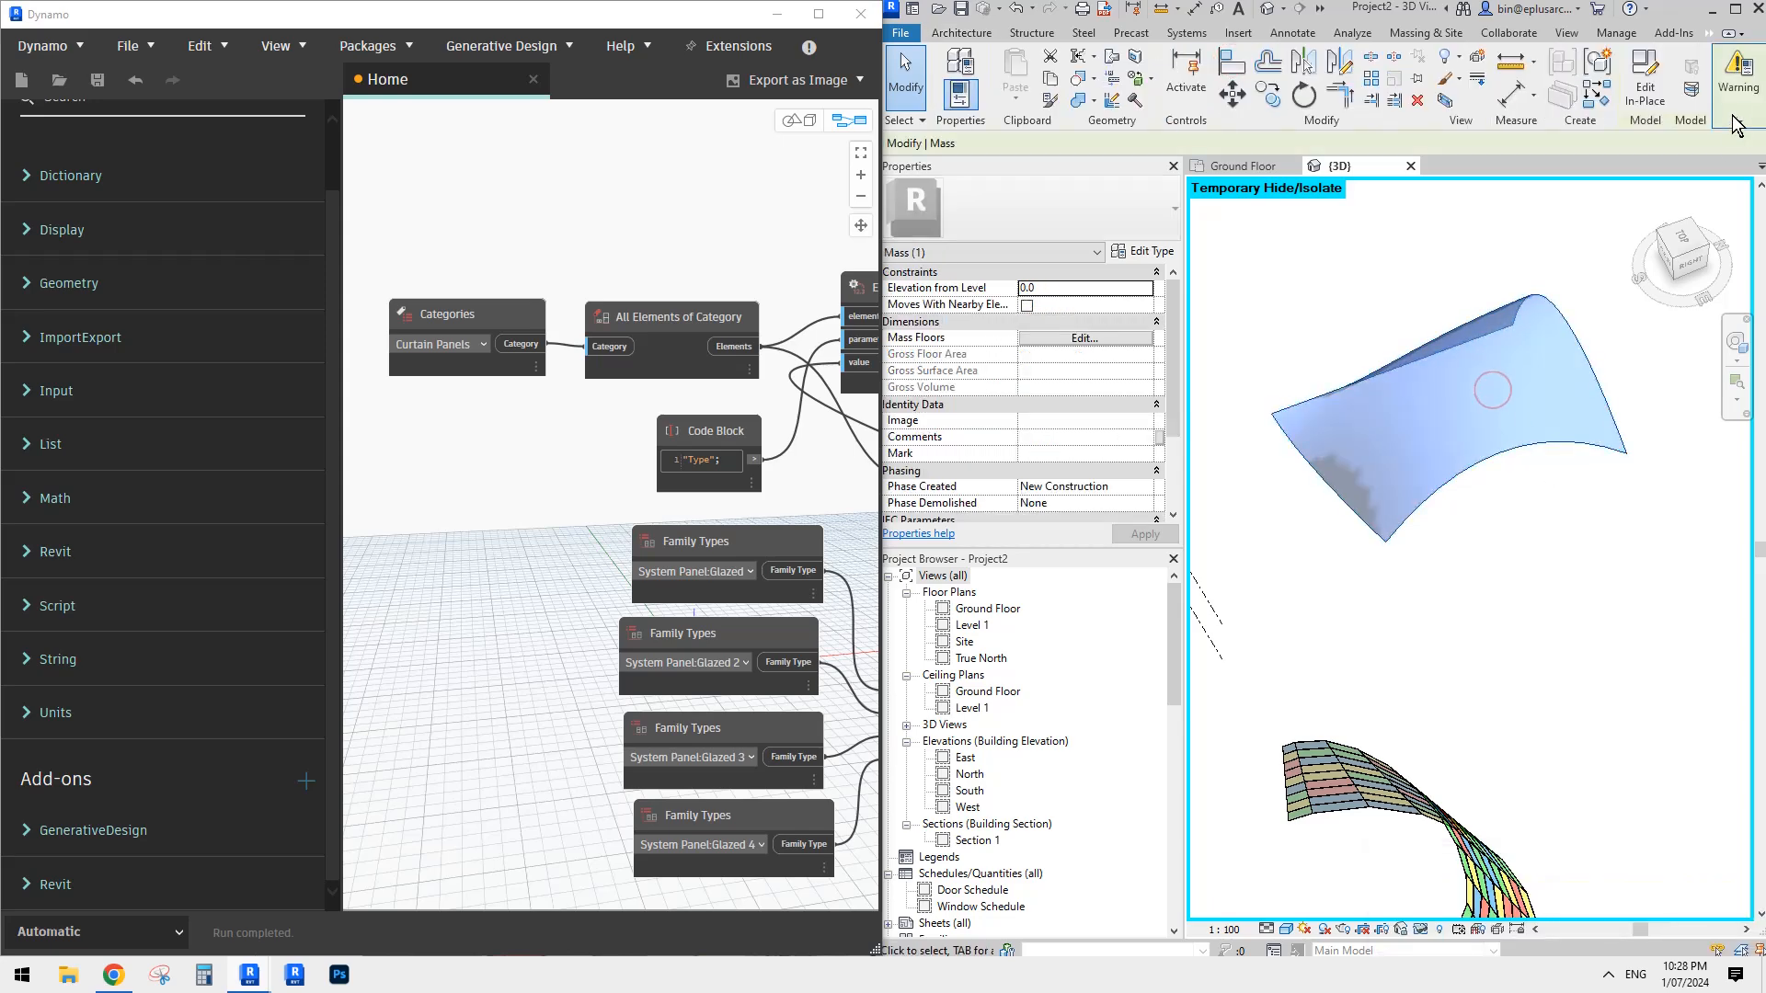
mouse_move(1737, 87)
middle_click_drag(1589, 291, 1545, 354, "shift")
left_click(1569, 458)
left_click(1516, 460)
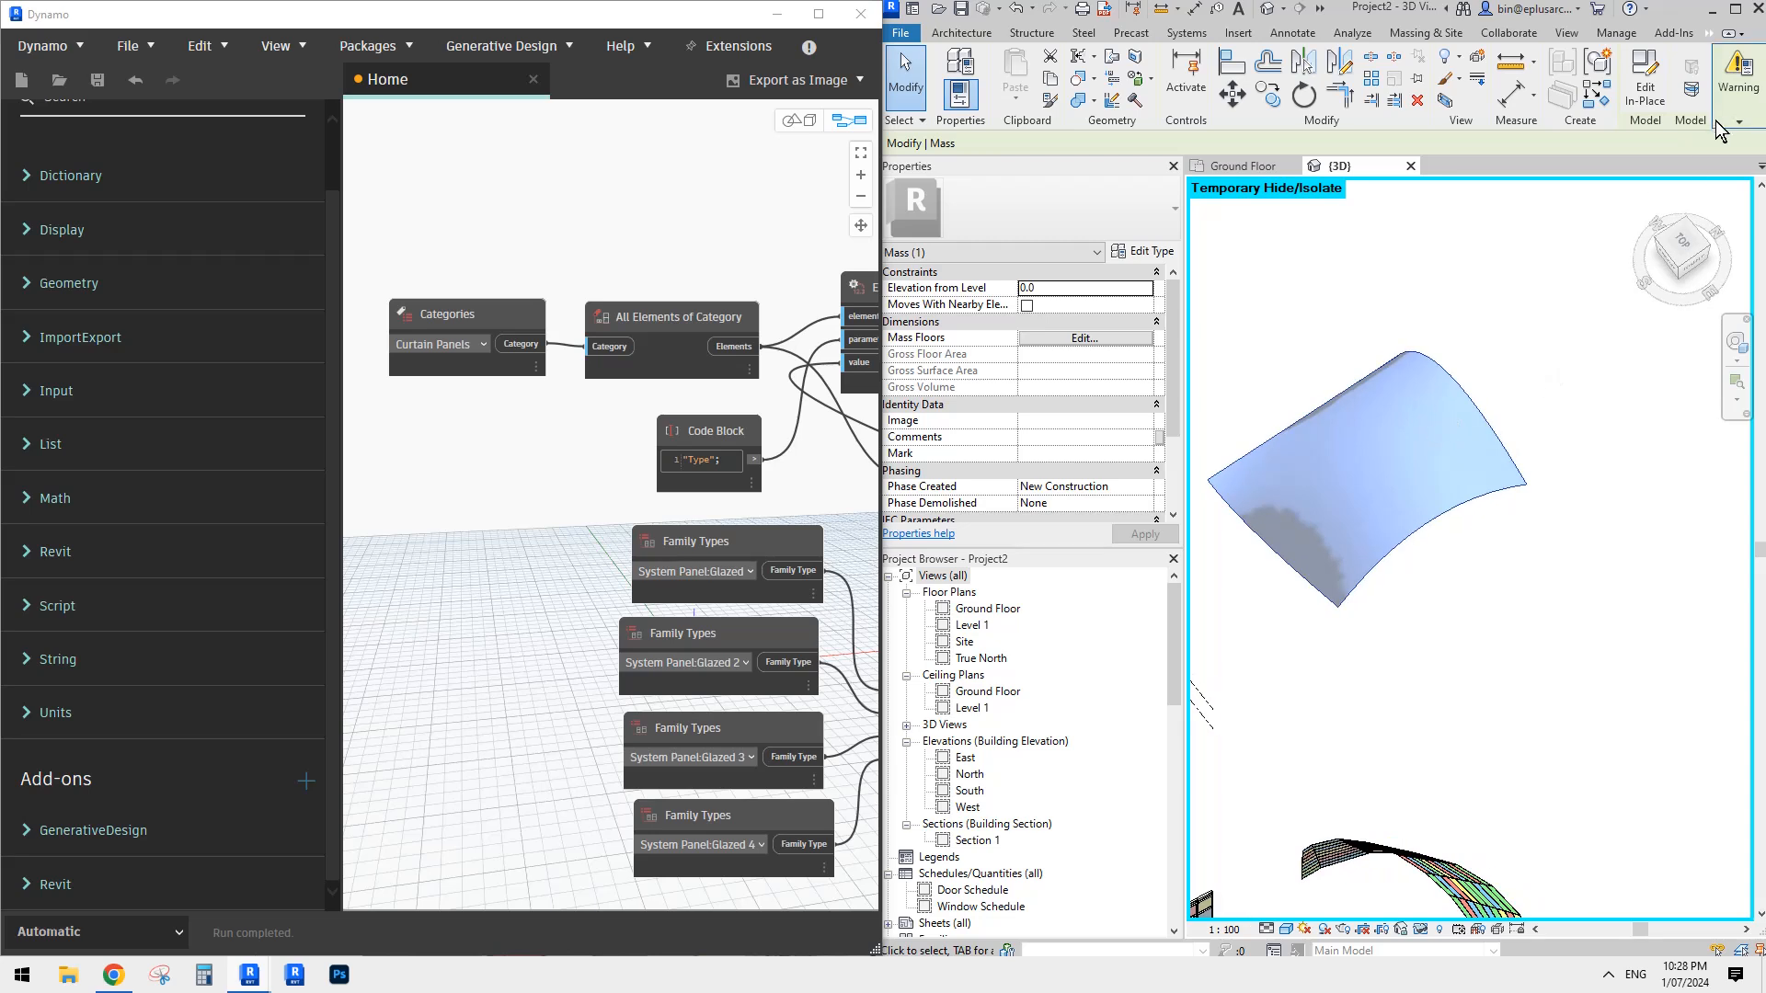
mouse_move(1716, 125)
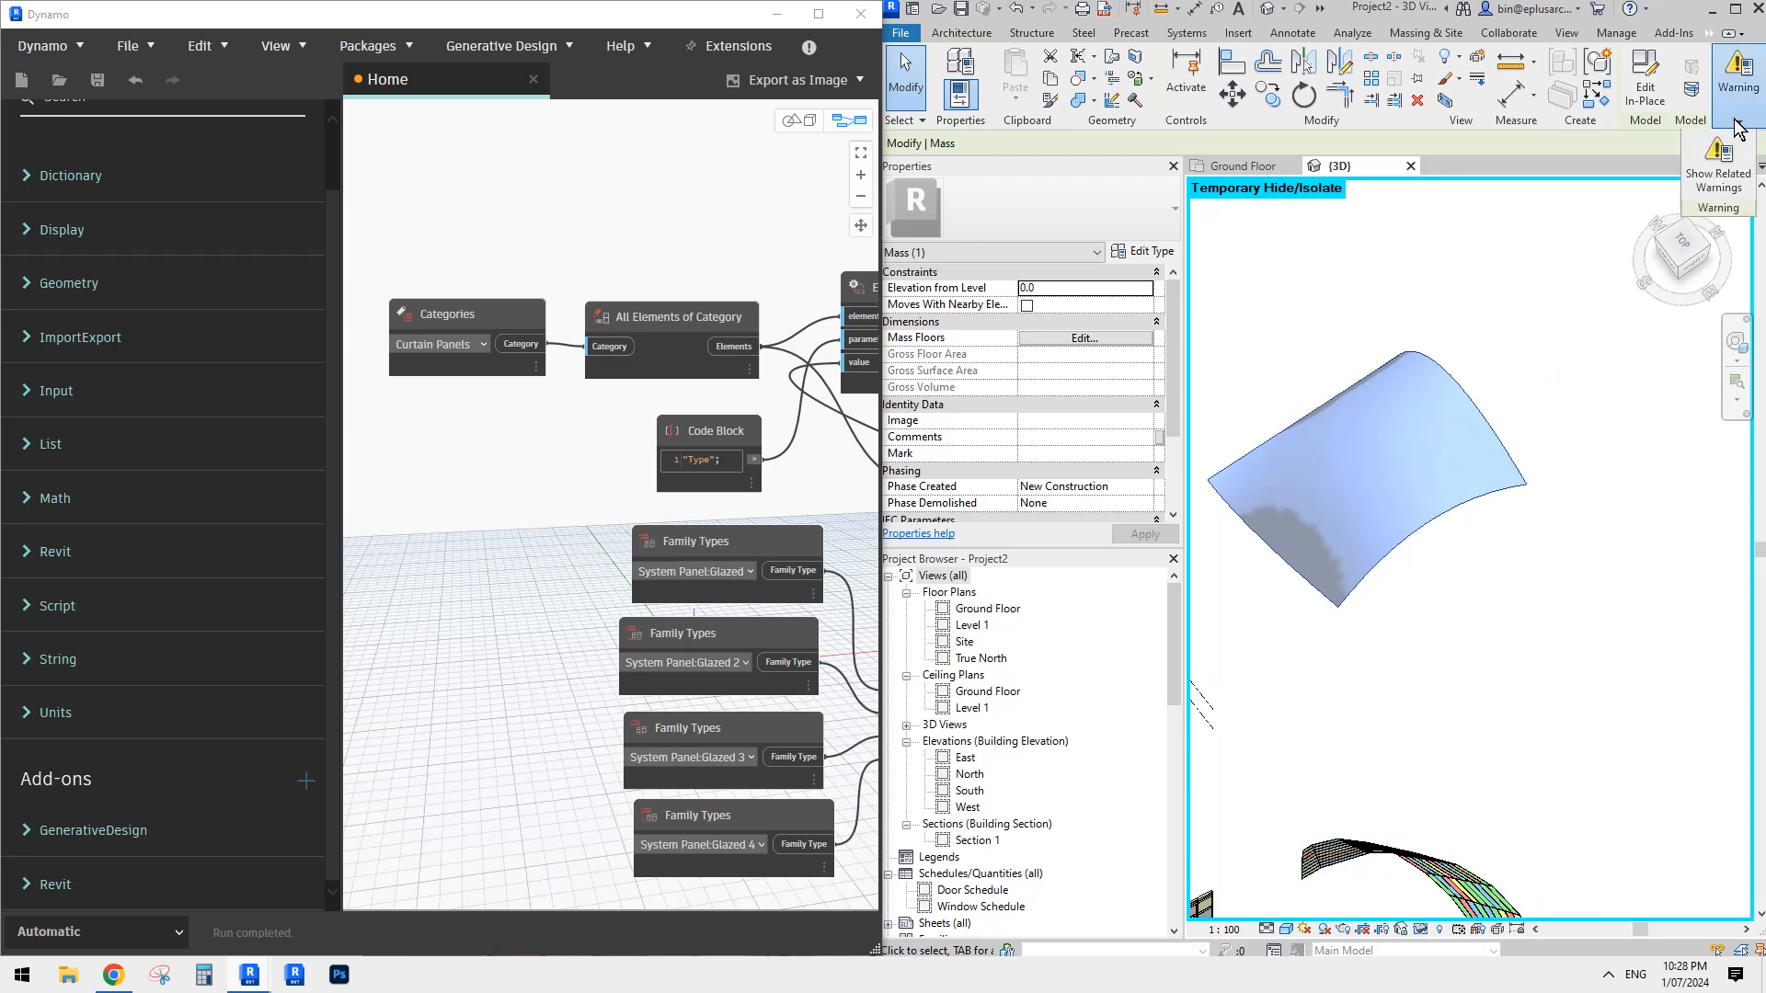
left_click(1508, 338)
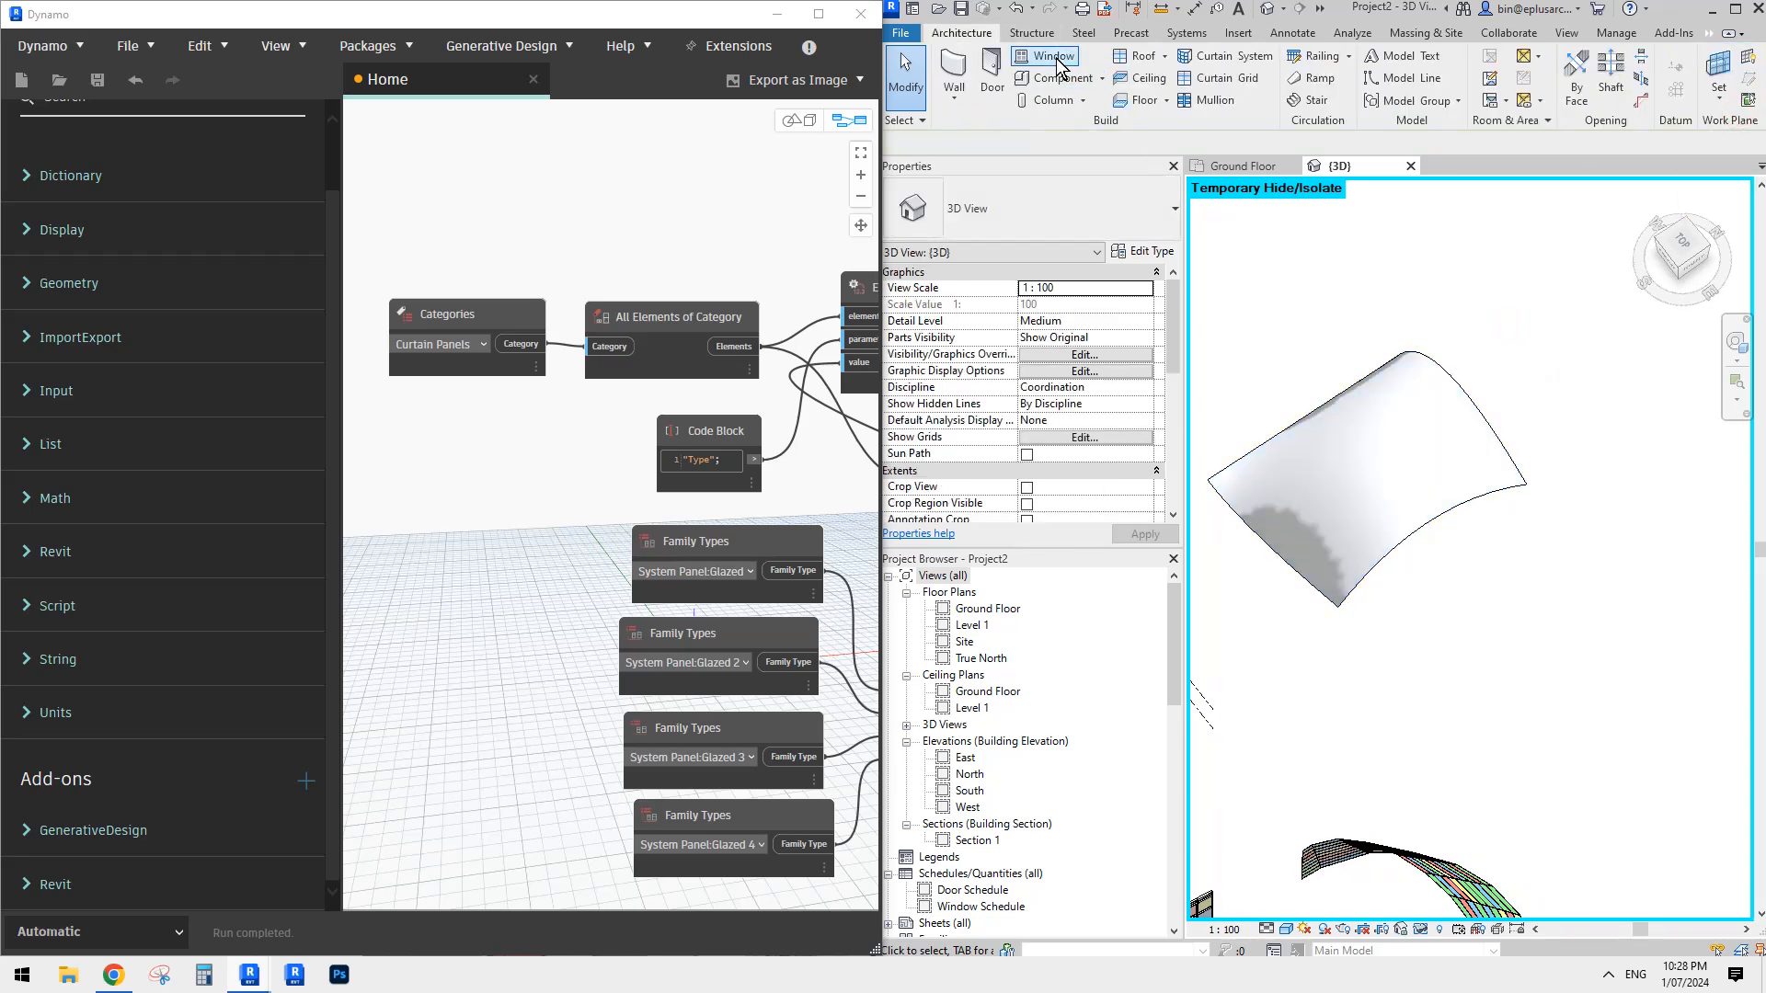
- Create a 1500 x 3000mm curtain system on the double-curved mass face and inspect its panels
left_click(1226, 56)
left_click(1397, 429)
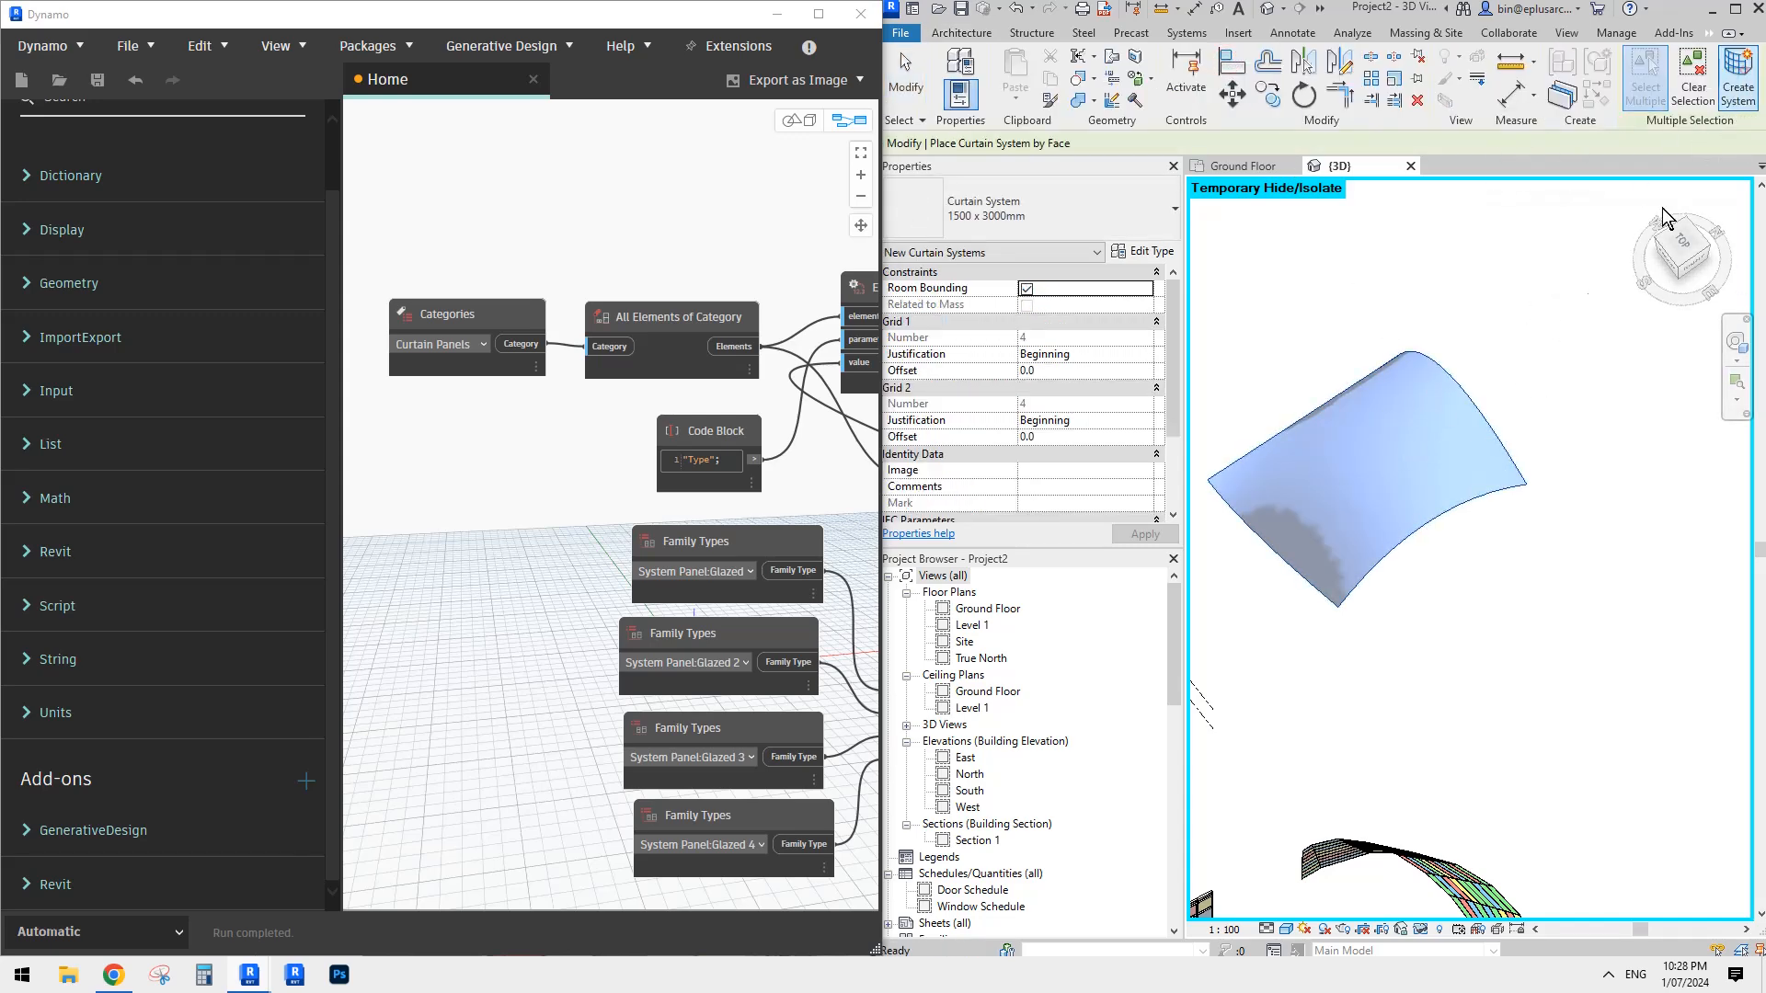
middle_click_drag(1554, 445, 1432, 359, "shift")
key("Escape")
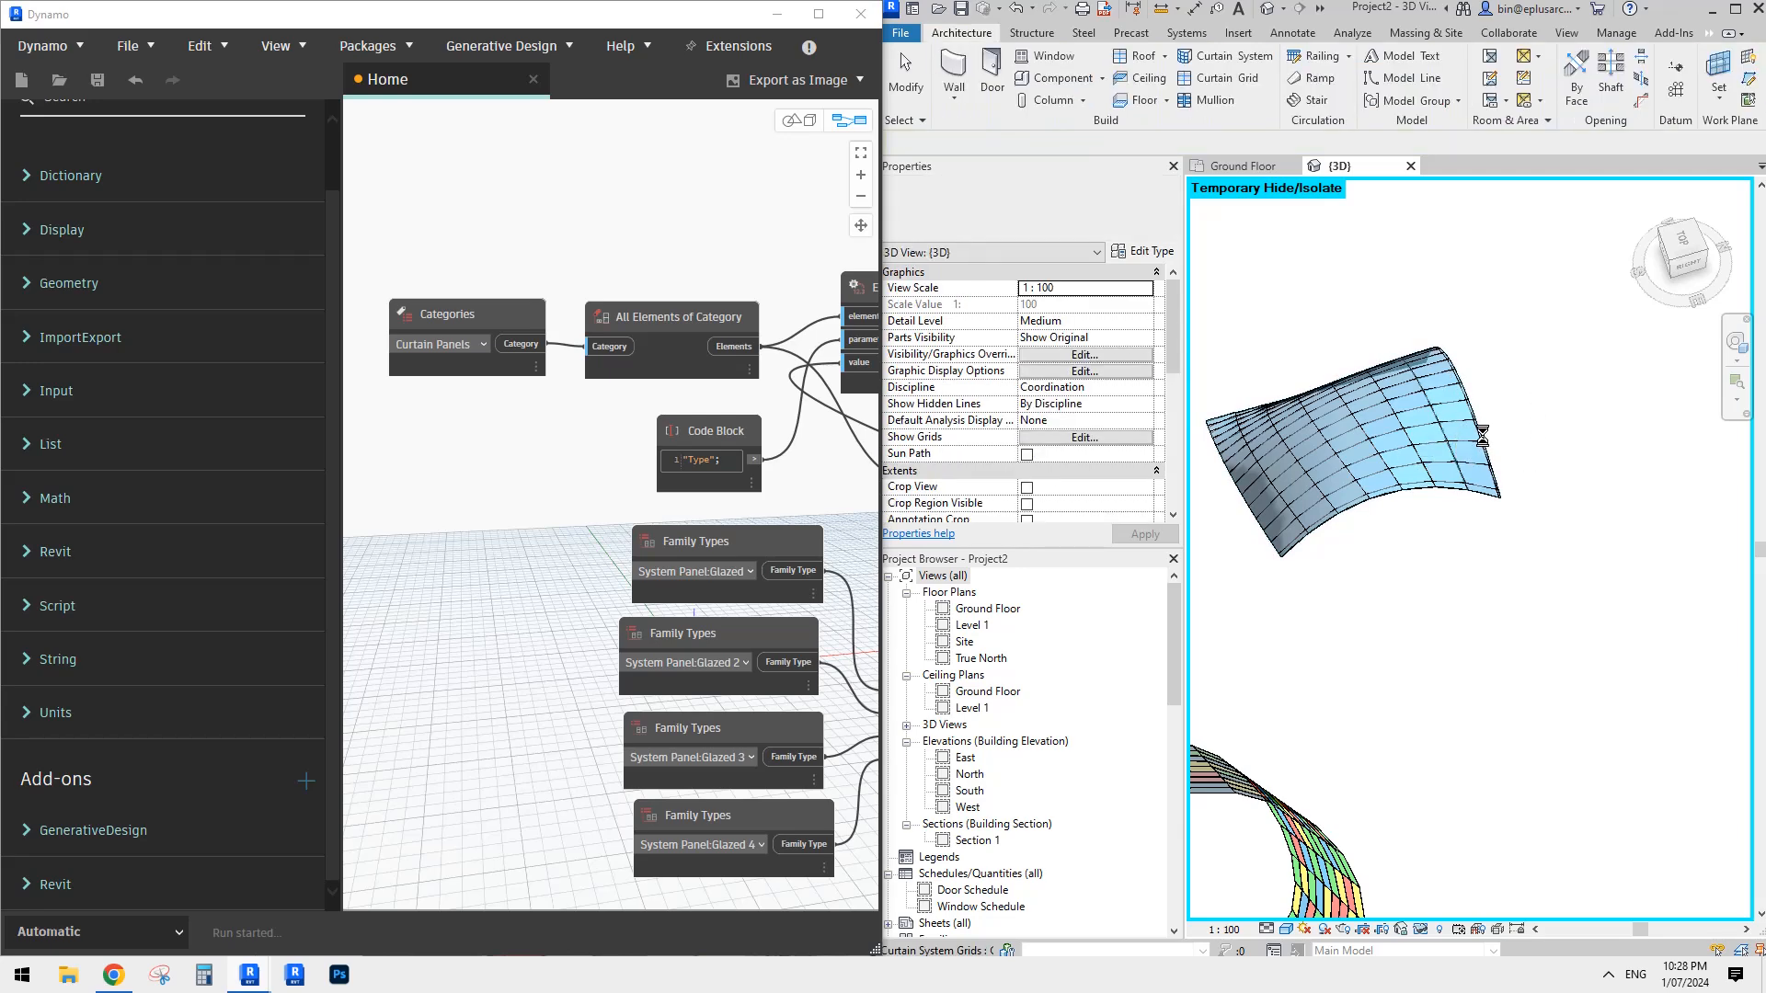
middle_click_drag(1486, 516, 1383, 506, "shift")
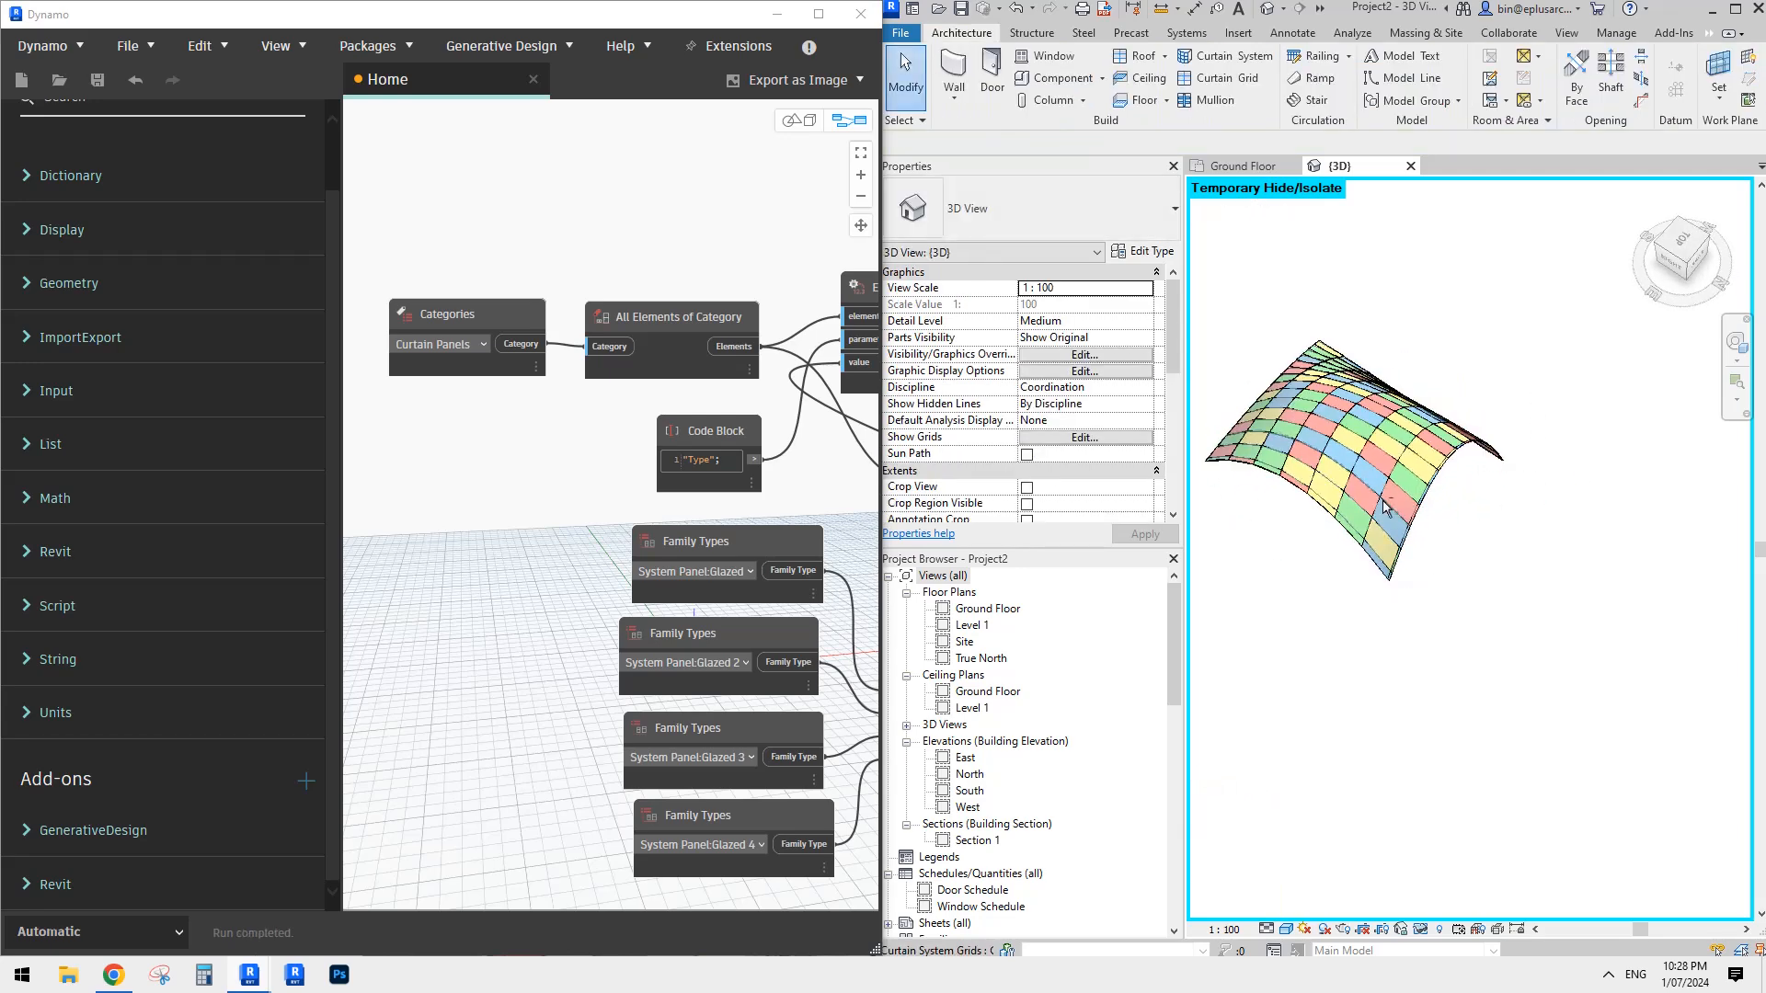
scroll(1383, 506, "up", 5)
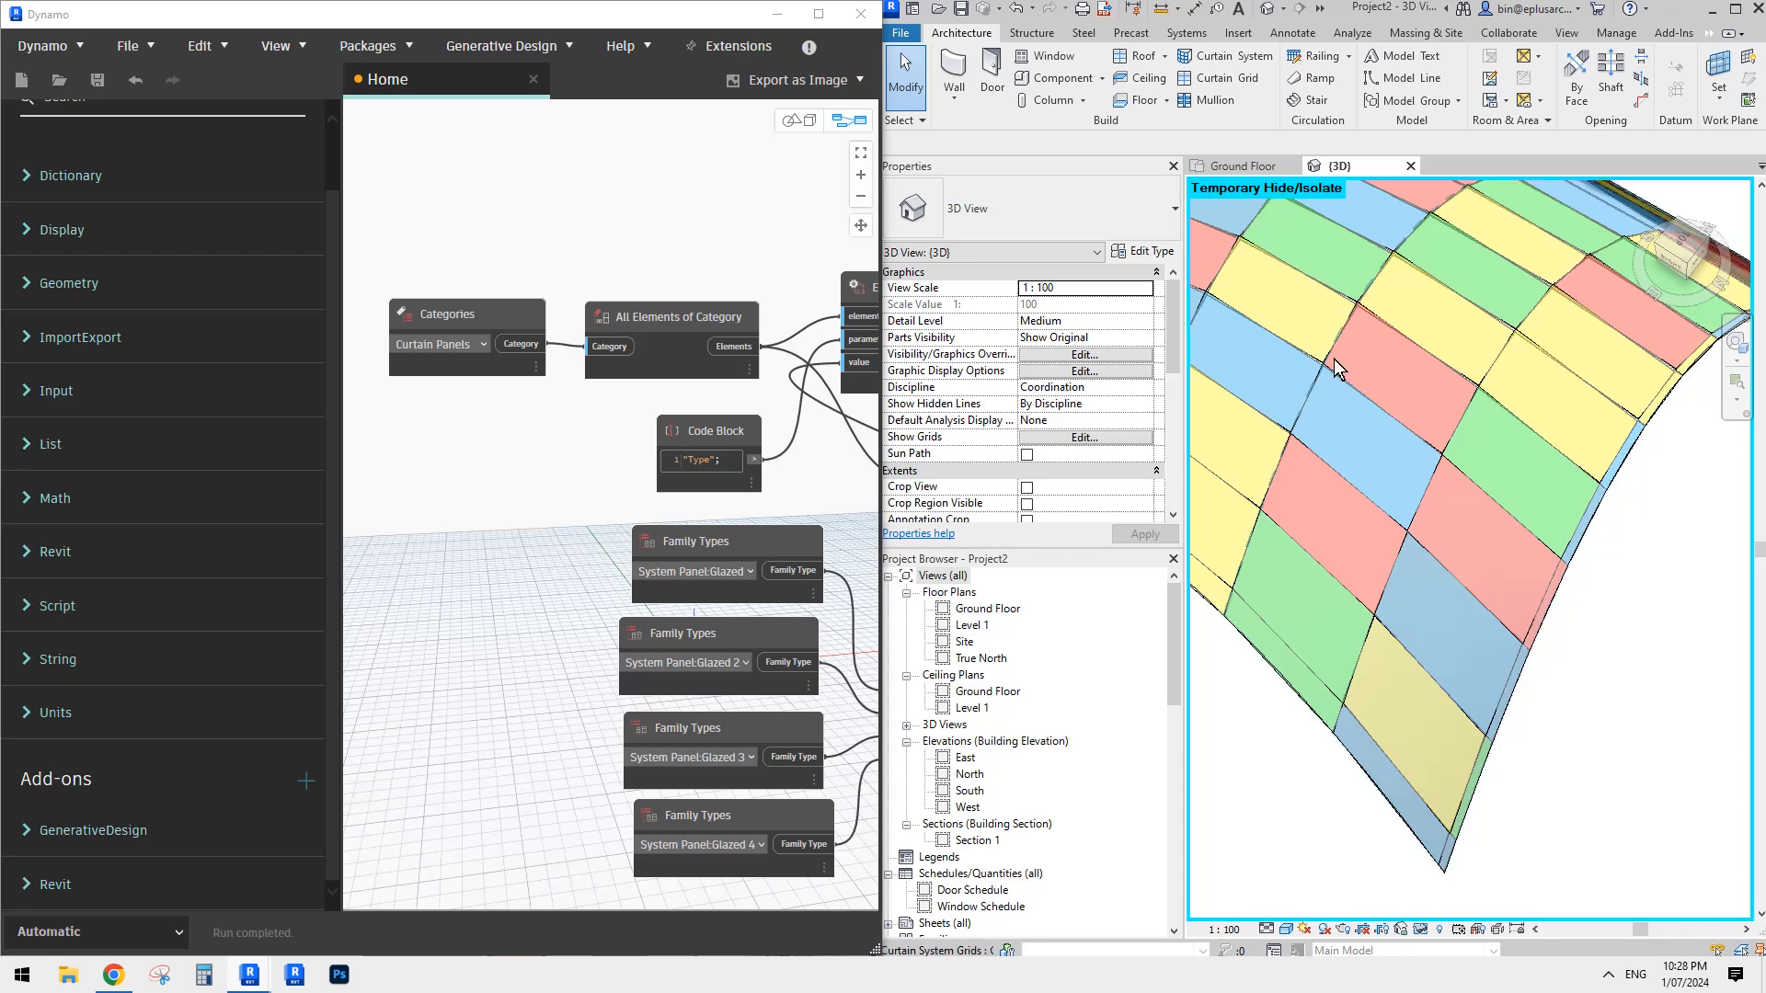
scroll(1365, 364, "down", 3)
- In the double-curved curtain system's type, set the Grid 1 interior and both border mullions to Rectangular Mullion : 50 x 150mm
middle_click_drag(1427, 386, 1465, 510, "shift")
key("Tab")
left_click(1396, 487)
scroll(1403, 493, "down", 2)
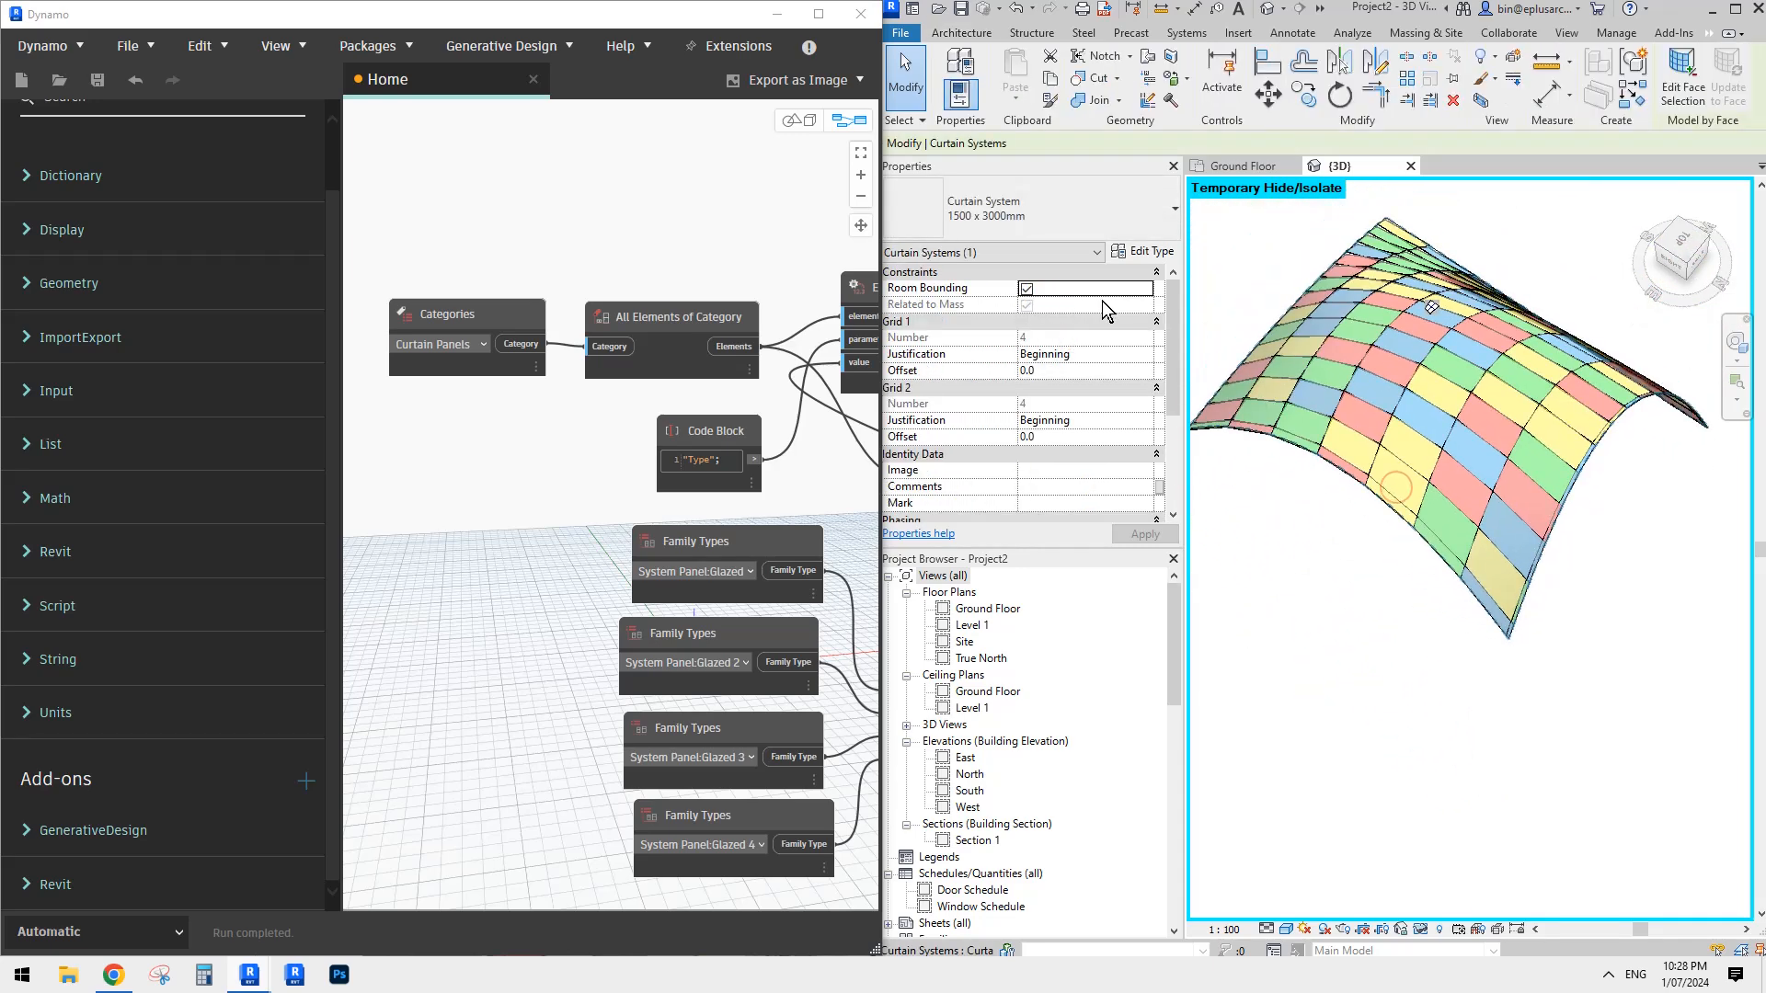
left_click(1136, 255)
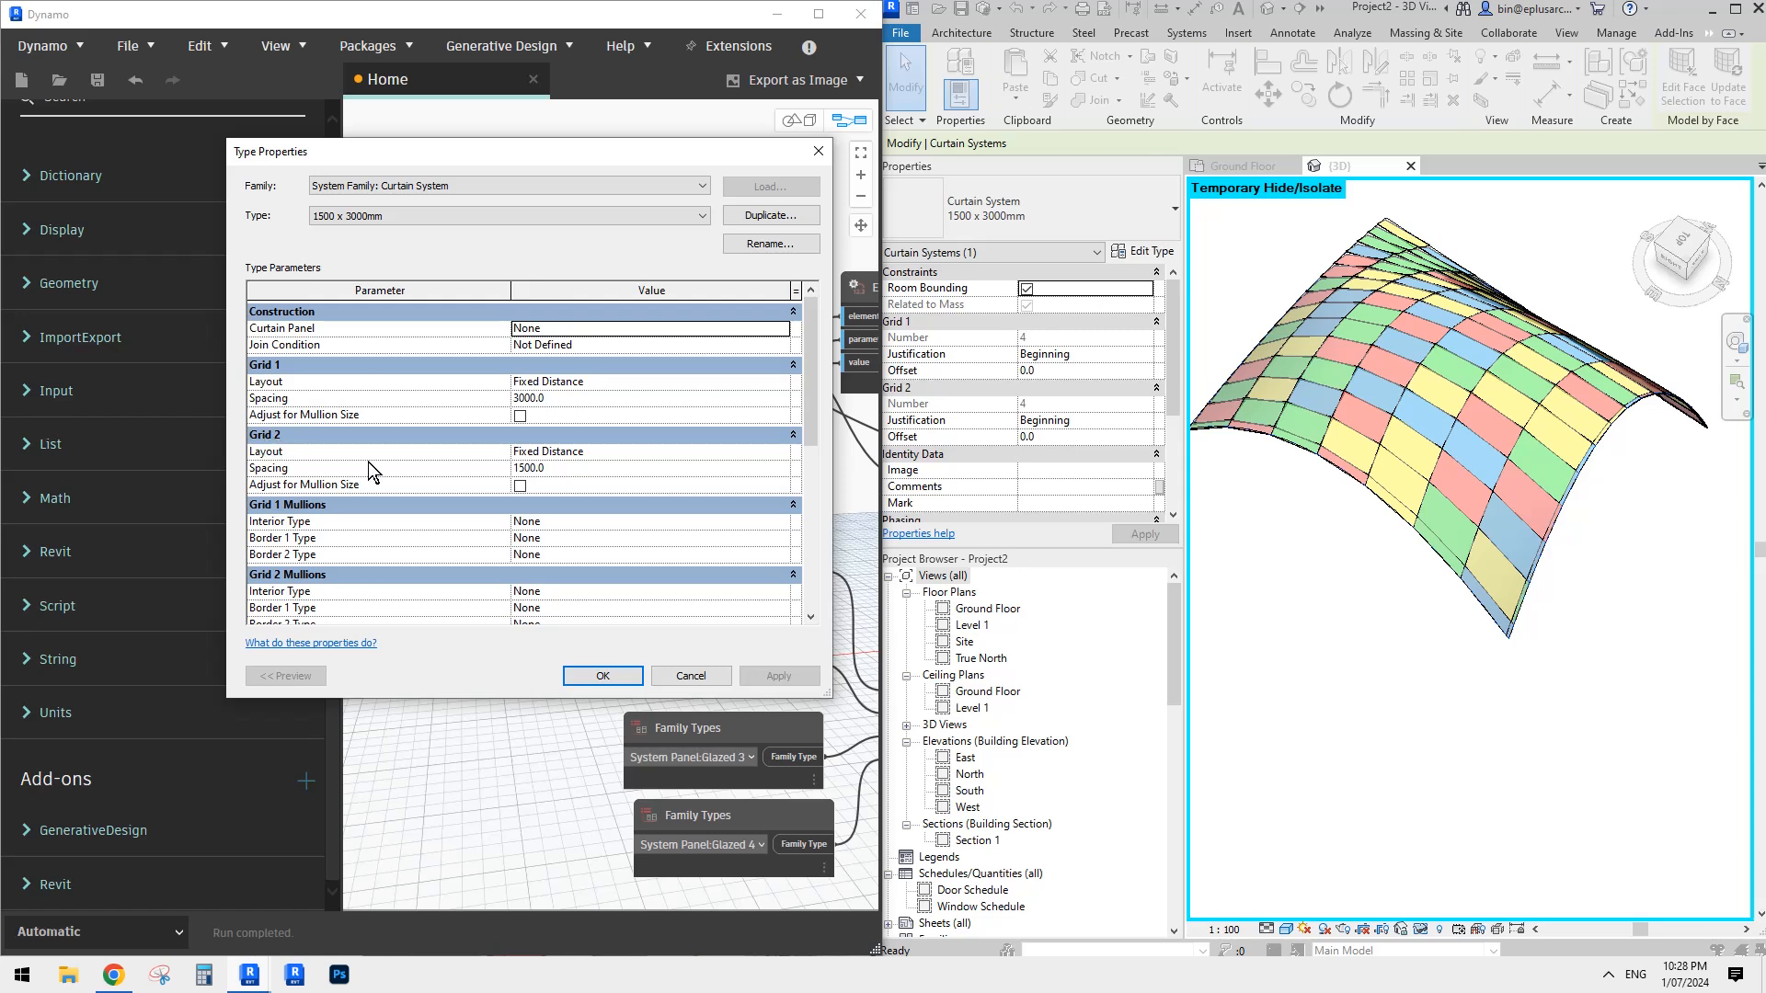
left_click(706, 521)
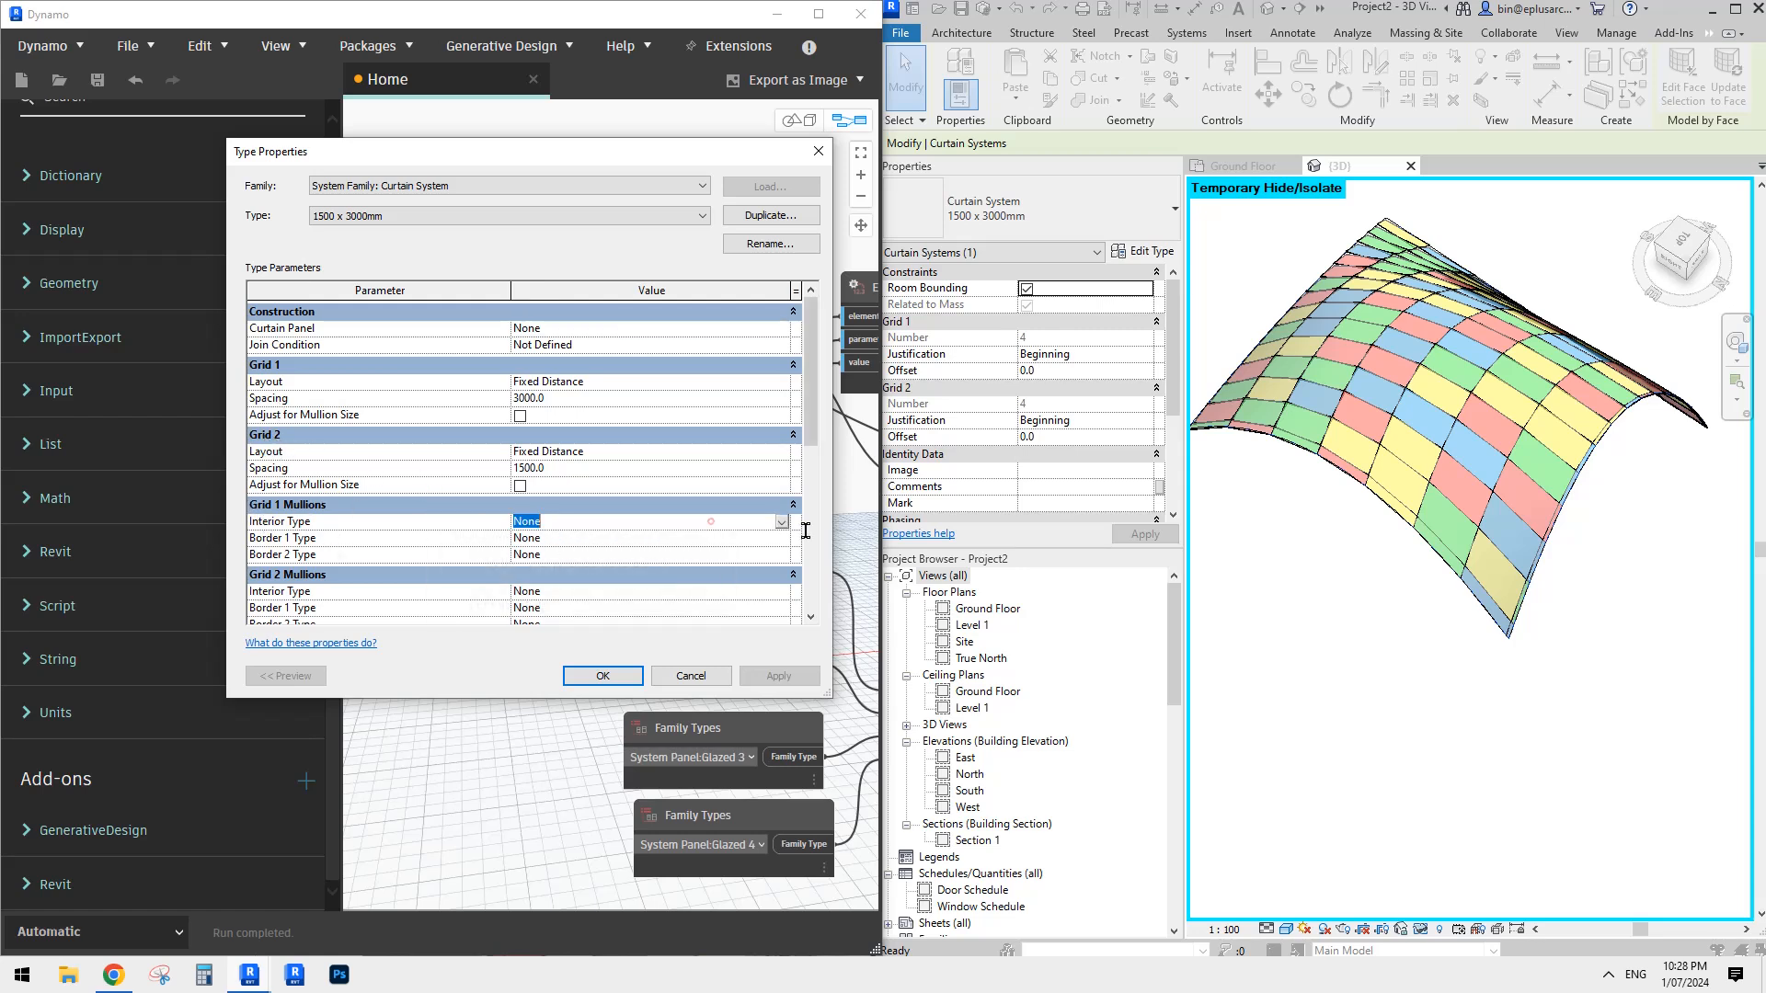
left_click(781, 522)
left_click(623, 593)
left_click(711, 521)
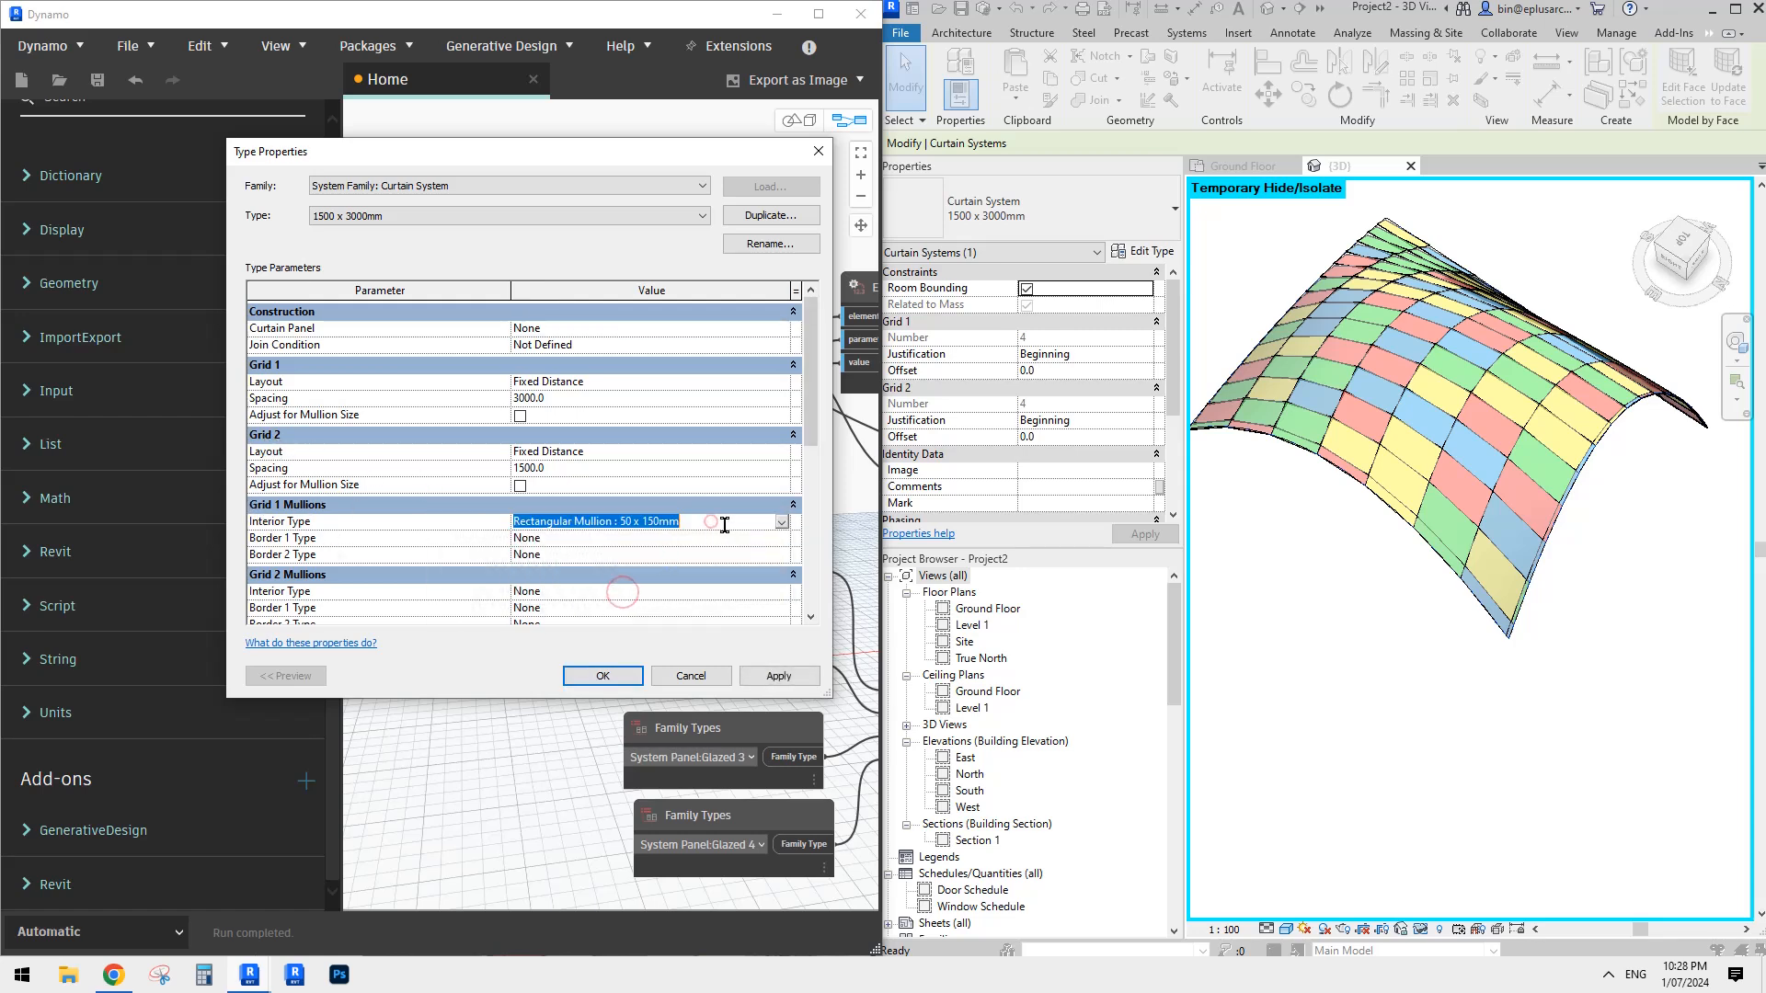
key("ctrl+c")
left_click(708, 538)
key("ctrl+v")
left_click(707, 554)
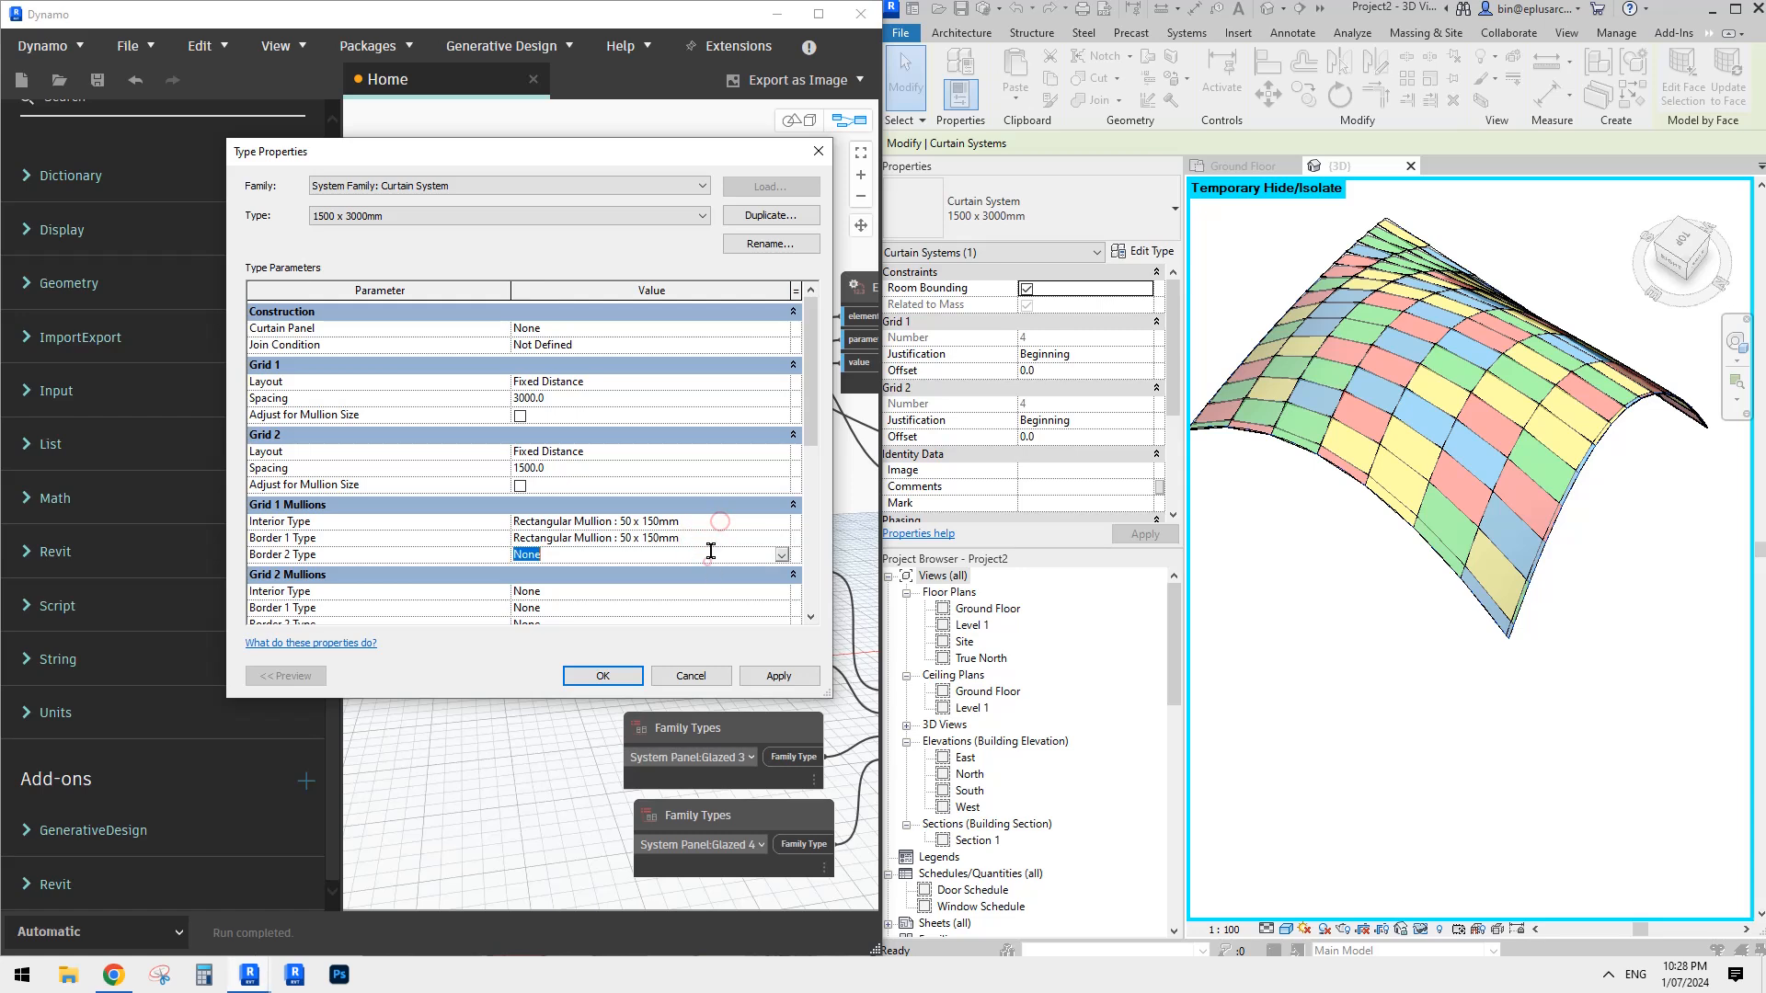
key("ctrl+v")
- Set the Grid 2 interior and both border mullions to Rectangular Mullion : 50 x 150mm, apply the type changes and check the surface
left_click(698, 593)
key("ctrl+v")
left_click(705, 607)
key("ctrl+v")
scroll(703, 594, "down", 1)
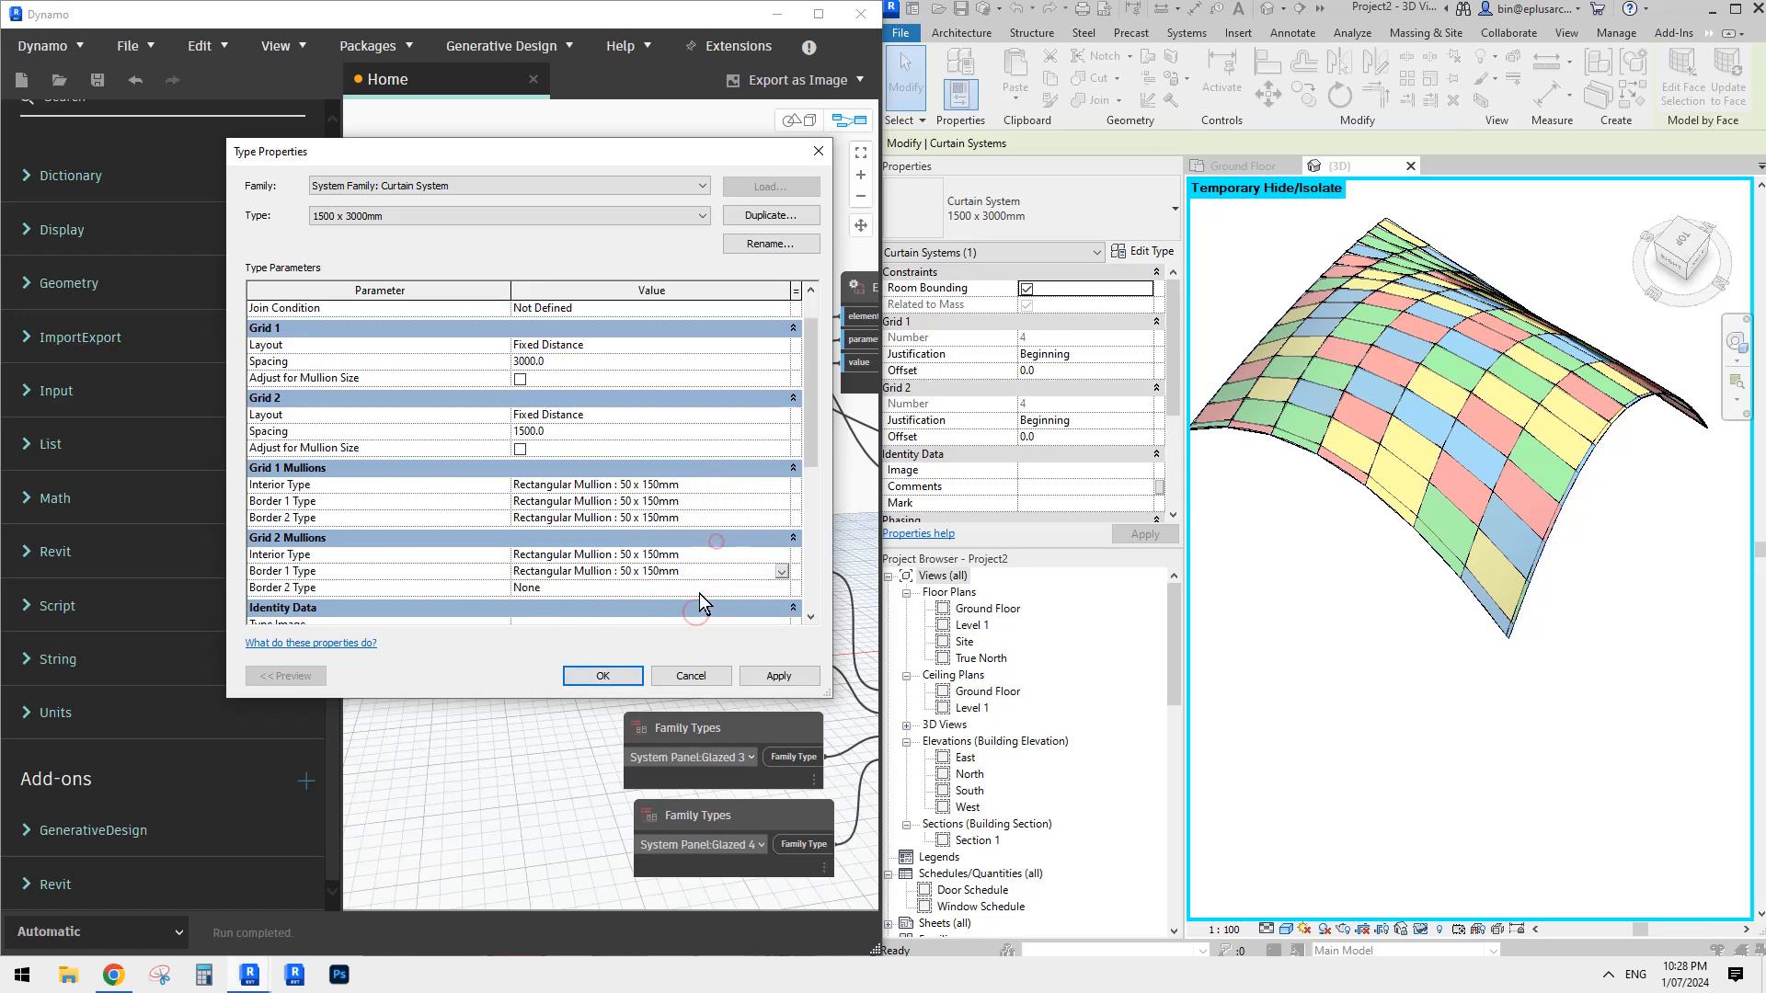
left_click(699, 586)
key("ctrl+v")
scroll(704, 543, "up", 1)
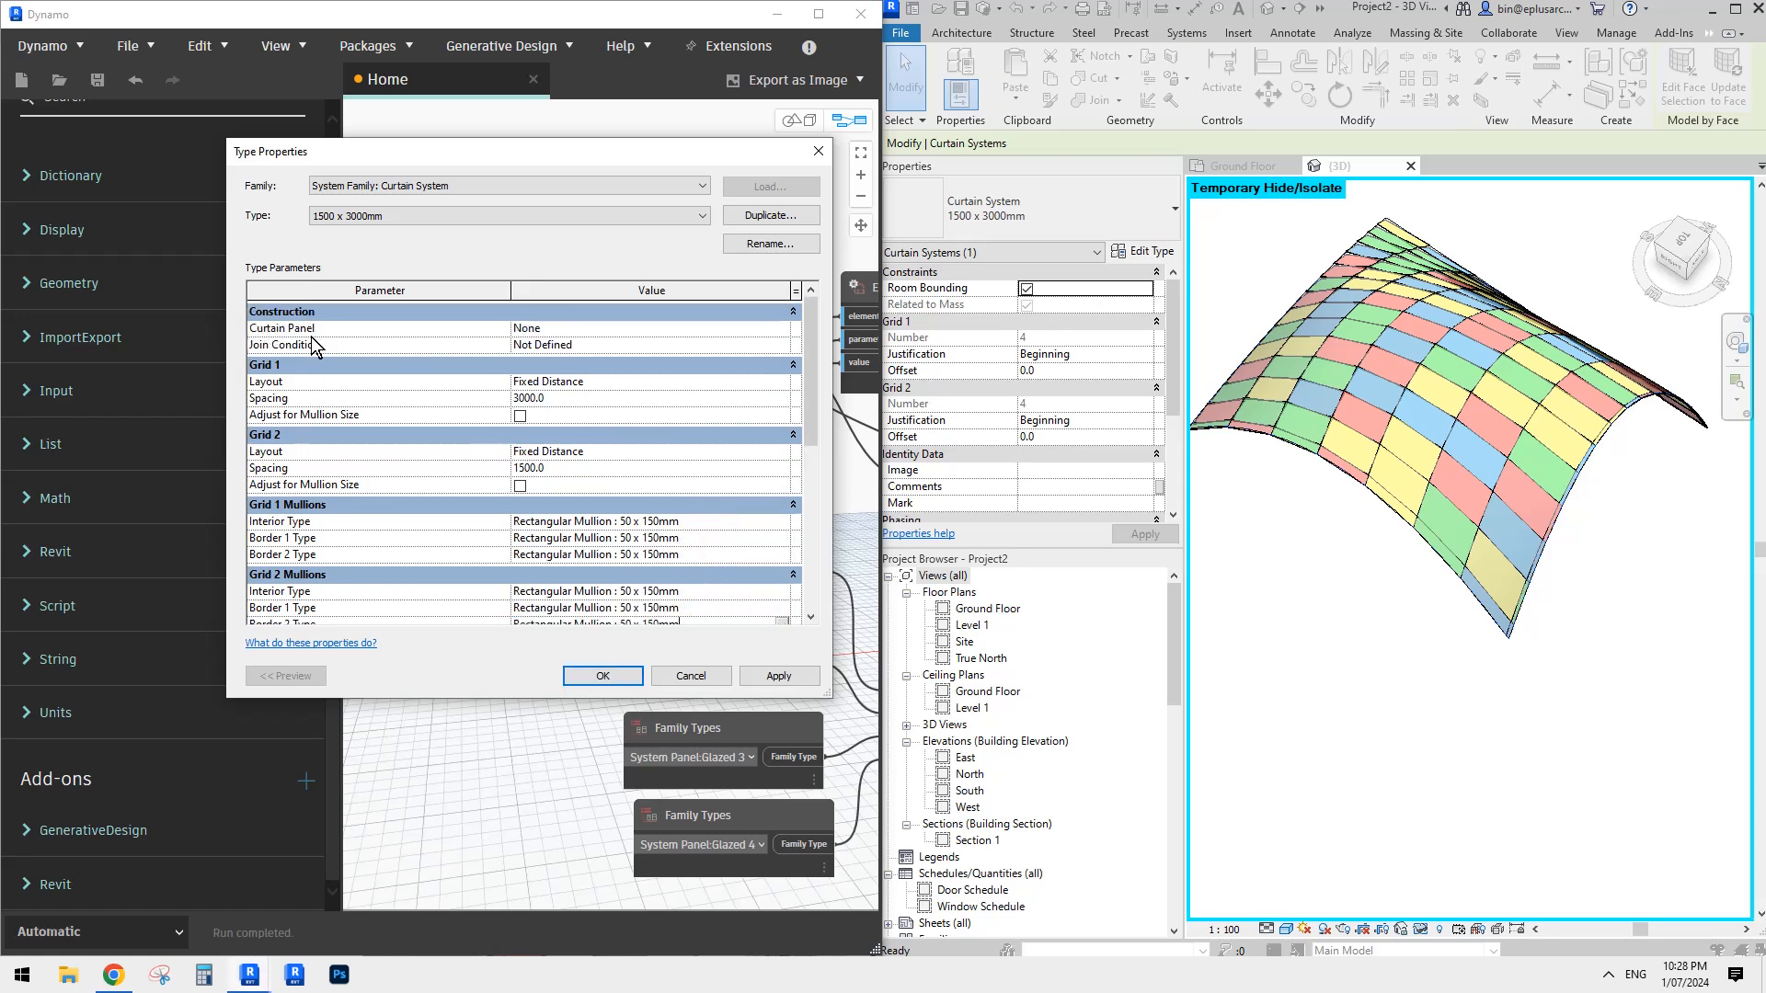
left_click(602, 672)
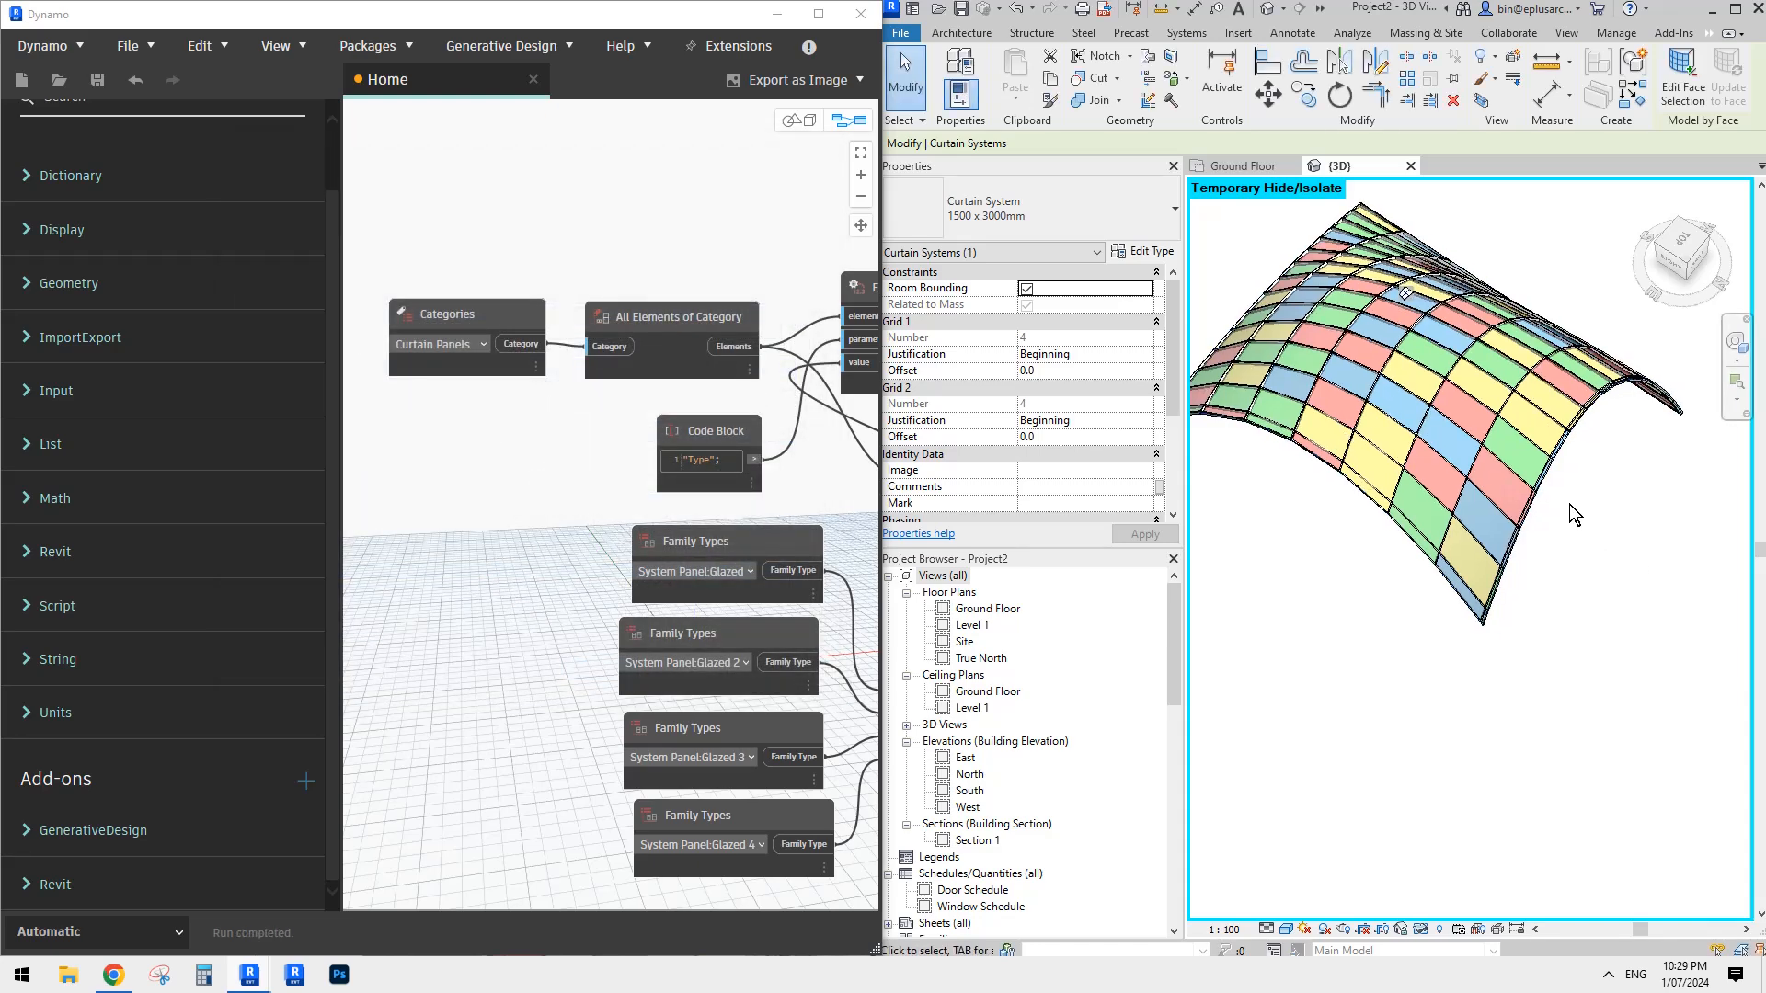
scroll(1569, 506, "up", 5)
scroll(1569, 505, "down", 10)
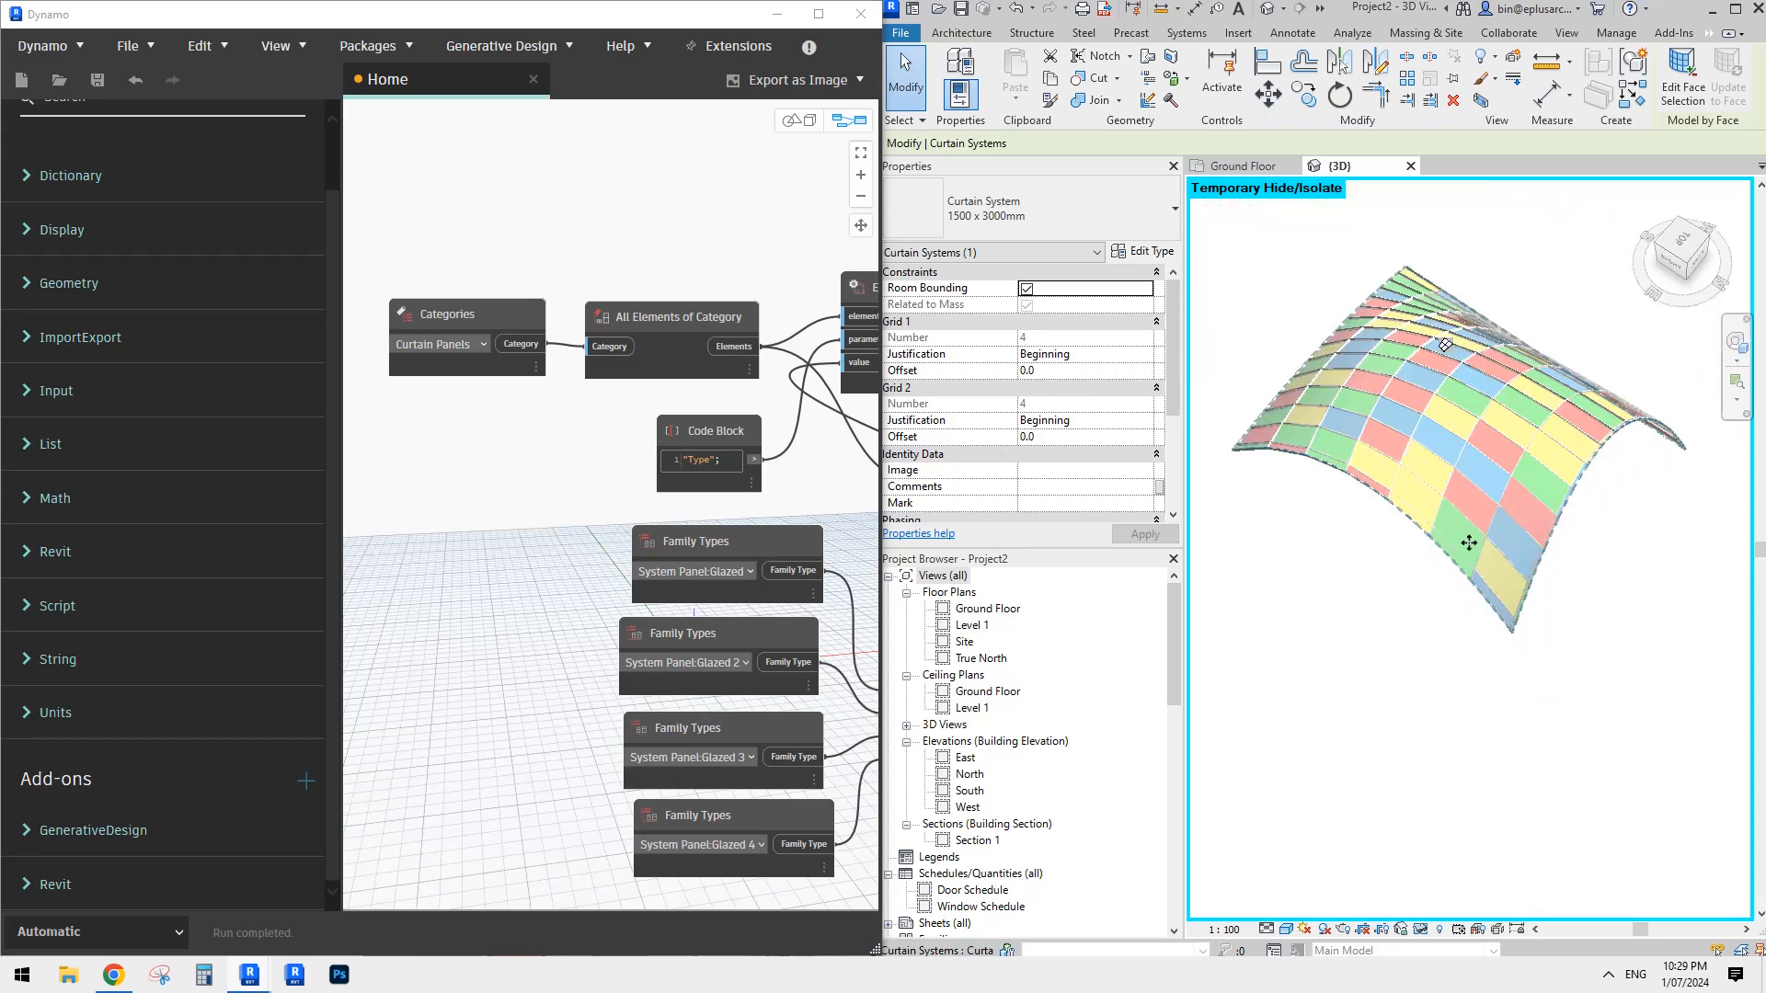
middle_click_drag(1486, 488, 1522, 599, "shift")
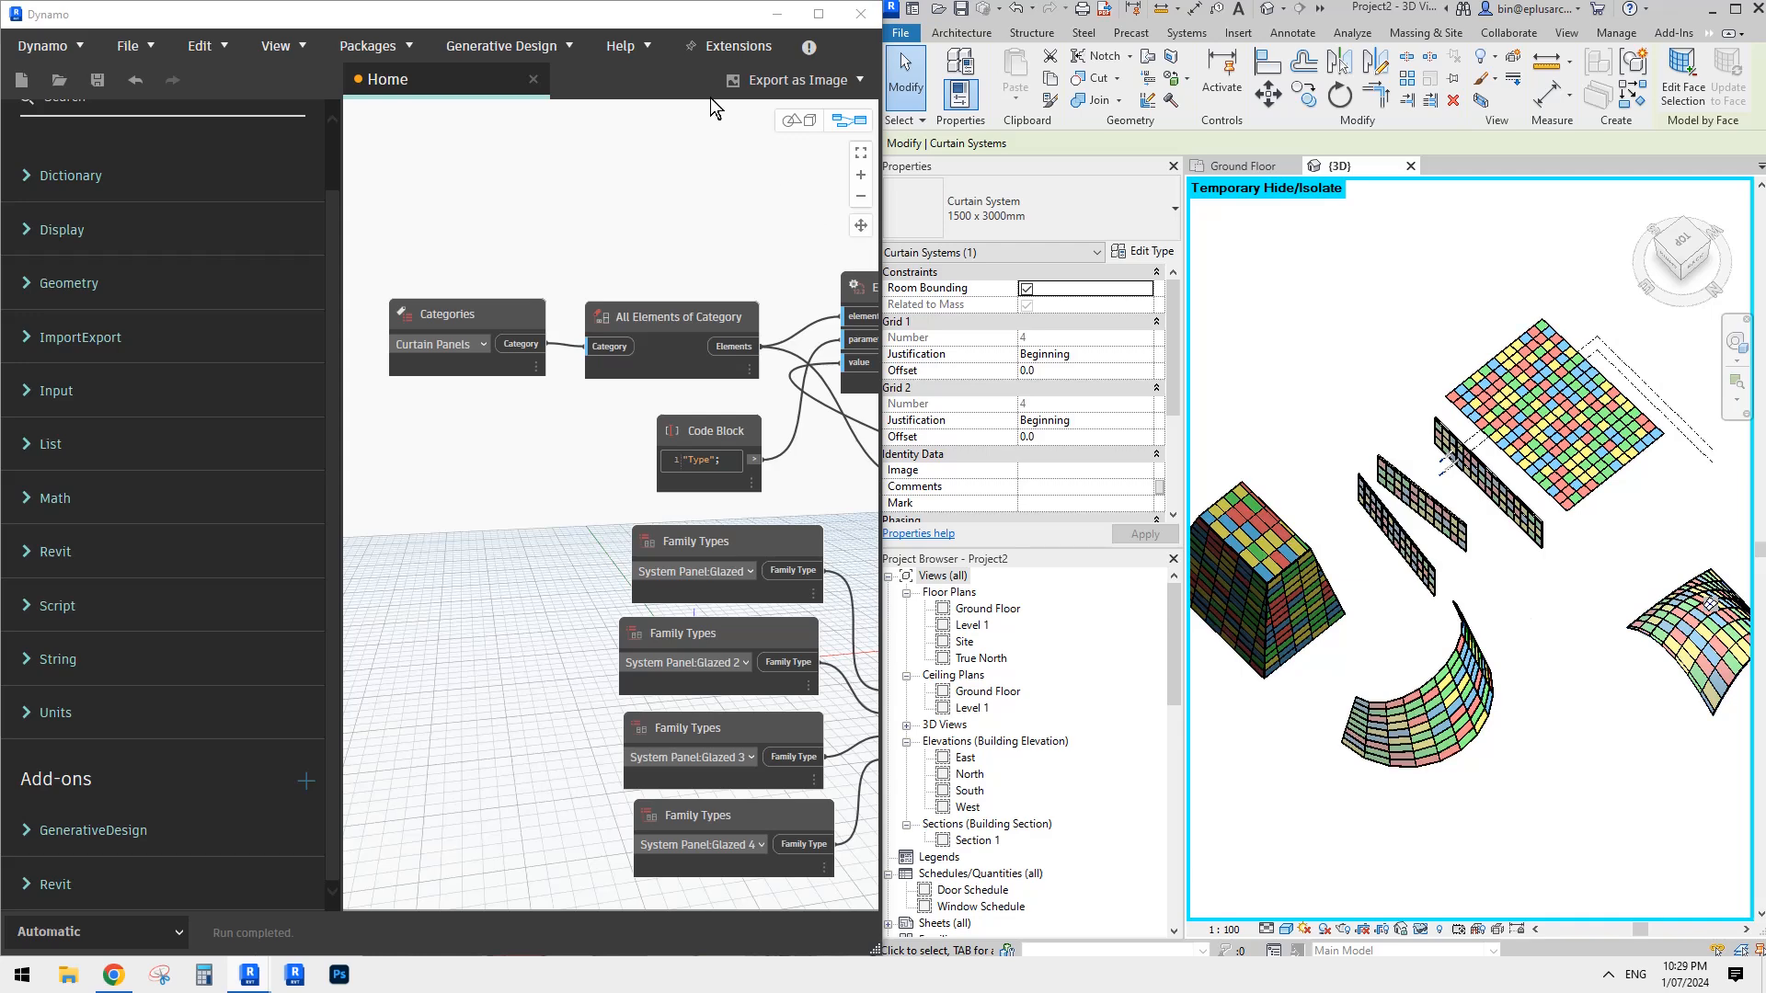
- Maximize the Dynamo window and examine the whole node graph, including the Categories and All Elements of Category outputs
scroll(644, 224, "down", 4)
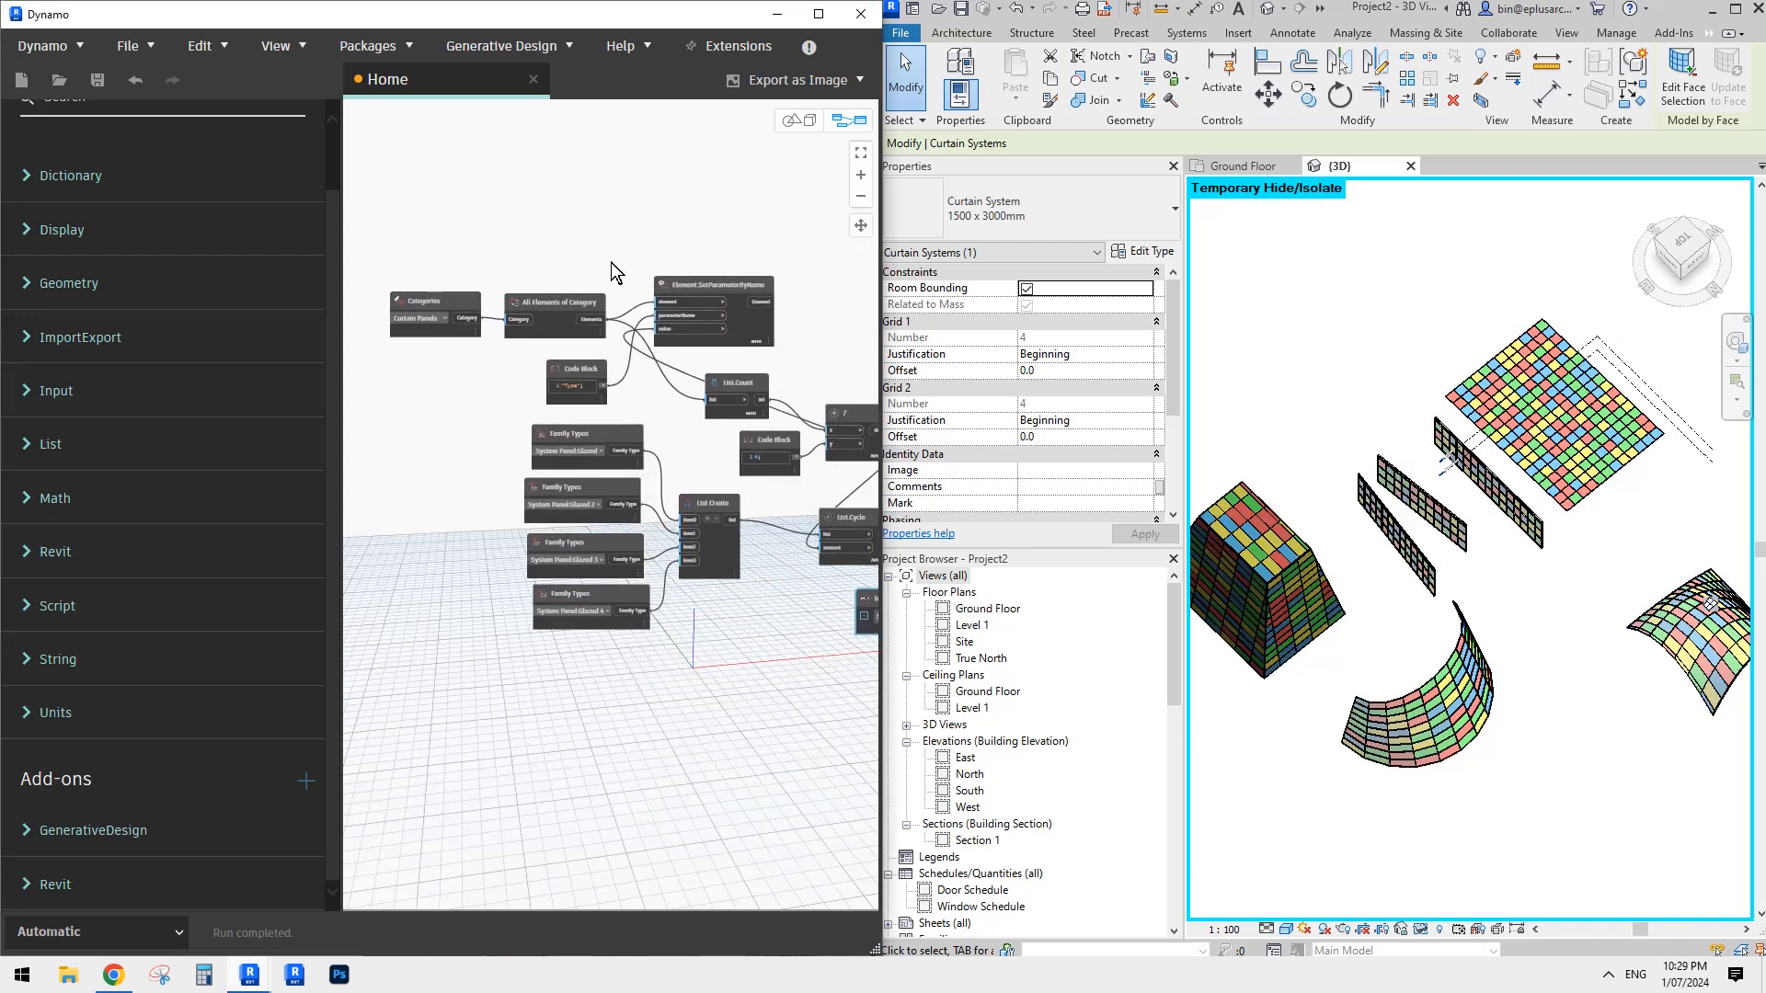
middle_click_drag(744, 130, 730, 150)
left_click(818, 15)
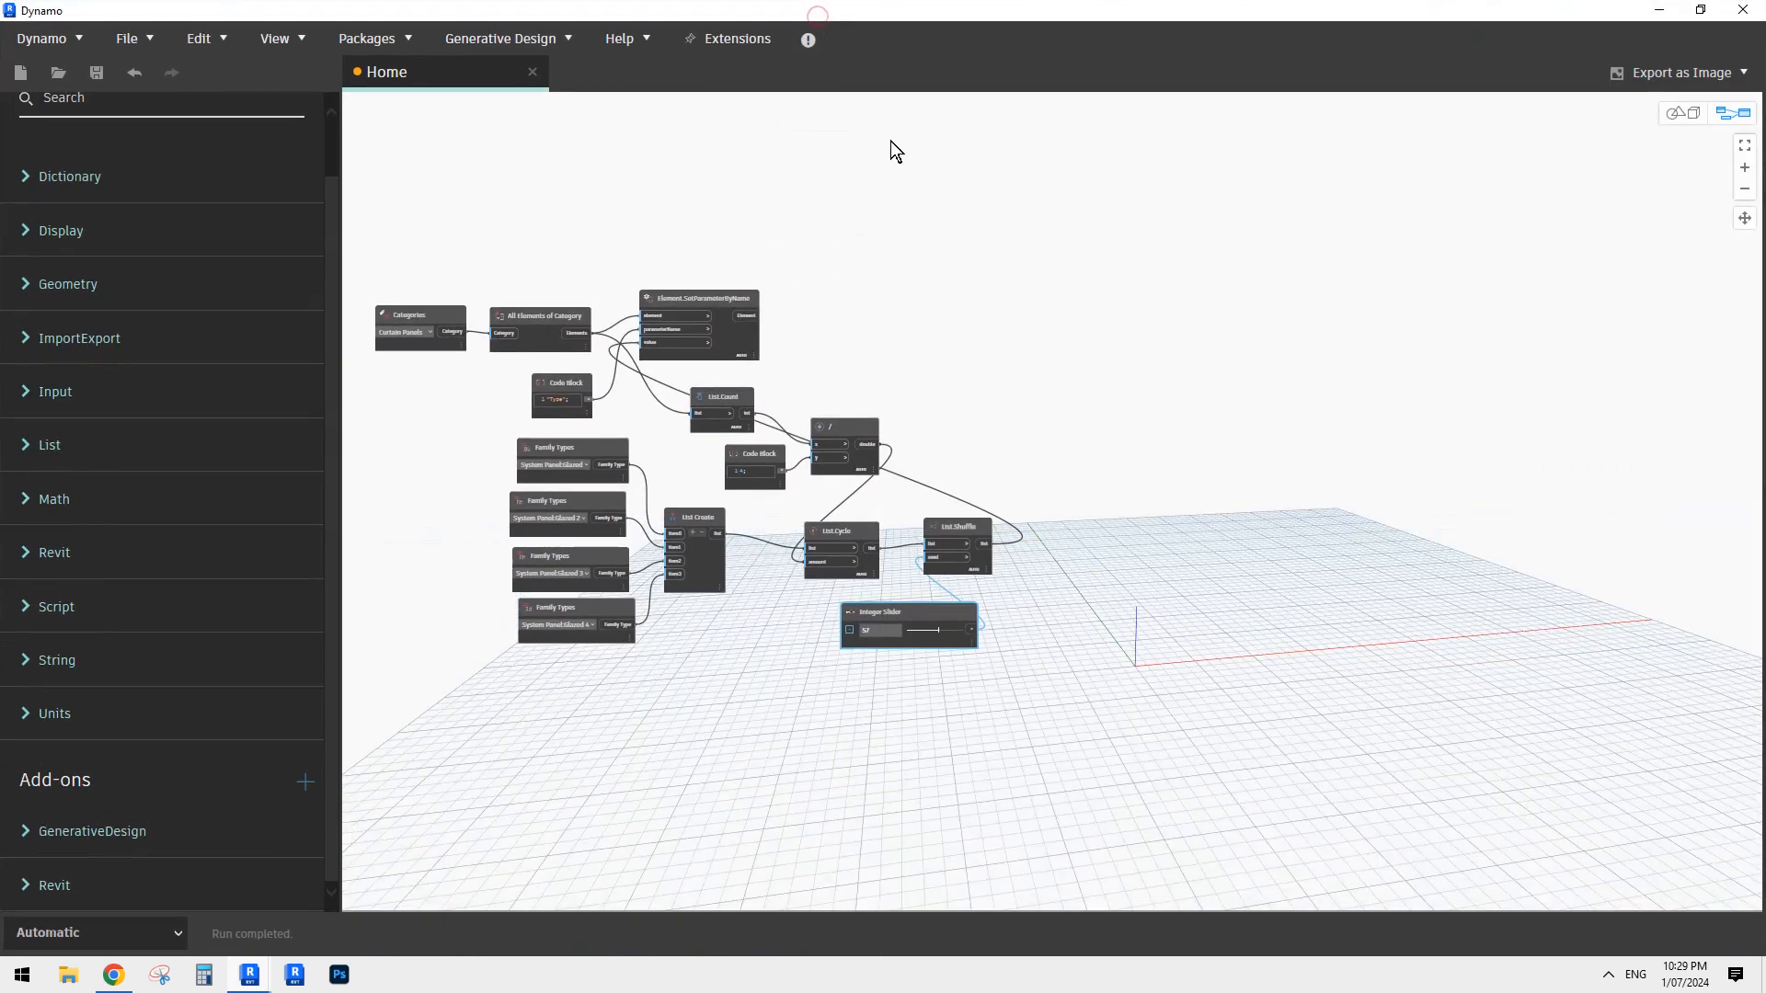
scroll(898, 390, "up", 3)
middle_click_drag(898, 390, 1217, 333)
scroll(1119, 328, "down", 1)
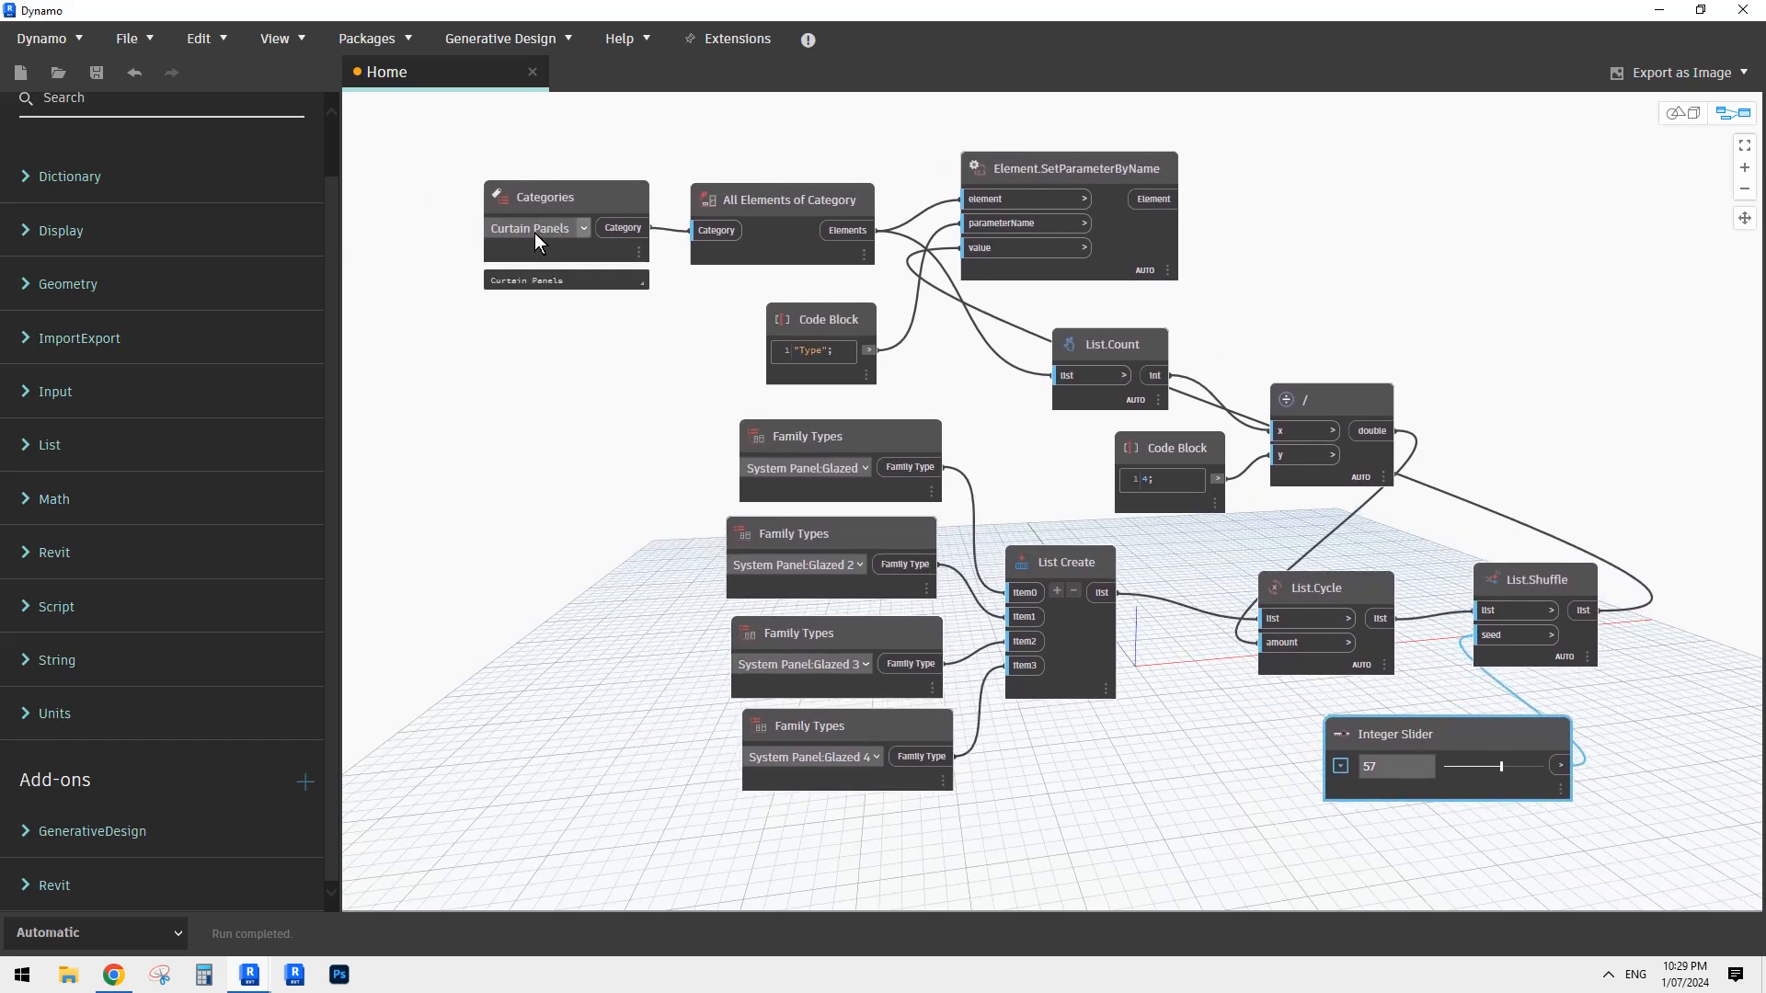
mouse_move(774, 200)
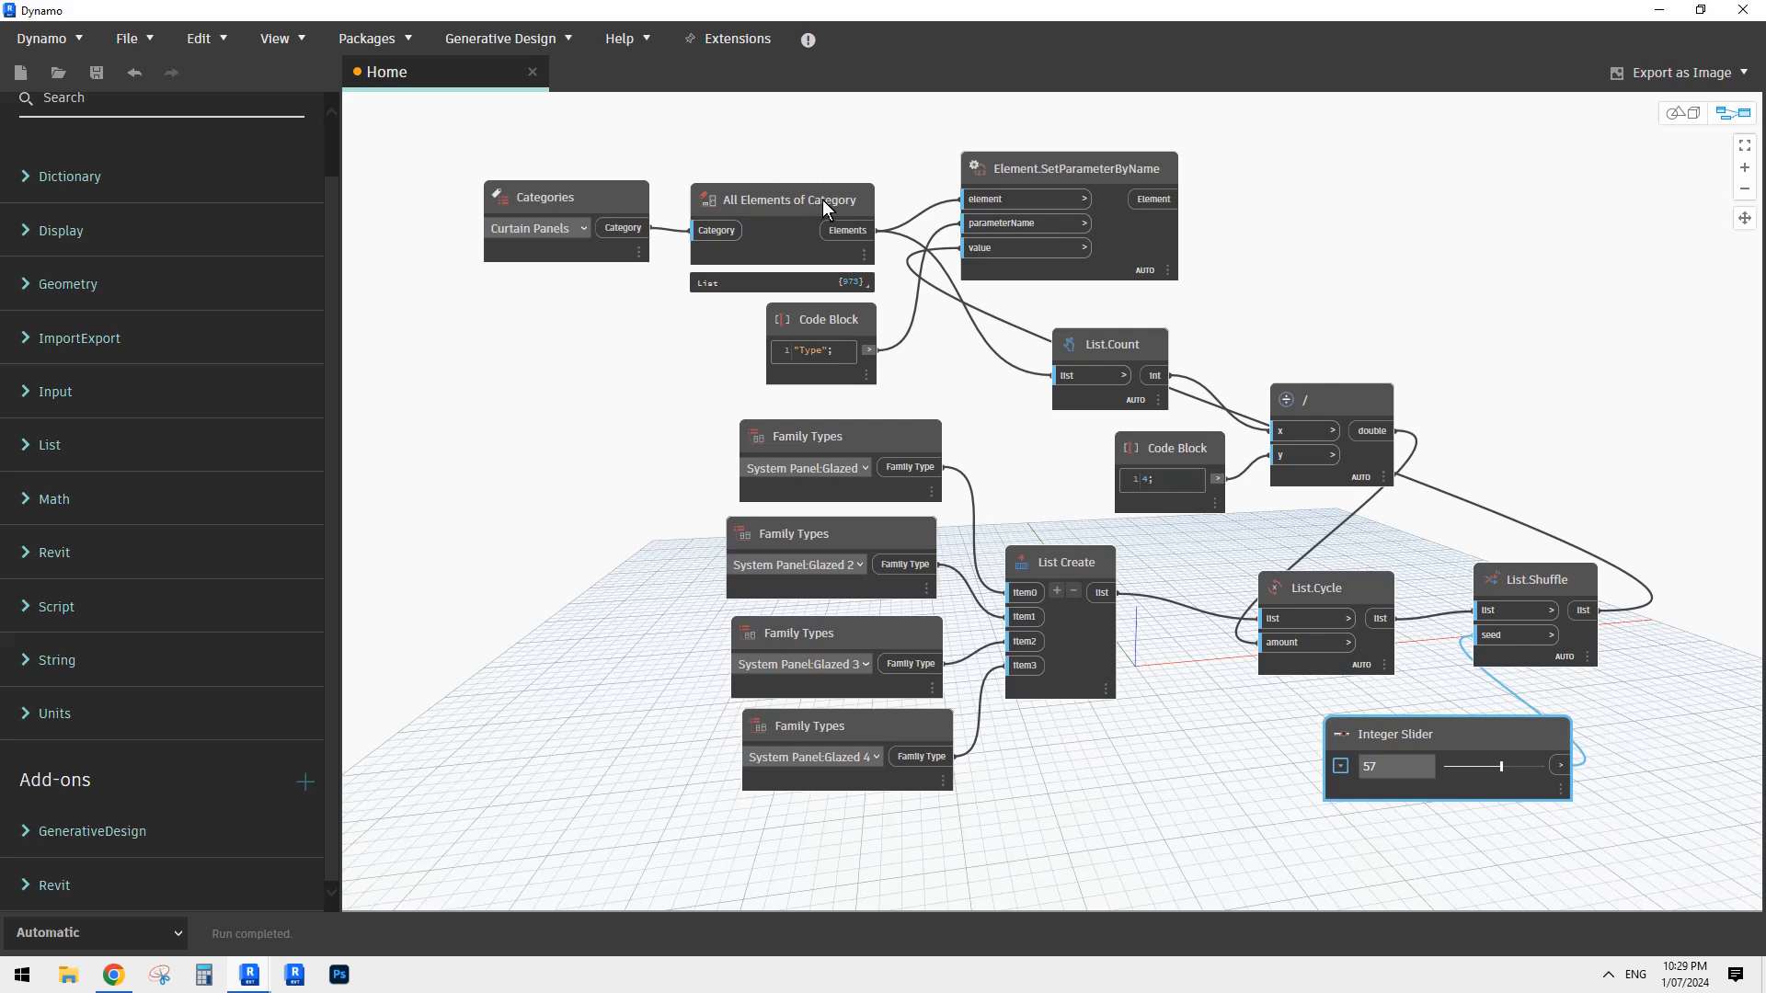
- Space out the graph's upper nodes, placing the "Type" Code Block between All Elements of Category and Element.SetParameterByName, with List.Count below it
left_click_drag(1065, 167, 1101, 168)
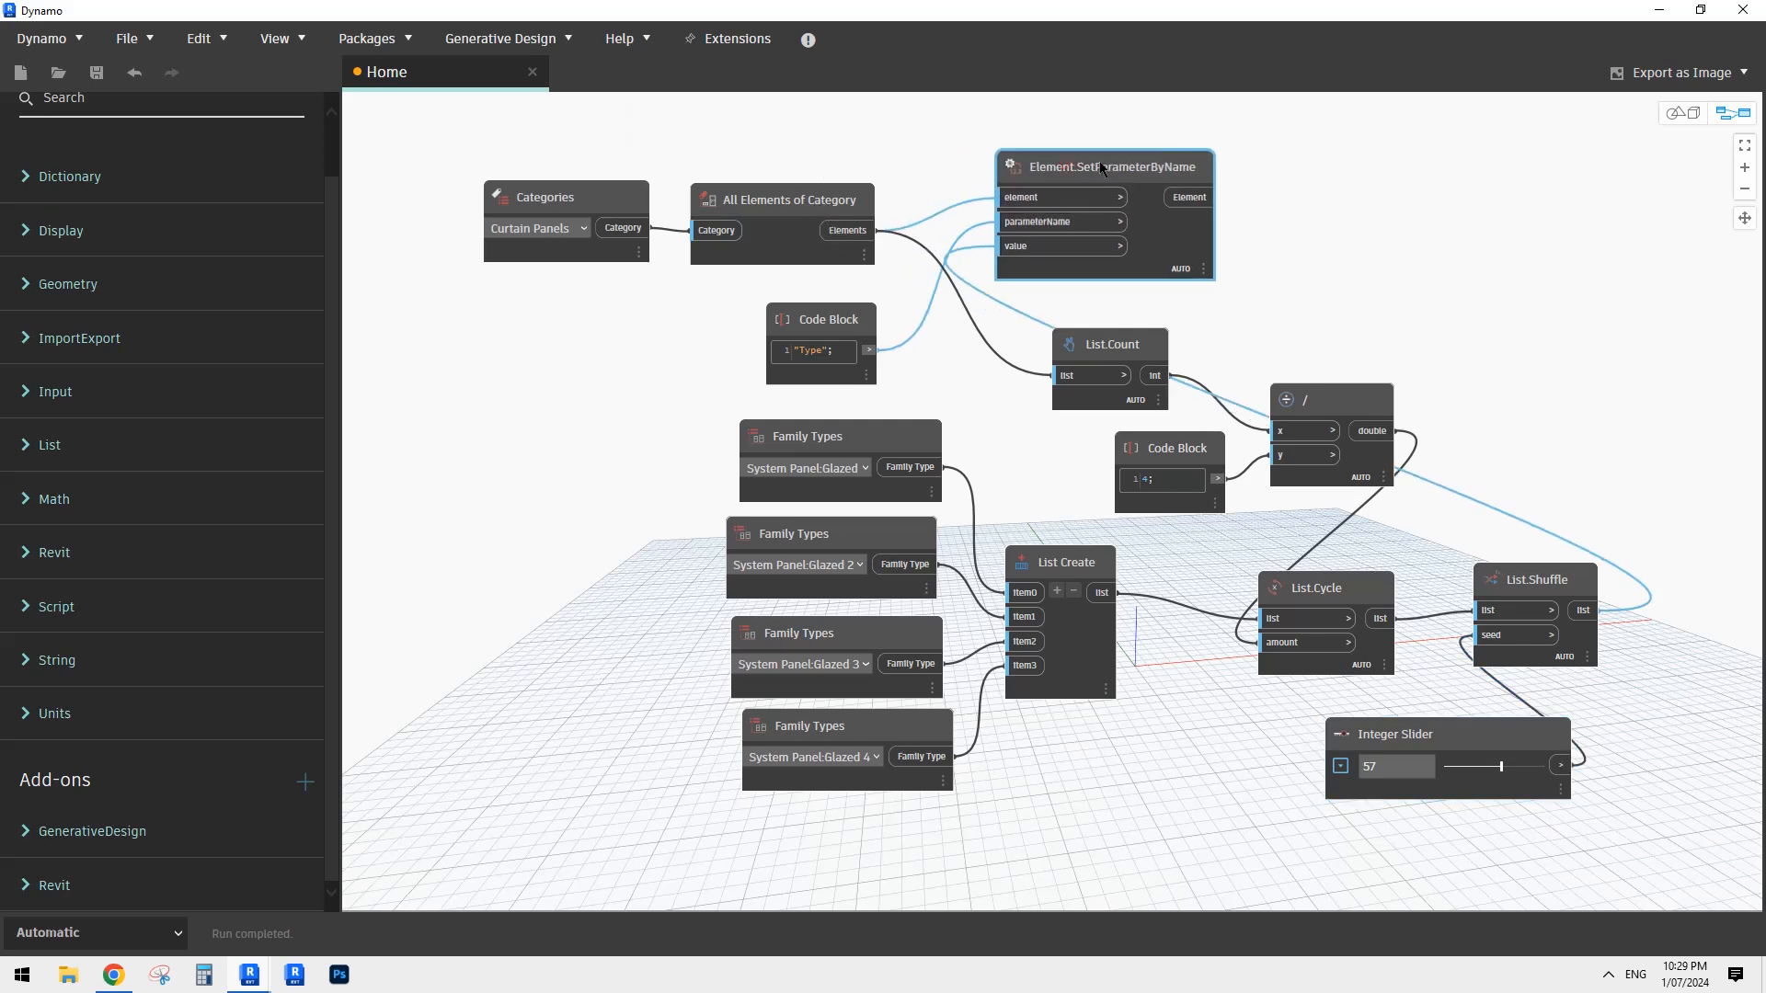
left_click_drag(841, 320, 902, 285)
left_click_drag(1106, 166, 1244, 150)
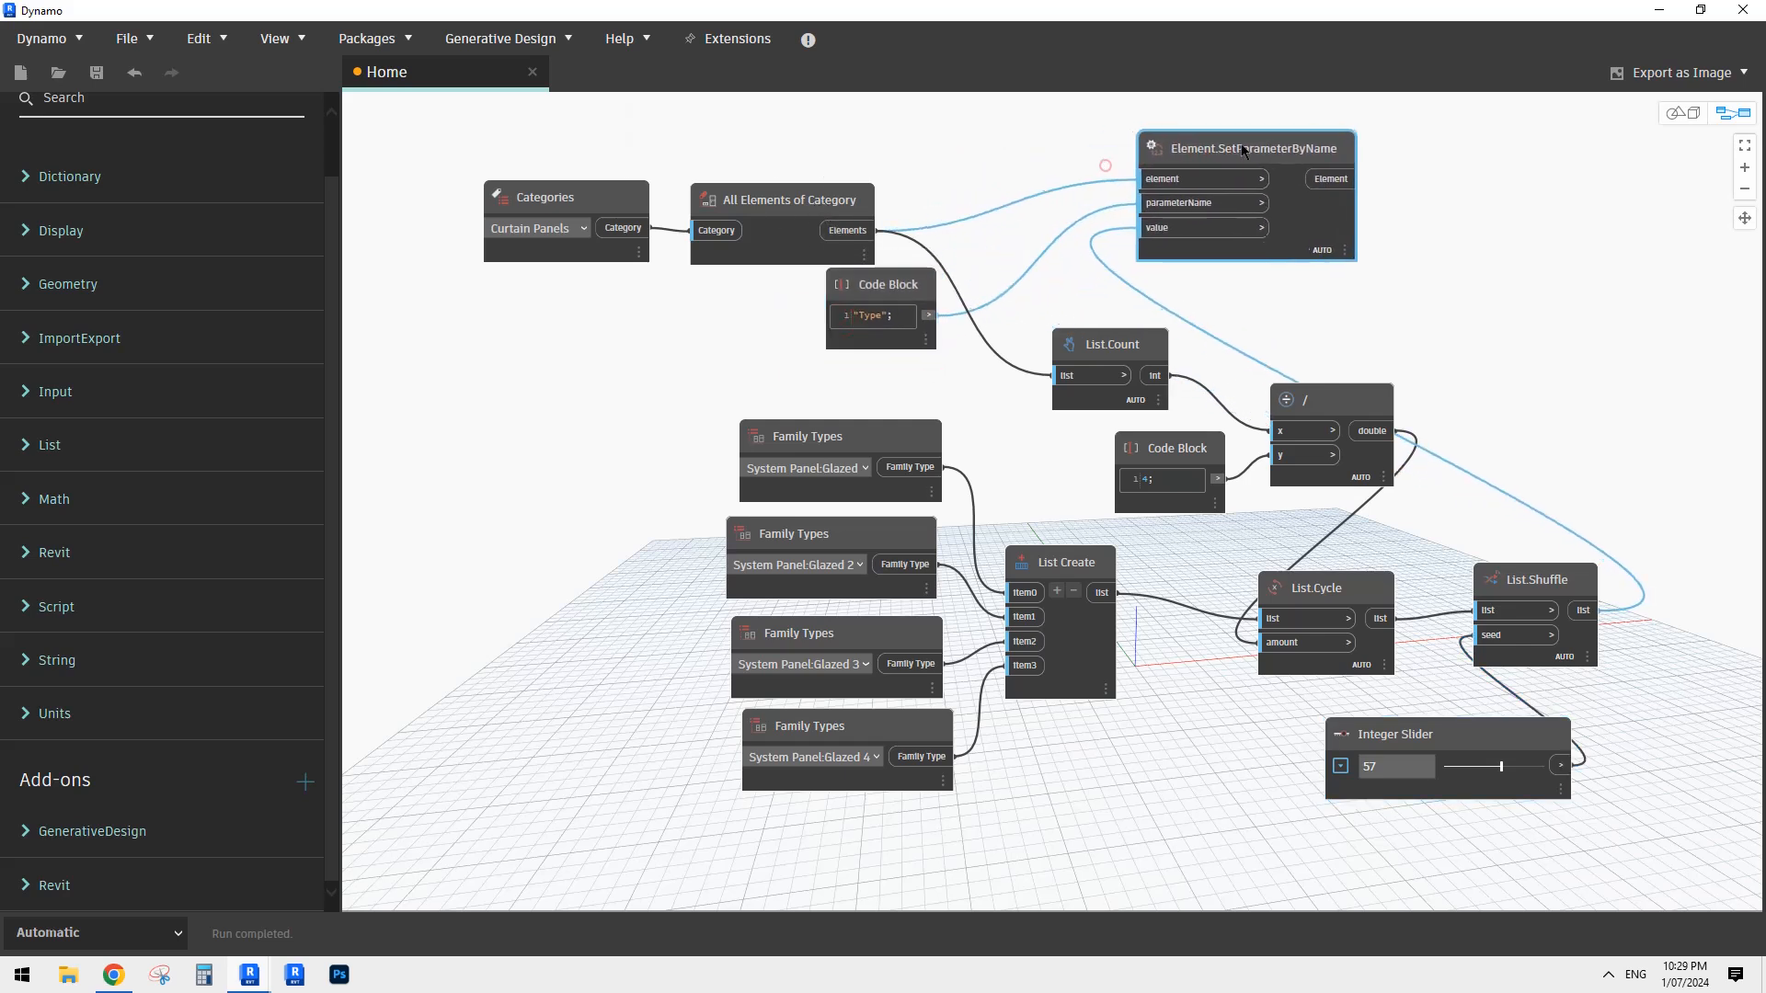
left_click_drag(906, 282, 1029, 229)
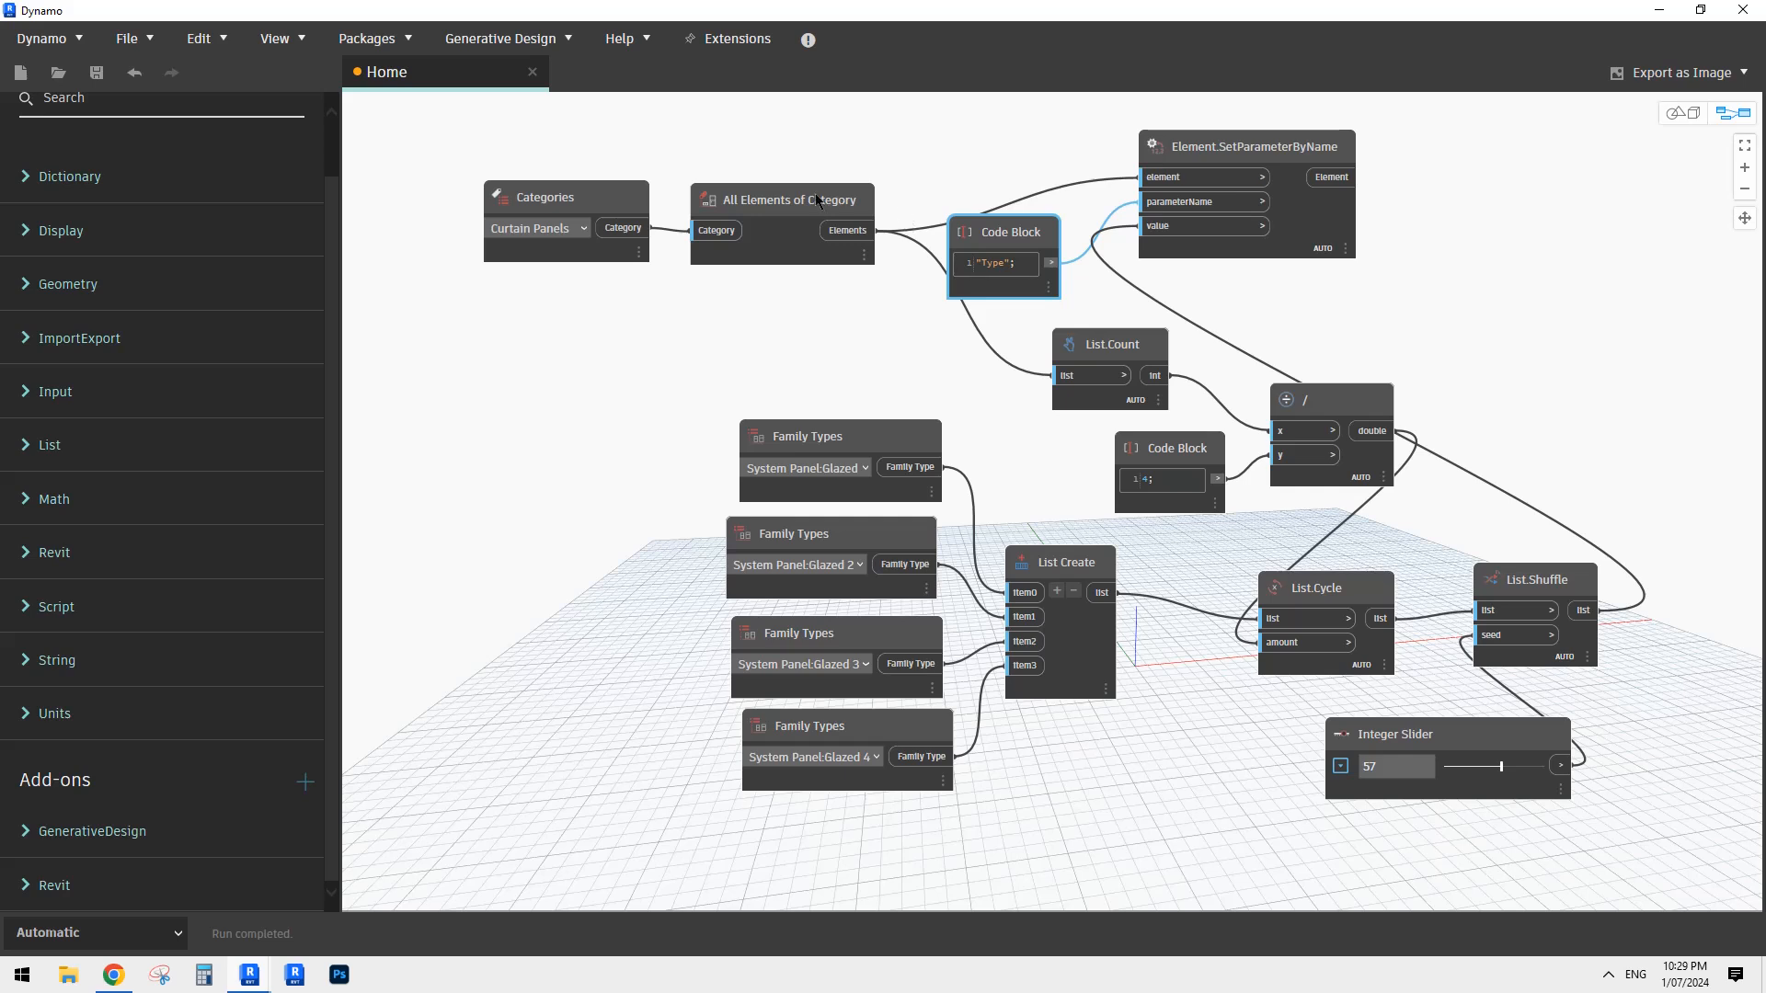
left_click_drag(817, 201, 813, 184)
left_click_drag(1274, 173, 1287, 166)
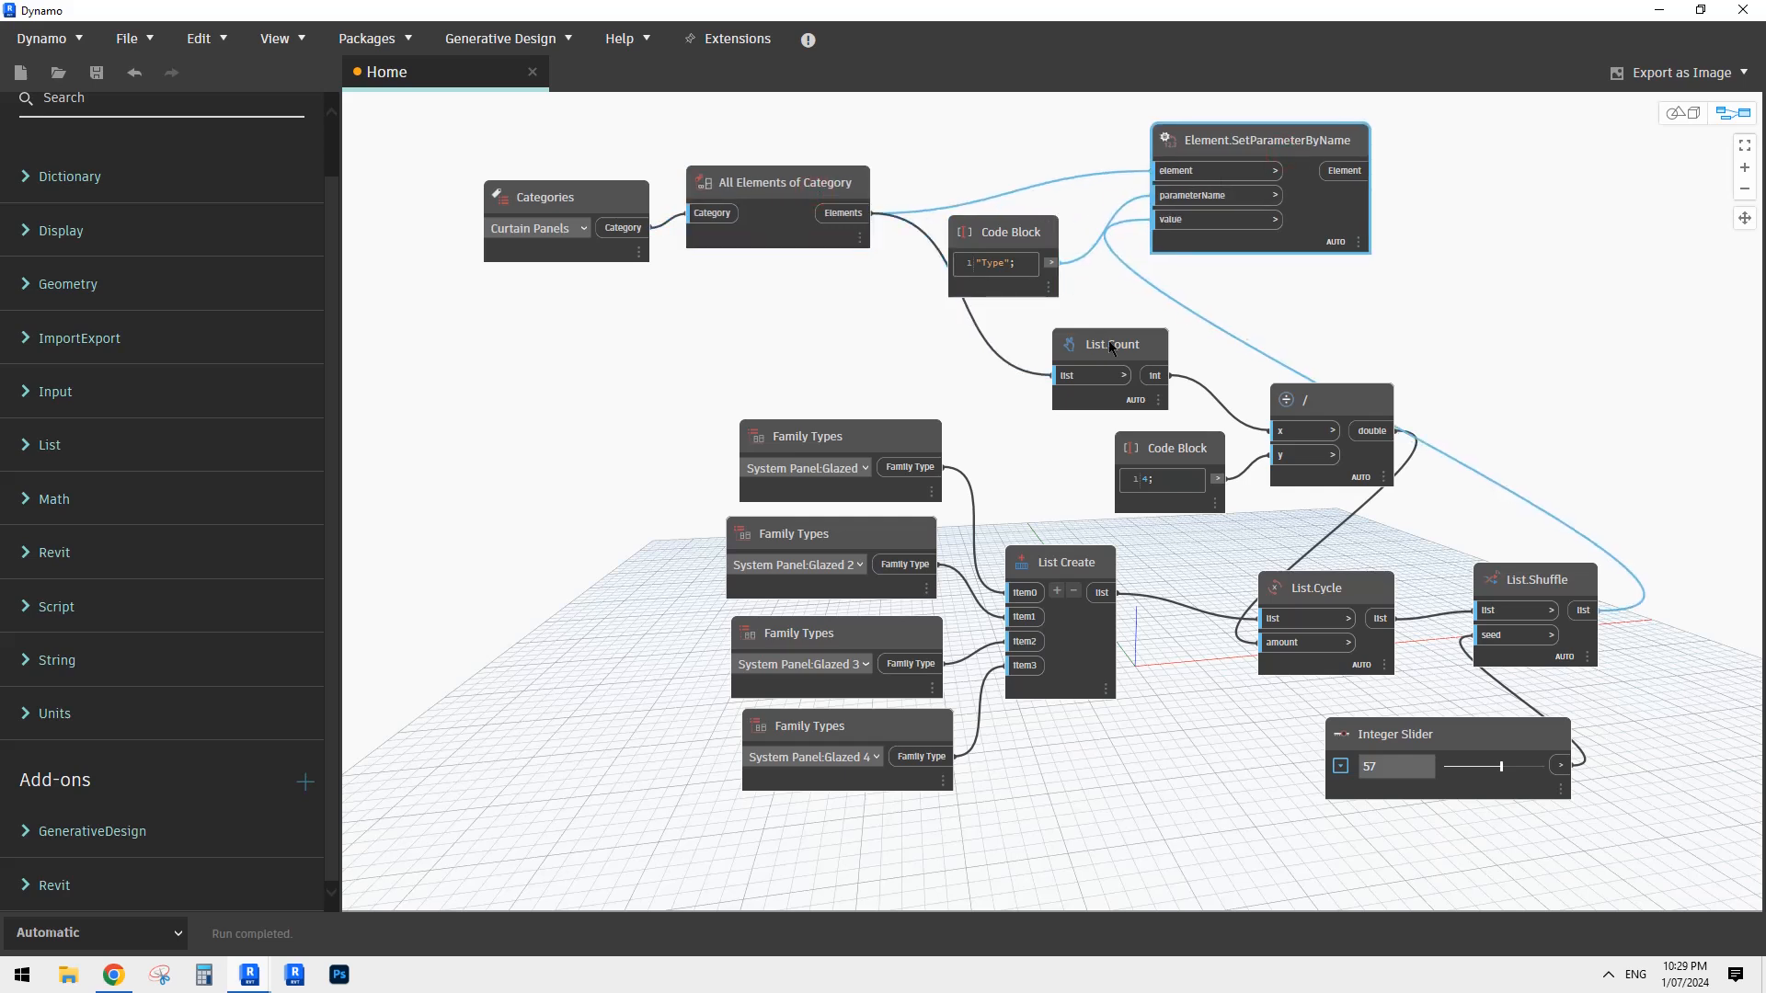
left_click_drag(1111, 348, 1082, 352)
left_click_drag(1012, 232, 1010, 224)
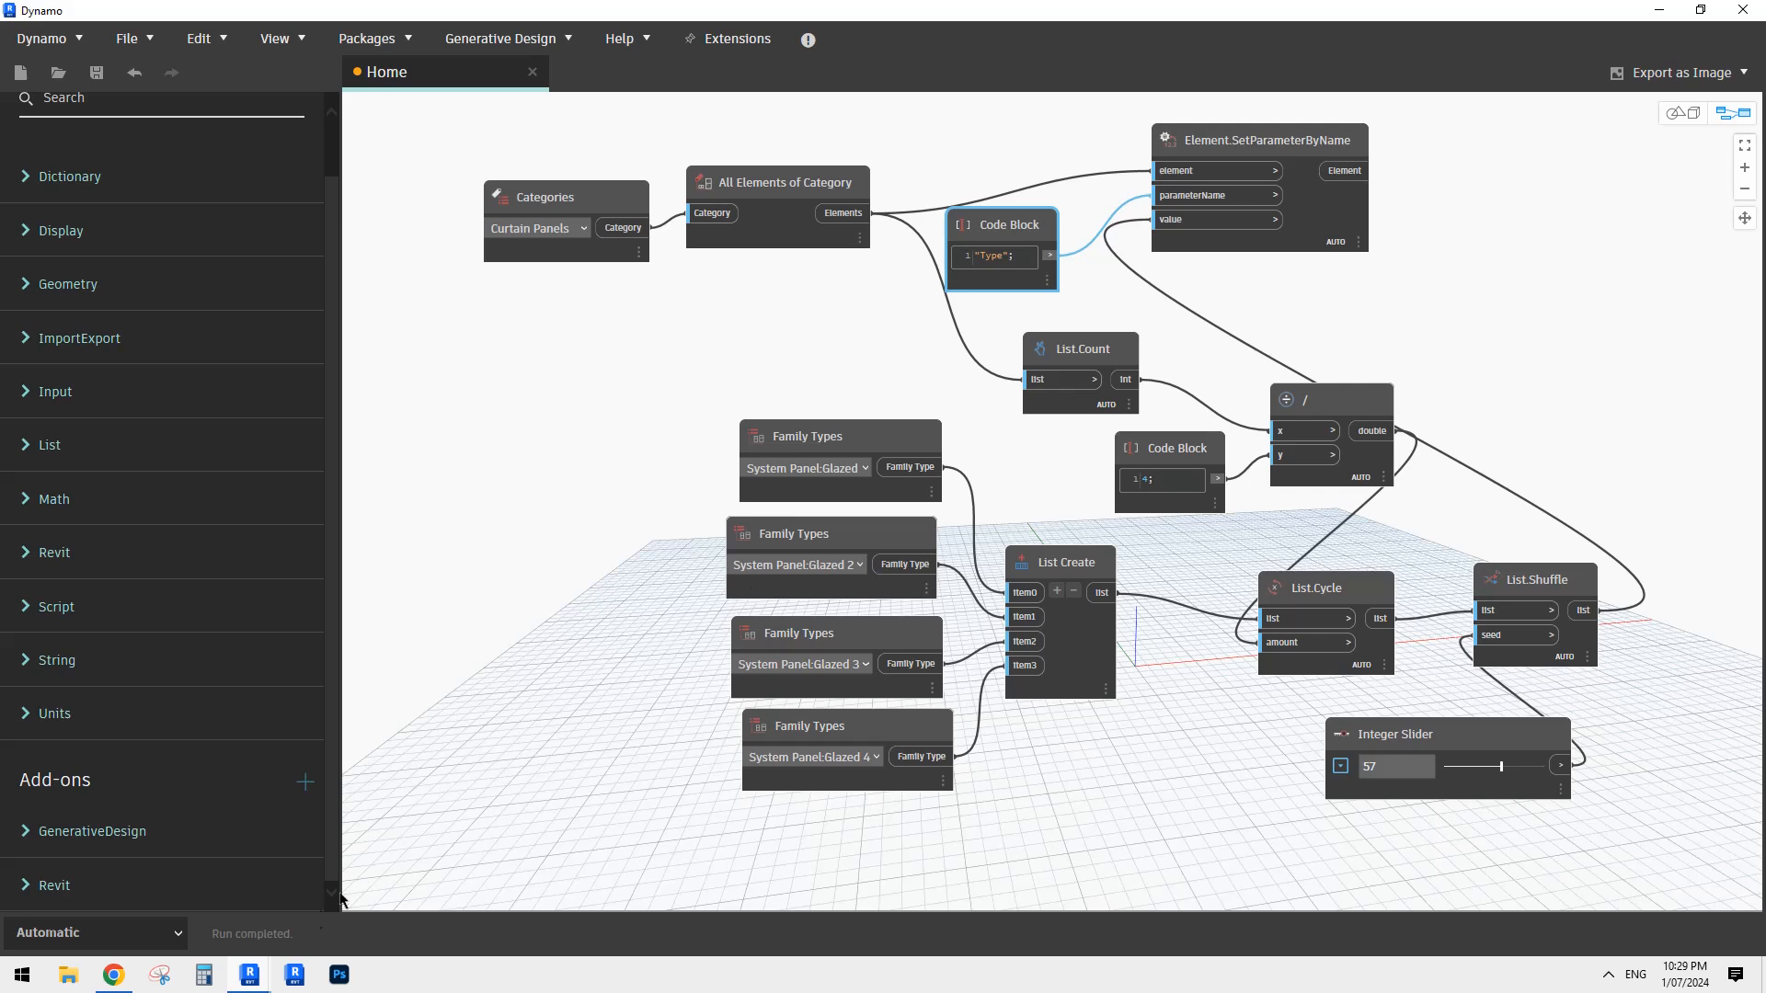
- Switch to Revit, maximize its window and examine all the randomly coloured curtain models from several angles in the 3D view
left_click(260, 978)
left_click(166, 899)
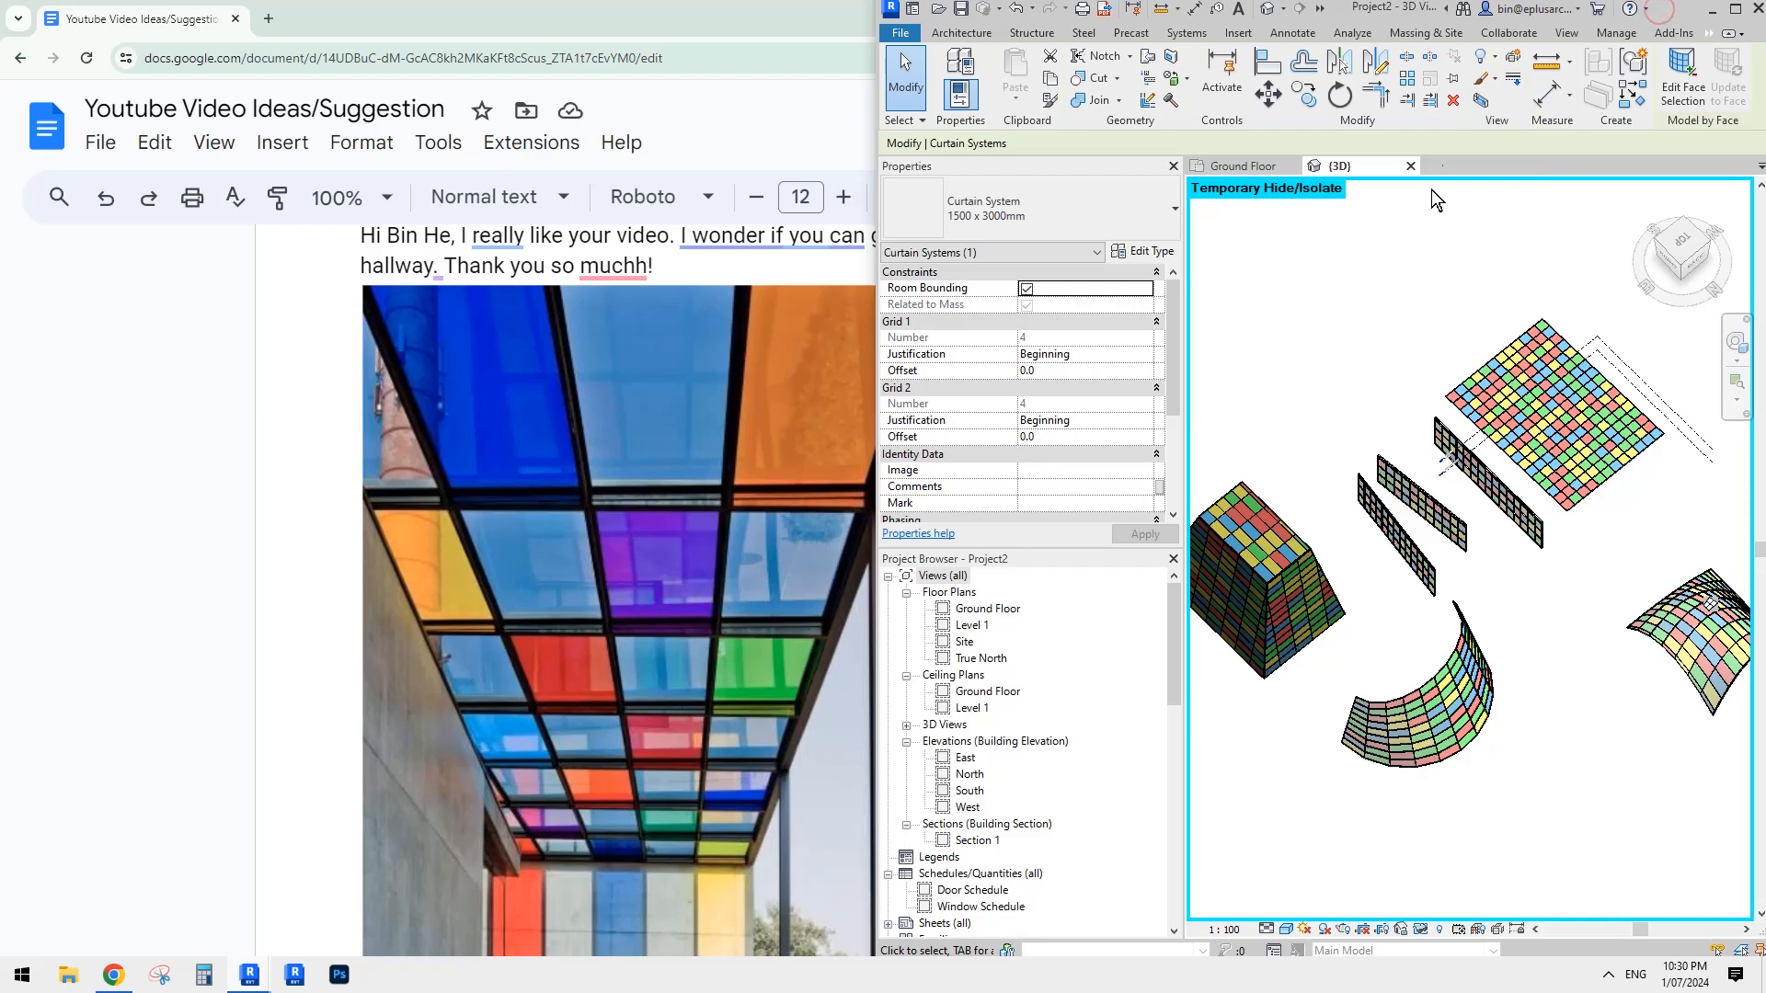
left_click(1736, 9)
middle_click_drag(896, 430, 1348, 406)
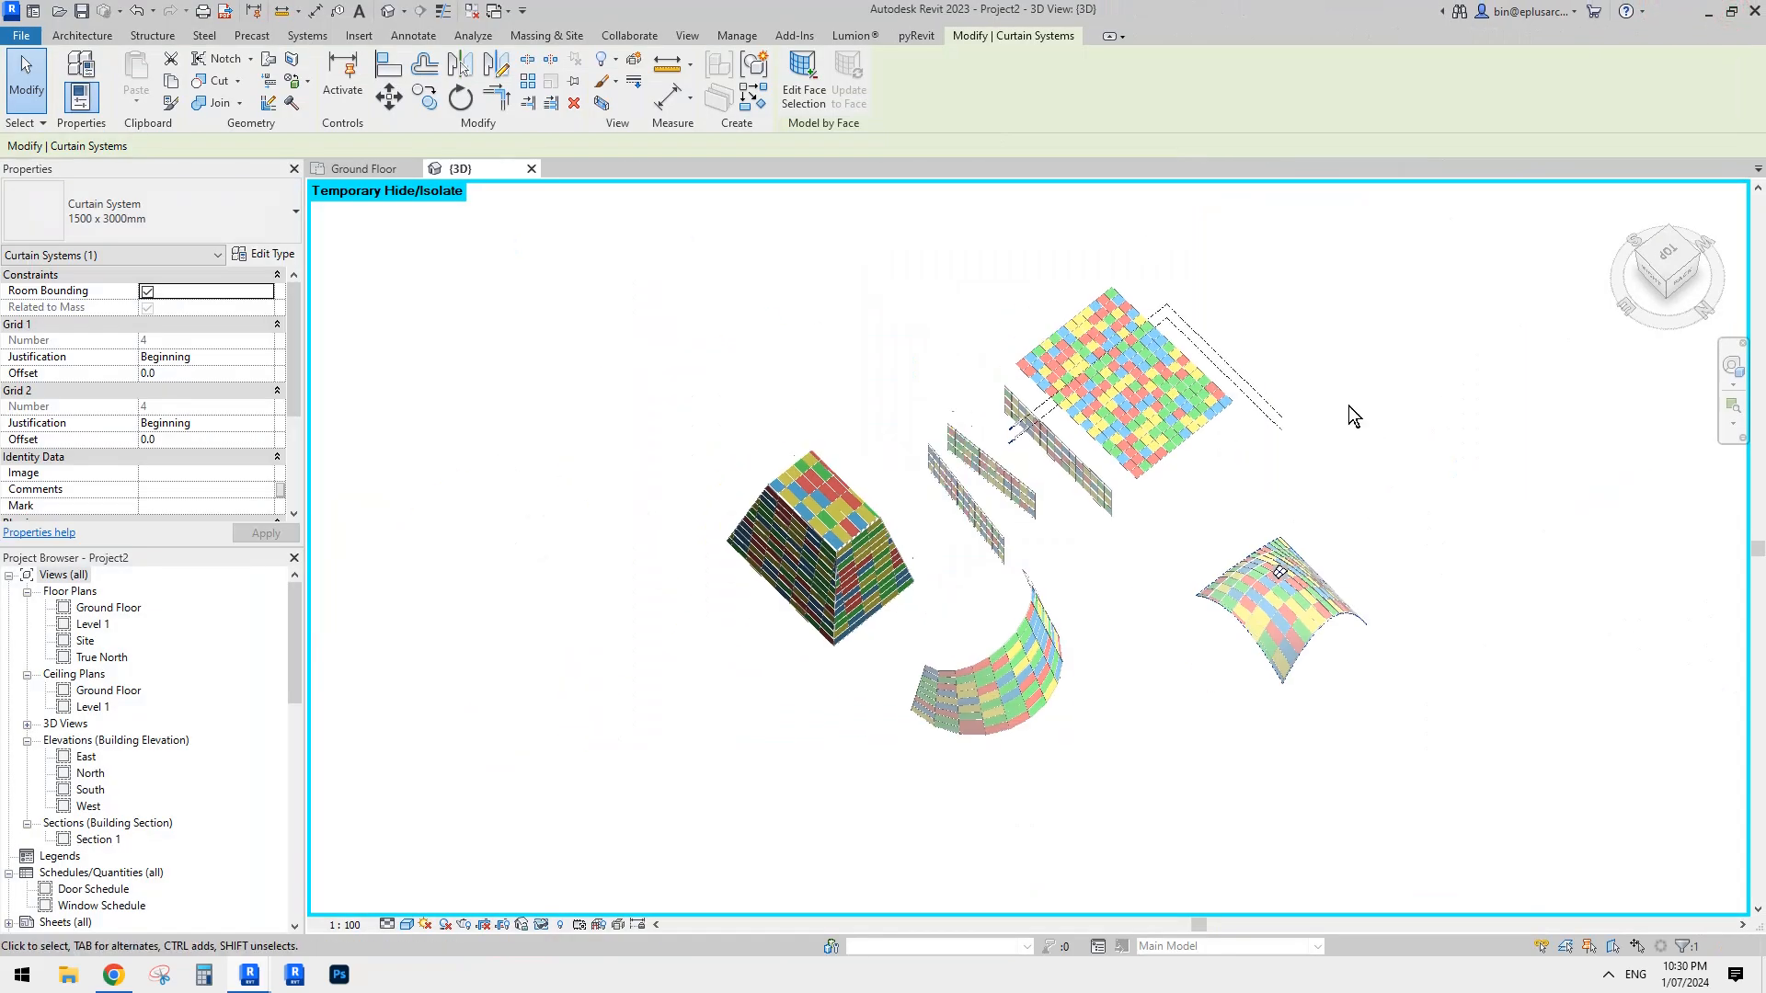
scroll(1099, 518, "up", 2)
middle_click_drag(1098, 519, 1185, 533, "shift")
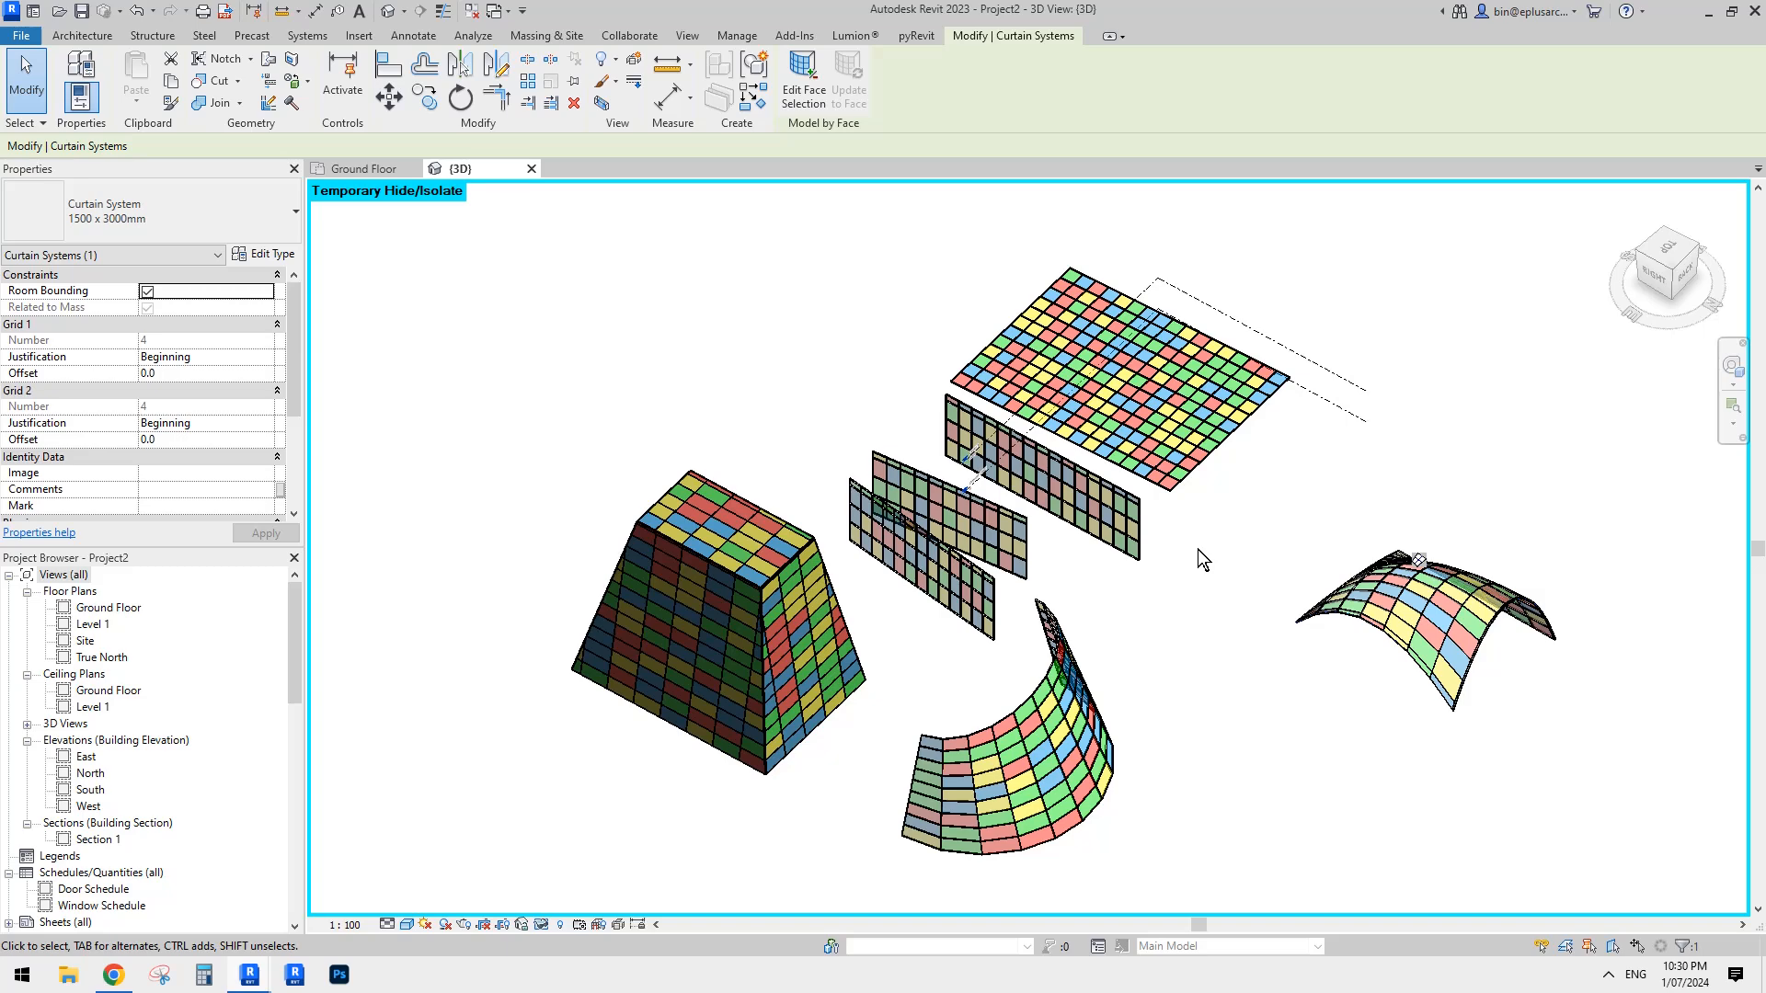
middle_click_drag(1198, 570, 1200, 559, "shift")
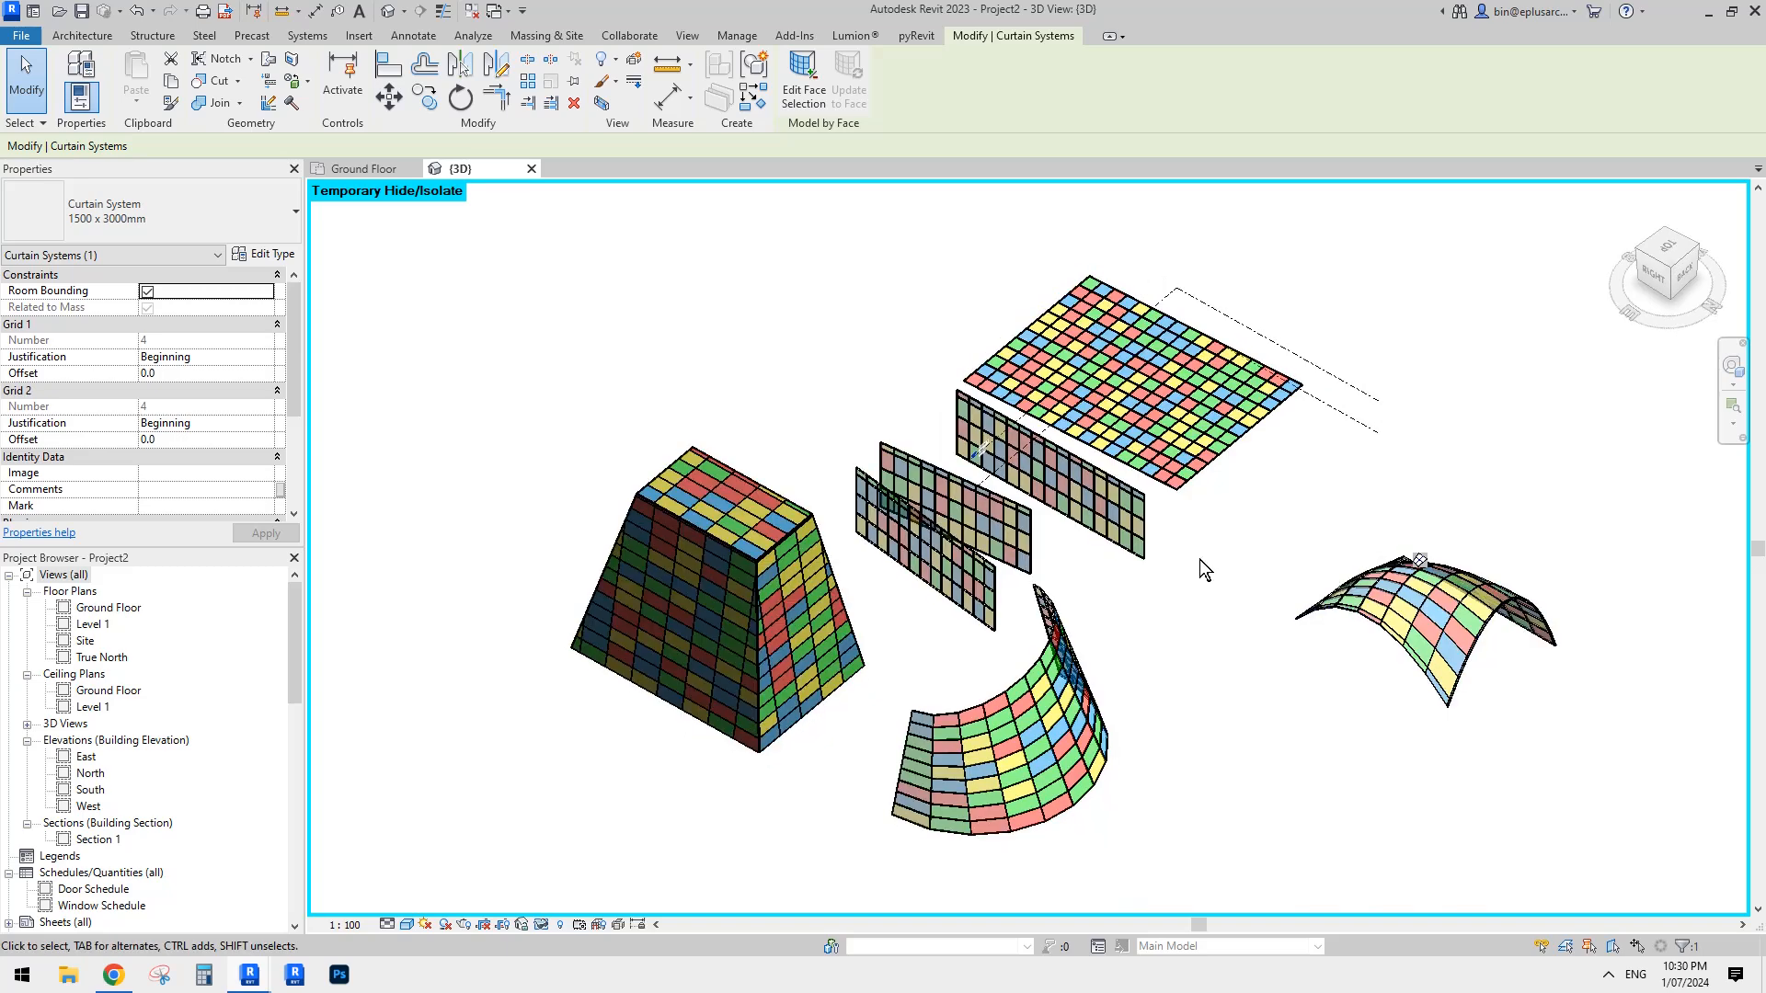